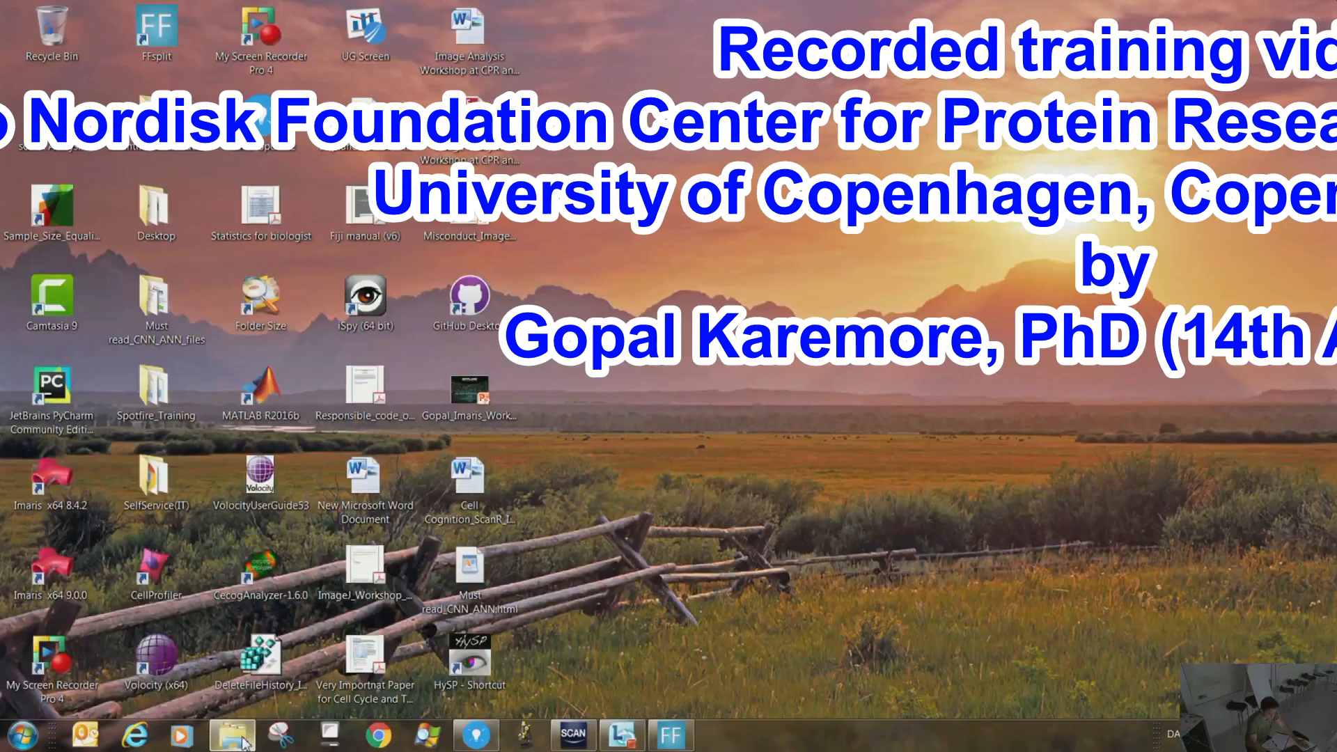
Open the World Data workbook from the Spotfire_Training folder on the desktop
click(248, 741)
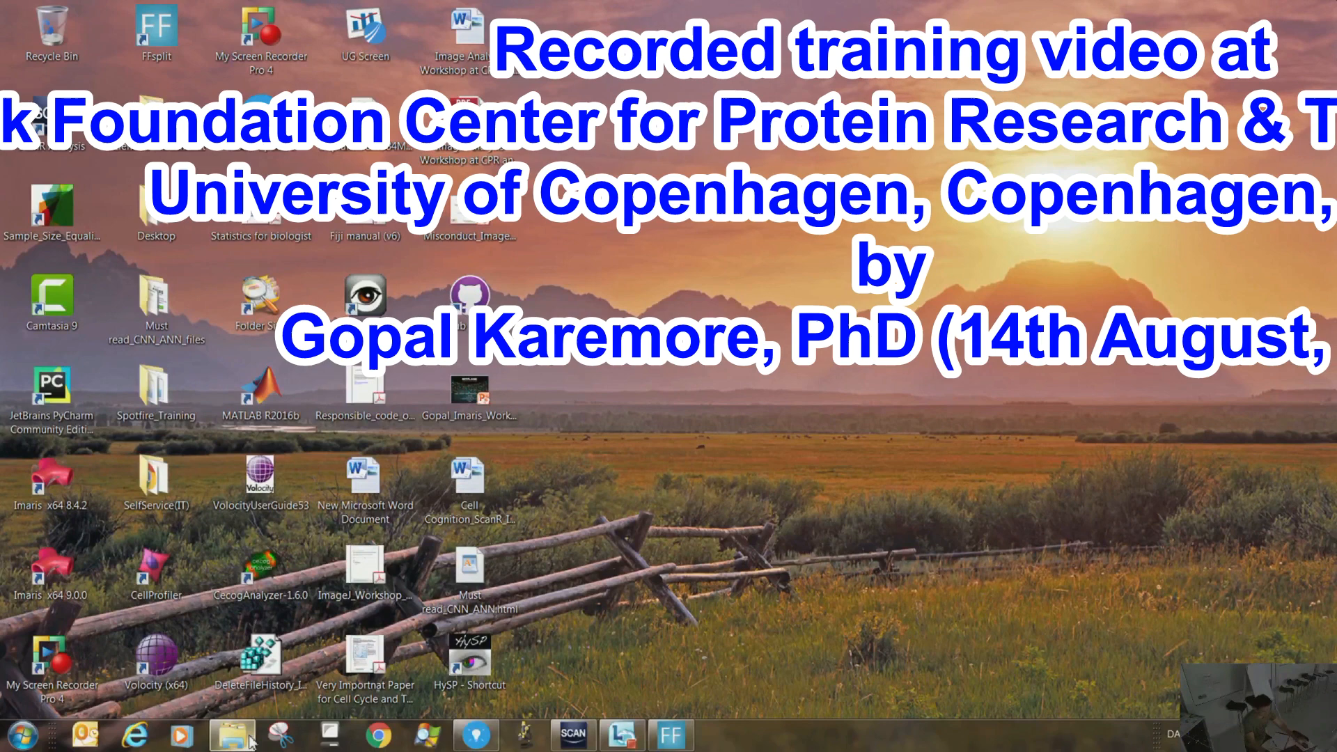
click(249, 741)
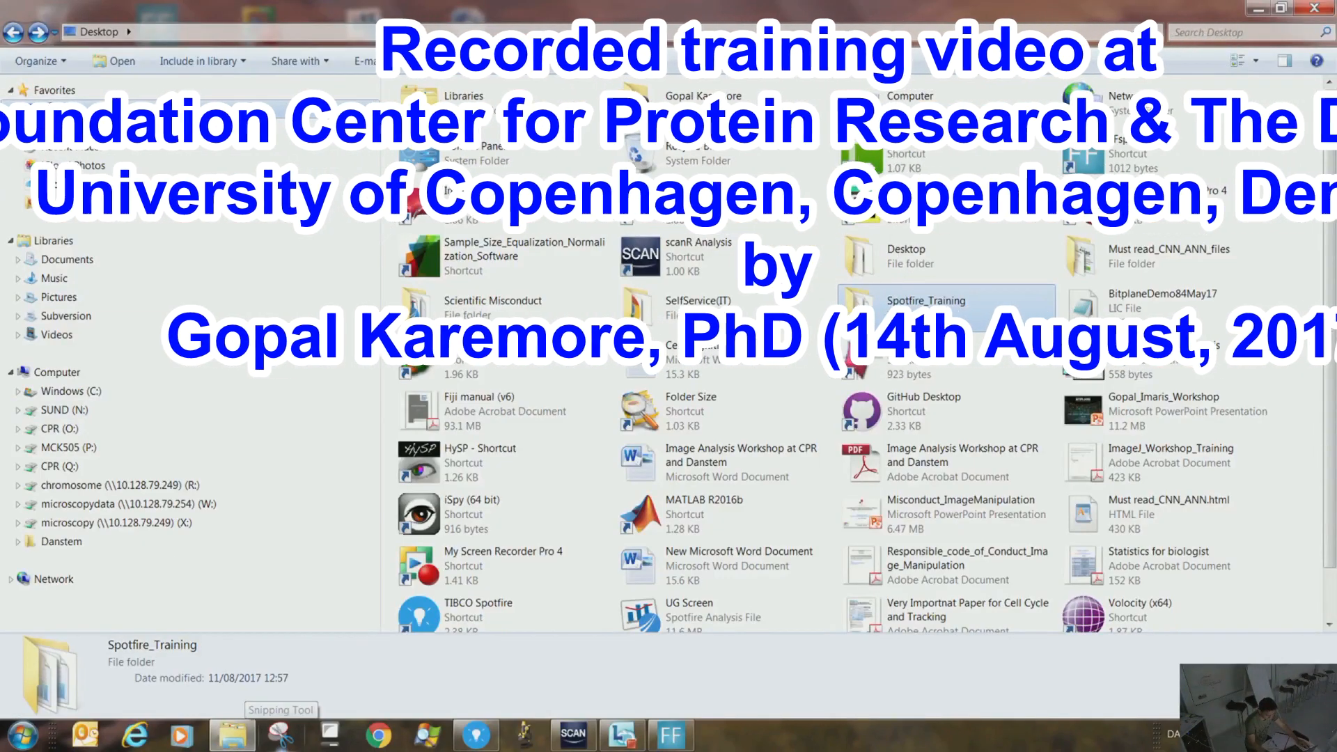
click(63, 109)
click(865, 306)
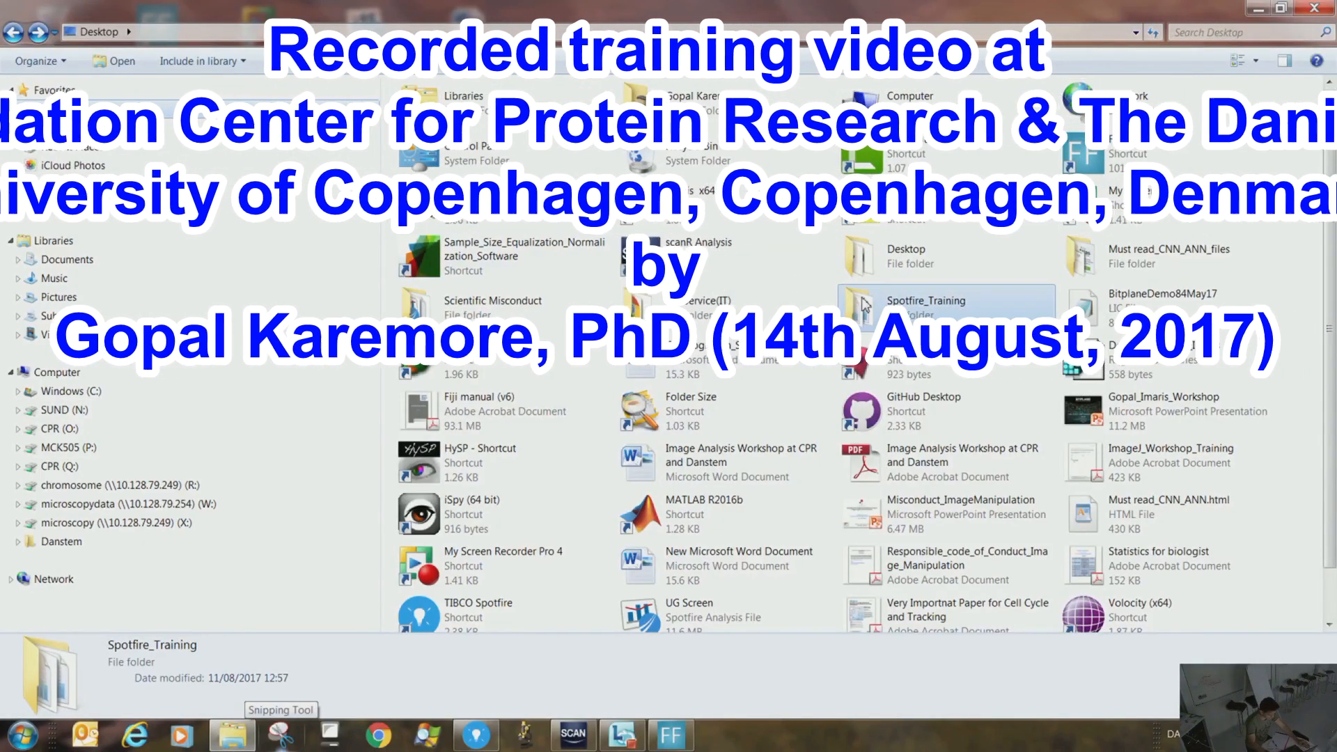
double_click(891, 310)
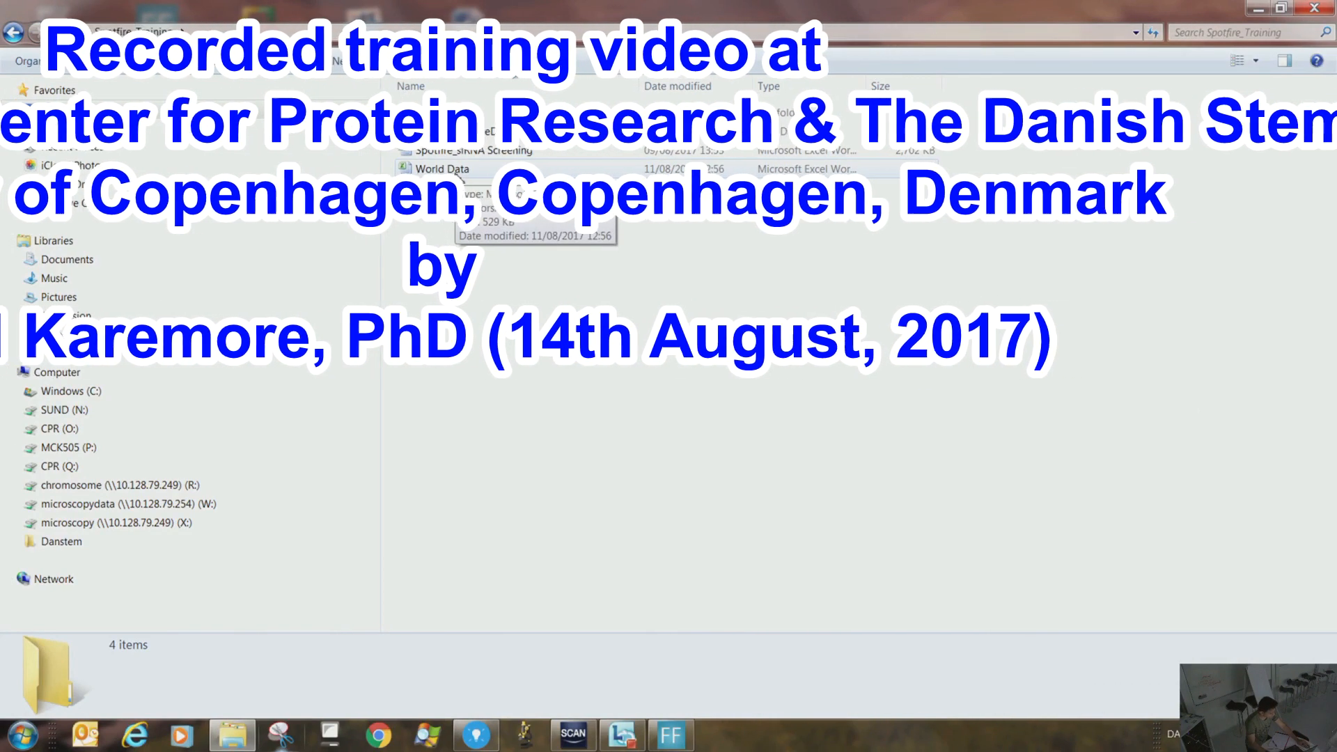
click(456, 175)
double_click(457, 171)
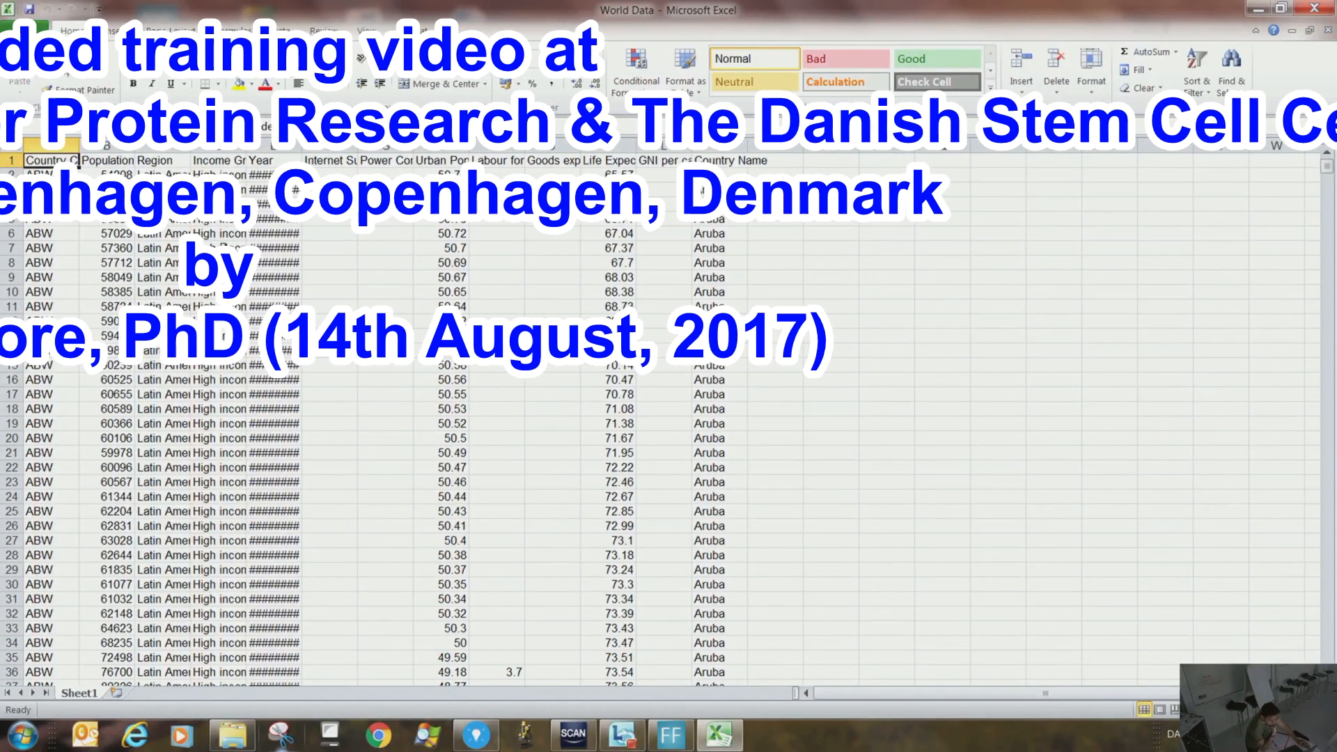
Widen the columns from Country Code to Year and the Urban Population % column to show their full contents
drag(170, 155, 169, 155)
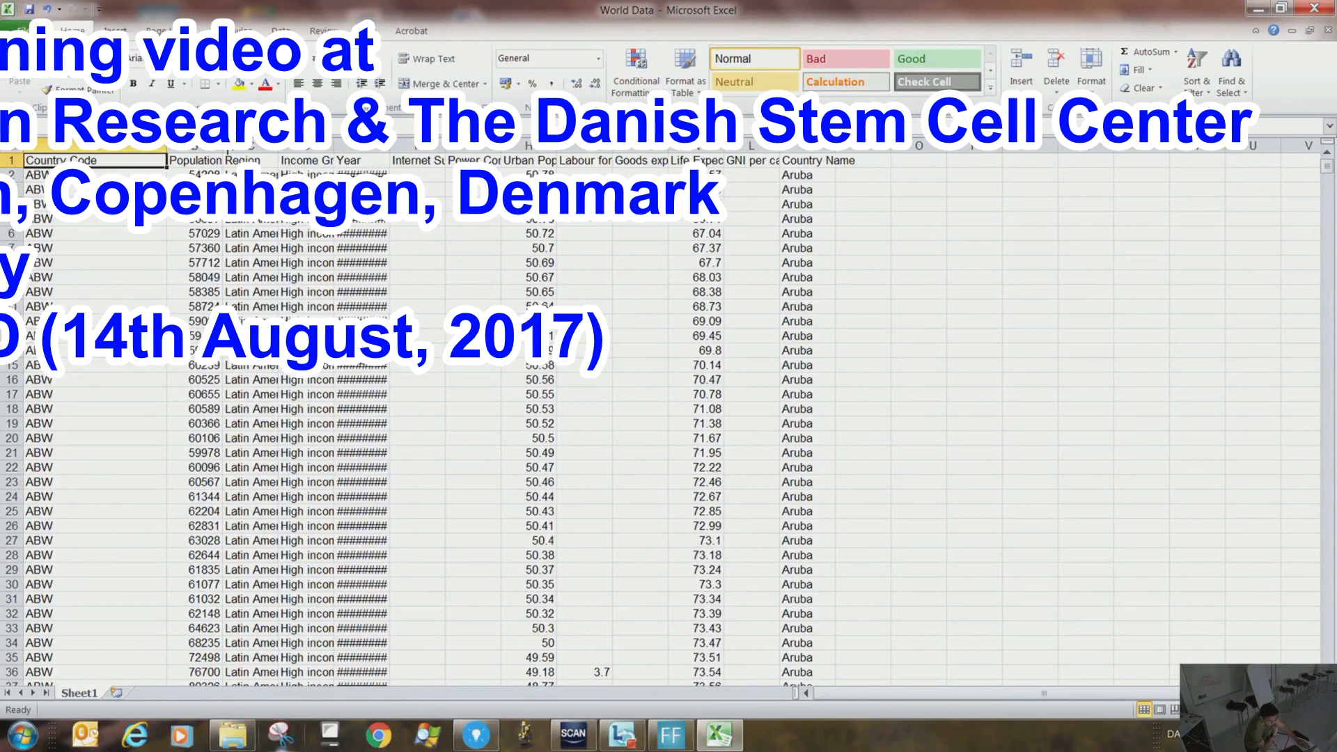
drag(223, 145, 796, 153)
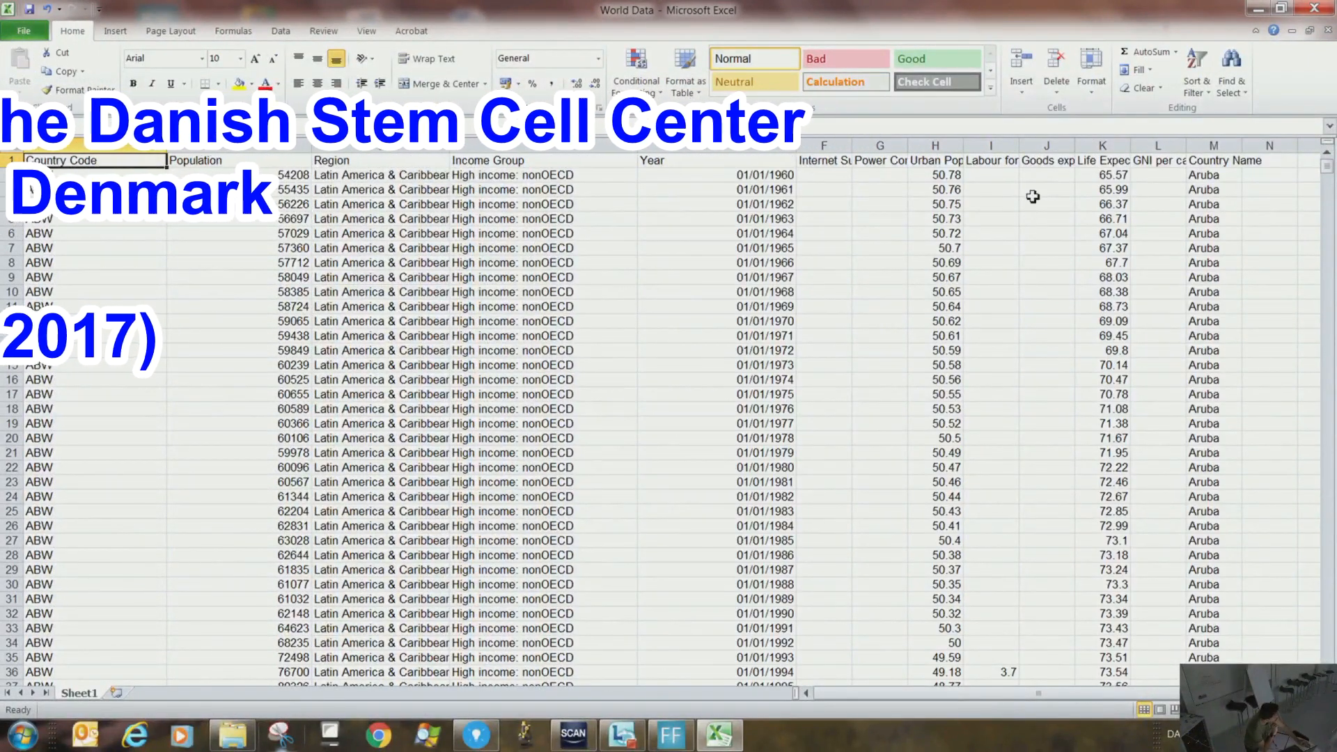
drag(964, 153, 1045, 154)
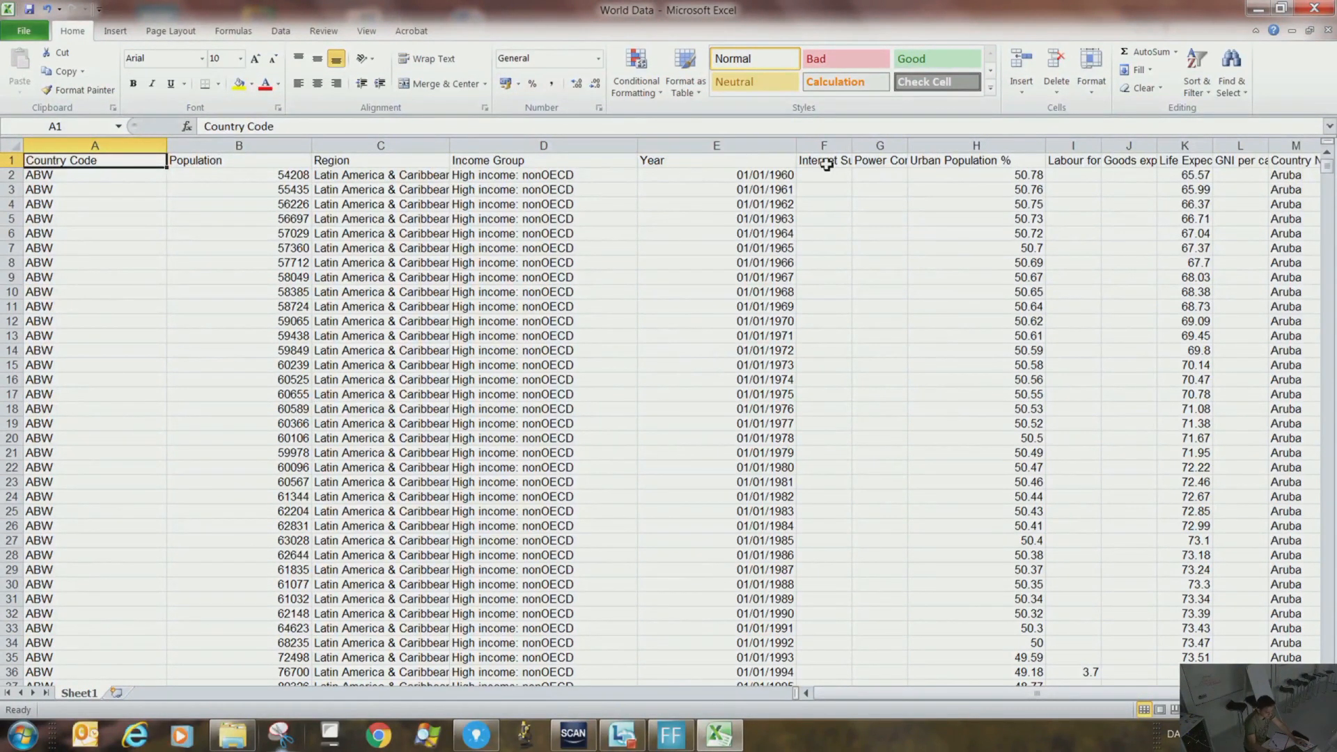
Select the entire Country Code column to inspect it, and minimize the workbook
click(772, 282)
click(463, 295)
click(99, 183)
click(94, 147)
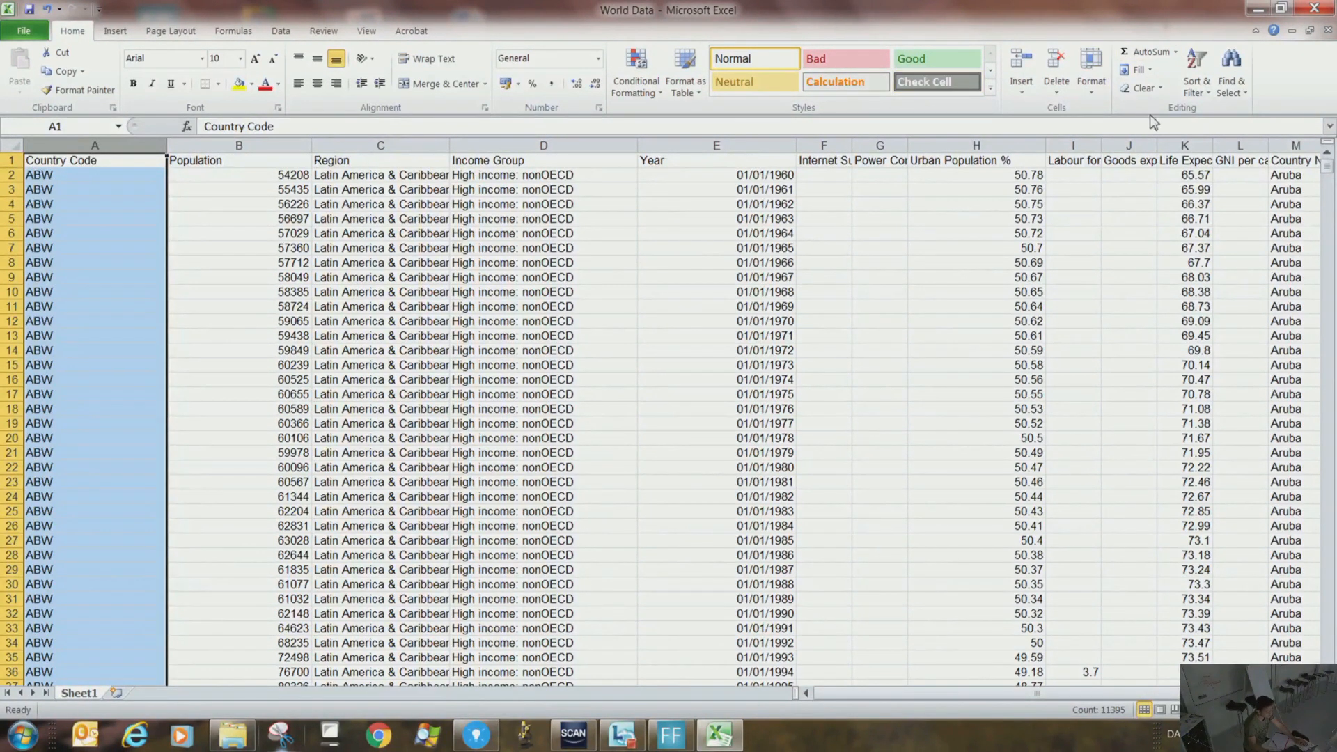
click(1254, 12)
click(934, 414)
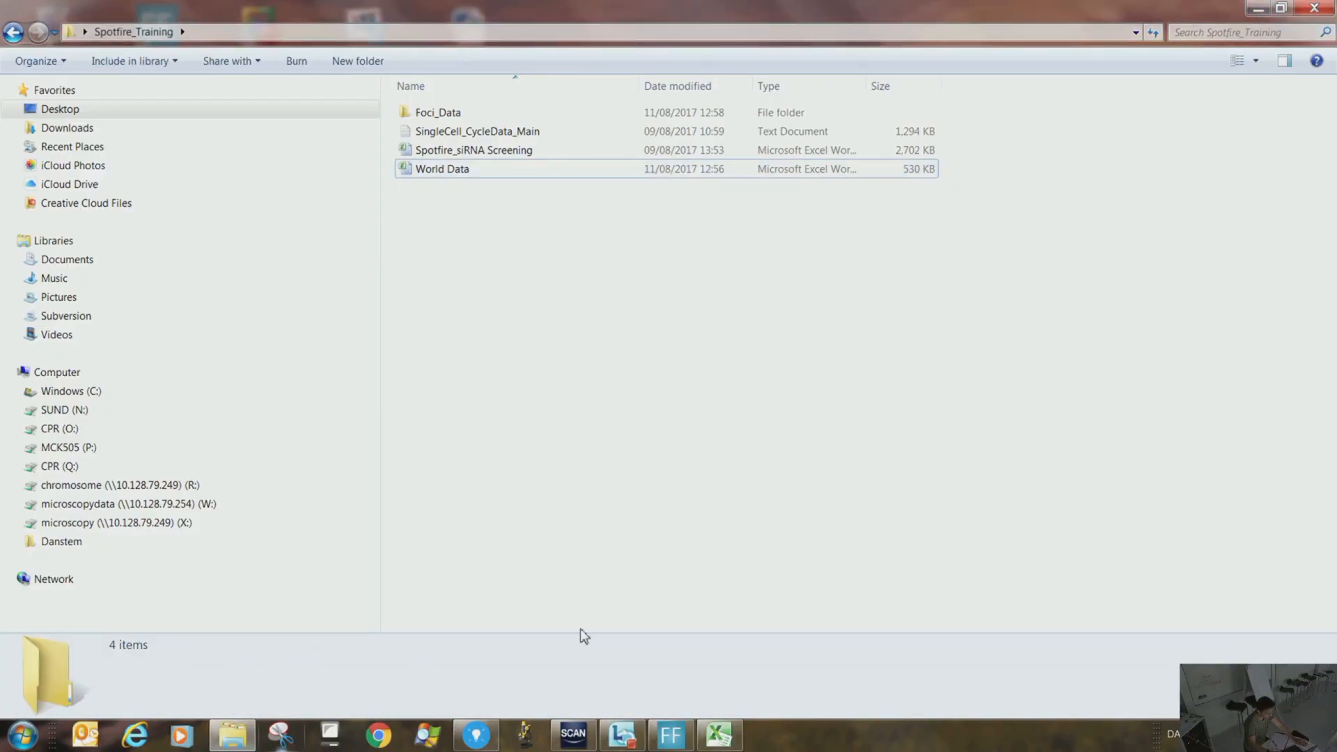
Switch to TIBCO Spotfire, close it with the Introduction to Spotfire.dxp analysis, and launch it again
click(492, 740)
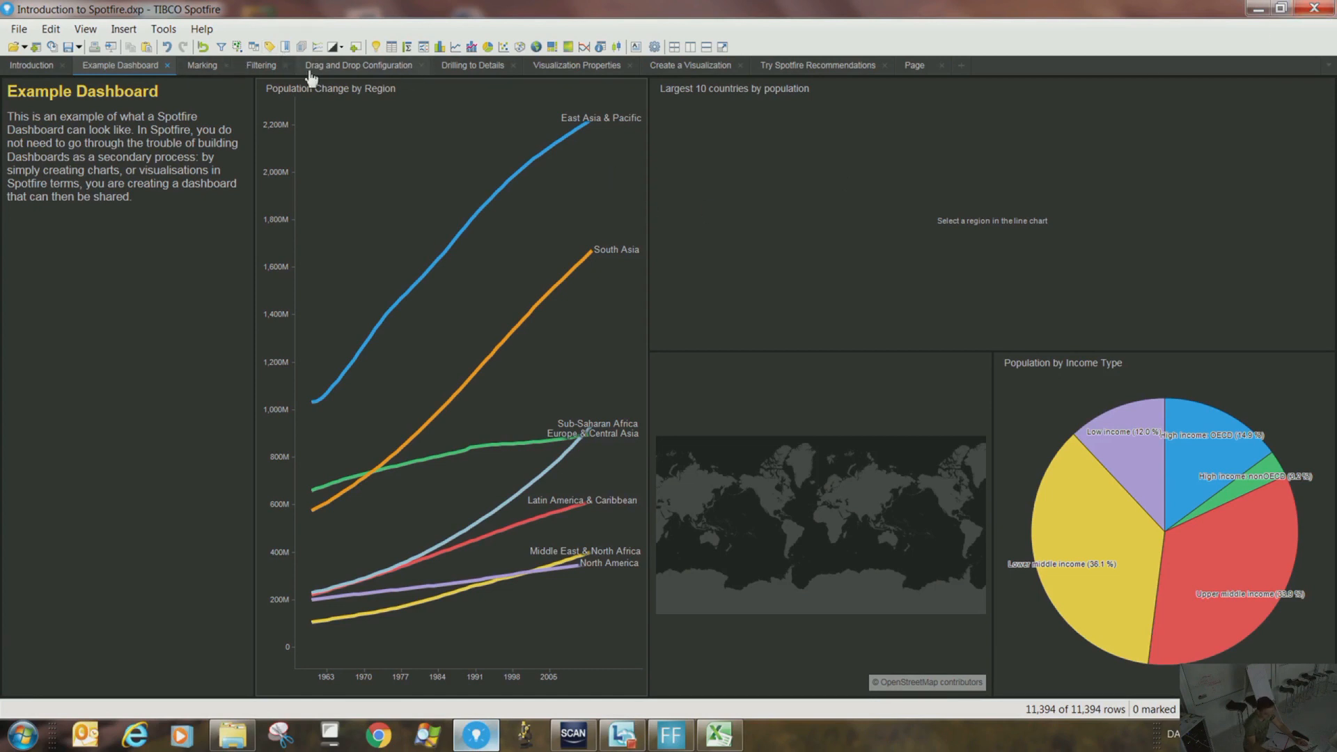
click(1315, 7)
click(739, 424)
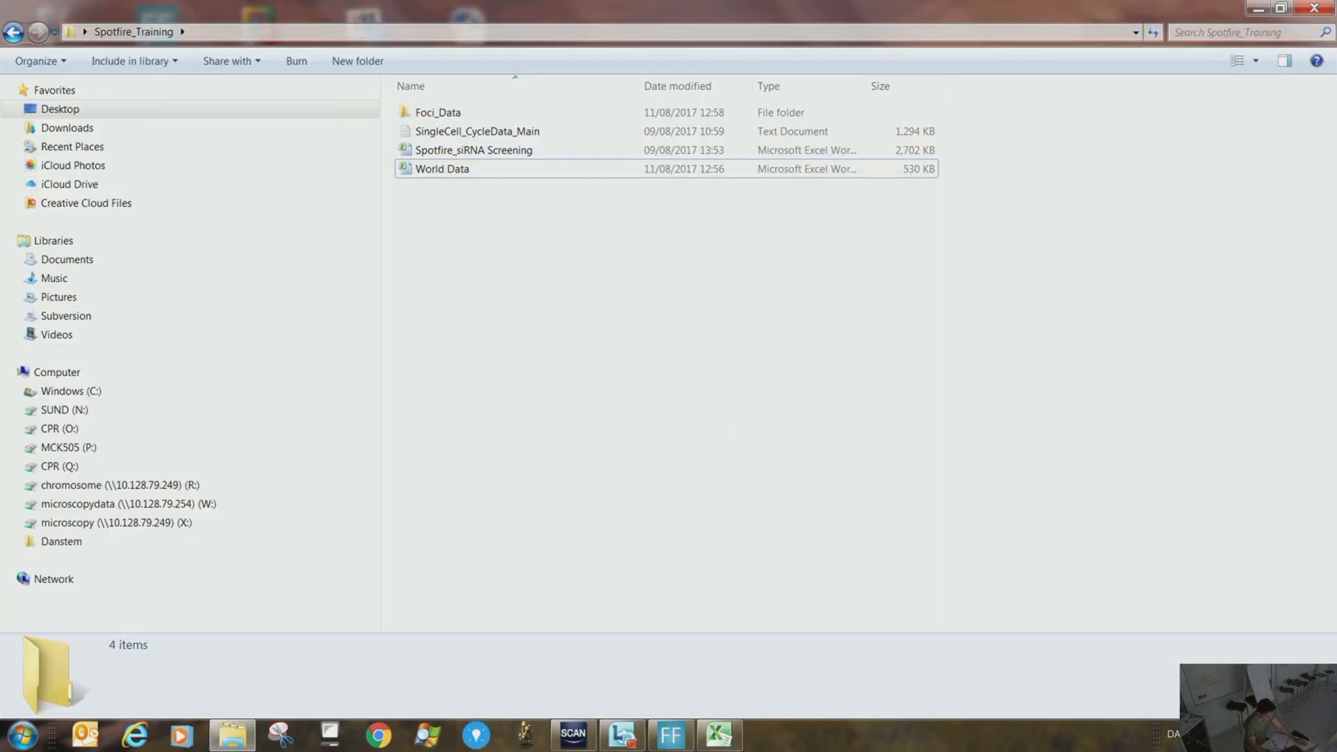
click(477, 735)
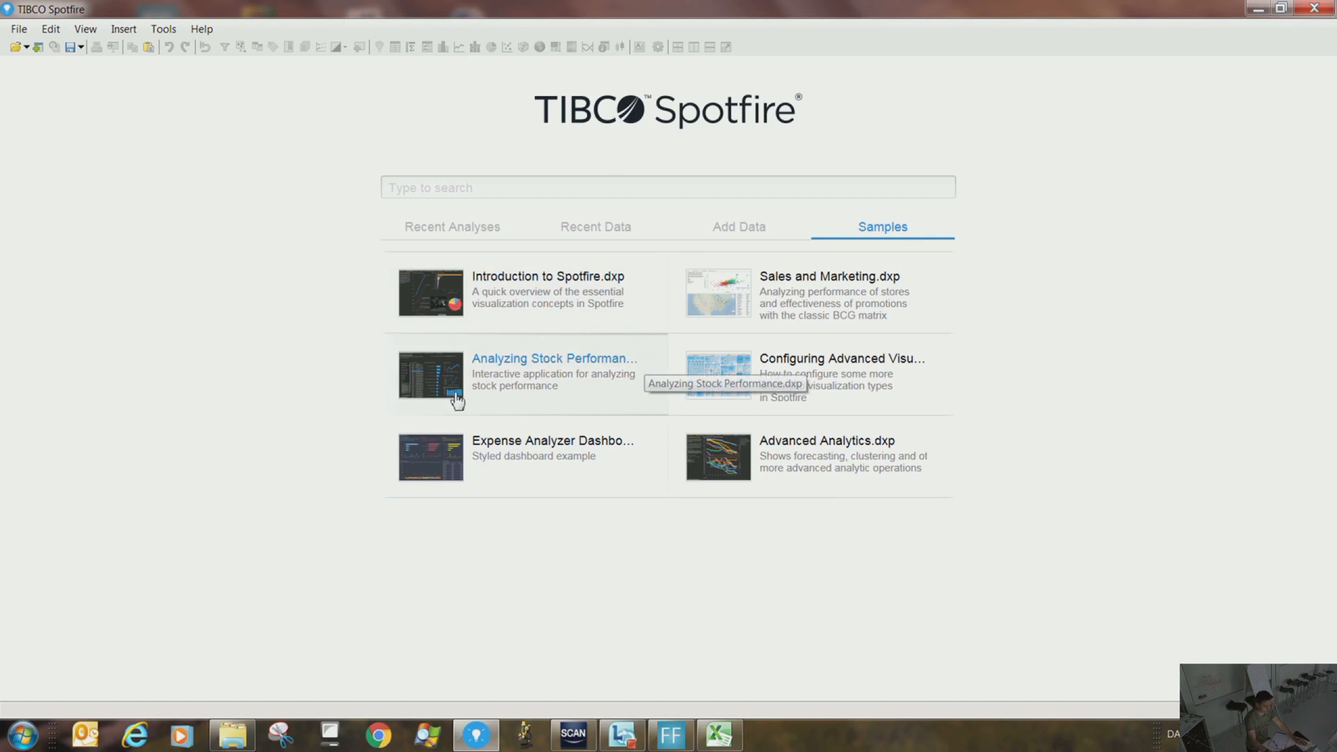
Try to open the World Data file from the Spotfire_Training folder as a new analysis
click(19, 28)
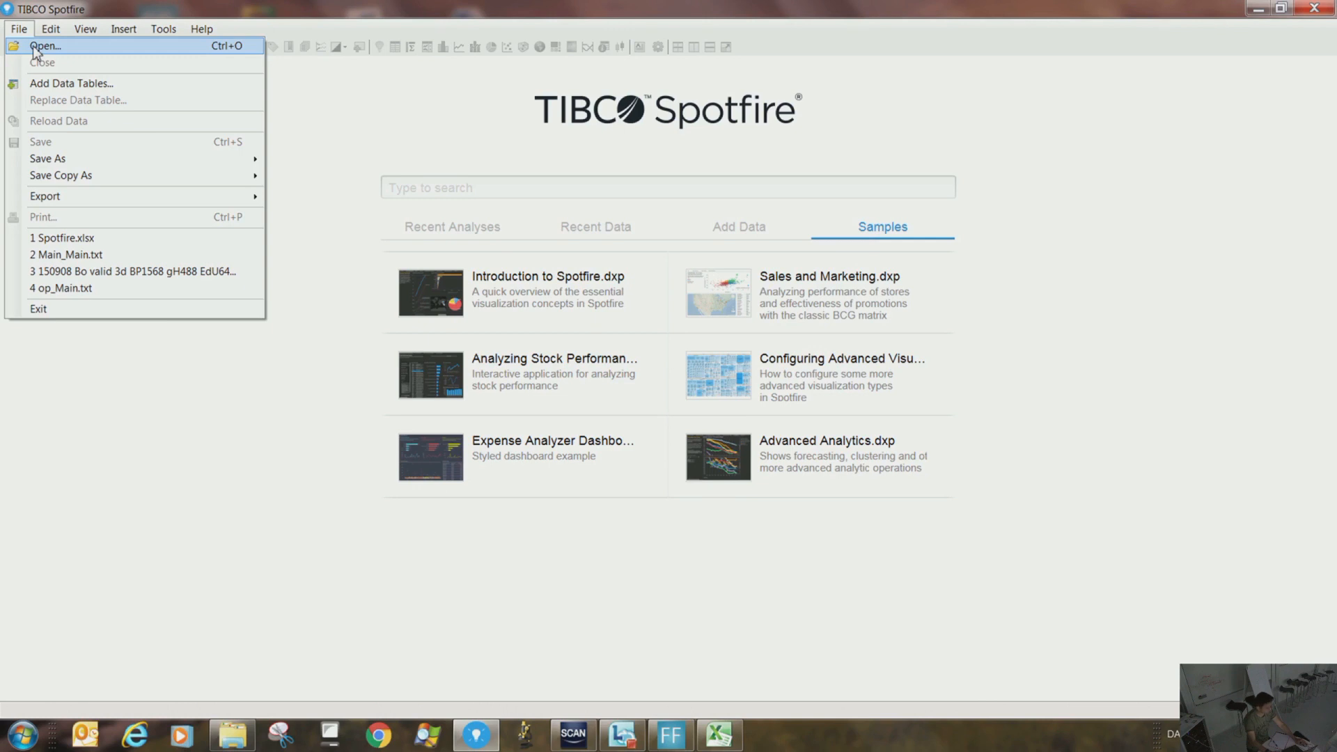
click(87, 444)
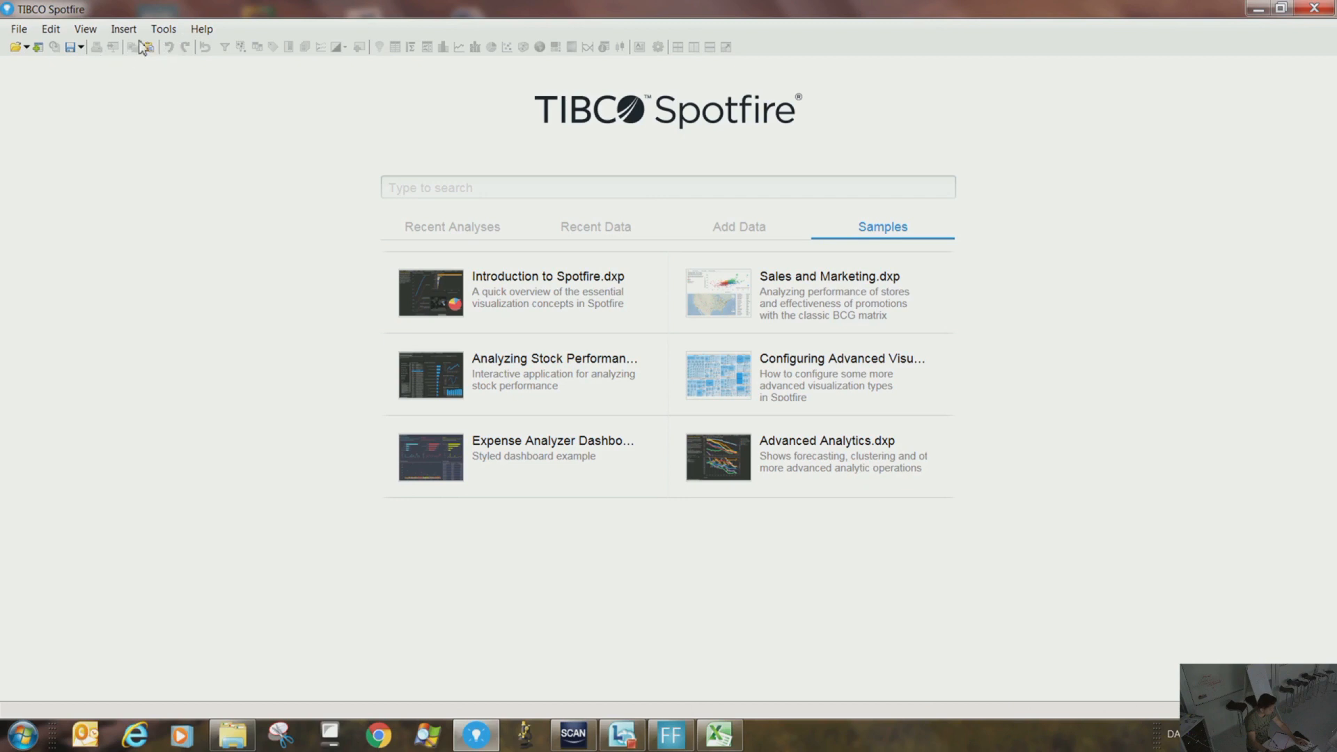
click(23, 32)
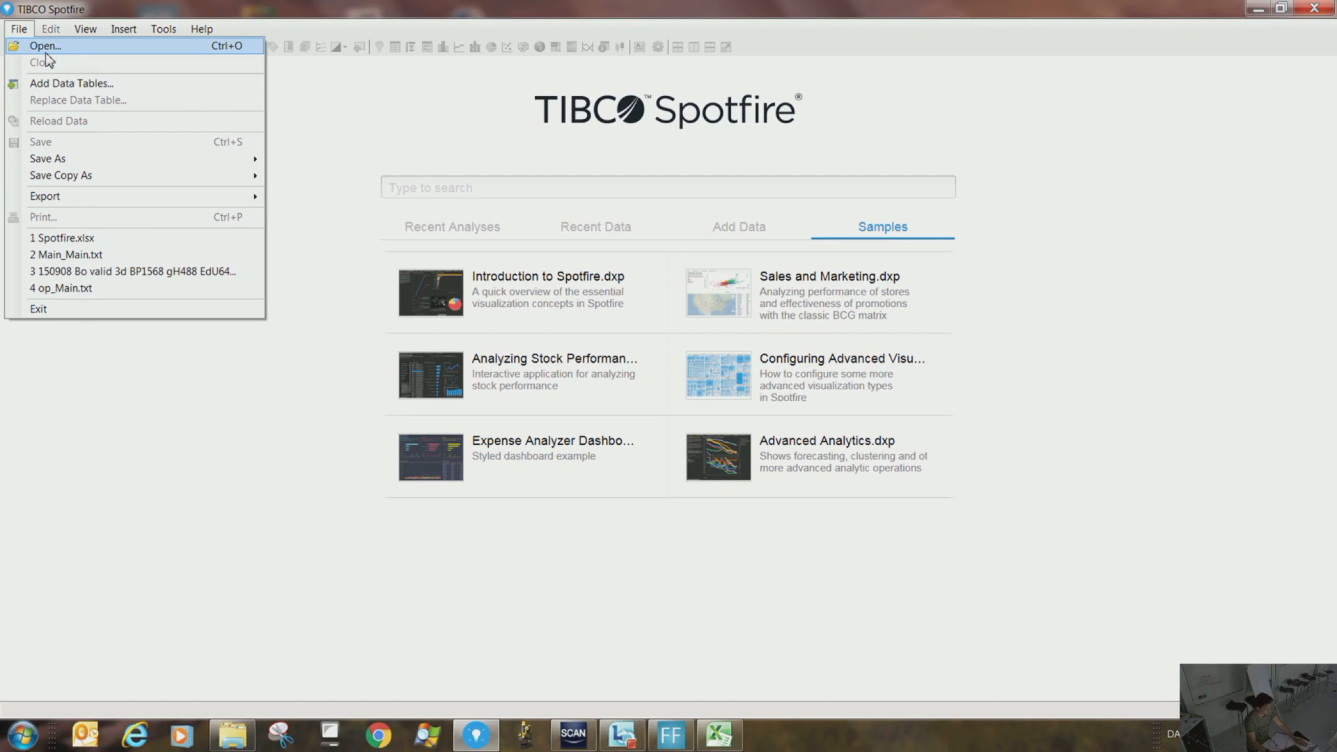
click(46, 53)
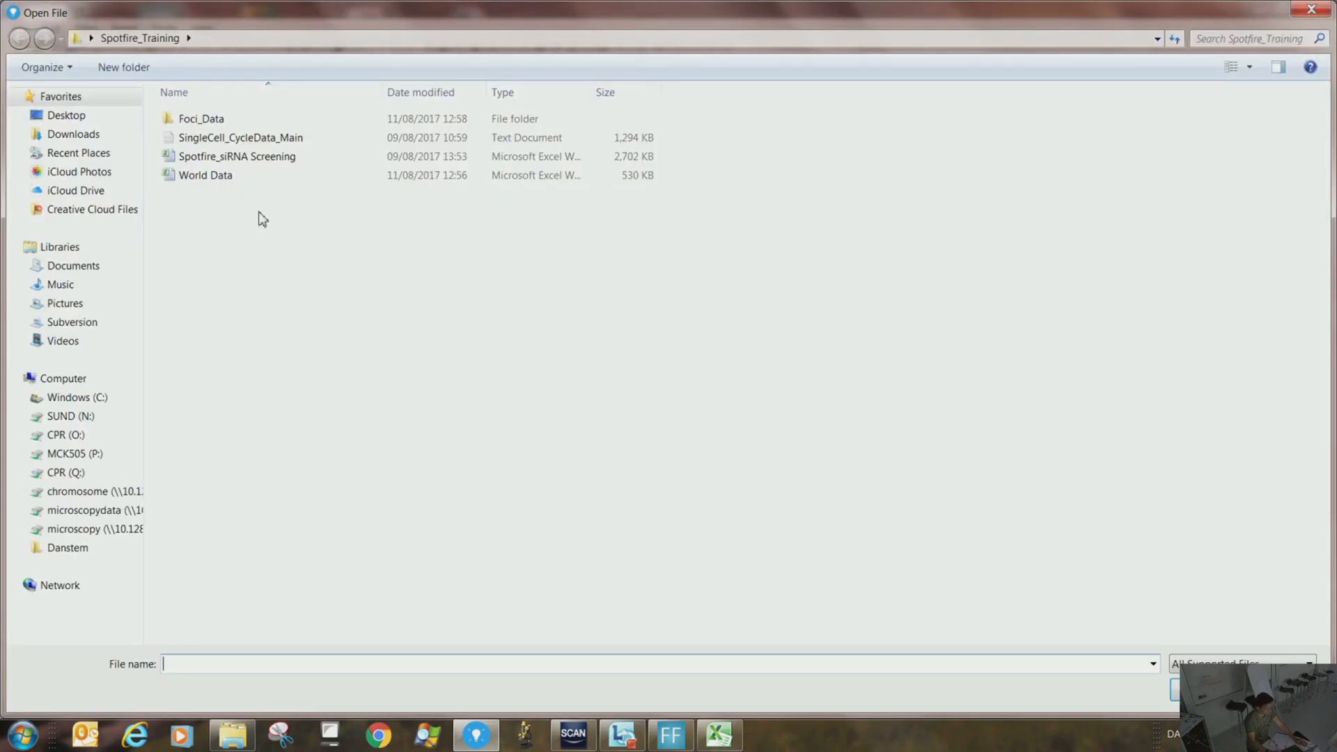
click(216, 180)
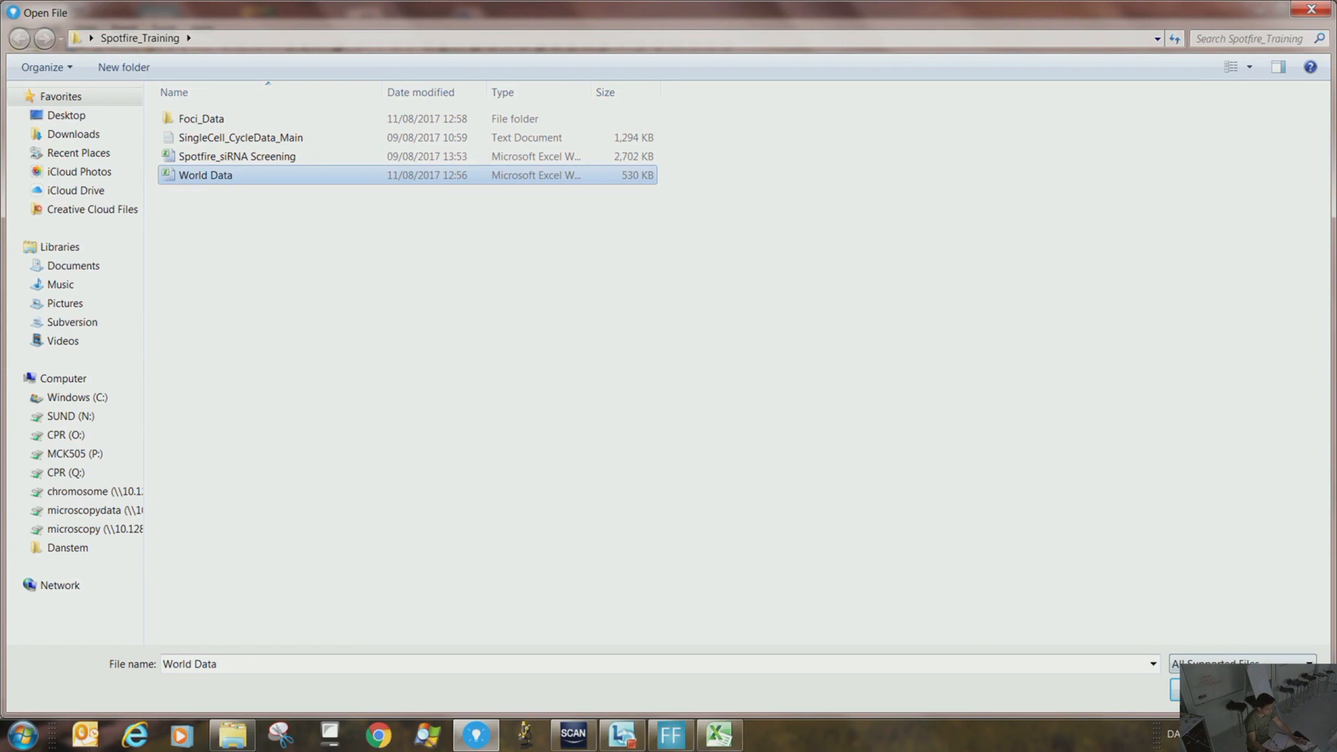
click(1178, 690)
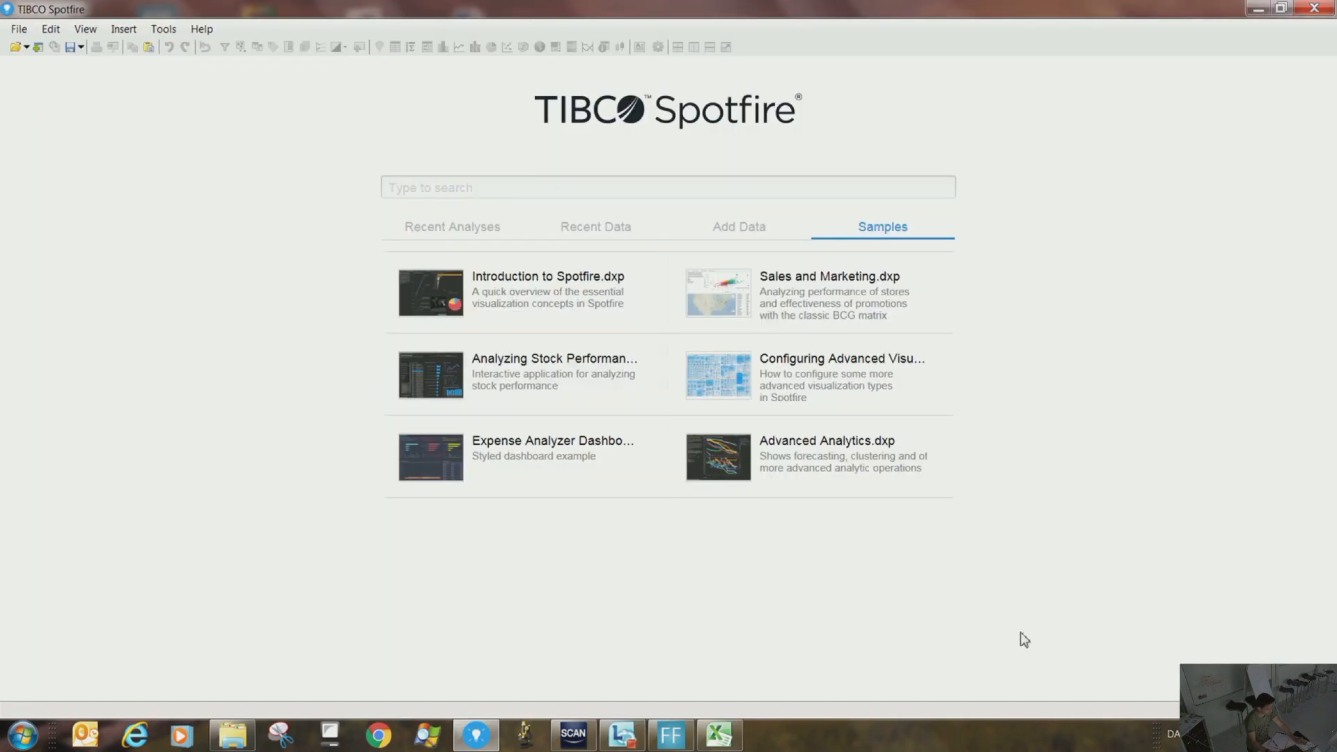
click(39, 48)
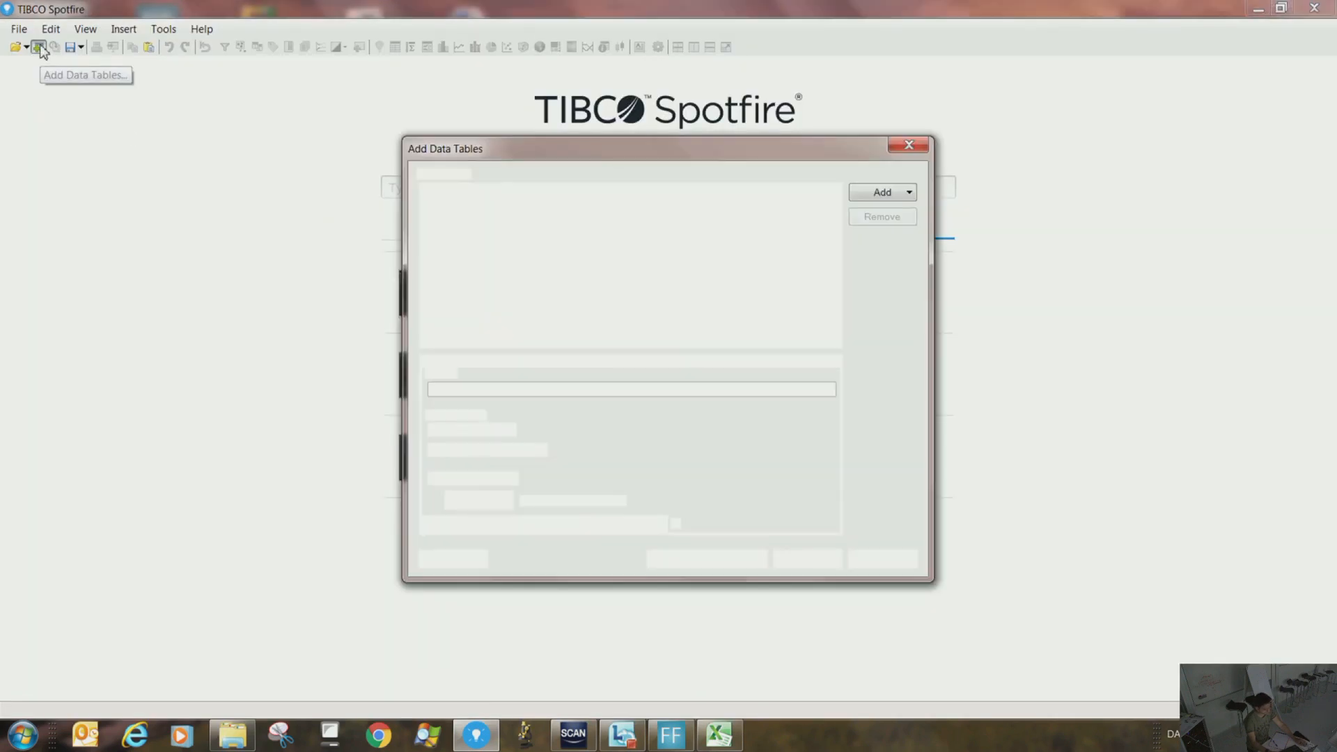
click(864, 194)
click(876, 230)
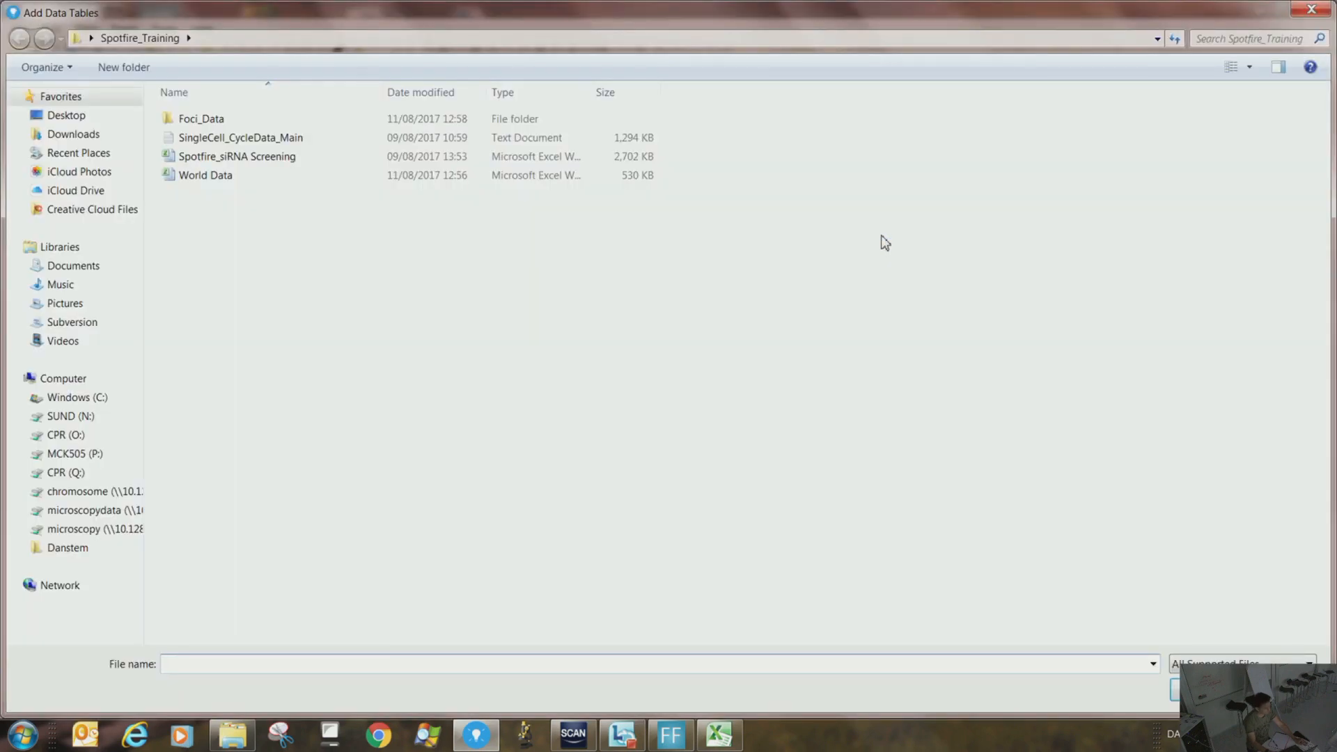
click(1267, 696)
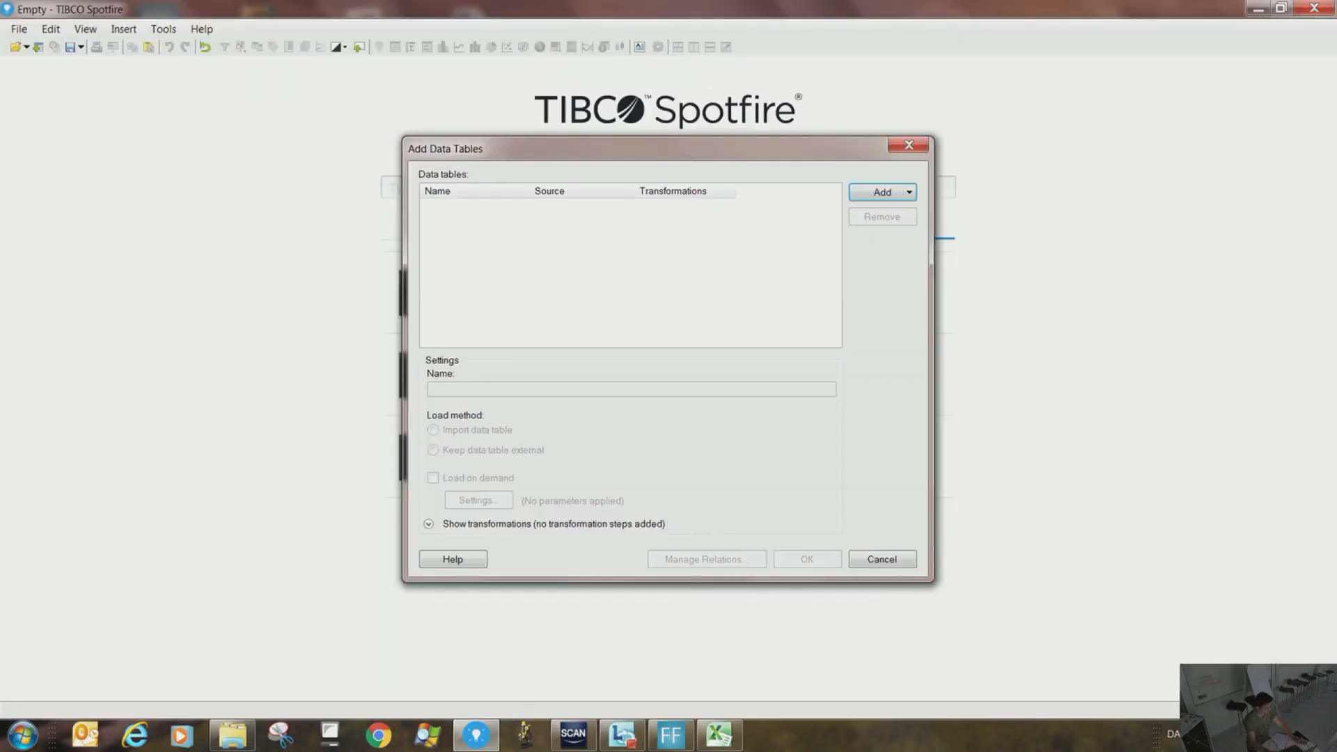
click(893, 563)
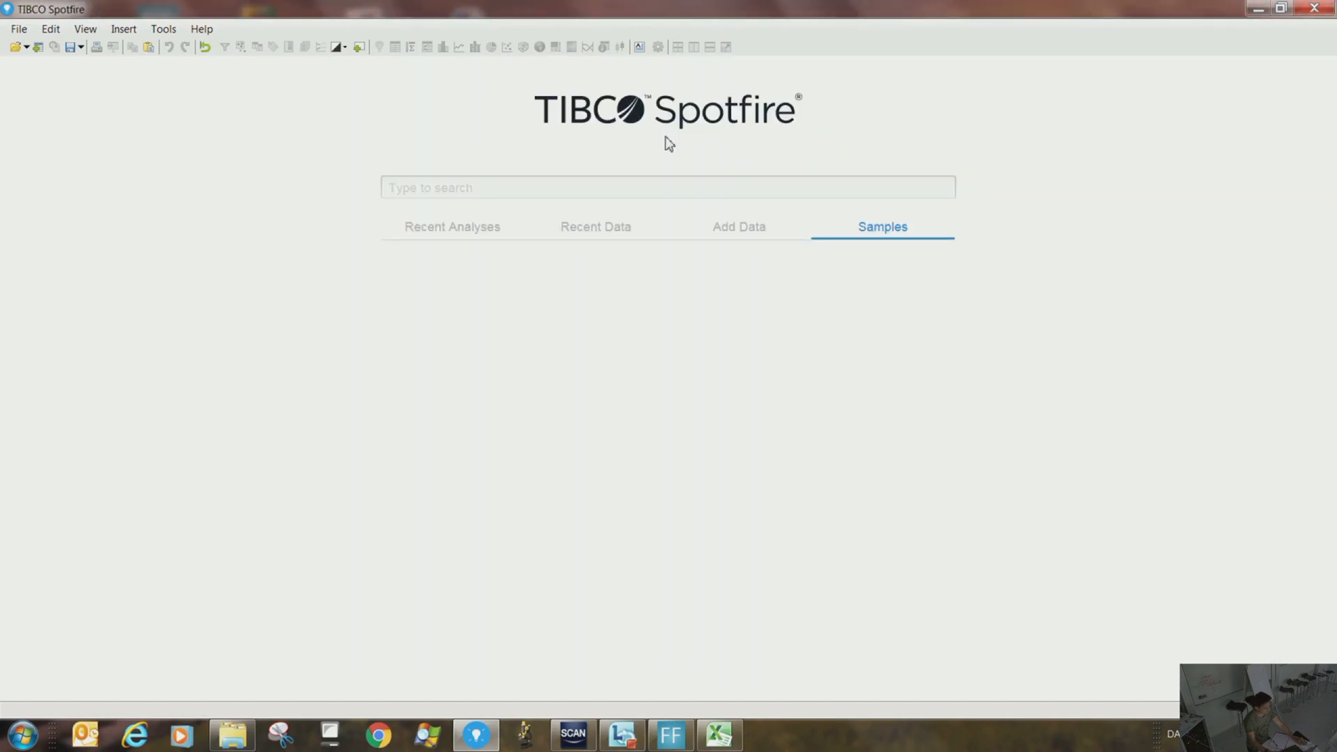
Restore the Spotfire window beside the Spotfire_Training folder, drop the World Data file into it, and choose worksheet Sheet1
drag(622, 10, 787, 223)
drag(447, 175, 444, 512)
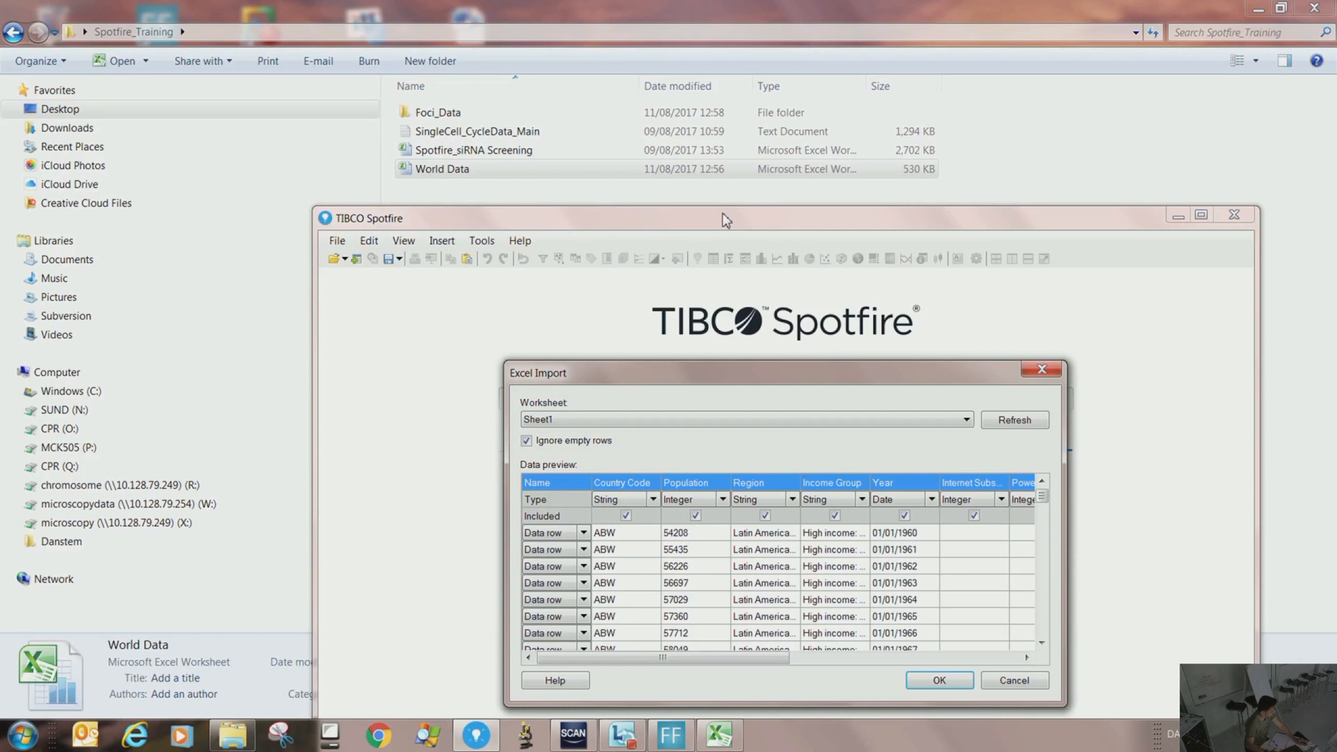
click(767, 423)
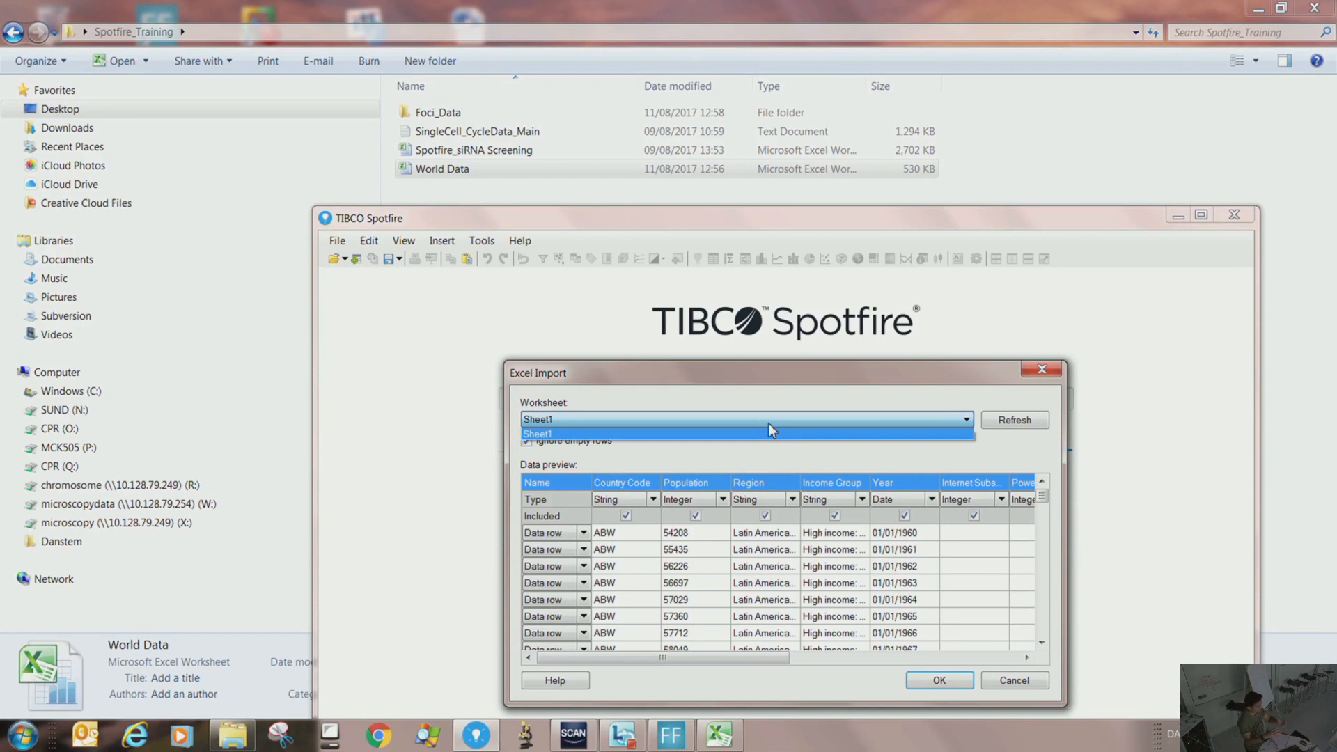
click(765, 434)
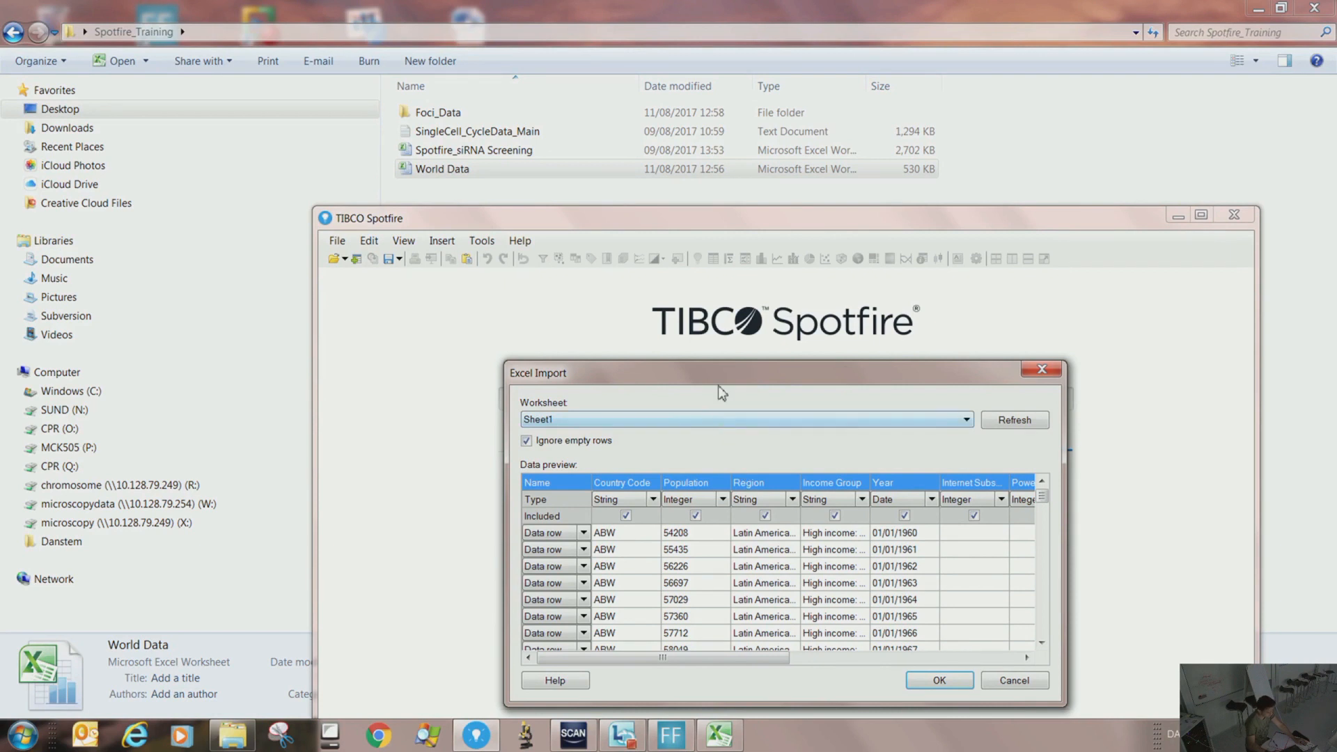
Examine the available data types for the Year and Income Group columns in the Excel import preview
drag(718, 366, 642, 223)
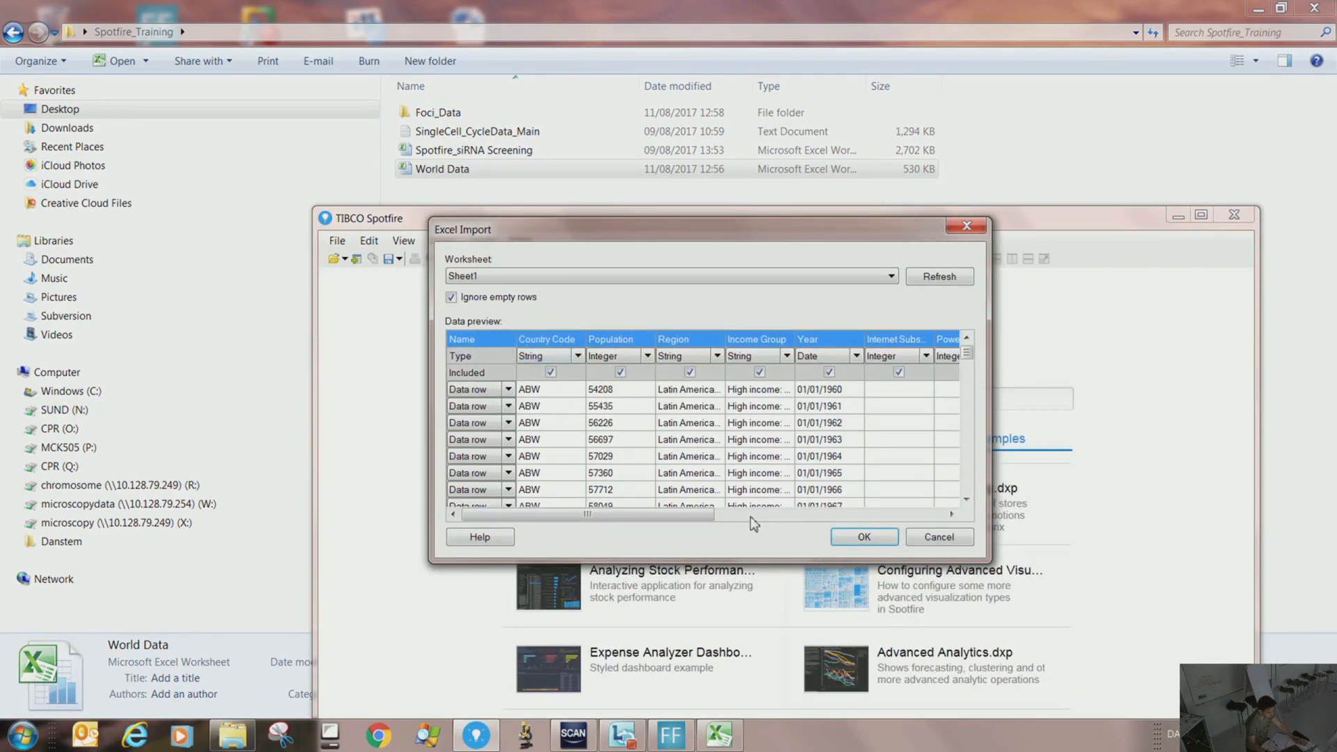
drag(518, 350, 569, 350)
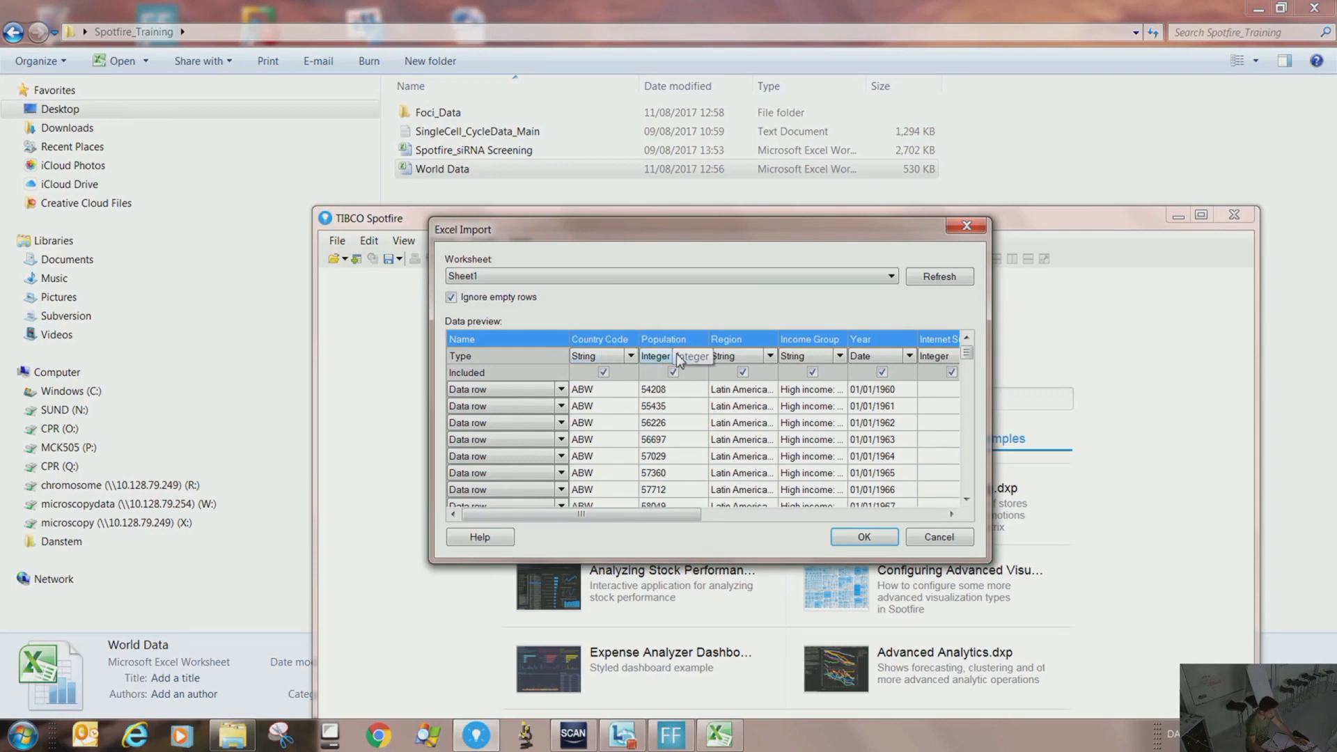
click(879, 358)
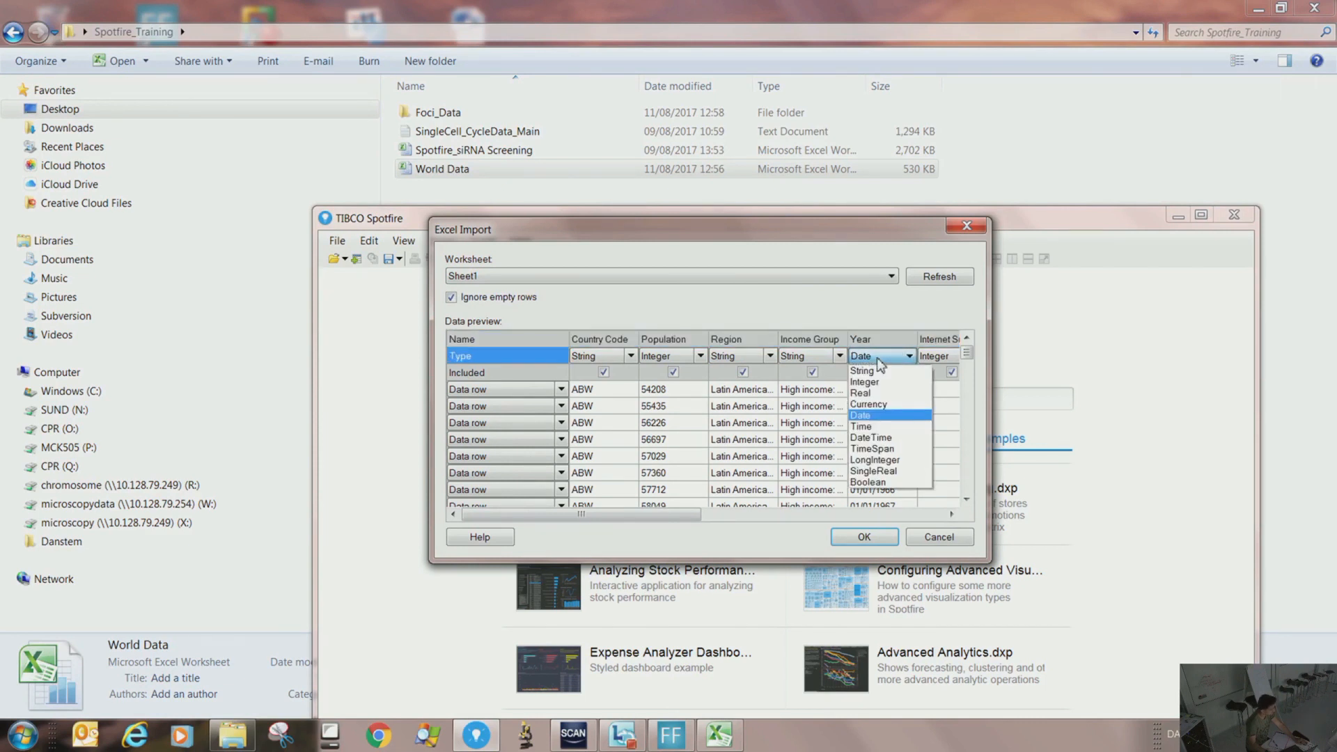
click(859, 319)
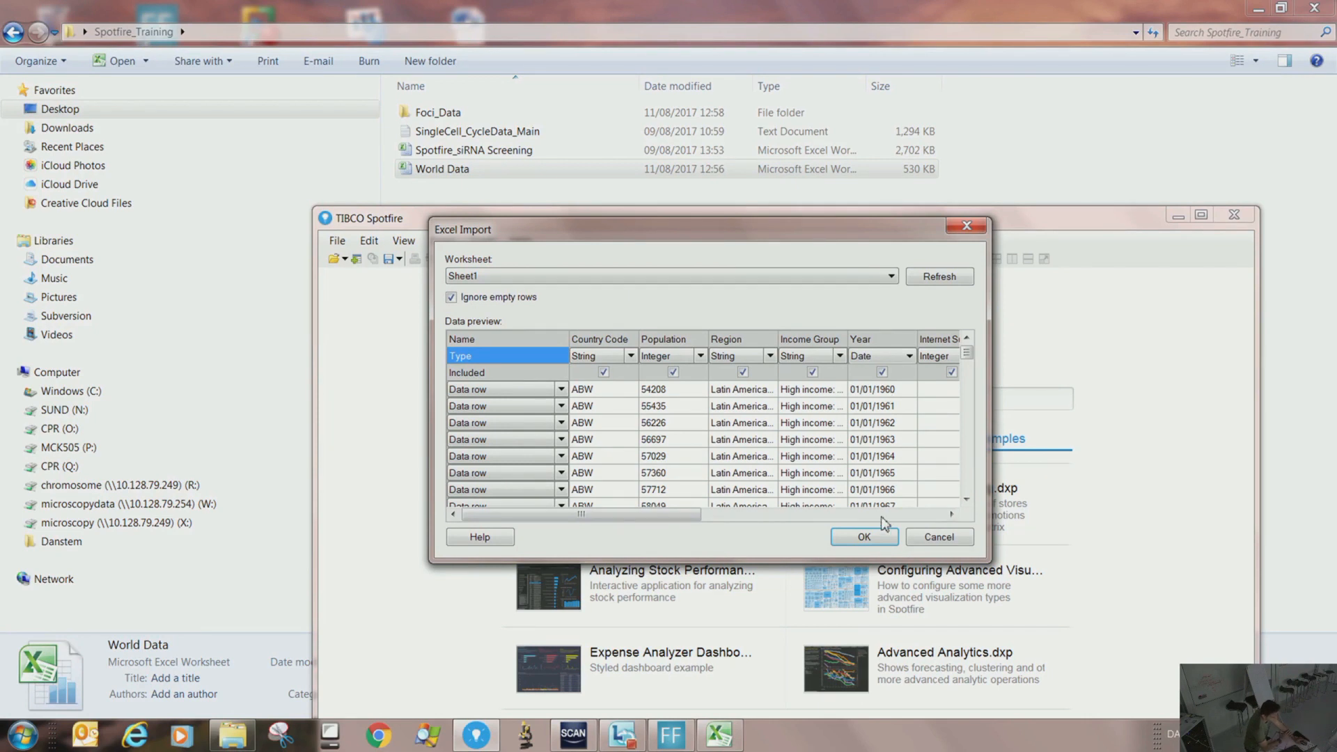
click(841, 357)
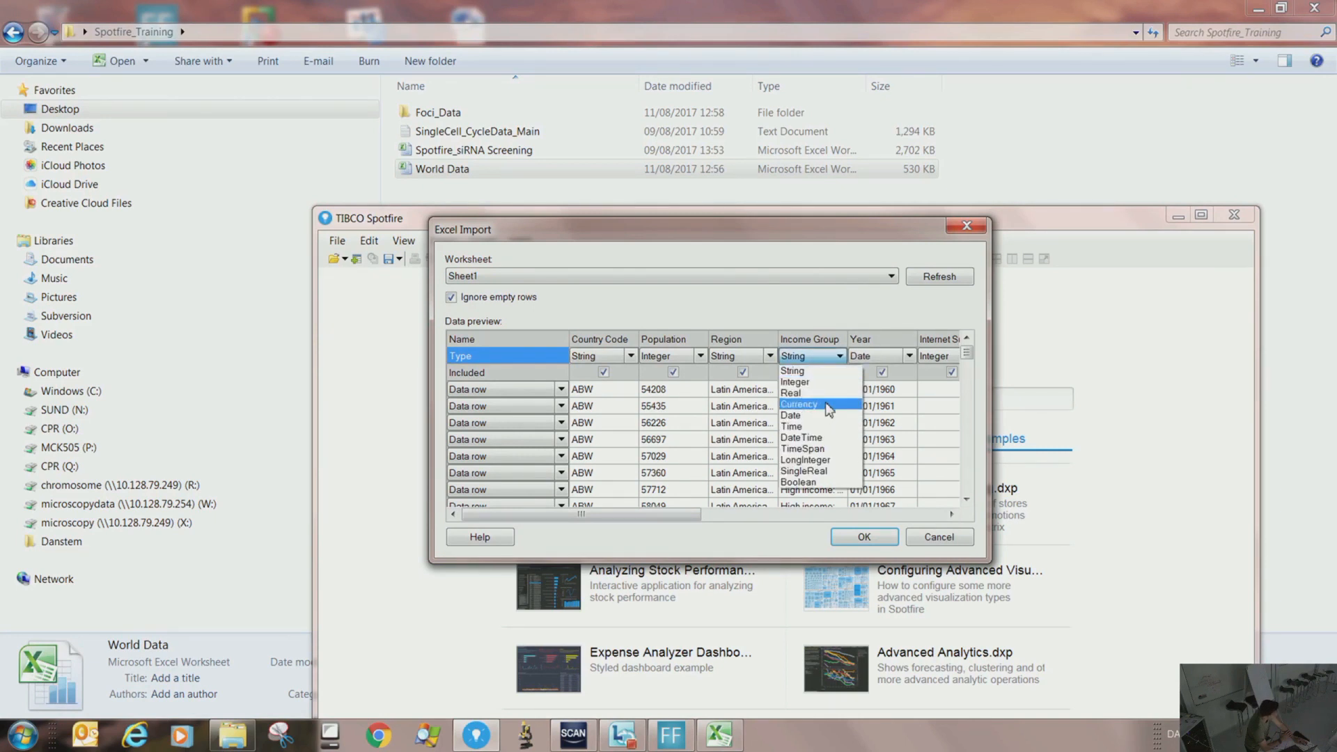
click(814, 318)
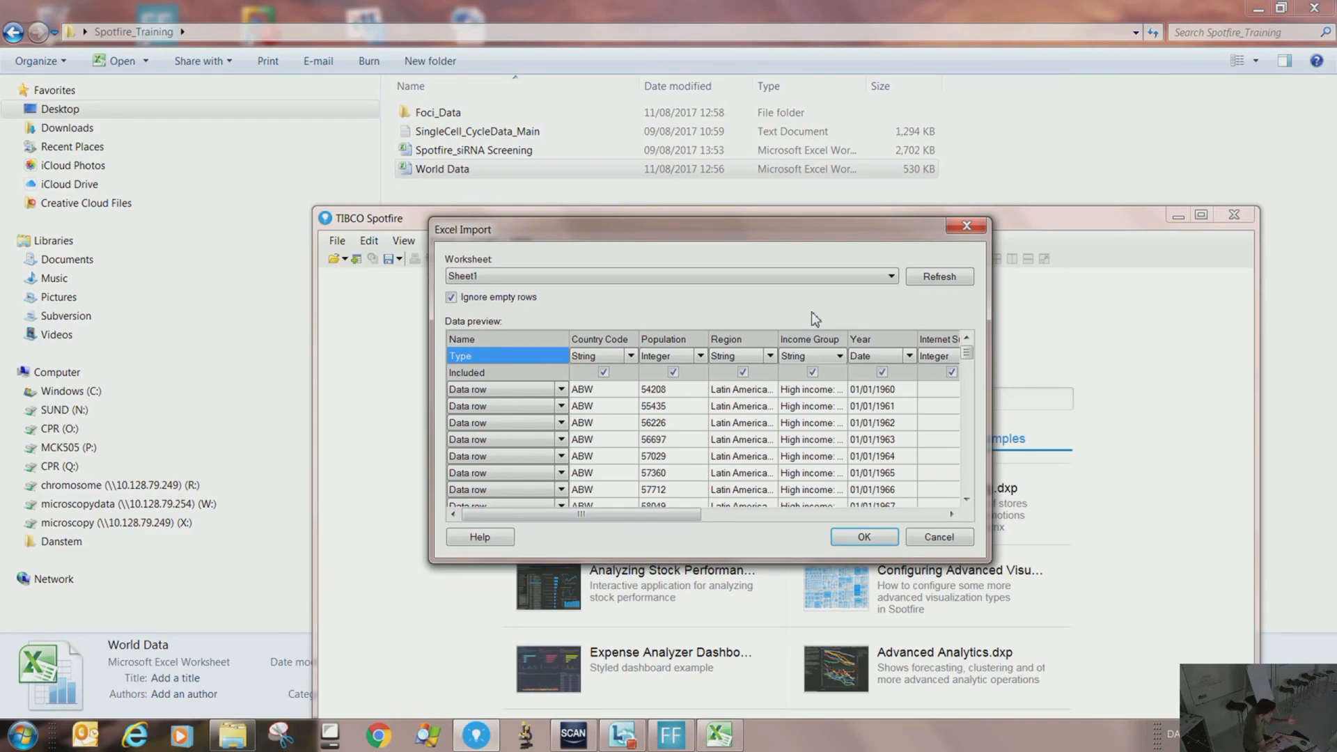
Import the World Data worksheet with its existing column types and maximize the Spotfire window
click(862, 540)
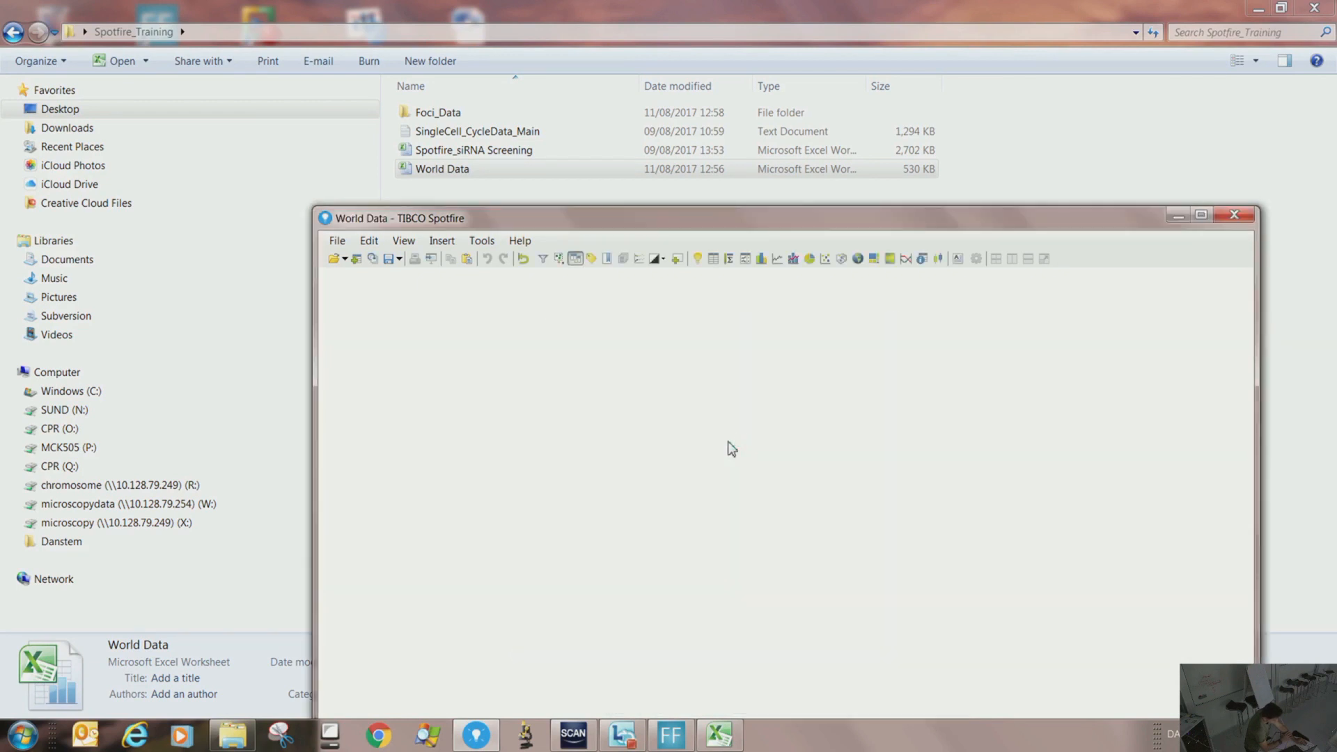
click(1200, 217)
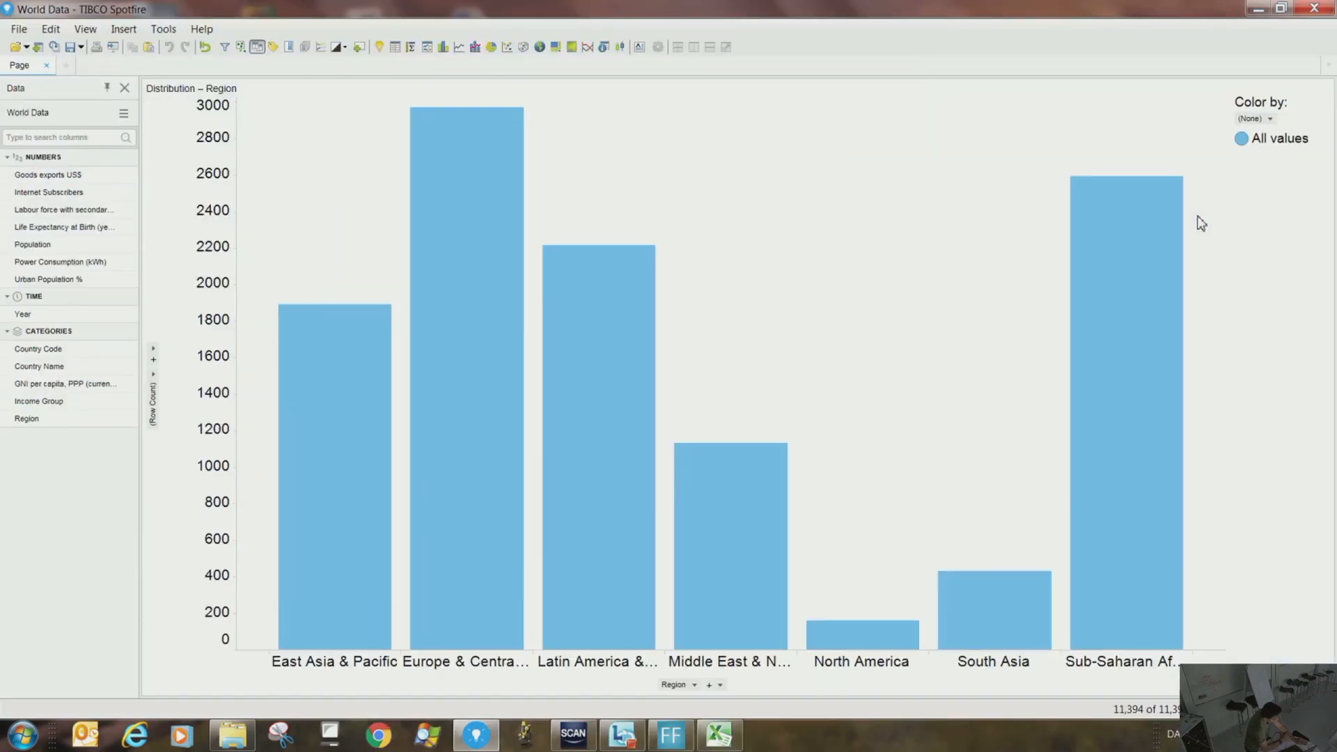
mouse_move(1148, 203)
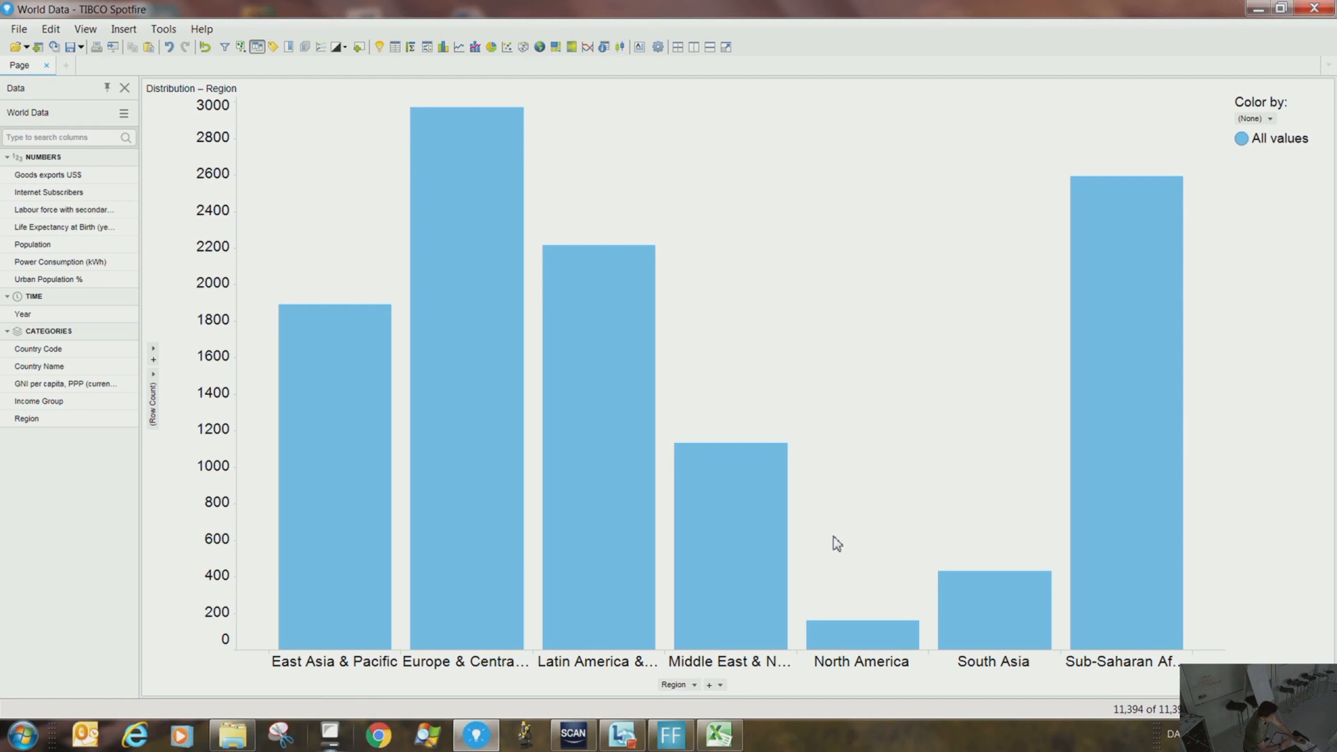
Plot the sum of Urban Population % per region on the bar chart's value axis and show the filters
click(155, 378)
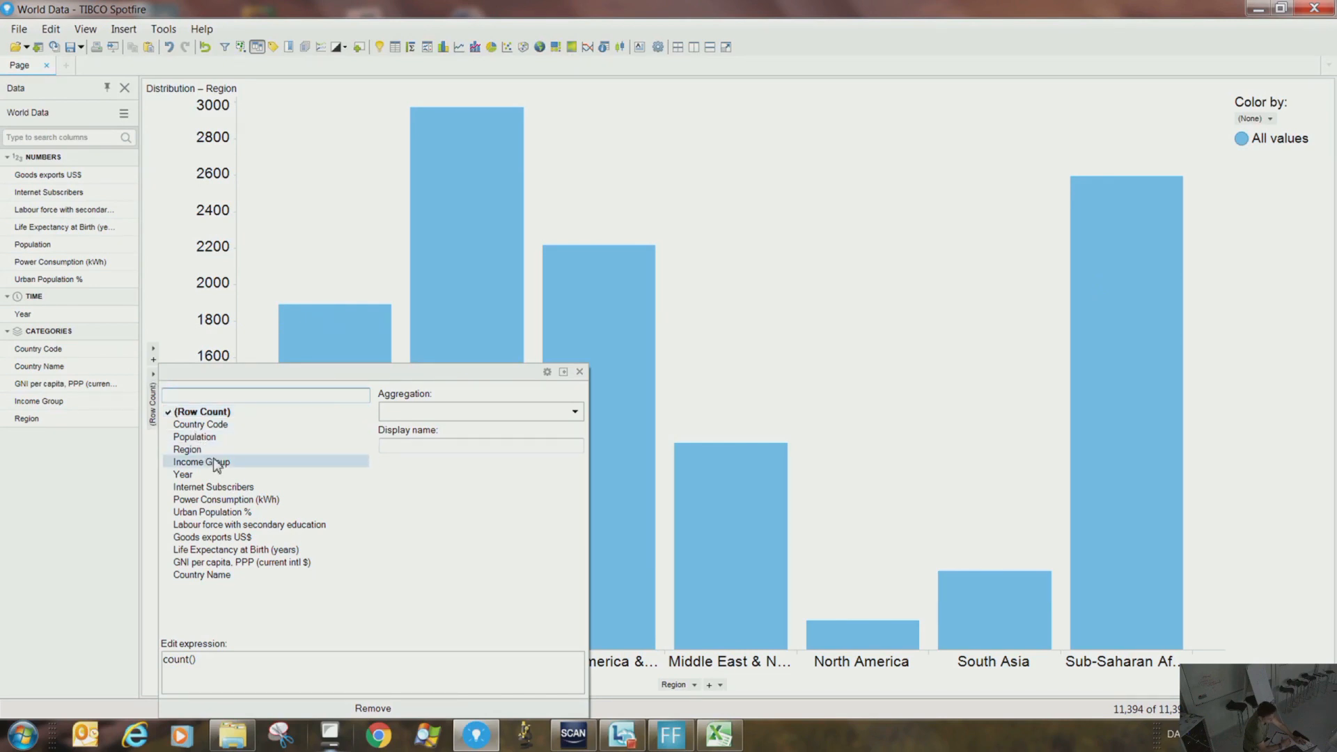
click(249, 516)
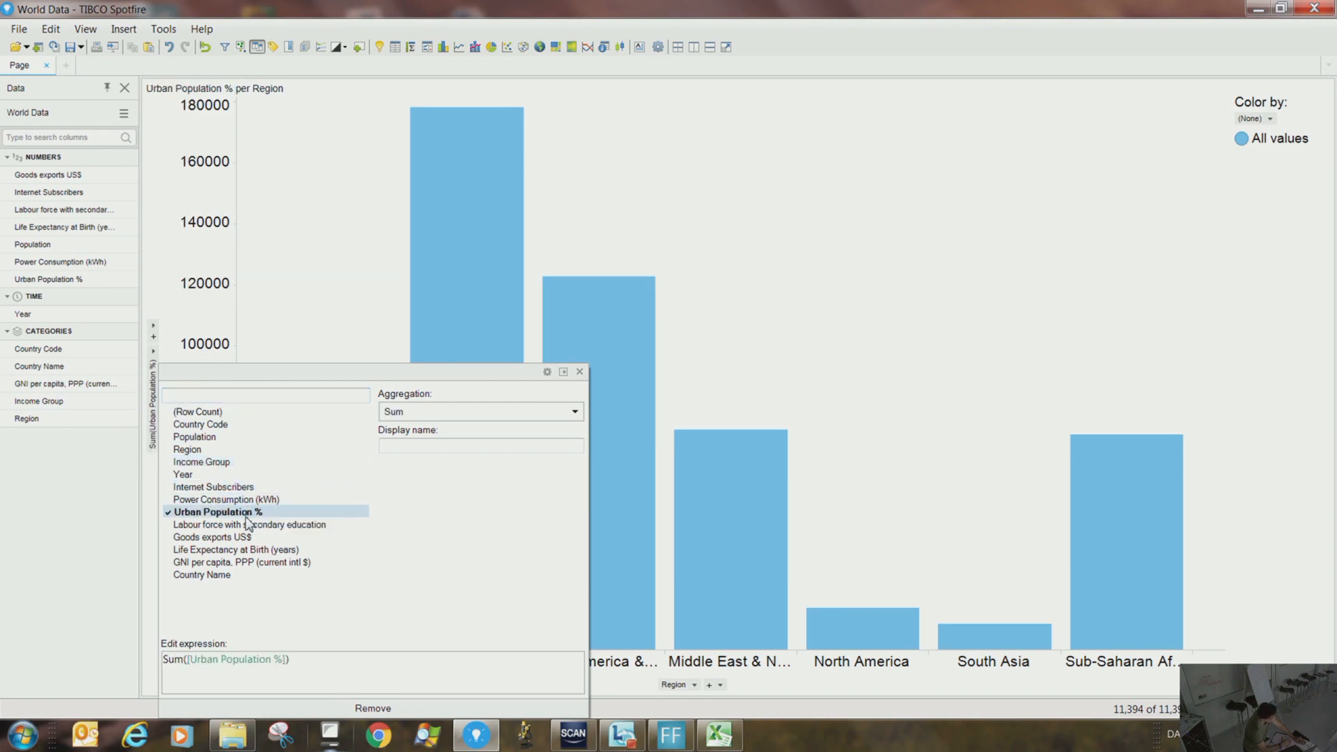
click(263, 300)
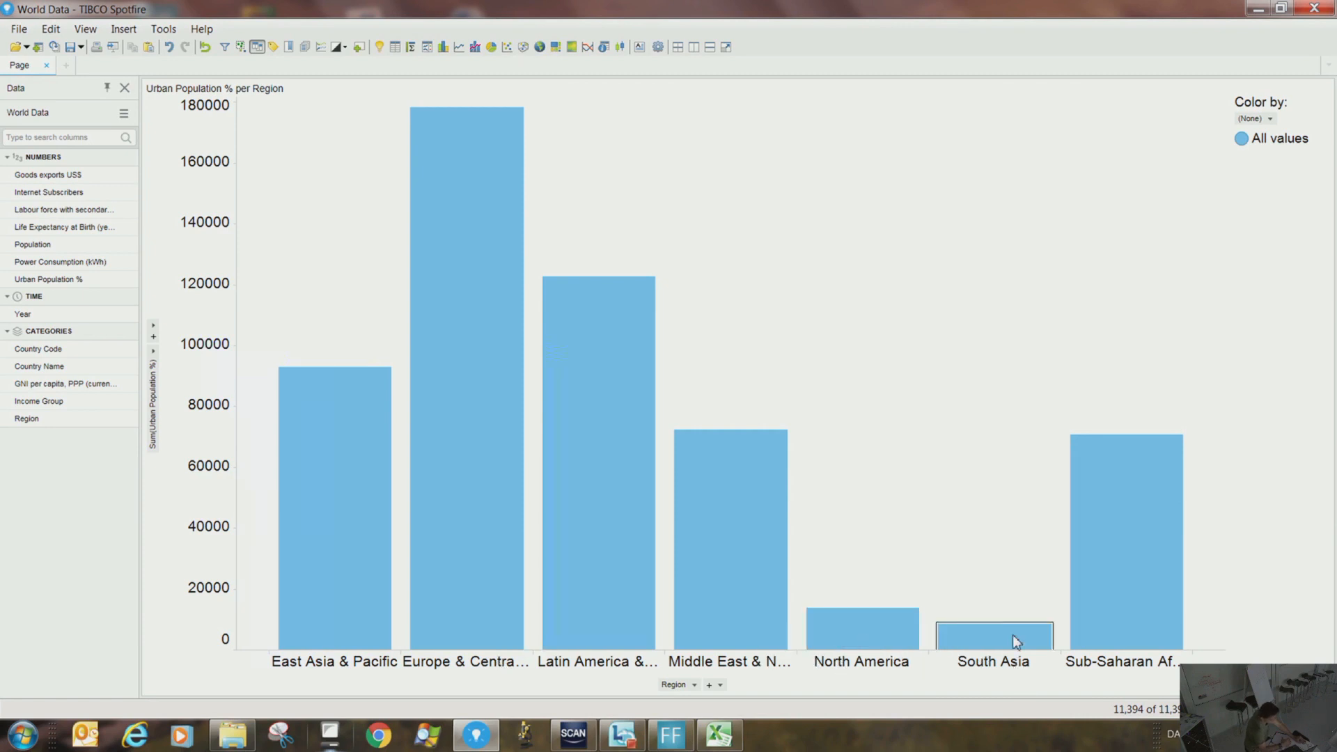
mouse_move(1016, 641)
click(225, 47)
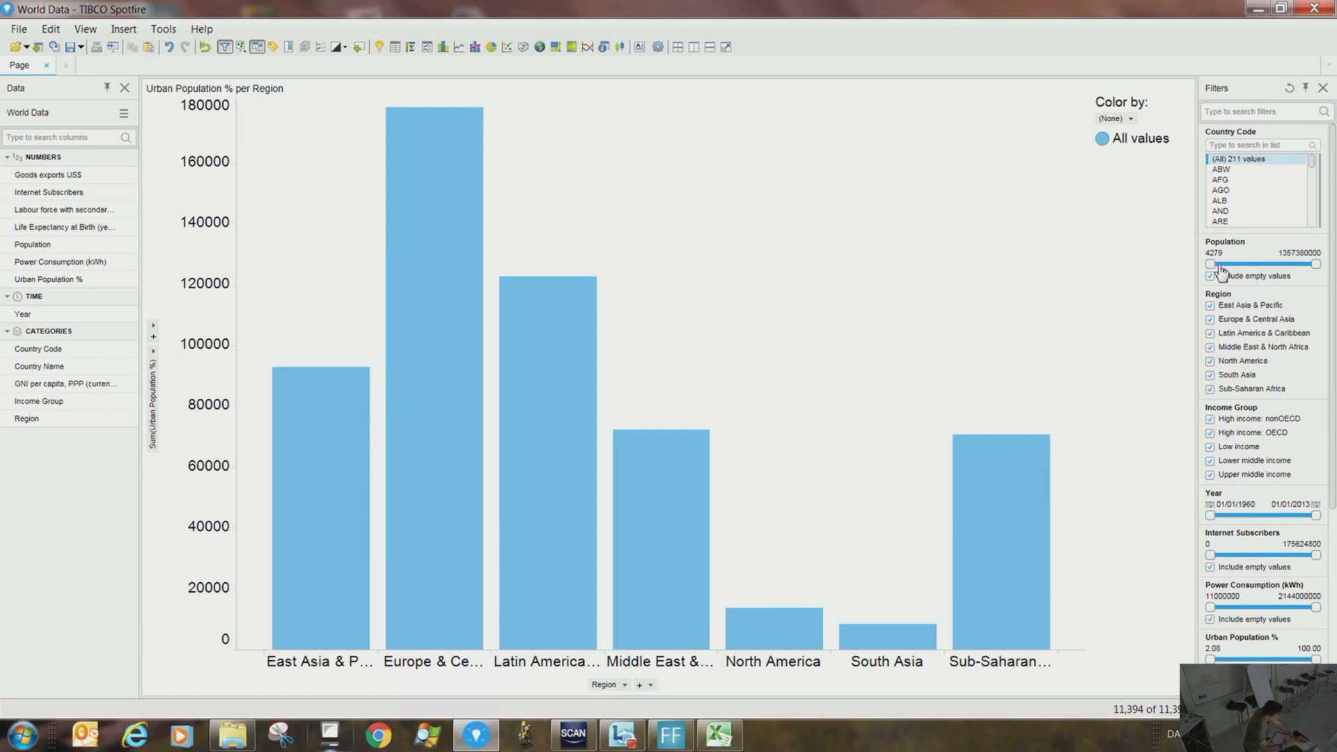
Try raising the Population filter's minimum to about 592313685, and restore the filter's full range
drag(1212, 274, 1252, 273)
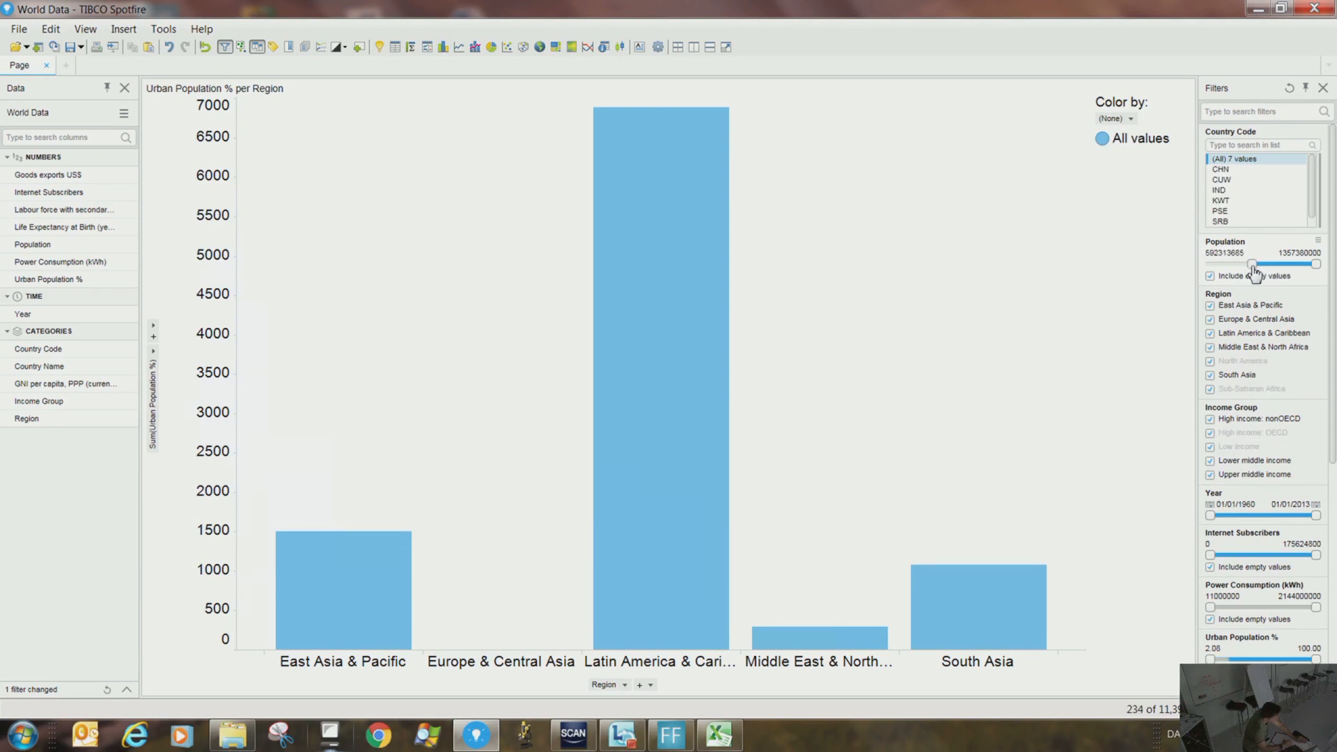
drag(1254, 269, 1253, 269)
click(1269, 265)
drag(1238, 270, 1211, 268)
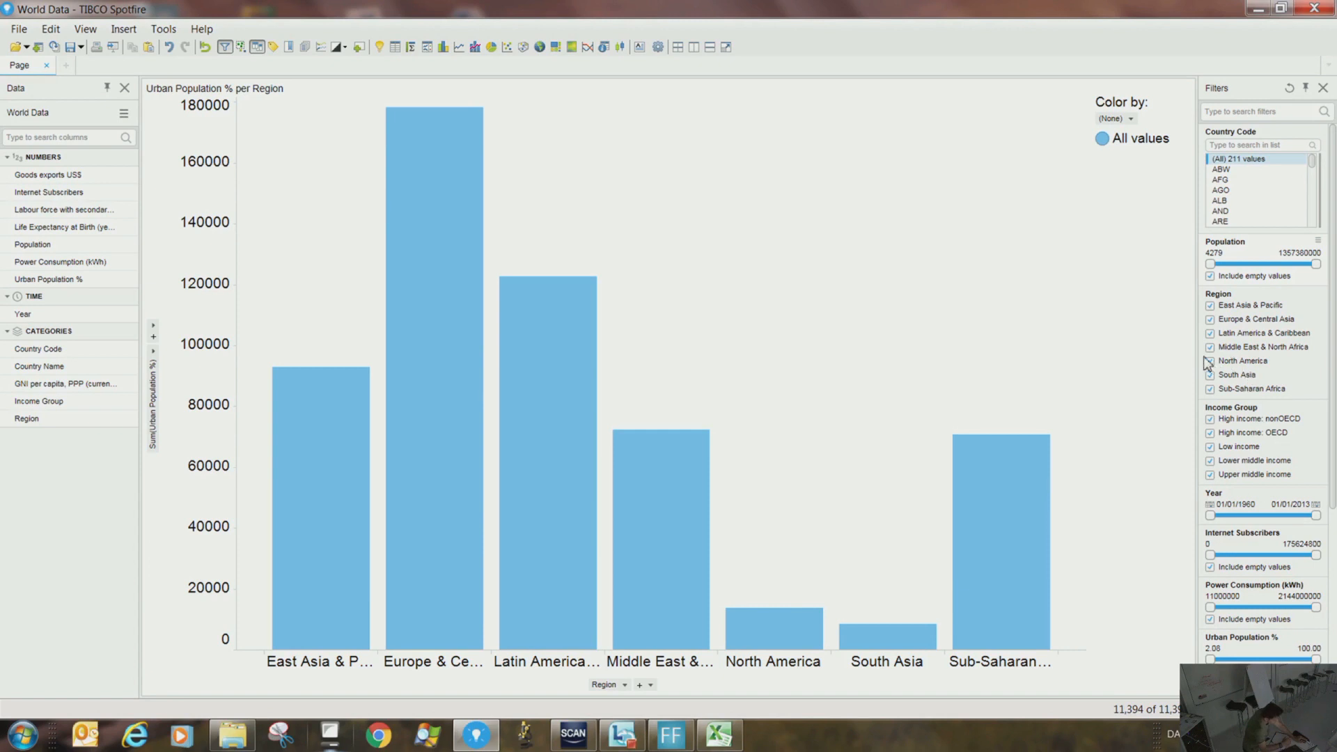
Try excluding Europe & Central Asia, Latin America & Caribbean and Middle East & North Africa with the Region filter, and include them again
click(1210, 319)
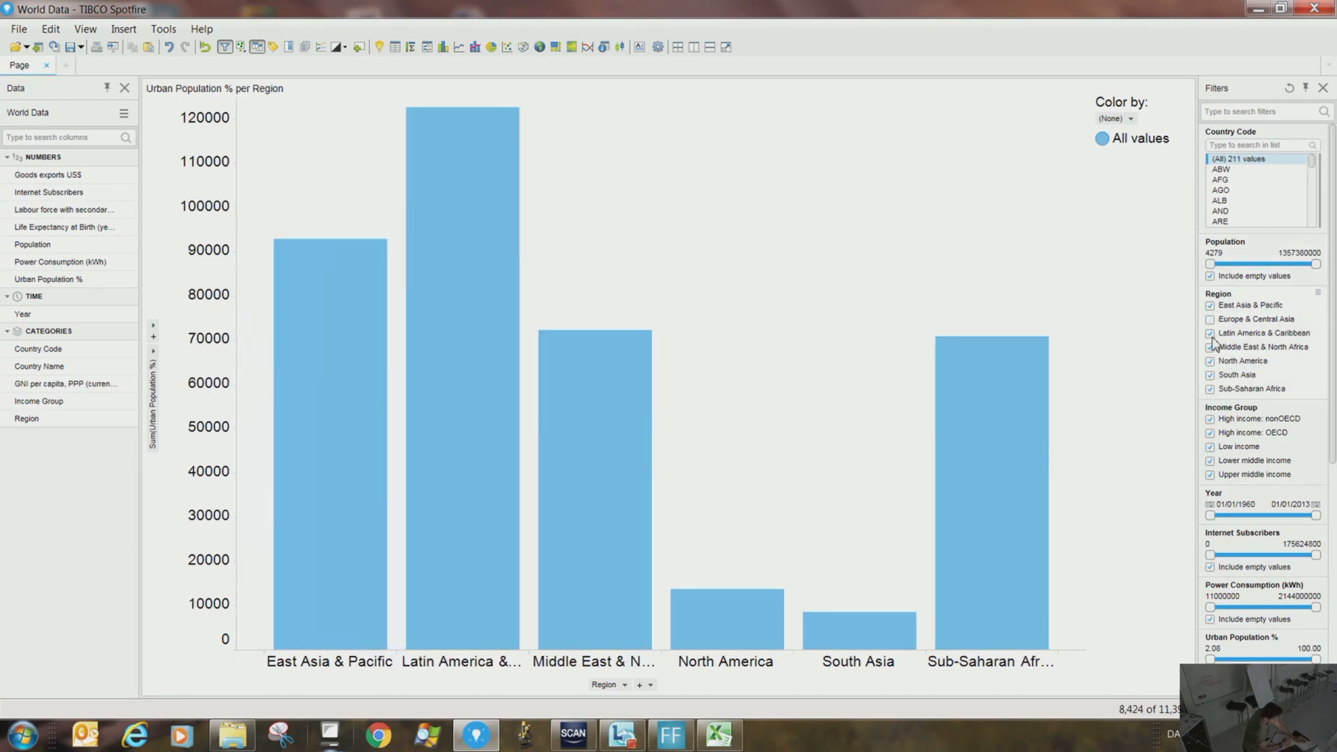
click(1211, 333)
click(1210, 347)
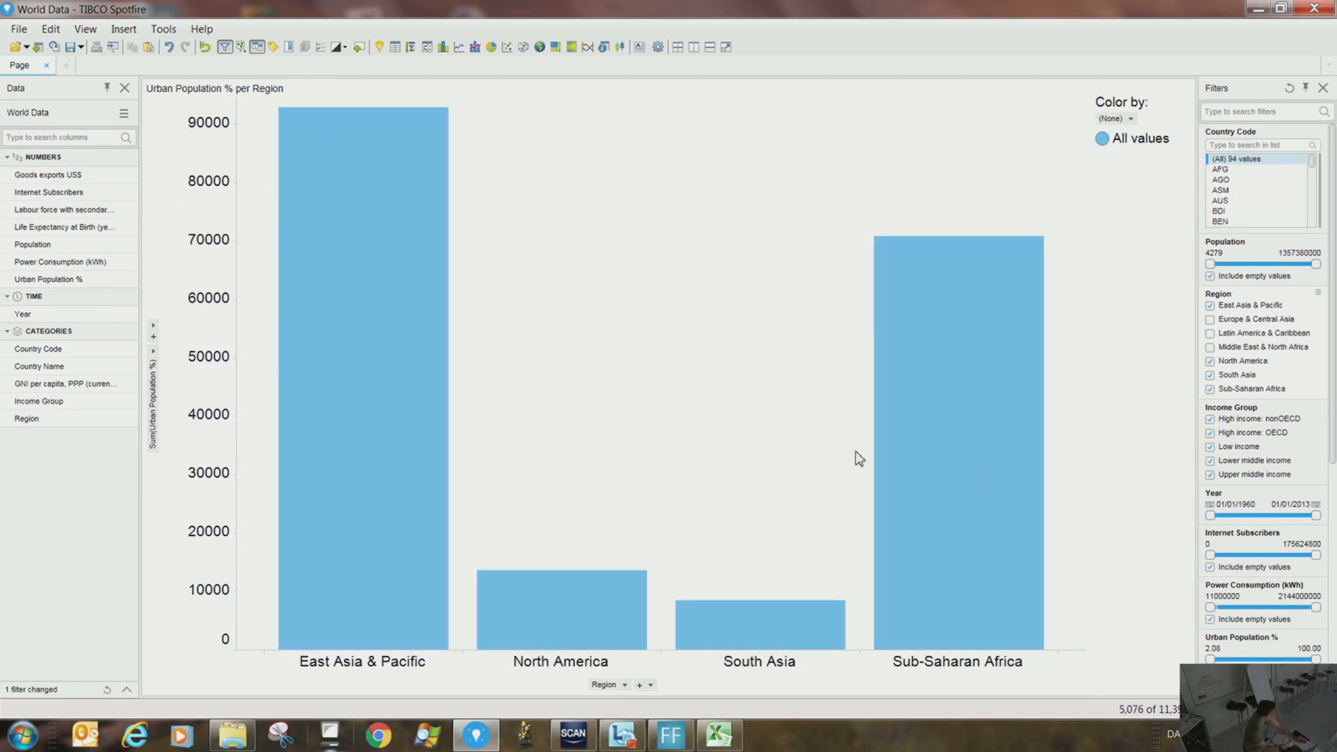
click(1210, 333)
click(1211, 319)
click(1211, 347)
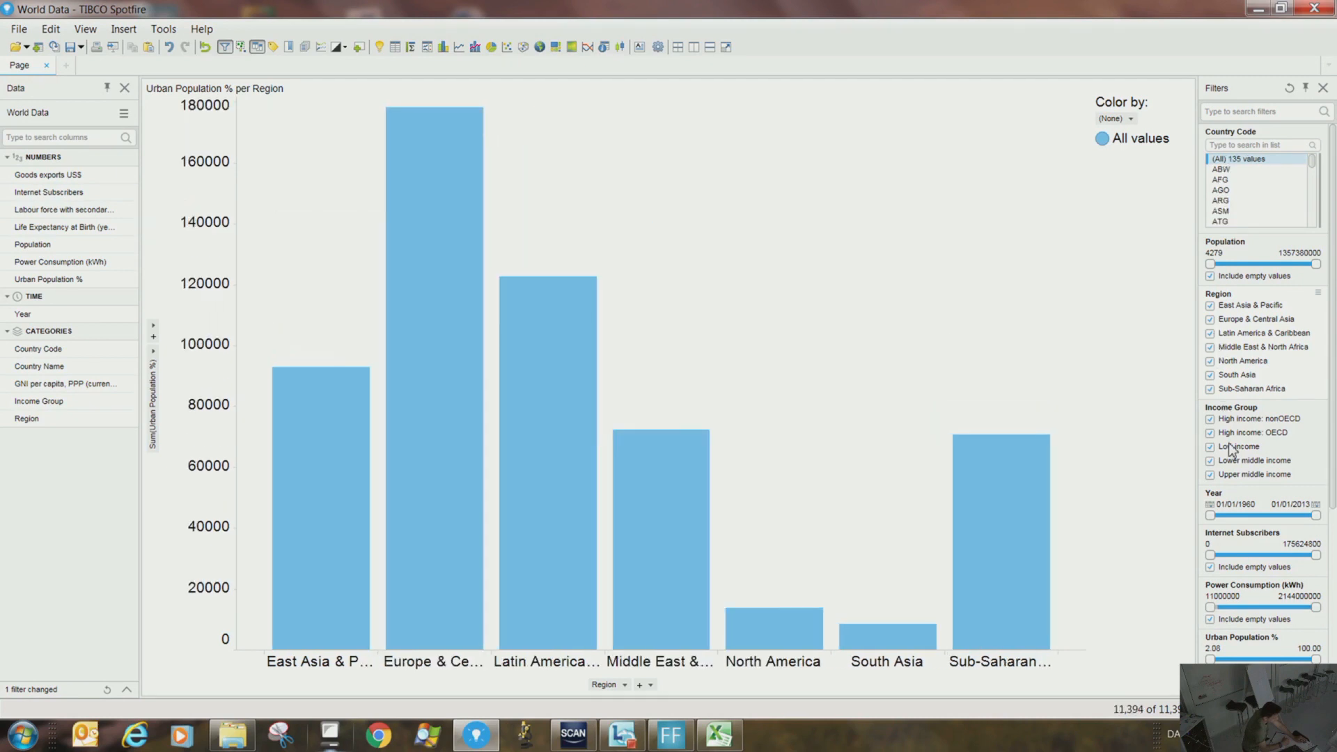
scroll(1231, 442, down, 1)
scroll(1231, 442, down, 6)
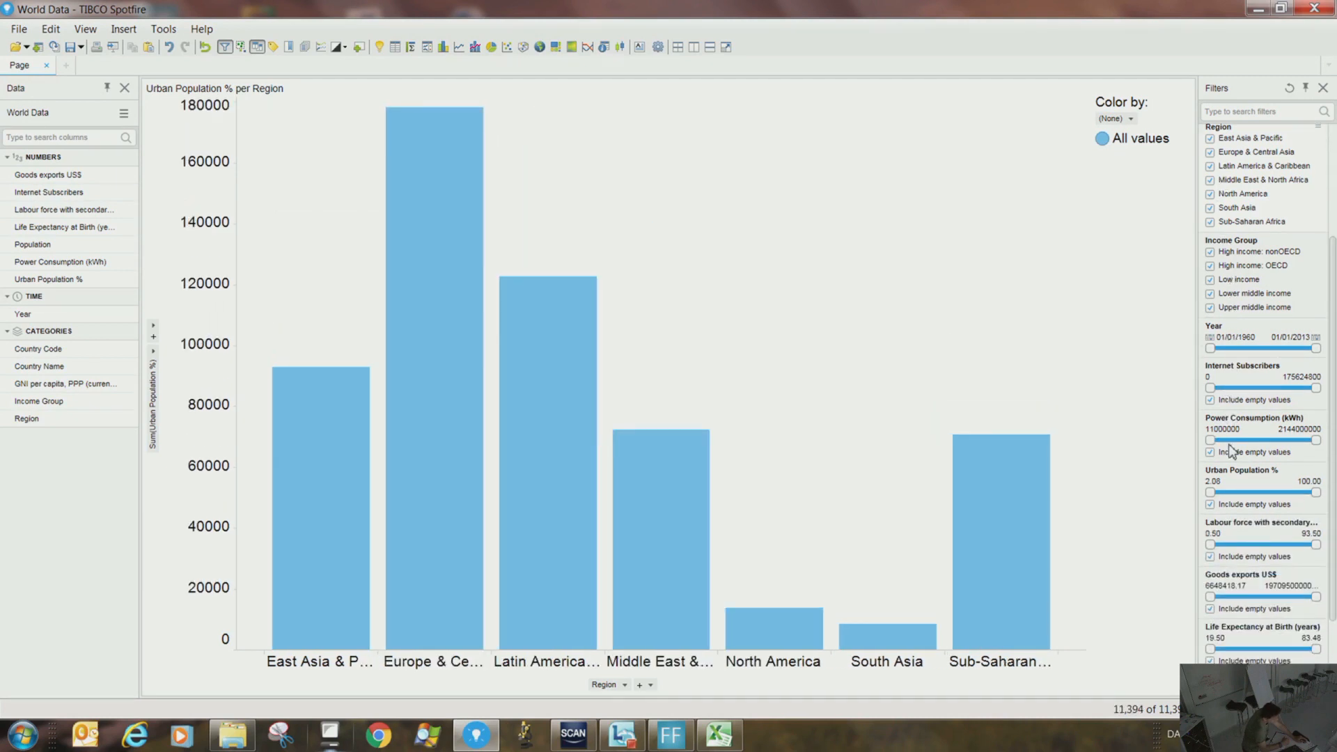
scroll(1231, 460, down, 1)
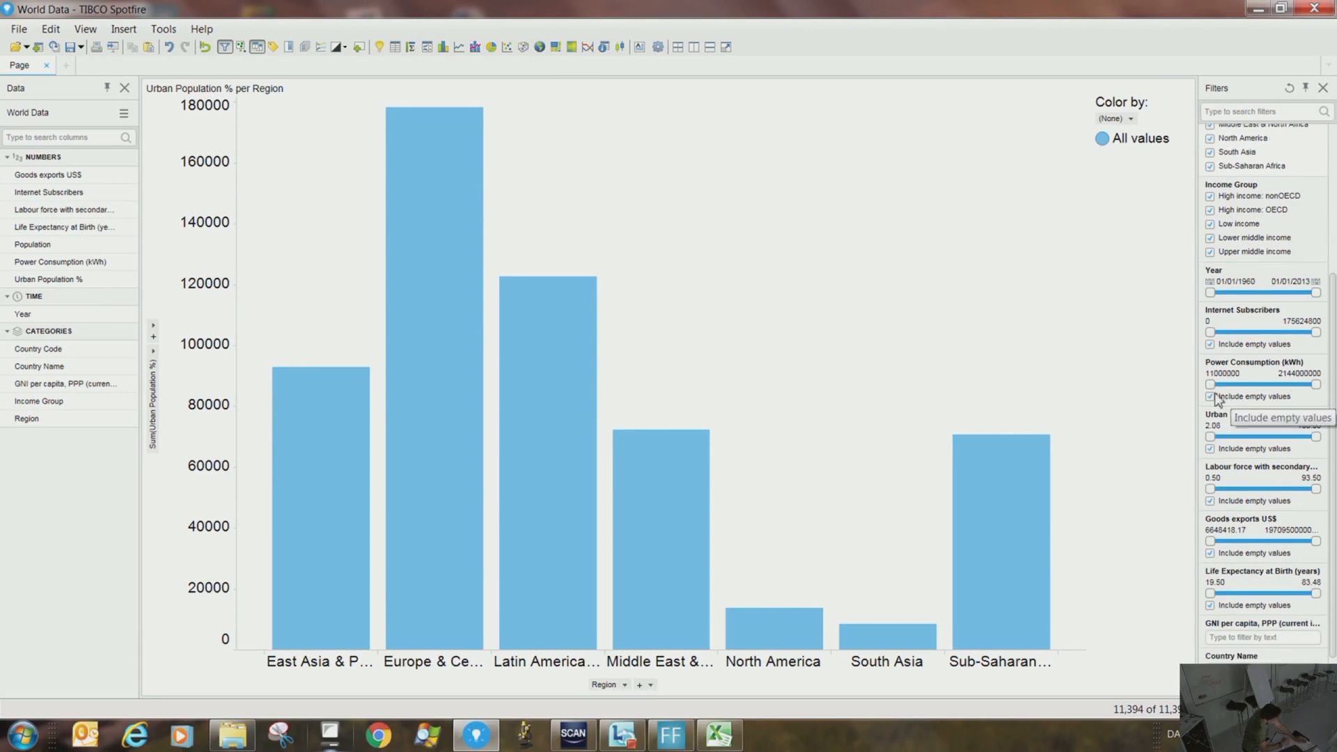
drag(1213, 385, 1285, 393)
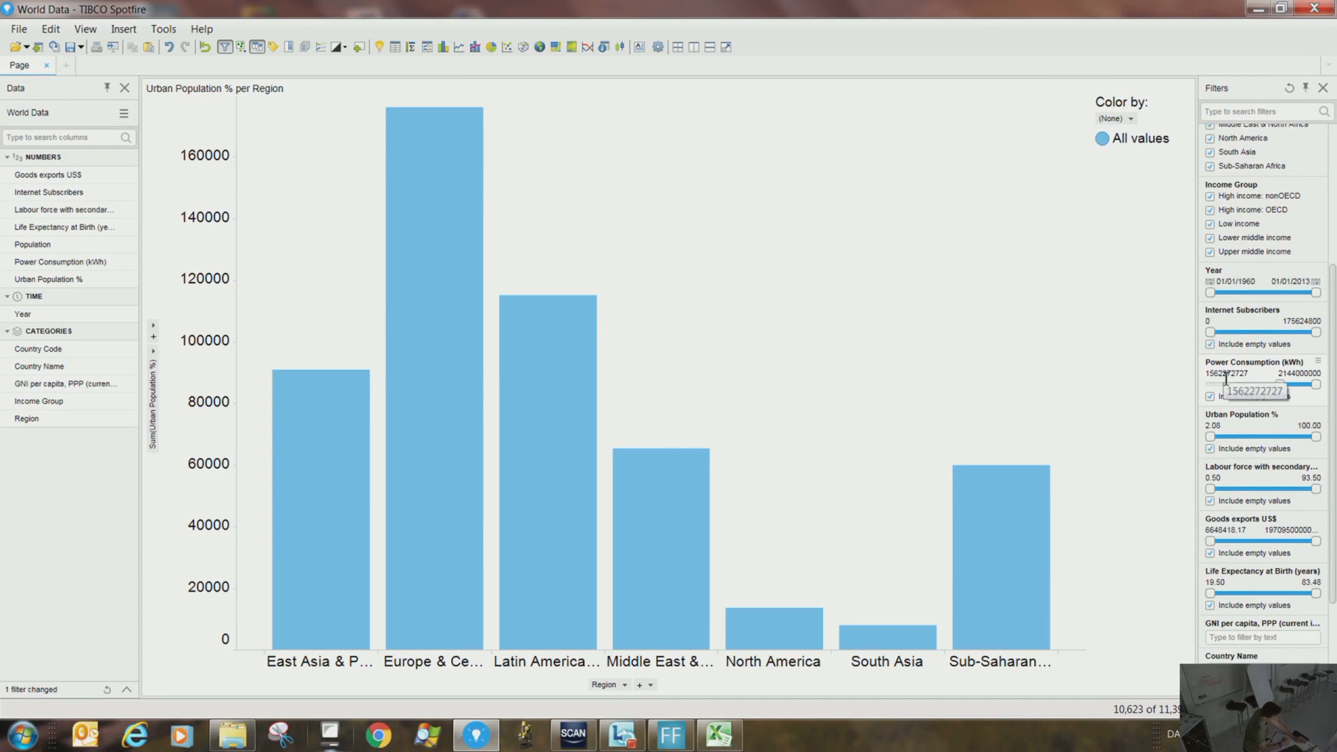
Try the Avg (Average) and Count aggregations for Urban Population % on the bar chart's value axis
click(154, 356)
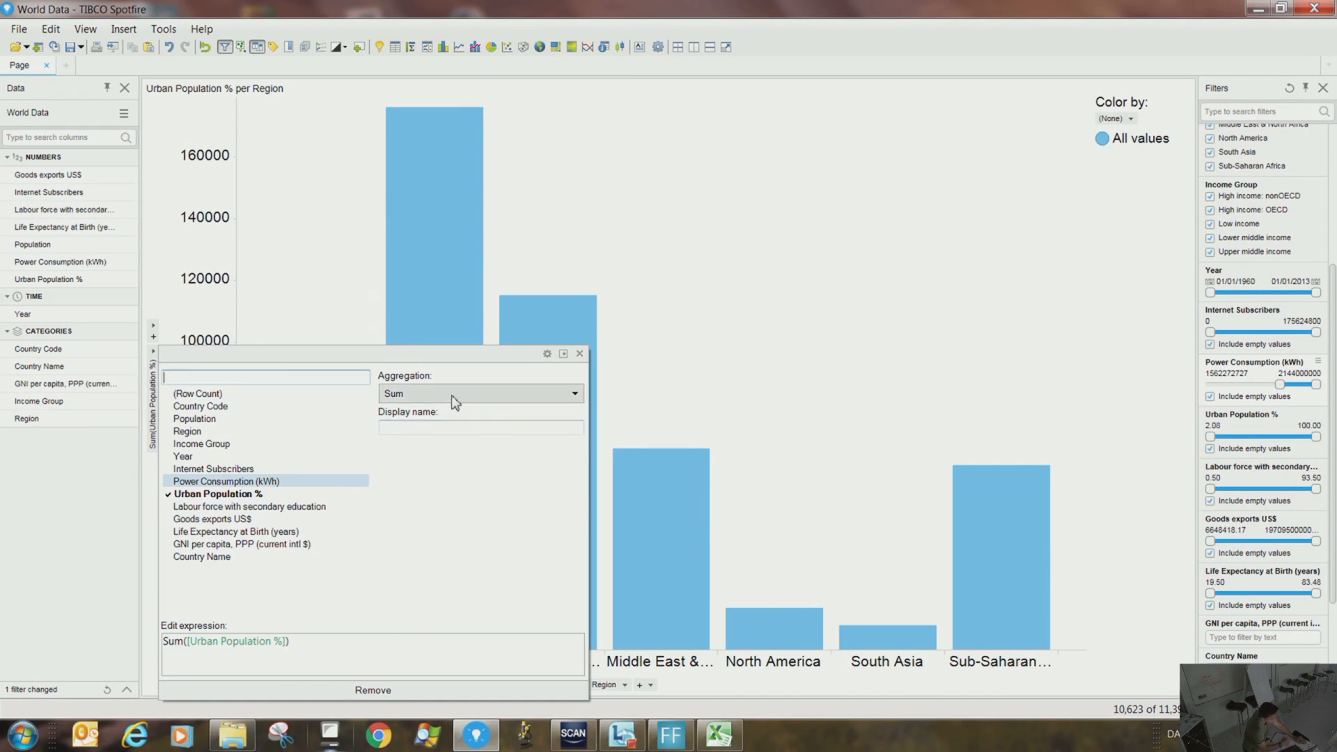
click(688, 385)
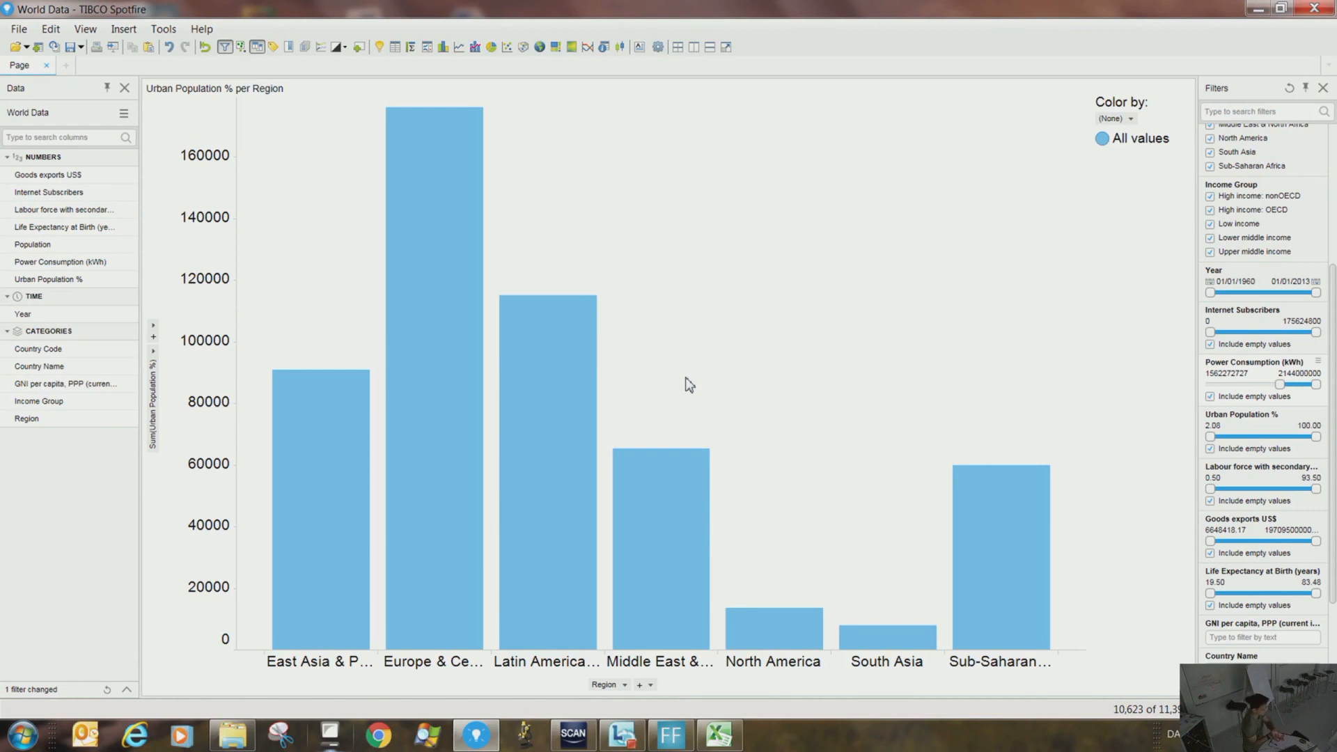
click(153, 361)
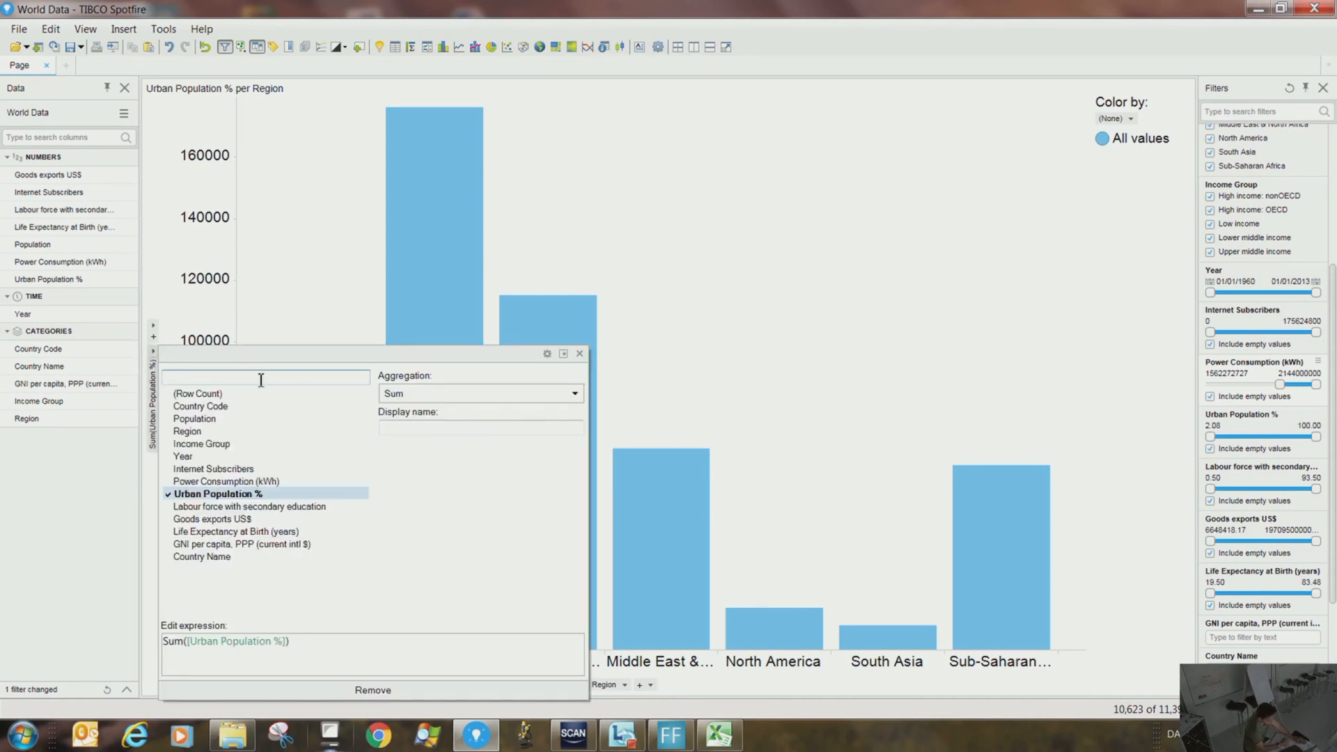
click(415, 396)
click(426, 440)
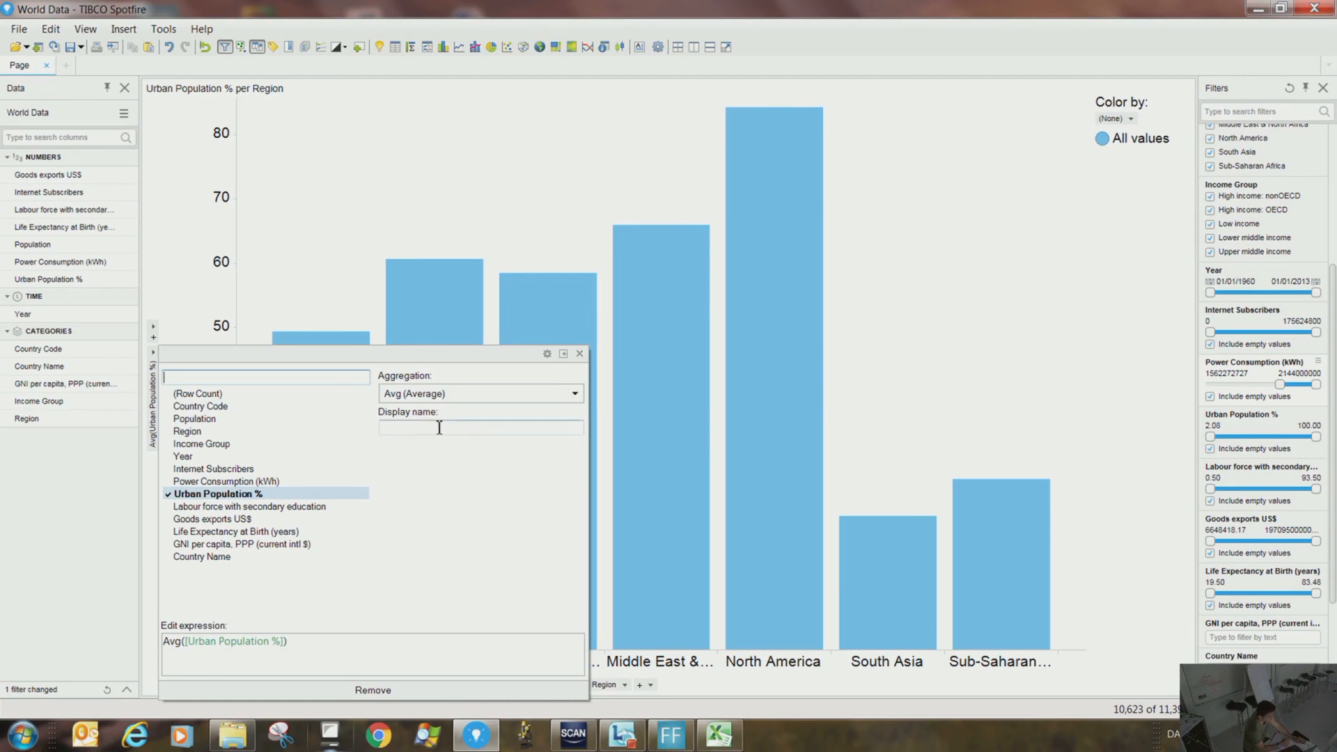
click(435, 394)
click(404, 452)
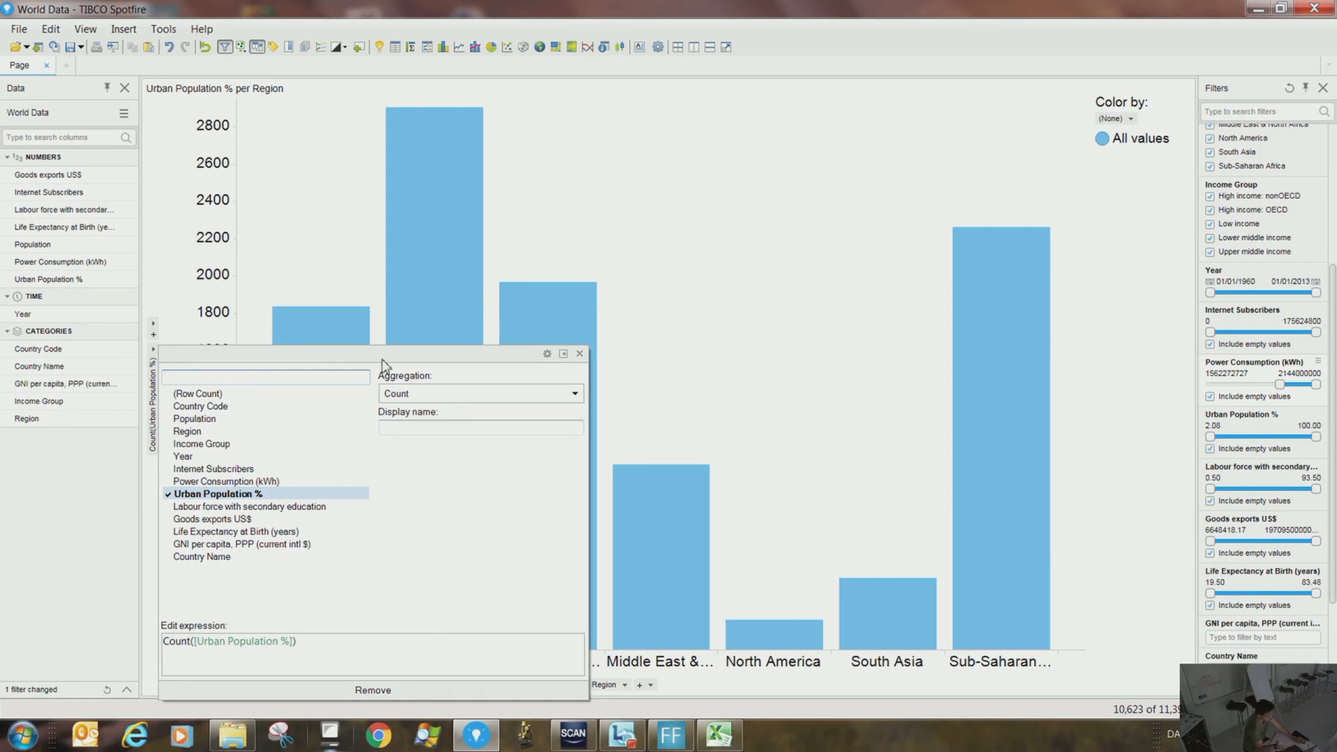
click(329, 259)
mouse_move(274, 337)
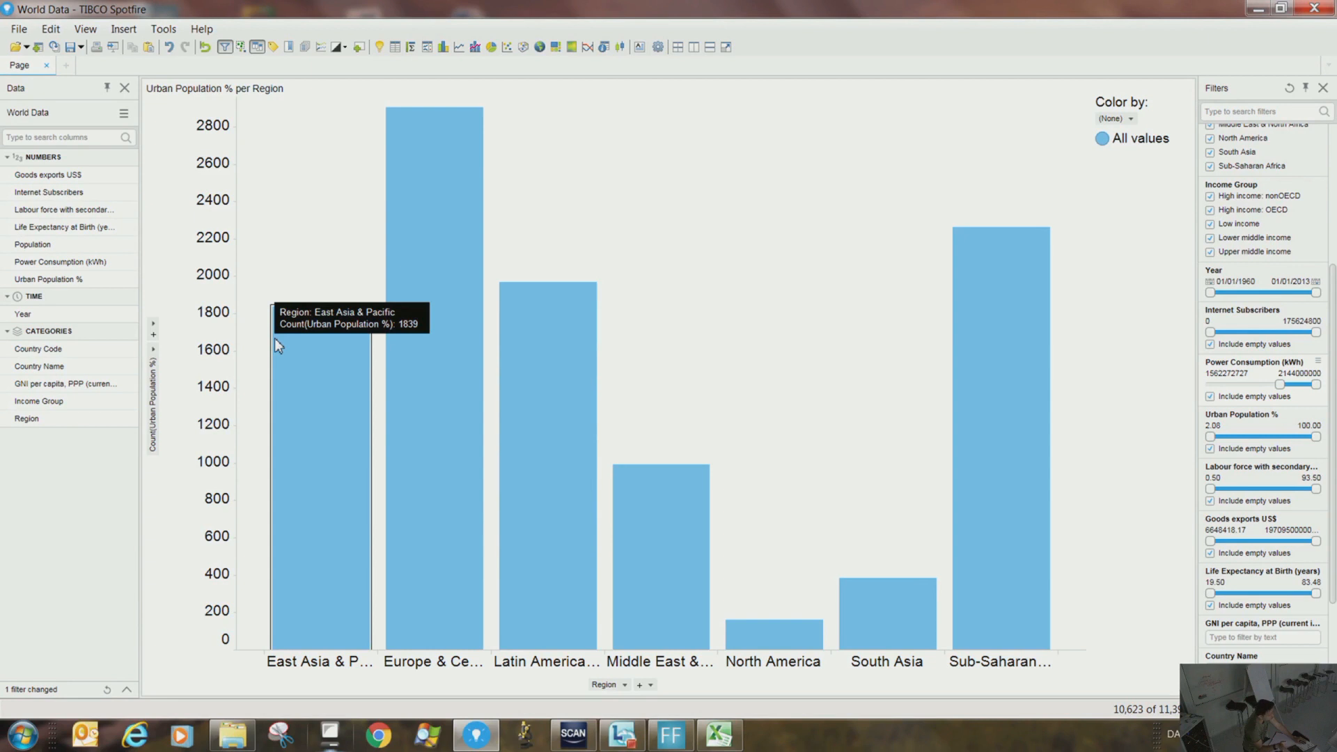
Set the aggregation of Urban Population % on the value axis to Median
click(153, 356)
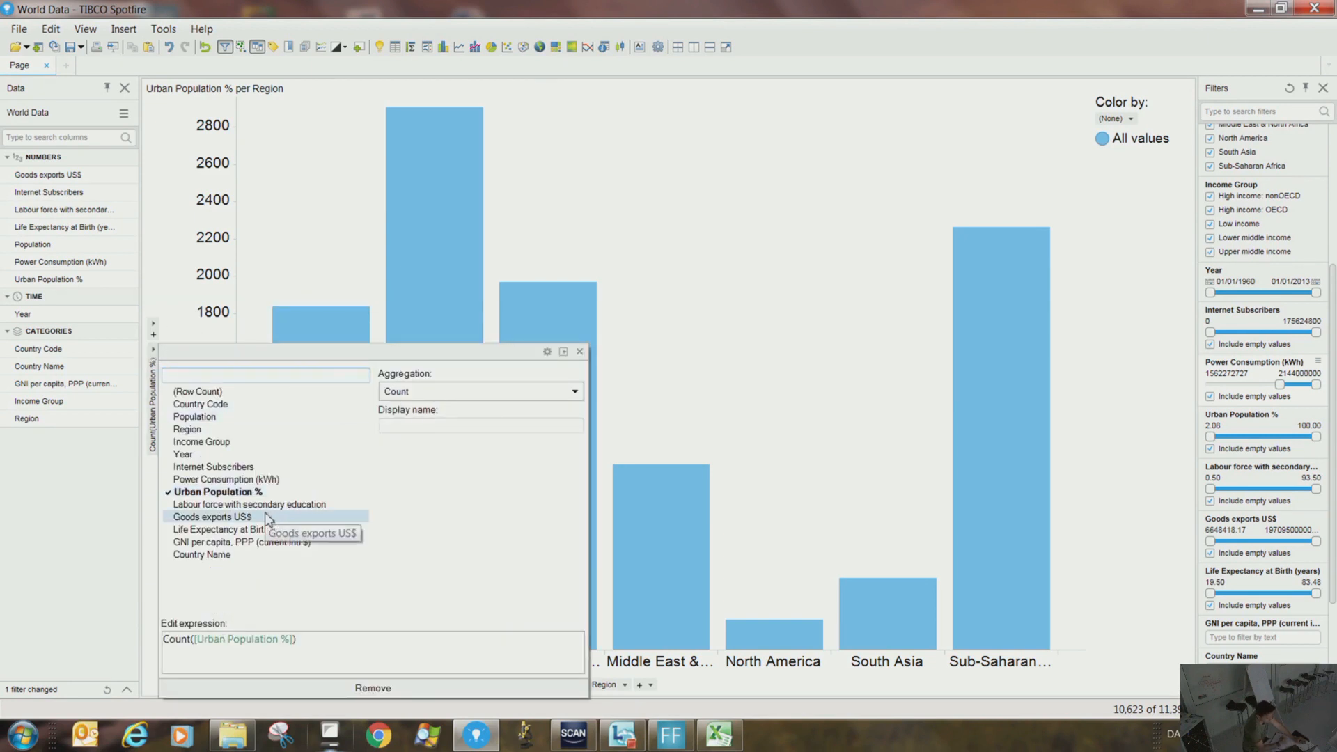
click(421, 394)
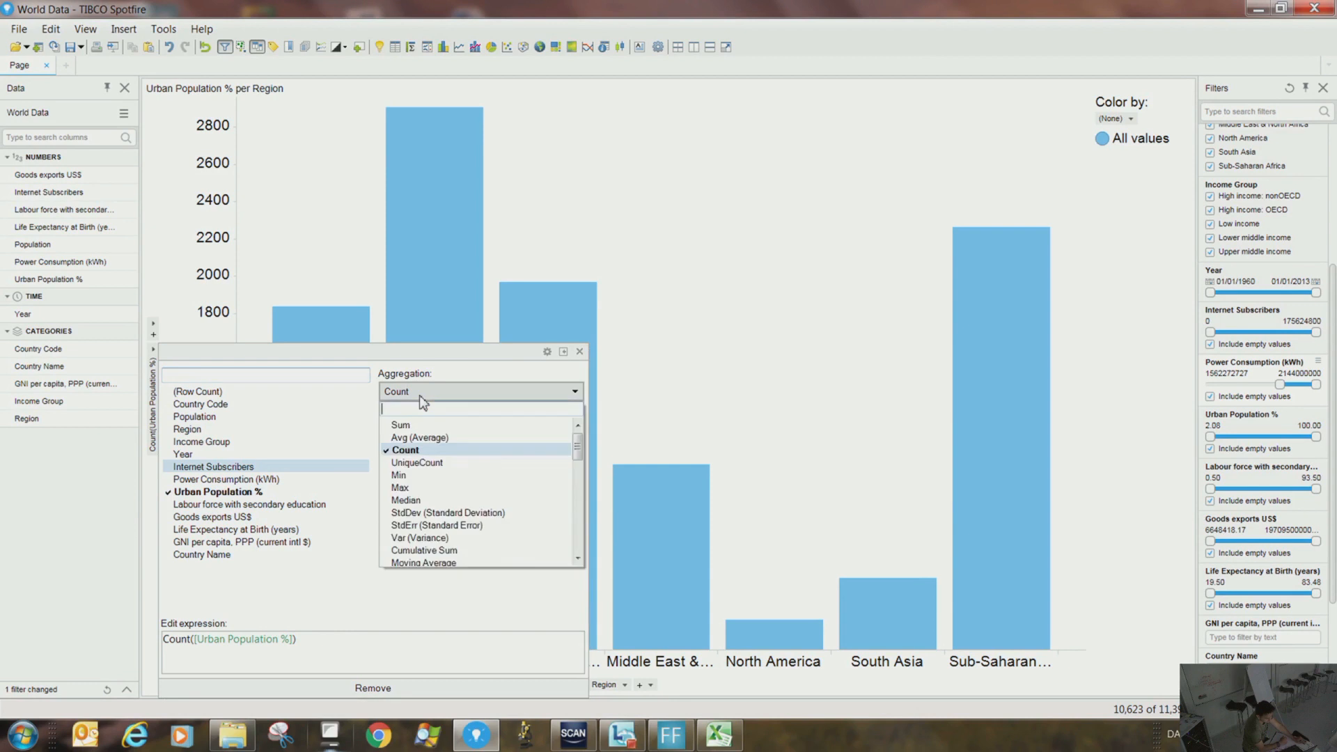
click(446, 500)
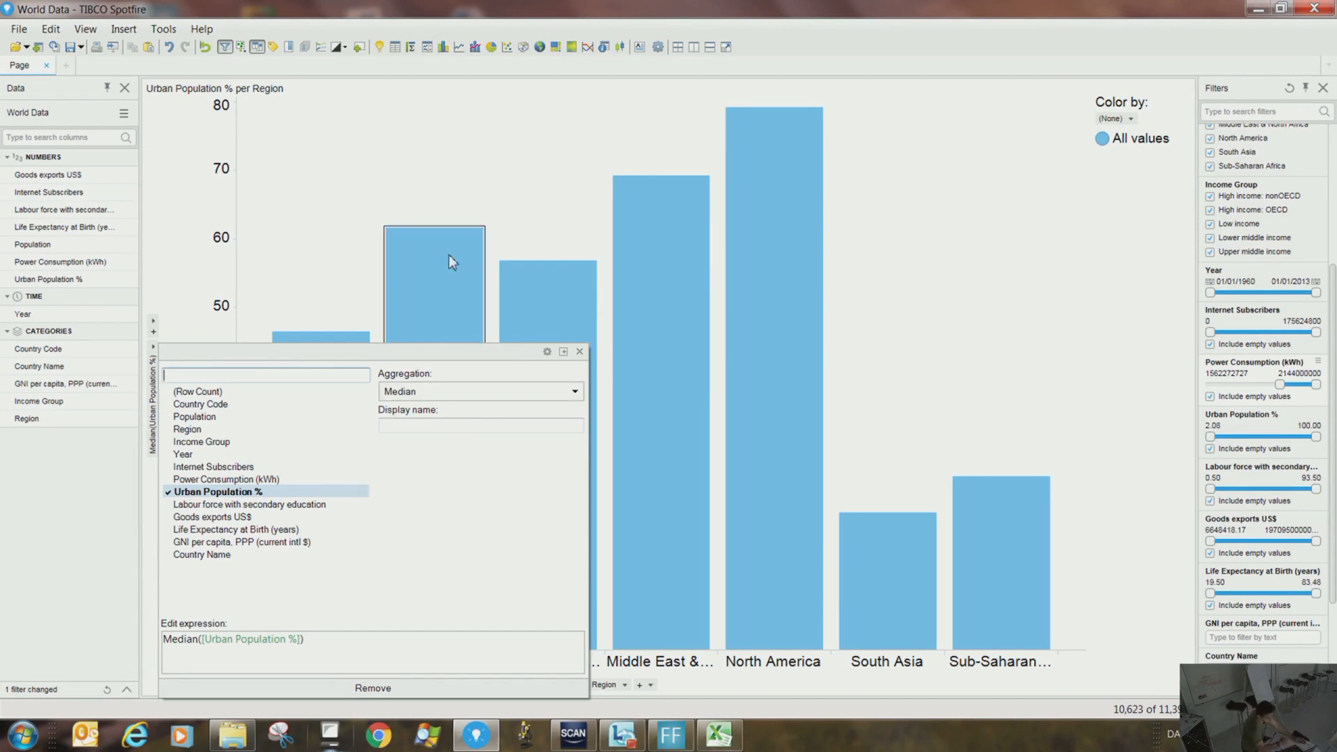
click(481, 202)
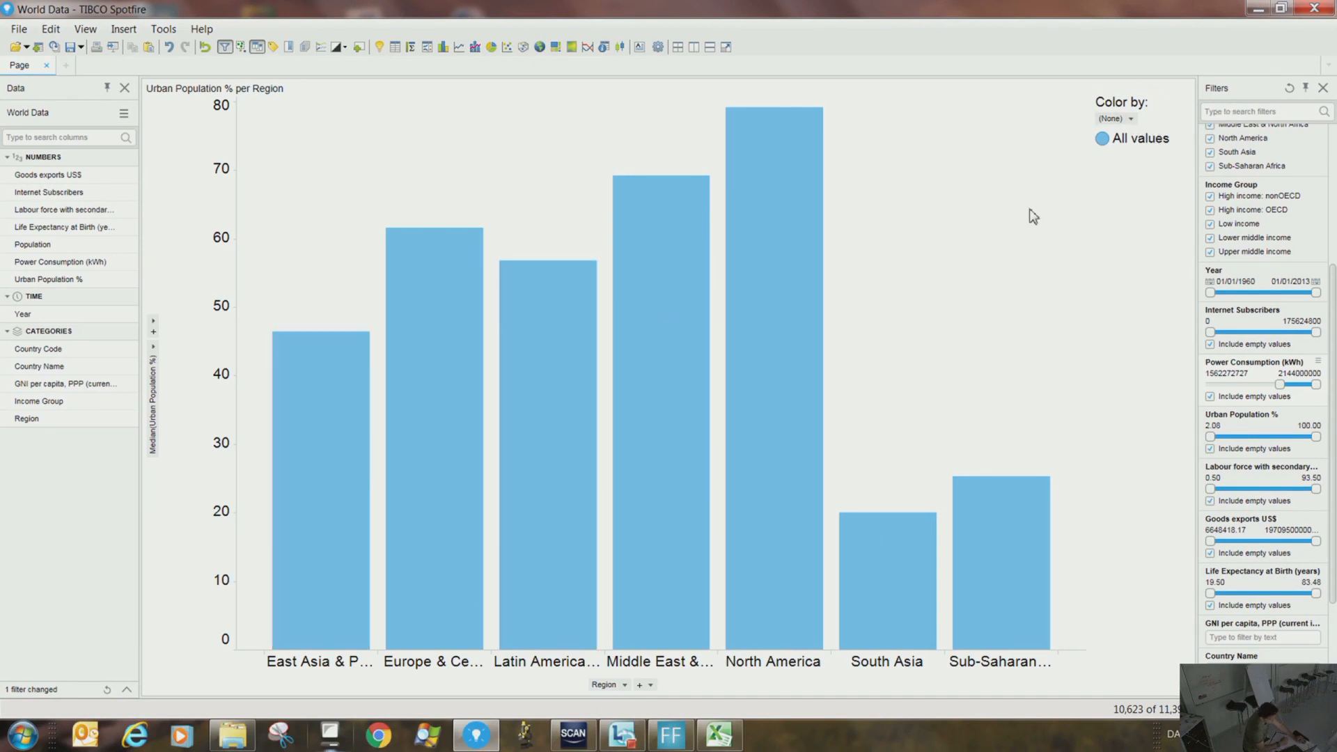
Color the bars of the Urban Population % chart by Region
click(1131, 120)
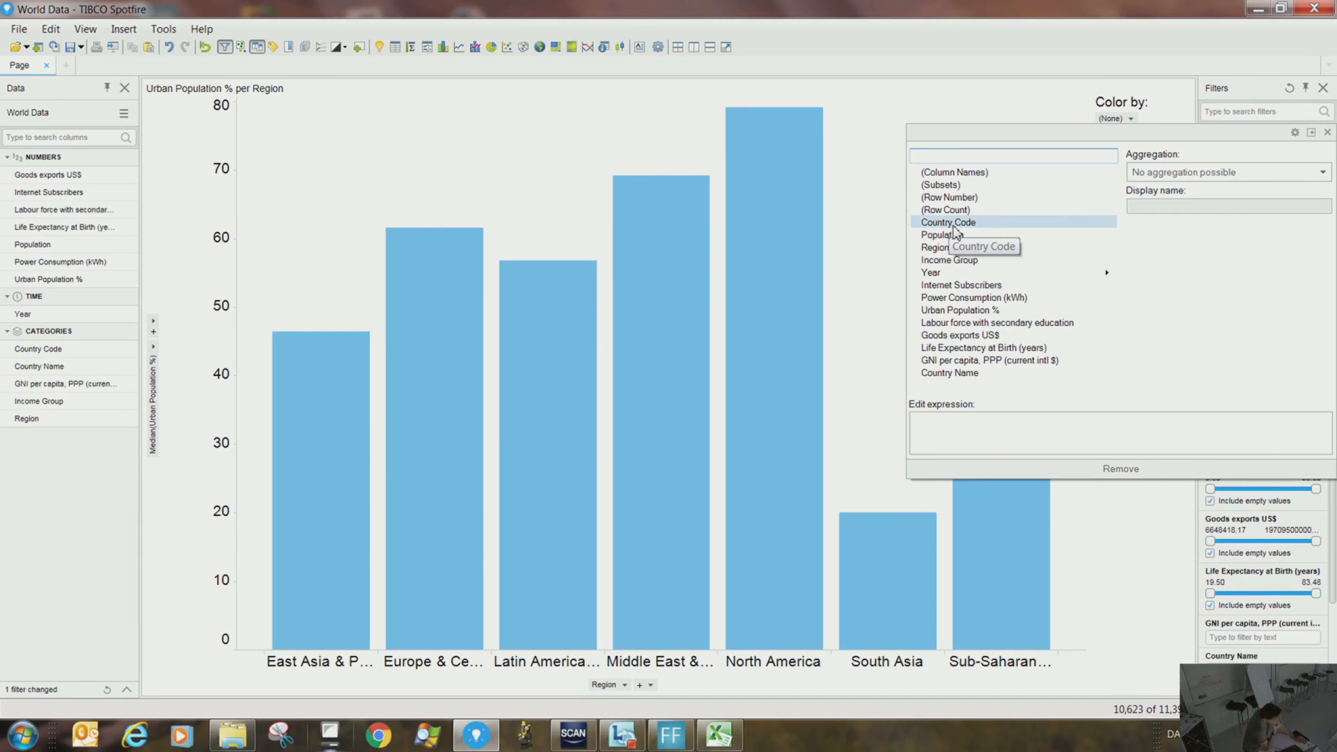
click(938, 260)
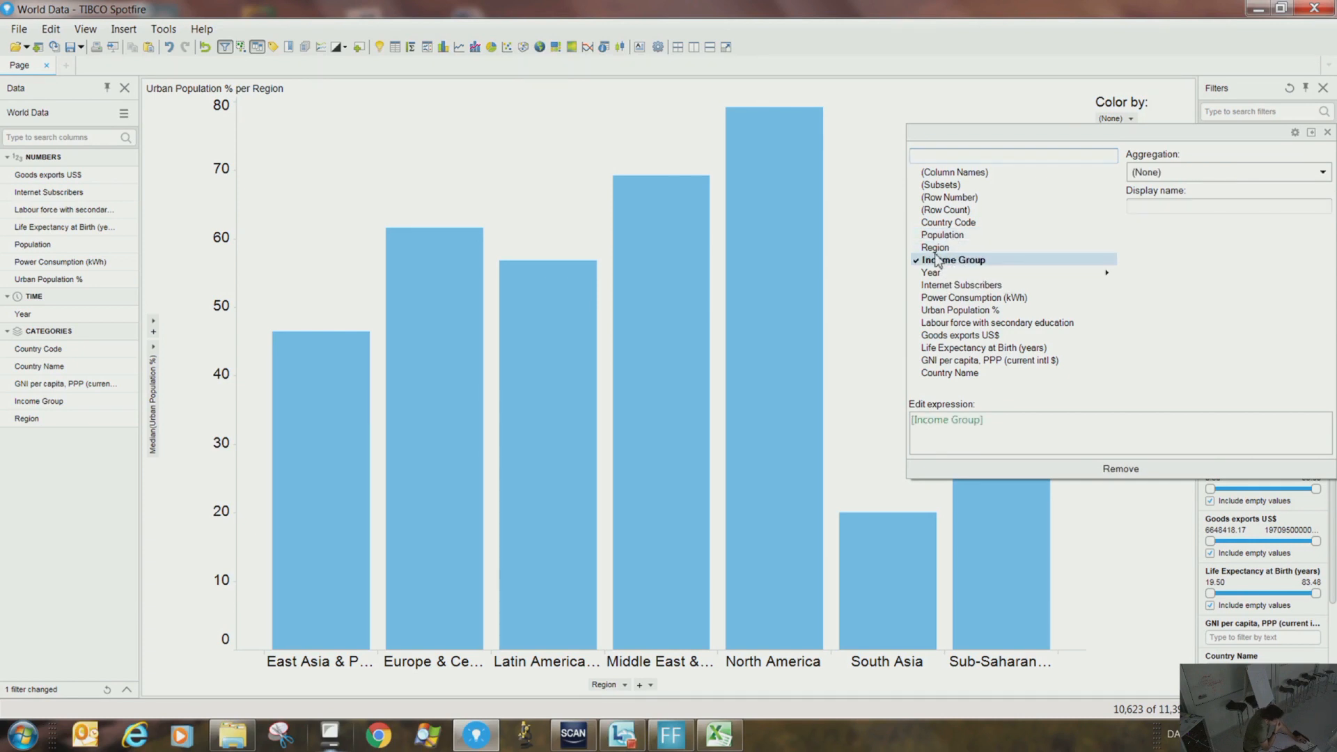
click(935, 248)
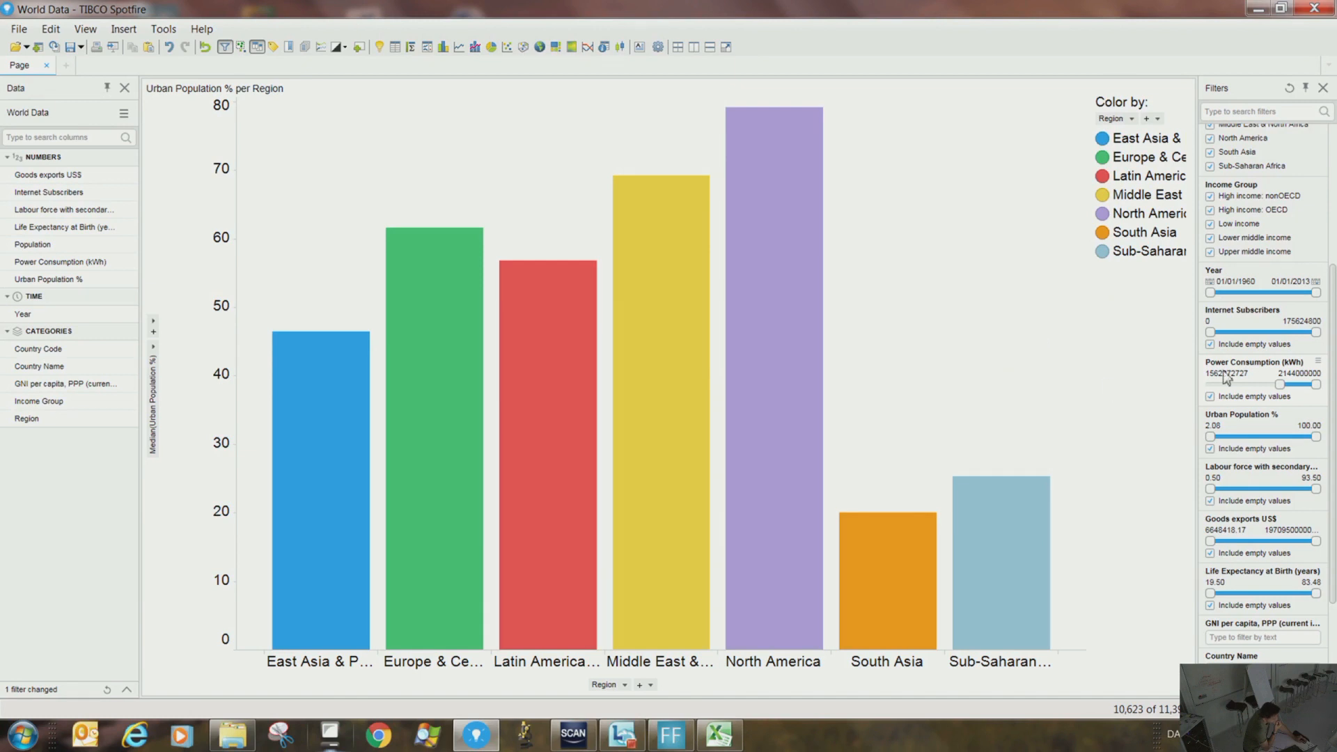
Add Country Name after Region on the bar chart's category axis to split each region by country
scroll(1228, 377, down, 3)
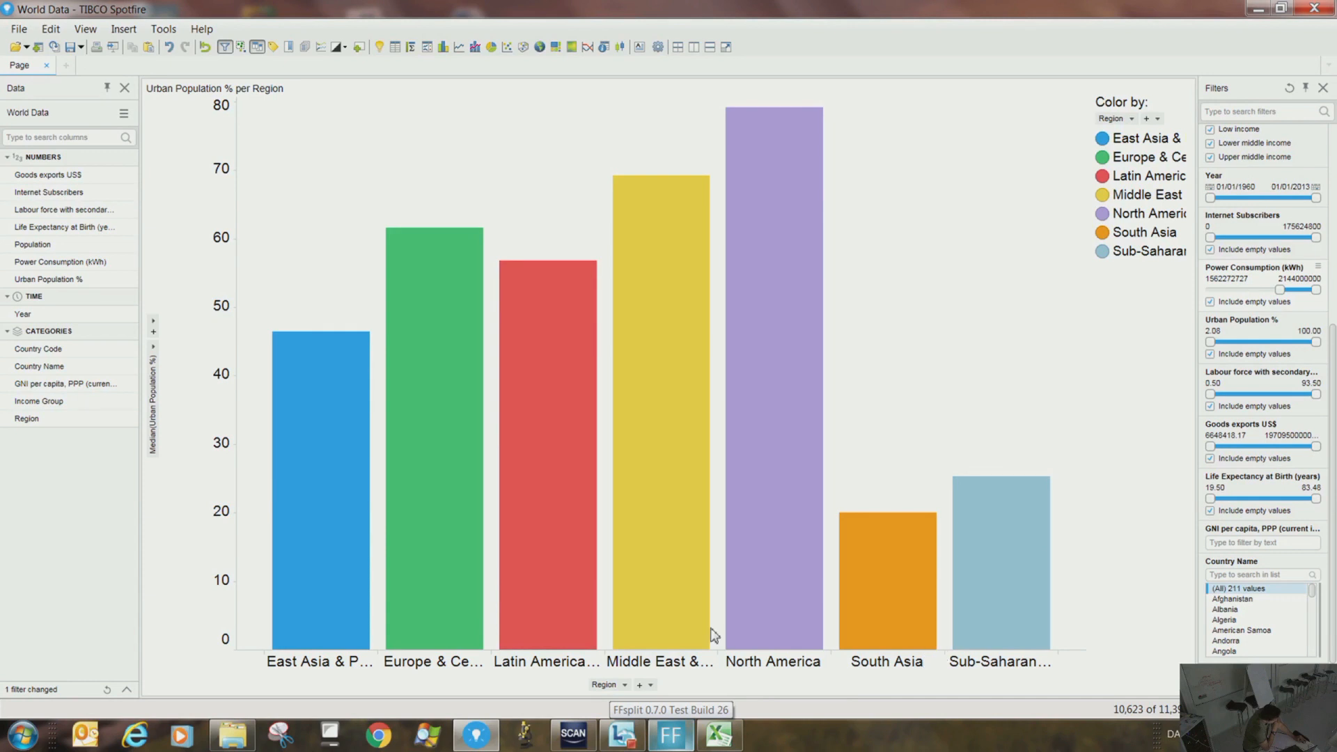
click(643, 692)
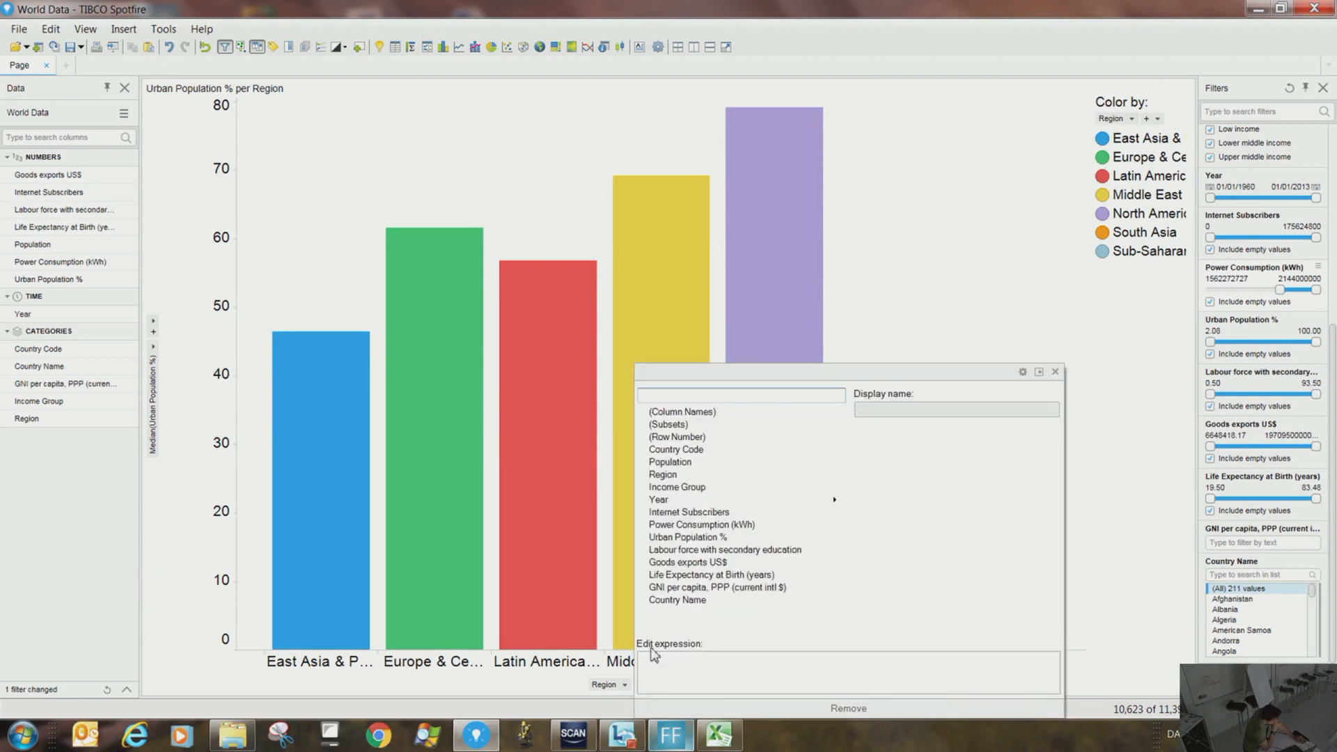
click(669, 602)
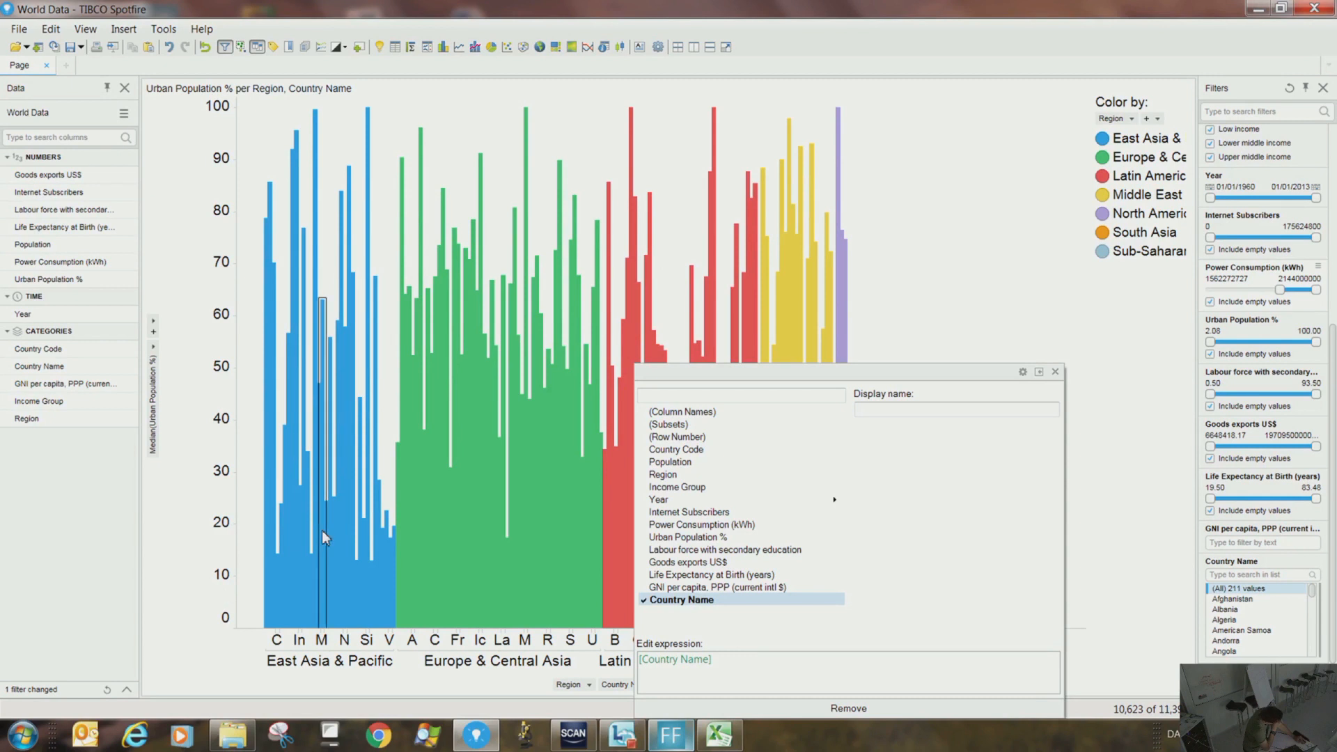
mouse_move(325, 539)
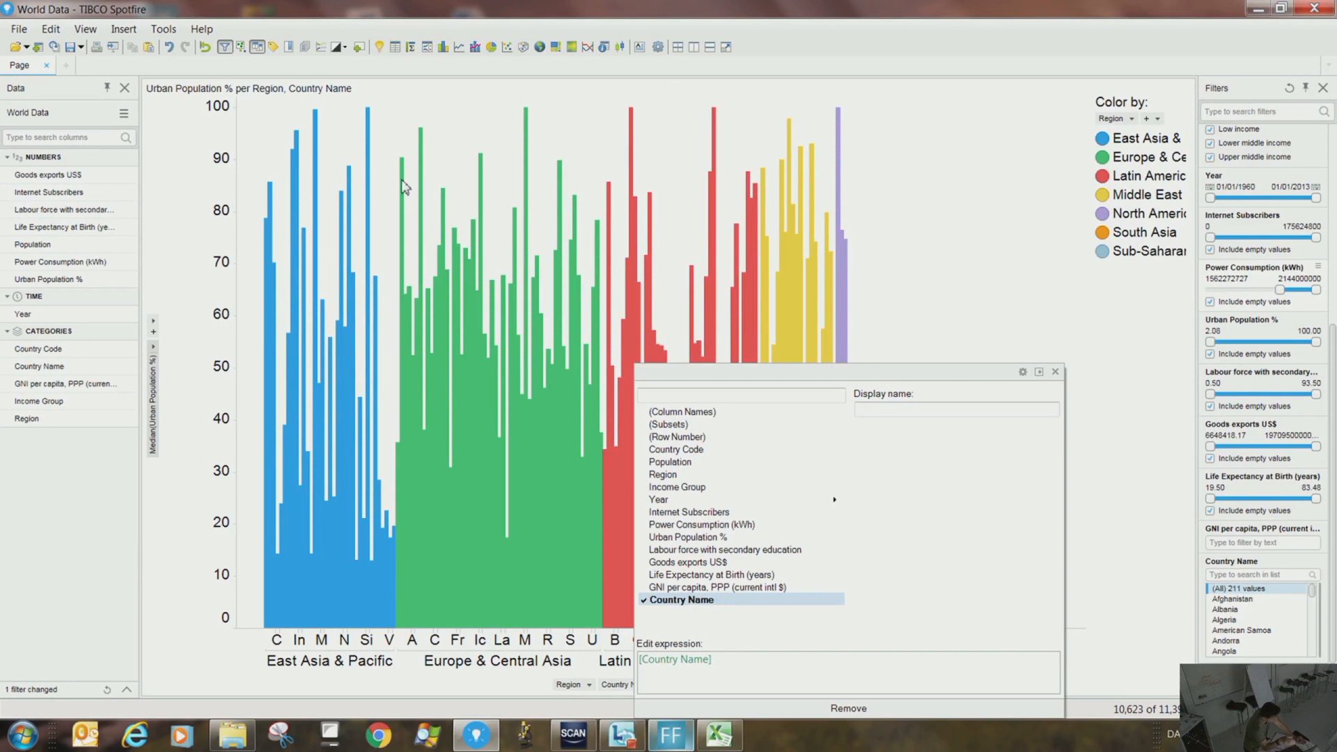
click(918, 160)
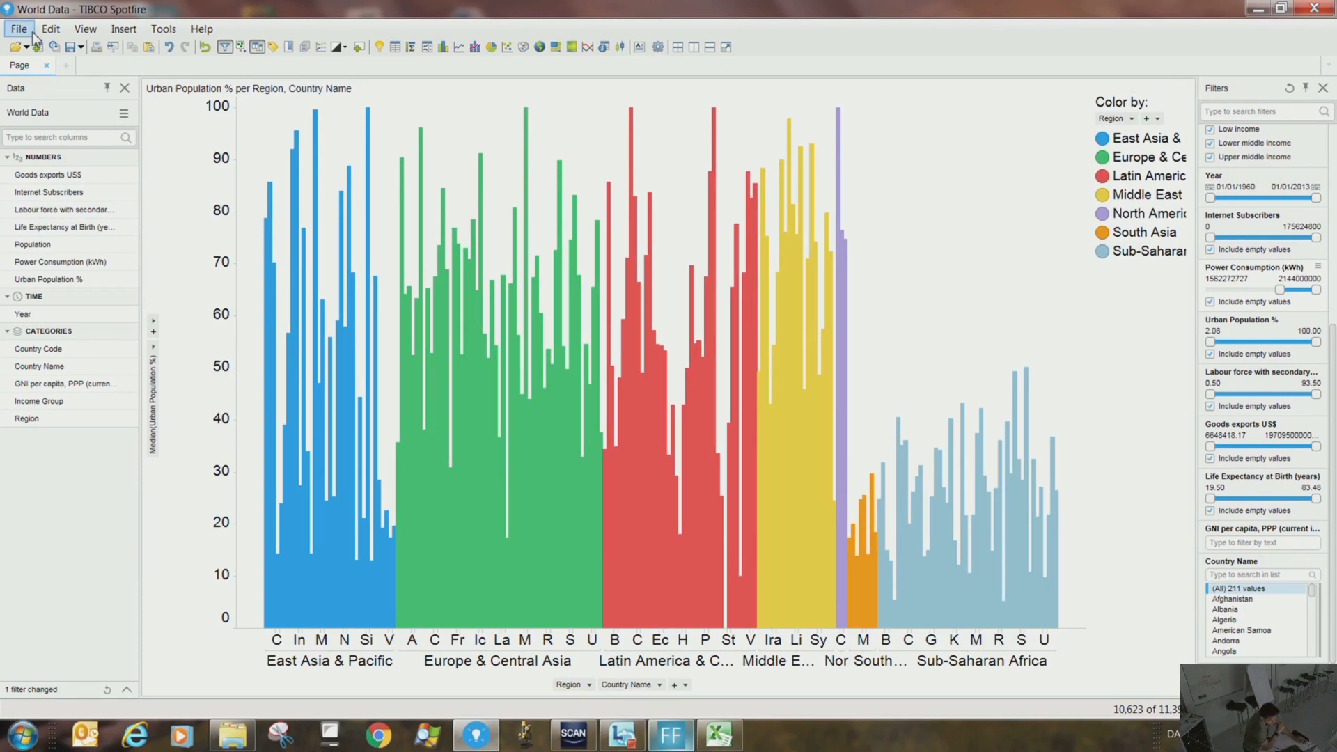
Close the World Data analysis without saving the changes and relaunch Spotfire
click(1315, 8)
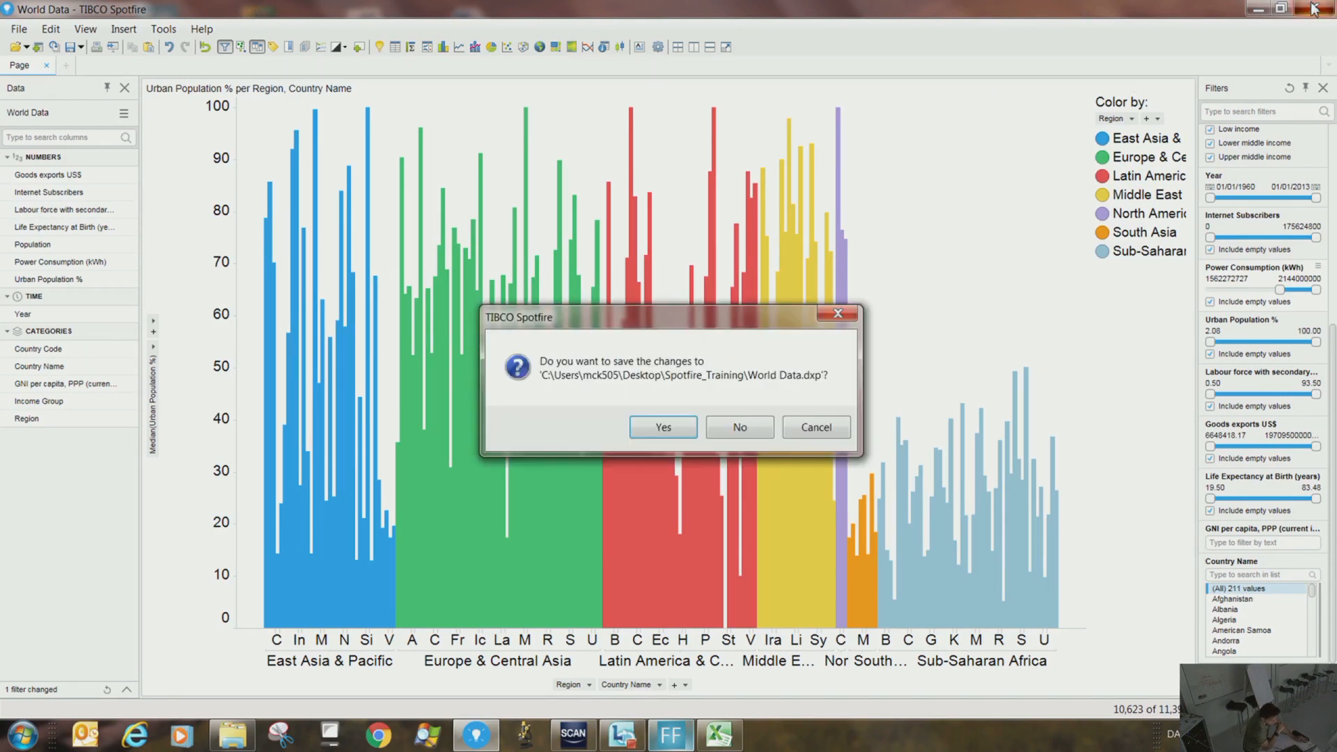
click(740, 428)
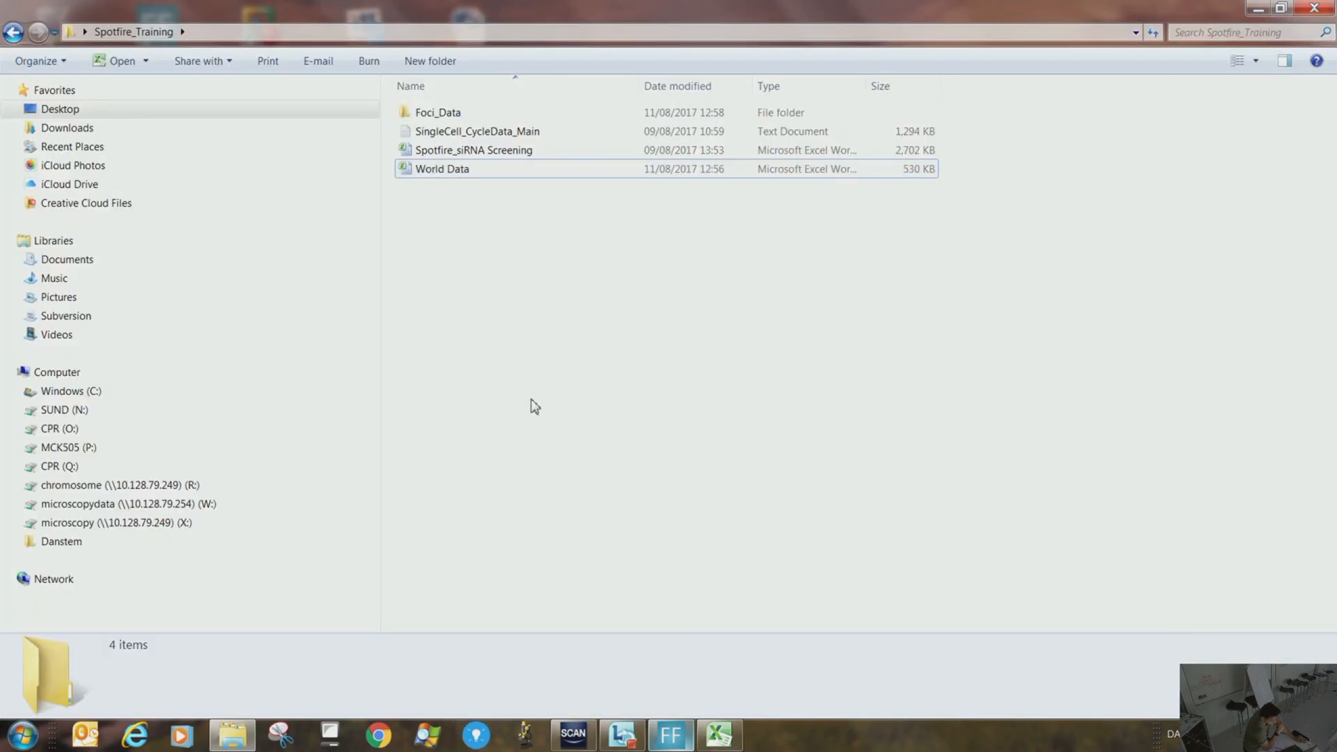
click(476, 735)
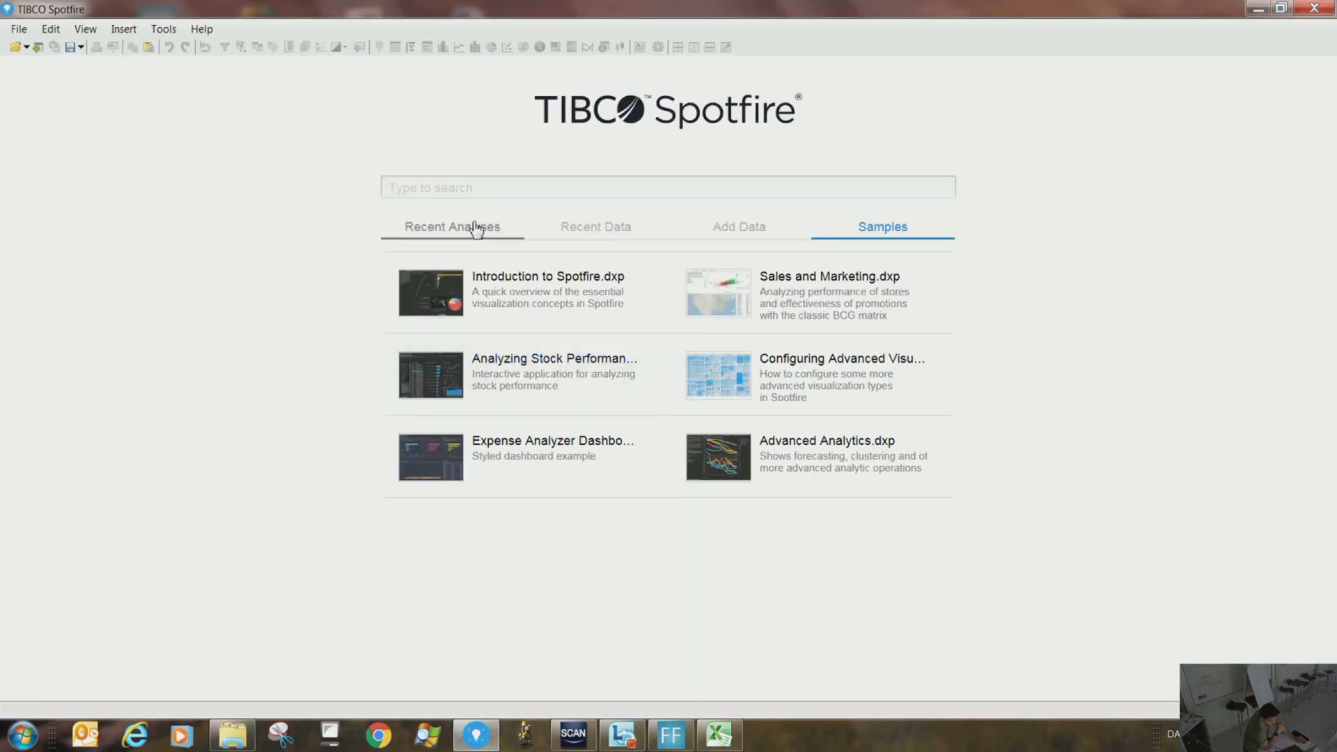
Open the sample analysis Introduction to Spotfire.dxp and show its Example Dashboard page
click(512, 281)
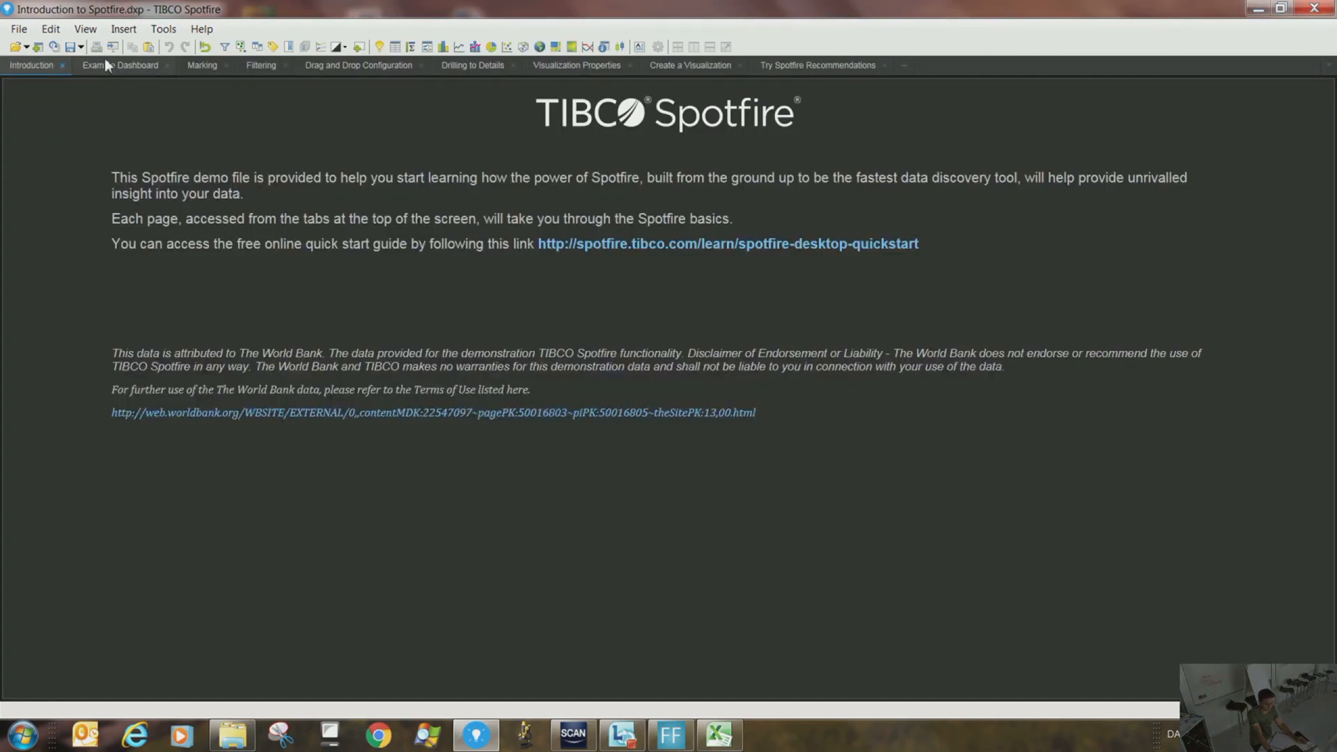
click(112, 65)
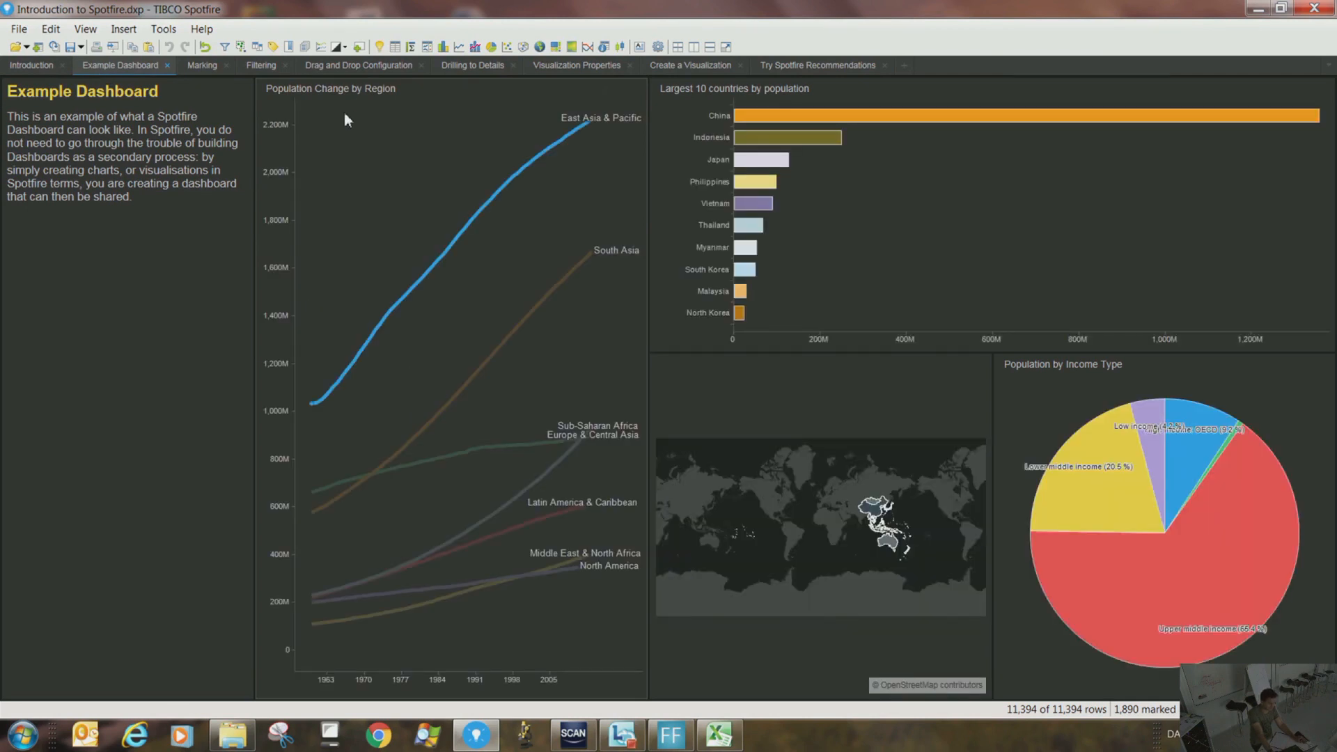
Clear the marking in the Population Change by Region line chart and mark the East Asia & Pacific line again
mouse_move(560, 86)
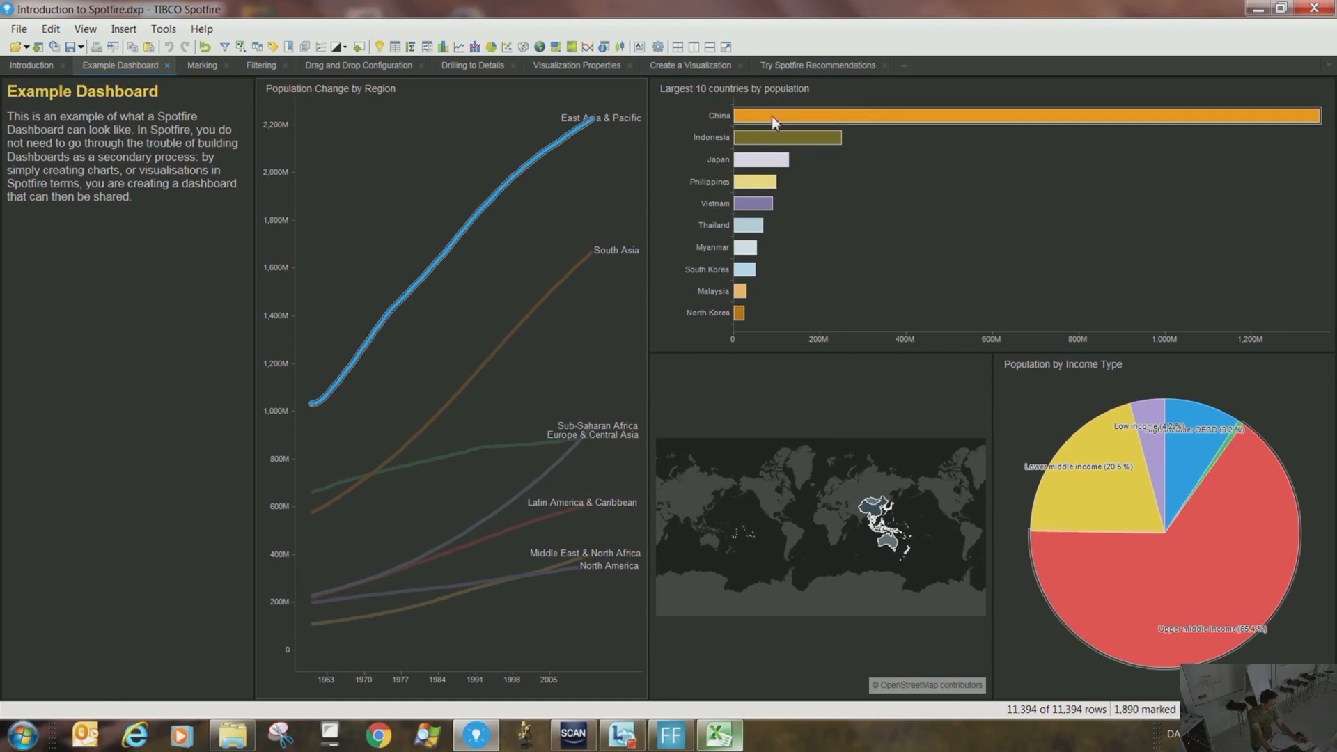
click(562, 207)
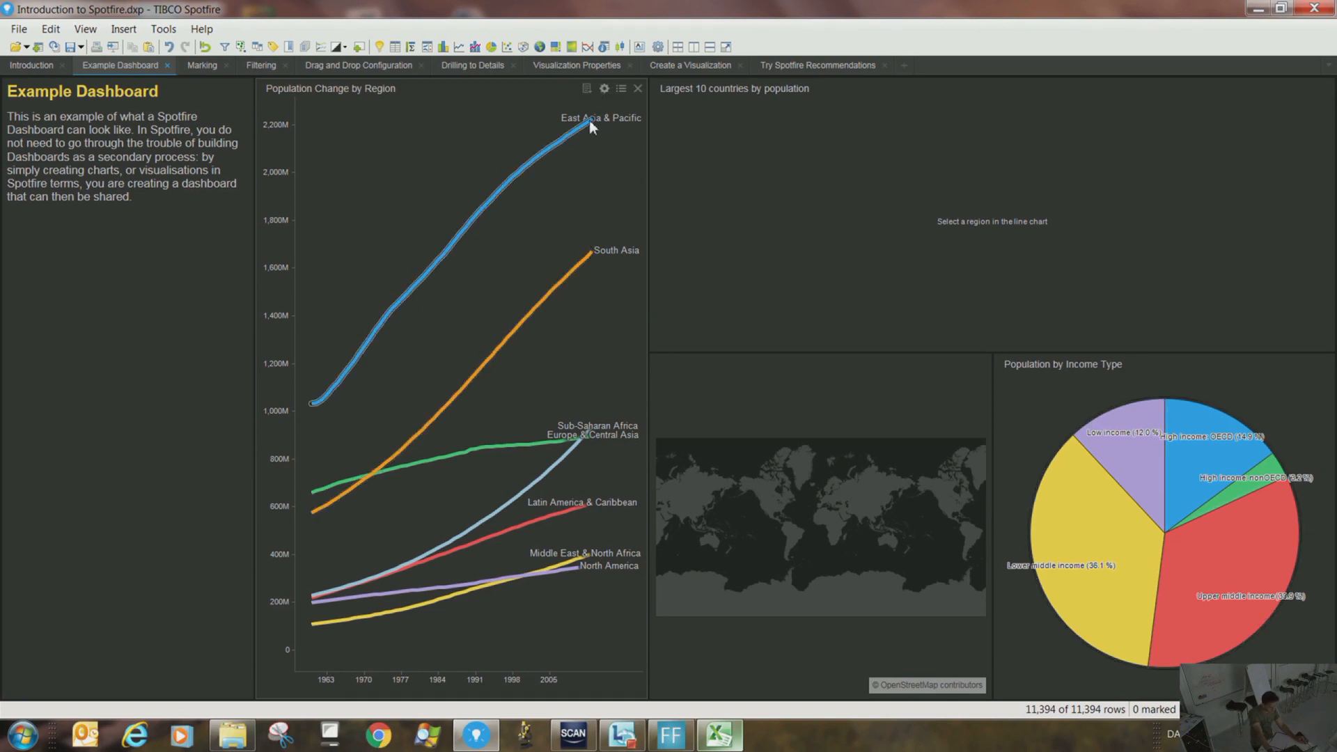
mouse_move(587, 128)
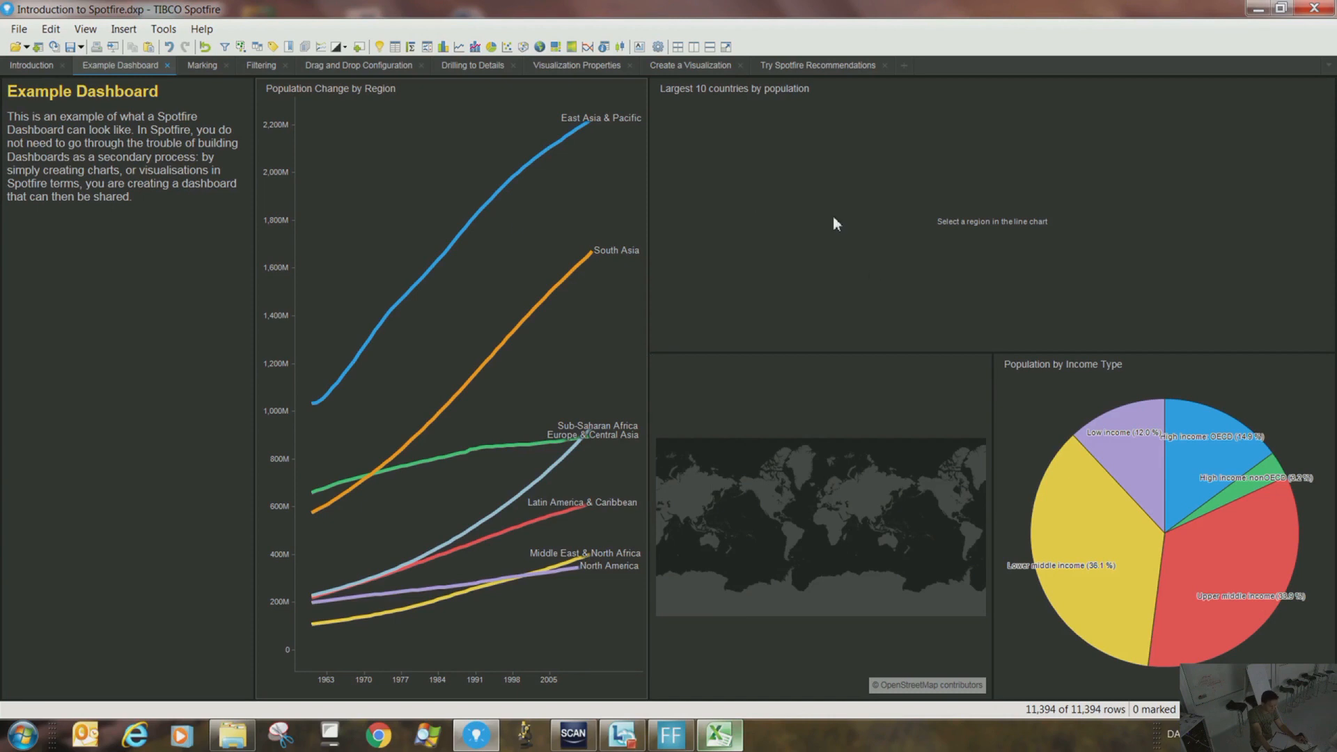
click(529, 161)
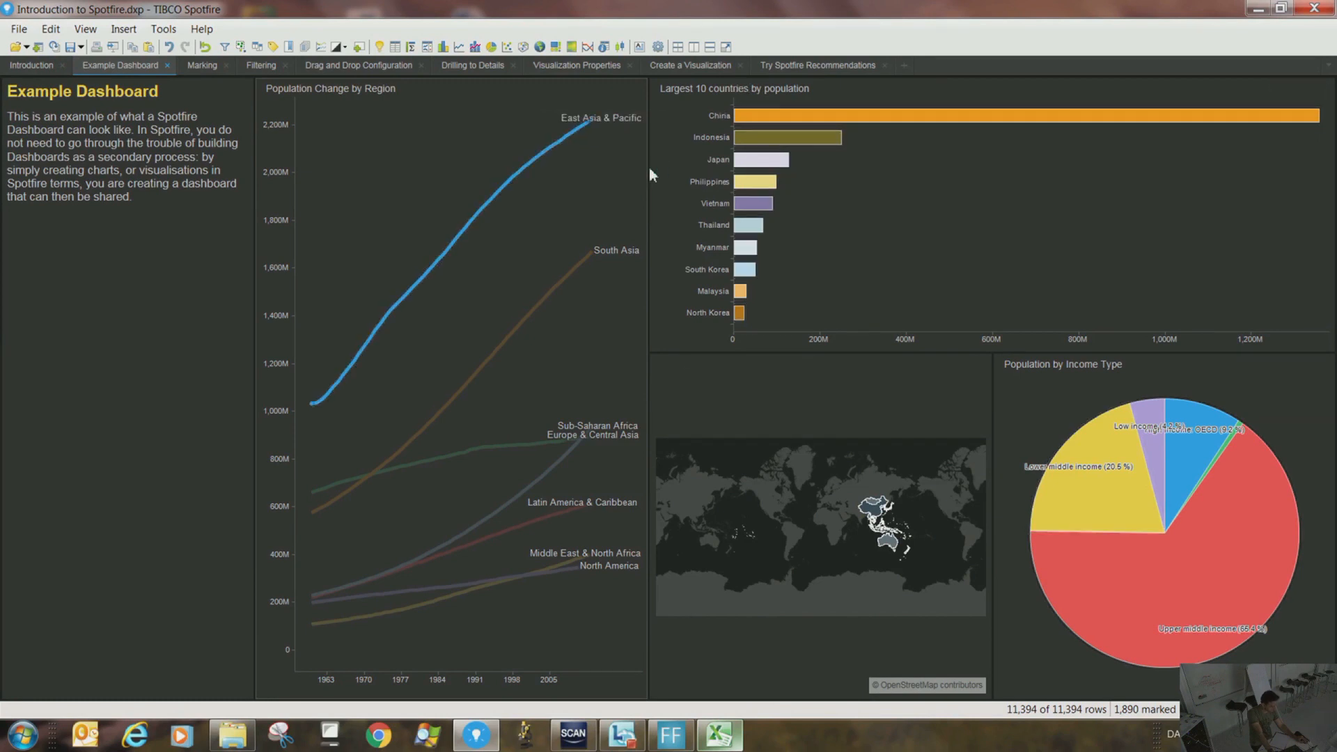
Mark the South Asia line and switch back to East Asia & Pacific to compare their largest countries
click(468, 179)
click(517, 332)
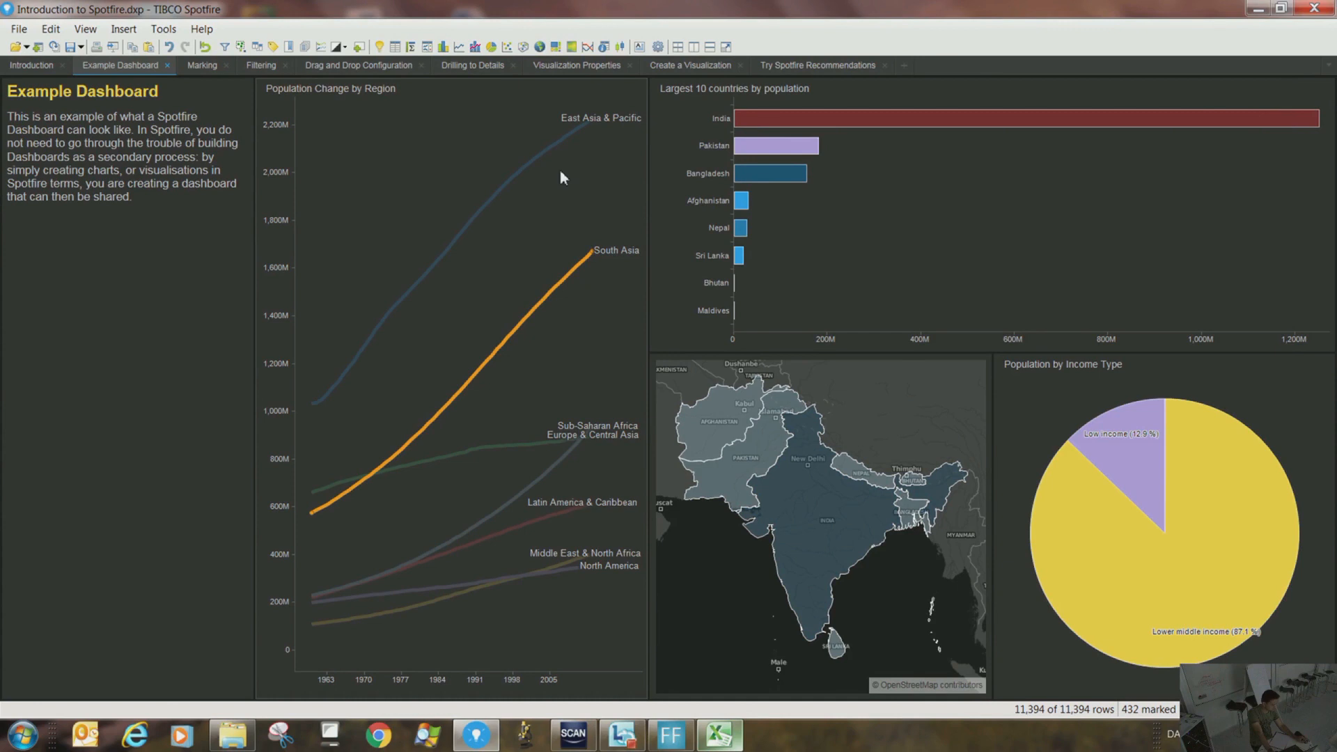
click(535, 158)
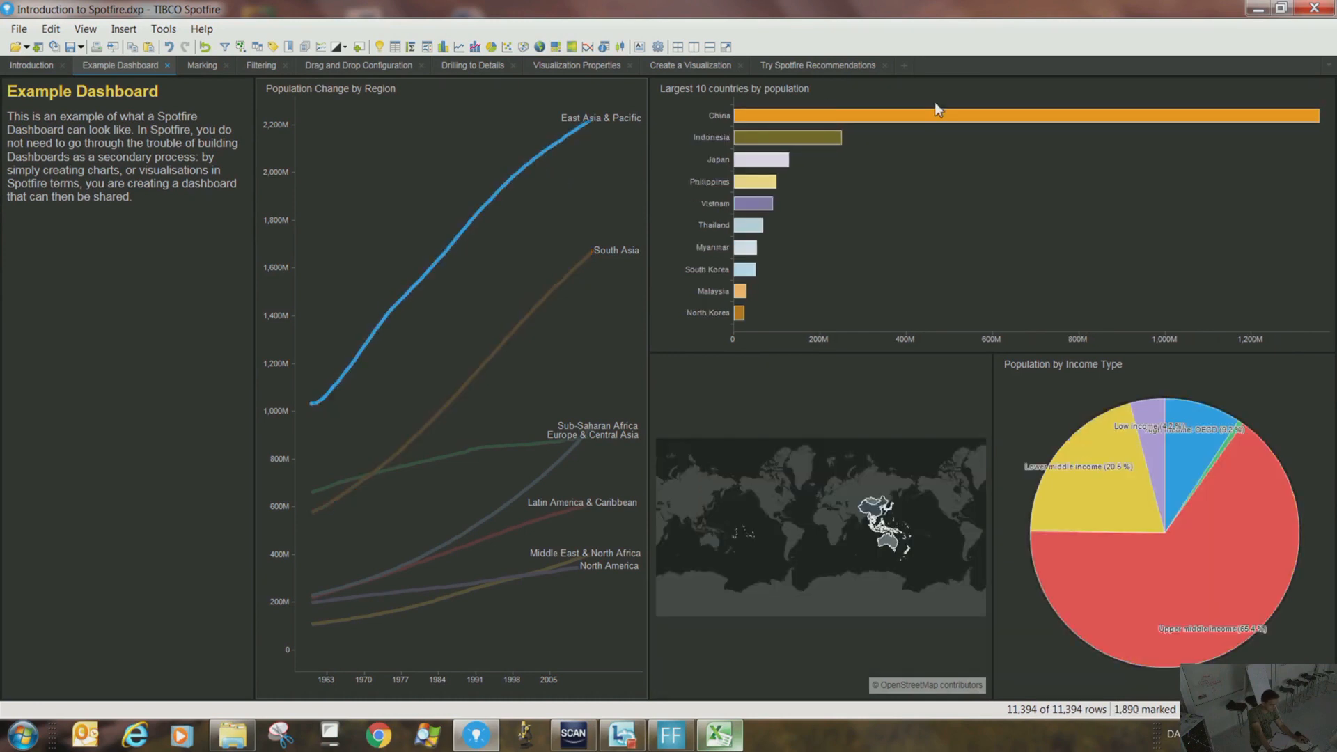
mouse_move(745, 183)
Mark the North America and Sub-Saharan Africa lines in turn to examine their countries, map area and income types
click(546, 575)
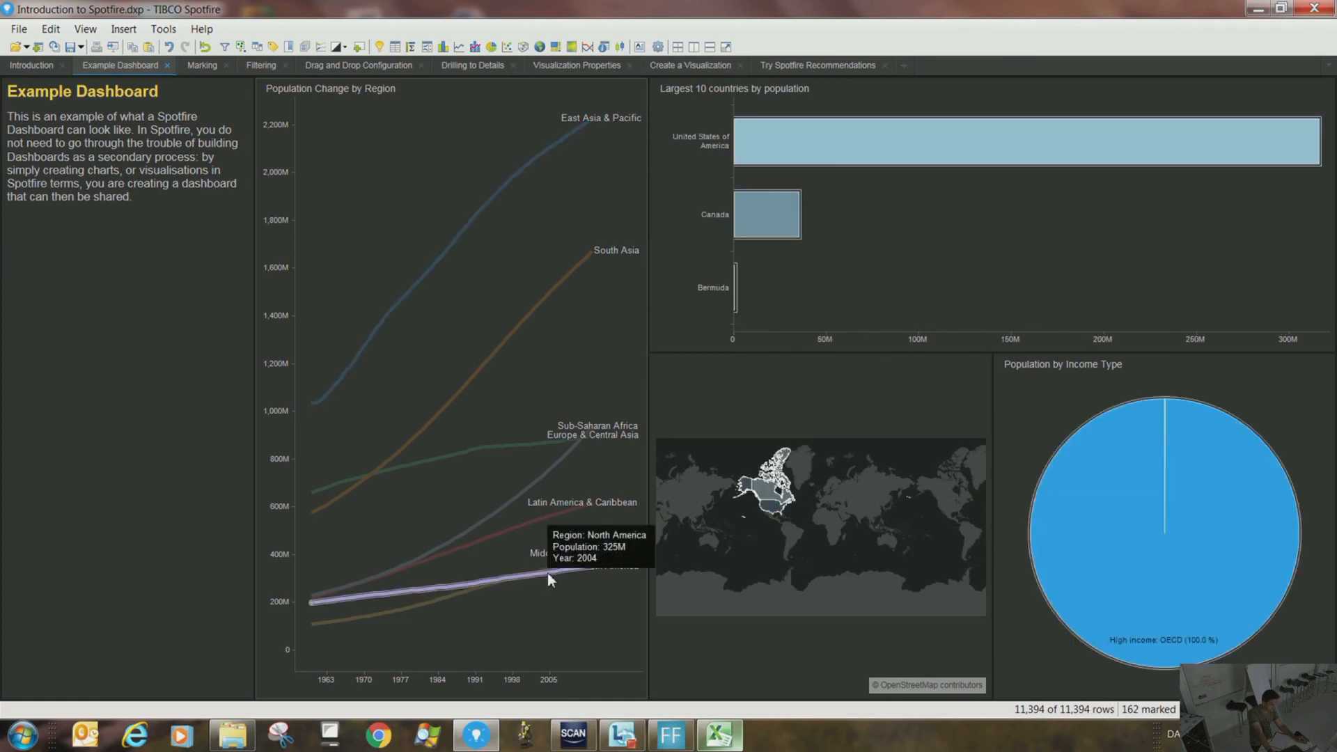
click(528, 503)
click(536, 478)
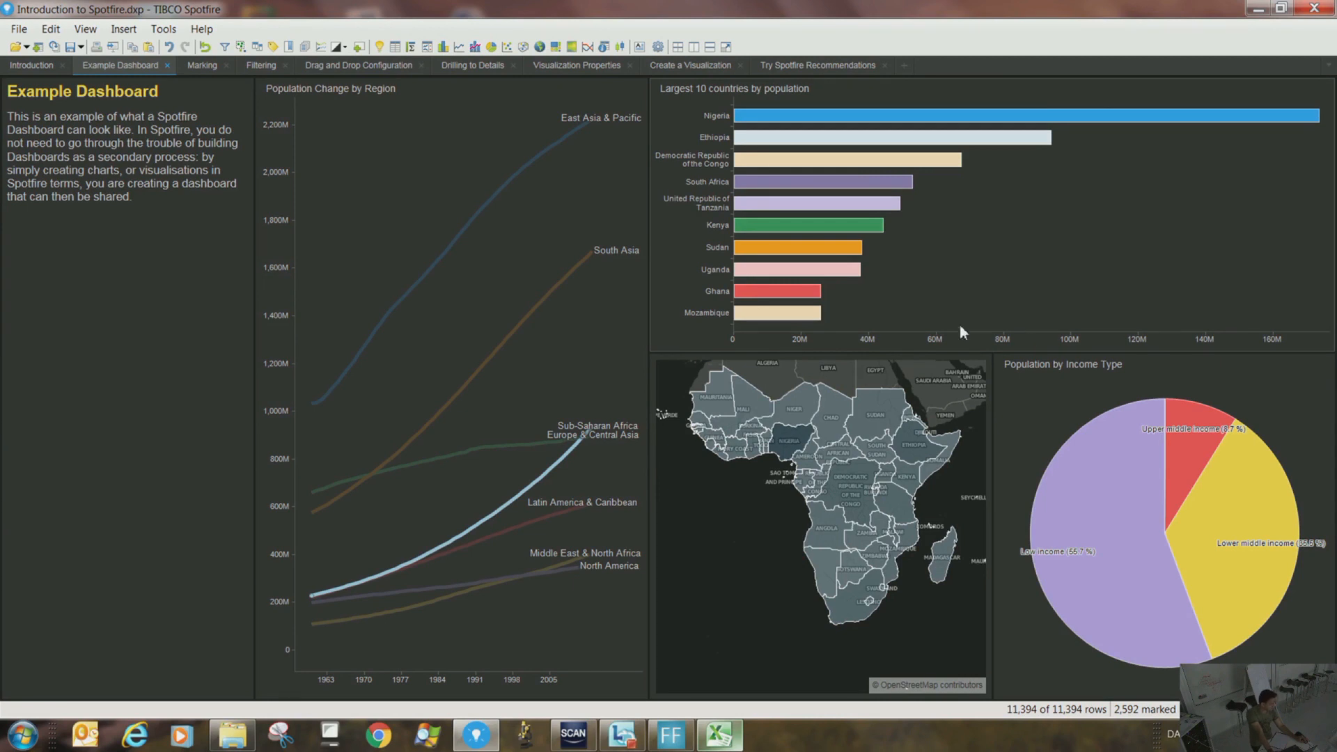
click(537, 302)
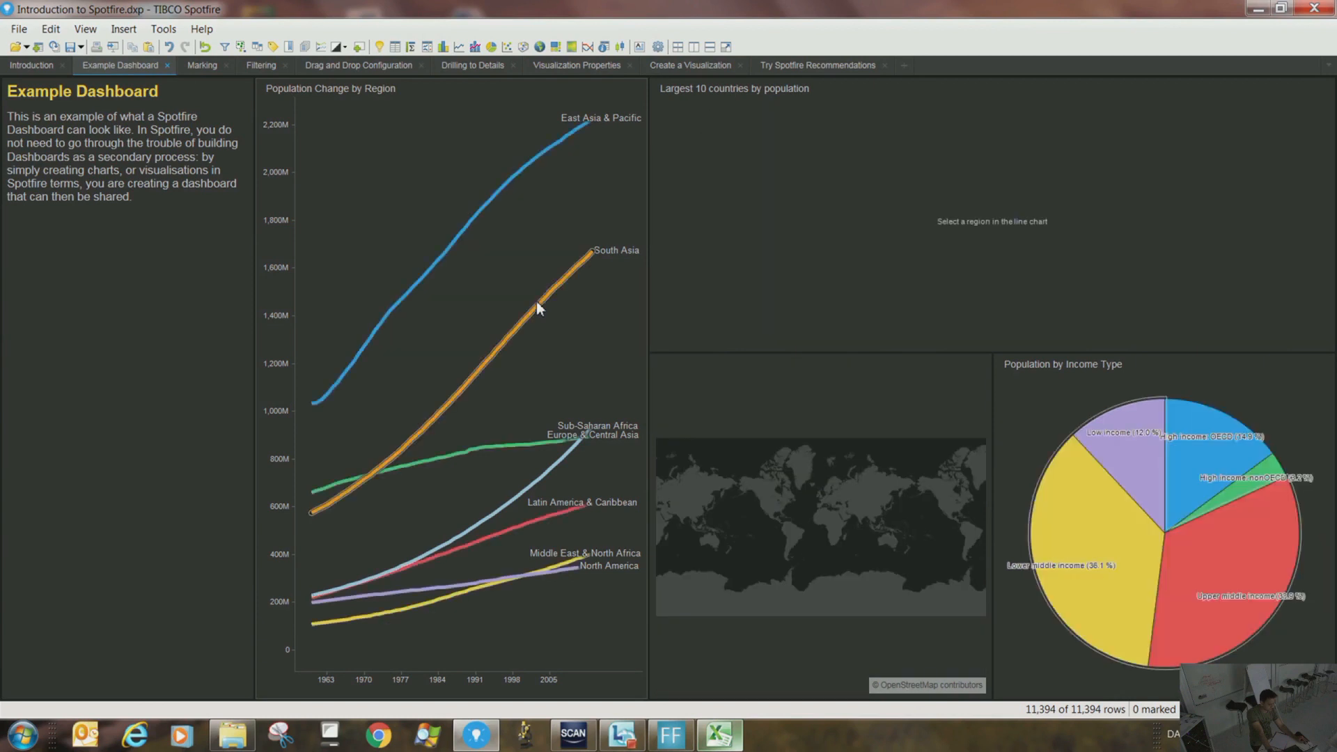
click(567, 453)
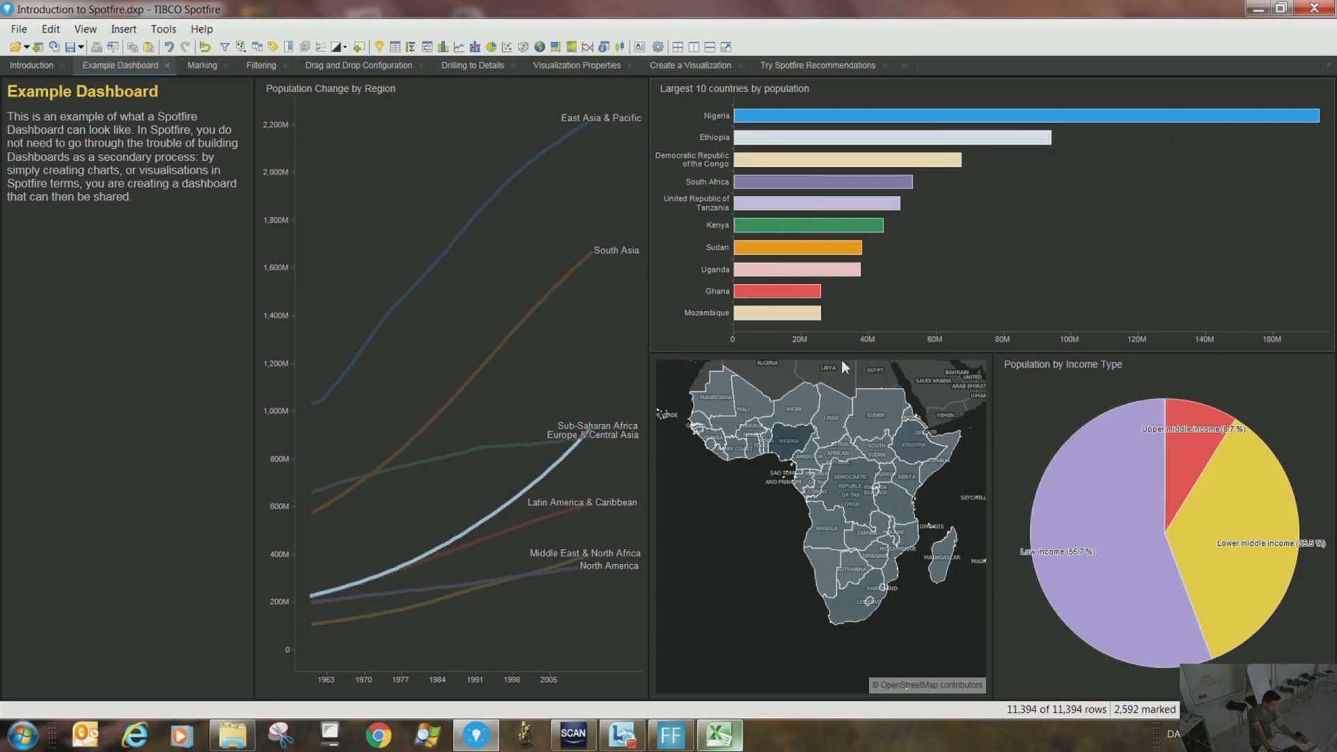
Mark the Europe & Central Asia line and switch to East Asia & Pacific to compare their population by income type
click(503, 449)
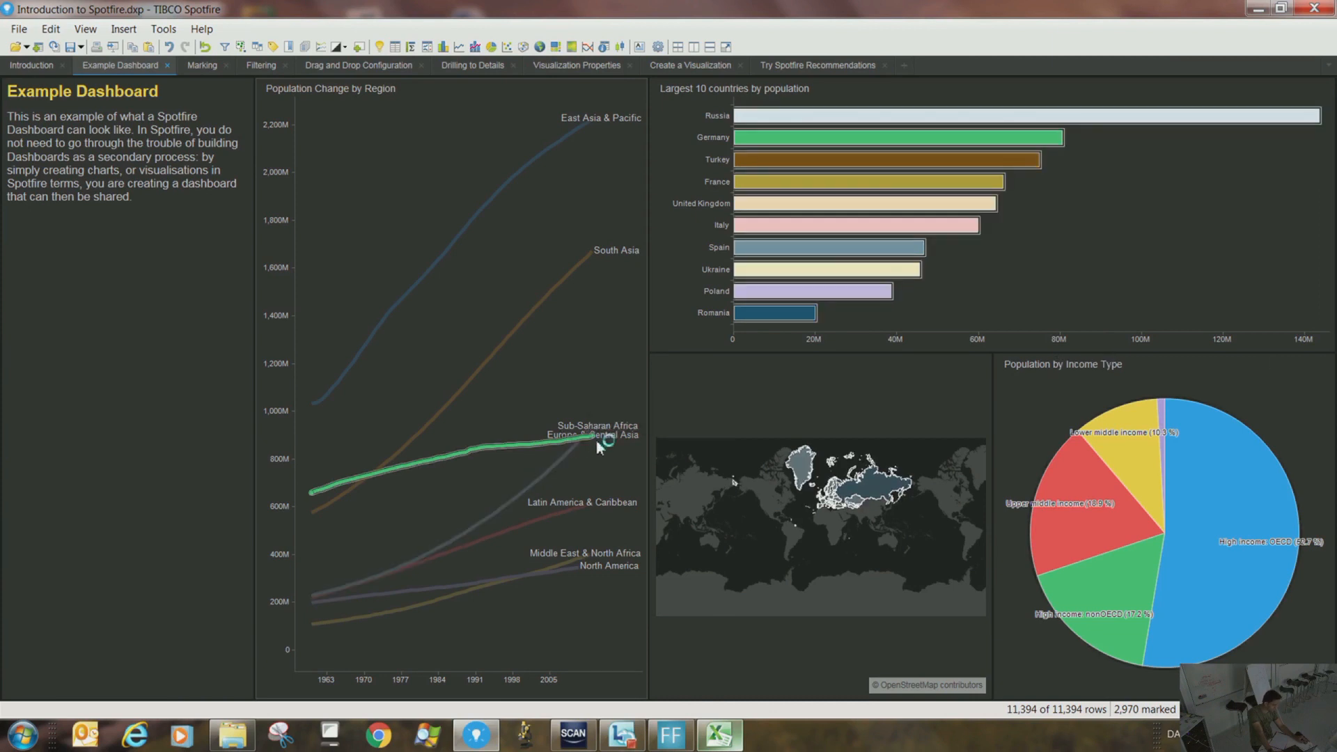
mouse_move(1243, 552)
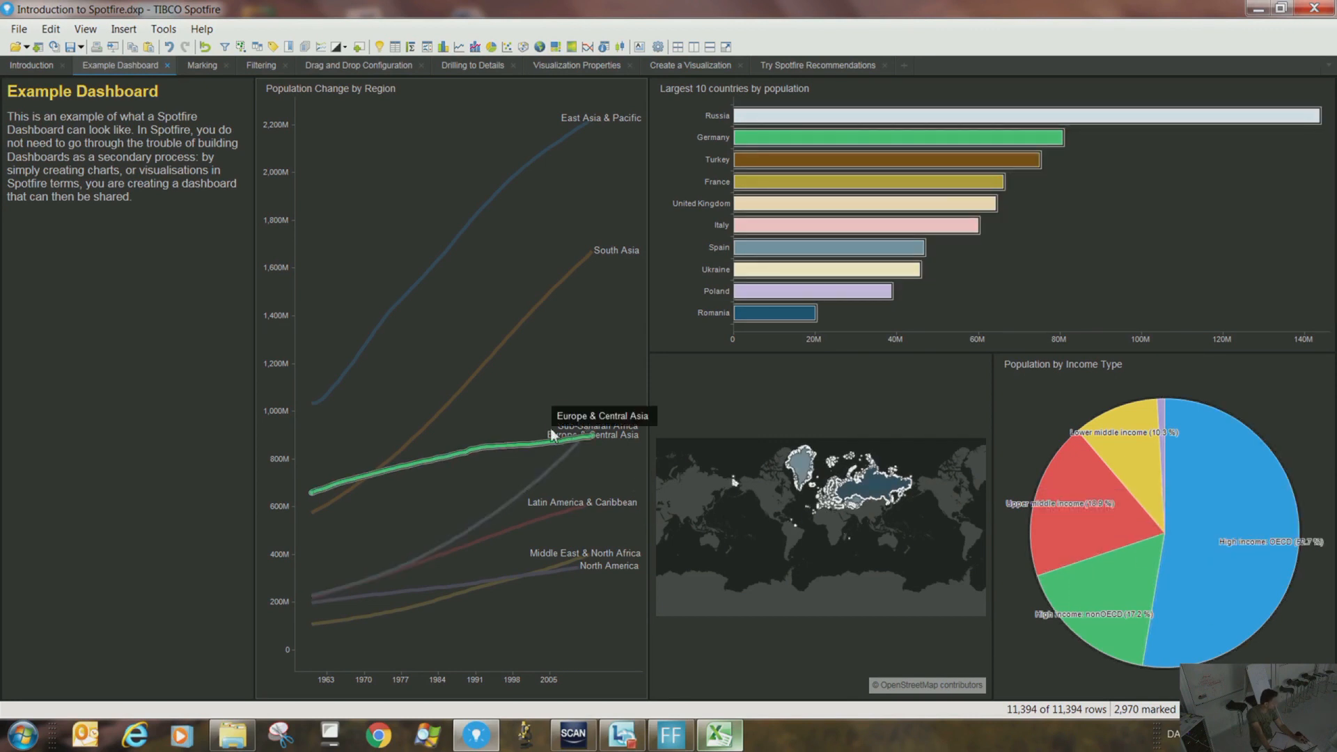
click(521, 167)
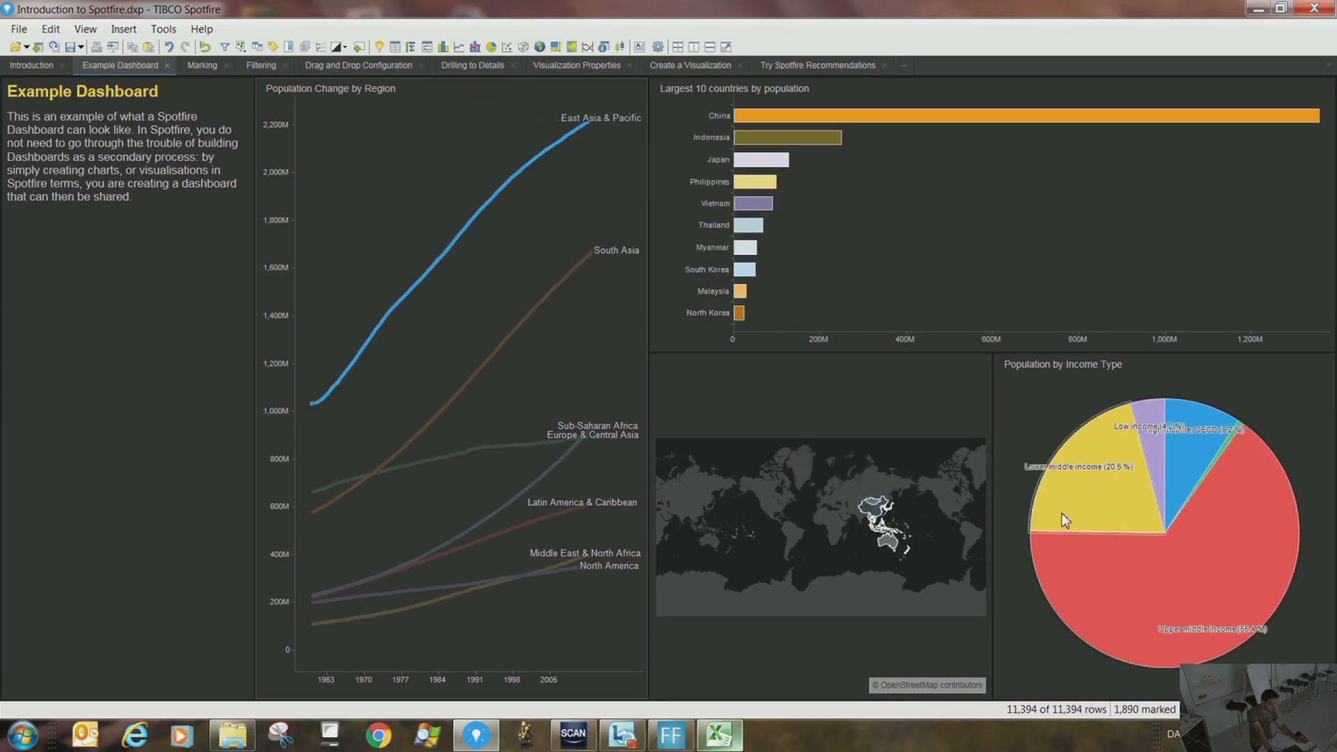
mouse_move(1174, 624)
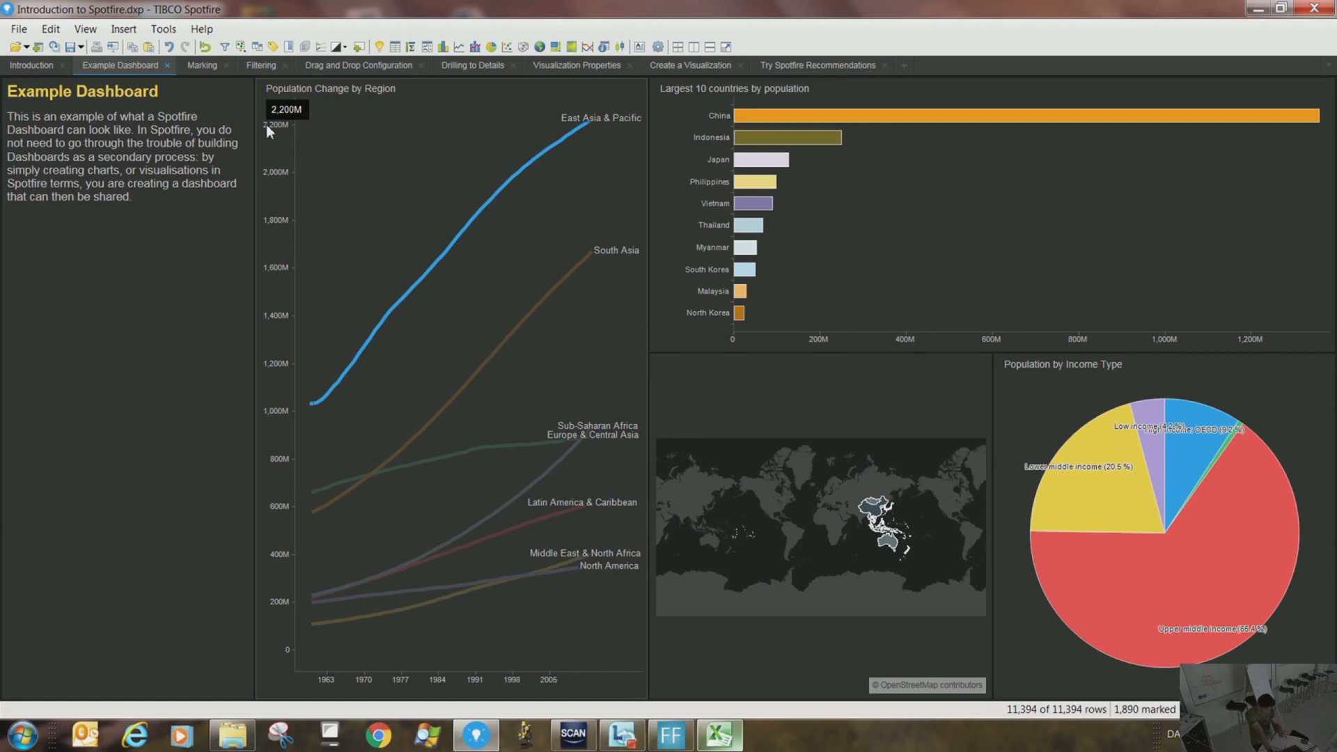
click(428, 154)
On the Marking page, mark groups of points in the Population vs. Urban Population scatter plot and alternate the line chart between South Asia and East Asia & Pacific
click(214, 70)
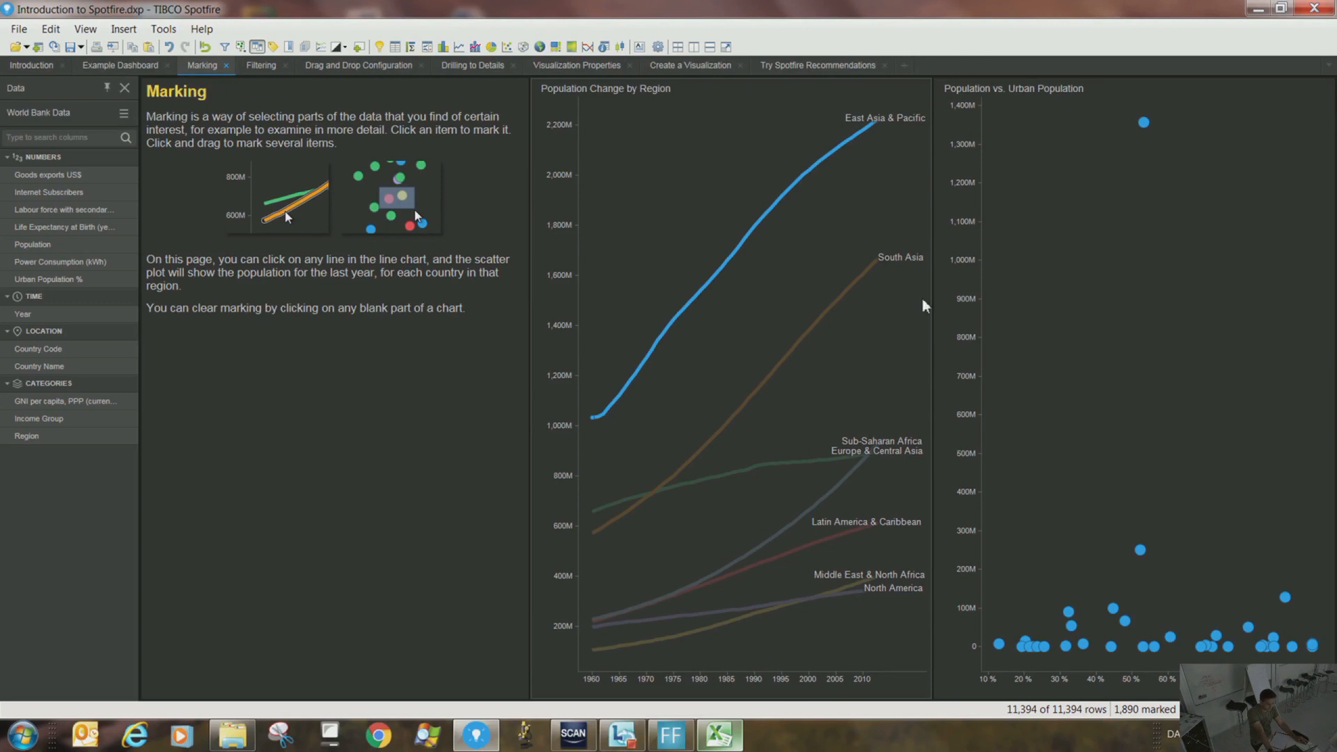
drag(1057, 354, 1332, 696)
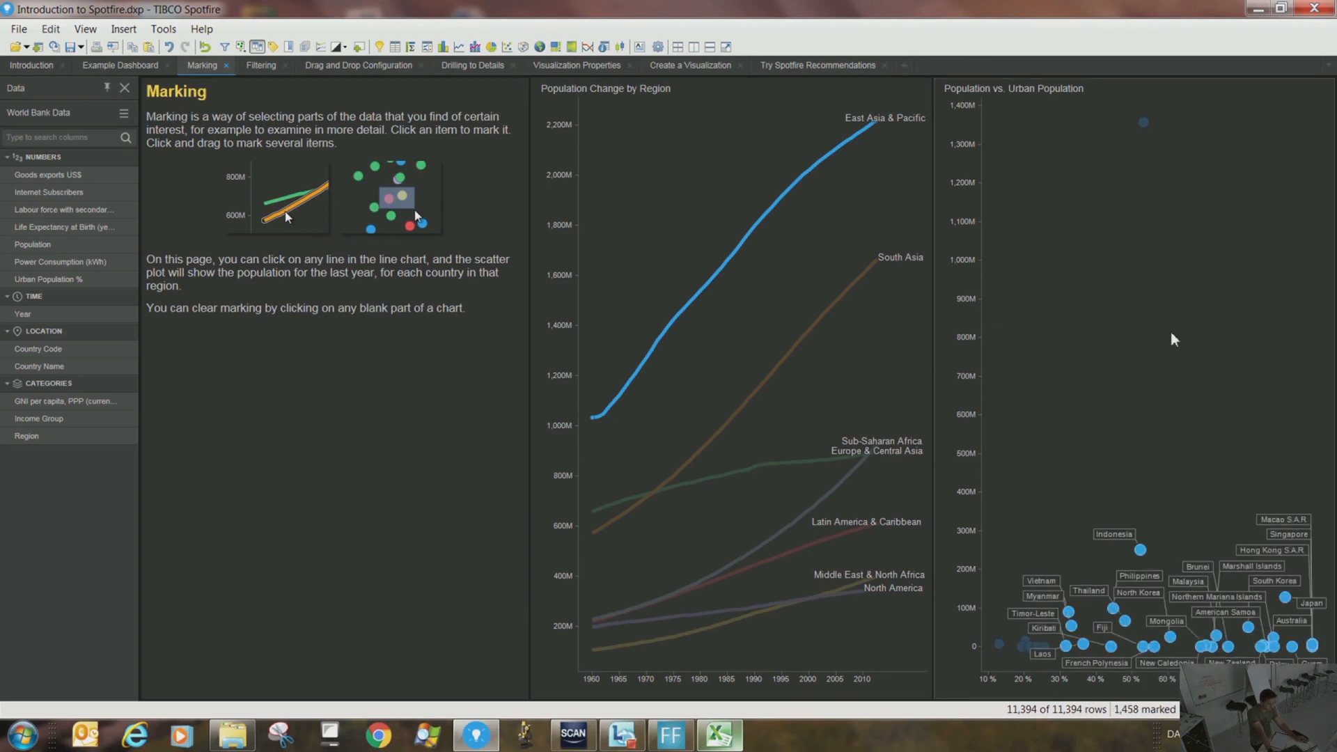
drag(1071, 429, 1199, 657)
click(781, 371)
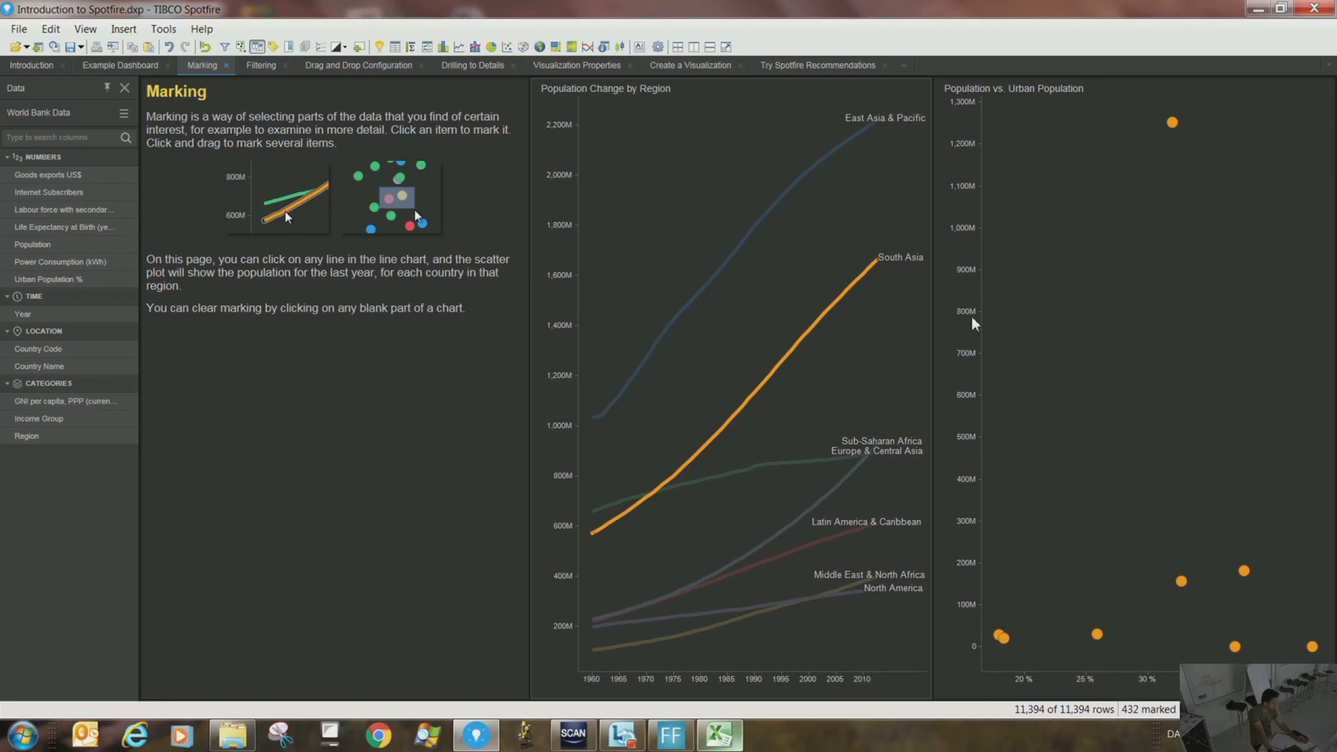
click(759, 227)
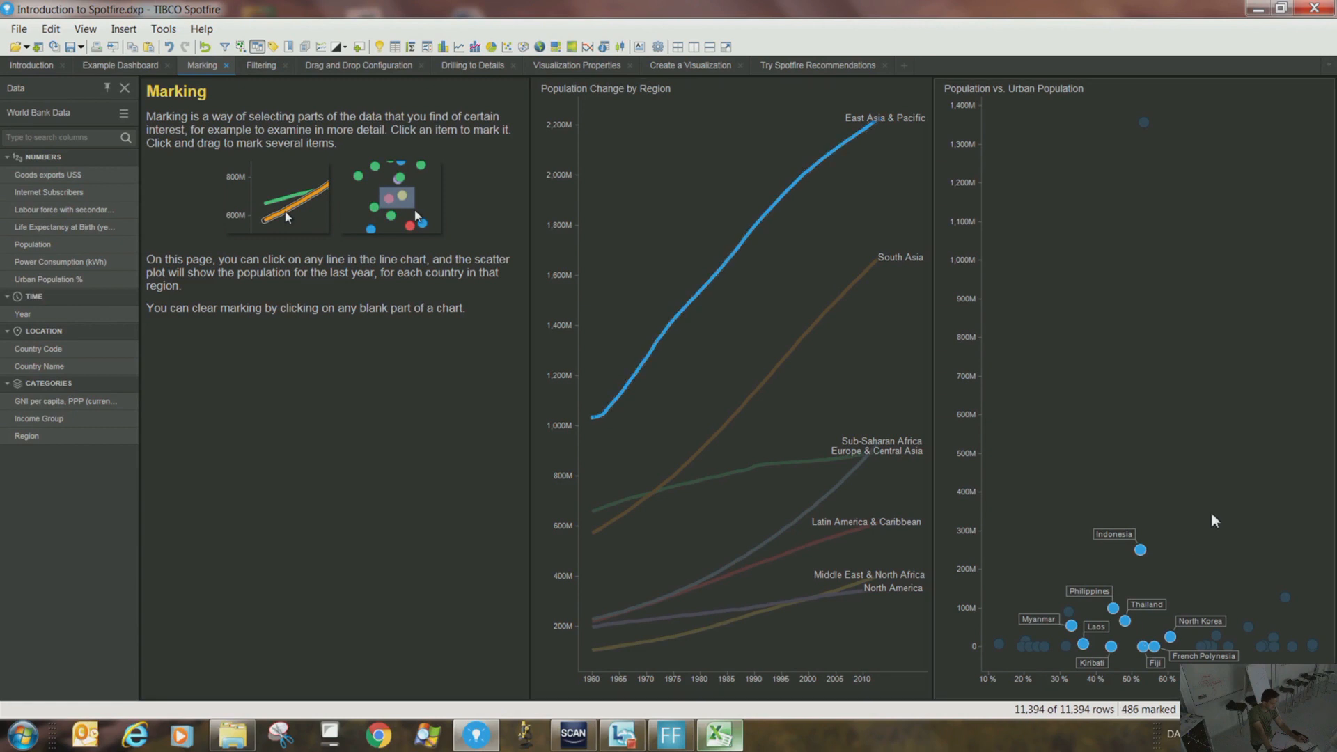
Mark the Indonesia point and, in its place, the China point in the Population vs. Urban Population scatter plot
click(1149, 627)
drag(1105, 529, 1184, 586)
drag(1115, 103, 1187, 202)
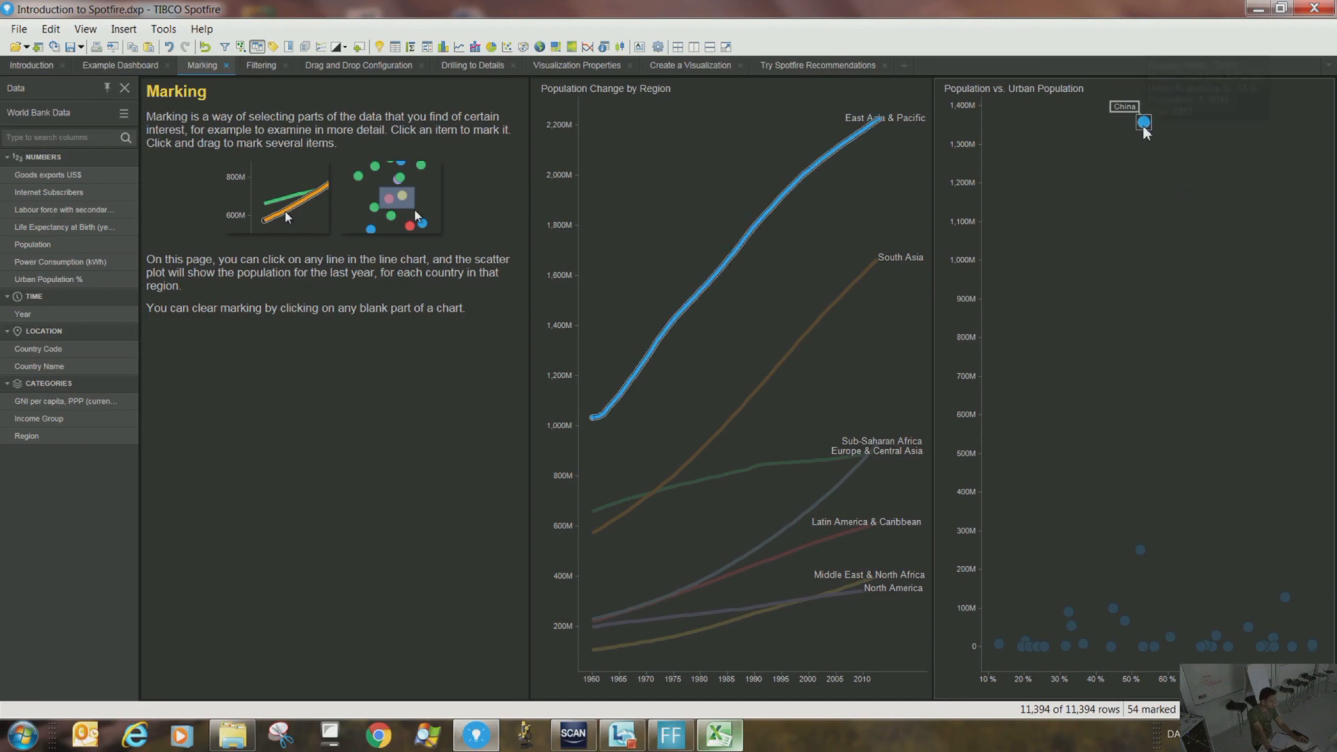
mouse_move(1146, 132)
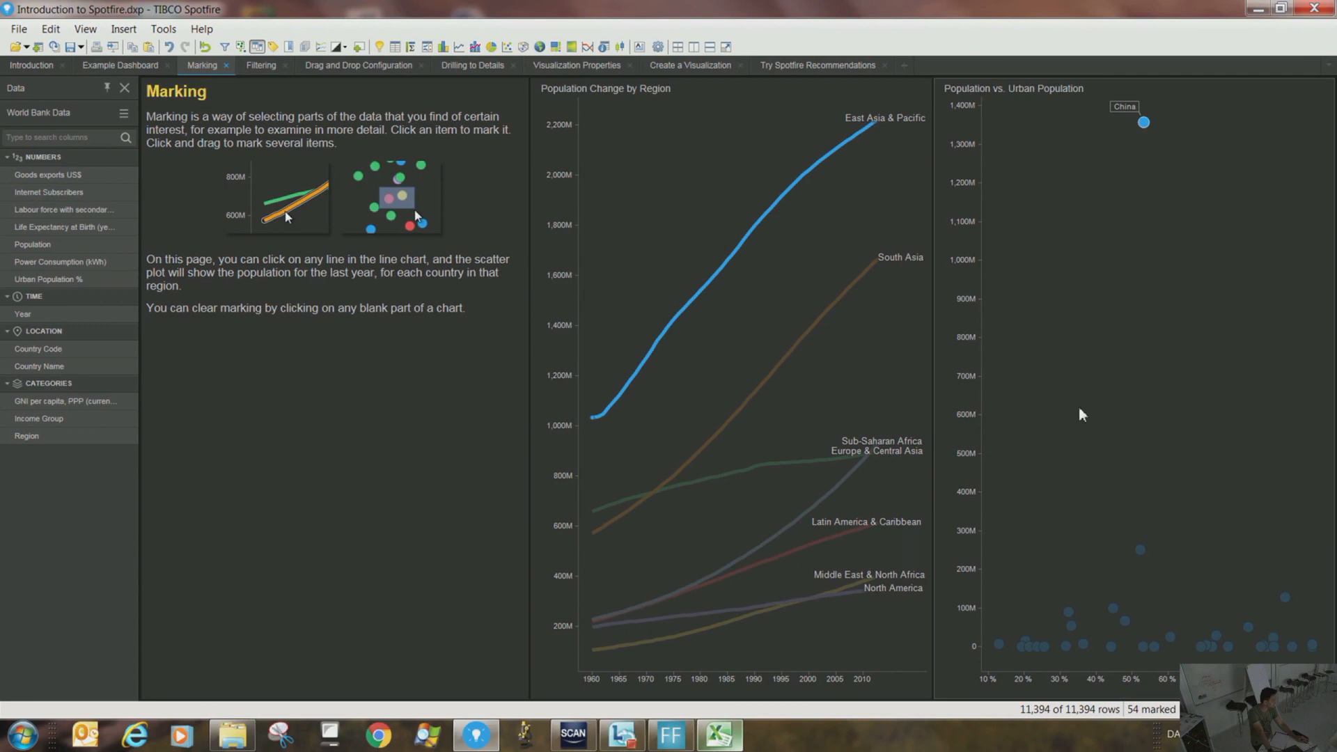
Mark different clusters of low-population countries in the scatter plot one after another and clear the marking
drag(1071, 476, 1218, 592)
drag(1251, 561, 1314, 627)
drag(1140, 600, 1230, 665)
drag(1025, 579, 1085, 693)
drag(1235, 600, 1315, 651)
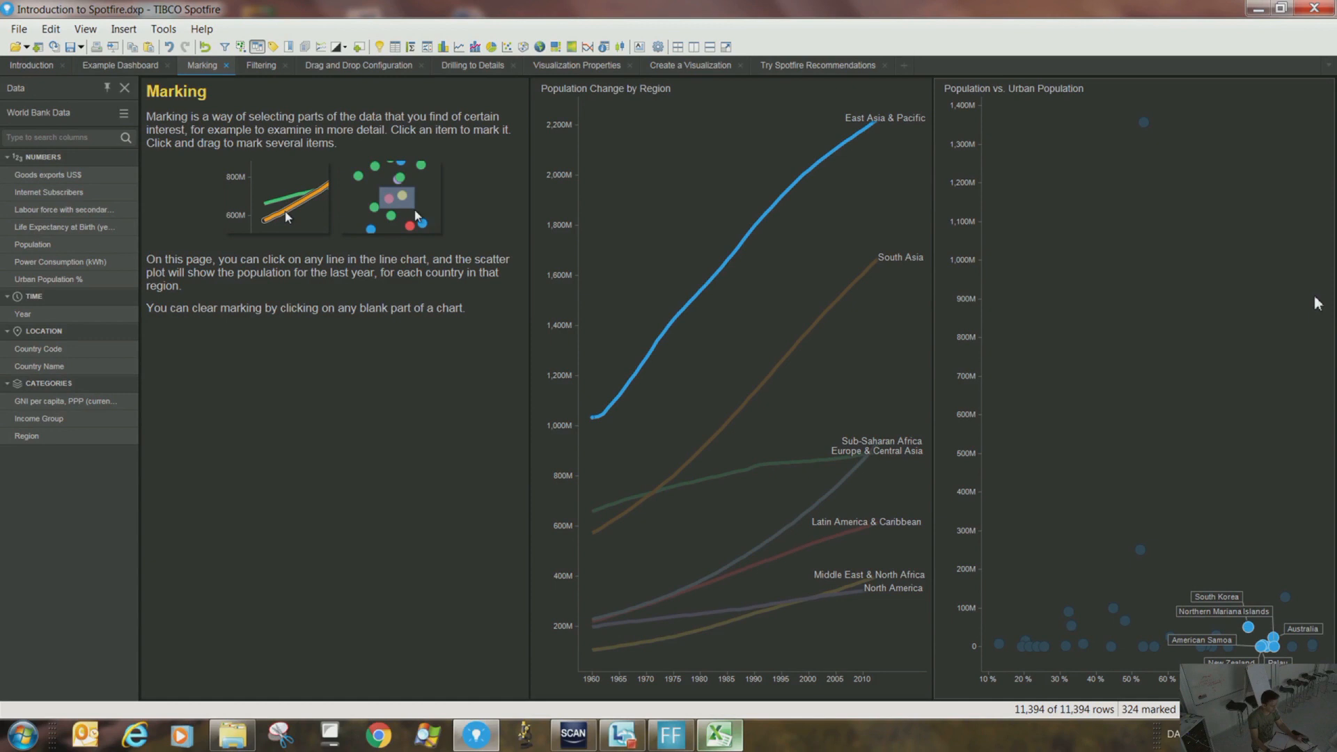
click(1243, 305)
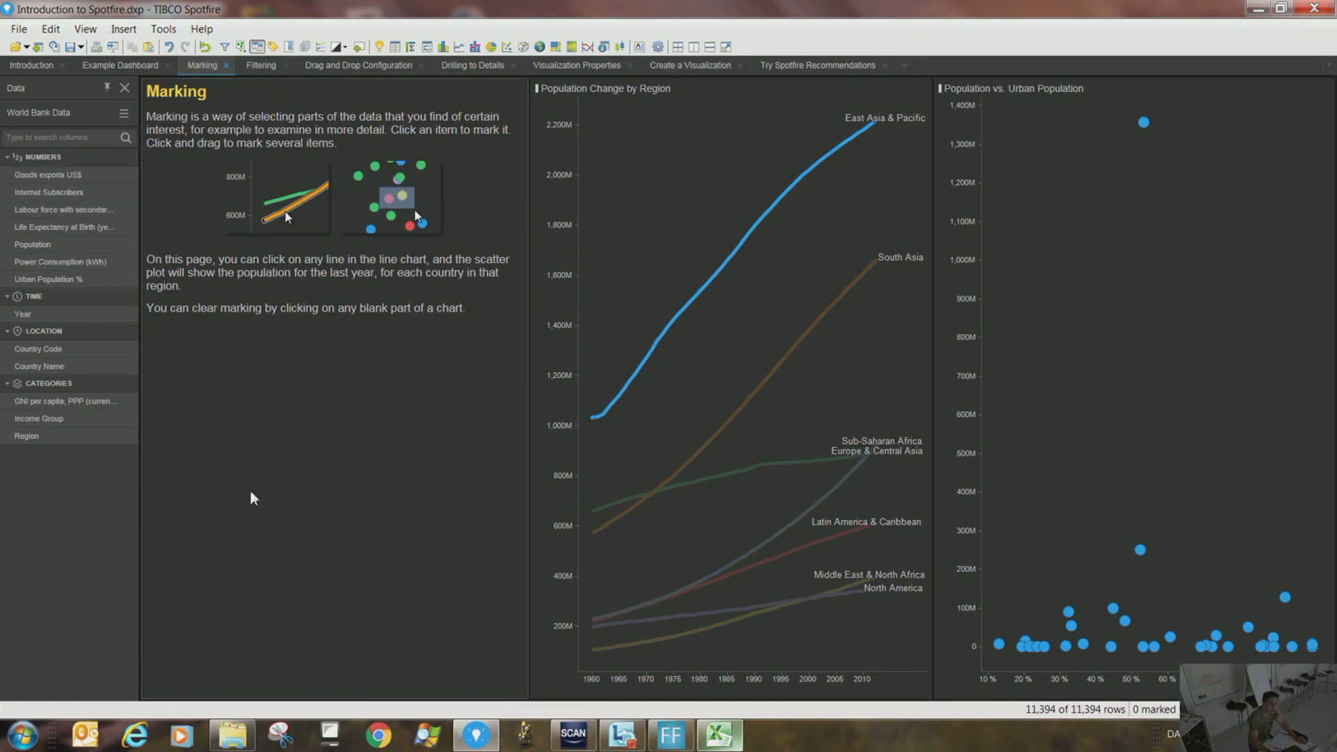
Look through the Introduction, Marking, Filtering and Drag and Drop Configuration pages of the sample analysis
click(46, 65)
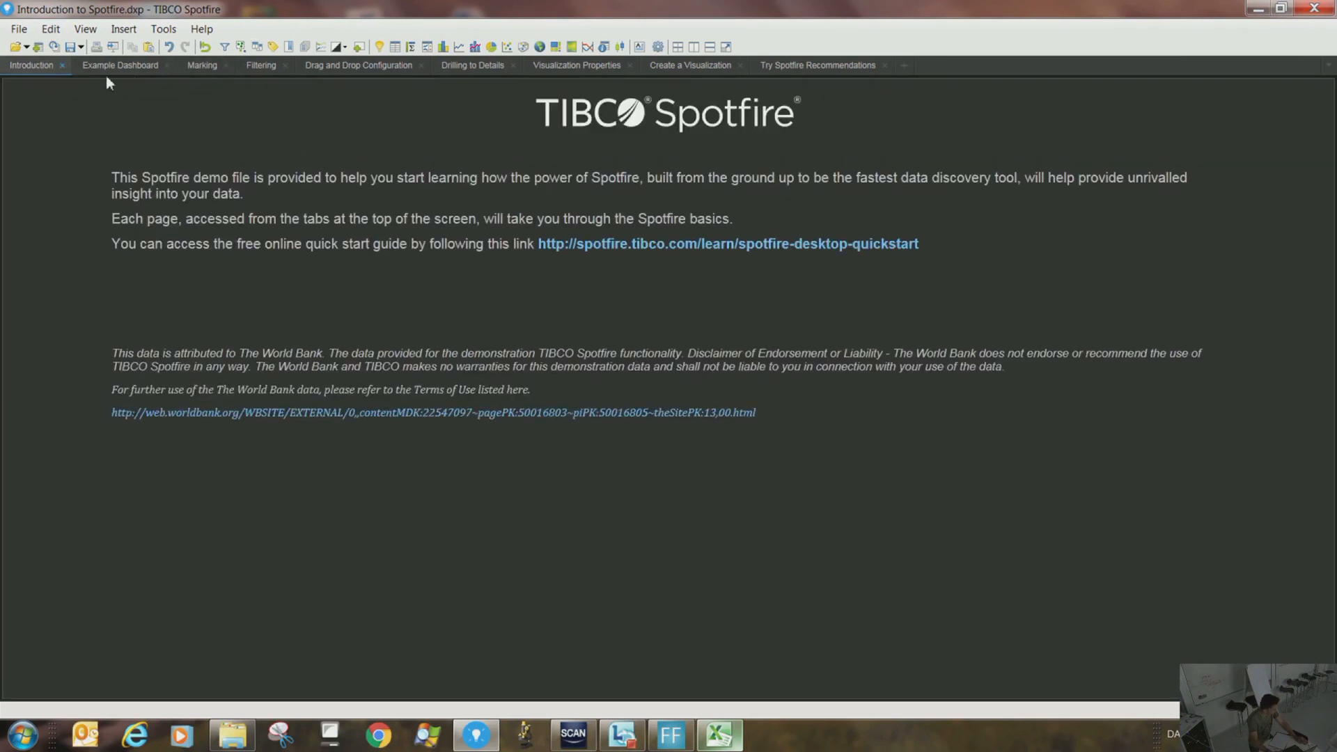
mouse_move(122, 85)
click(209, 65)
click(288, 64)
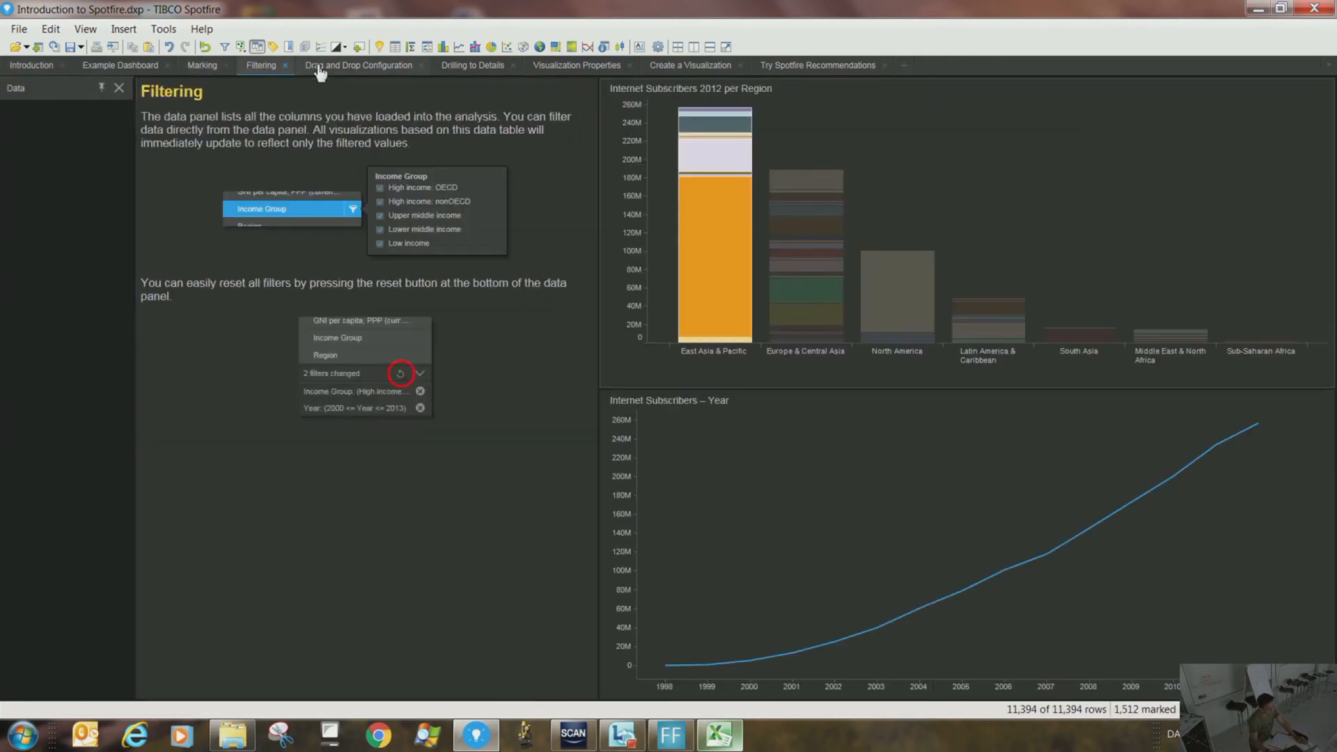
click(330, 70)
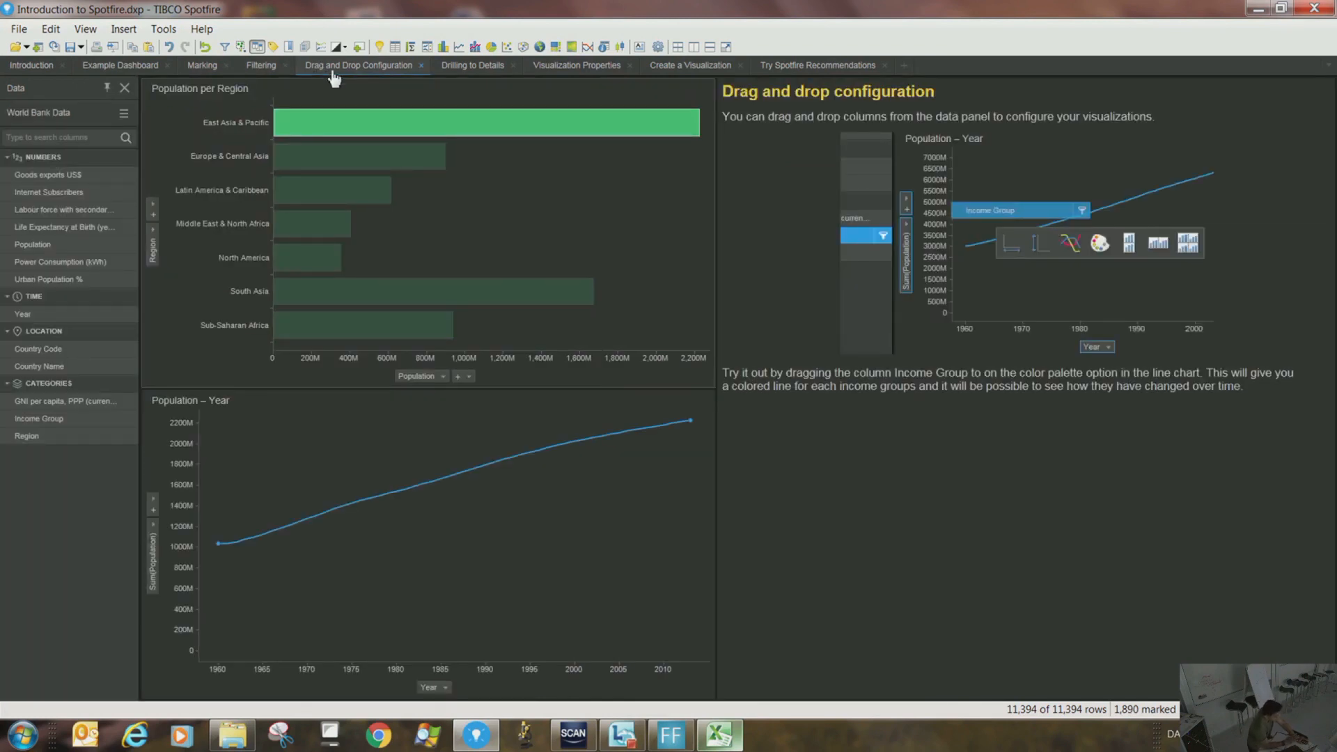
click(266, 65)
click(198, 65)
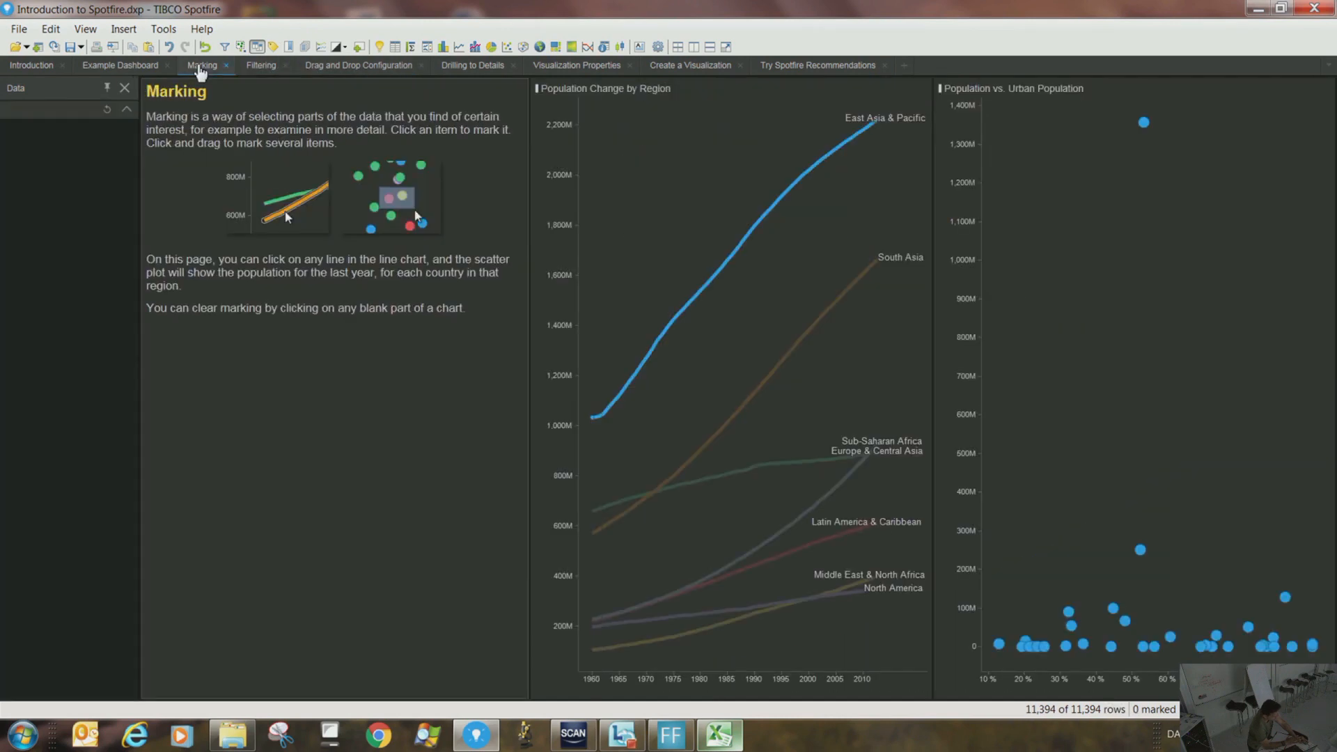
click(247, 69)
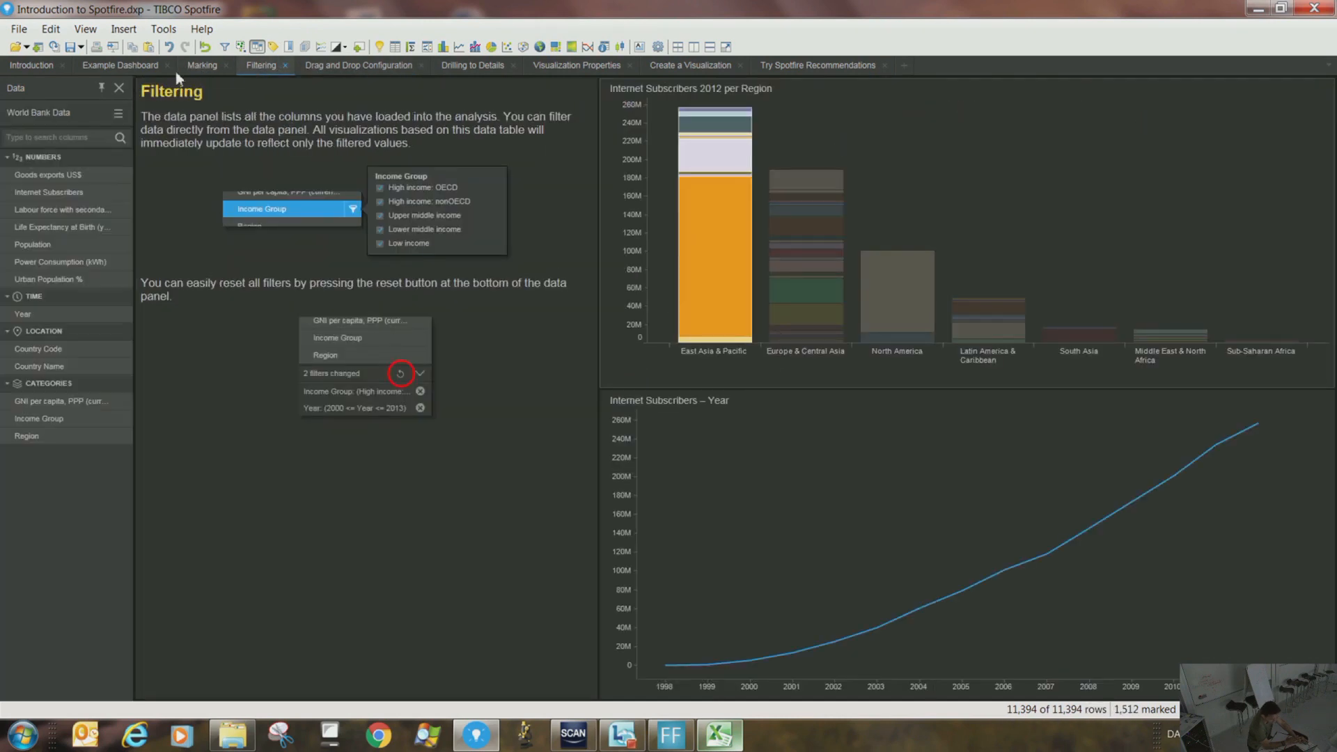
On the Example Dashboard page, mark the East Asia & Pacific line, the South Asia line in its place, and India on the map
click(132, 66)
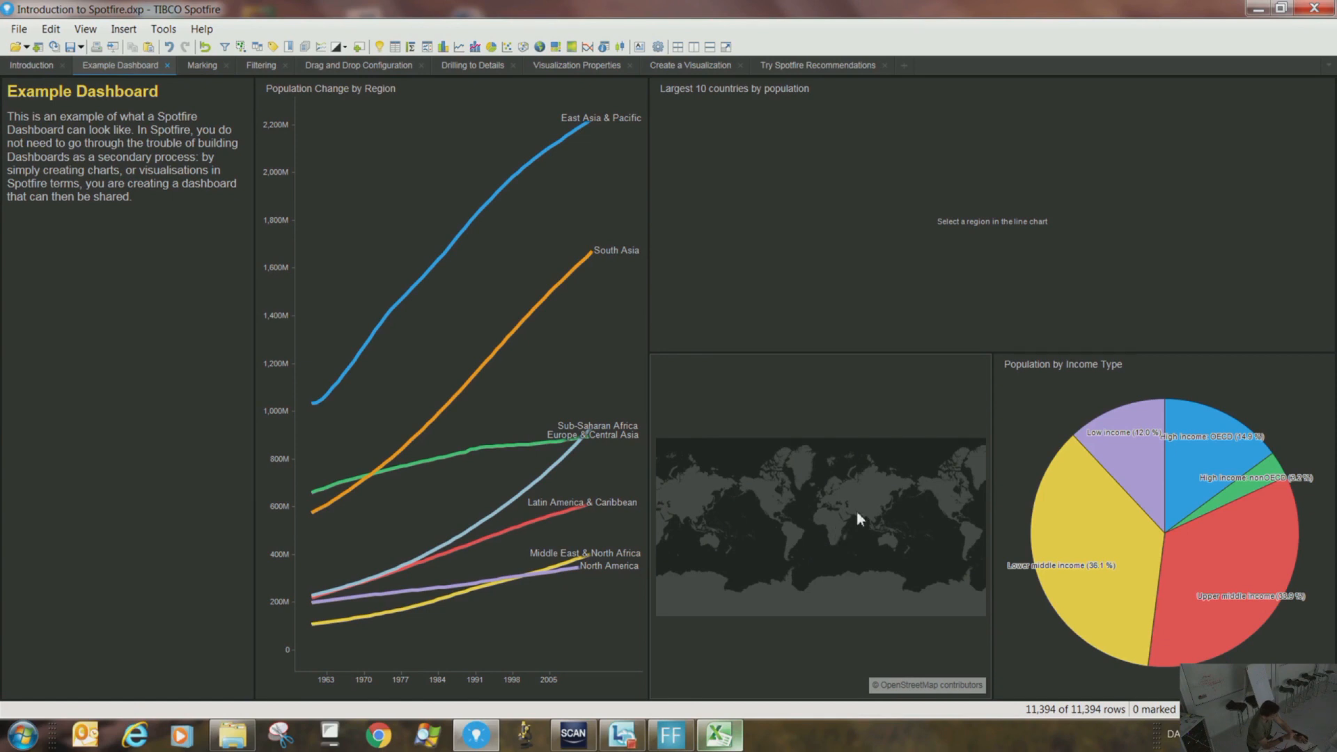
click(486, 200)
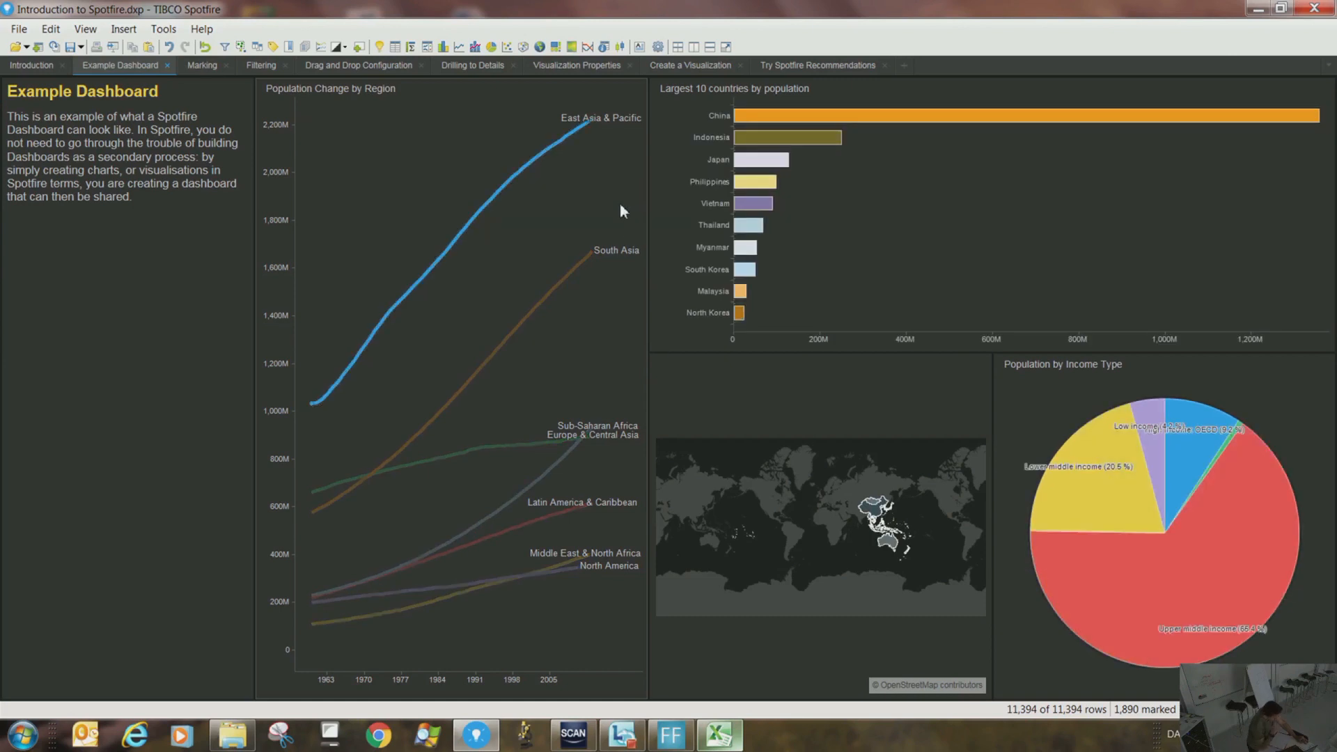
click(571, 267)
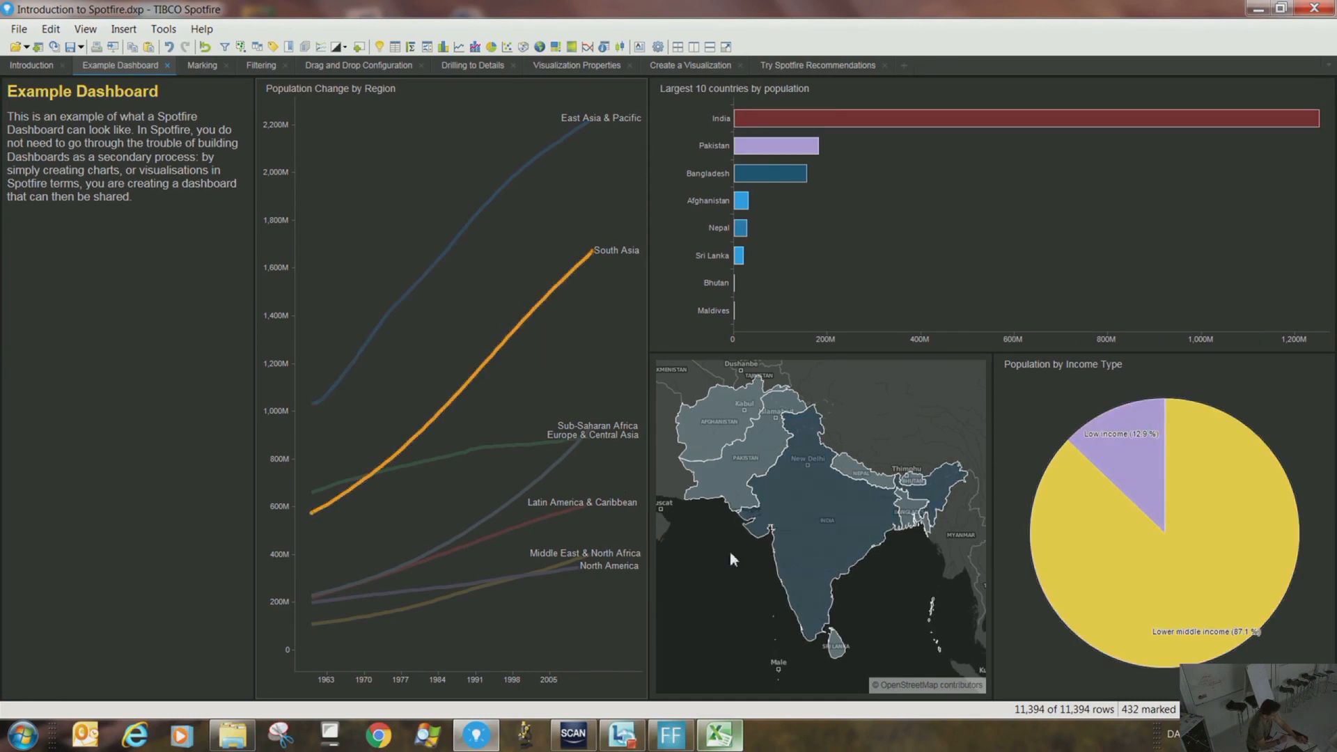
click(786, 522)
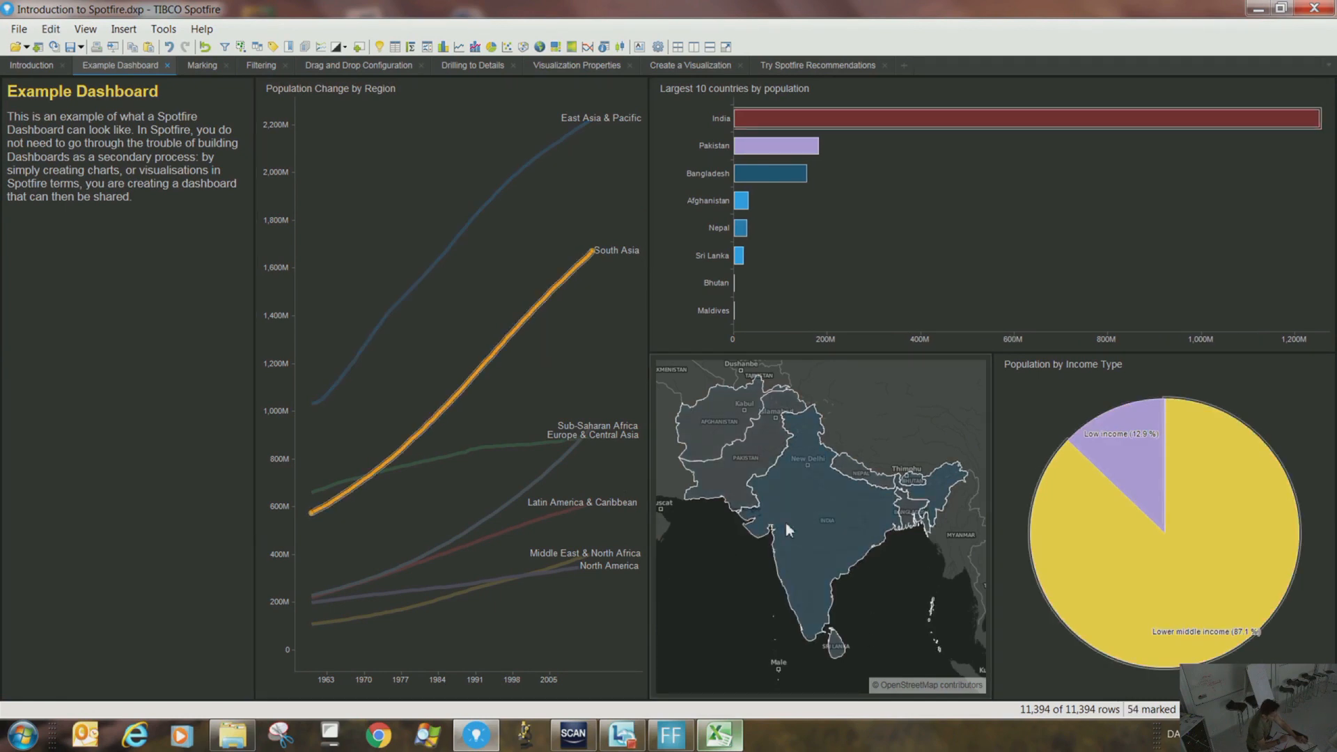
mouse_move(1145, 514)
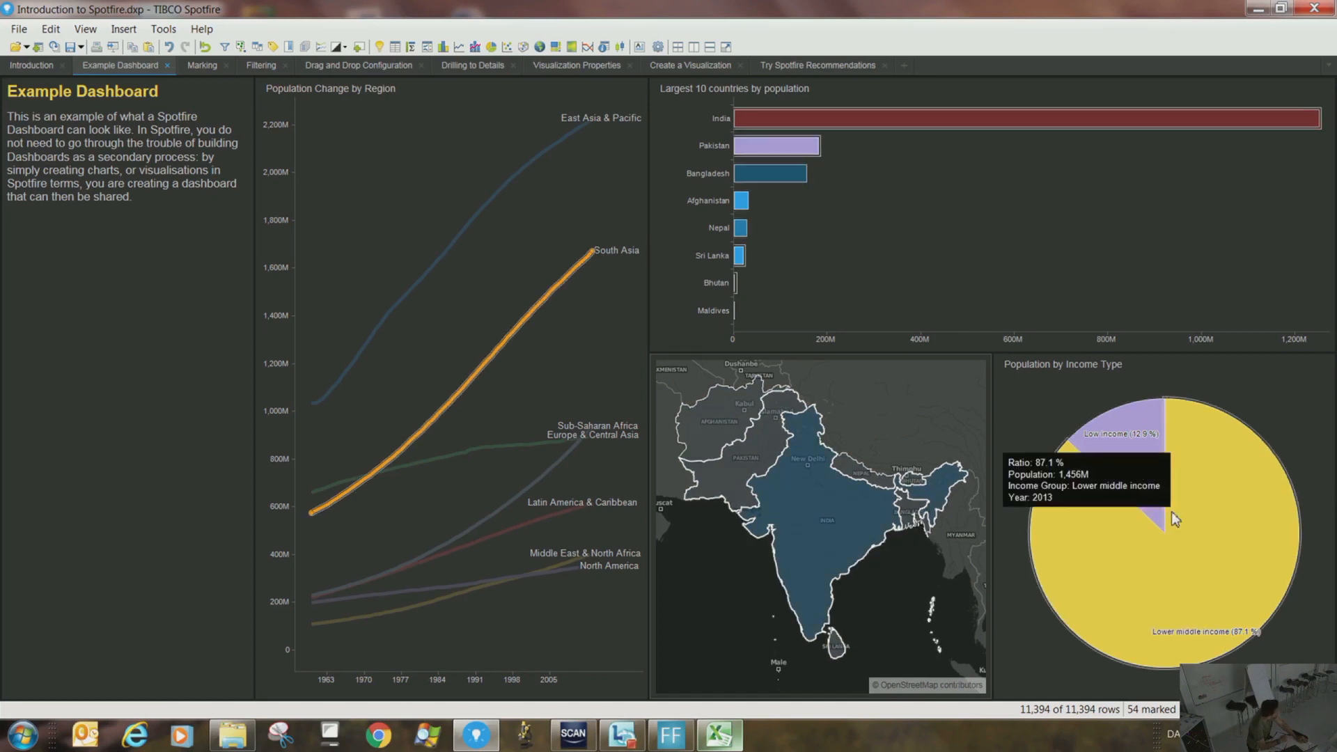
Clear the markings in the map and the line chart, and show the Visualization Properties page
click(869, 620)
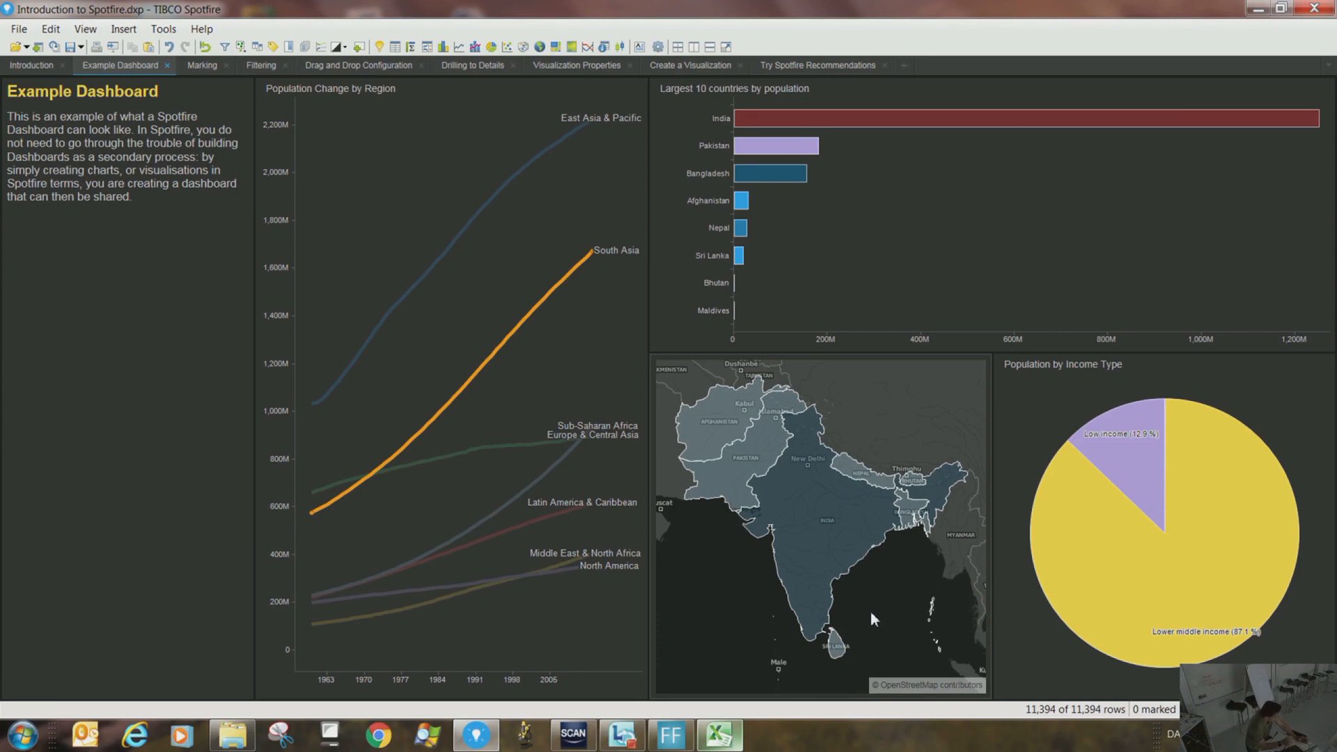
click(517, 269)
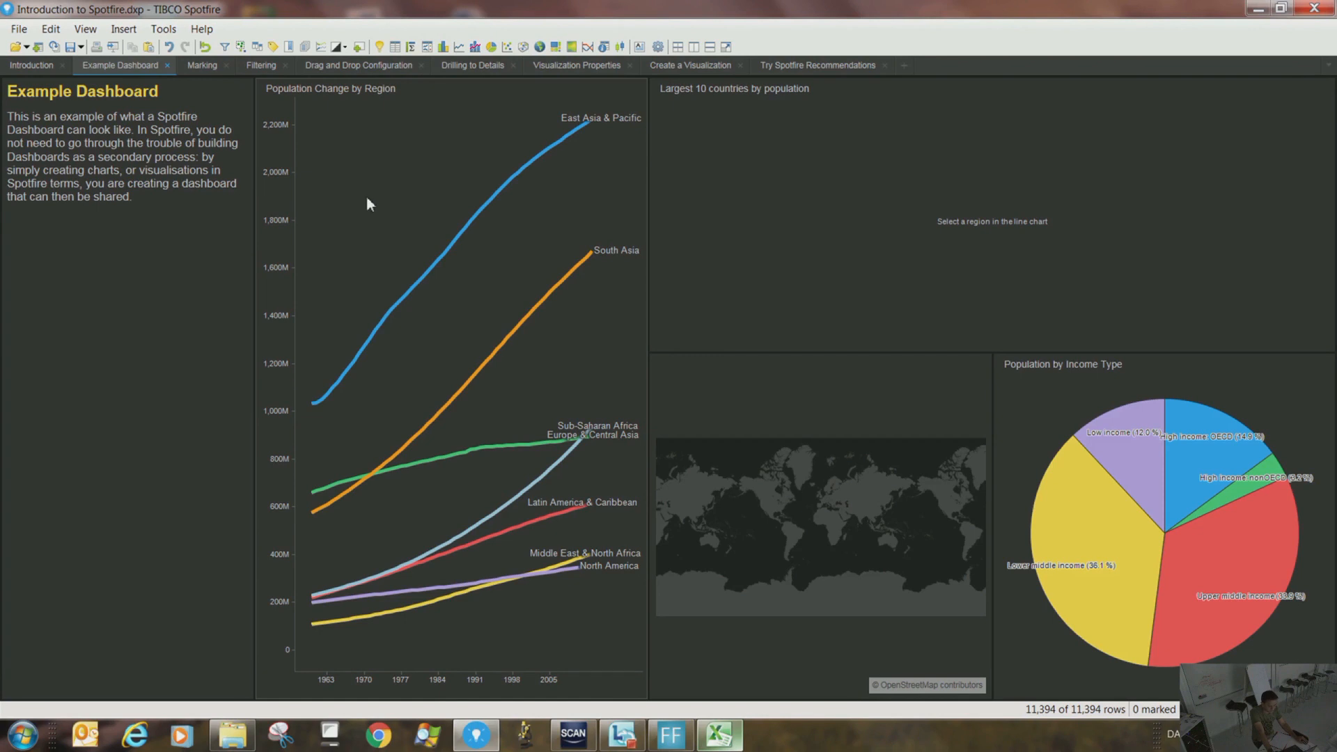
click(565, 65)
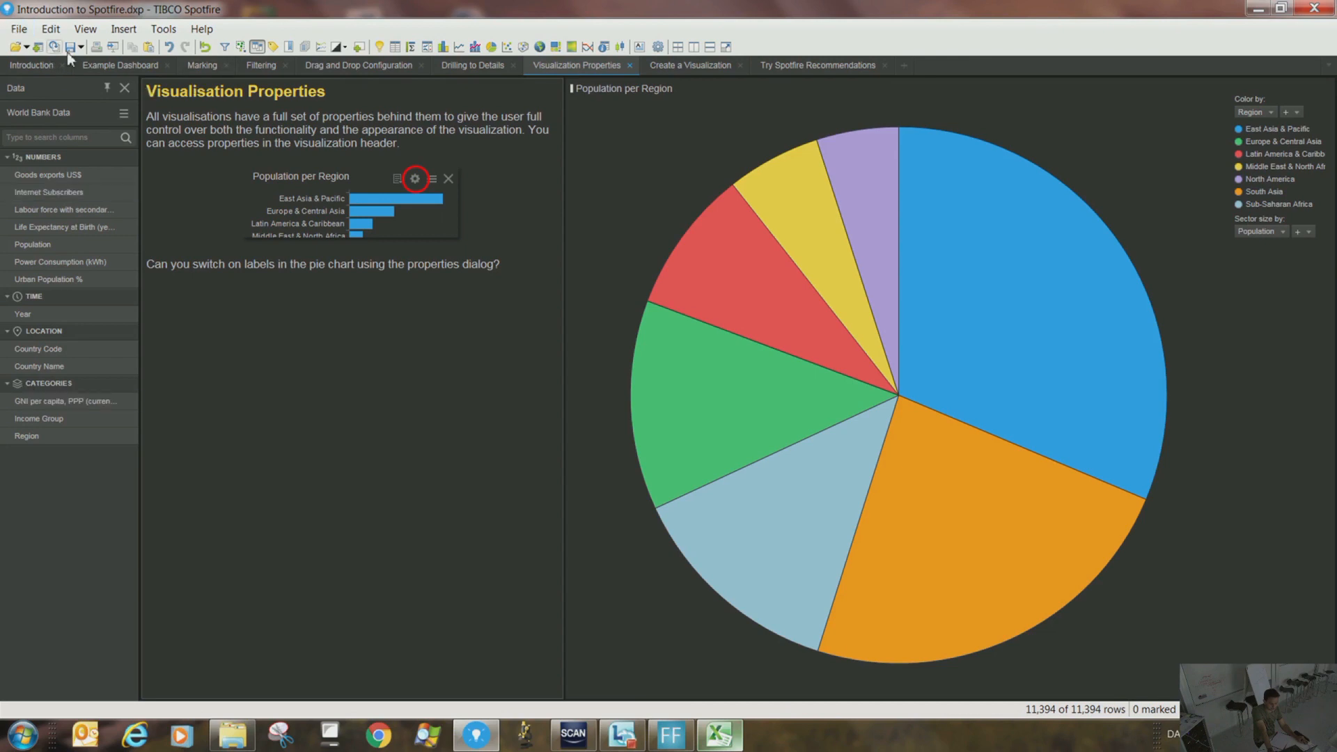
Close the Introduction to Spotfire analysis without saving its changes, and open the Foci_Data folder in File Explorer
click(19, 29)
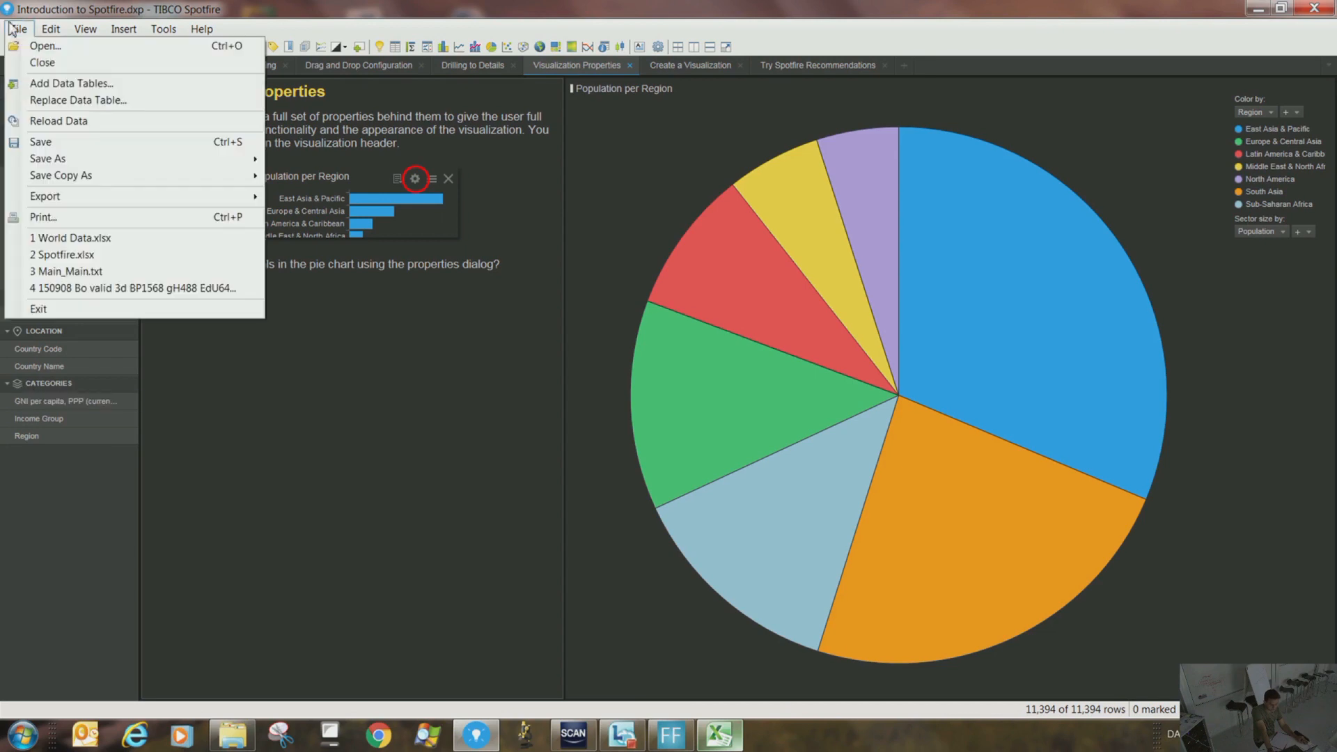
click(44, 64)
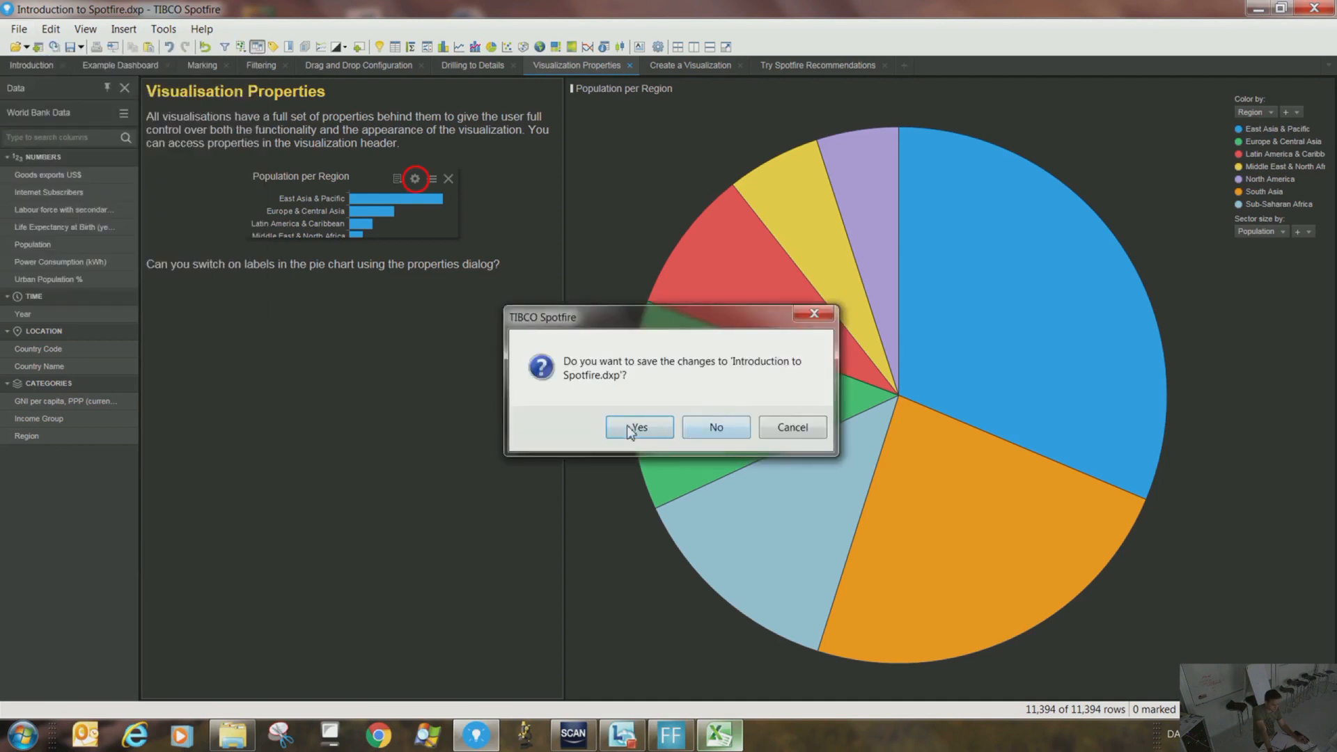
click(740, 429)
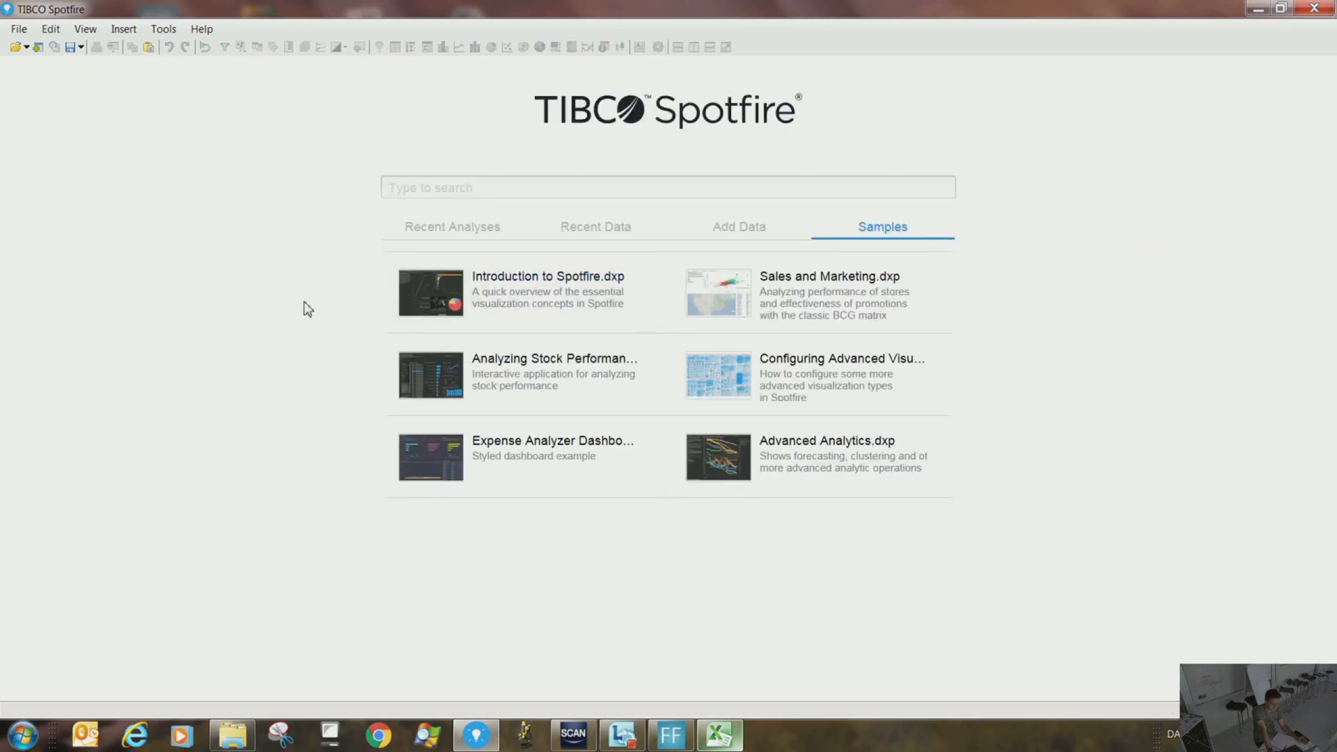
click(232, 735)
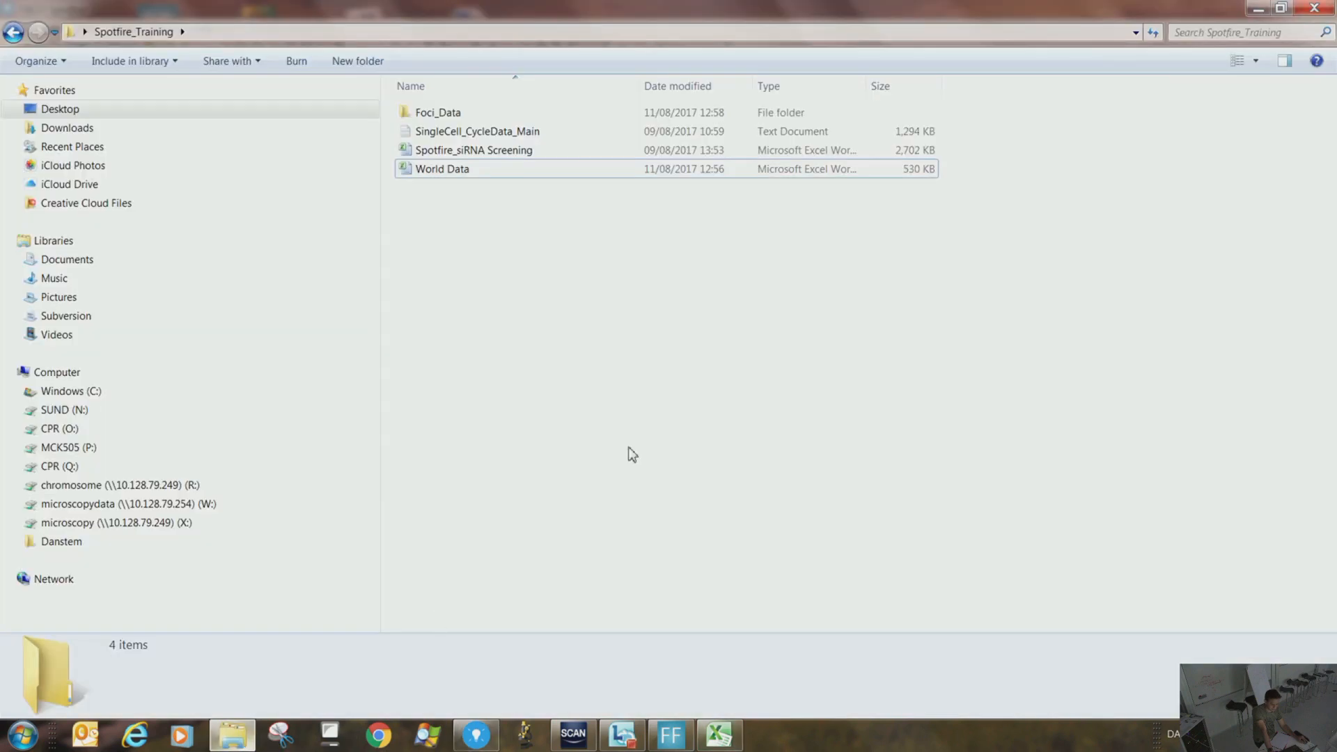
double_click(427, 112)
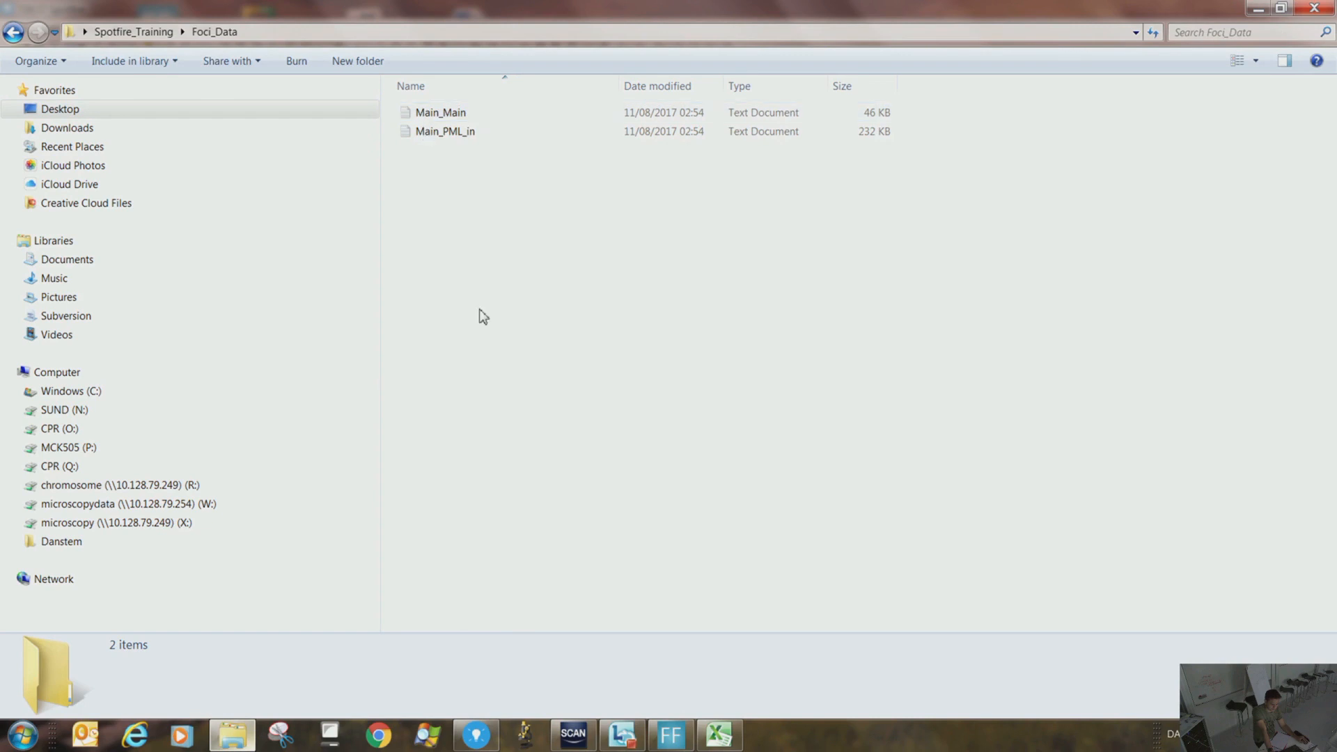
Switch to scanR Analysis and examine the outlined nucleus and its segmented PML bodies up close in the image view
click(570, 733)
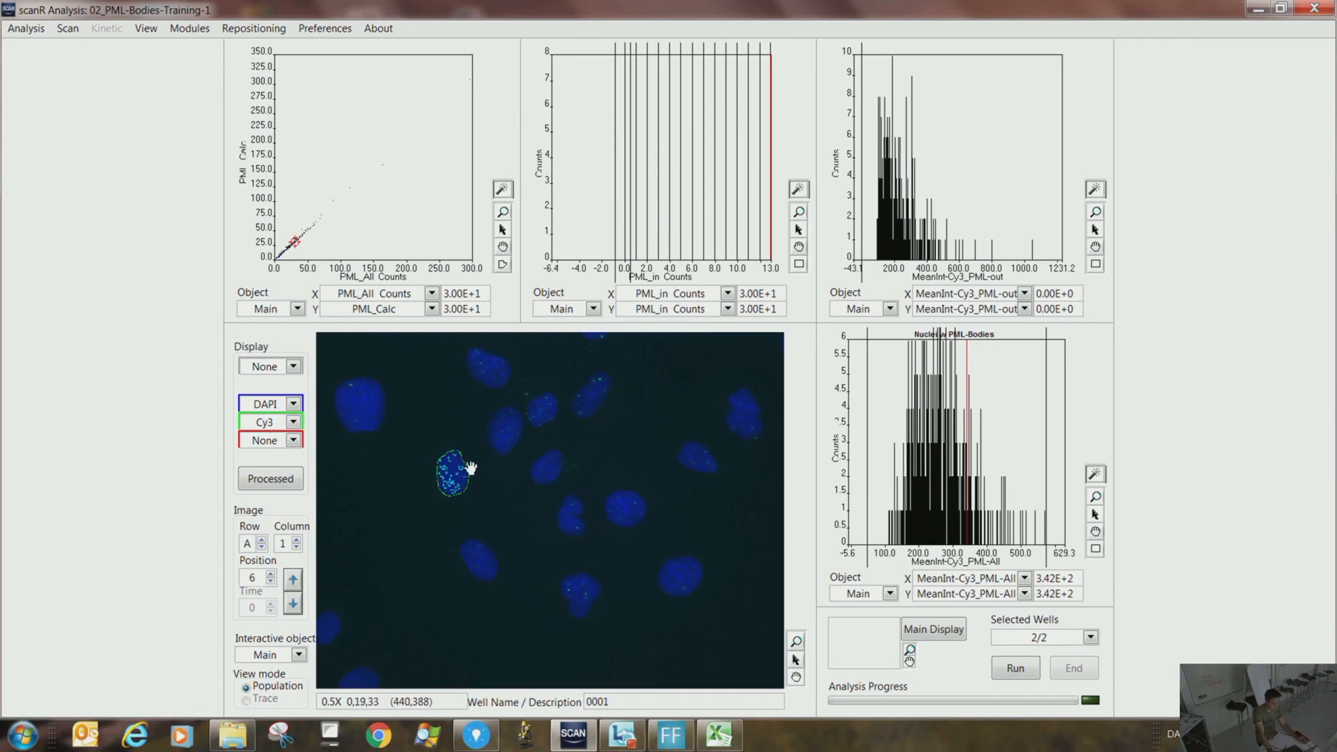
scroll(440, 482, up, 3)
scroll(576, 417, down, 1)
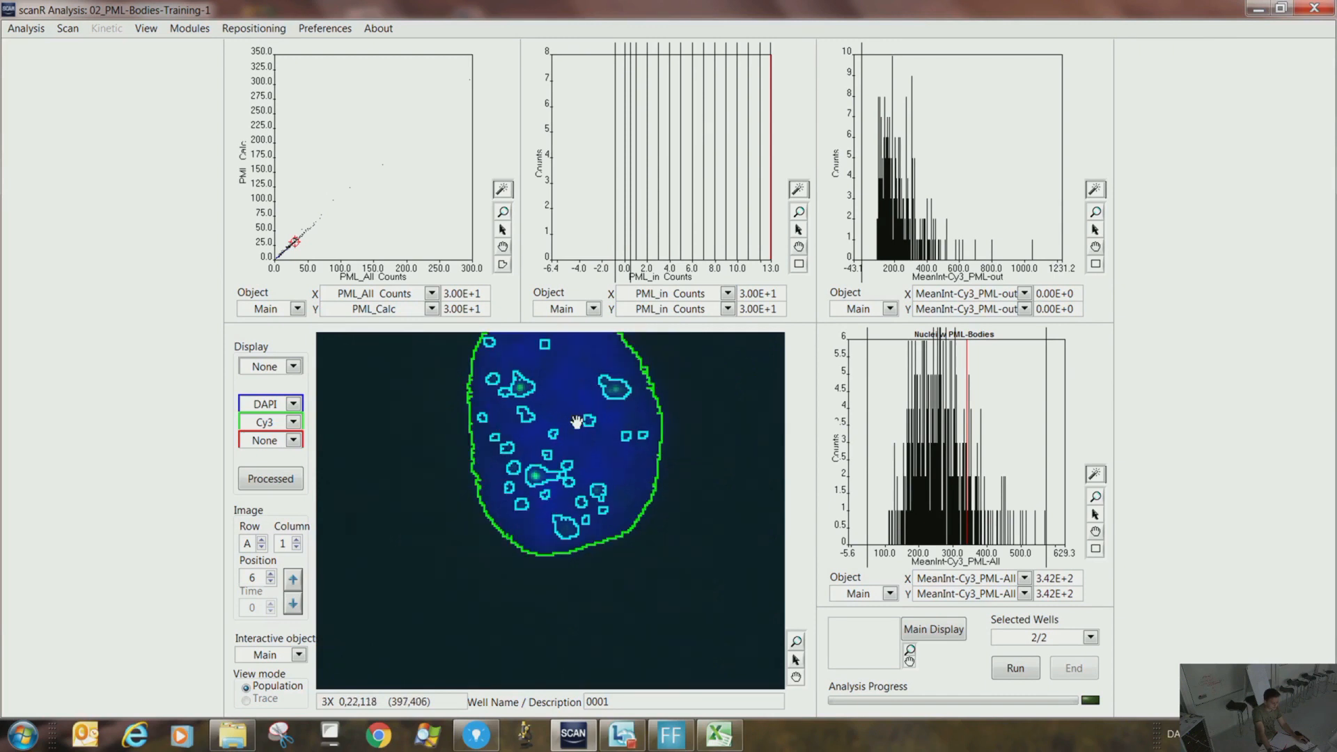
drag(588, 418, 587, 507)
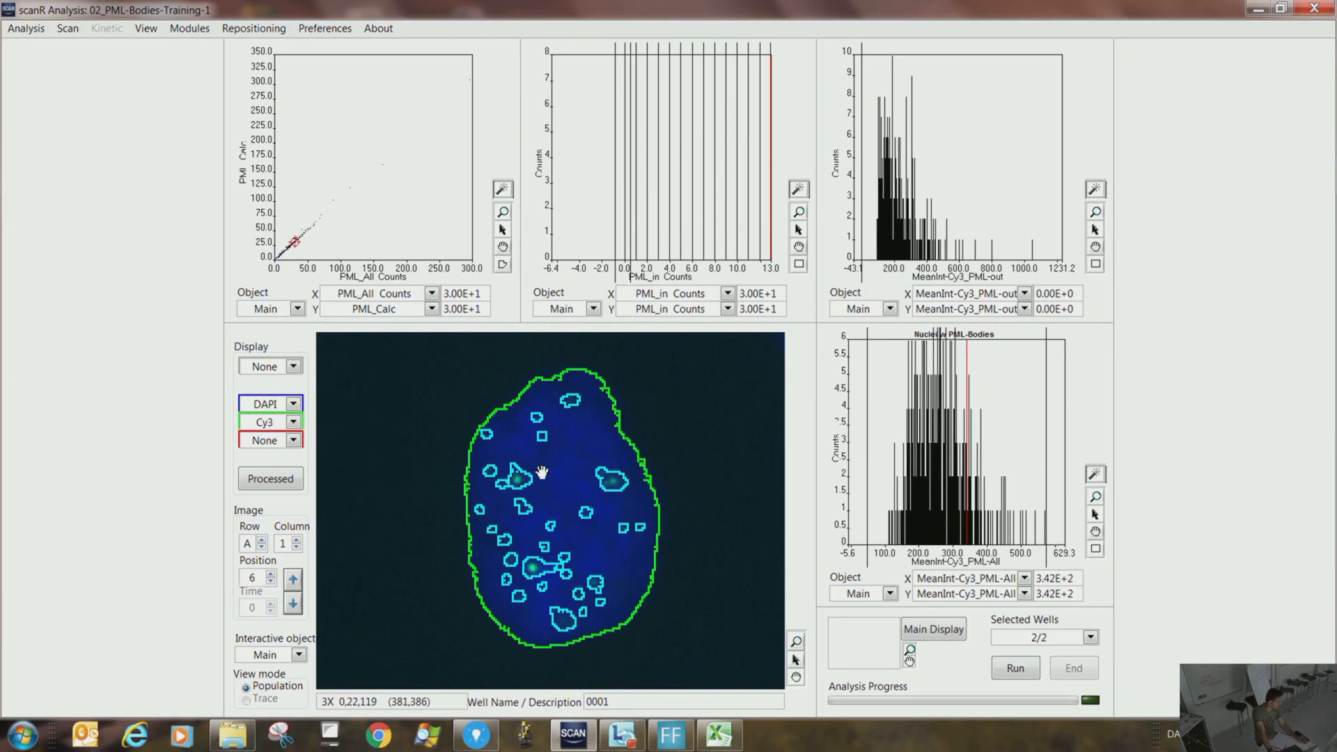
scroll(557, 475, down, 3)
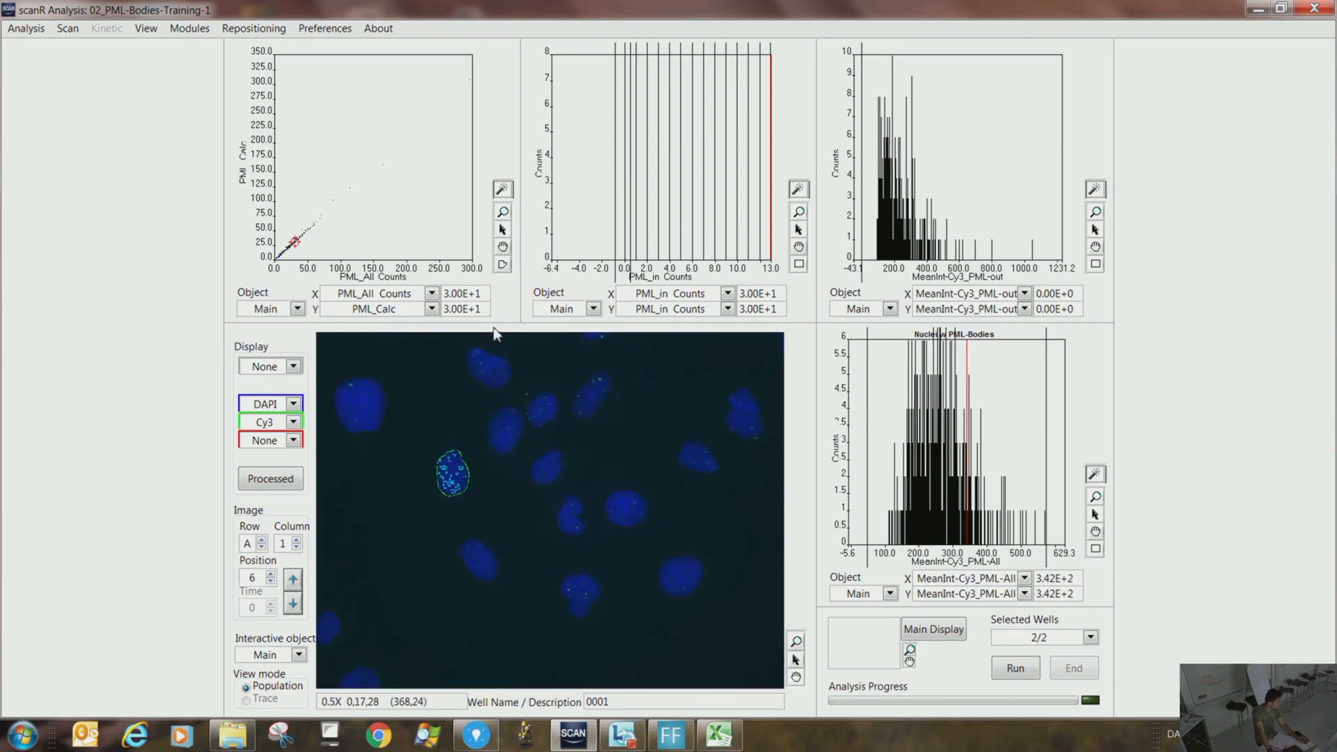
Review the full list of measured parameters in the Assay Settings, and close the dialog
click(142, 29)
click(26, 28)
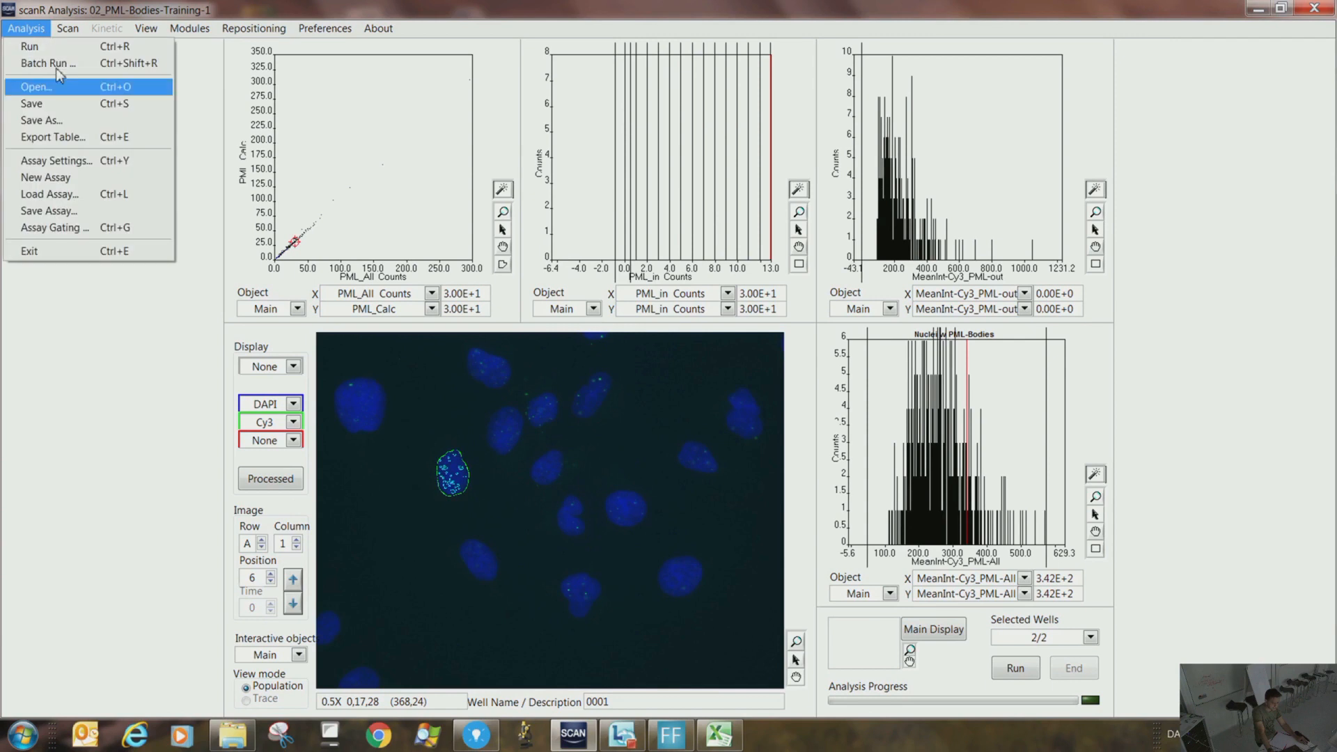
click(78, 162)
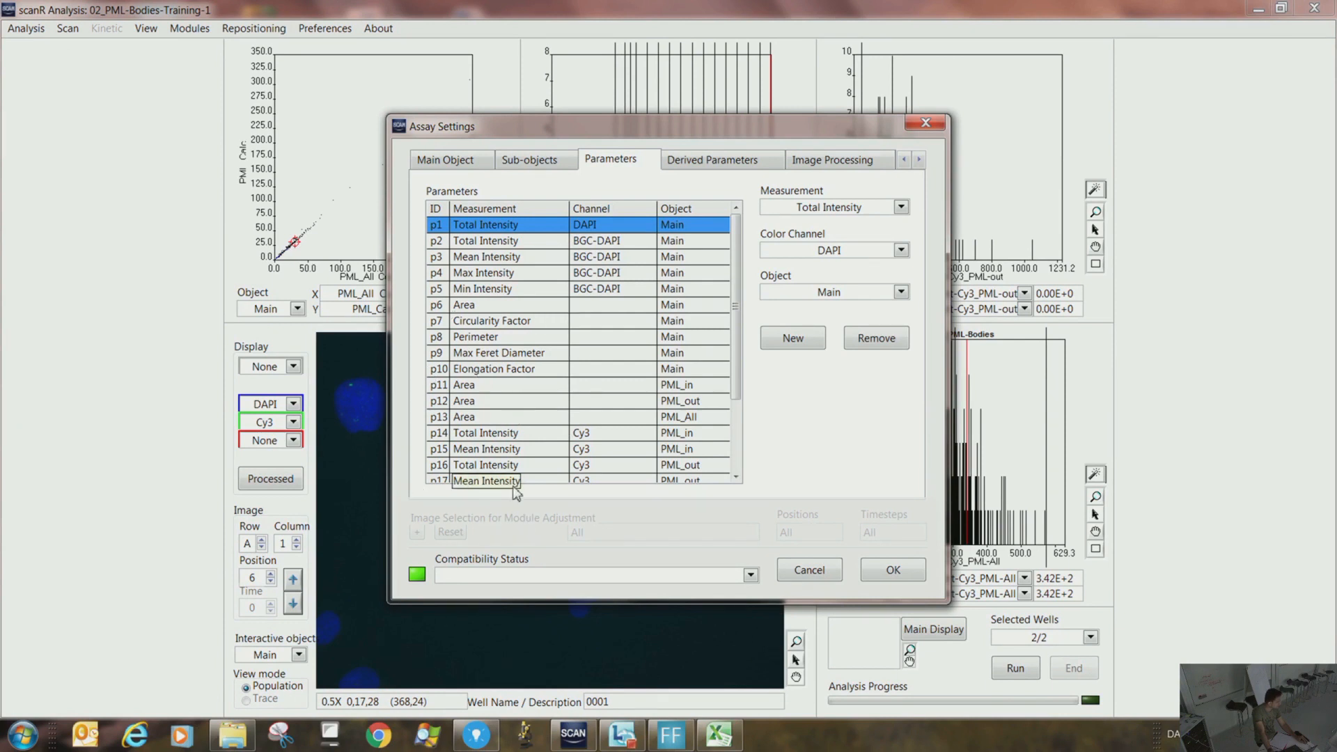
scroll(583, 421, down, 2)
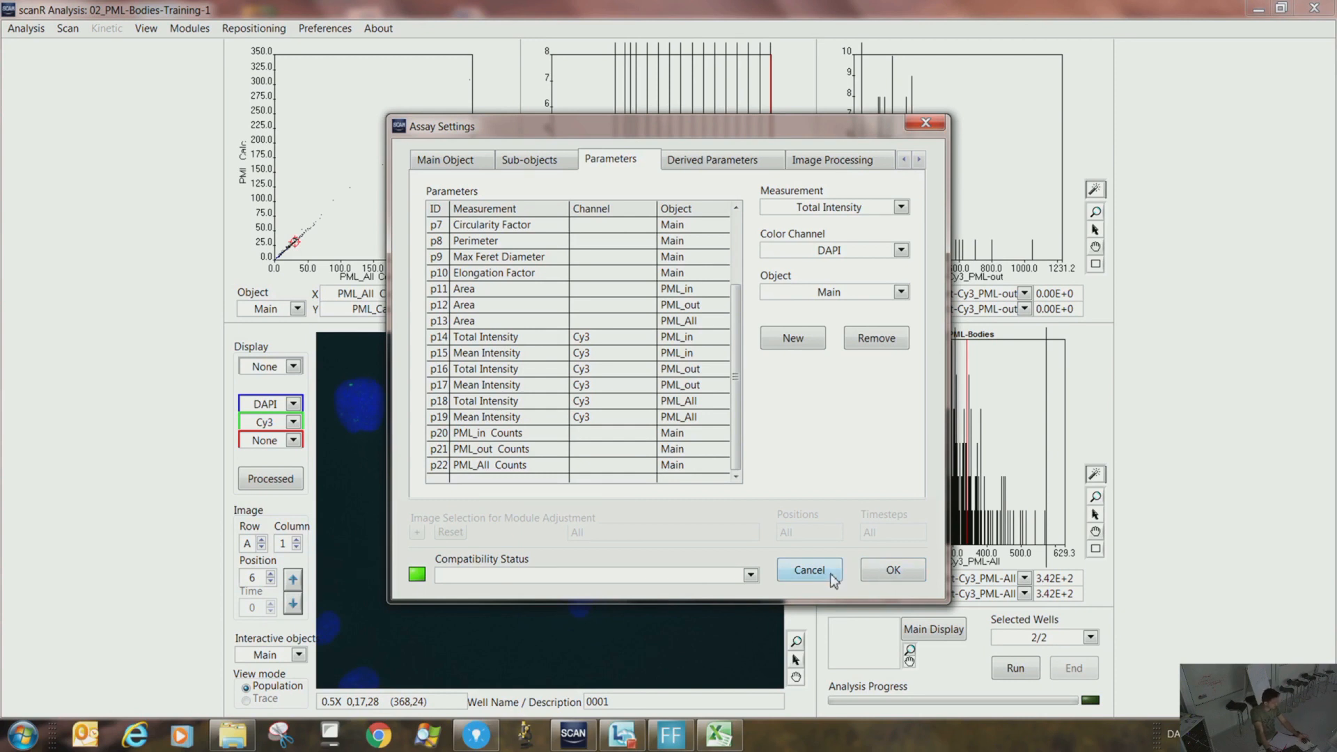
click(864, 572)
Show the Export Table dialog for the 02_PML-Bodies folder and close it
click(25, 28)
click(64, 139)
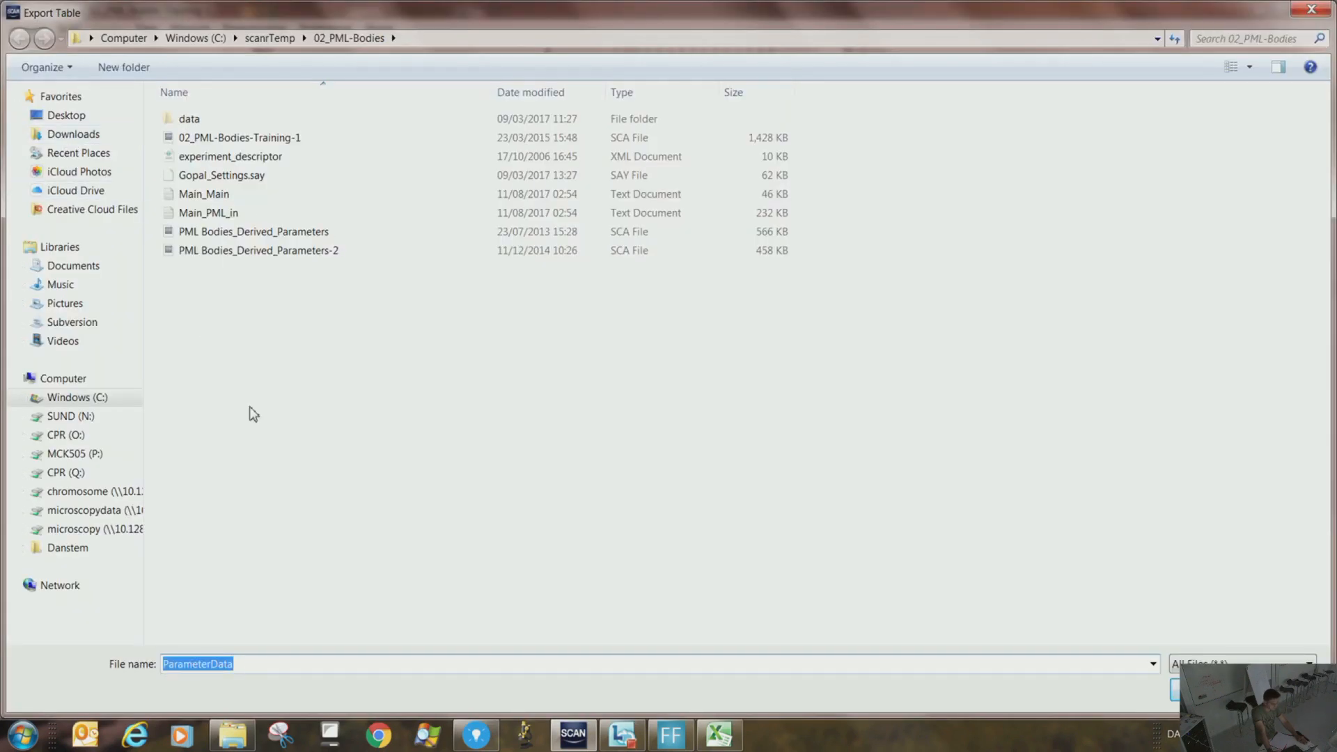
click(1201, 690)
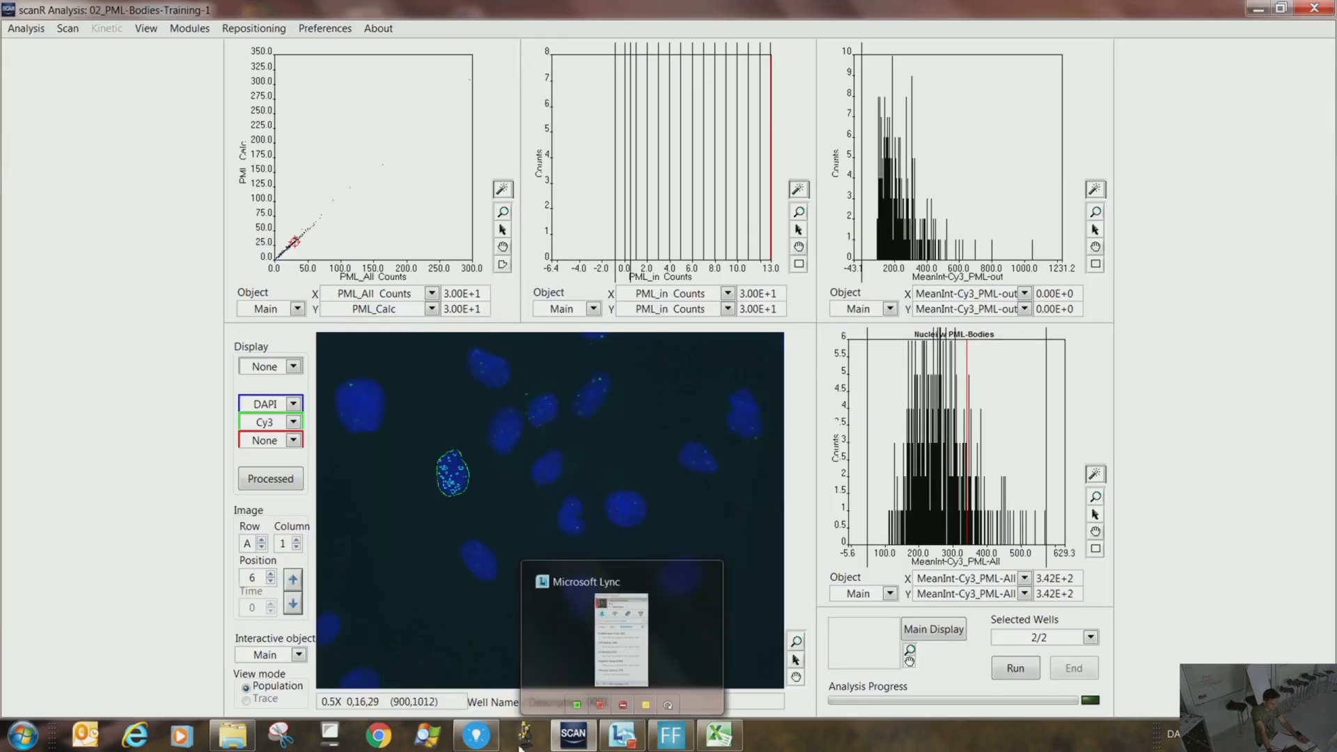
Return to the Foci_Data folder and point out the Main_Main and Main_PML_in text files, leaving Main_Main selected
click(232, 735)
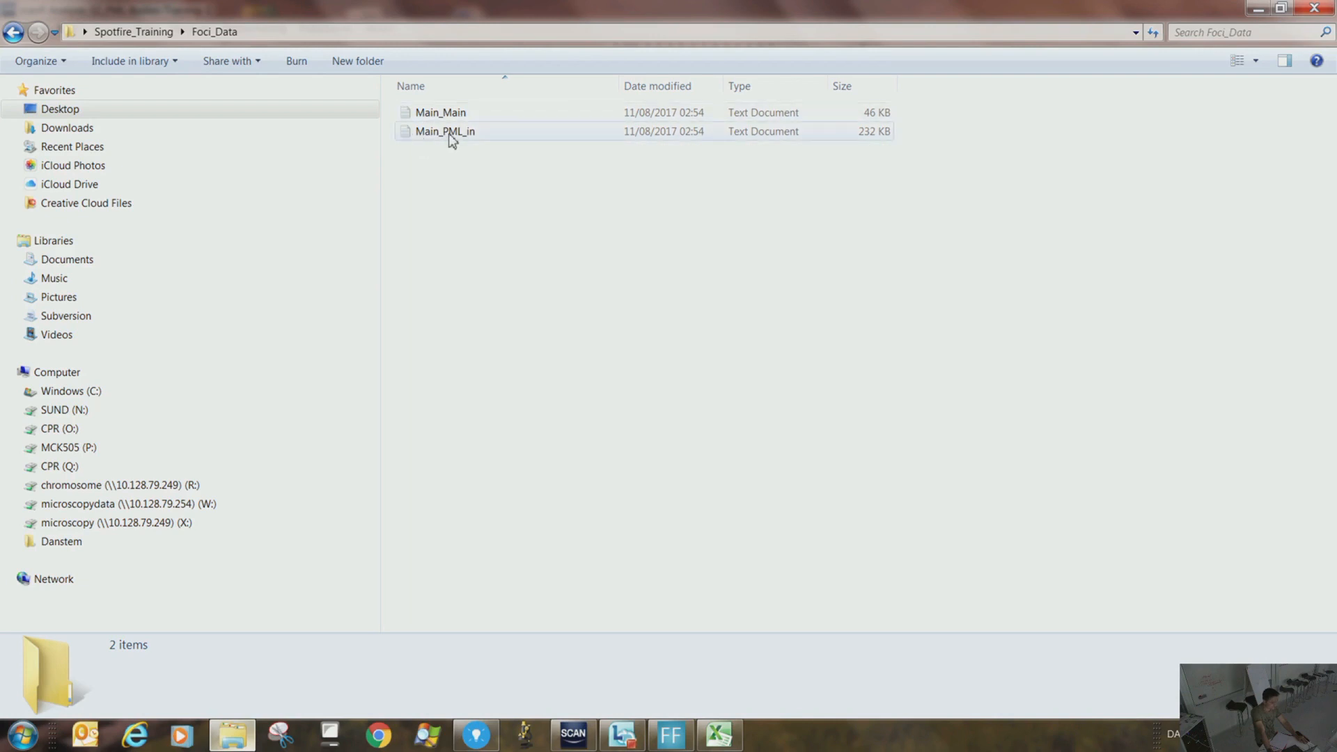
click(482, 135)
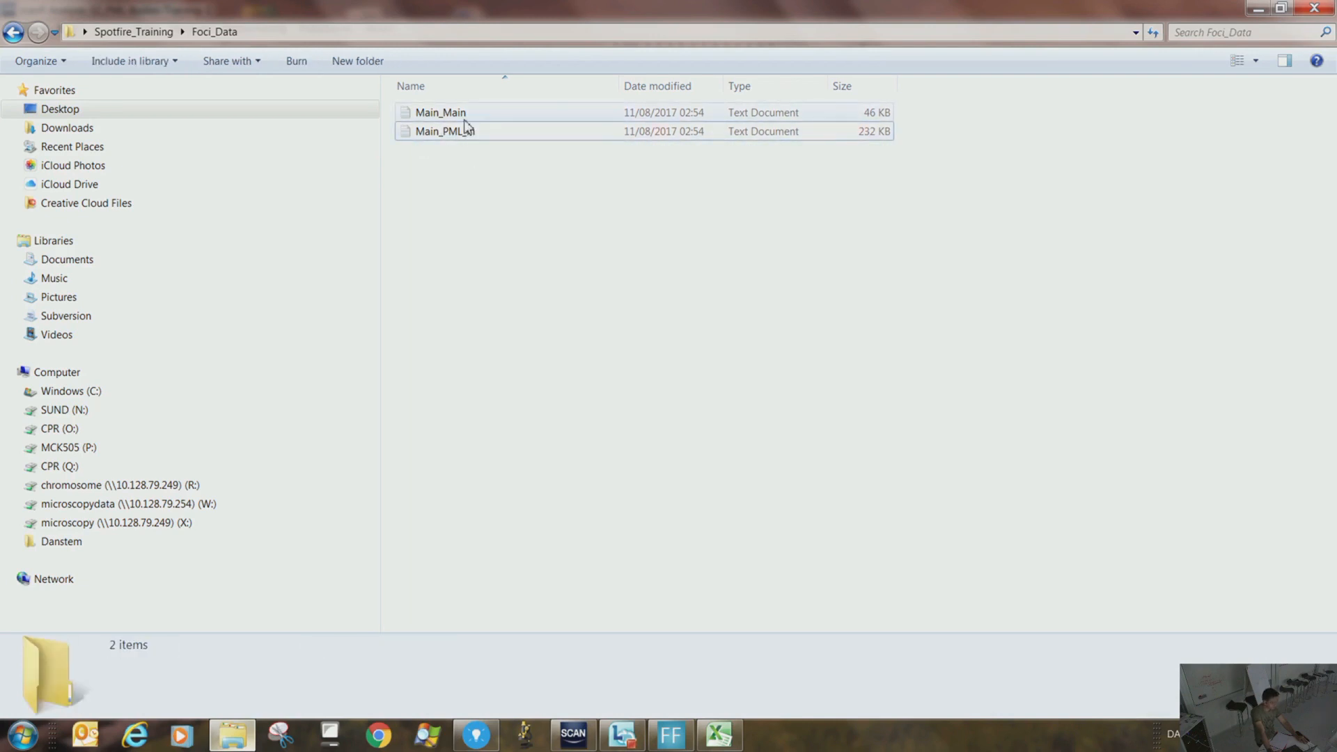
click(464, 117)
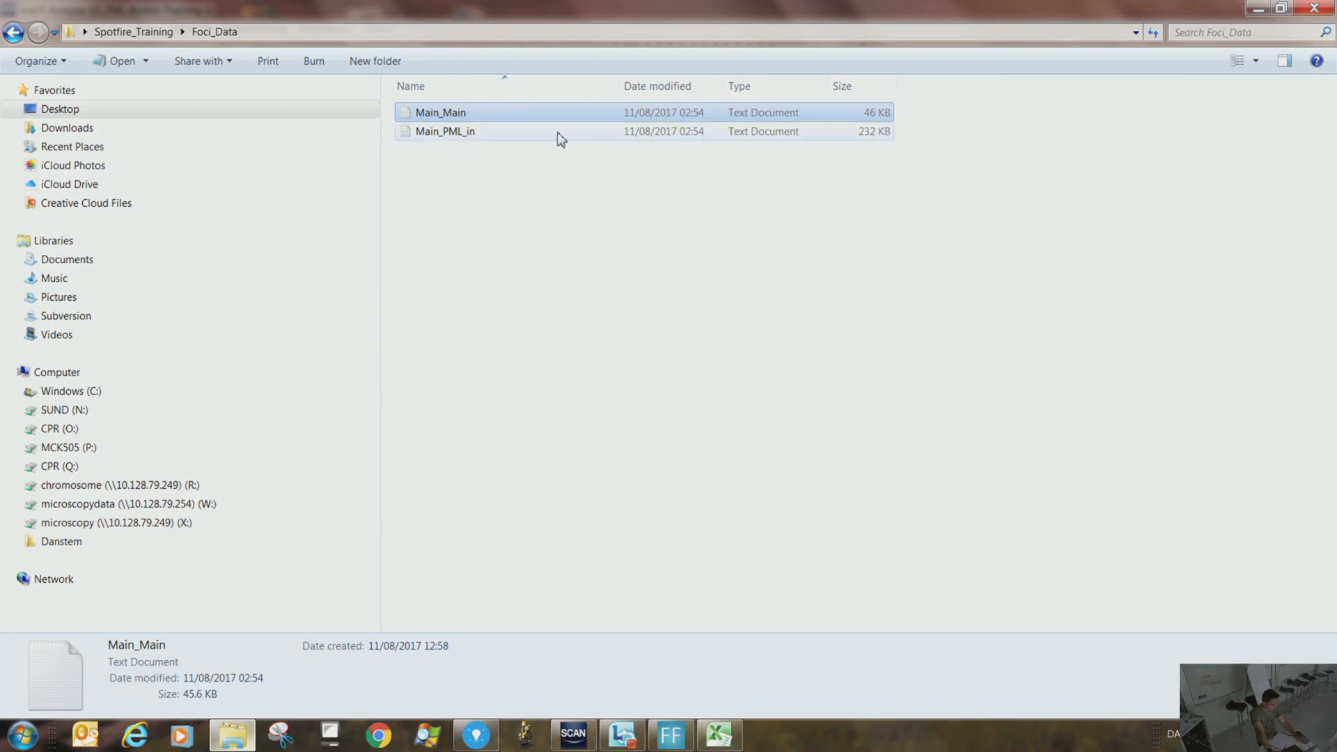
click(452, 140)
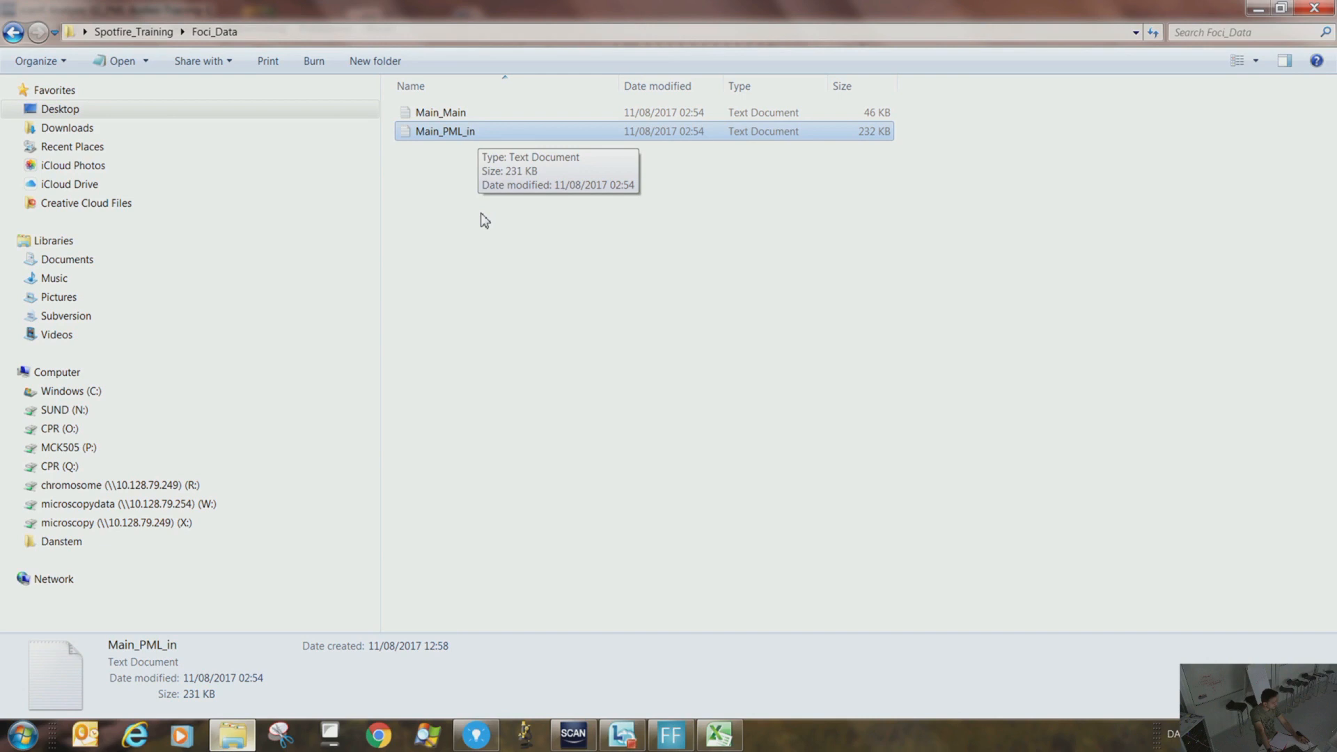
click(513, 239)
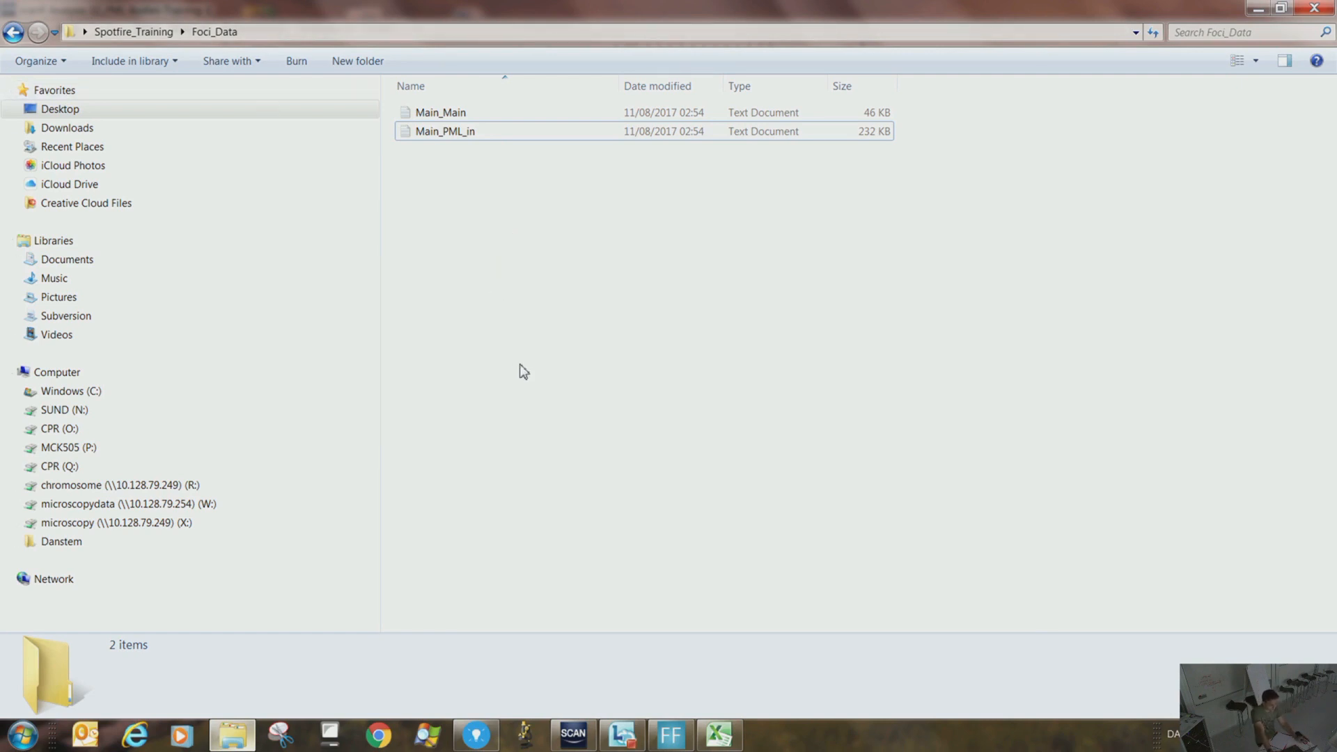
drag(915, 100, 862, 161)
click(764, 380)
click(461, 119)
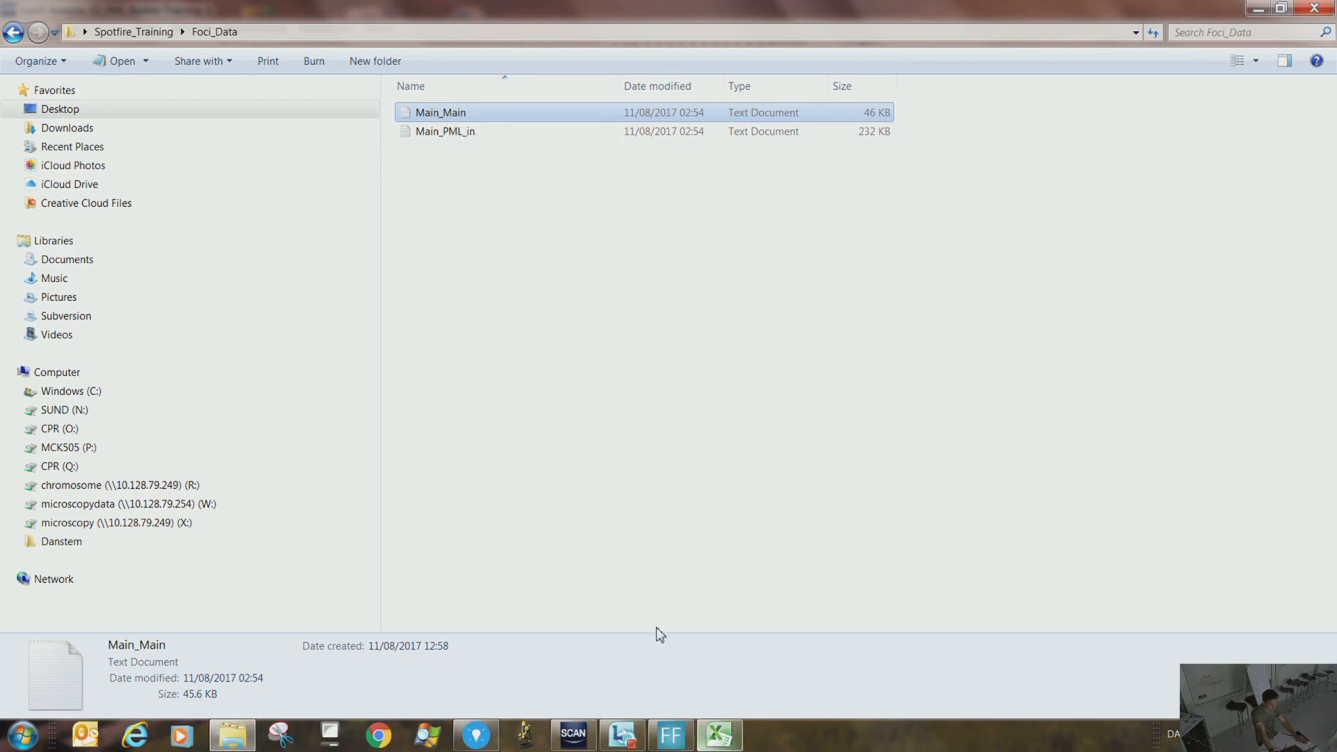
Switch to Spotfire, shrink its window so the folder shows behind it, and load the Main_Main text file into it
click(477, 740)
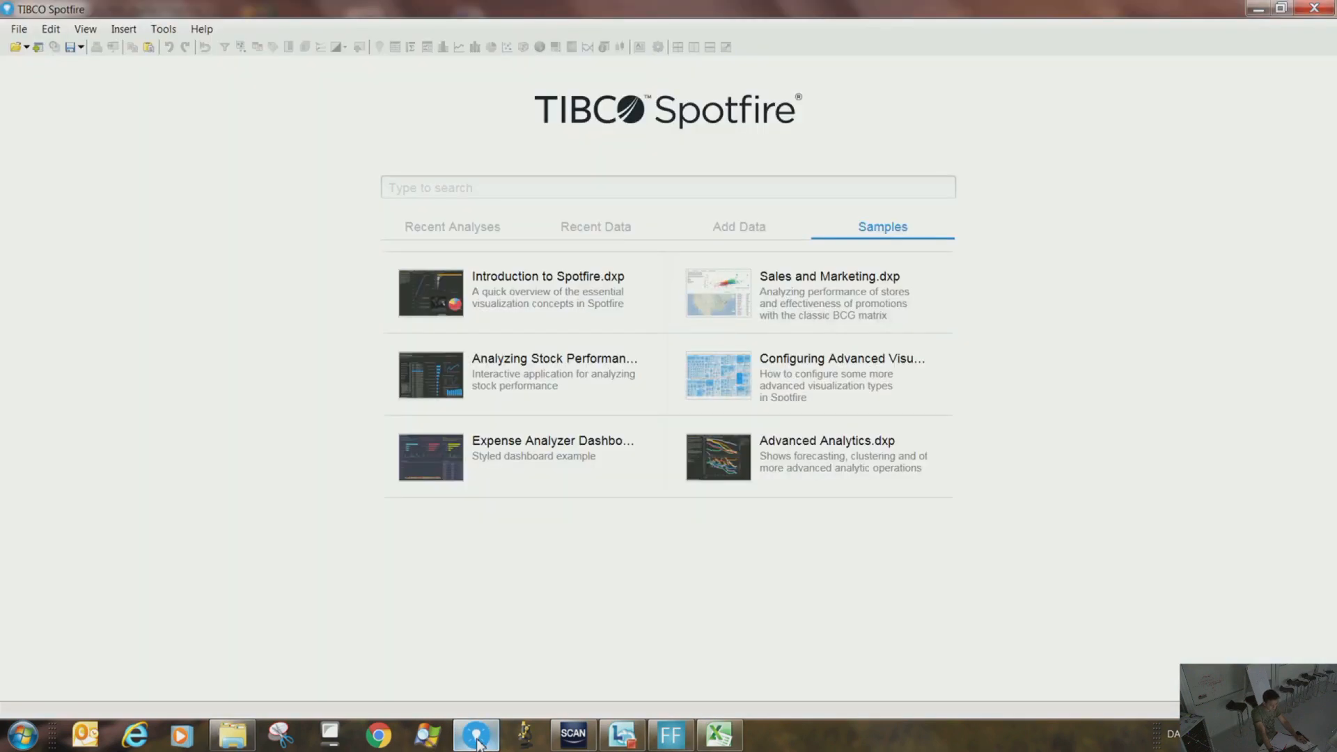
drag(381, 12, 671, 189)
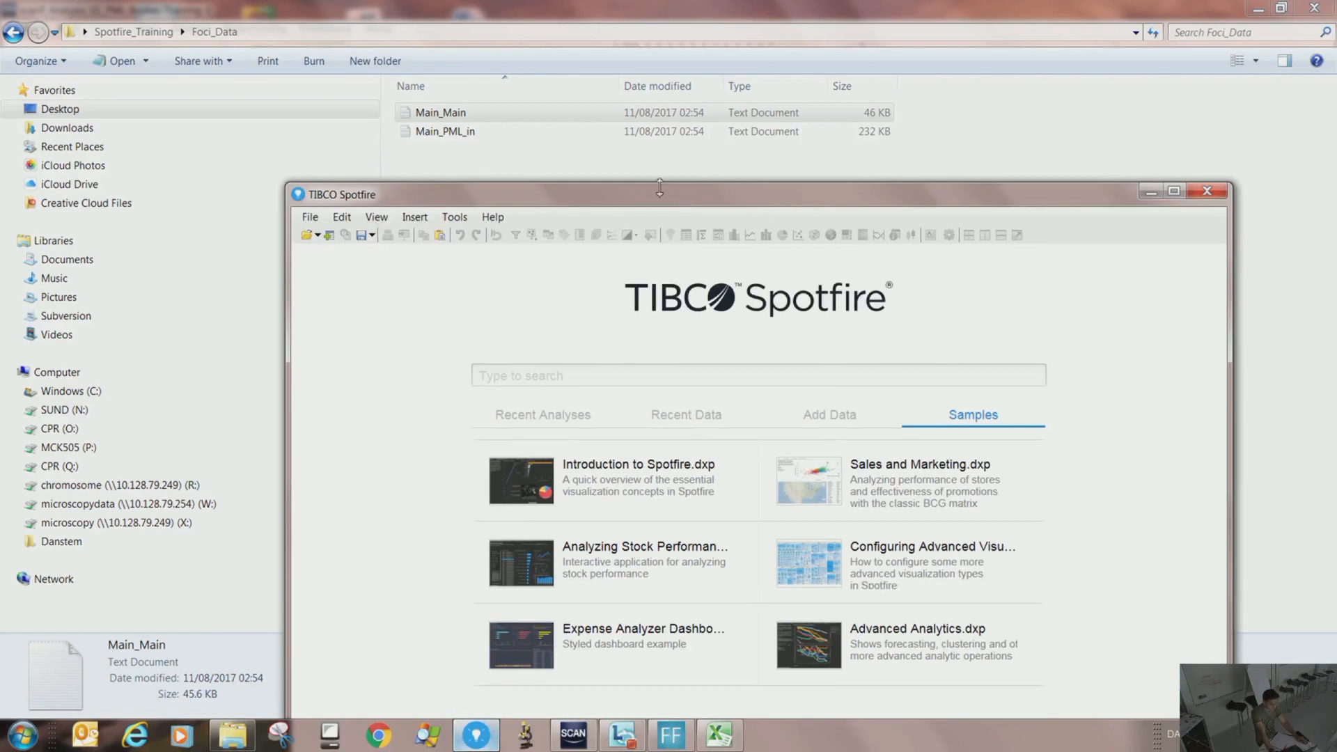
click(453, 114)
drag(453, 117, 450, 496)
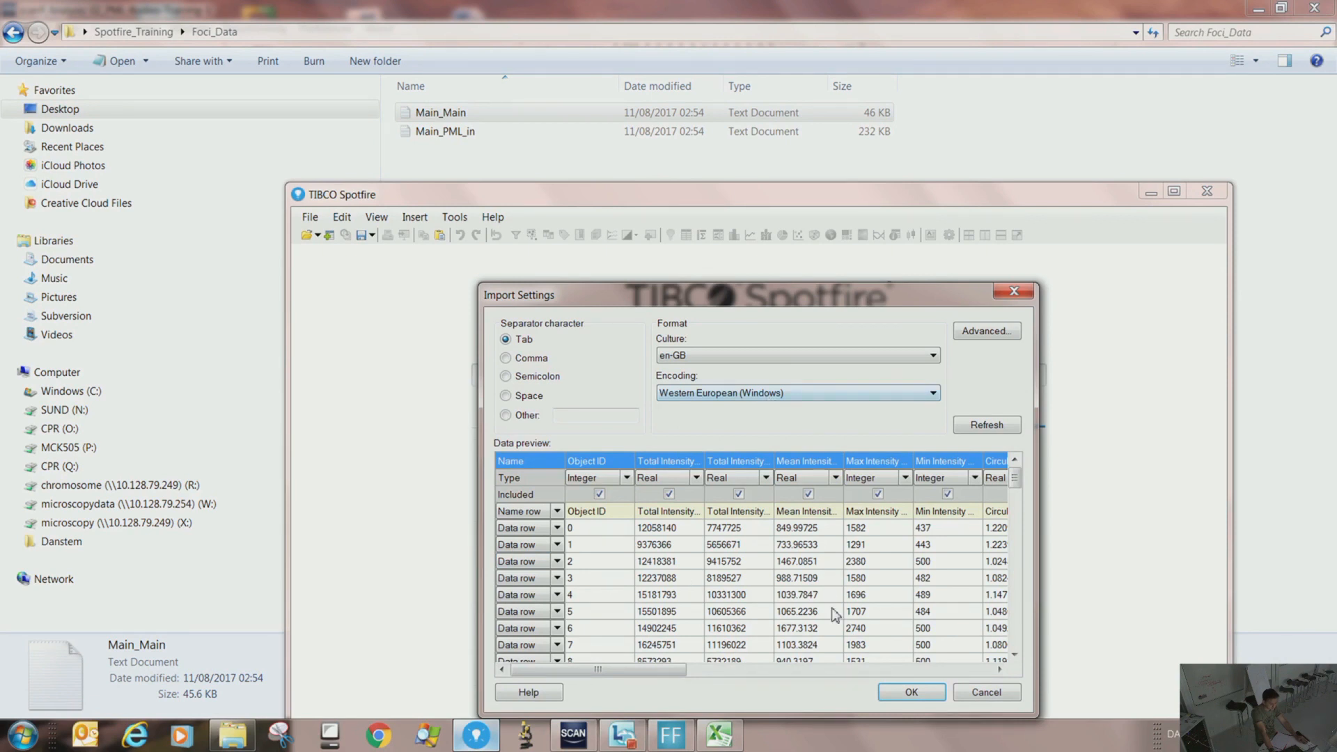
Enlarge the Import Settings preview, import Main_Main with the default settings, and maximize the Spotfire window
drag(778, 288, 686, 175)
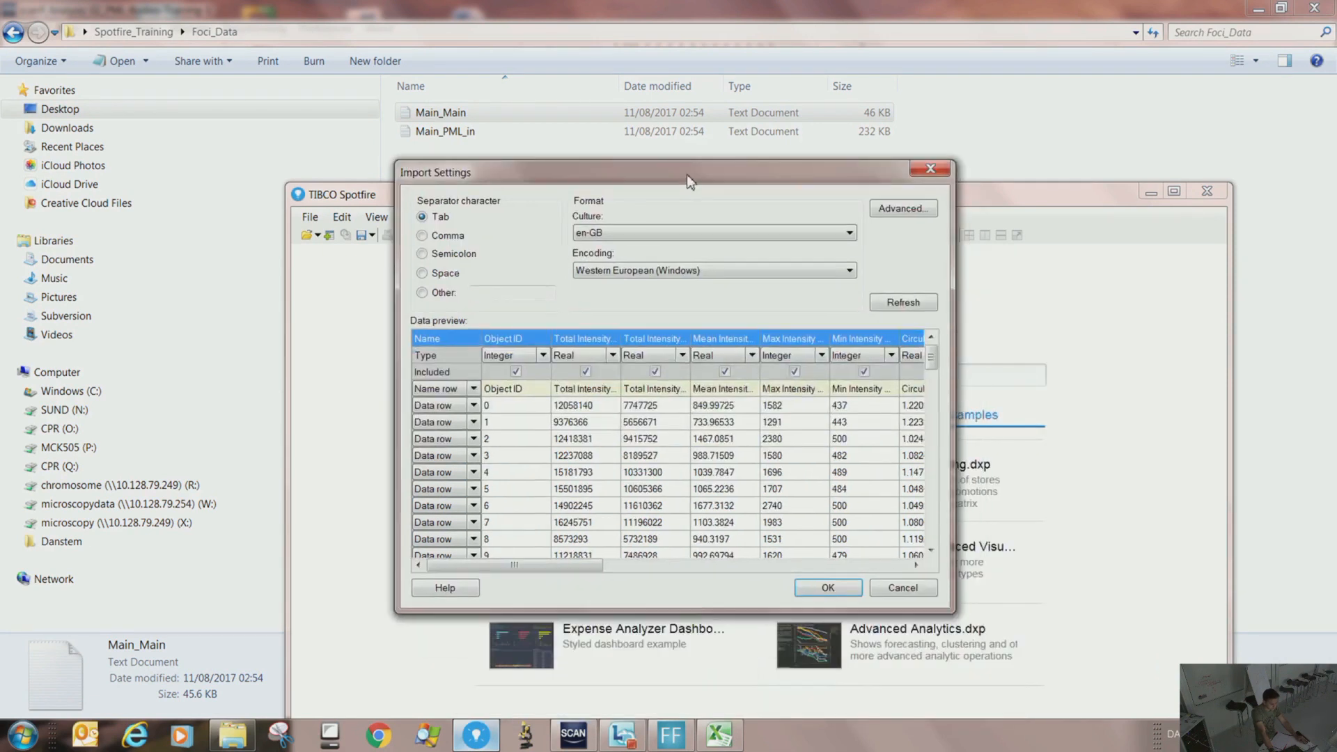
drag(954, 614, 1212, 676)
drag(812, 635, 689, 623)
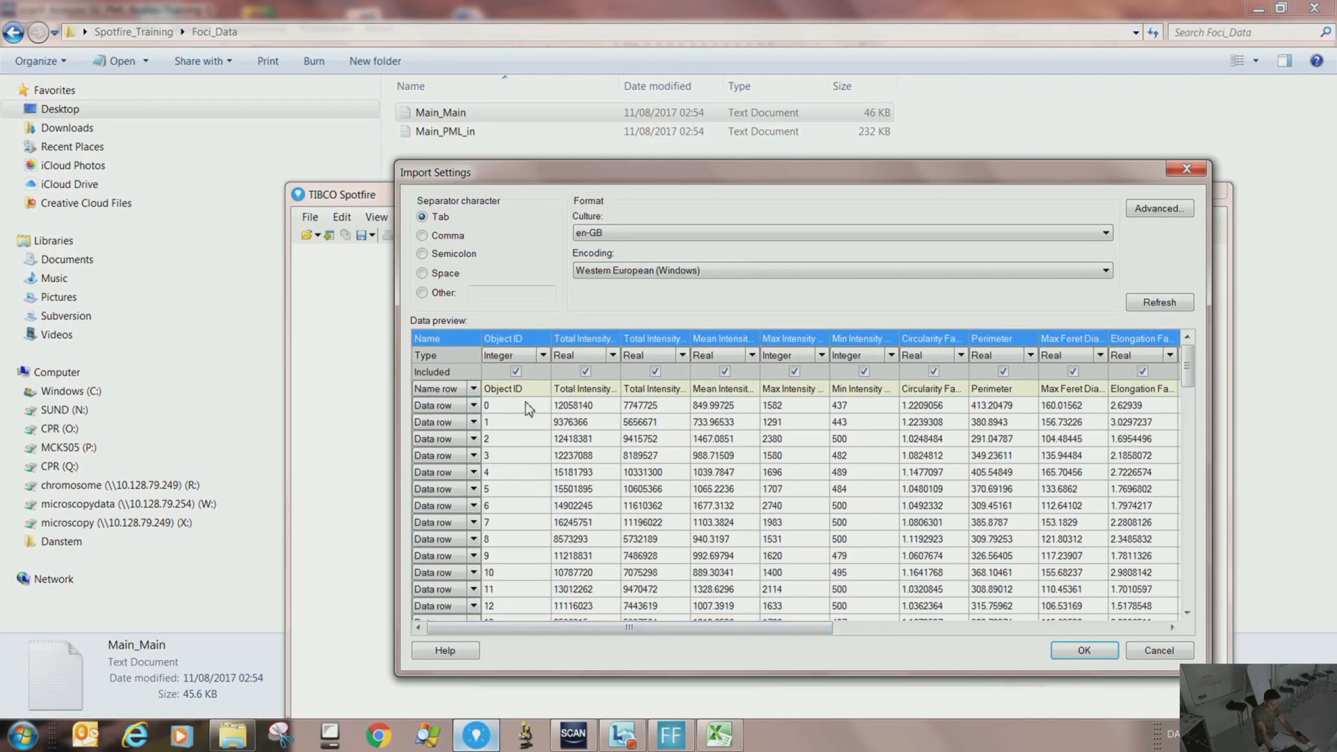
click(1088, 652)
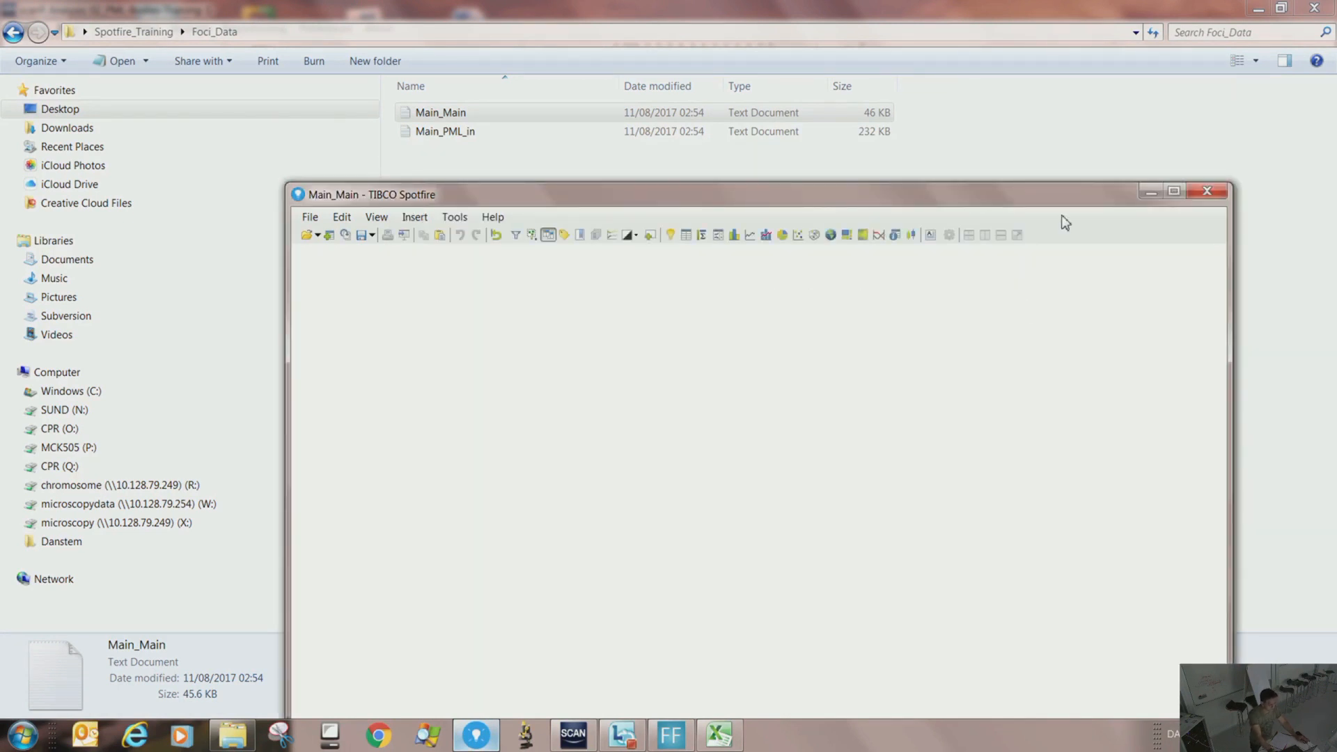
click(1174, 191)
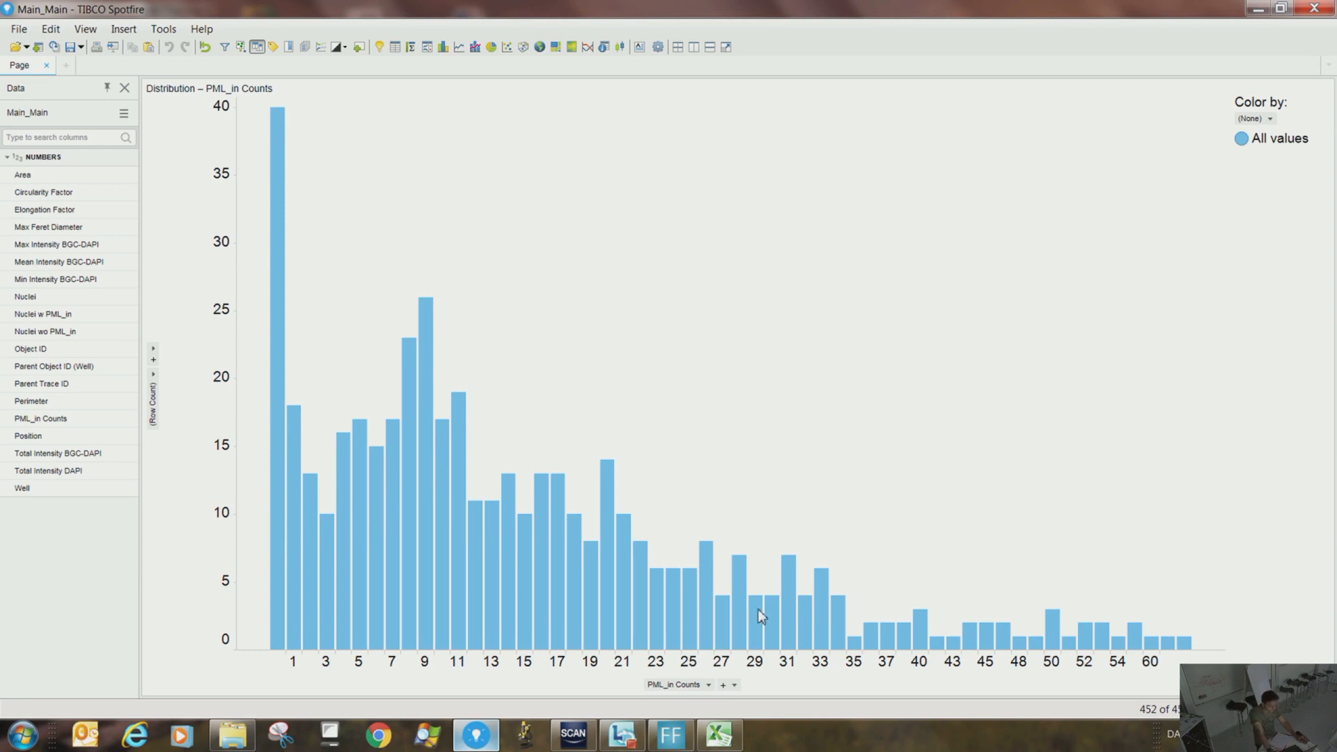
Set the bar chart's category axis to Well and check the row count of well 1
click(710, 686)
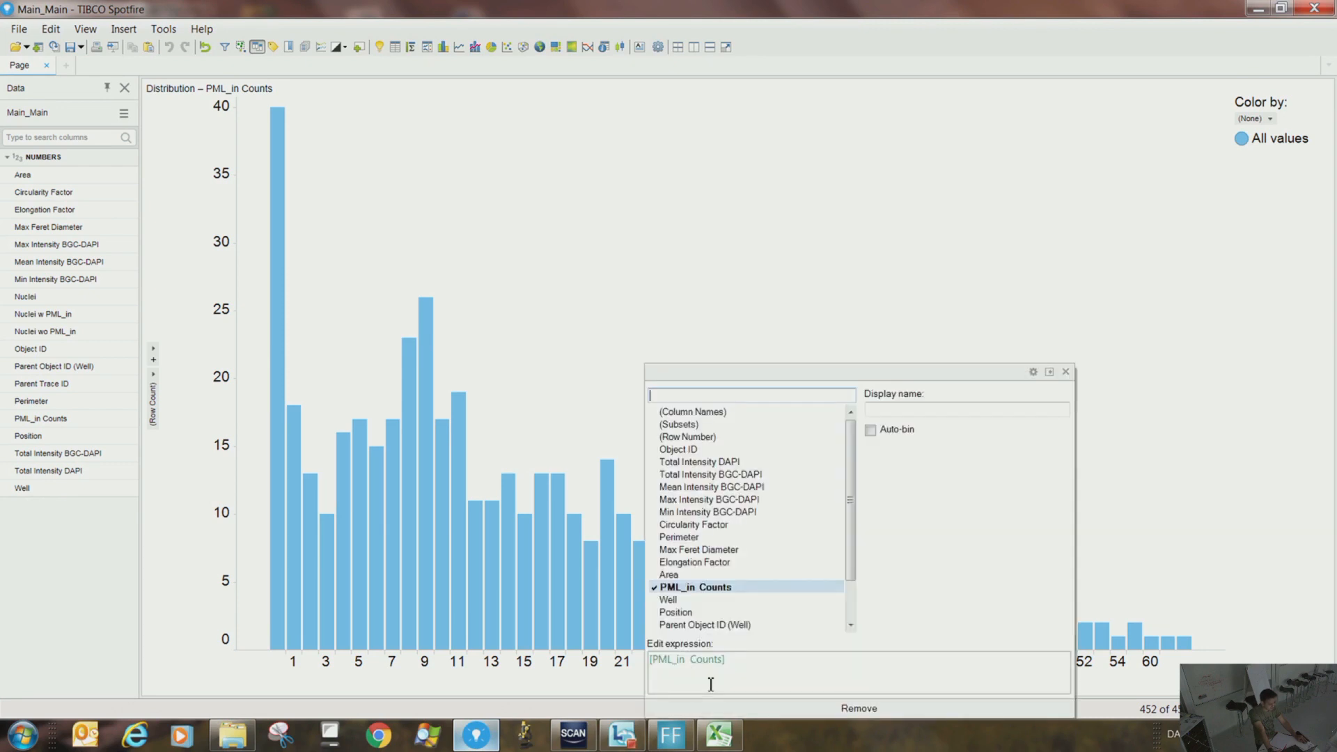
click(693, 602)
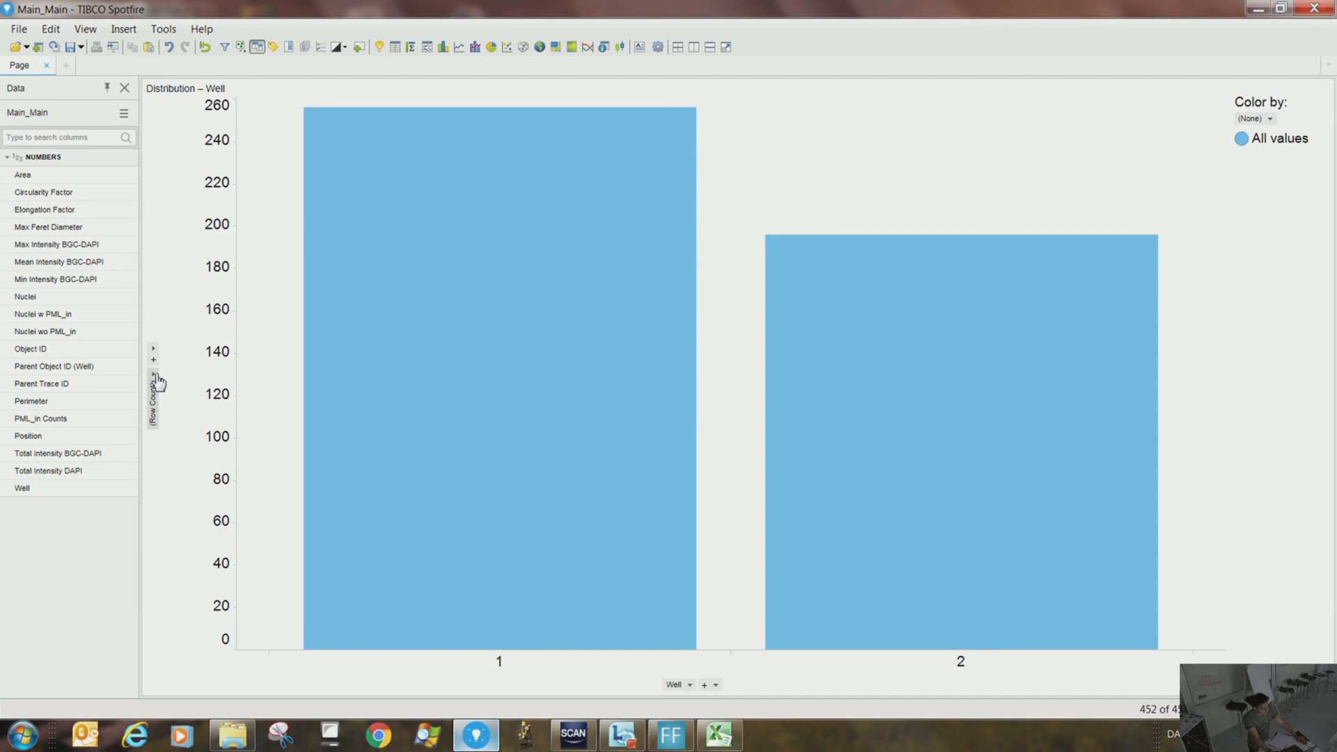
mouse_move(315, 122)
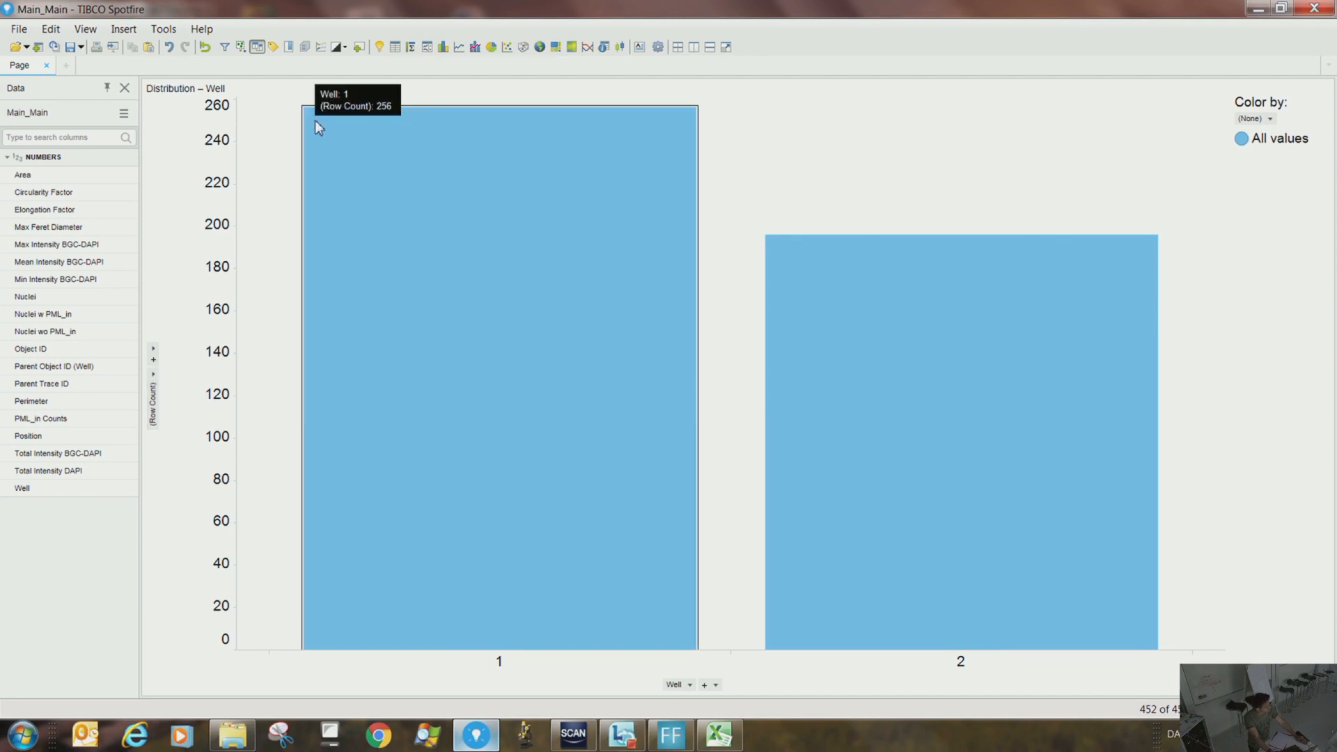
Add Position as a second column on the bar chart's category axis and inspect the first bar
click(706, 686)
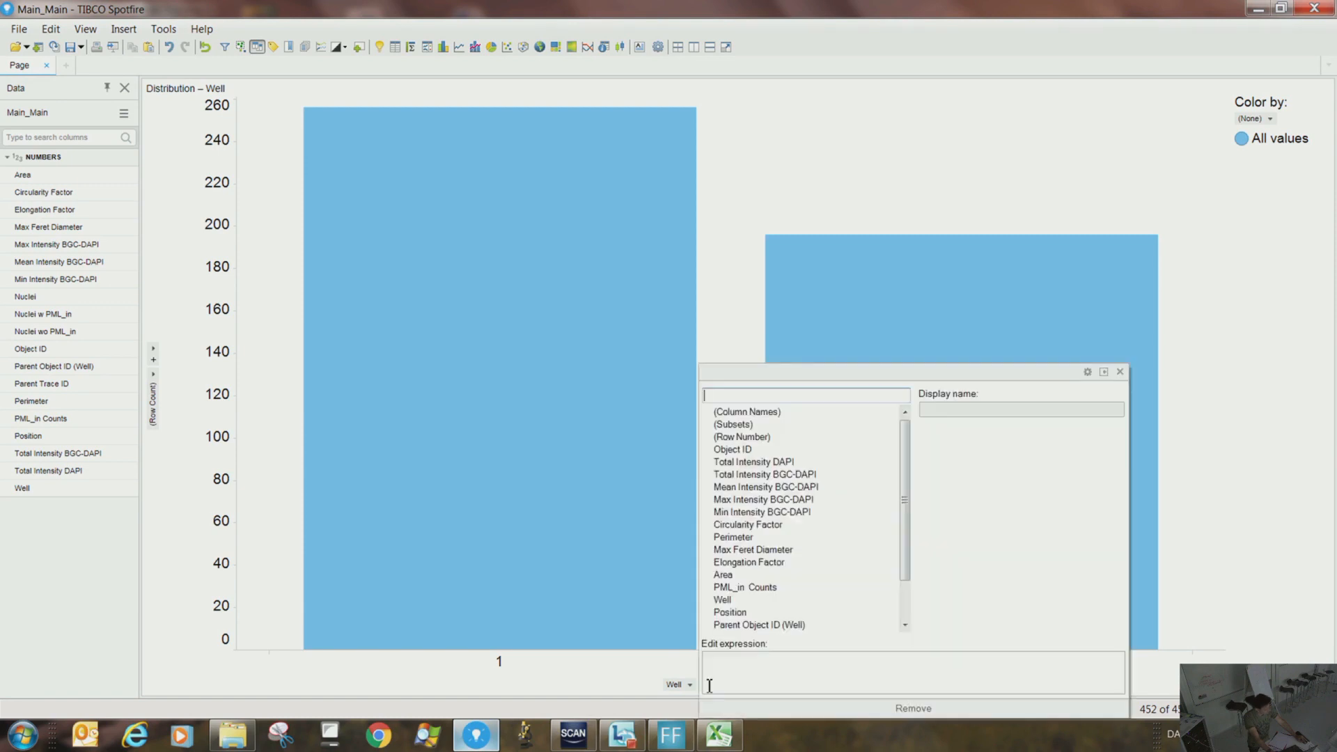
click(730, 613)
click(793, 282)
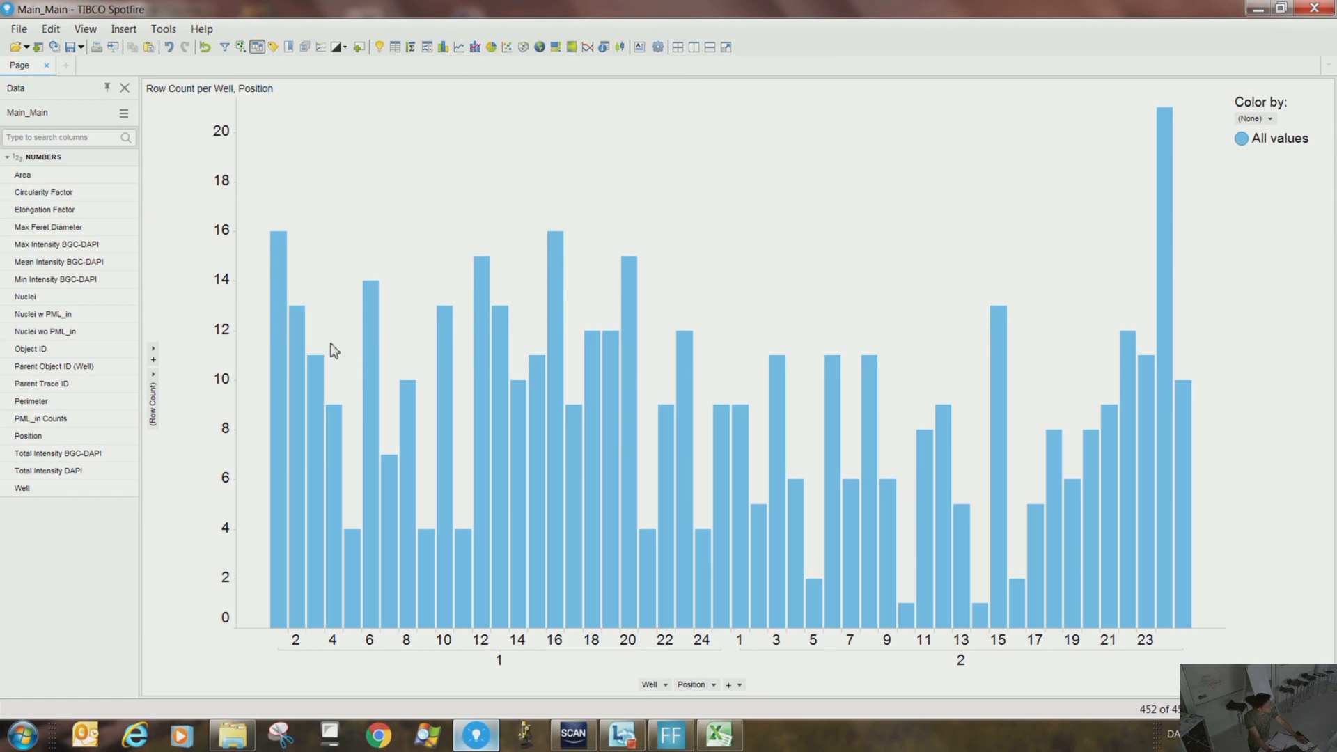
mouse_move(284, 242)
Color the bars by Well and close the column selector
click(1269, 119)
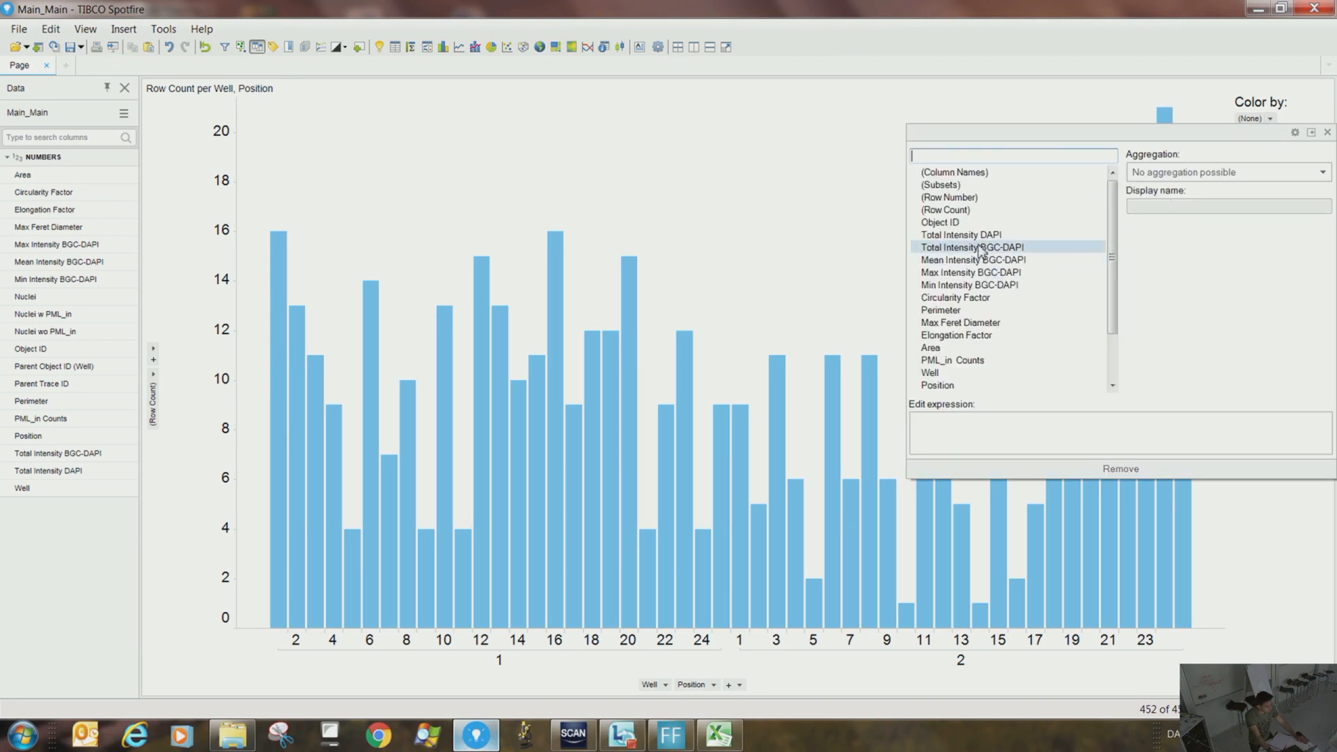
click(972, 375)
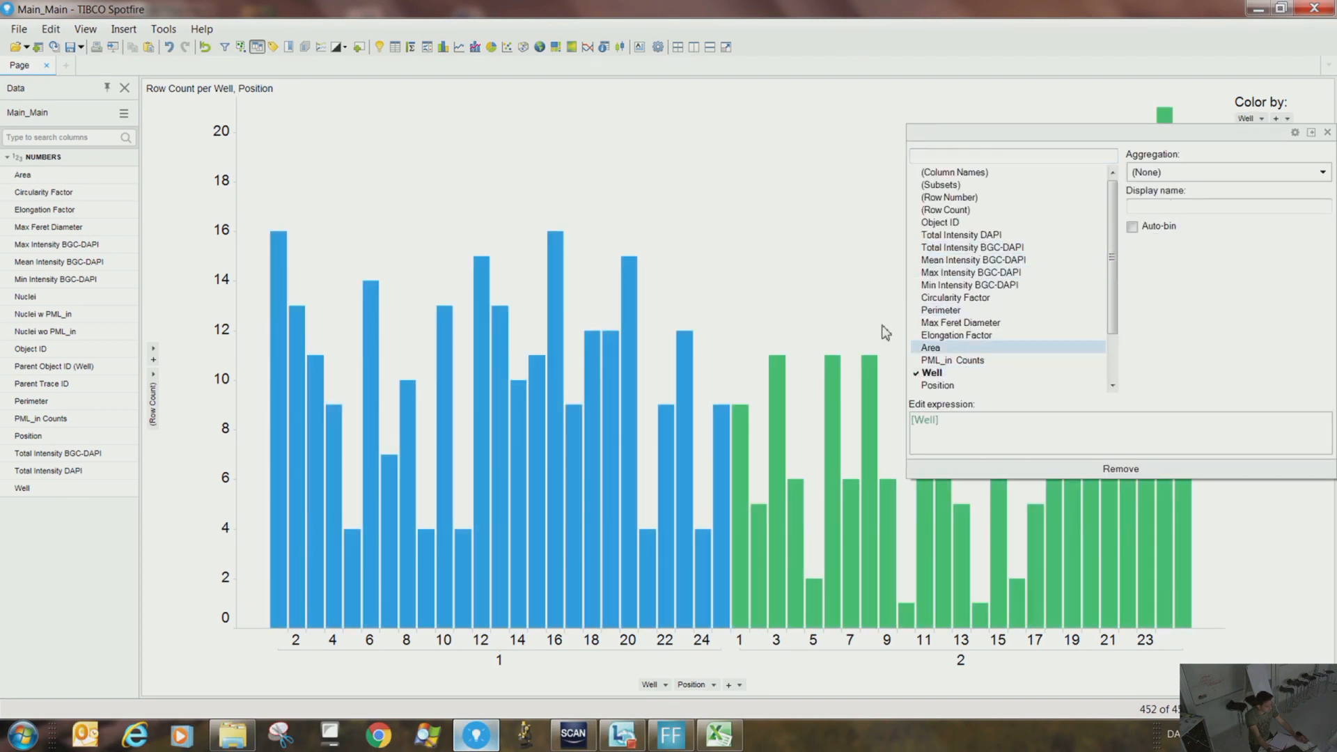
click(697, 214)
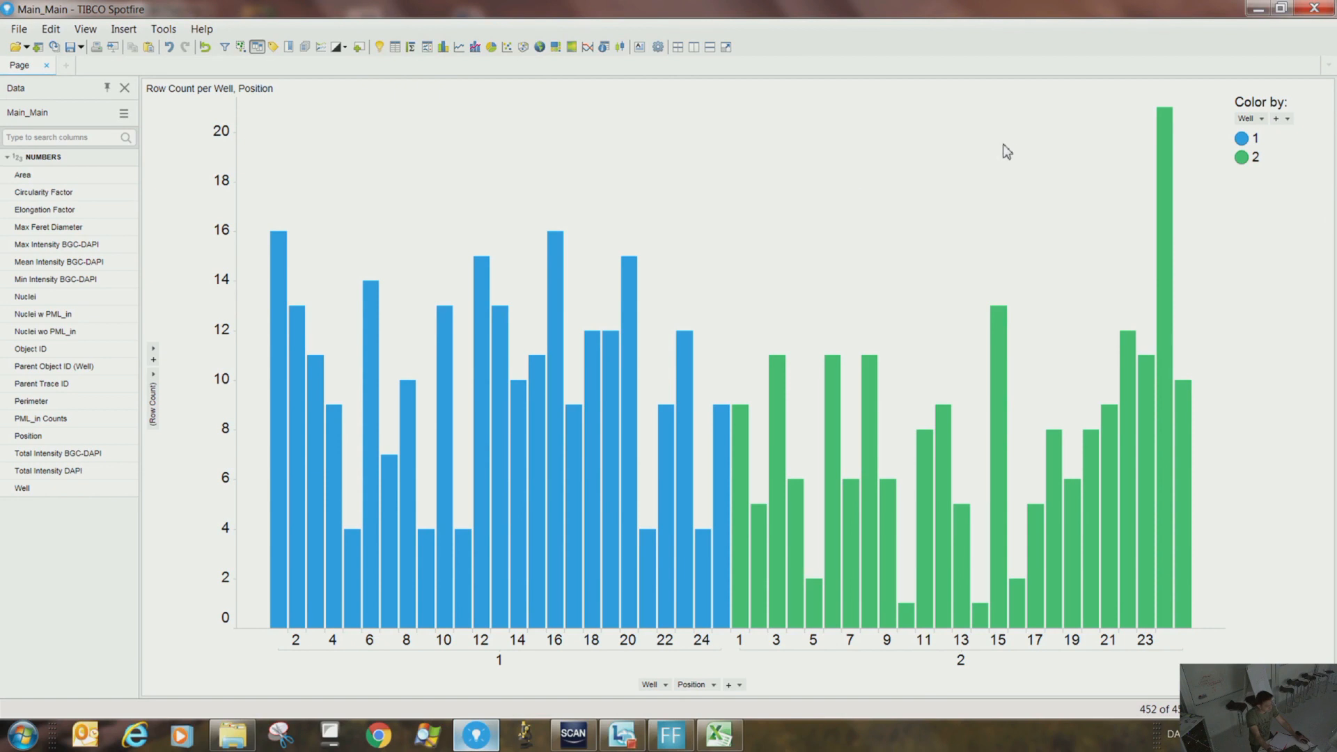
Try Max Intensity BGC-DAPI as a second color column, review its aggregation options, and remove it from the coloring
click(1277, 120)
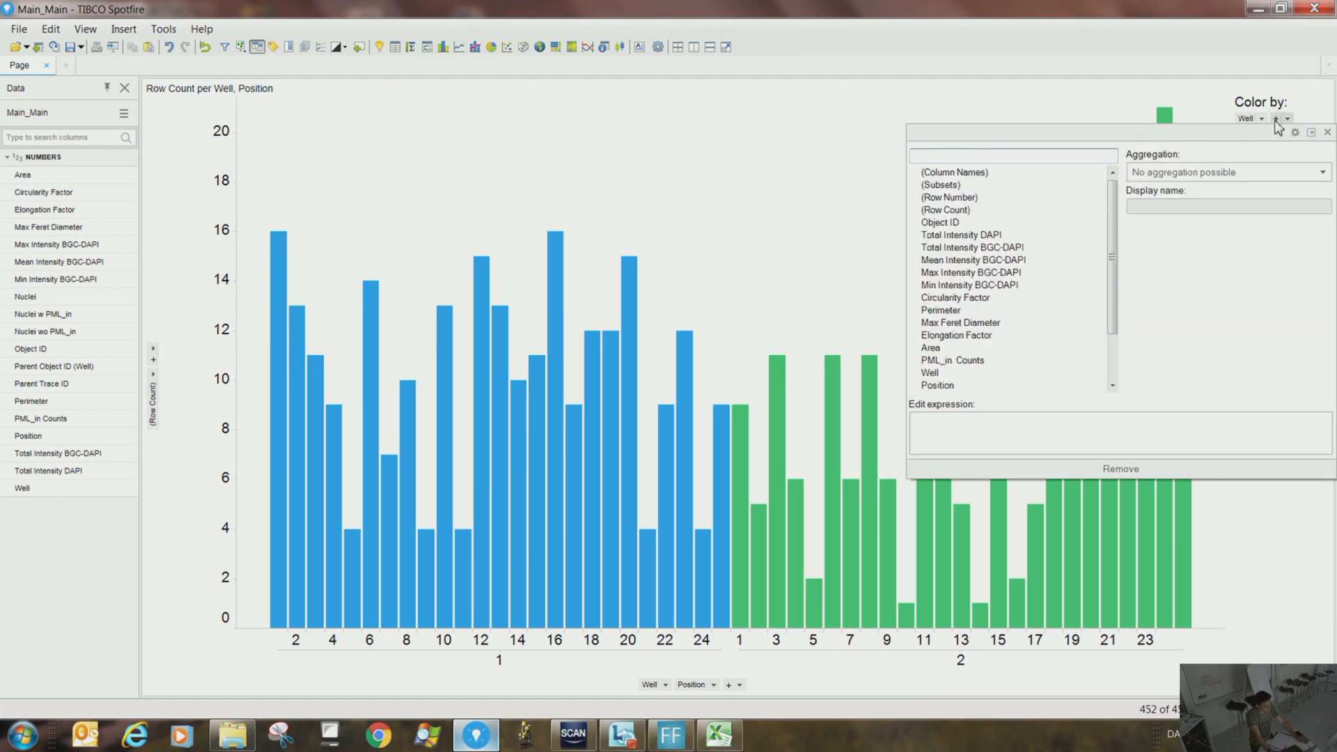
click(1015, 276)
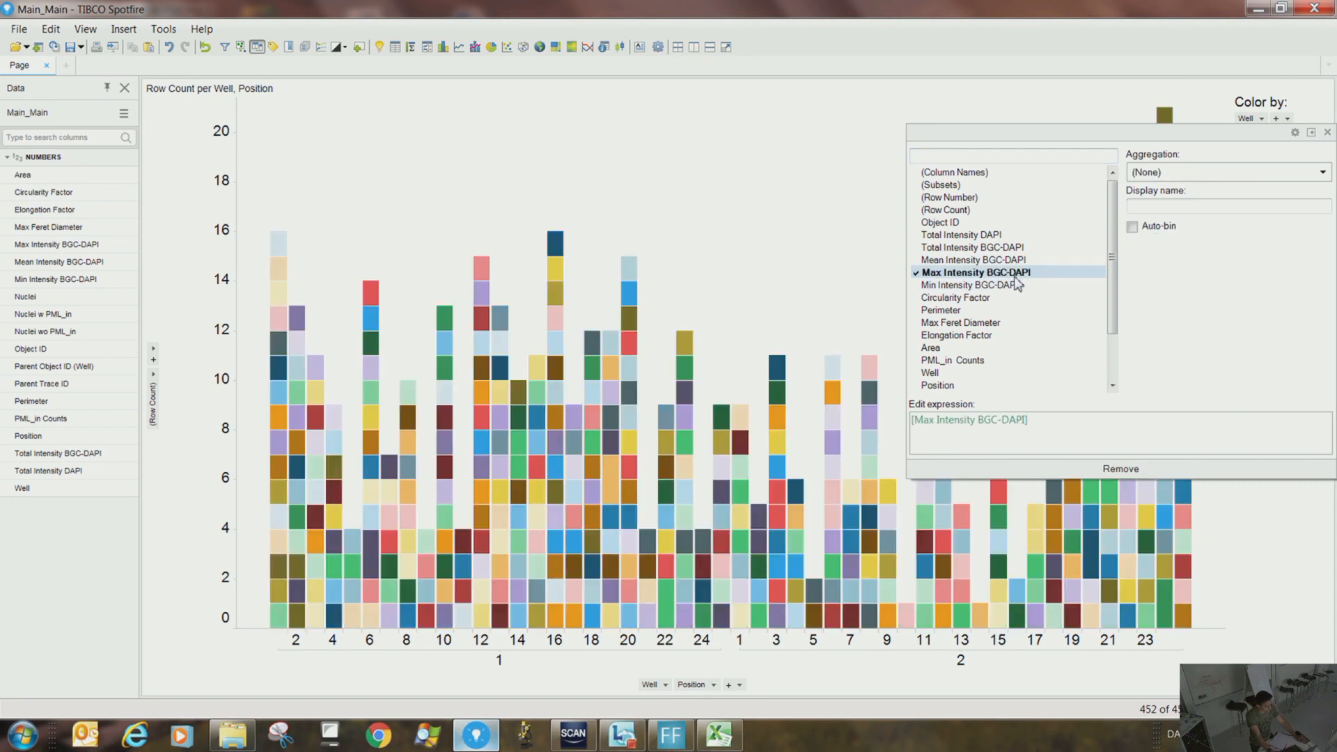
click(1240, 176)
scroll(974, 326, down, 2)
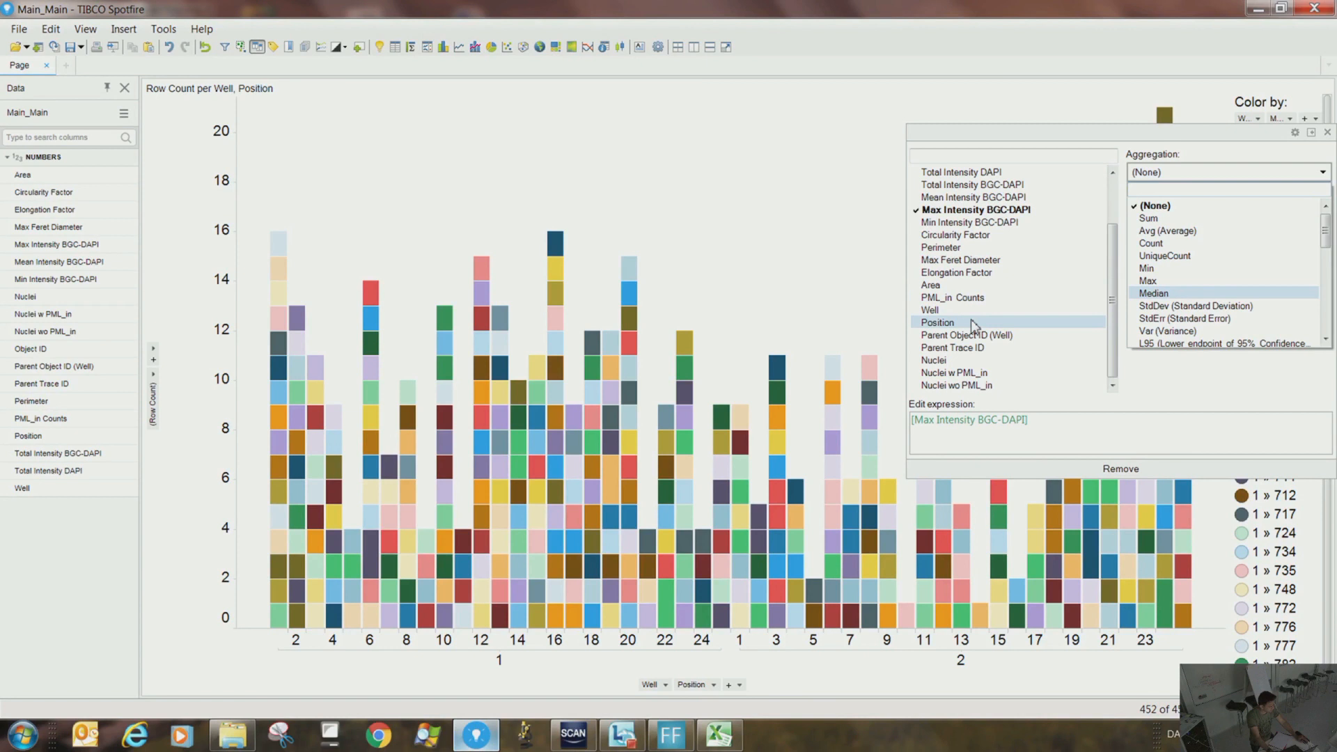
click(1054, 138)
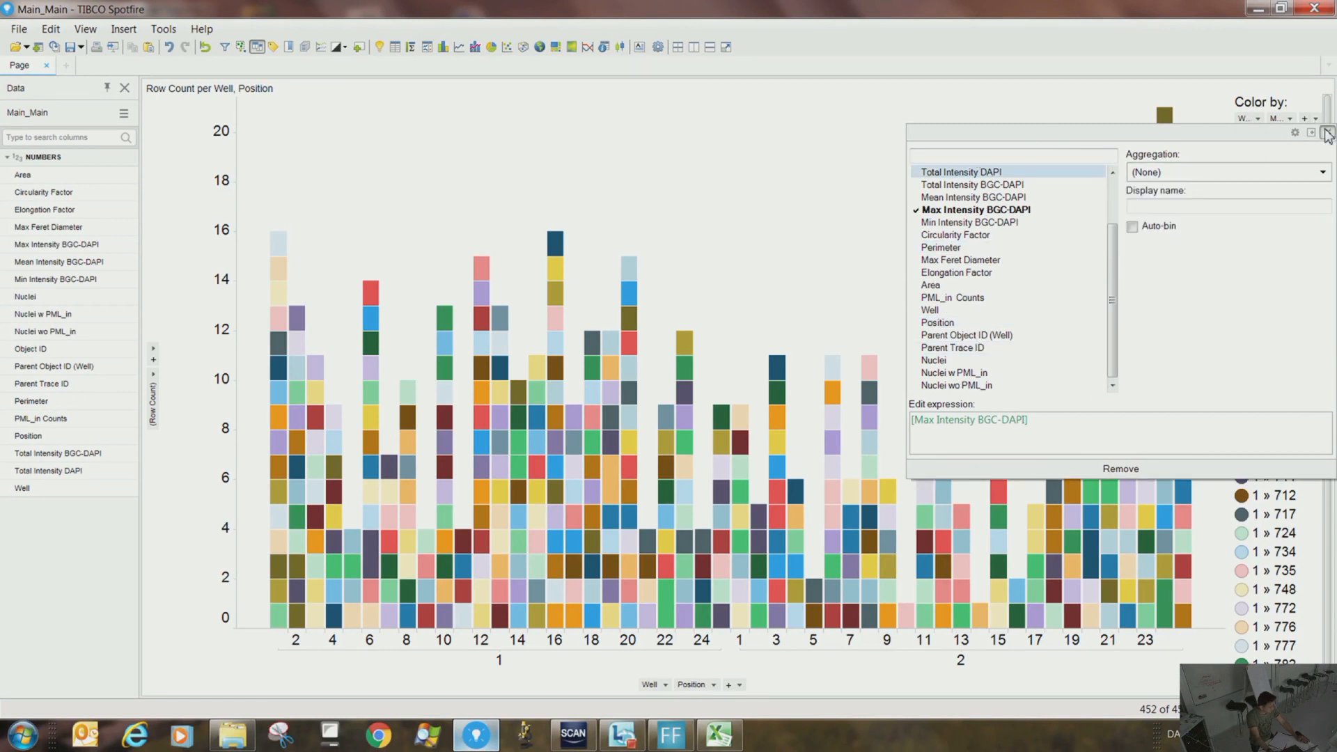
click(1329, 133)
click(1290, 119)
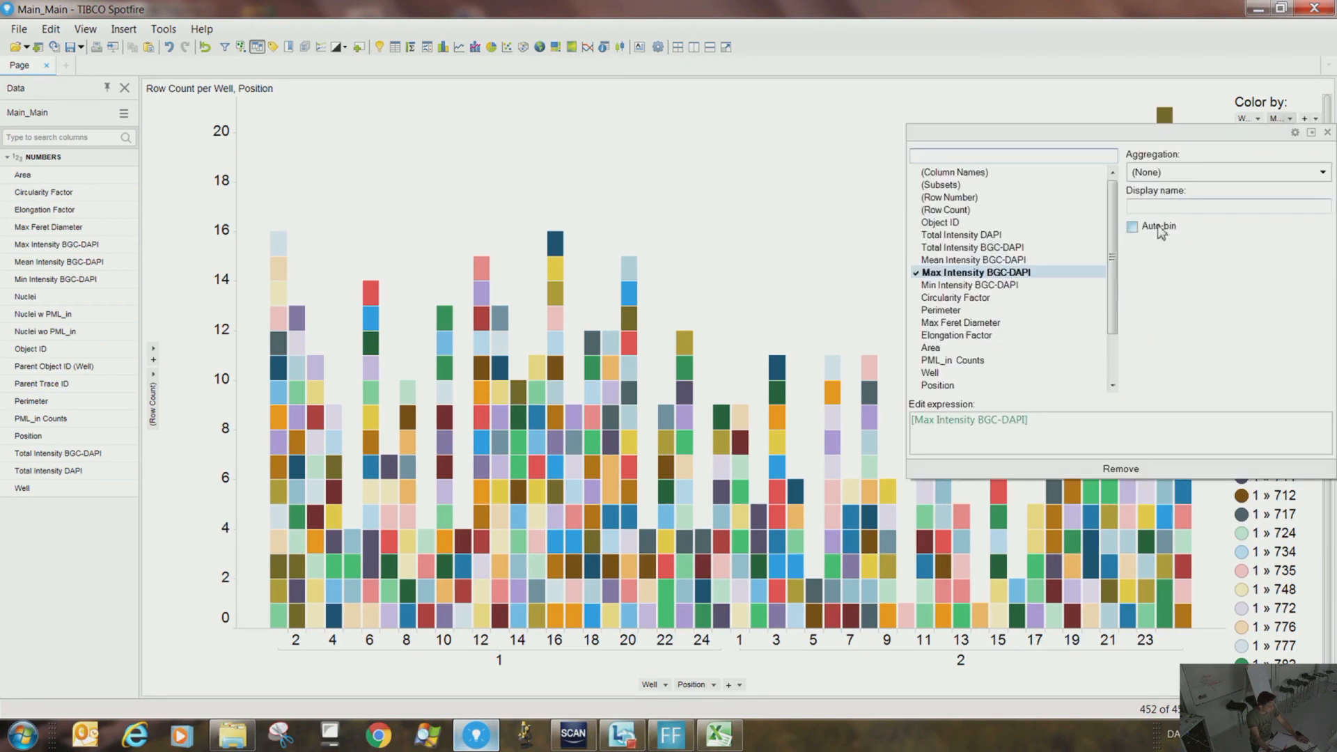
click(1123, 473)
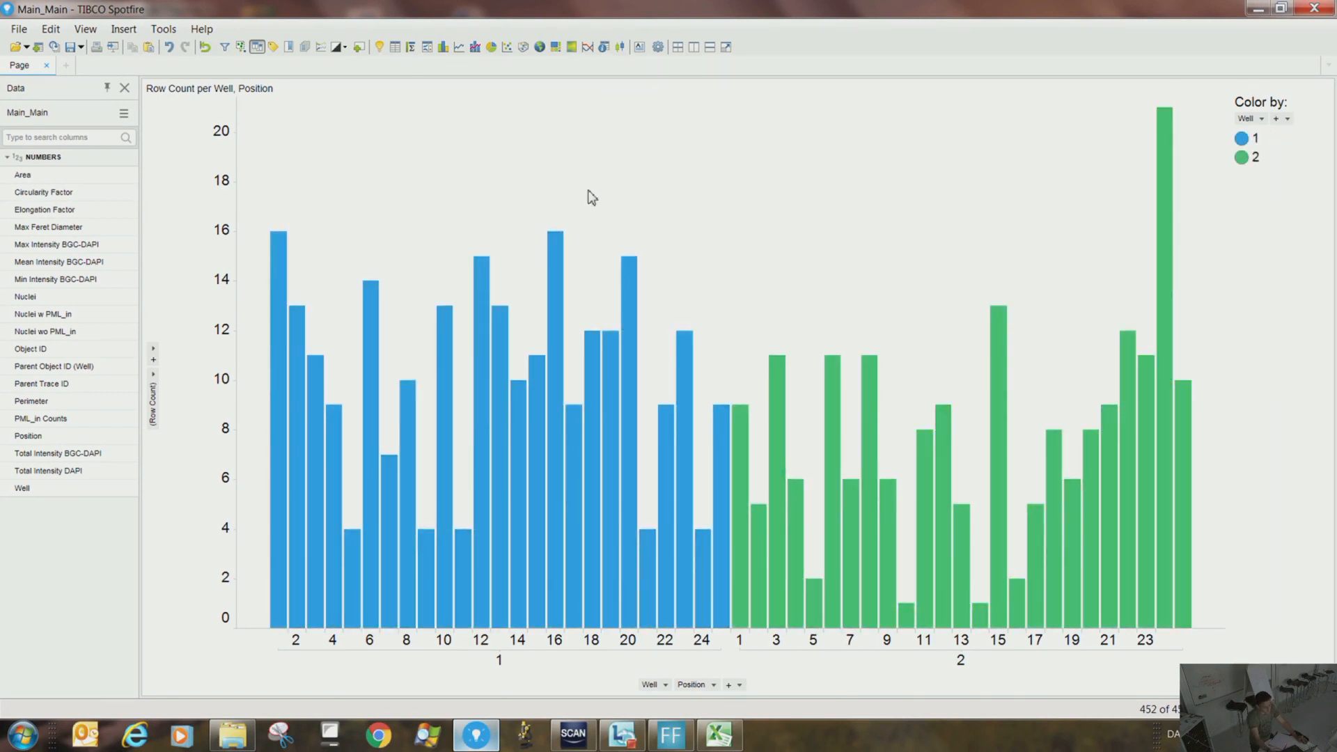
Set the bar chart's value axis to the sum of Total Intensity DAPI and inspect the bars by position
click(154, 402)
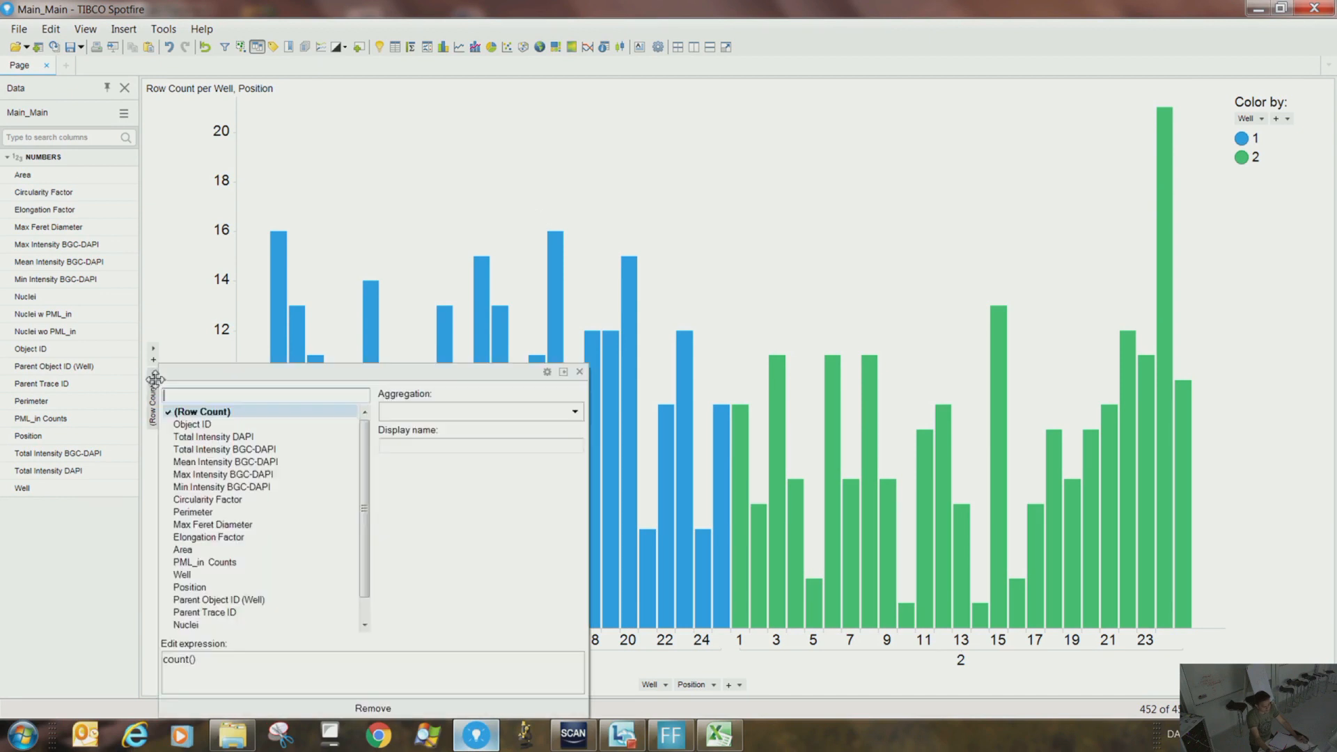
click(216, 438)
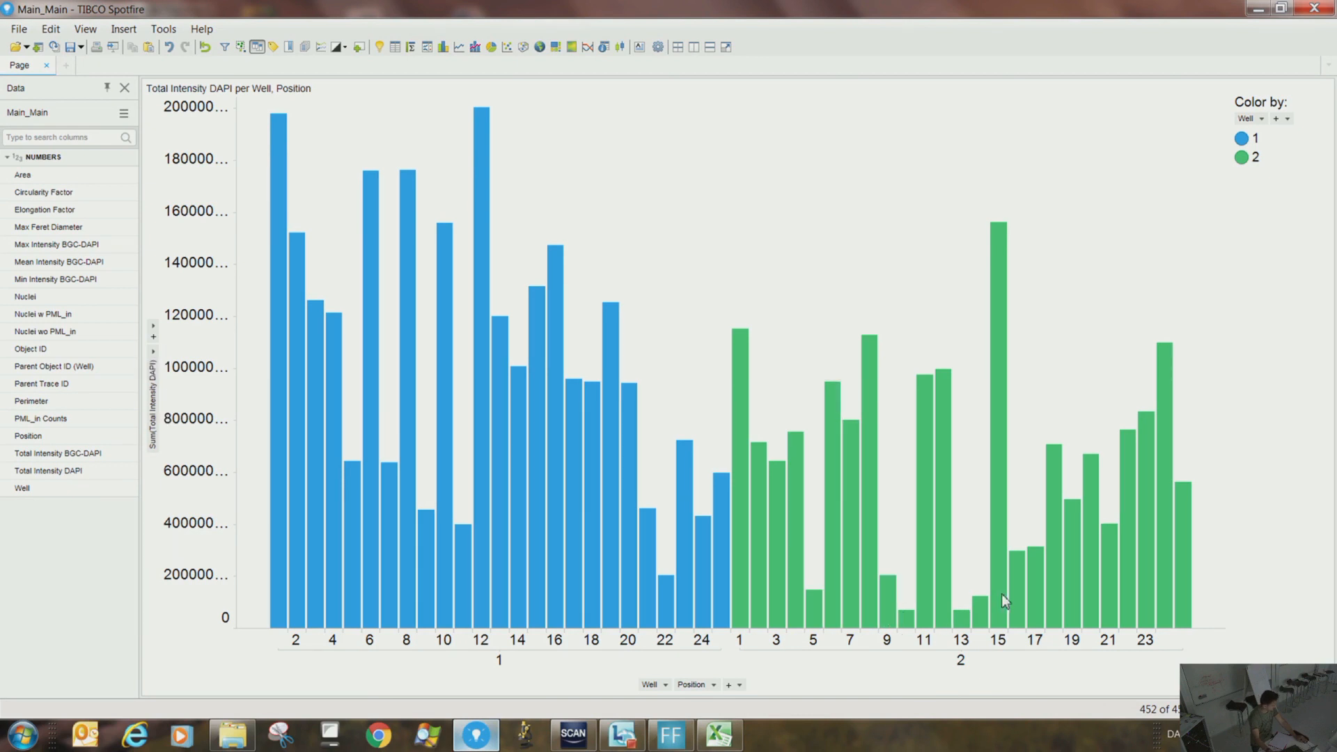
mouse_move(999, 598)
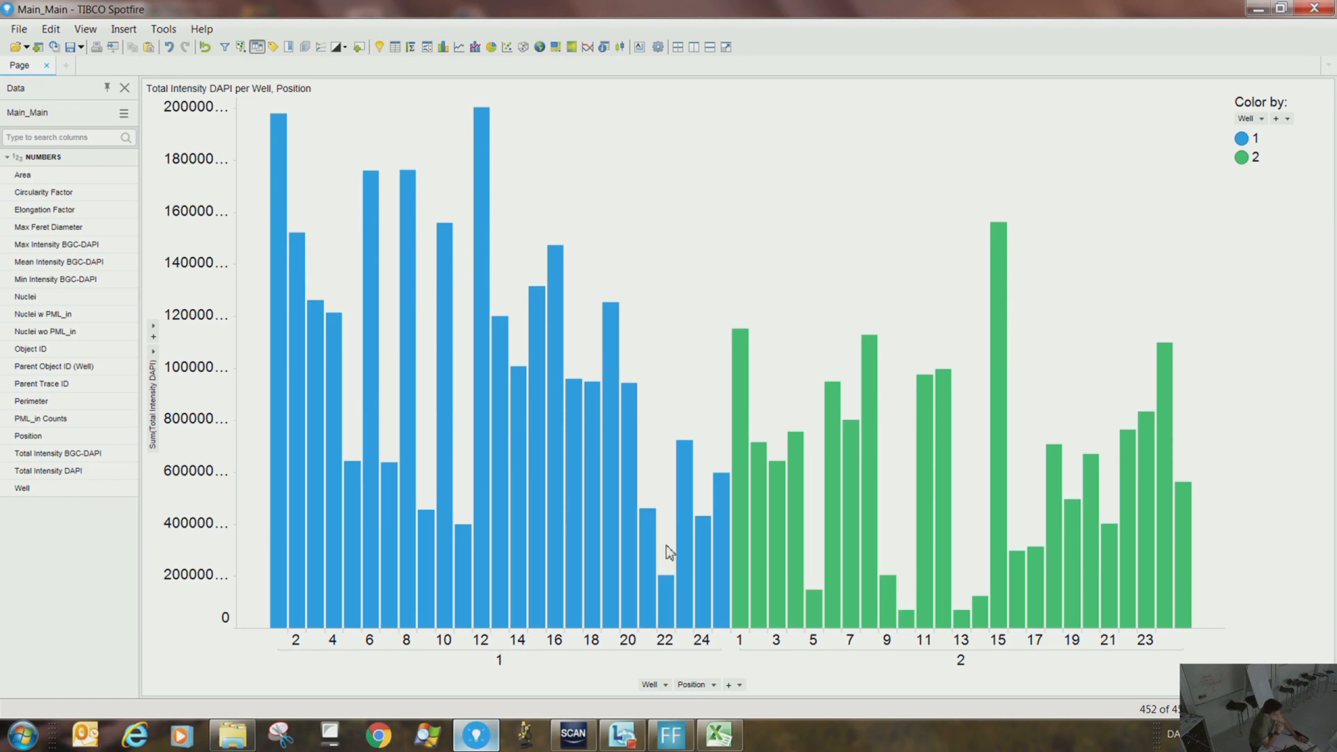
Switch to scanR Analysis, show the plate view, and open the image overview of well 1
click(566, 725)
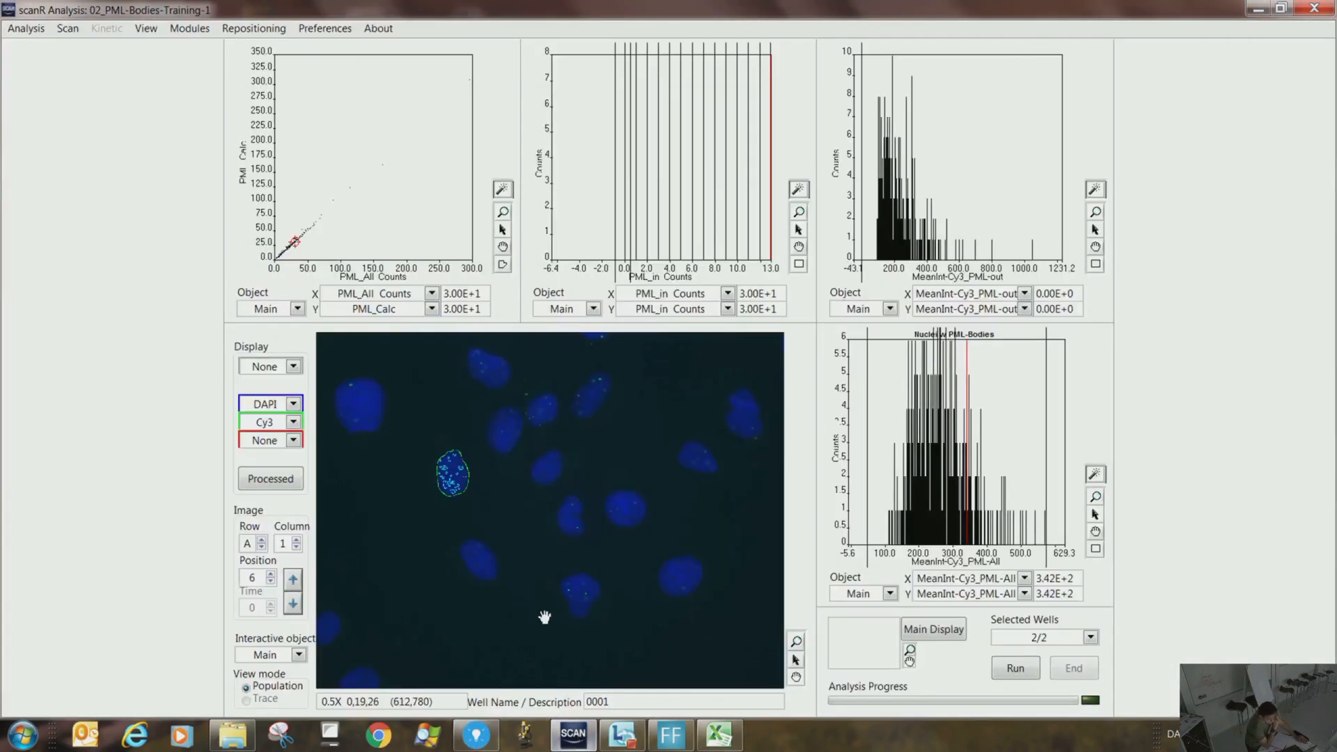
click(82, 30)
click(104, 129)
right_click(561, 346)
click(588, 356)
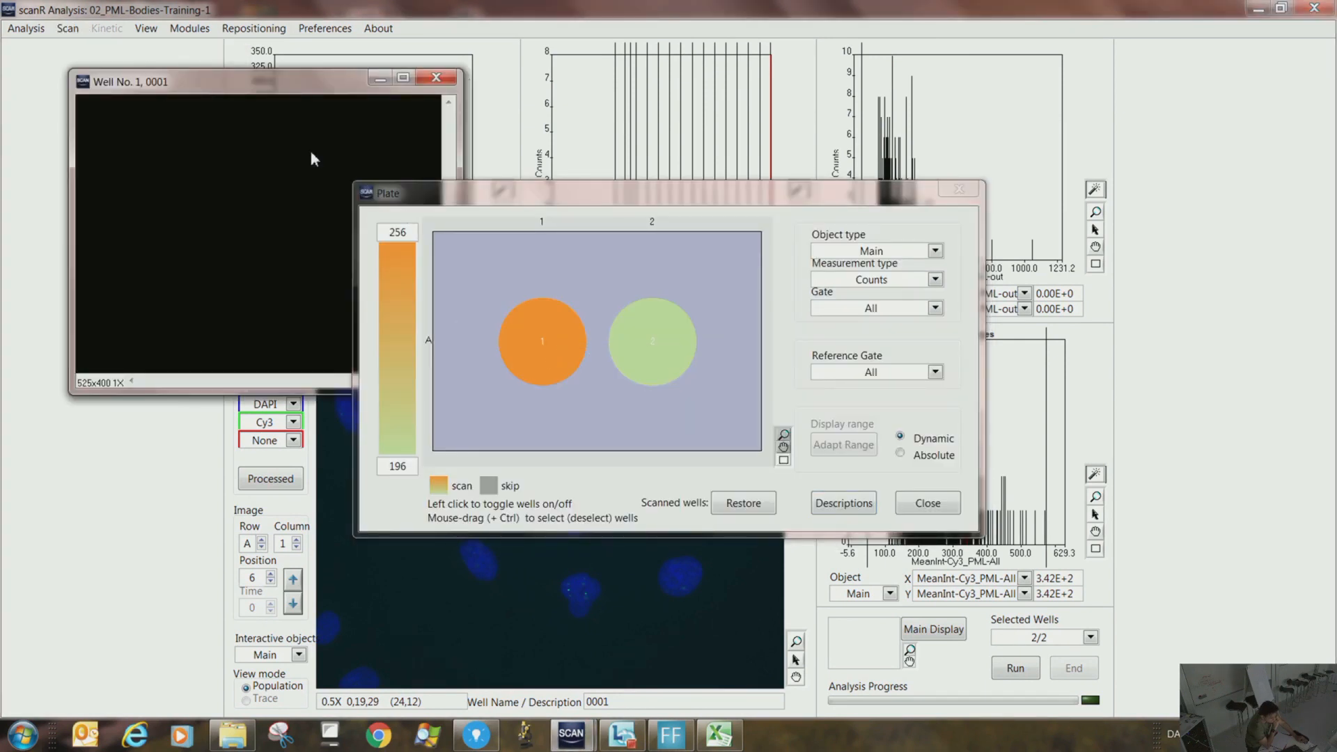
Move the well 1 overview beside the plate view and display the images of positions 2 and 3
drag(278, 85, 196, 173)
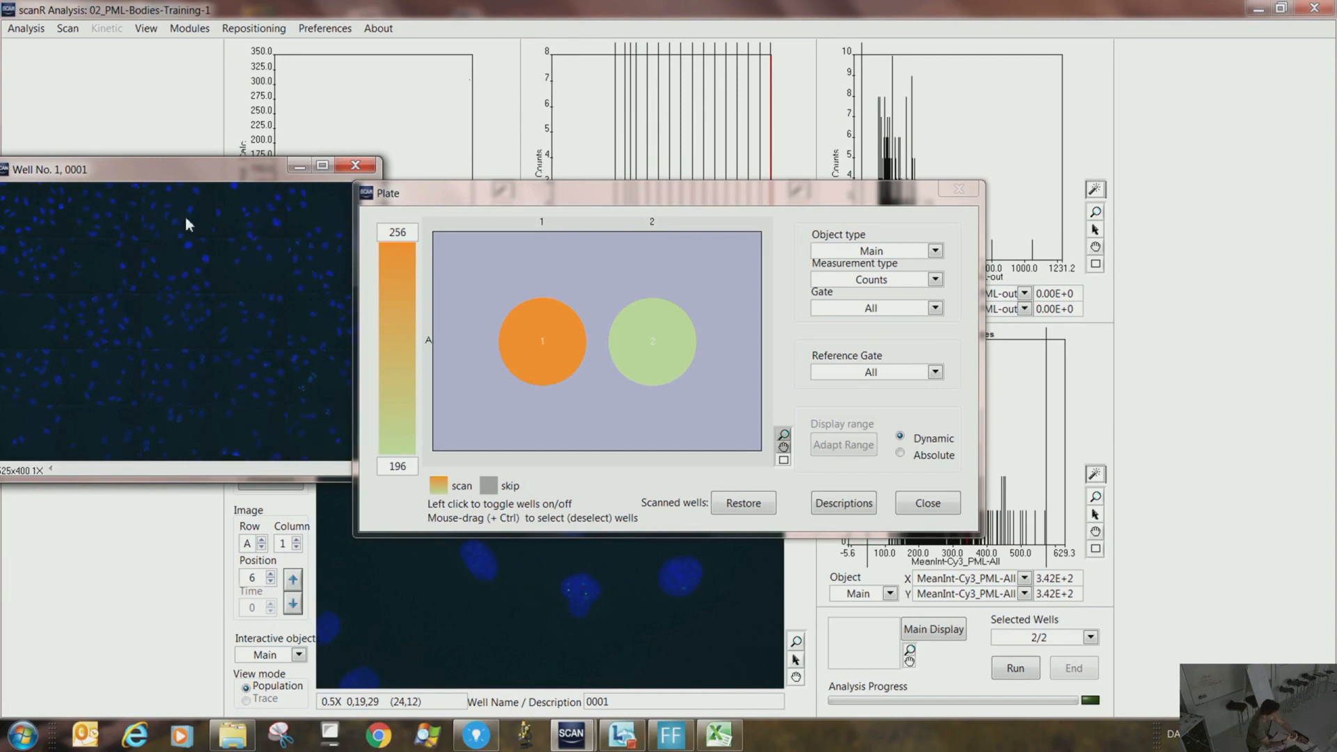
click(88, 215)
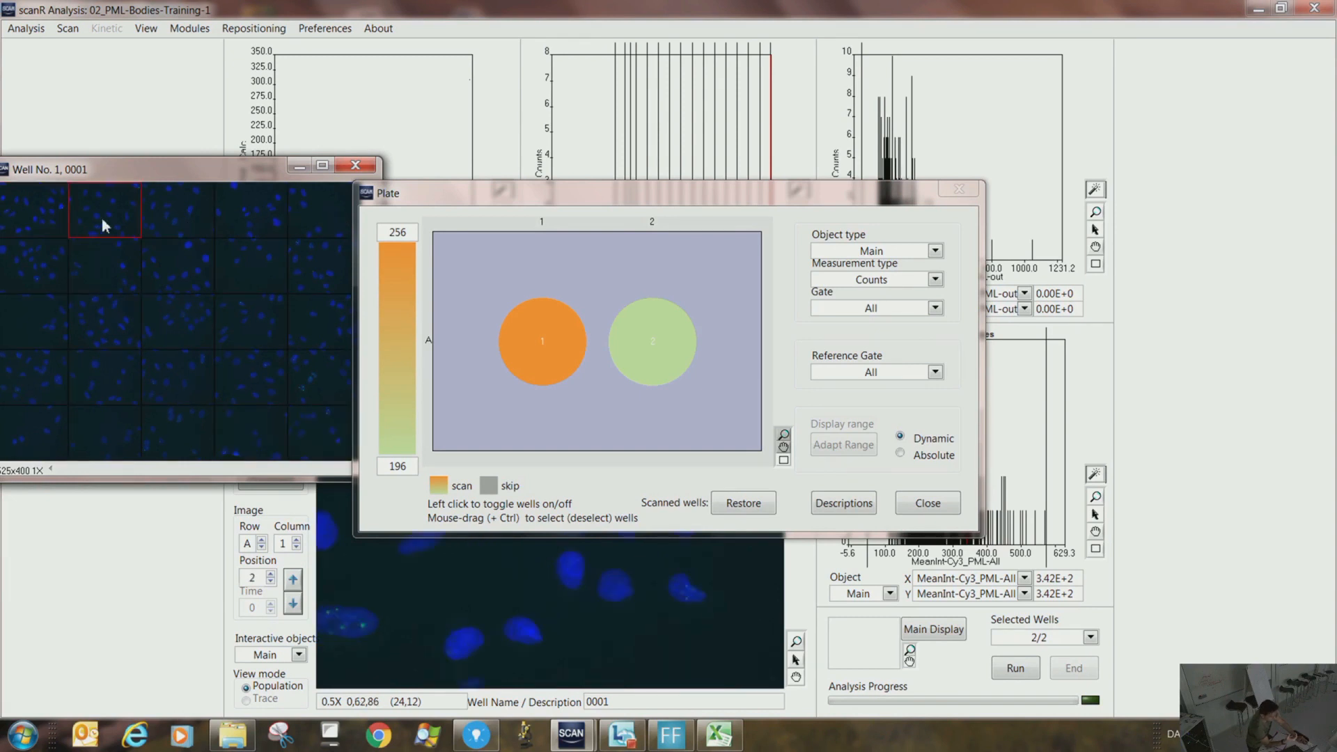
click(174, 219)
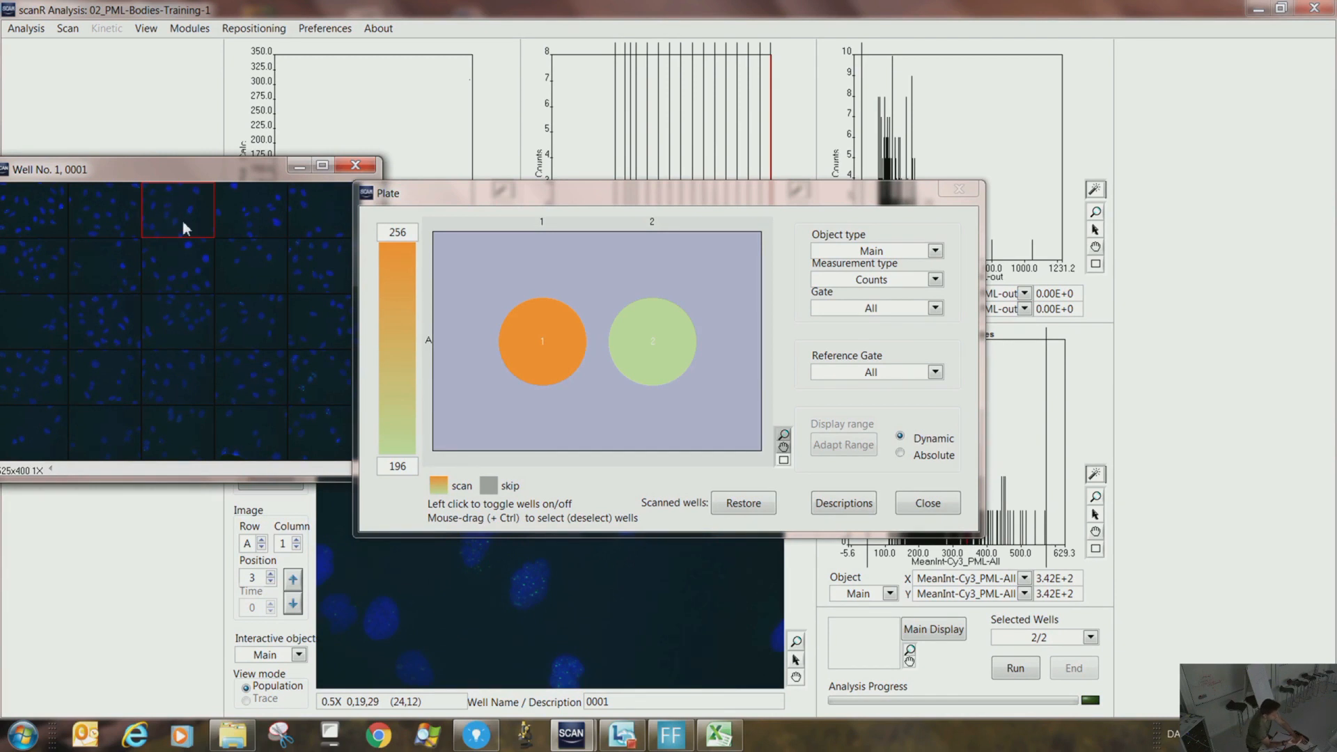
Switch back to Spotfire, set the value axis to Row Count, and briefly mark the bar for position 1 in well 1
click(476, 735)
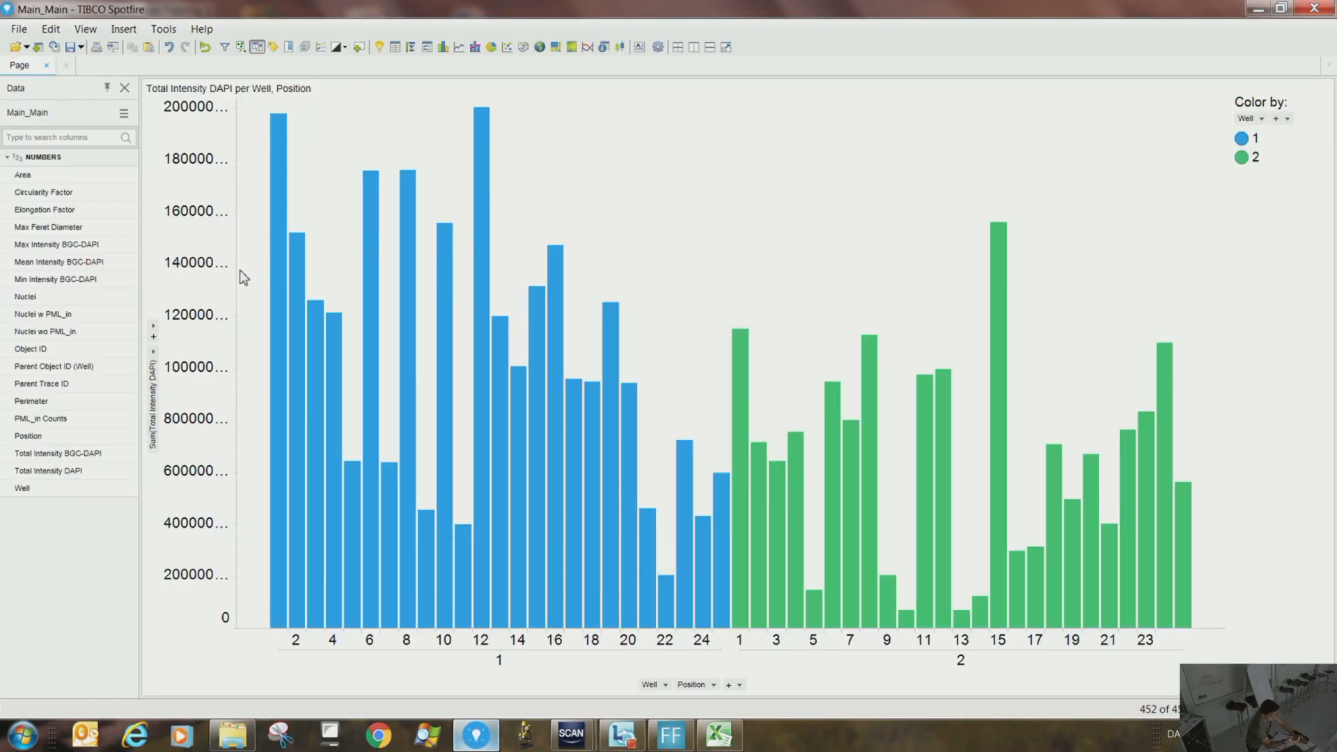
click(153, 352)
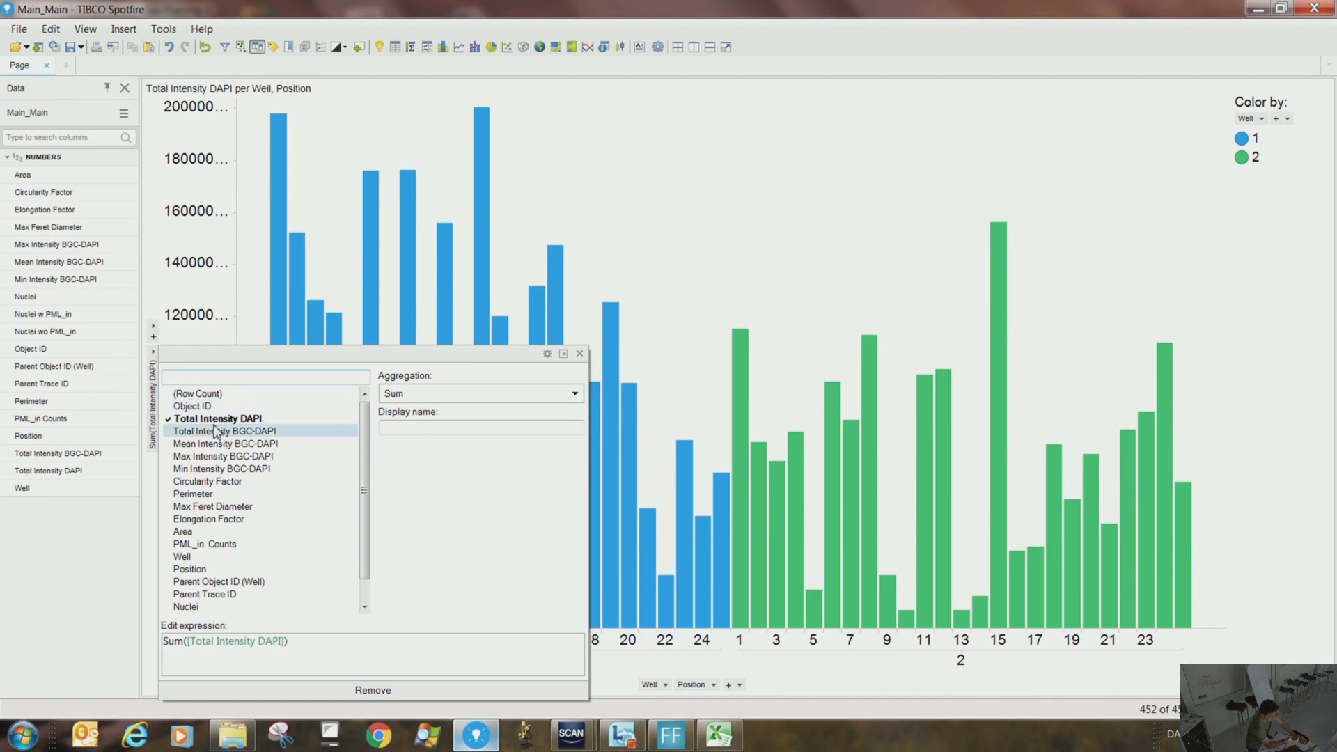
click(208, 395)
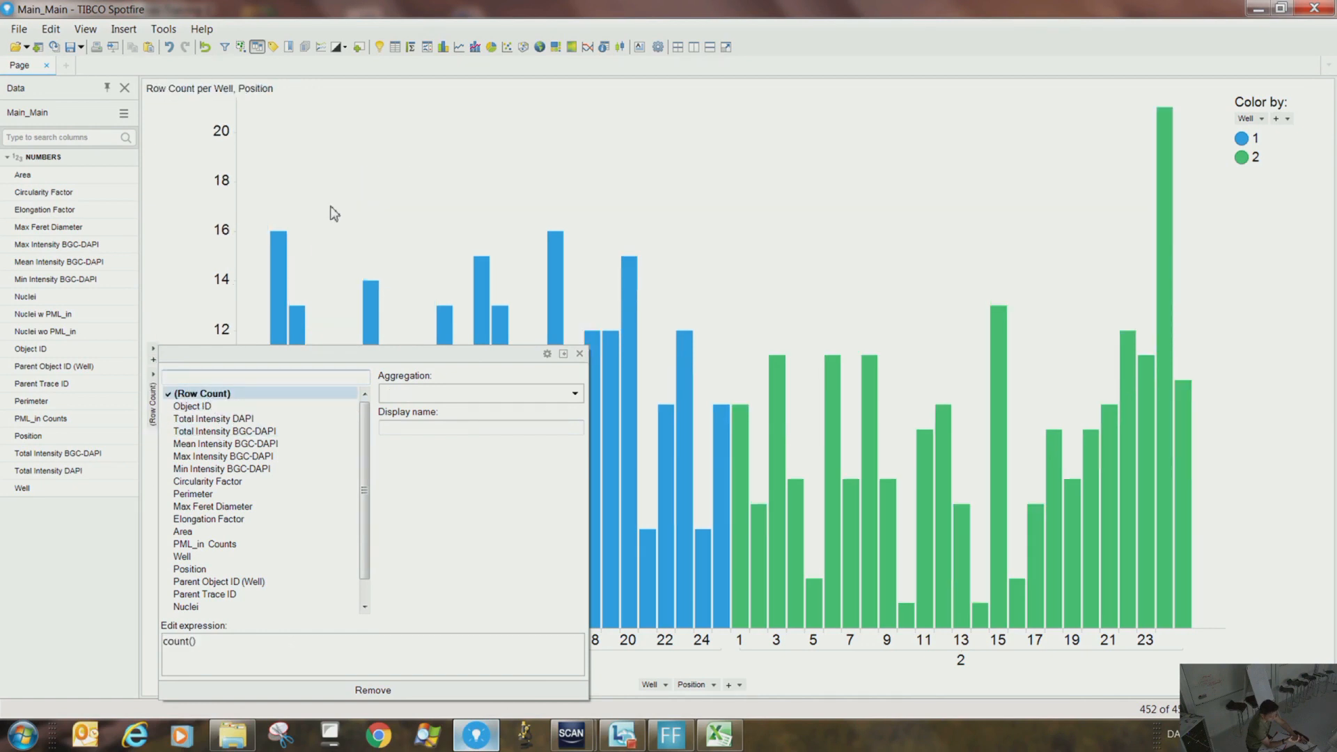
click(280, 249)
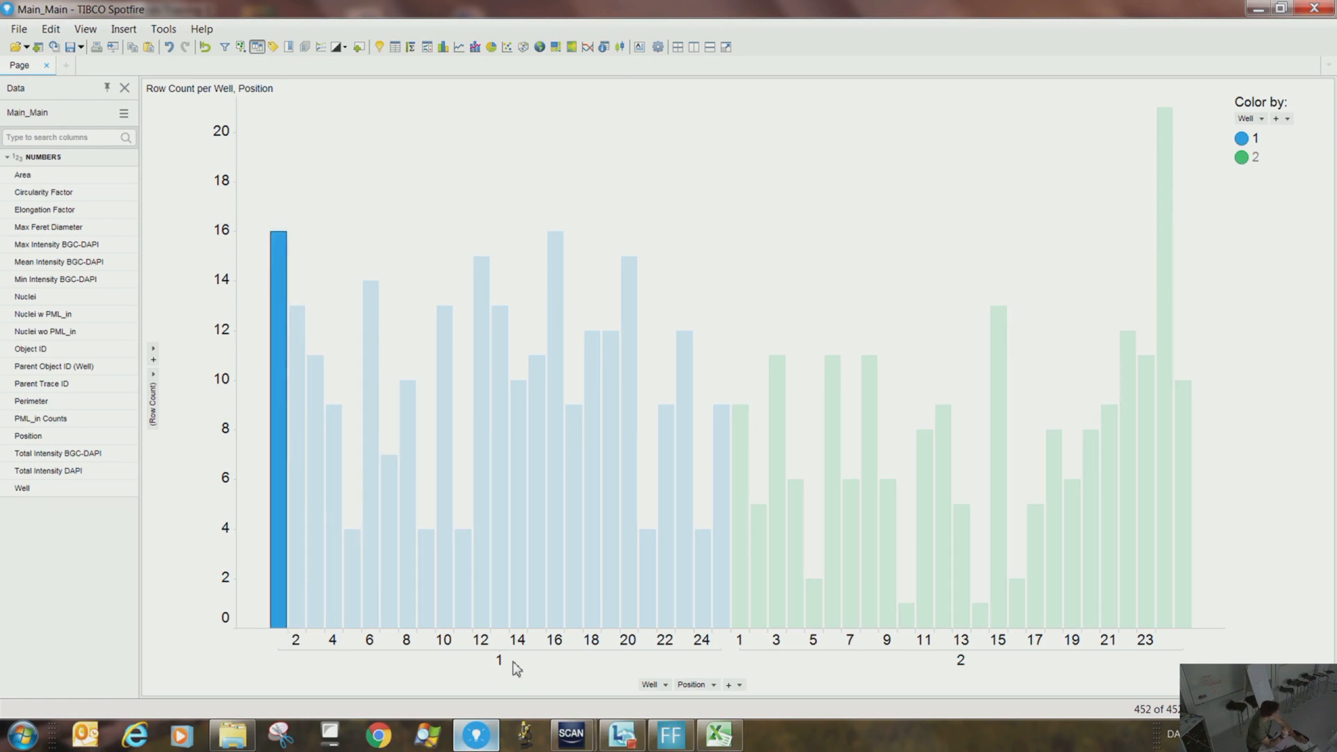
click(531, 169)
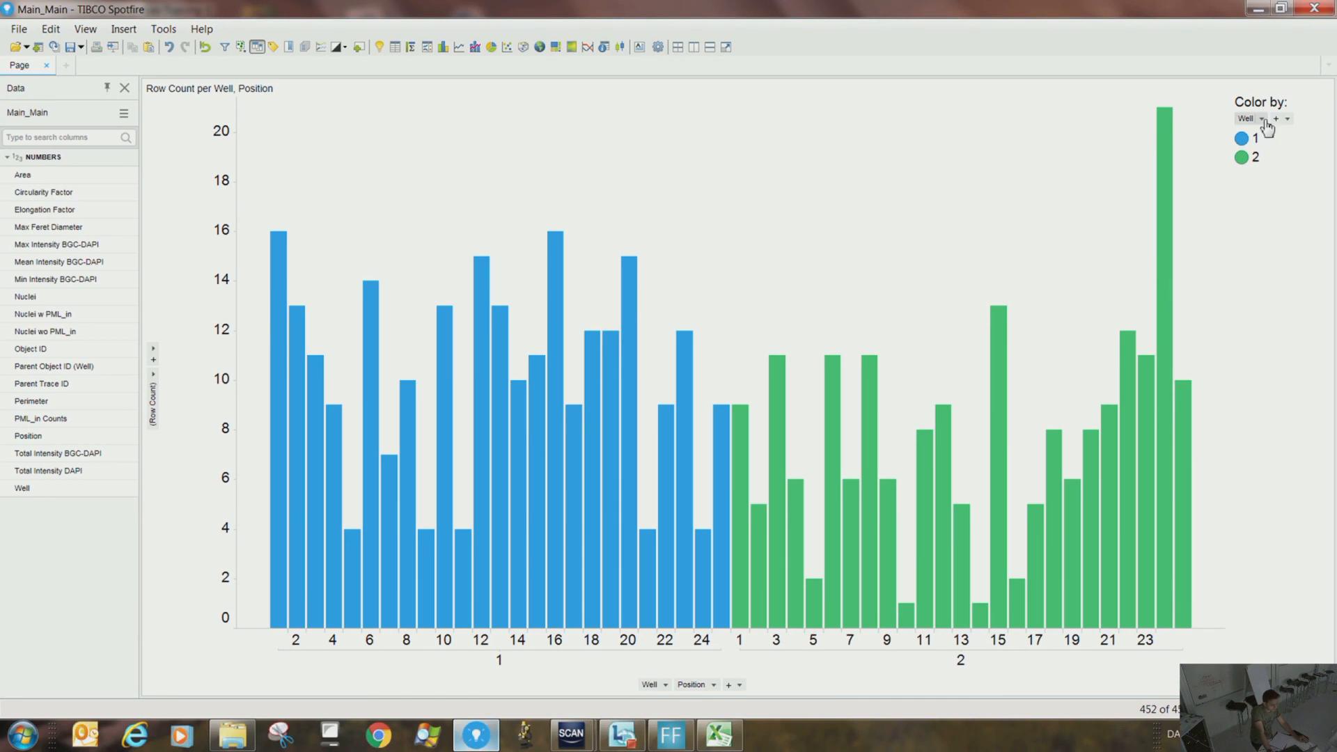
click(697, 685)
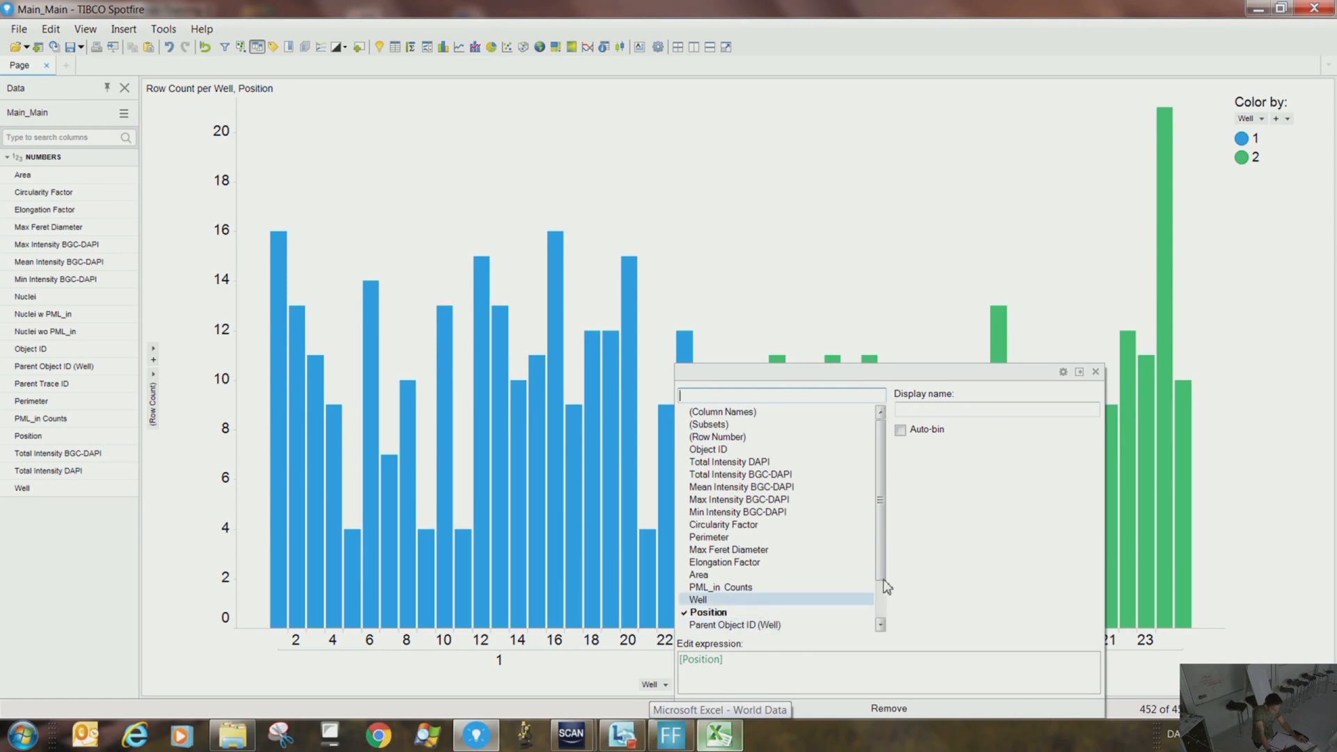
scroll(892, 613, down, 1)
scroll(894, 617, up, 1)
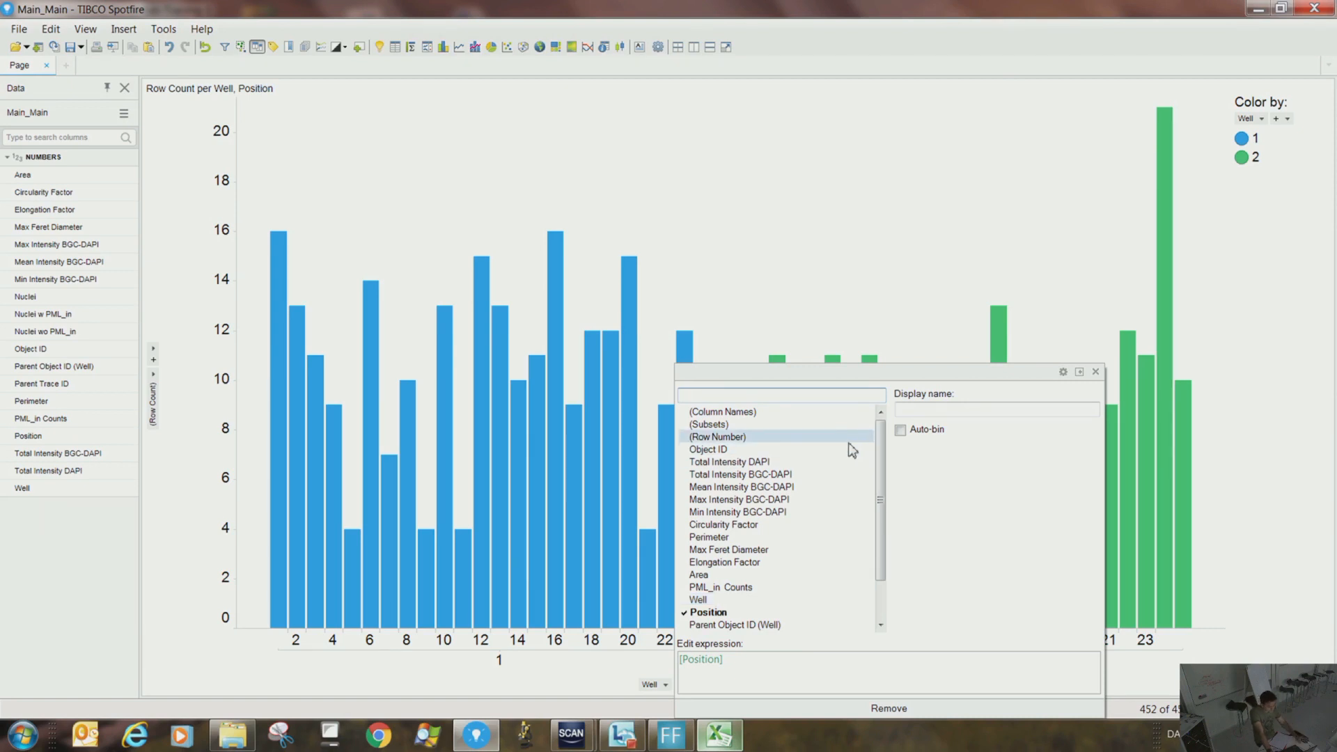
click(851, 263)
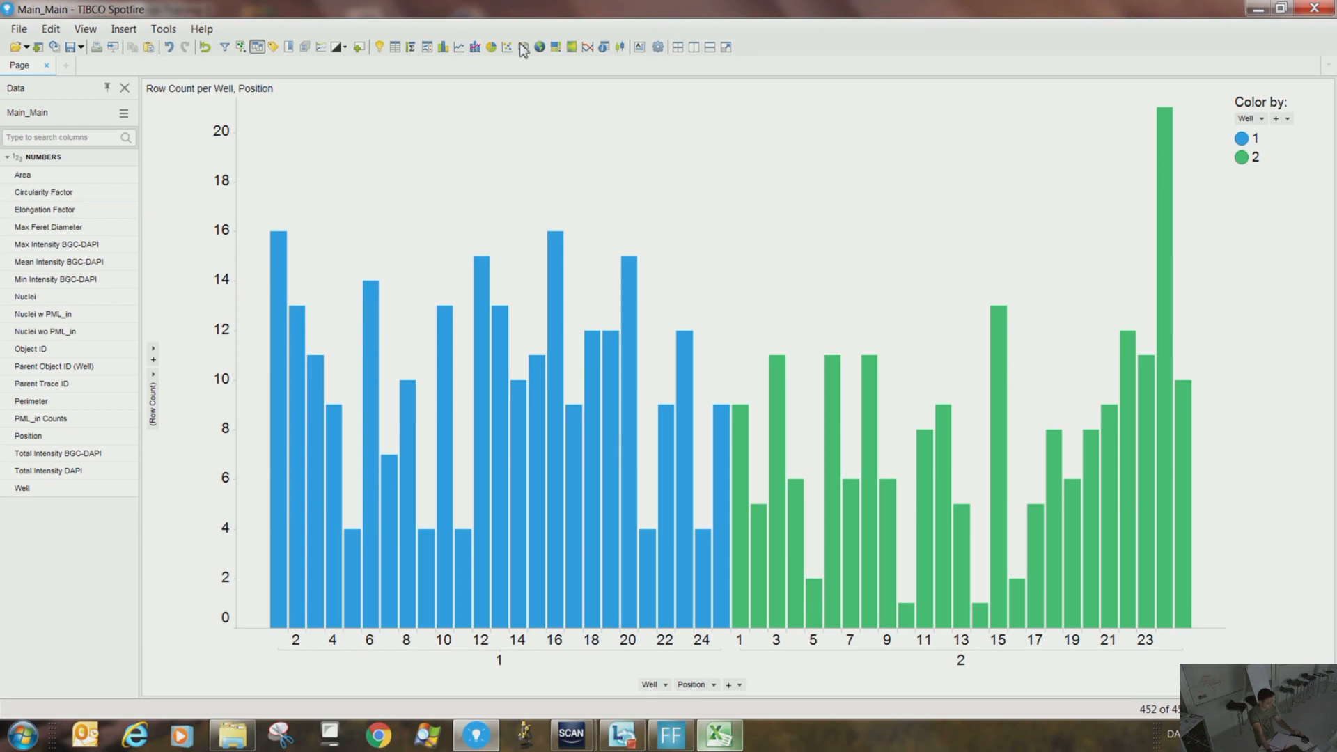
Remove Position from the bar chart's category axis and replace Well with Total Intensity DAPI
click(715, 686)
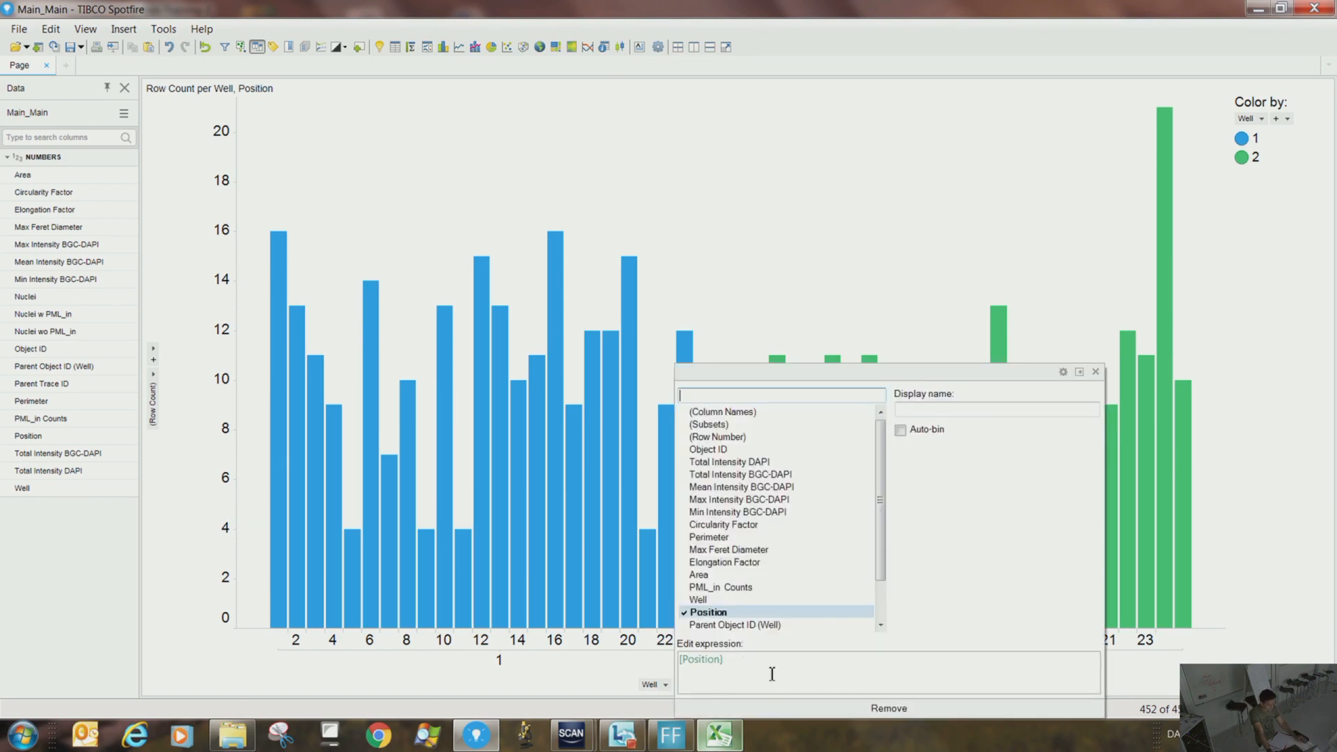
click(798, 709)
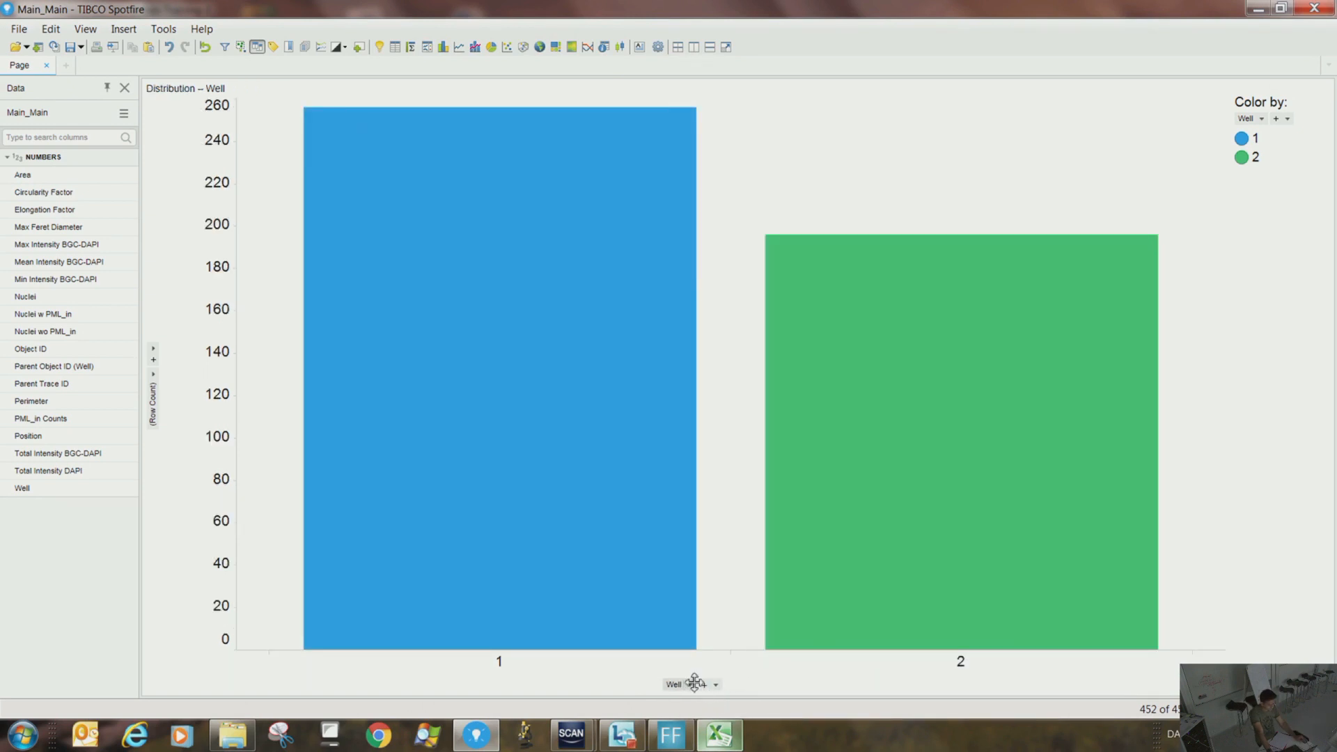
click(690, 685)
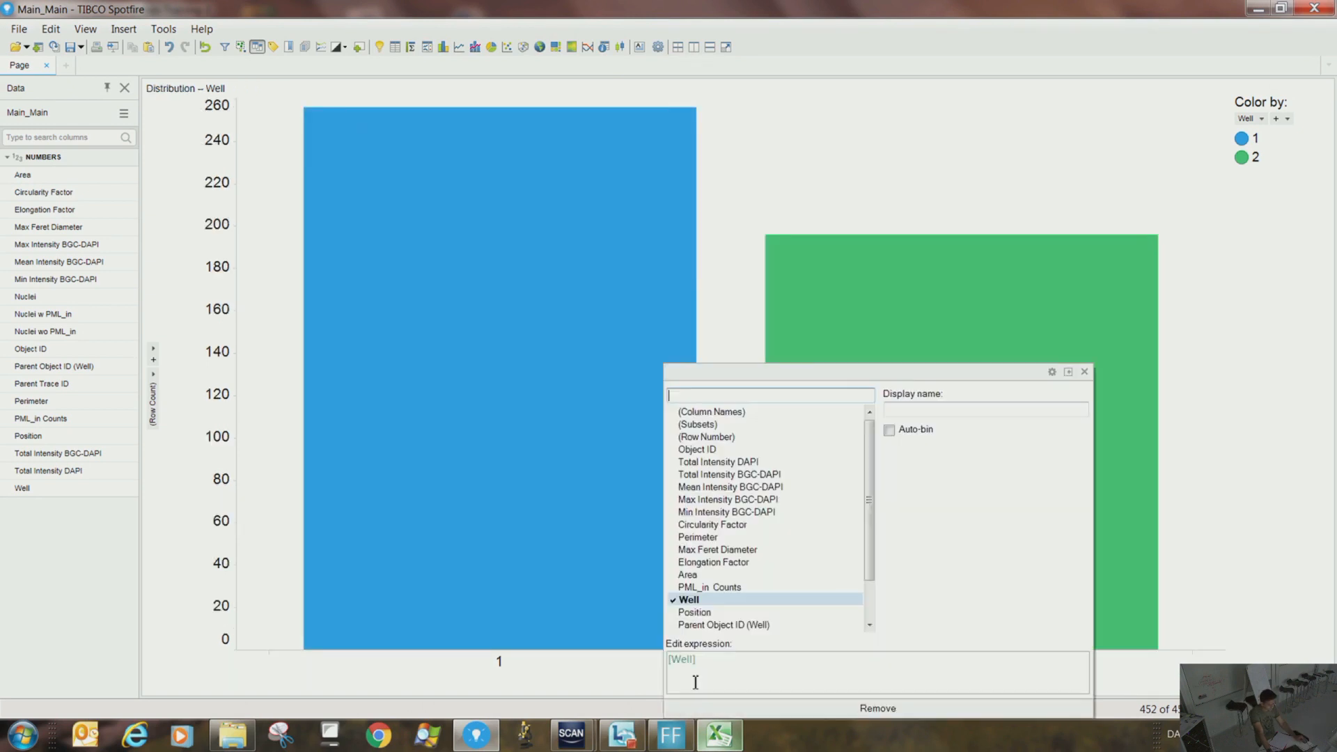
click(739, 464)
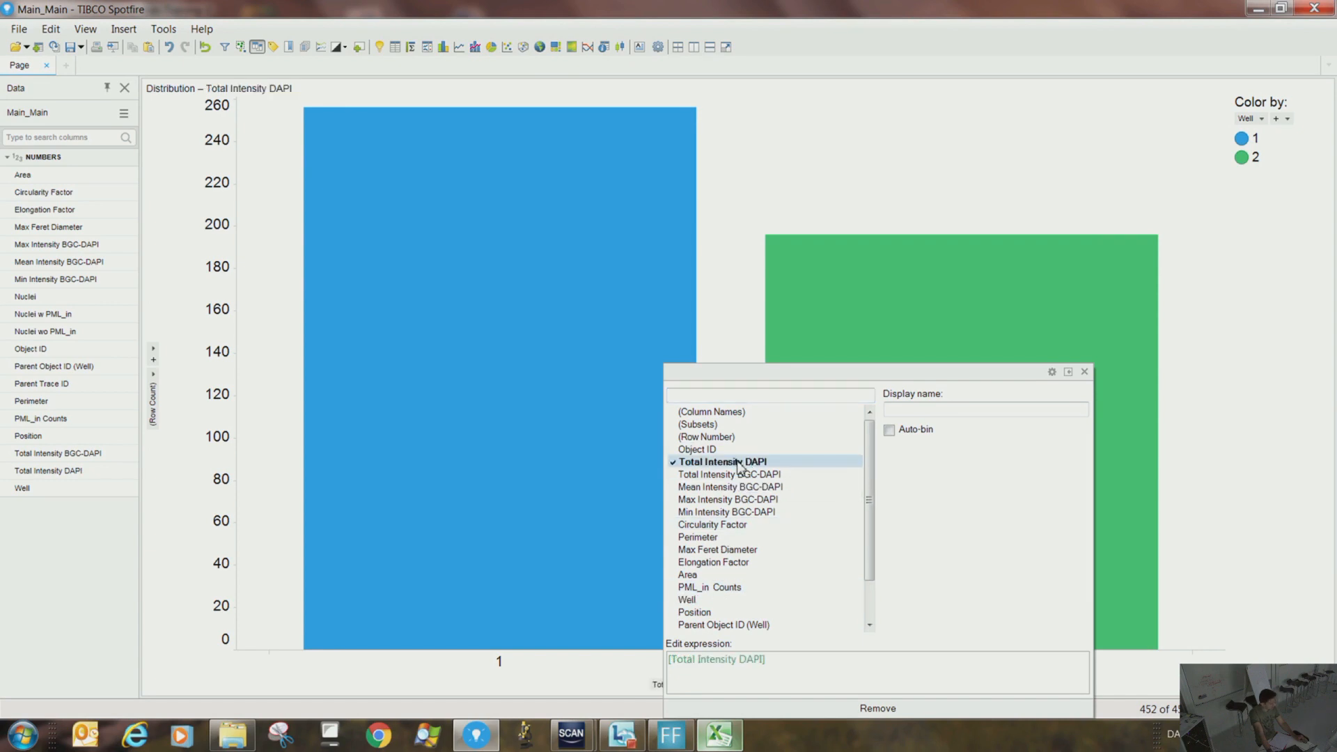
Remove the Well coloring so that all bars share a single color
click(1258, 119)
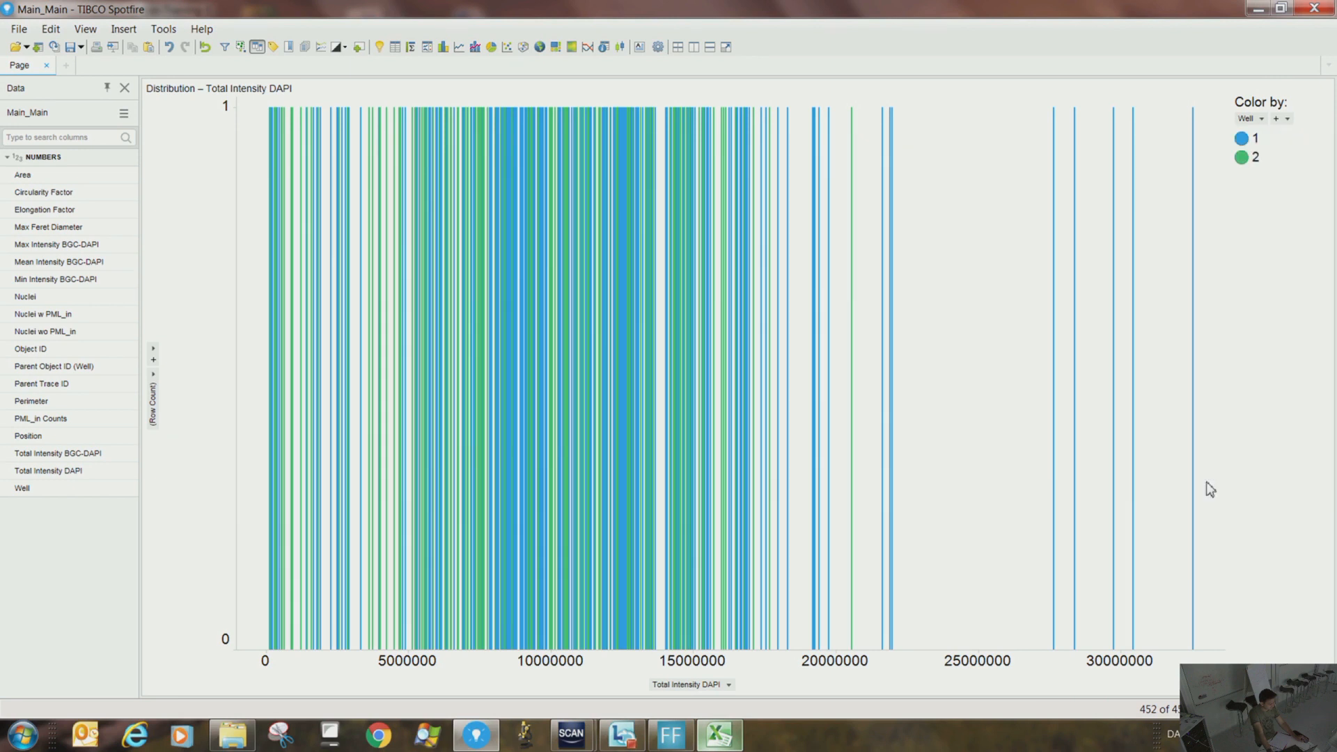
click(1259, 120)
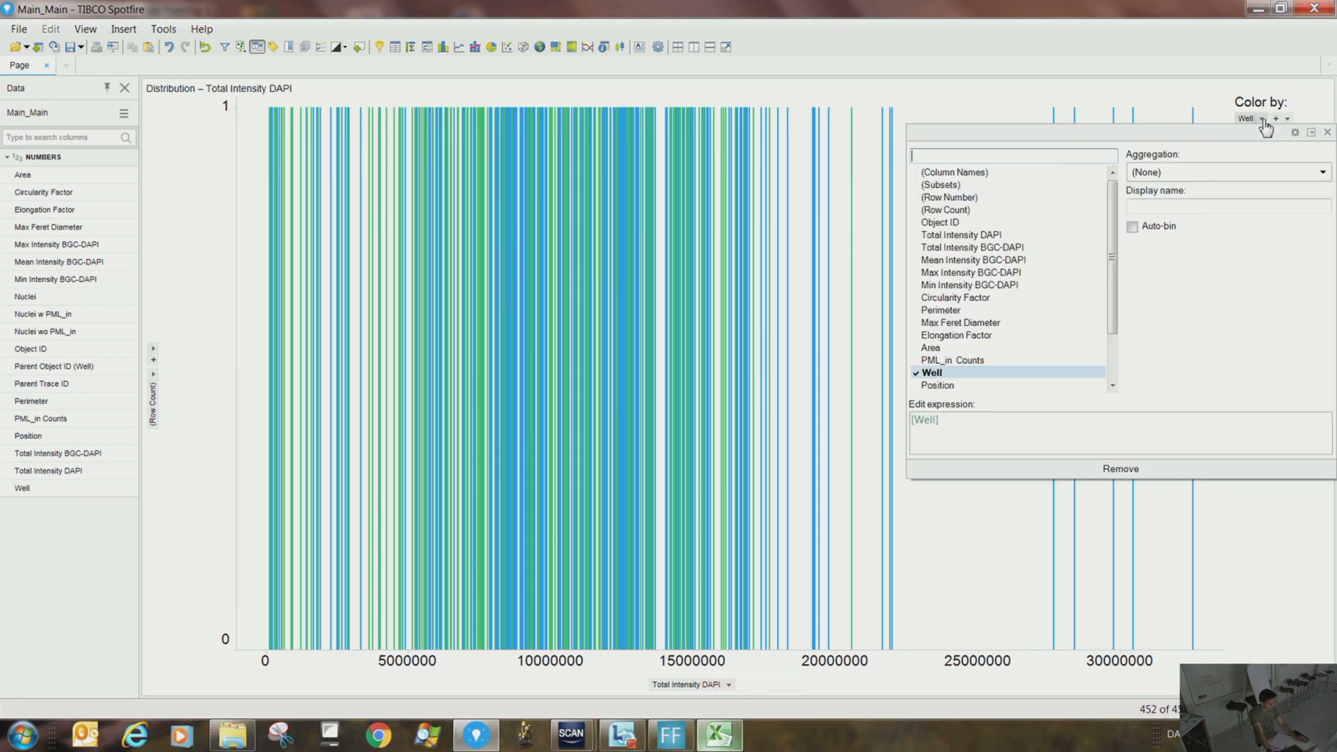
click(1170, 470)
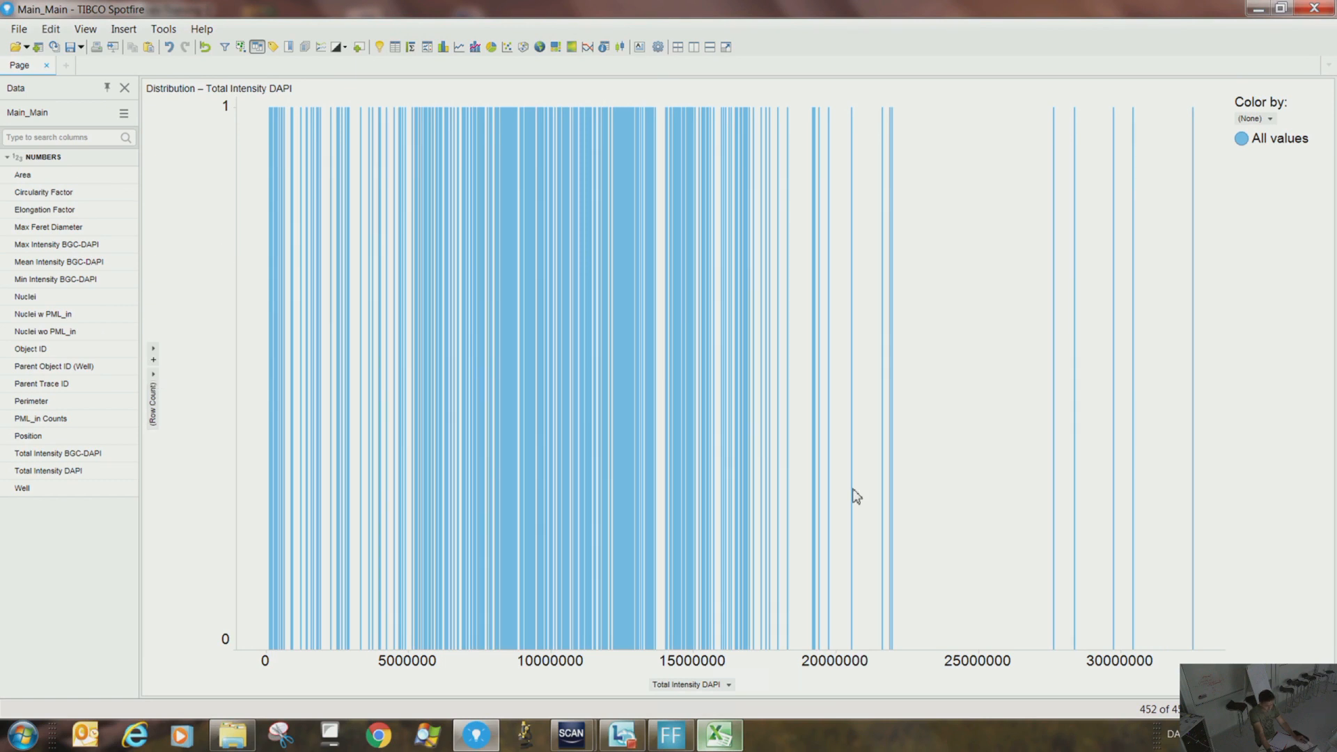
Auto-bin the Total Intensity DAPI category axis and increase the histogram to 603 bins
right_click(712, 685)
click(740, 643)
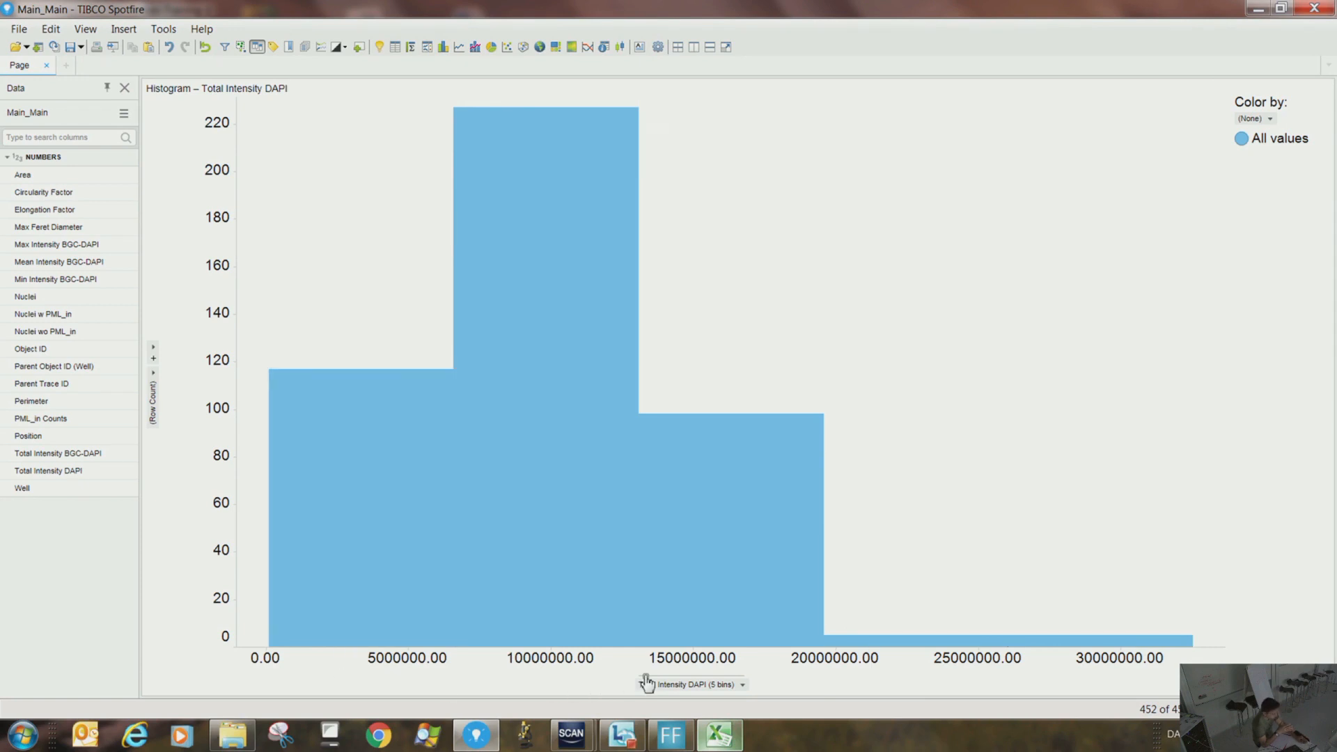
drag(648, 681, 737, 686)
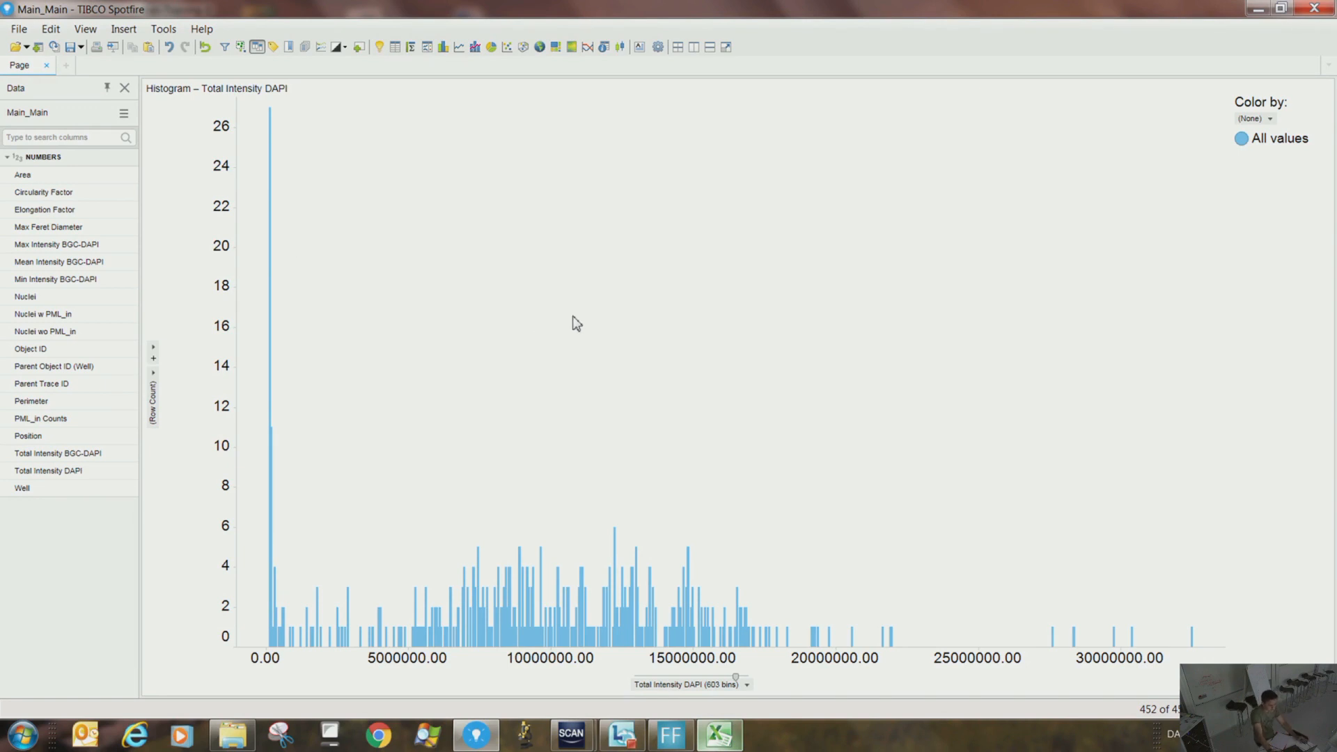
Open SingleCell_CycleData_Main from the Spotfire_Training folder without saving the current analysis, importing it as tab-separated data
click(19, 28)
click(39, 57)
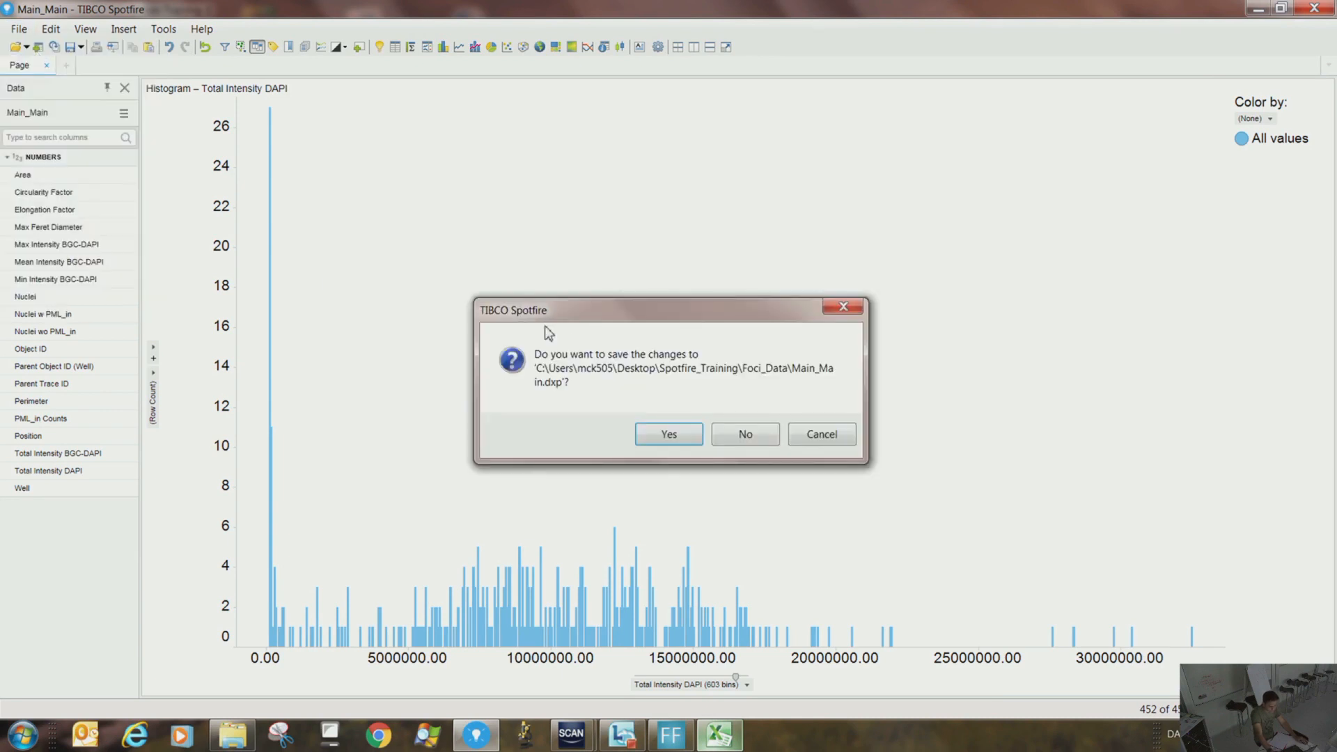
click(732, 438)
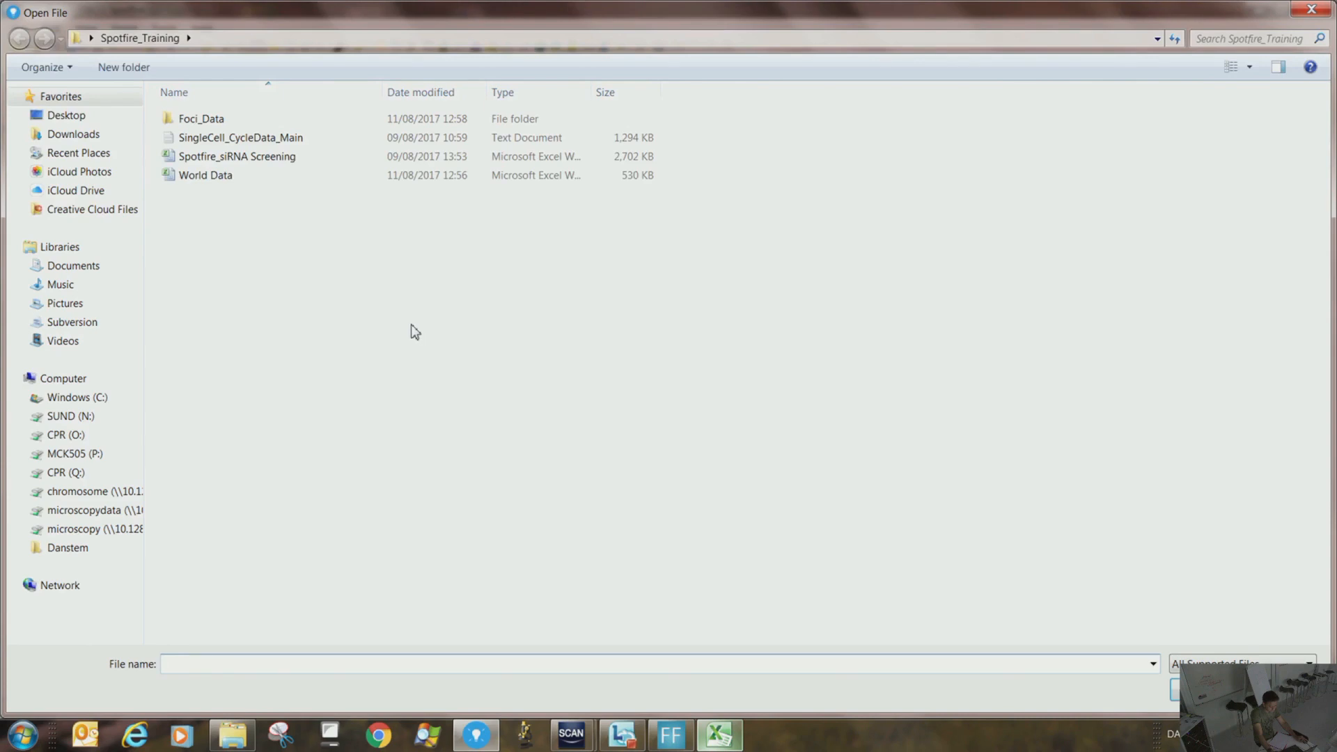
click(153, 40)
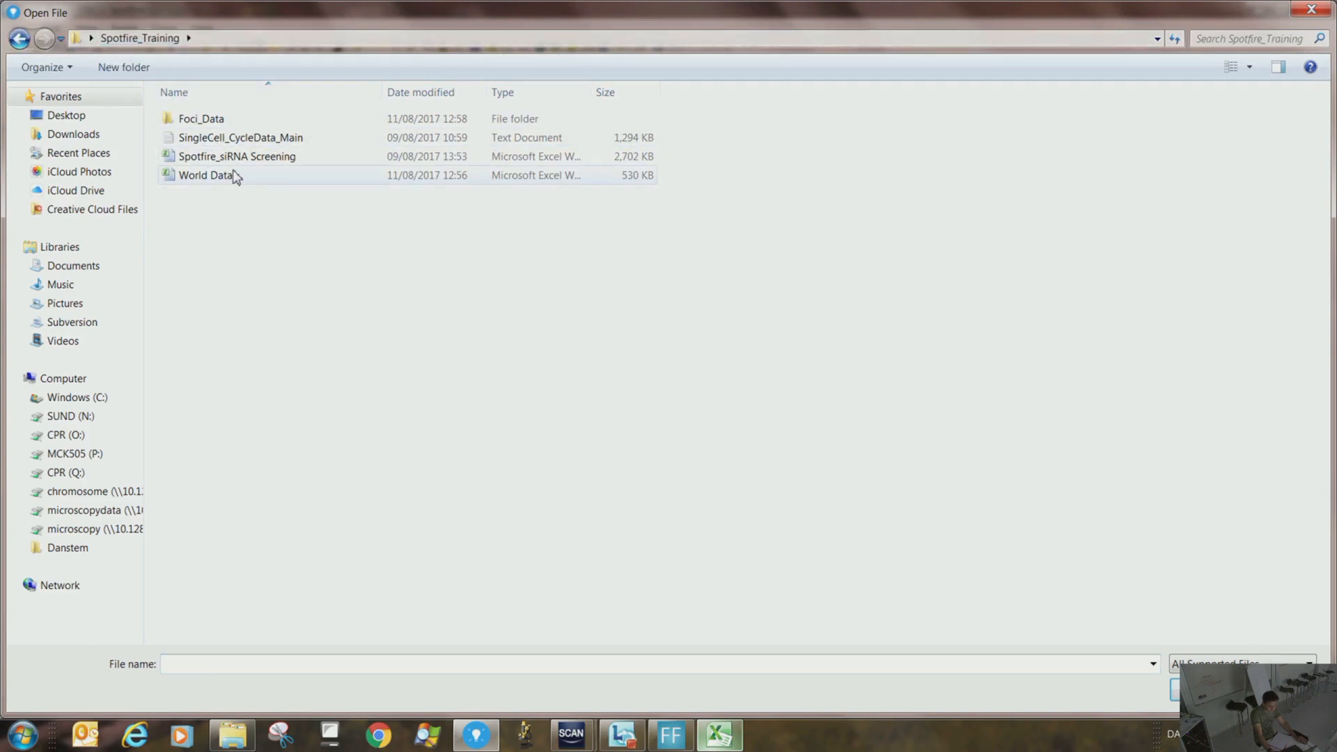
click(216, 156)
click(213, 137)
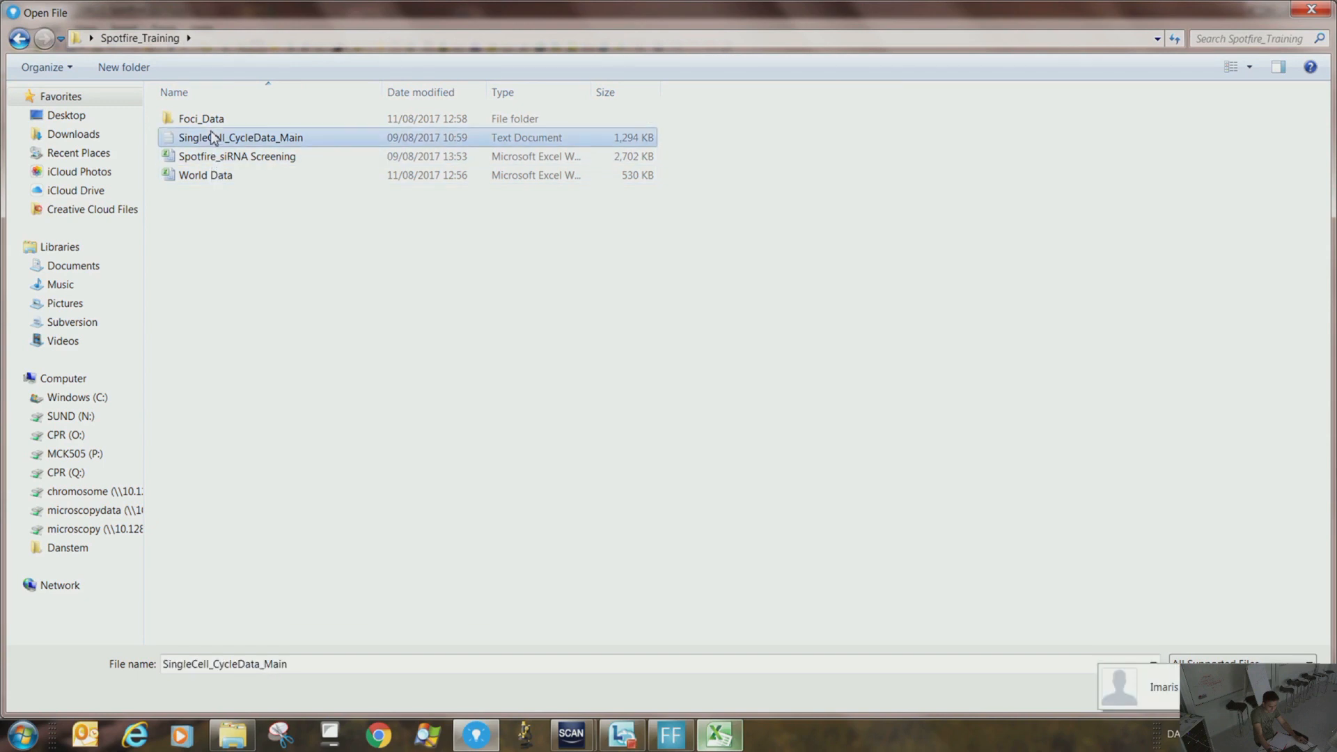
double_click(217, 140)
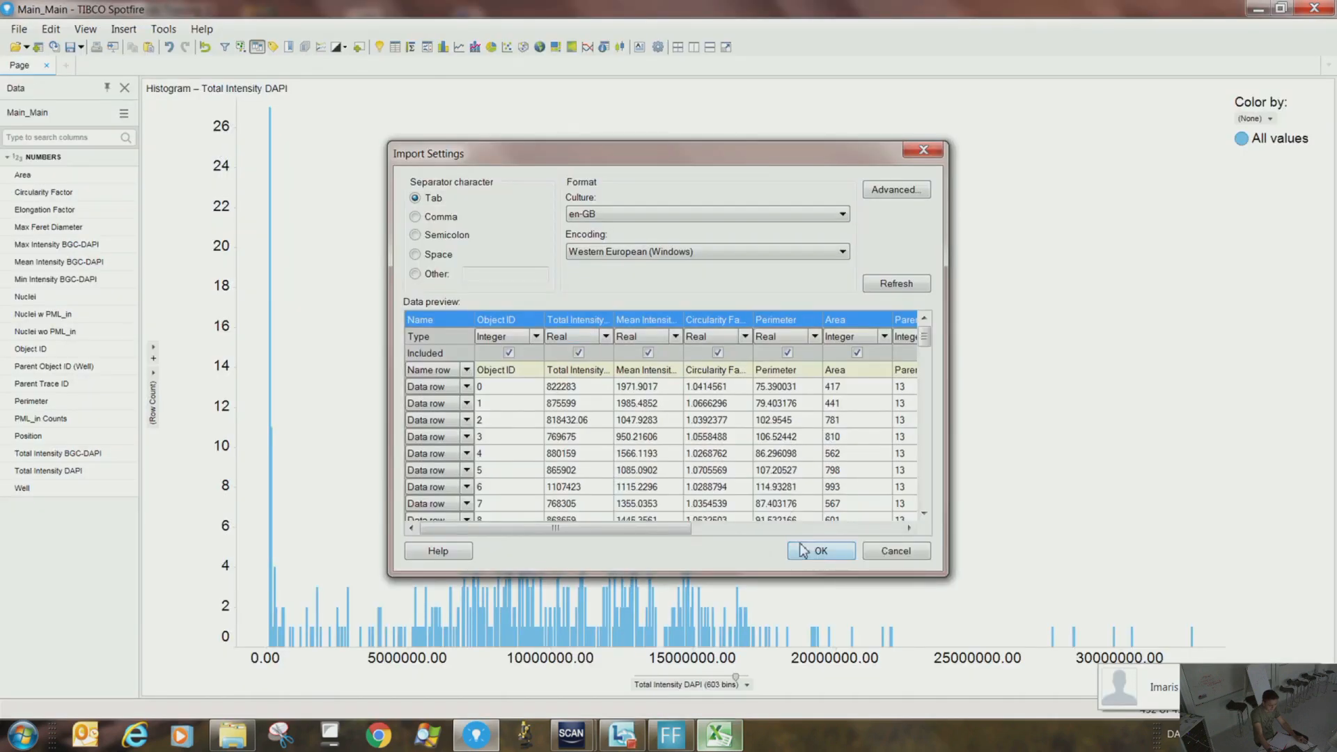
mouse_move(925, 346)
mouse_down()
mouse_move(925, 488)
mouse_move(925, 342)
mouse_up()
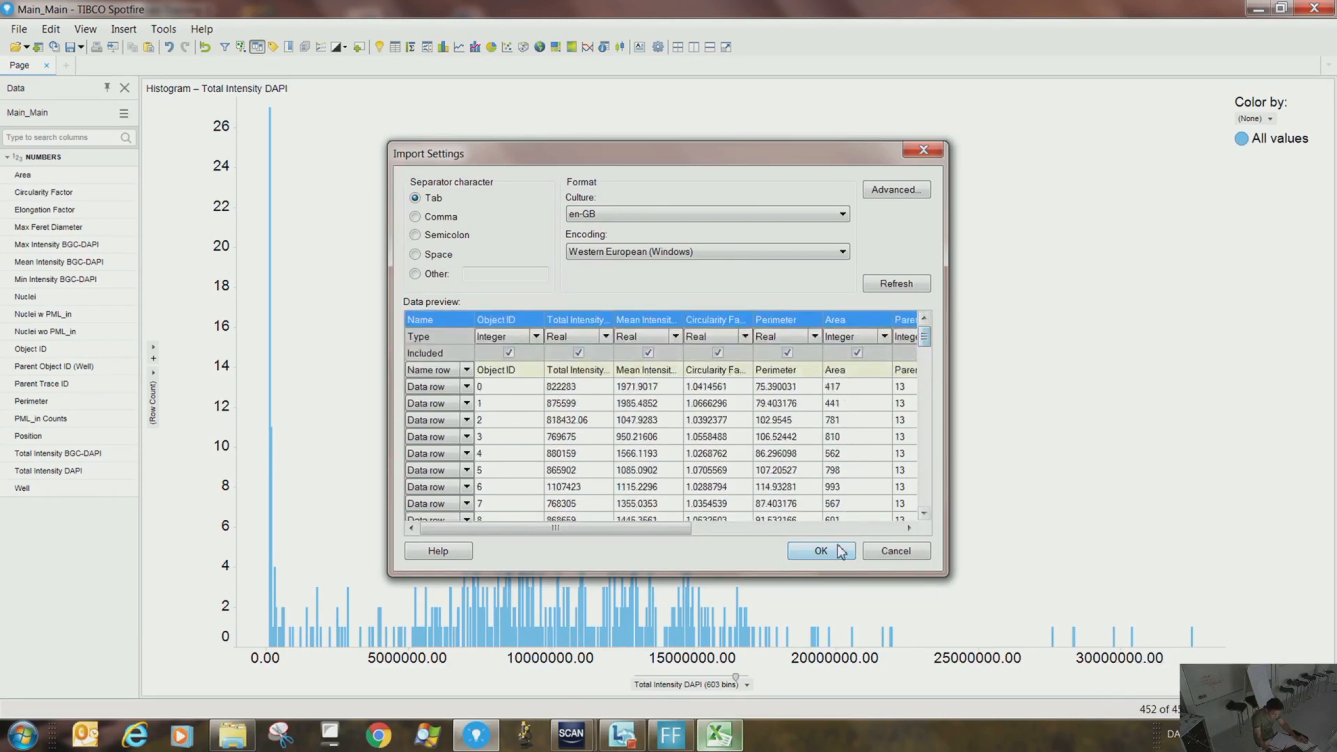
click(822, 551)
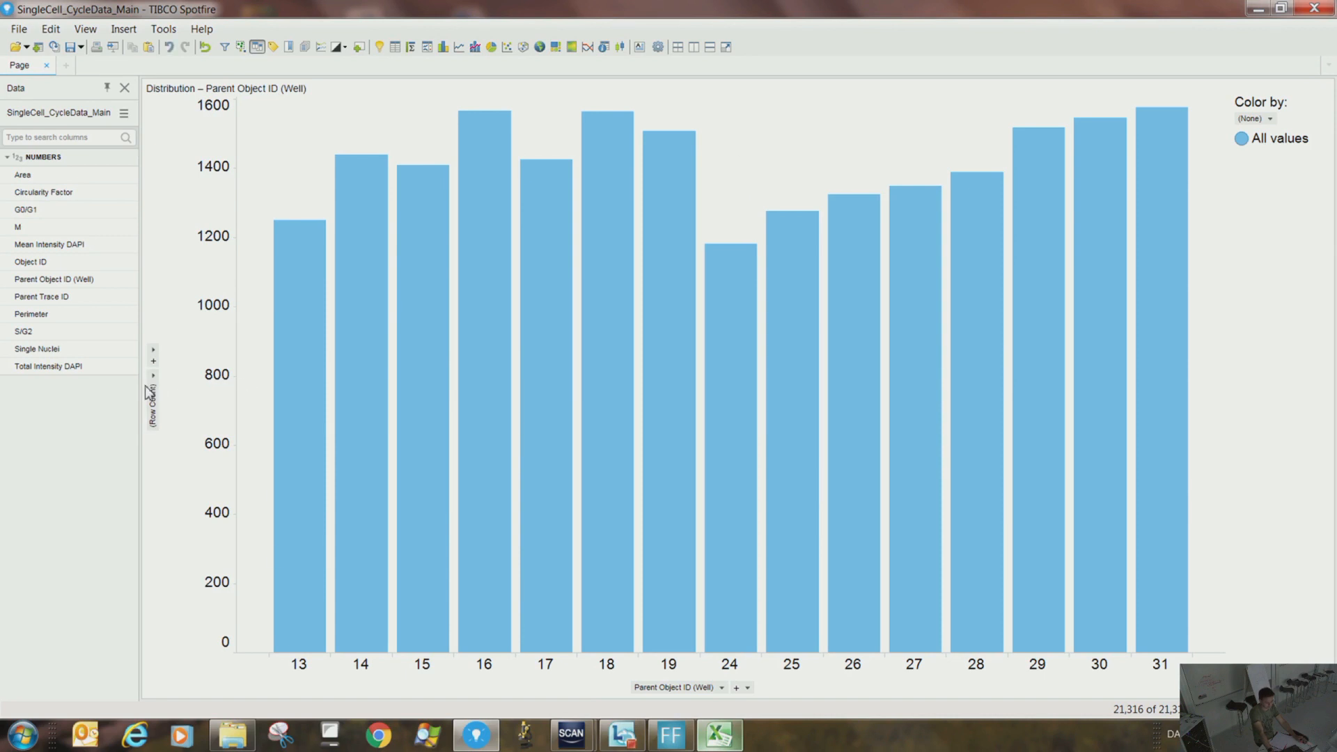
Set the bar chart's category axis to auto-binned Total Intensity DAPI and increase the histogram to 402 bins
click(722, 688)
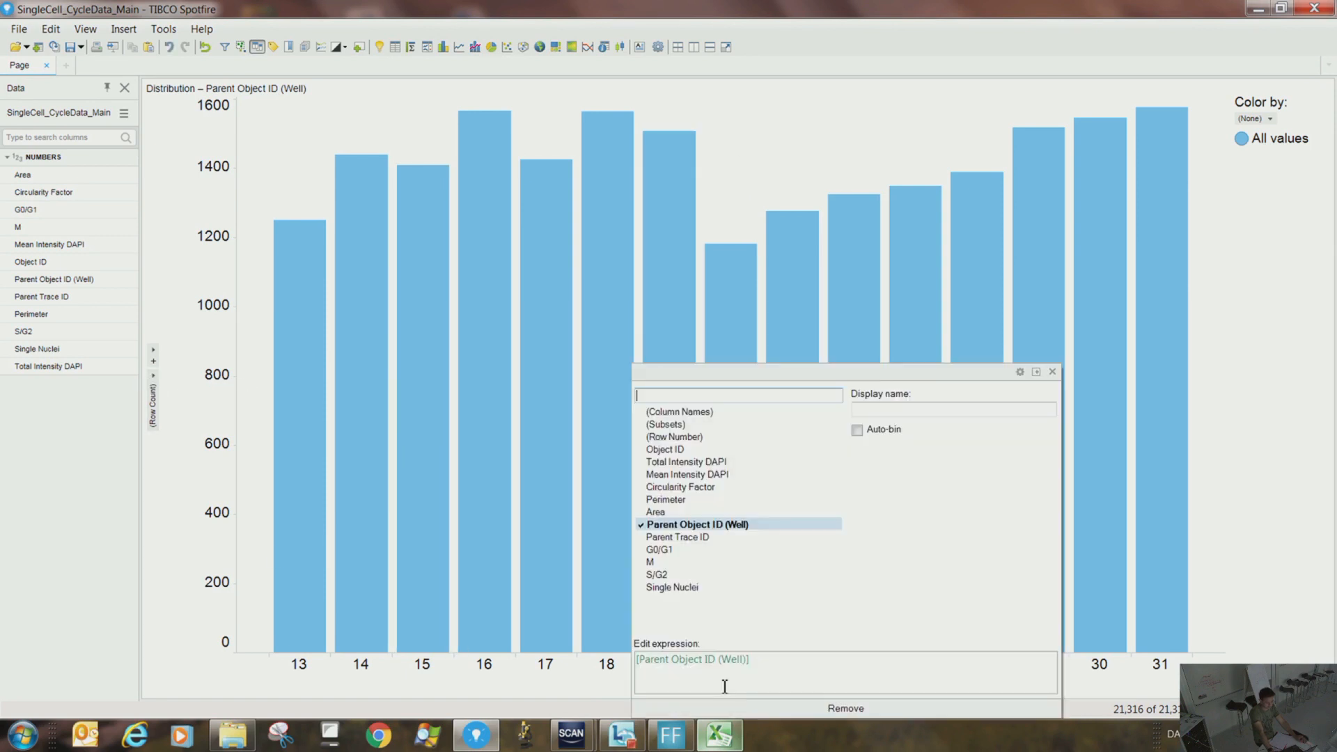
click(686, 462)
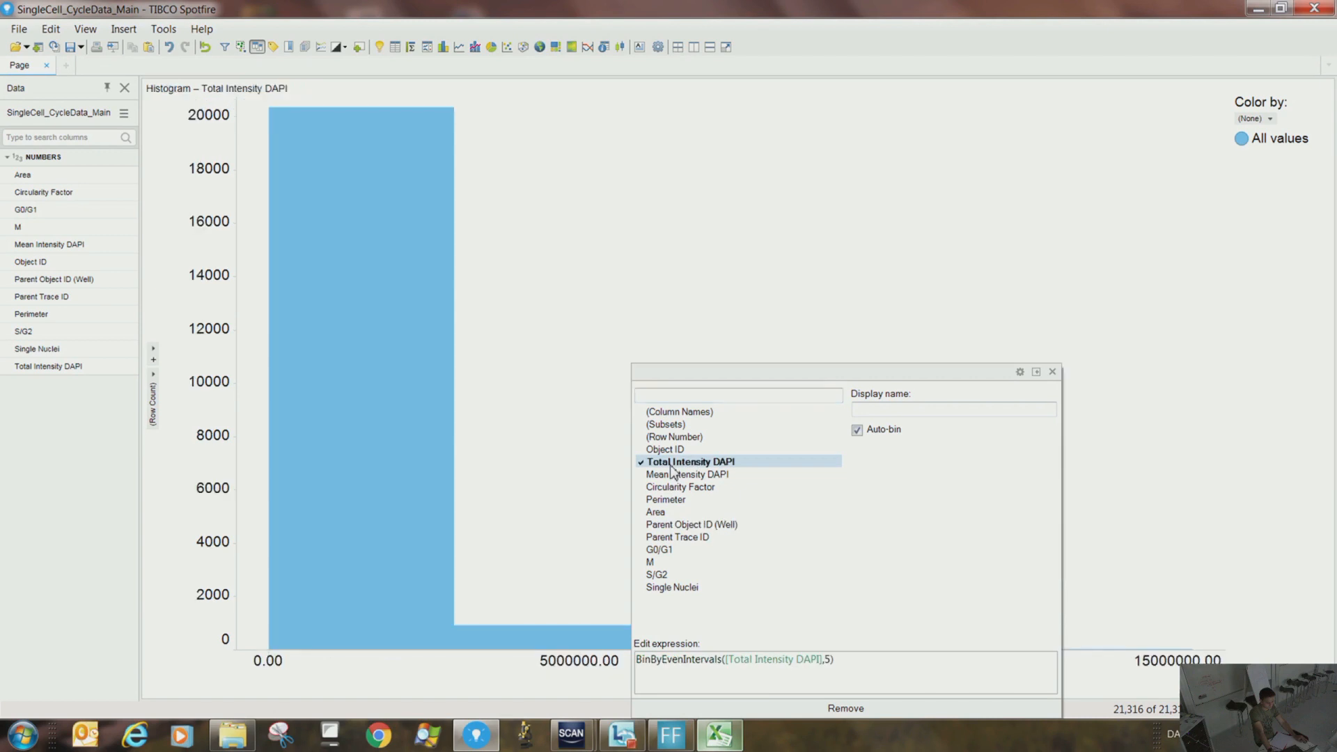
click(571, 286)
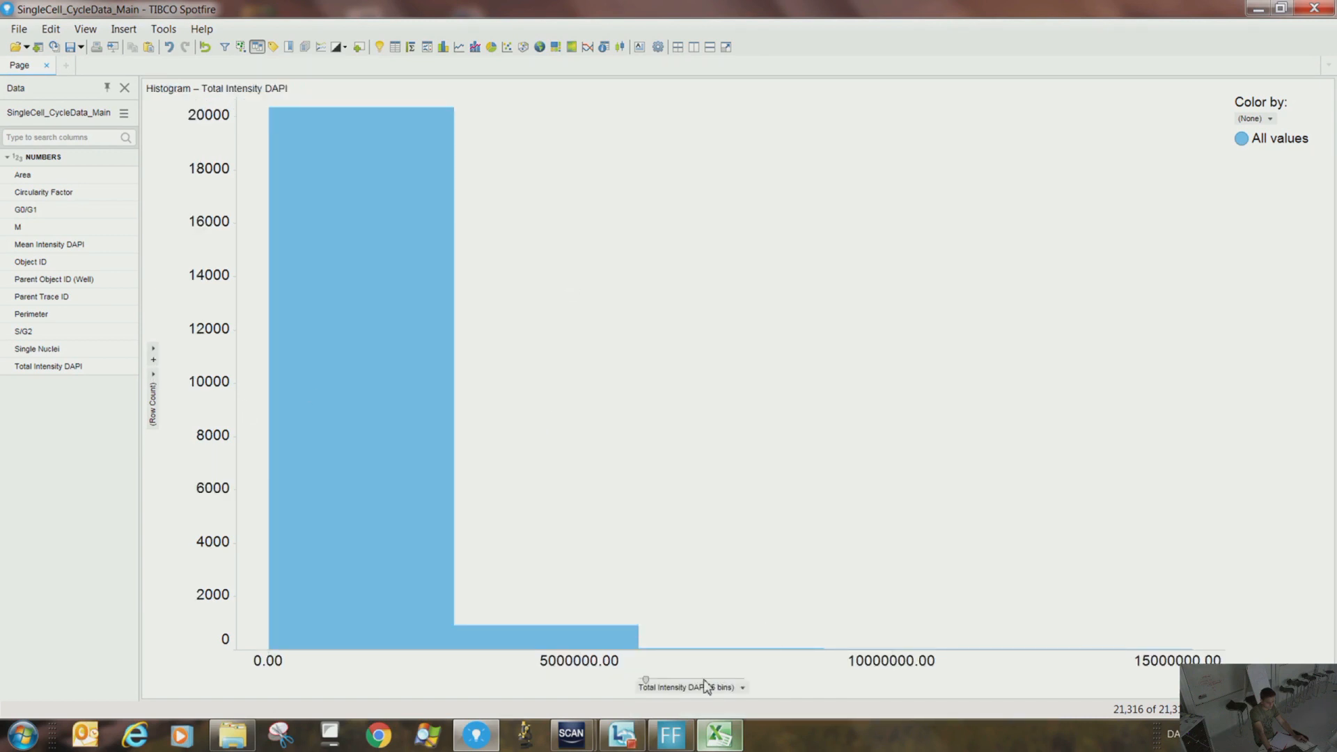
drag(646, 680, 727, 680)
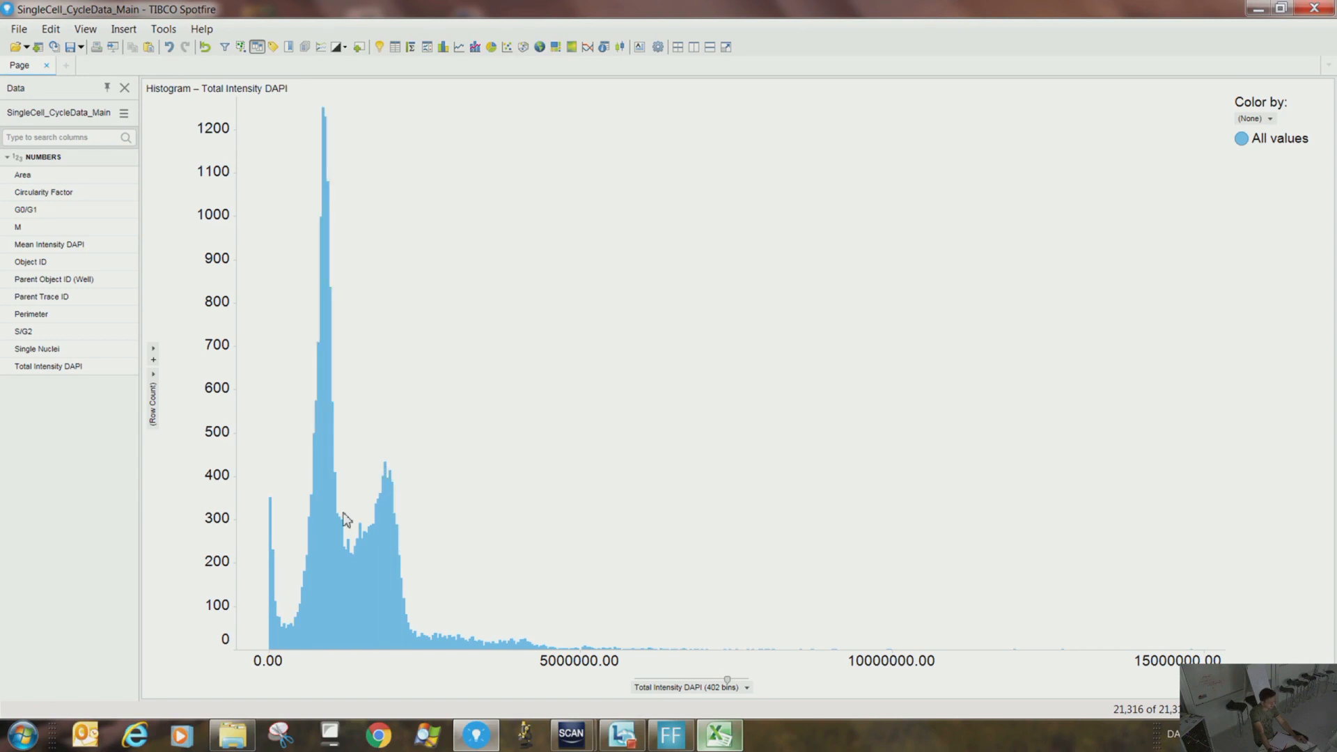
Mark the tall first DAPI peak and the smaller second peak in turn, and clear the marking
mouse_move(377, 531)
drag(308, 119, 343, 690)
drag(370, 432, 415, 705)
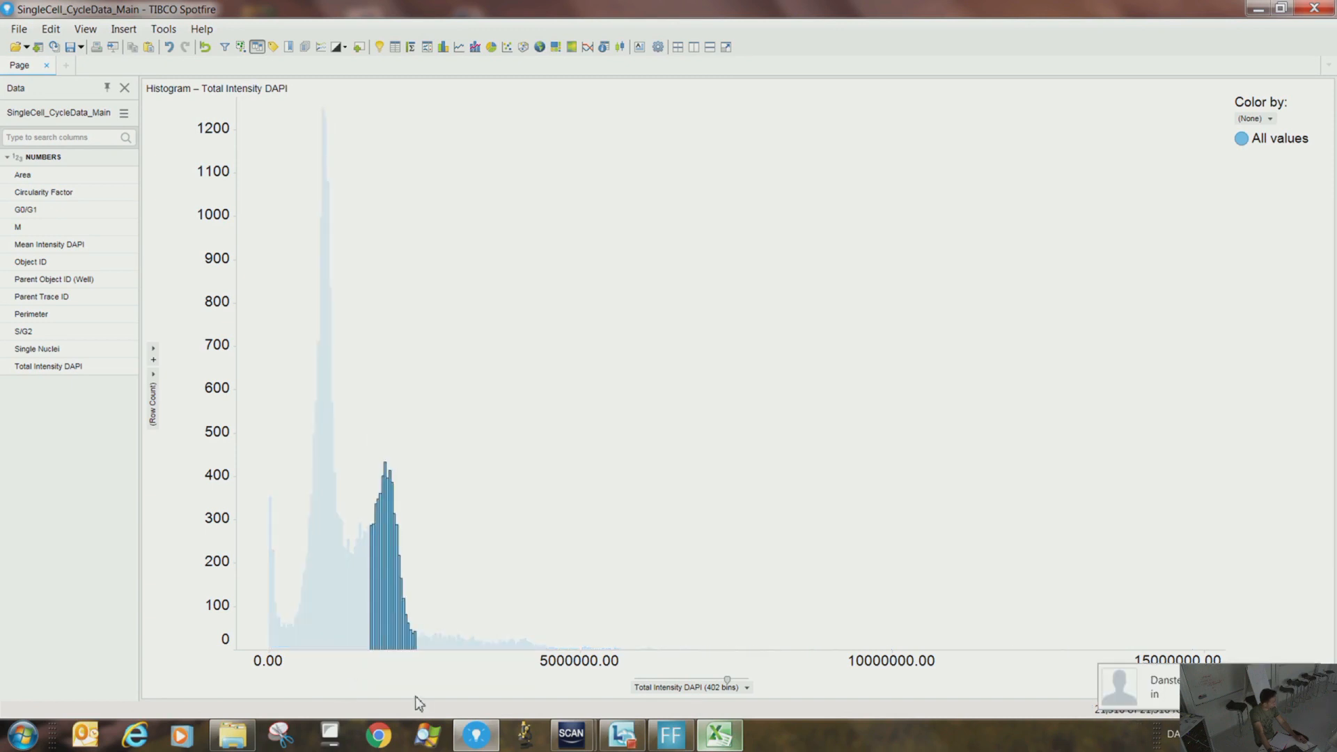
click(466, 382)
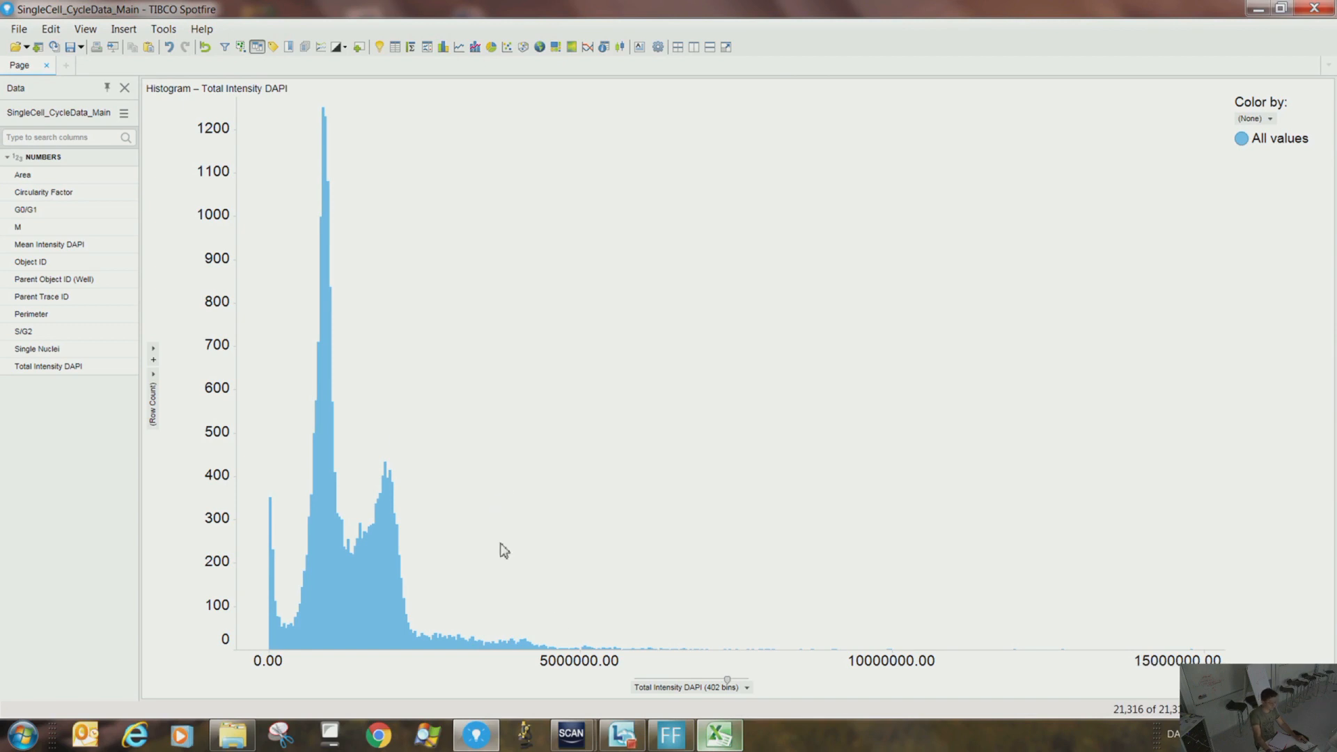
Set the value axis to Circularity Factor and change its aggregation to Avg (Average)
click(154, 382)
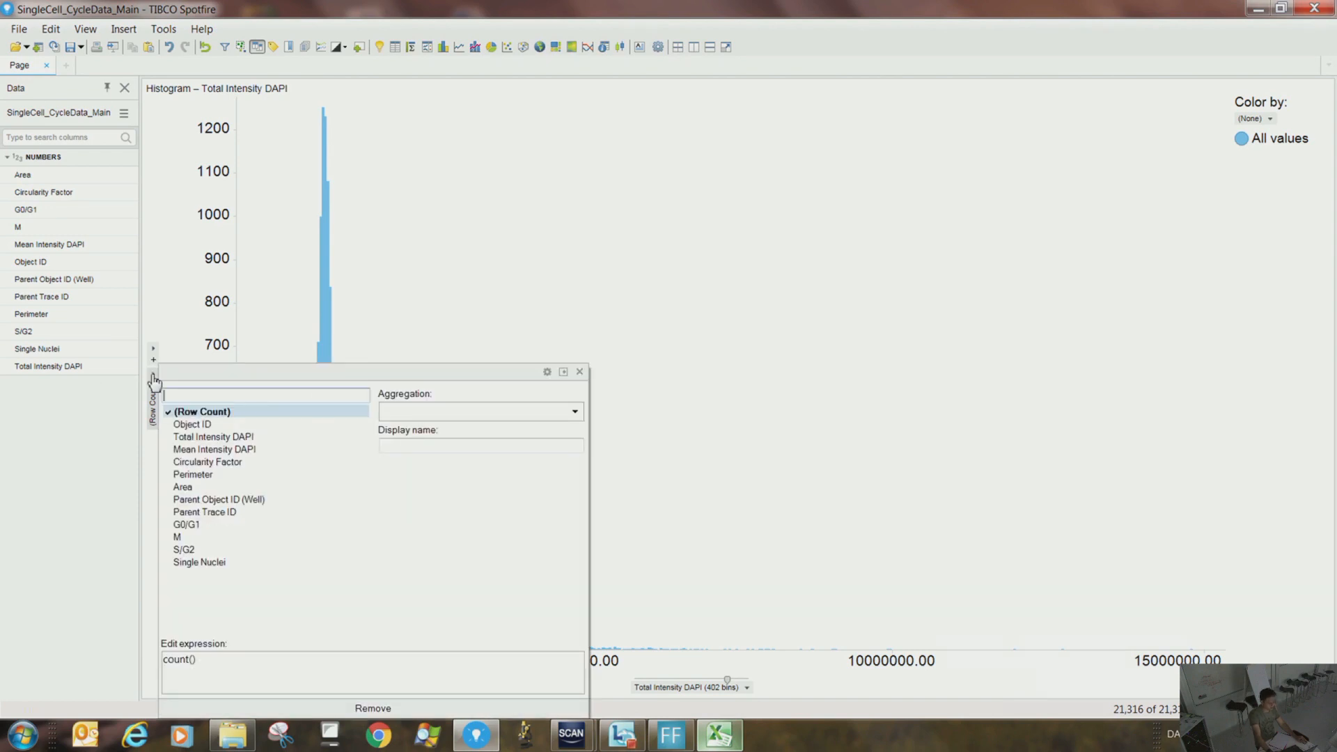
click(208, 464)
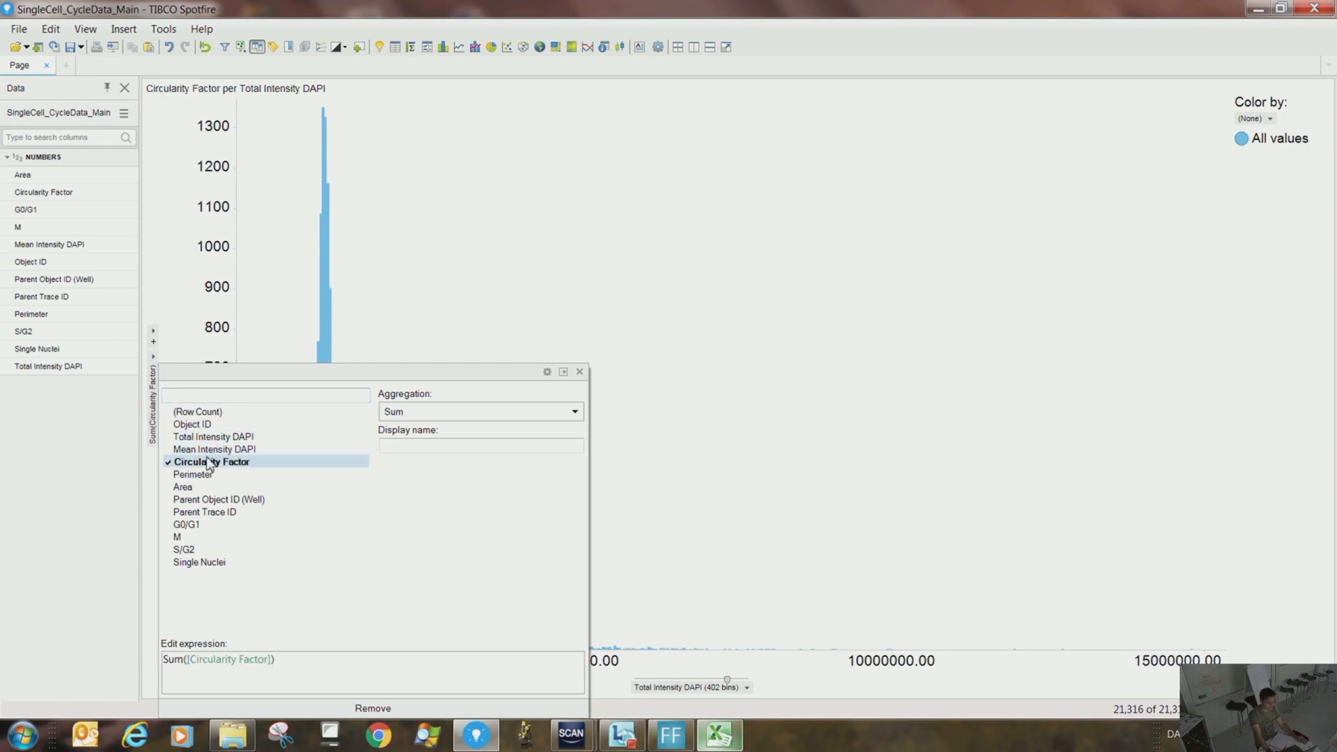
click(269, 323)
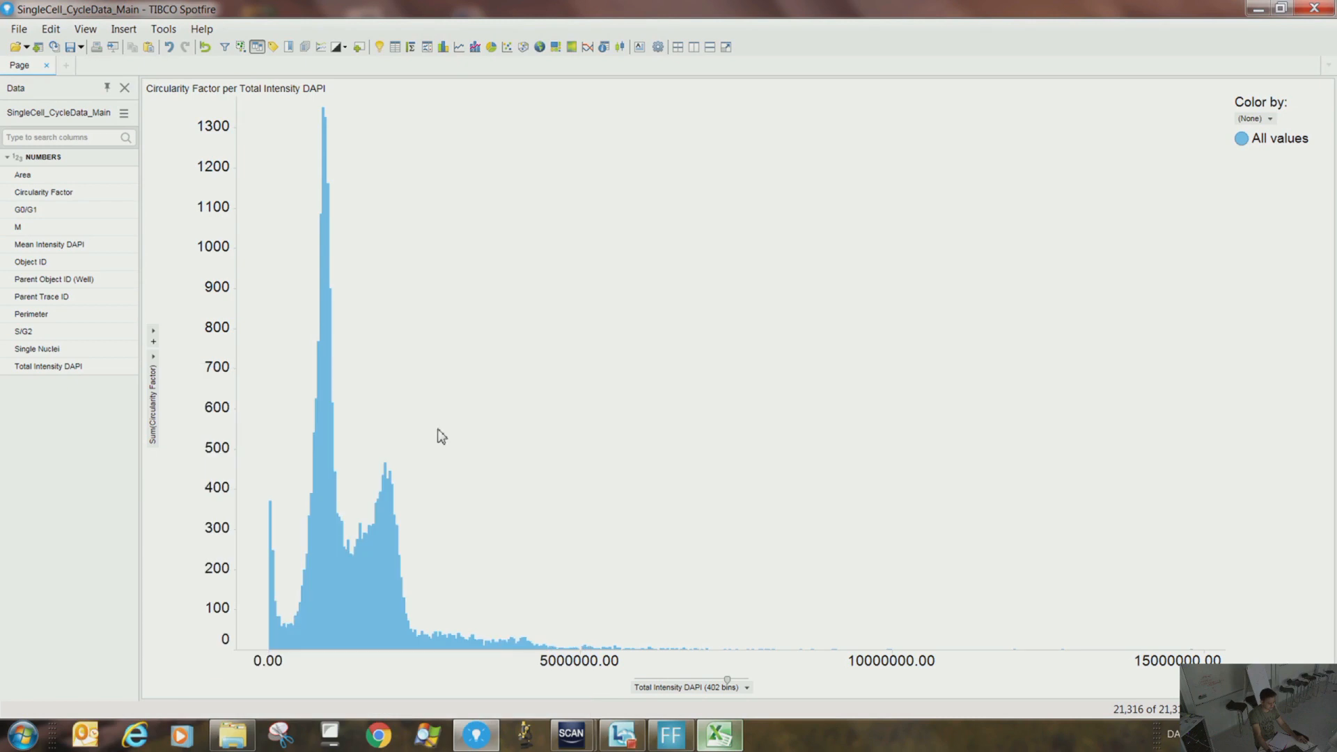
click(156, 358)
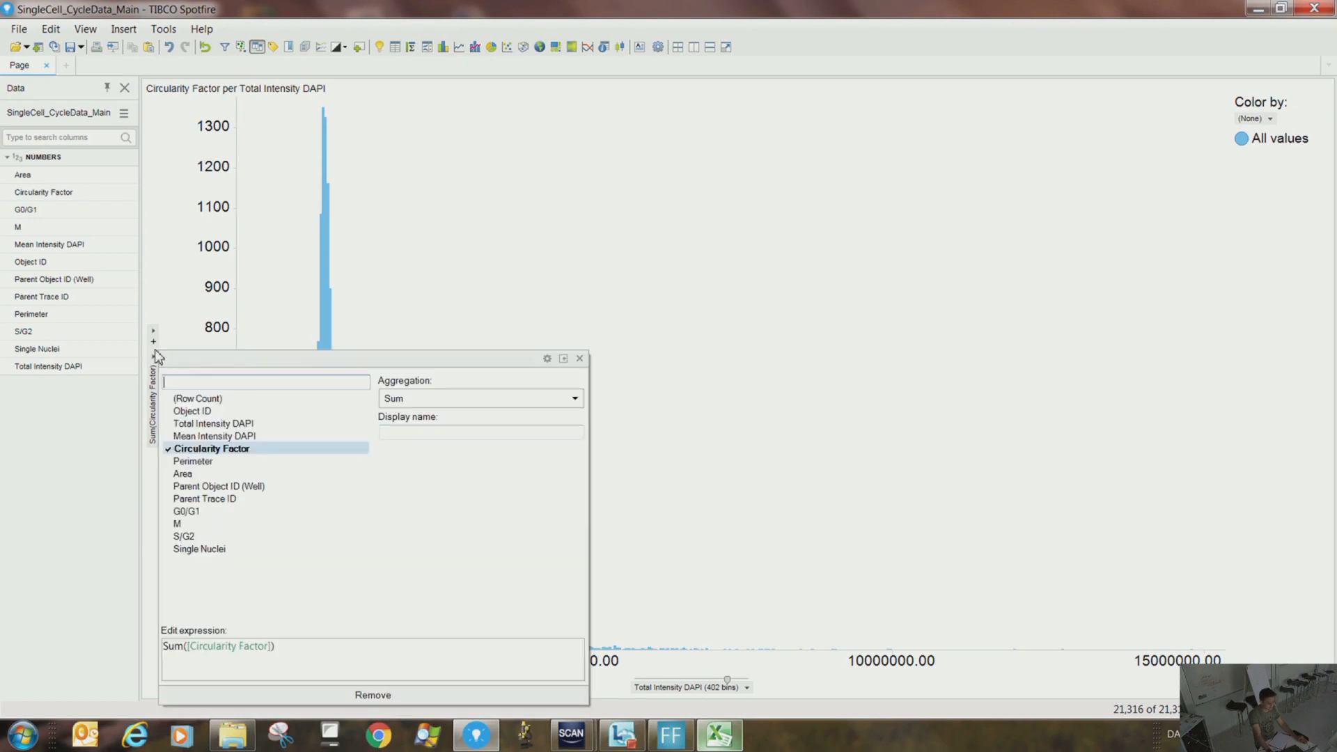
click(491, 402)
click(475, 440)
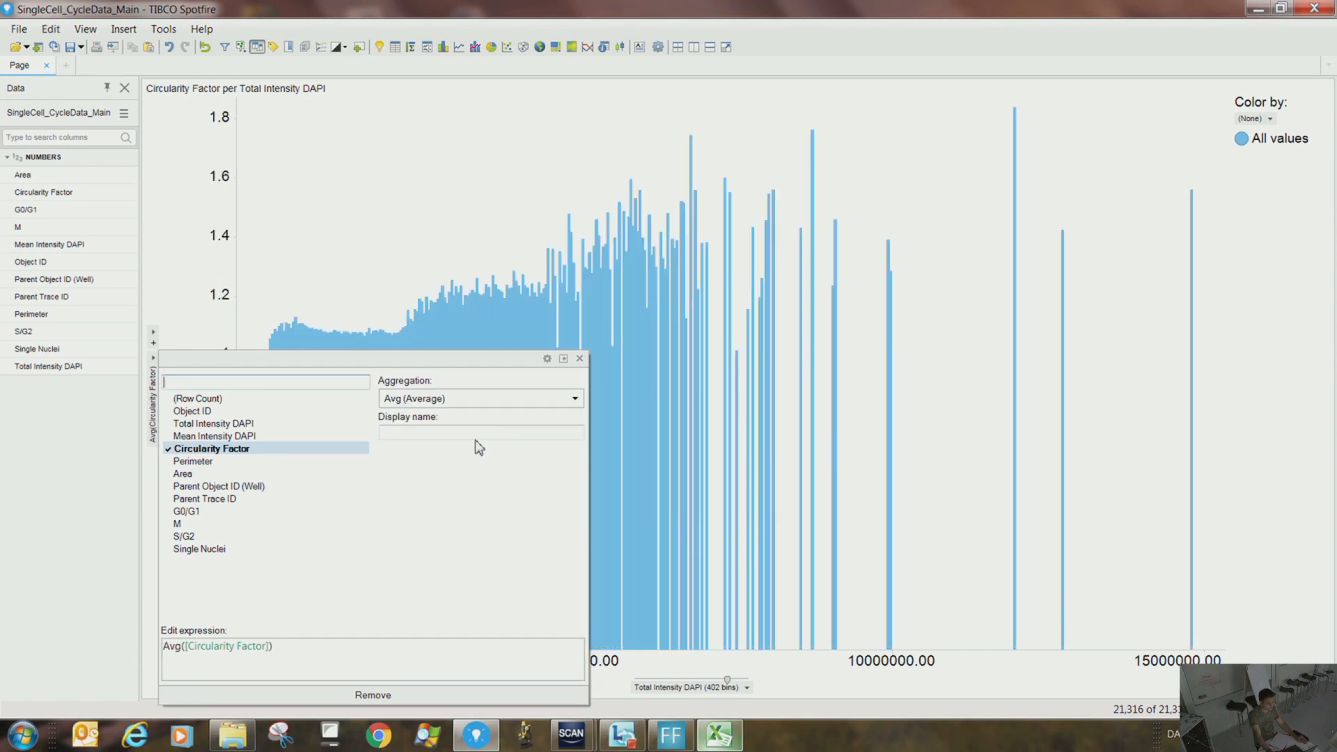
click(471, 231)
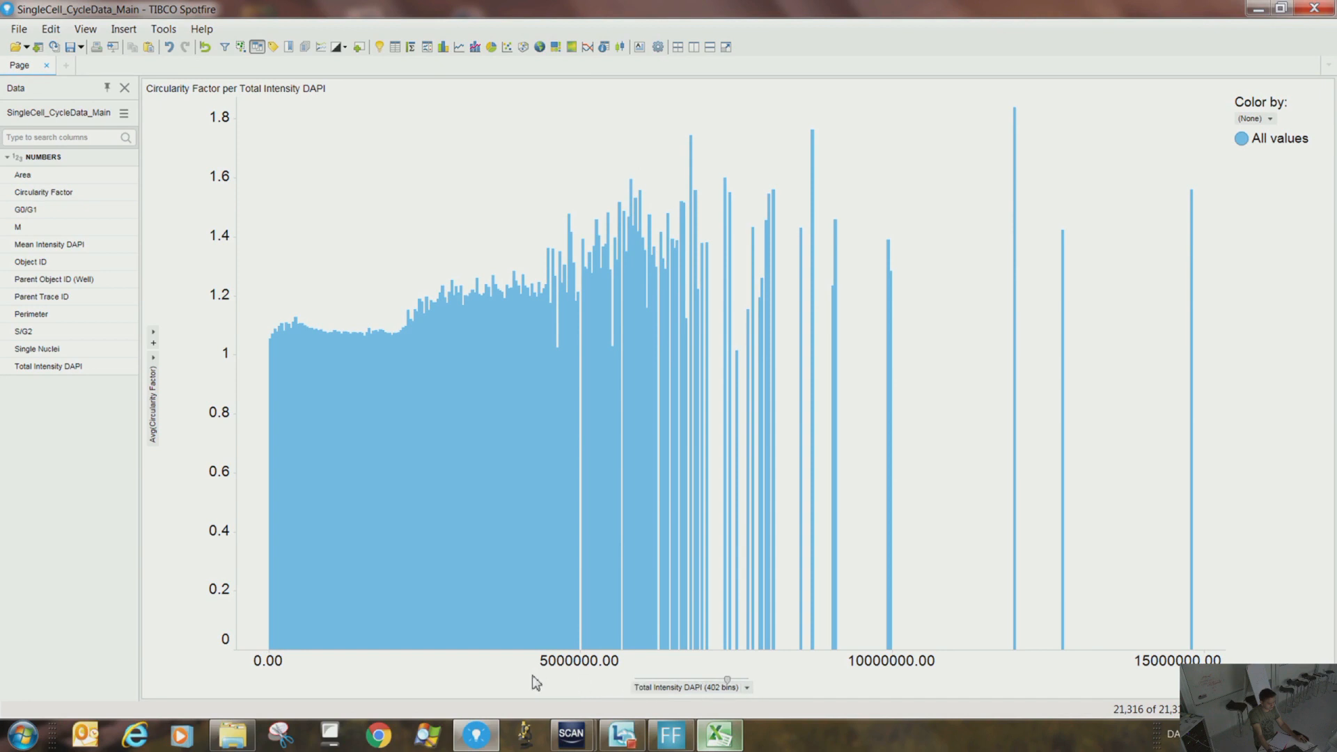
Replace Total Intensity DAPI with Parent Trace ID on the category axis and inspect the resulting category
click(749, 689)
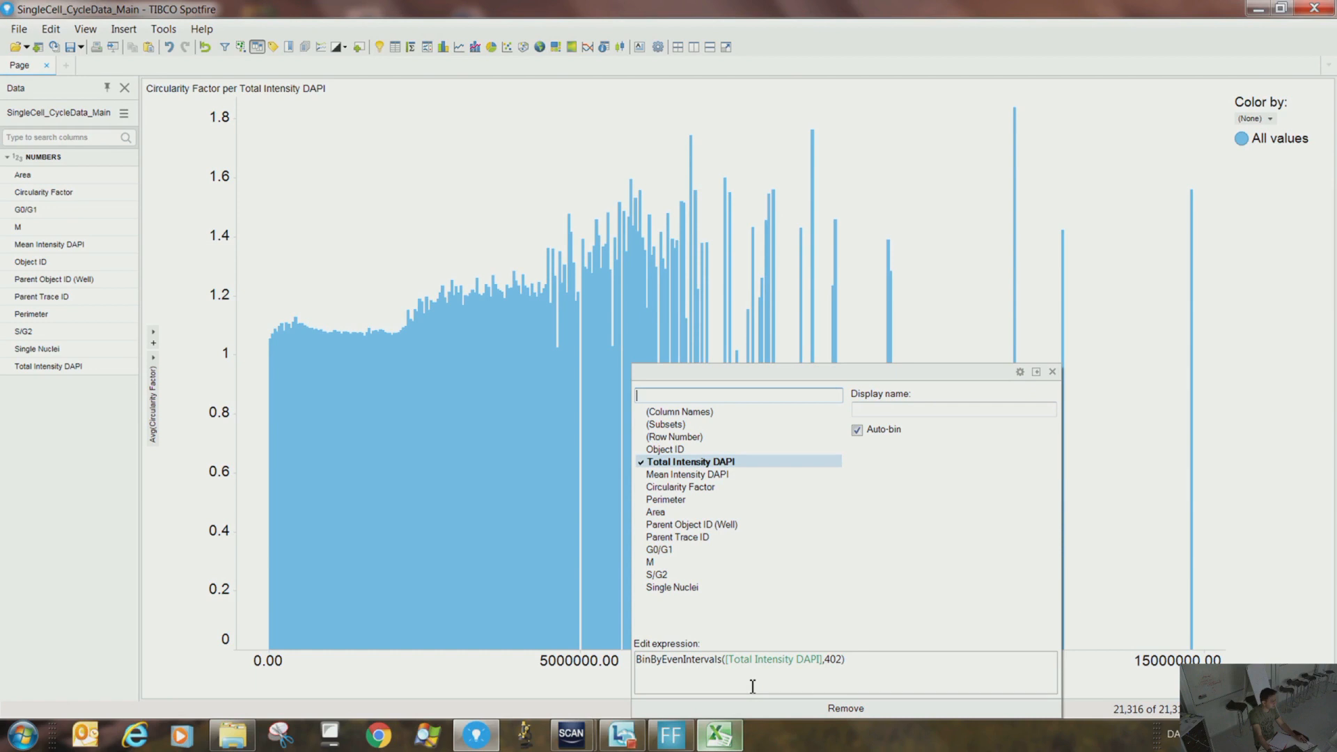
click(706, 540)
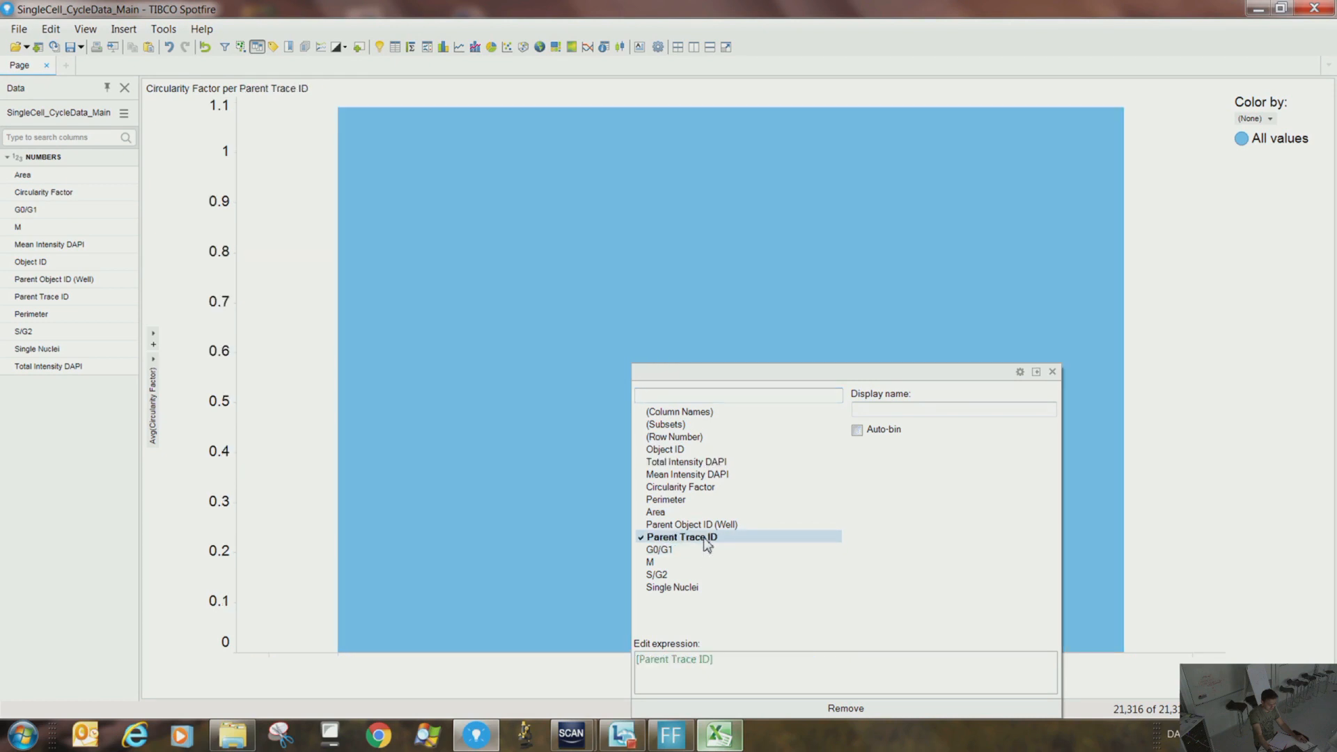
click(343, 561)
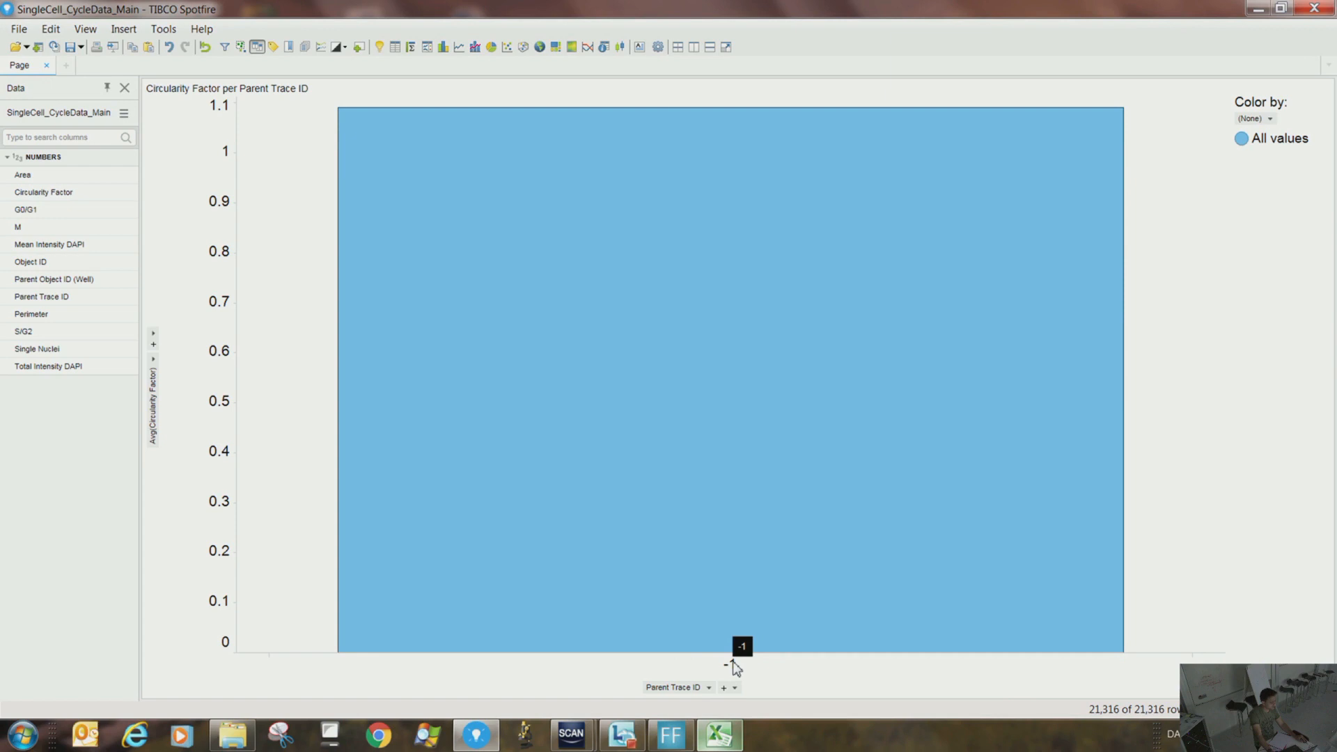
mouse_move(727, 646)
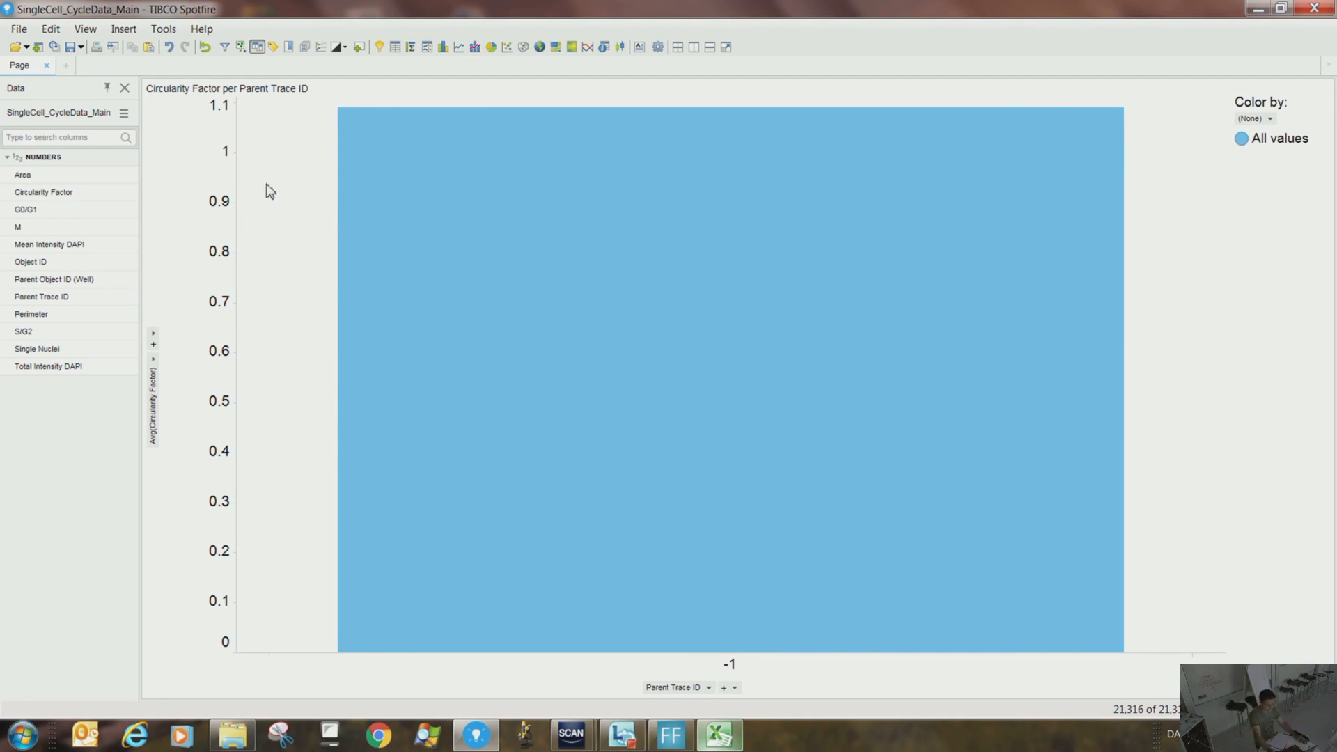
Open Main_Main from the Foci_Data folder without saving the current analysis, accepting the import settings
click(19, 29)
click(34, 46)
click(721, 438)
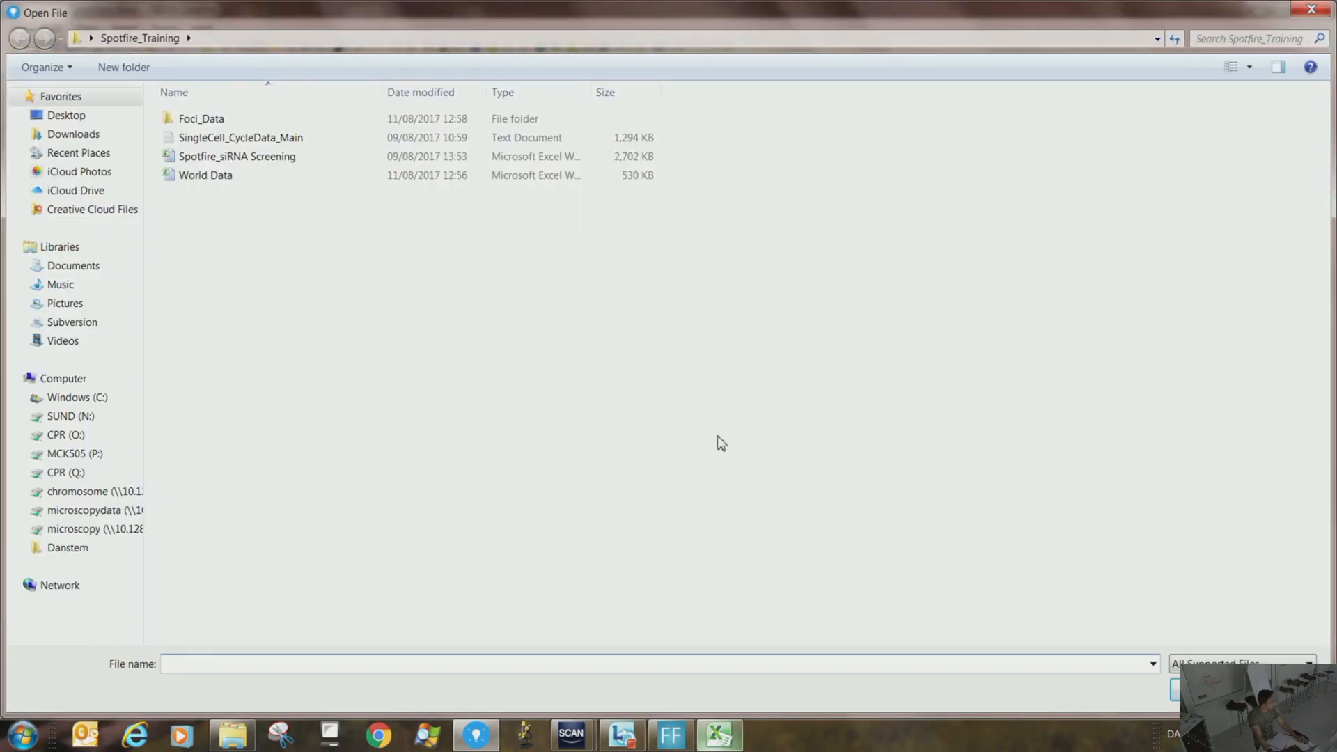
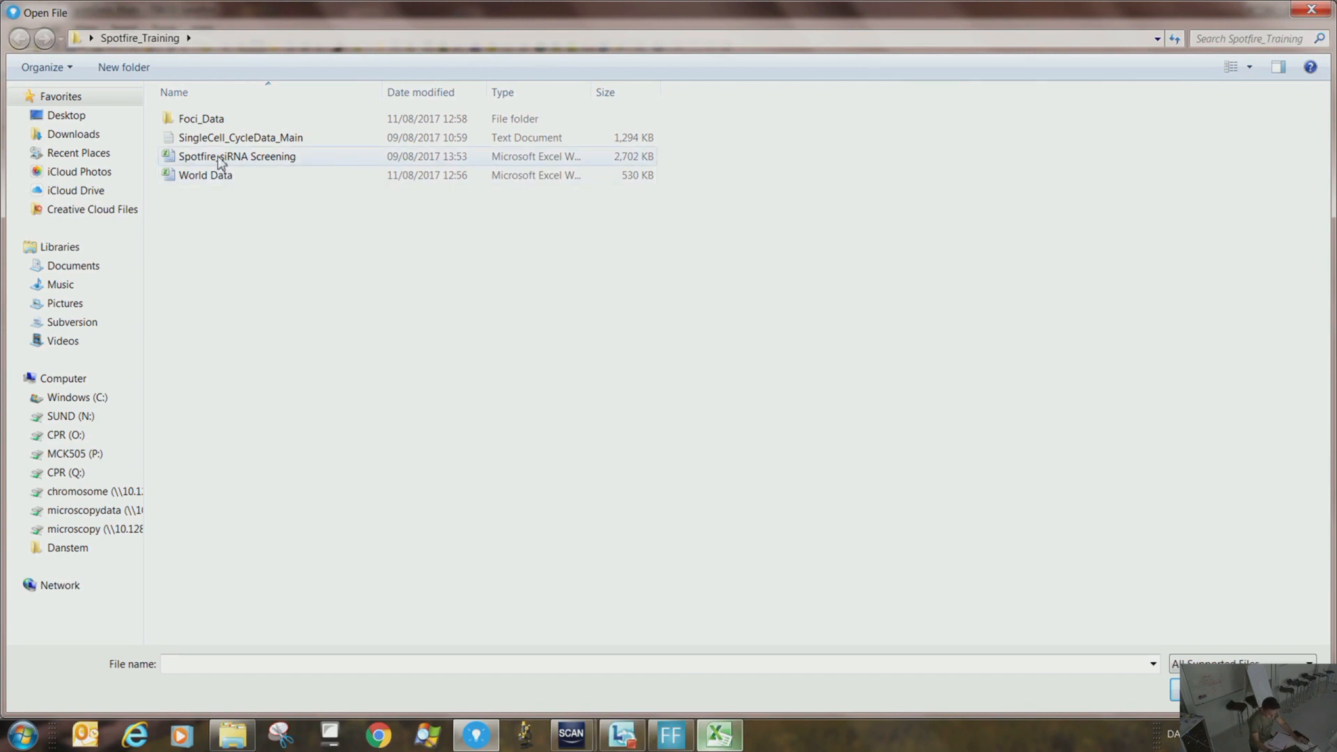
double_click(211, 120)
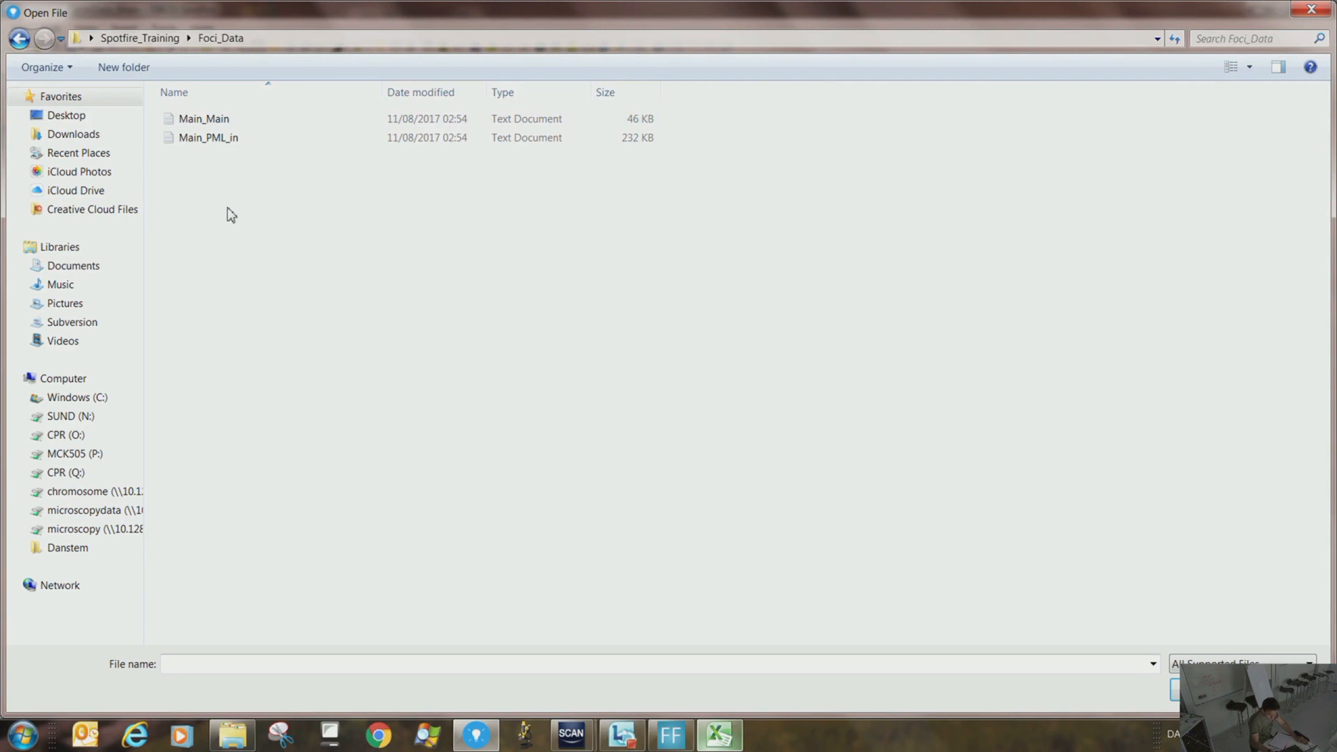
click(220, 119)
click(1193, 689)
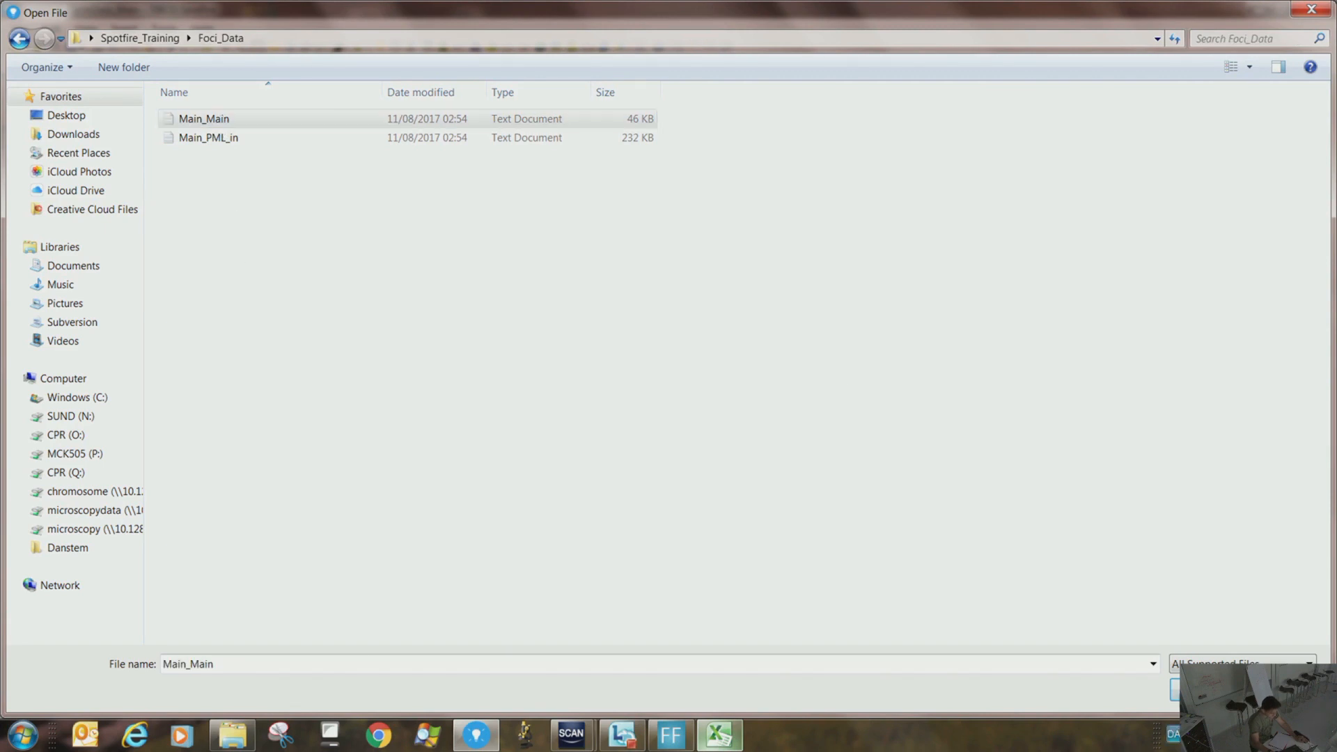
click(821, 551)
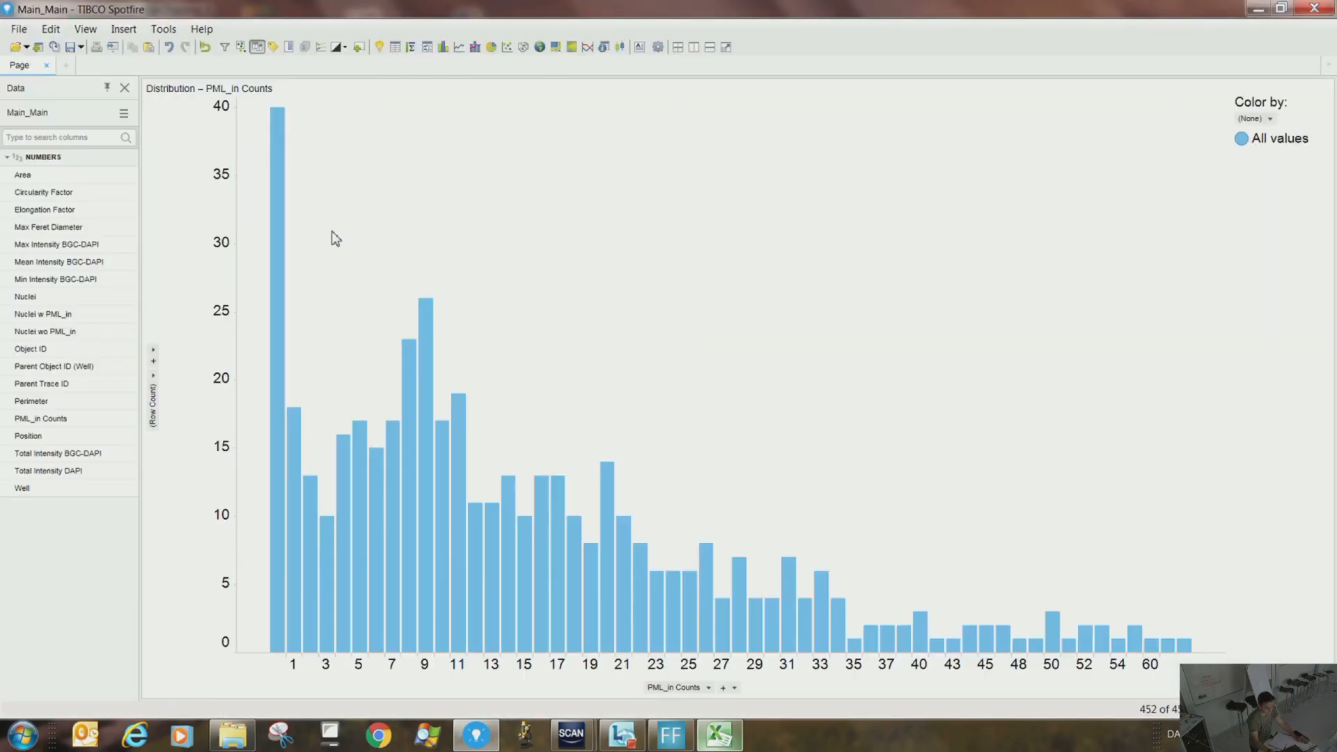
Set the bar chart's category axis to Well and its value axis to the sum of Total Intensity DAPI
click(720, 689)
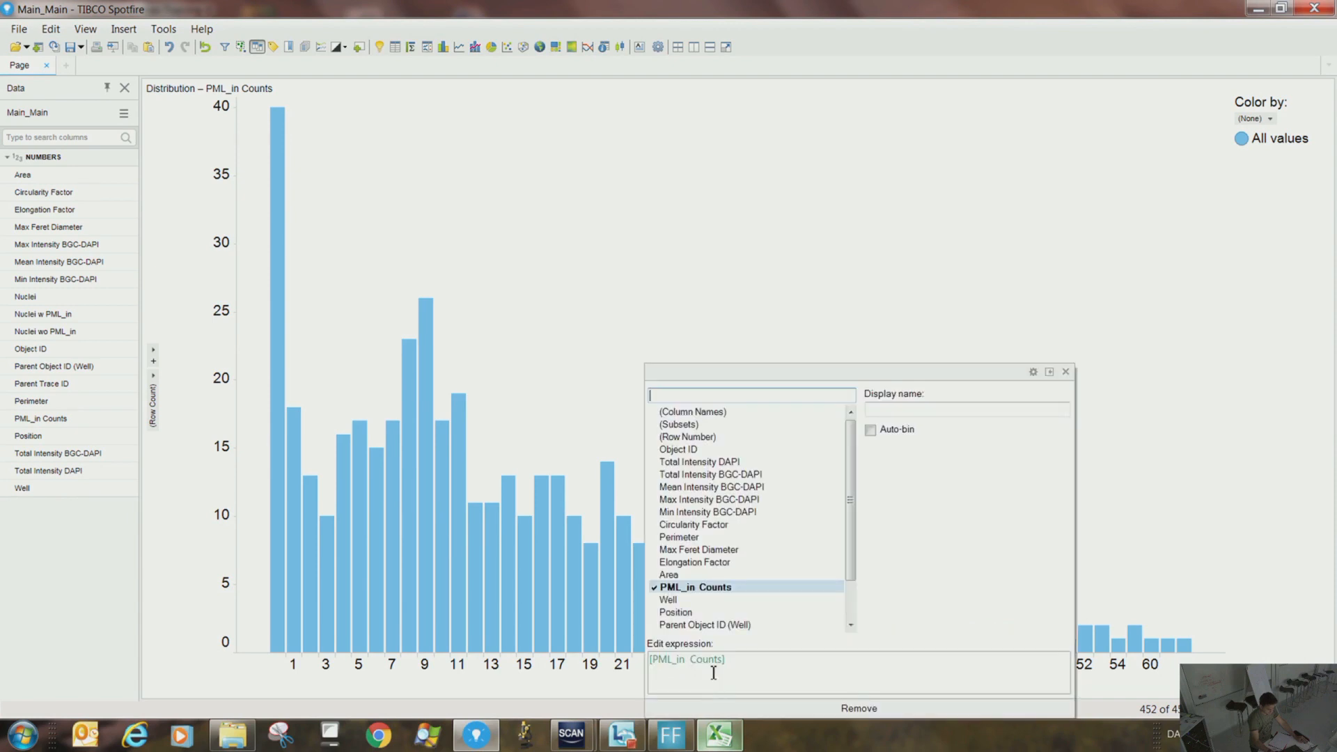
click(693, 600)
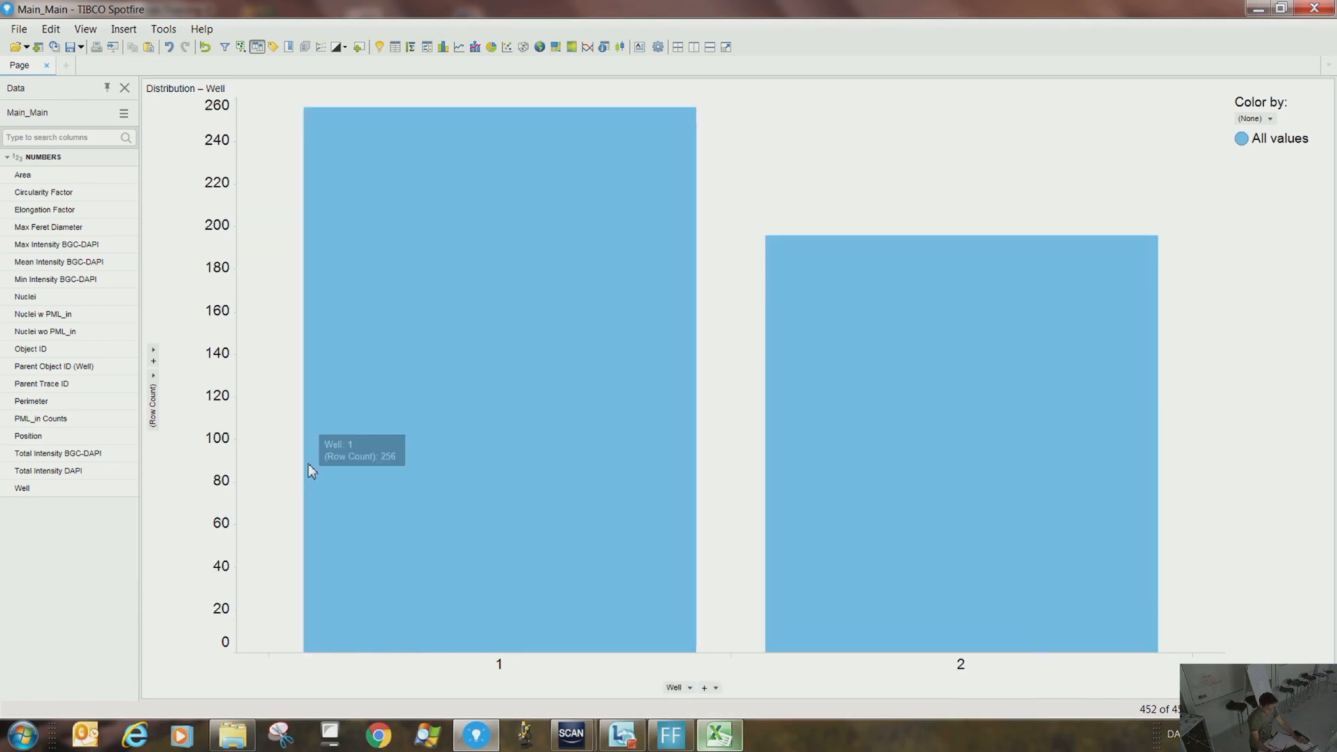
click(155, 373)
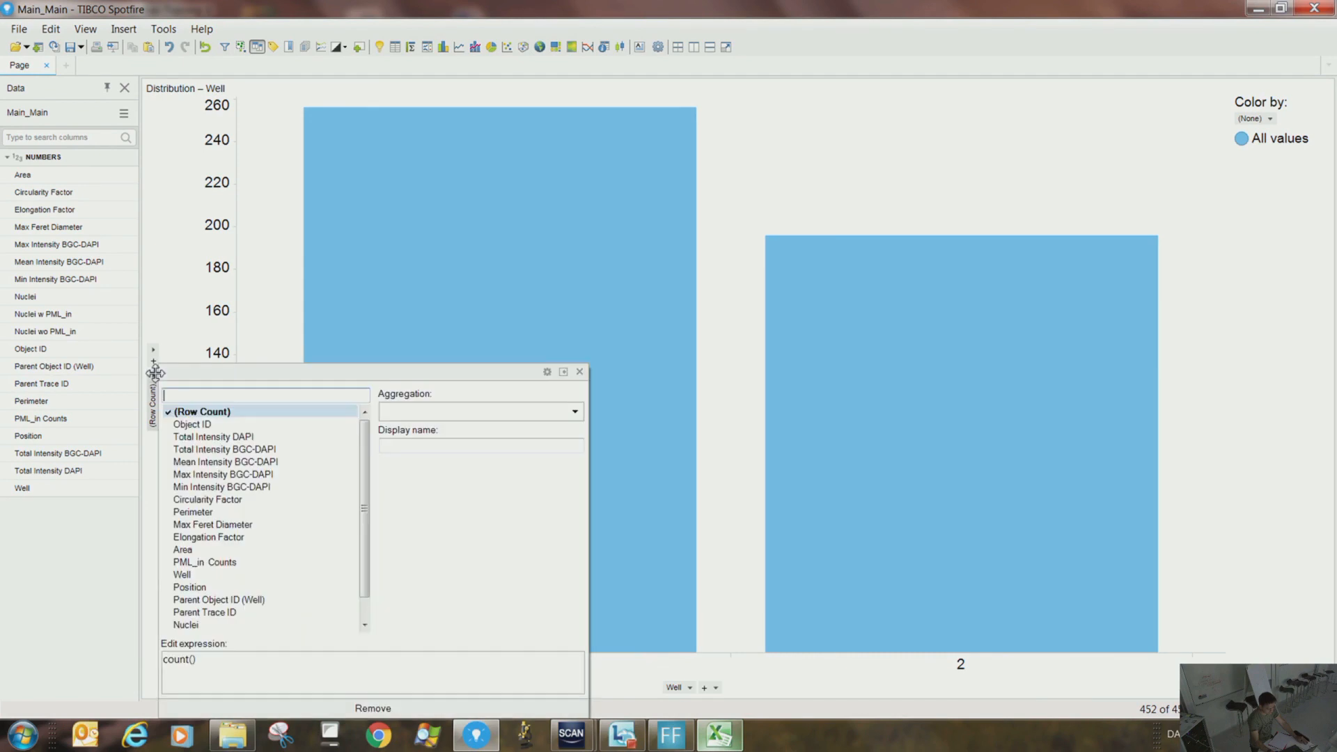
click(219, 437)
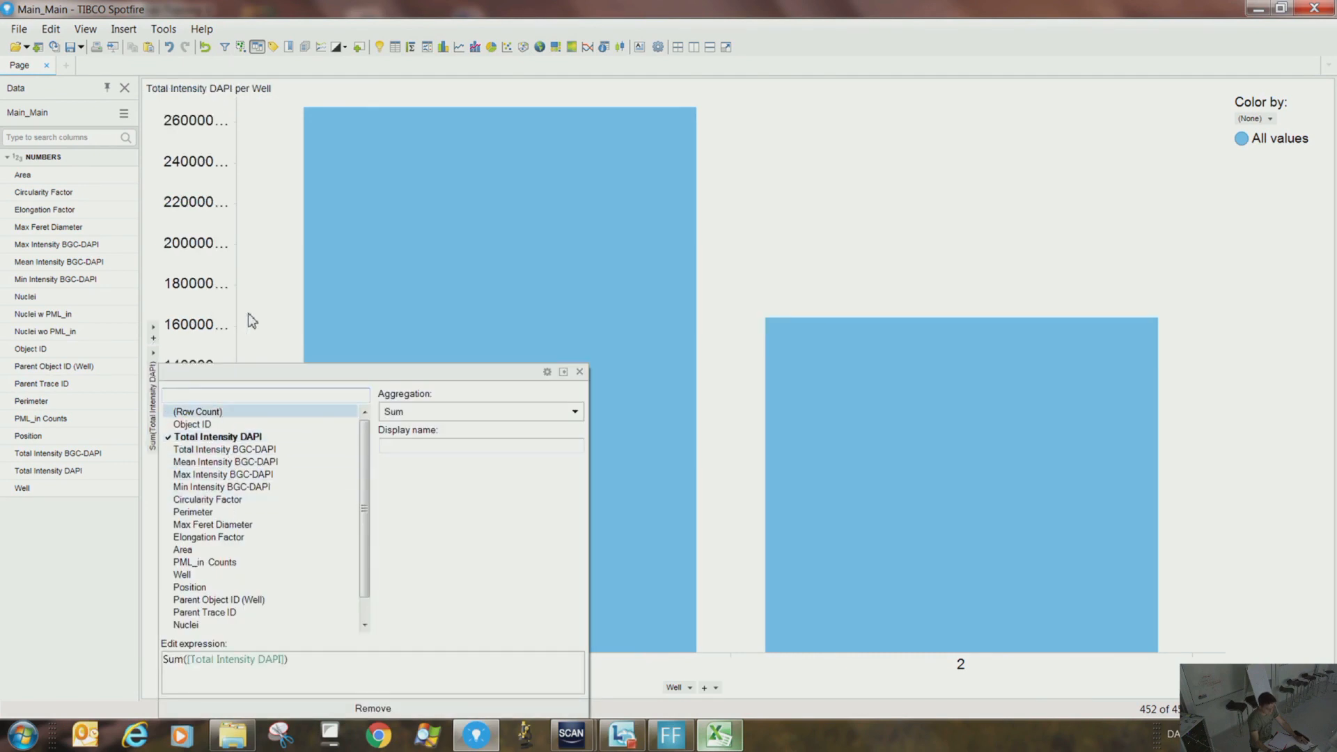
click(269, 305)
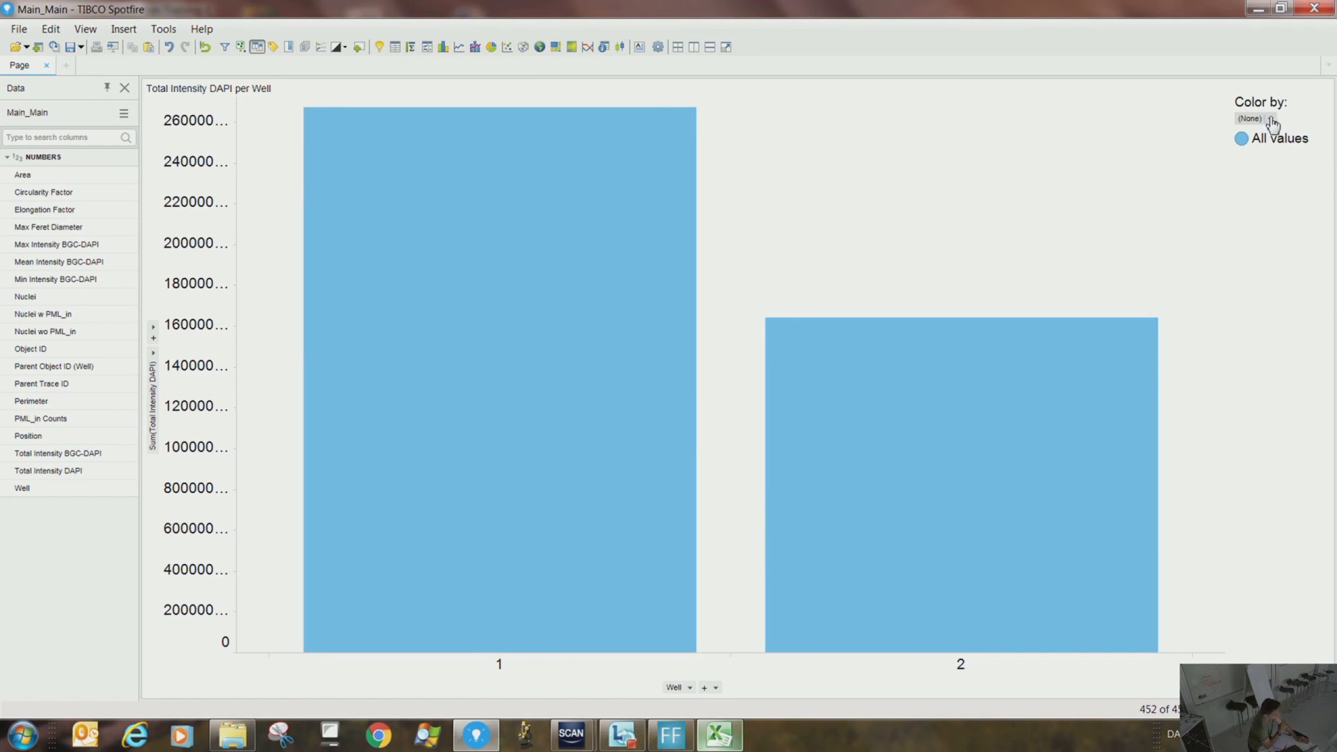
Open the bar chart's properties and review its General and Data settings
right_click(923, 230)
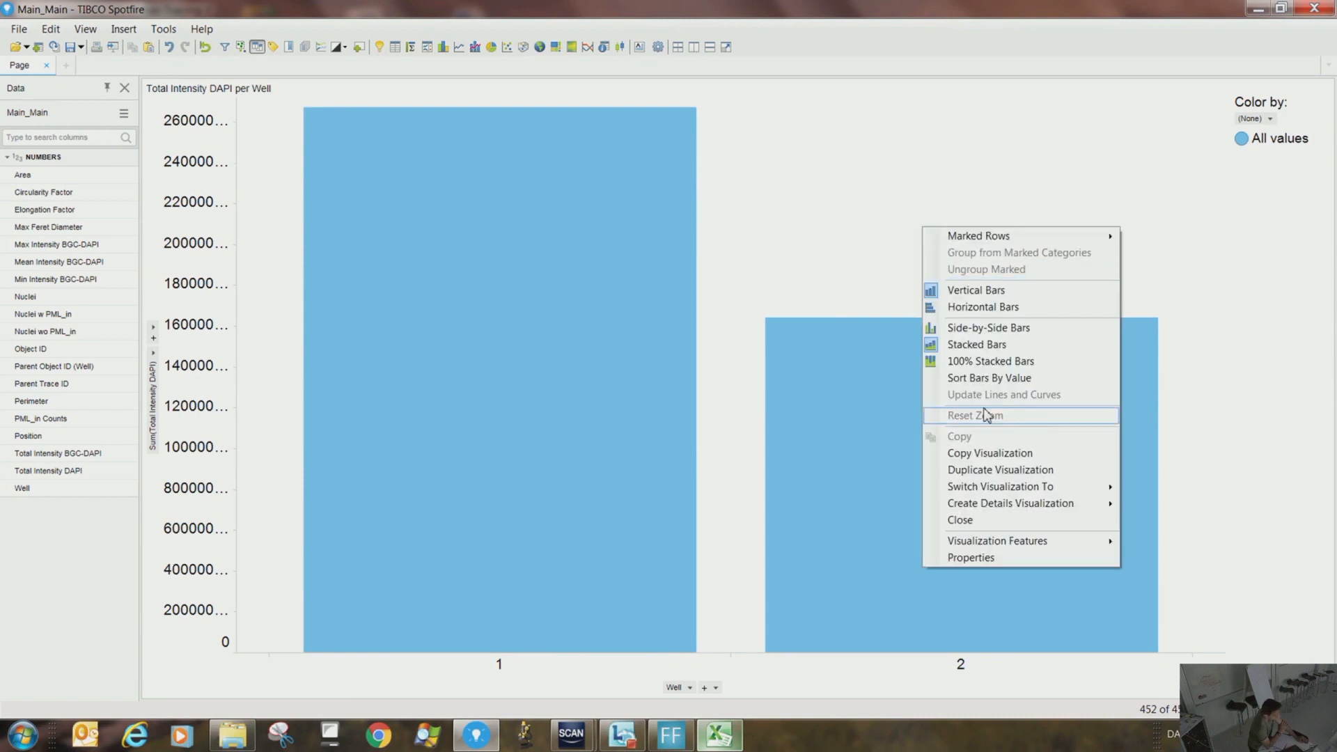
click(994, 557)
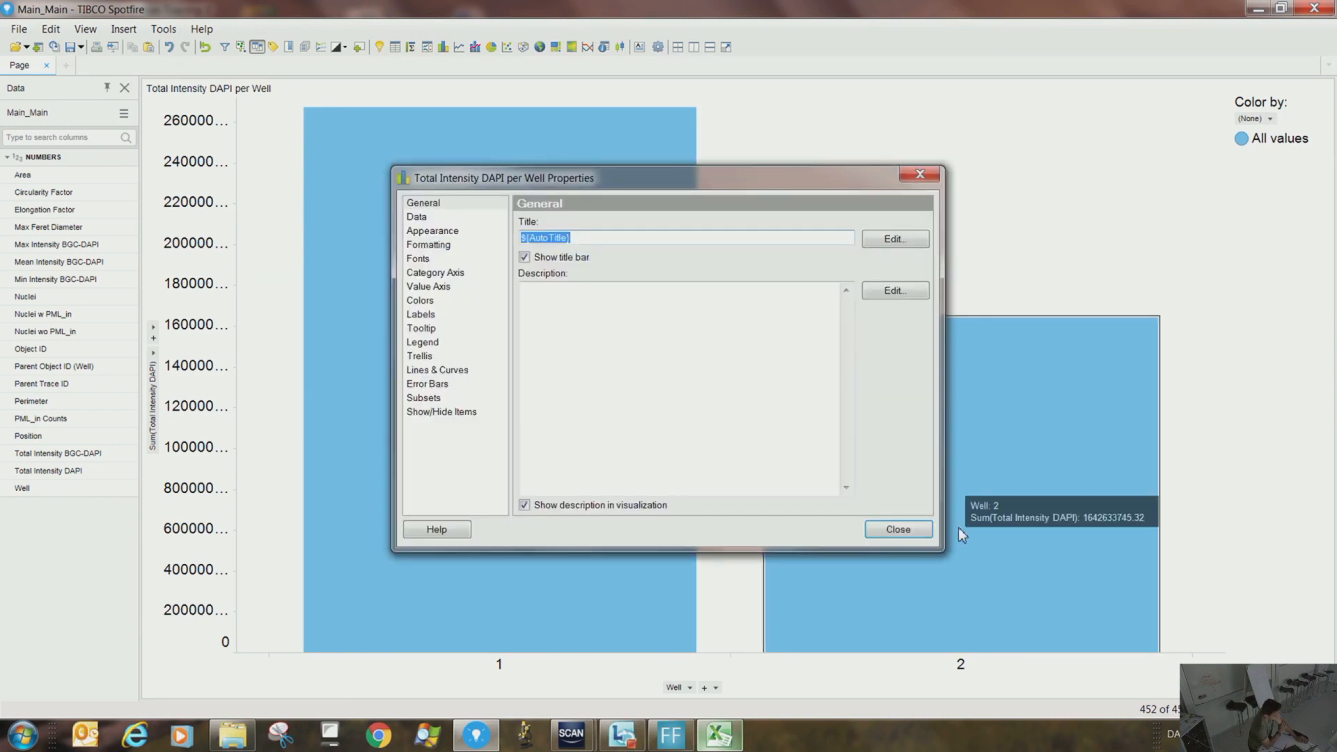
click(423, 206)
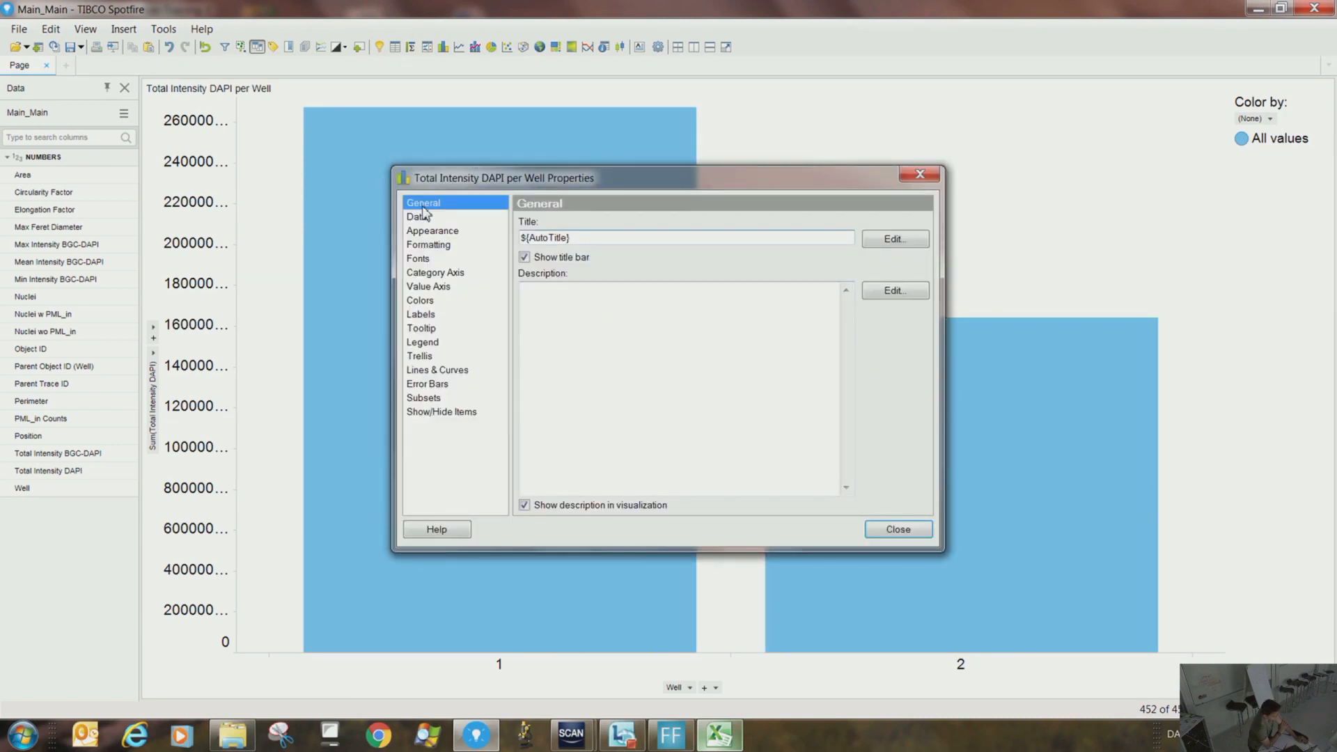
drag(593, 246, 474, 240)
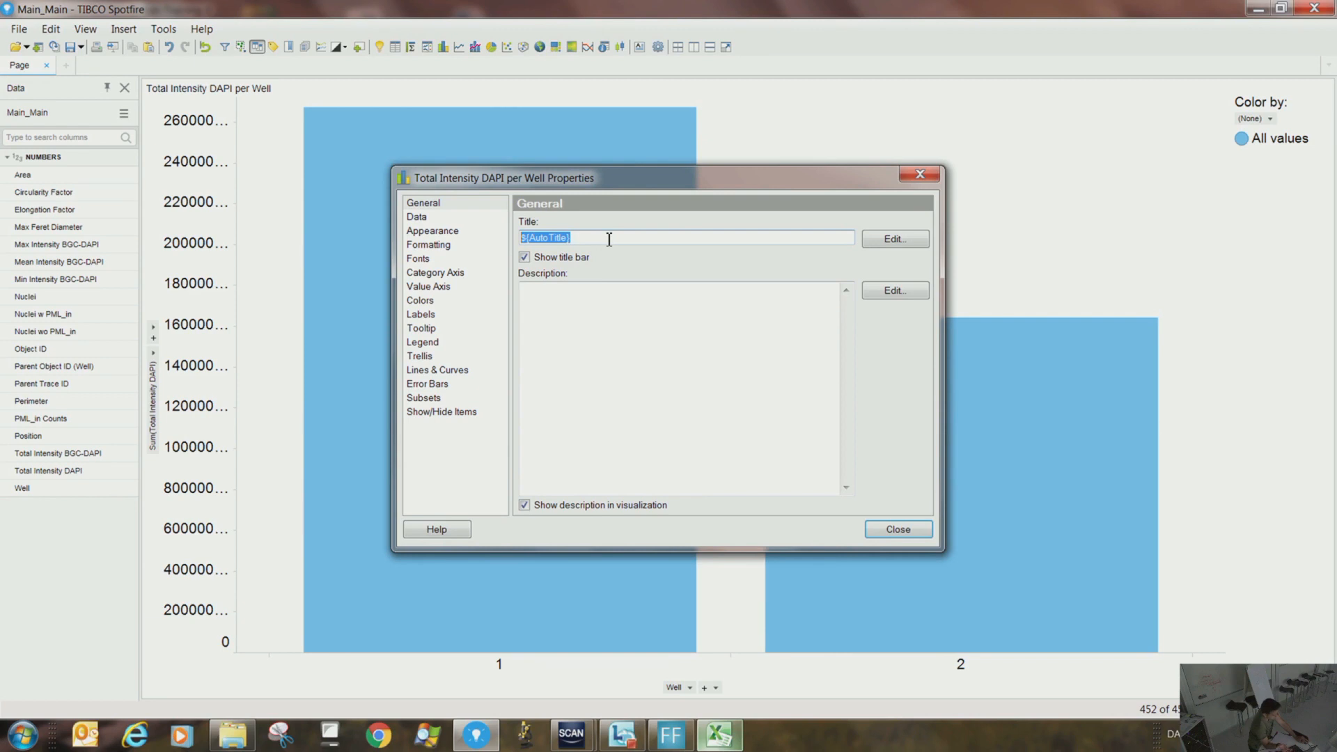
click(416, 218)
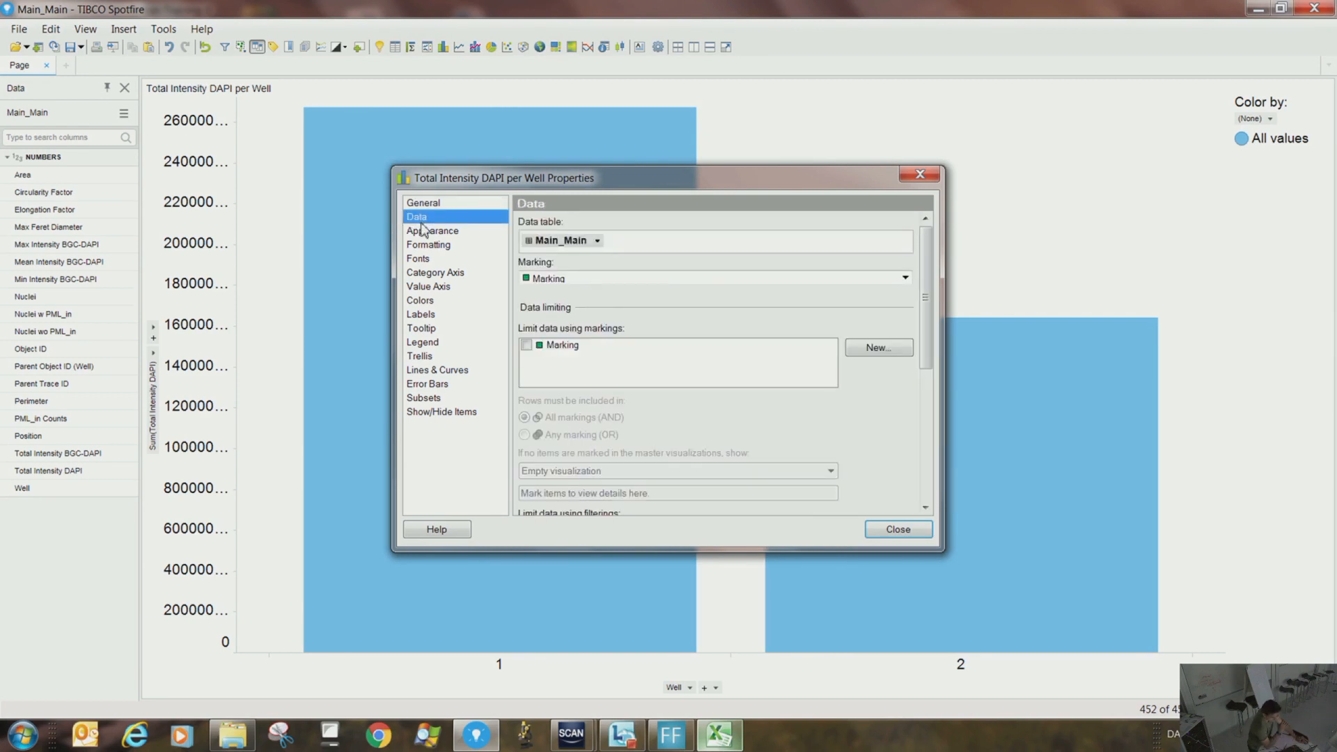
Change the bar orientation to horizontal and try the side-by-side layout before returning to stacked bars
click(425, 231)
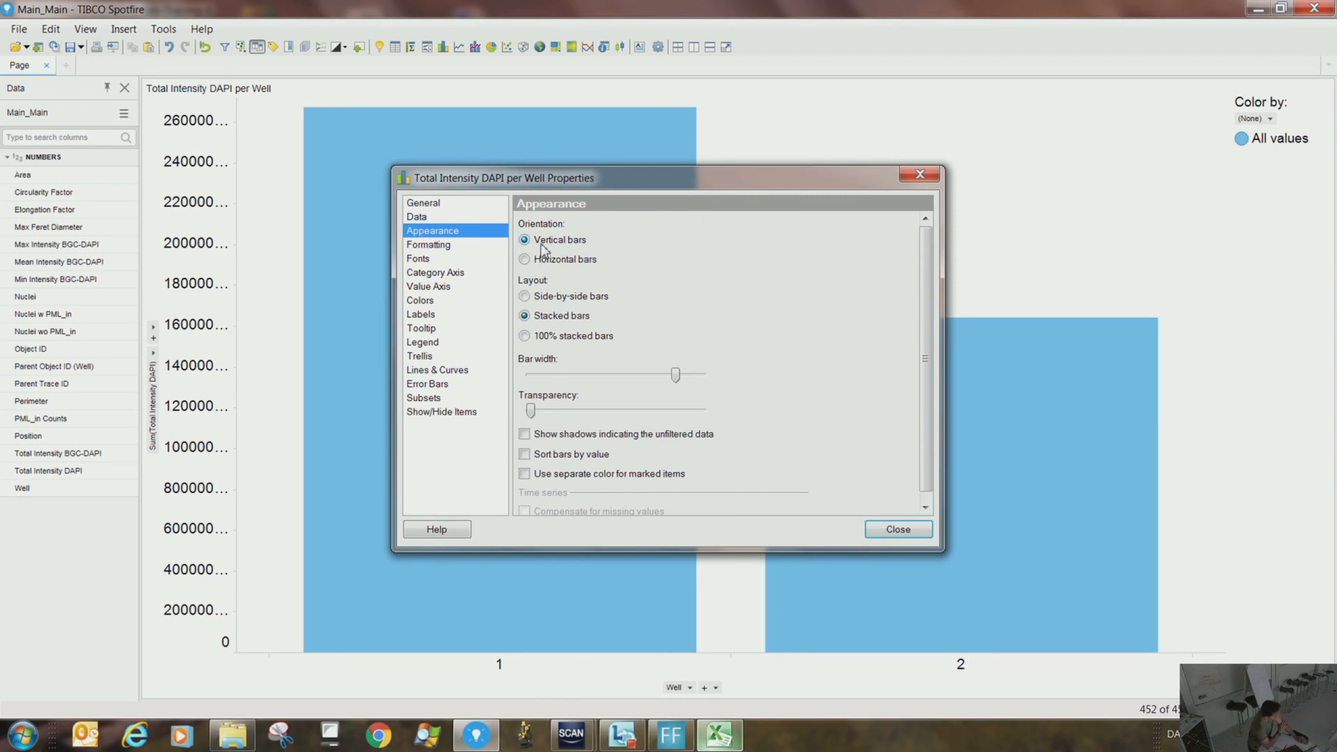
click(550, 259)
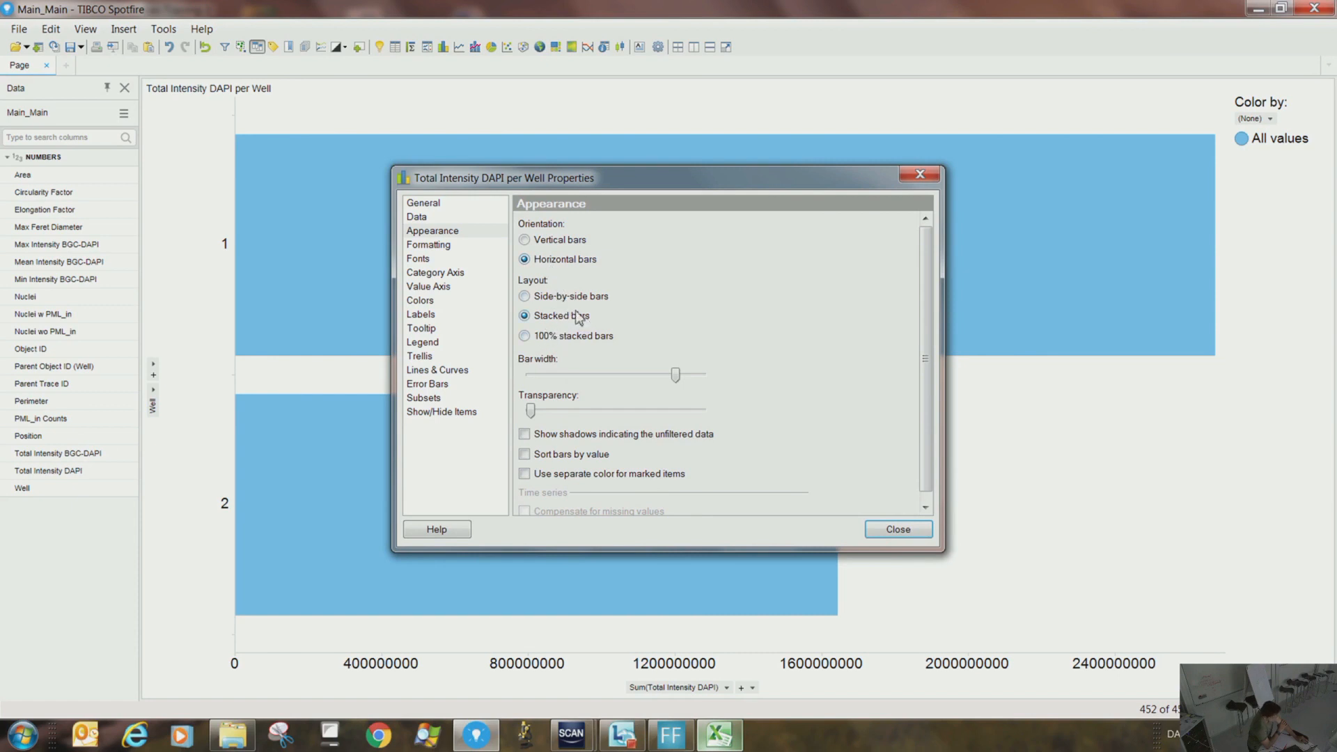
click(563, 299)
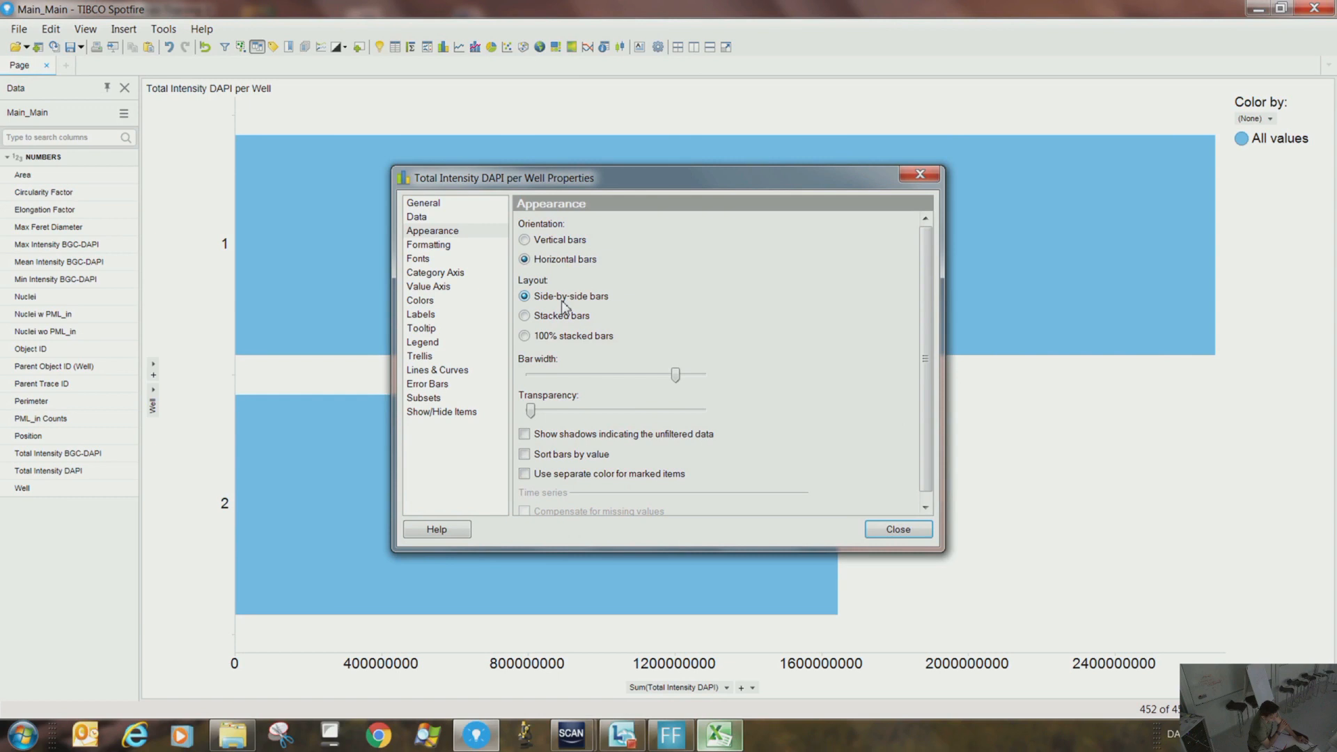
click(565, 320)
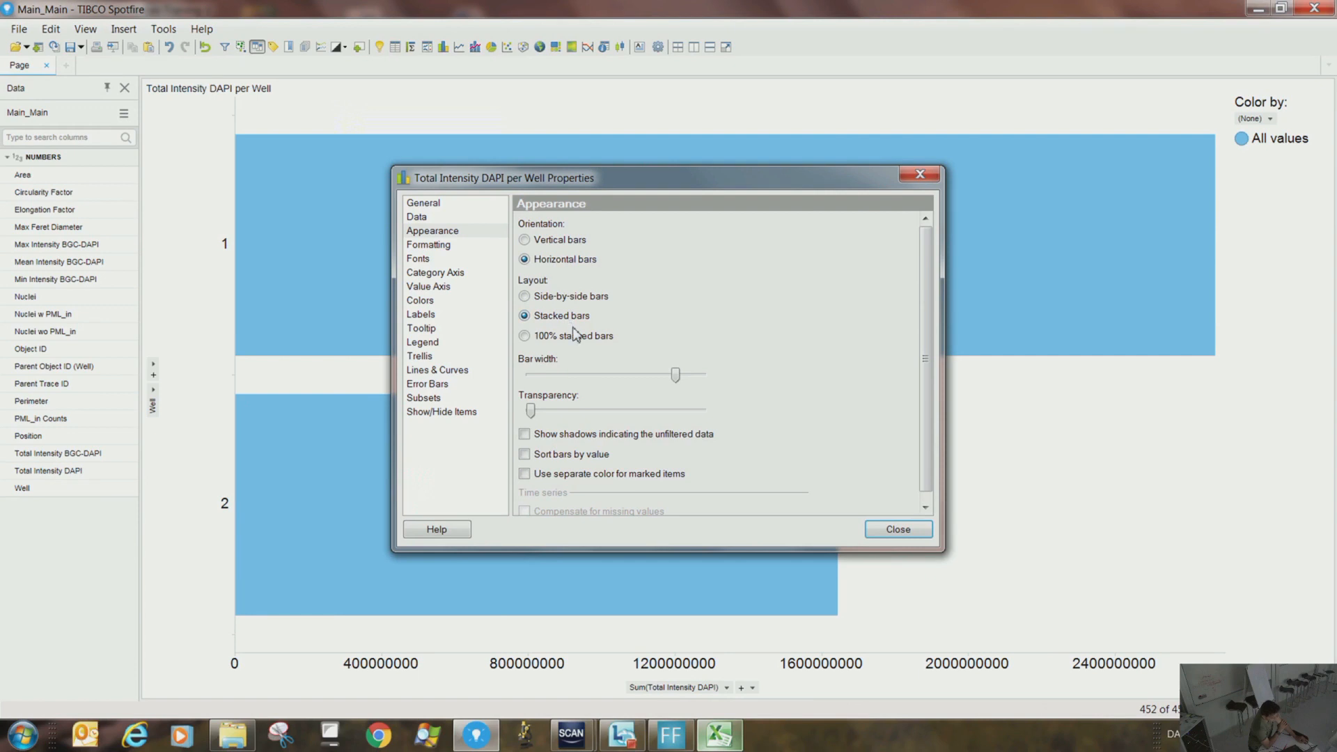
Color the bars by the Nuclei column
click(1269, 116)
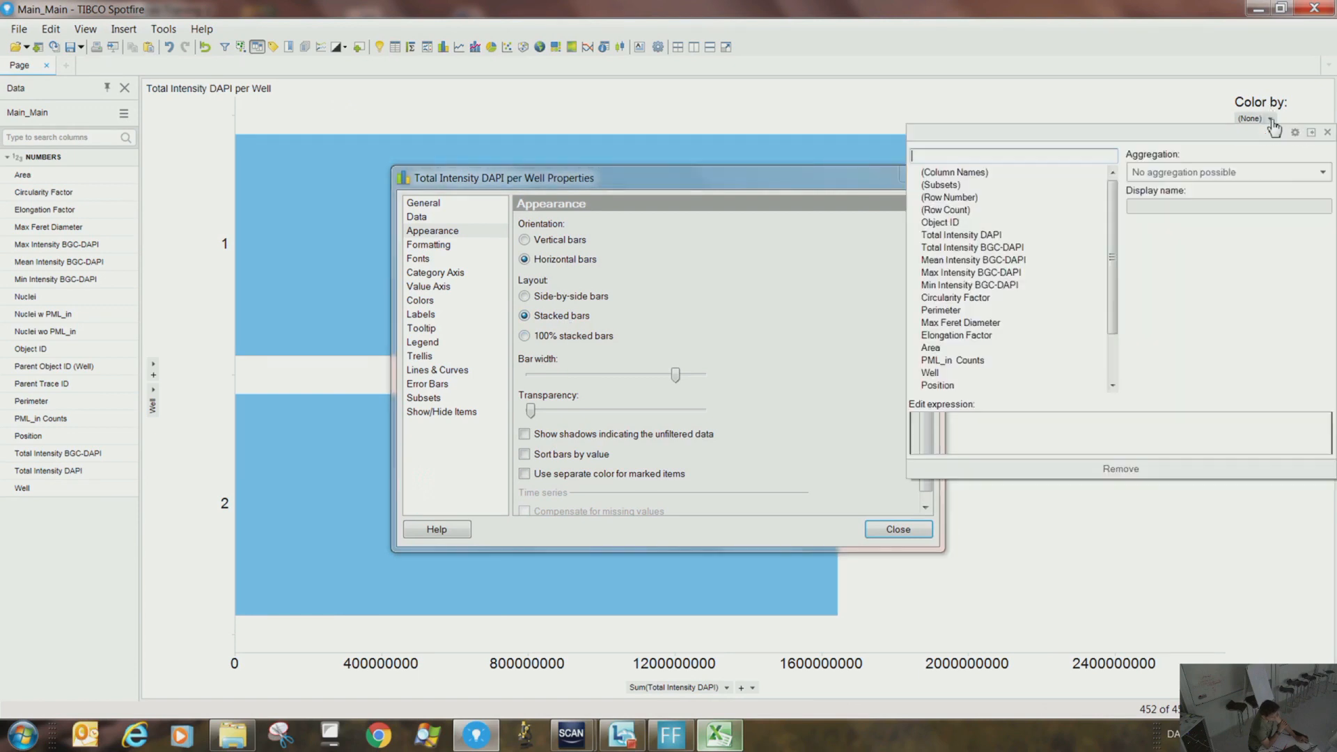
drag(1113, 223, 1116, 313)
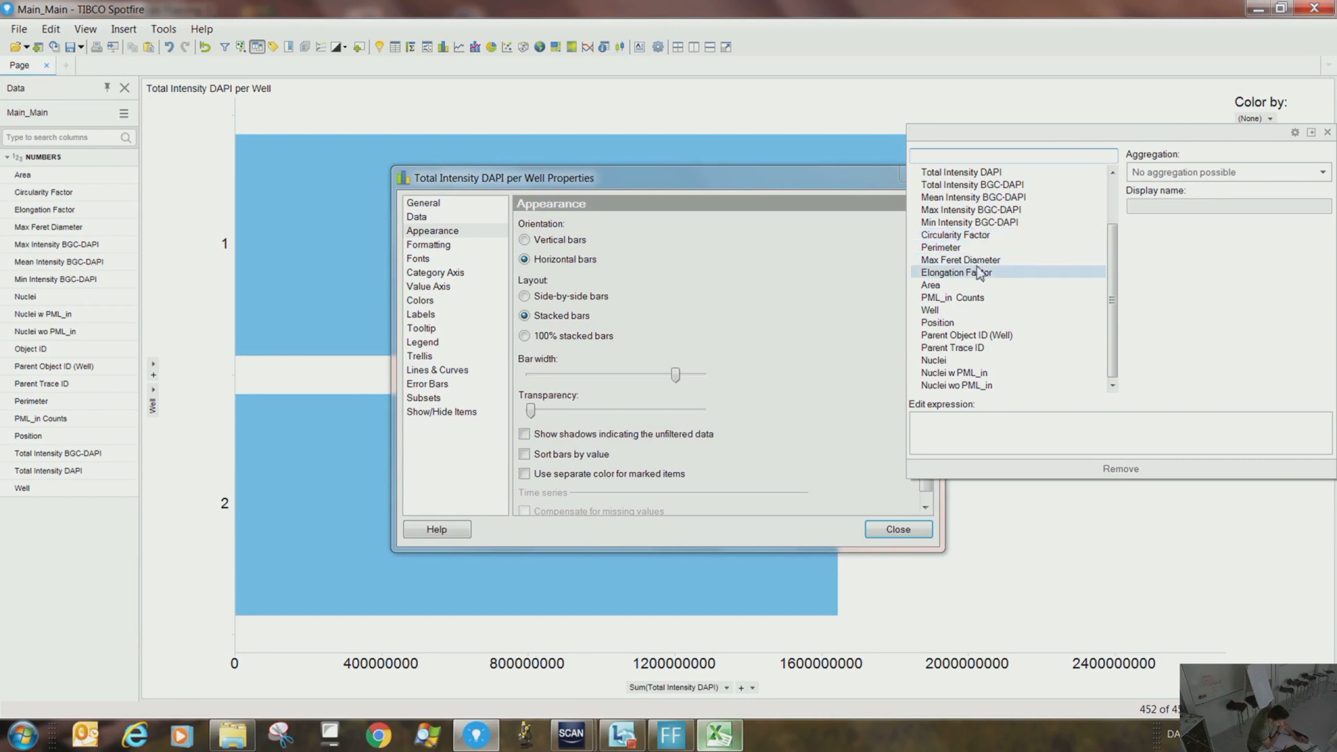
click(967, 359)
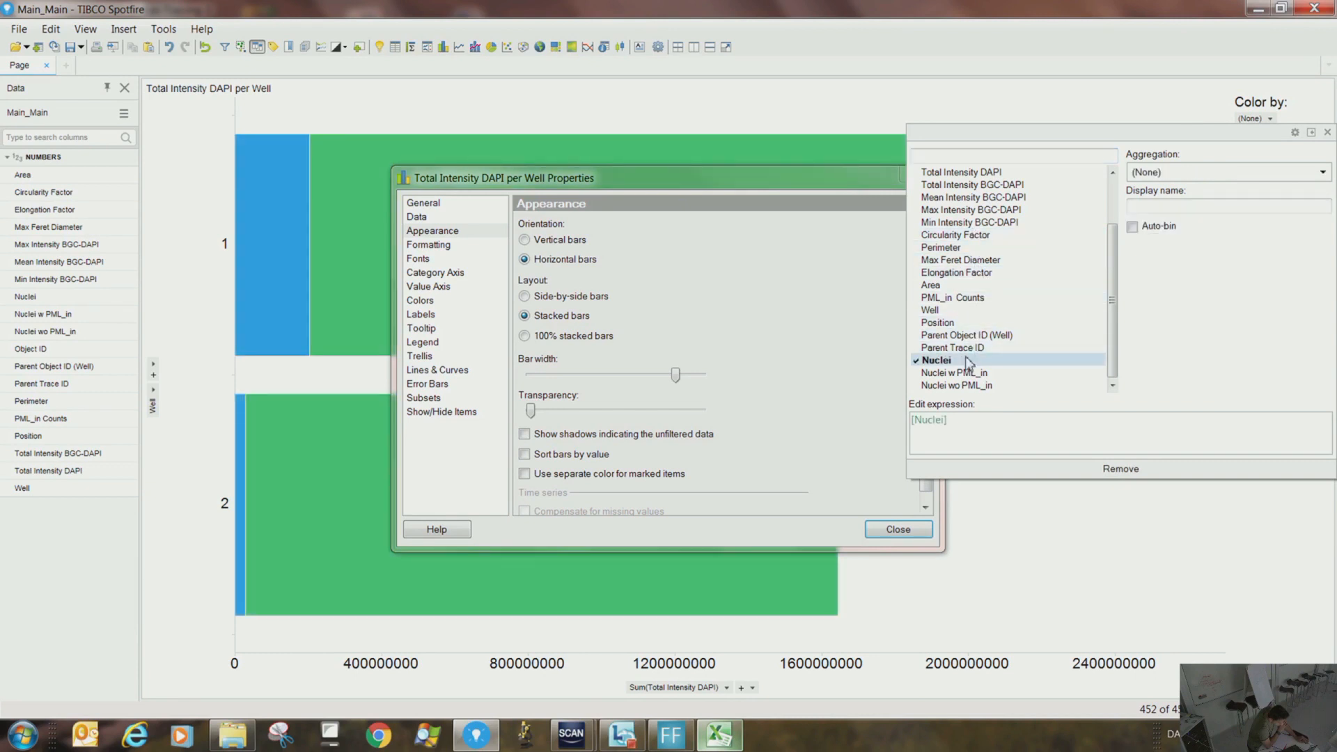
click(1178, 114)
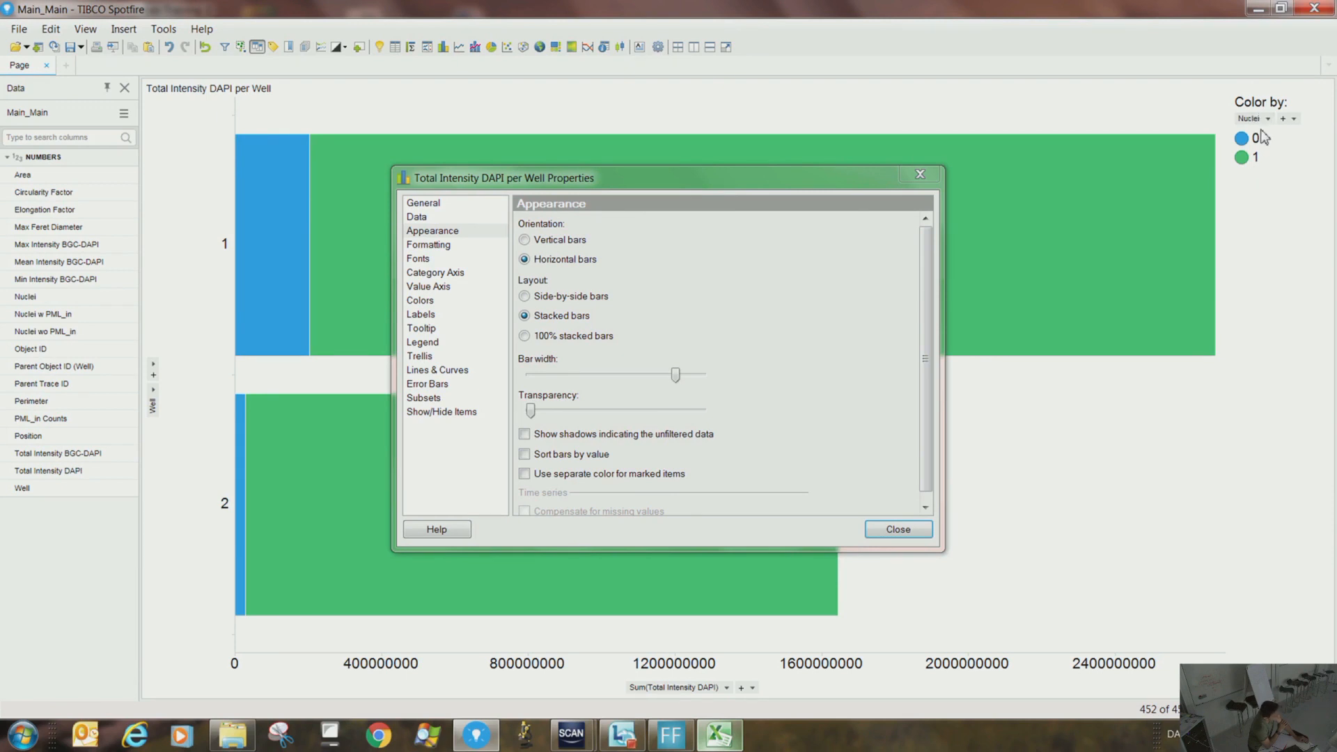
Switch to the scanR Analysis window, close its Plate dialog to view the PML-Bodies data, and return to Spotfire
mouse_move(576, 742)
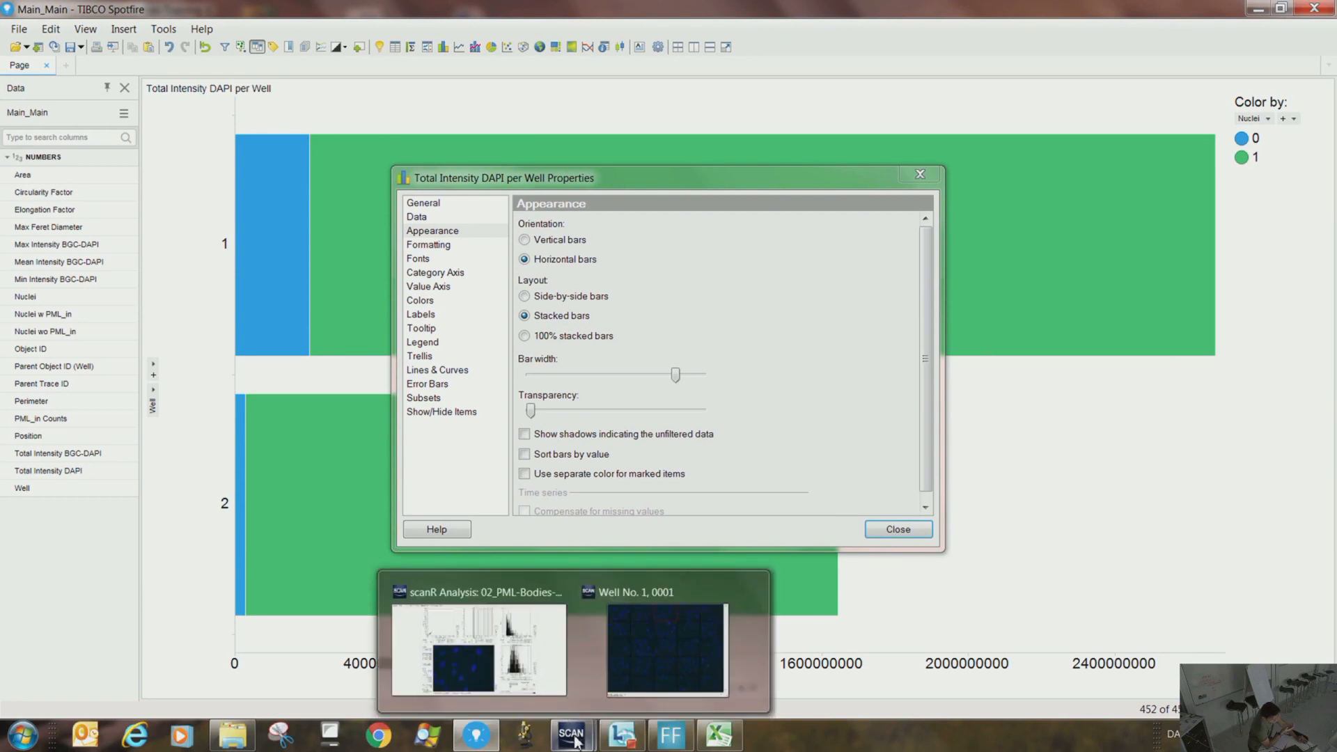
click(487, 640)
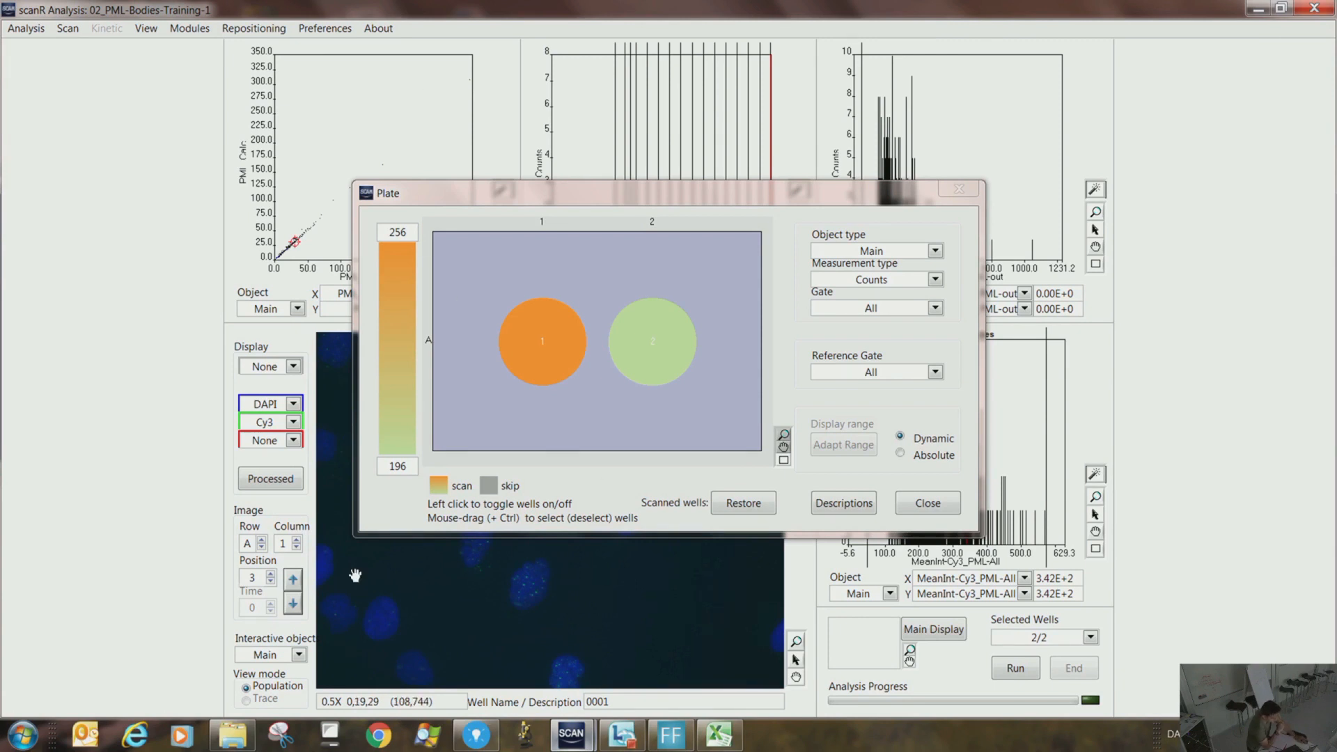
click(928, 504)
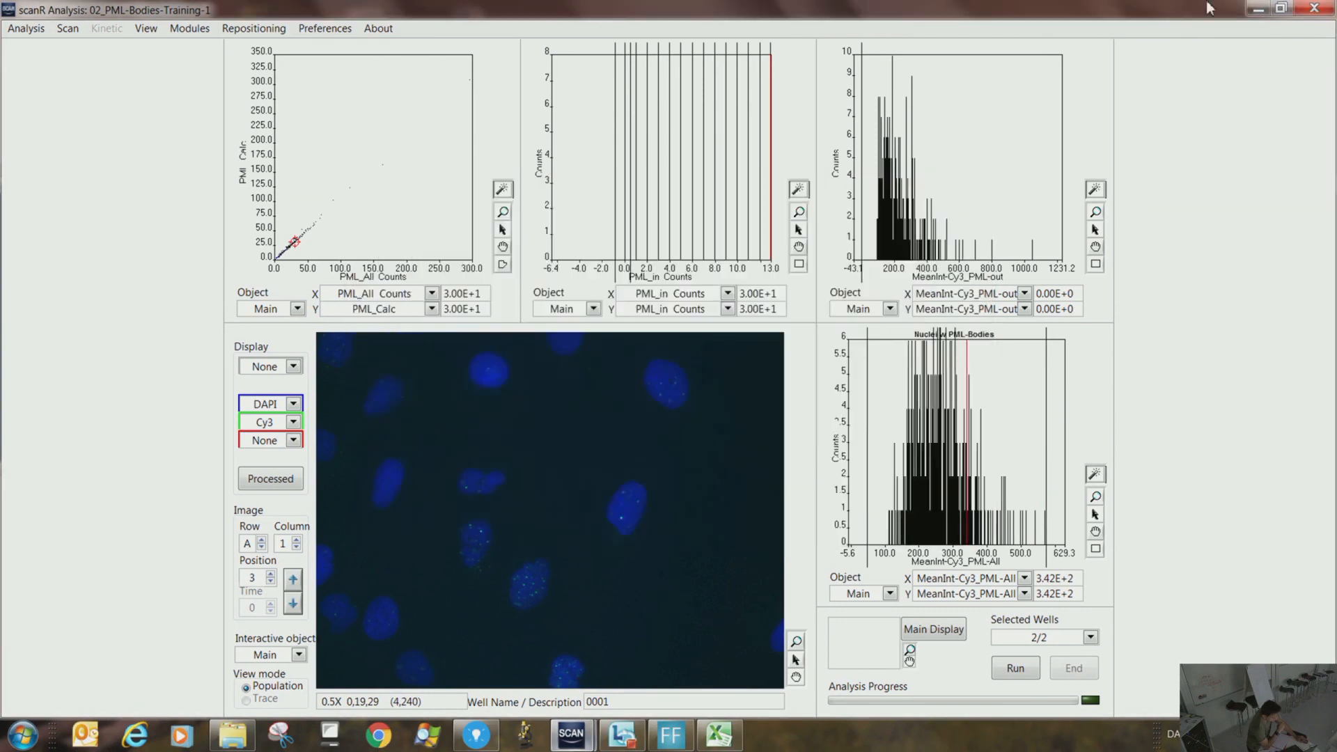
click(1259, 8)
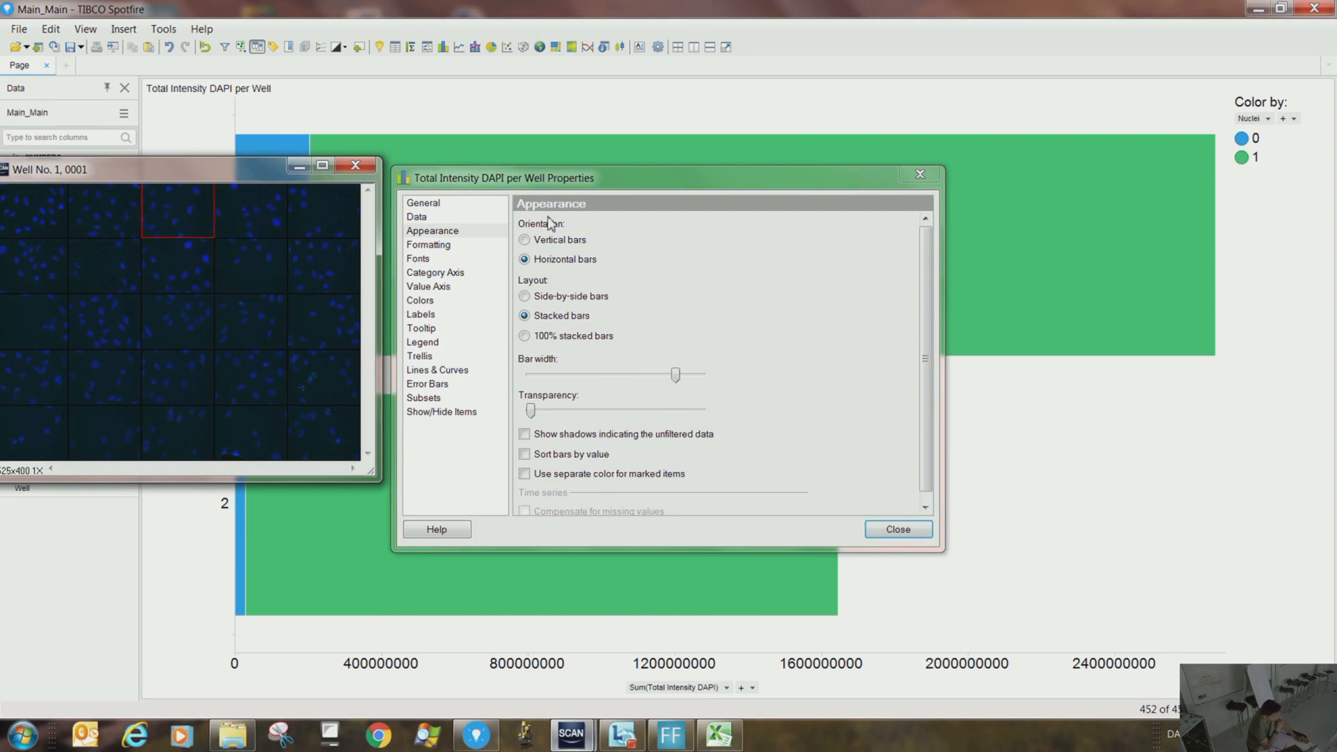
Close the chart properties and set the chart's orientation to vertical bars
click(903, 533)
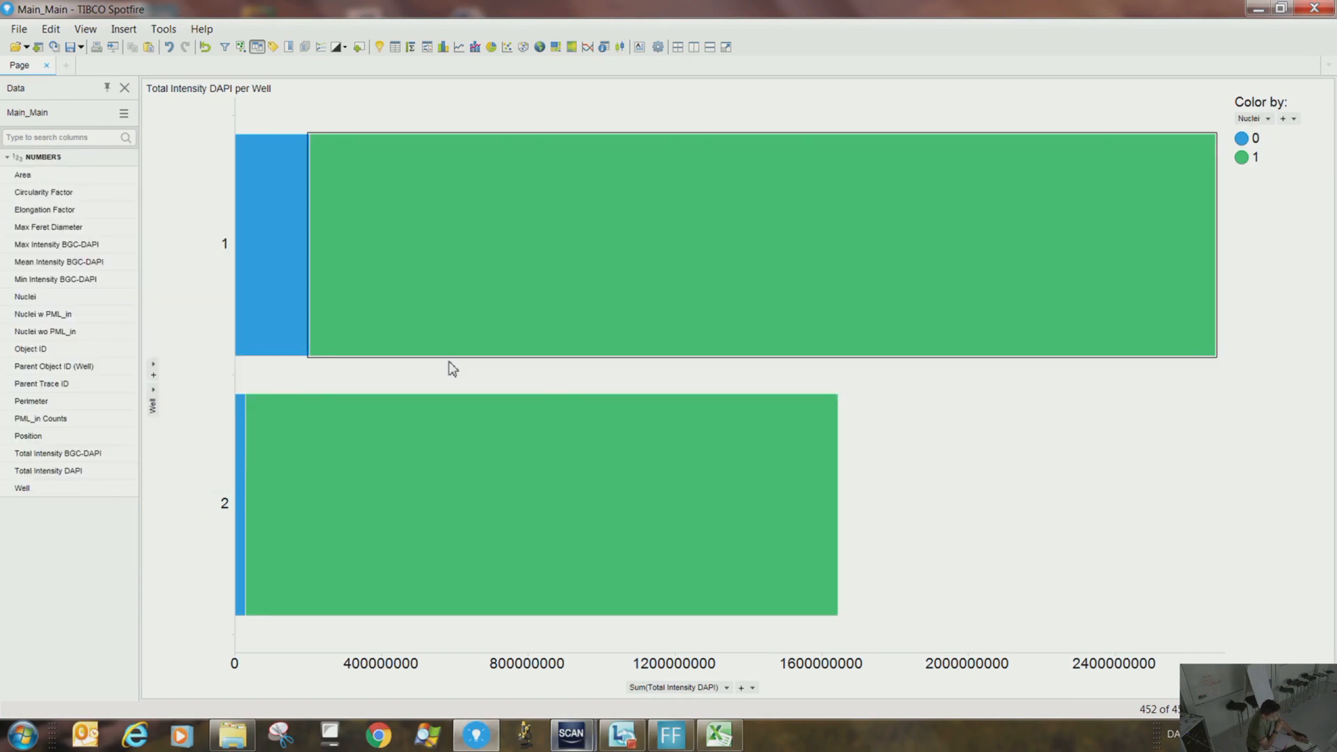
right_click(931, 450)
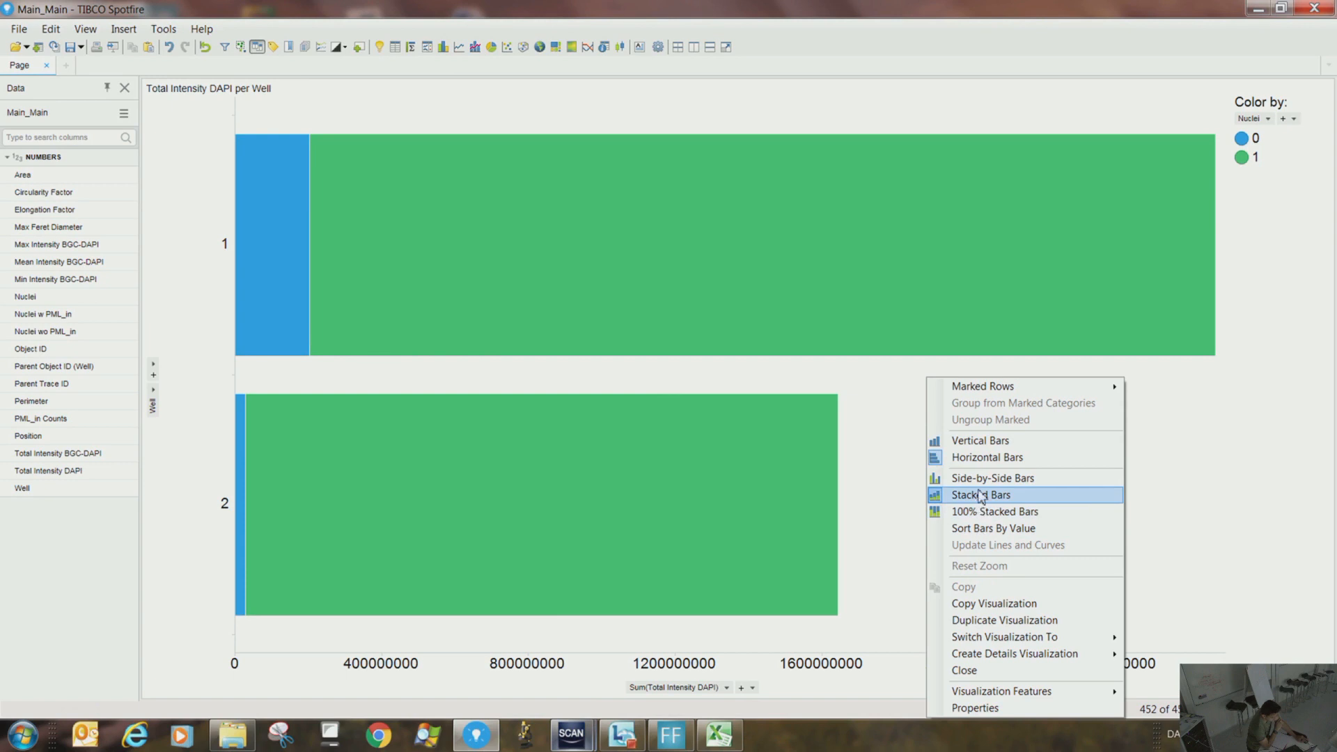
click(984, 443)
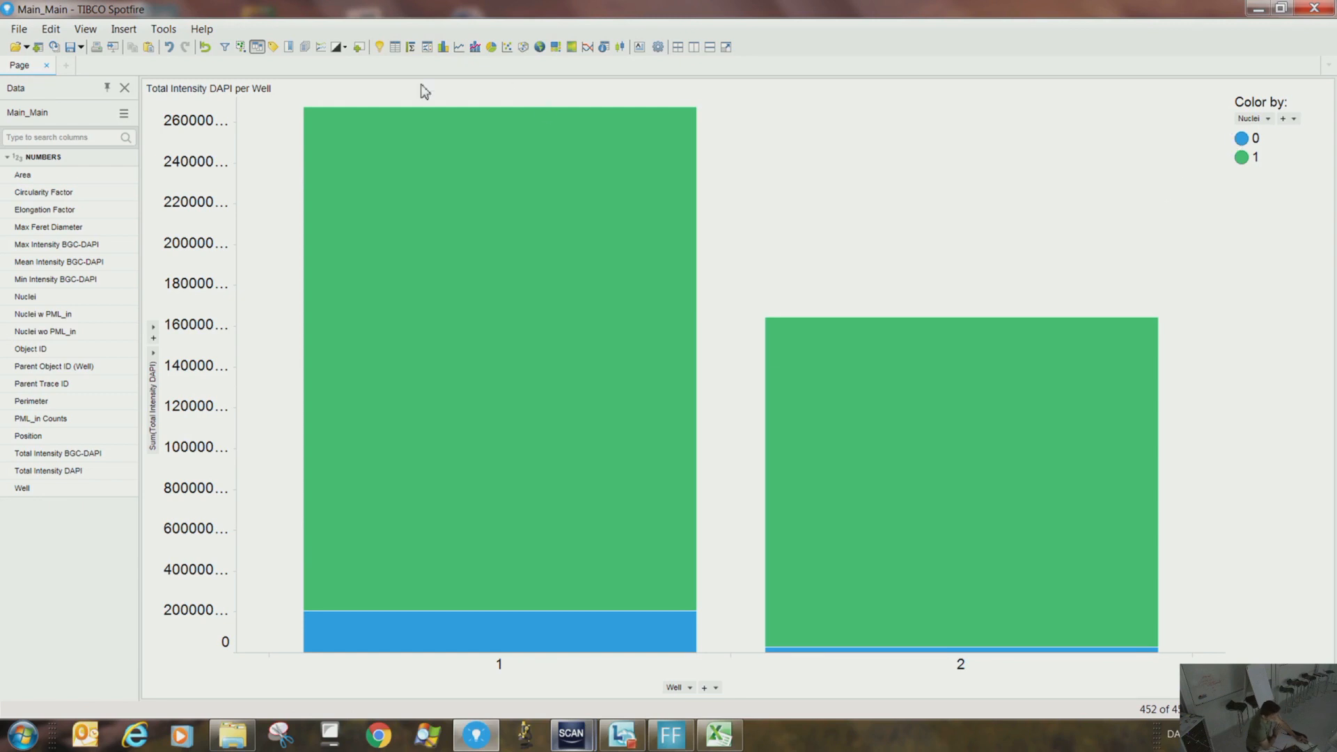
Replace Total Intensity DAPI with (Row Count) on the bar chart's value axis
mouse_move(388, 601)
mouse_move(339, 635)
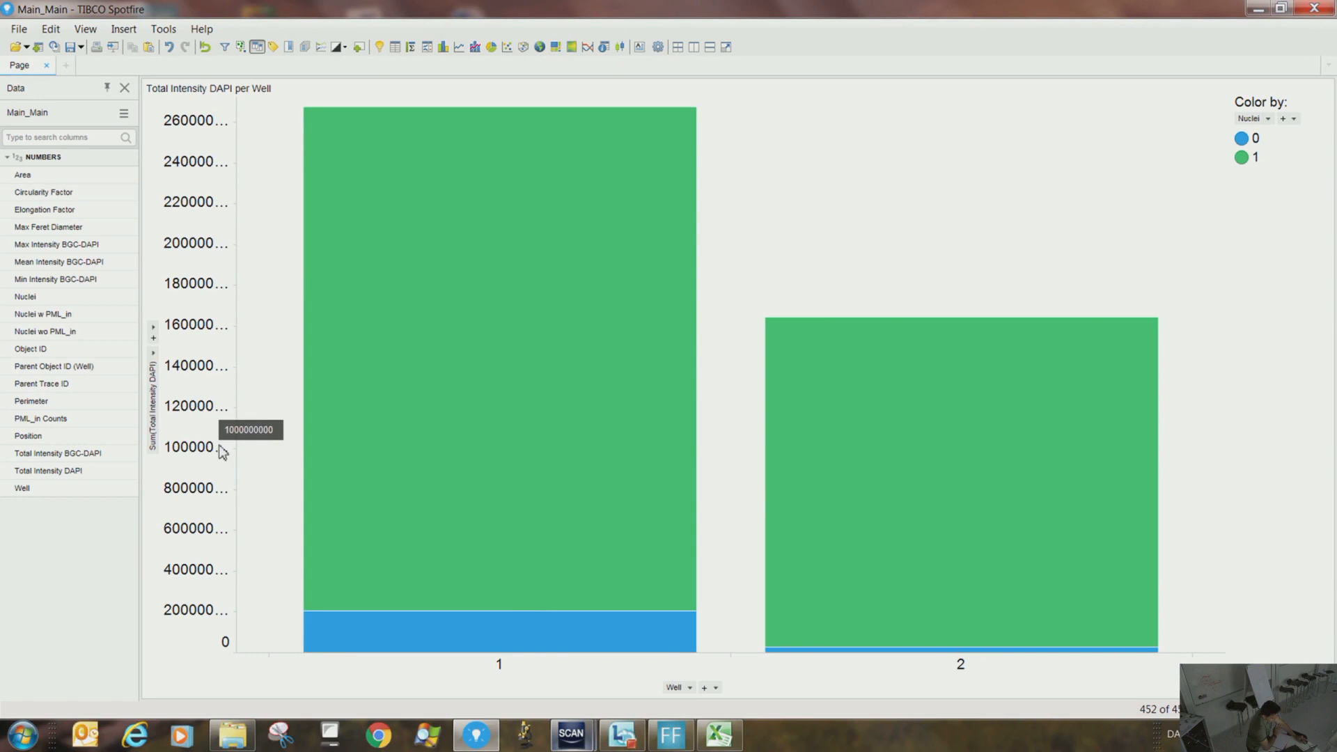
click(154, 354)
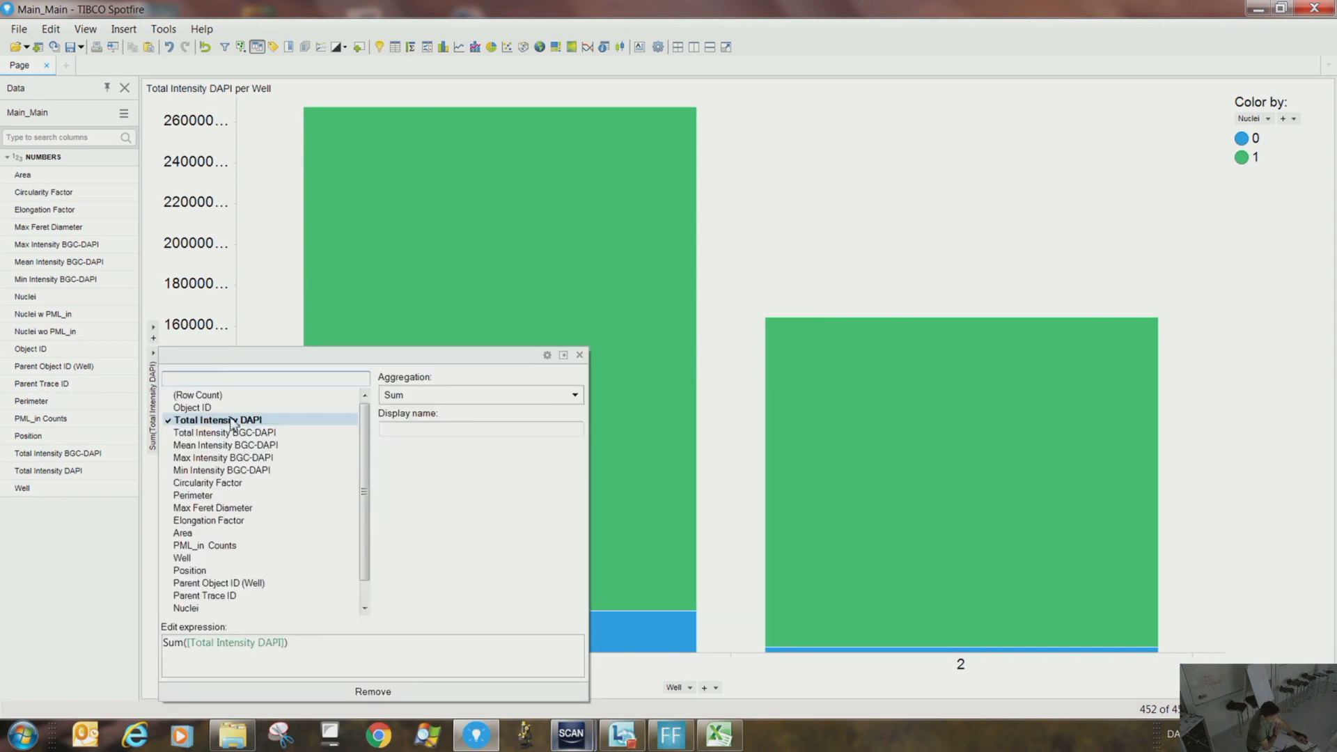
click(208, 395)
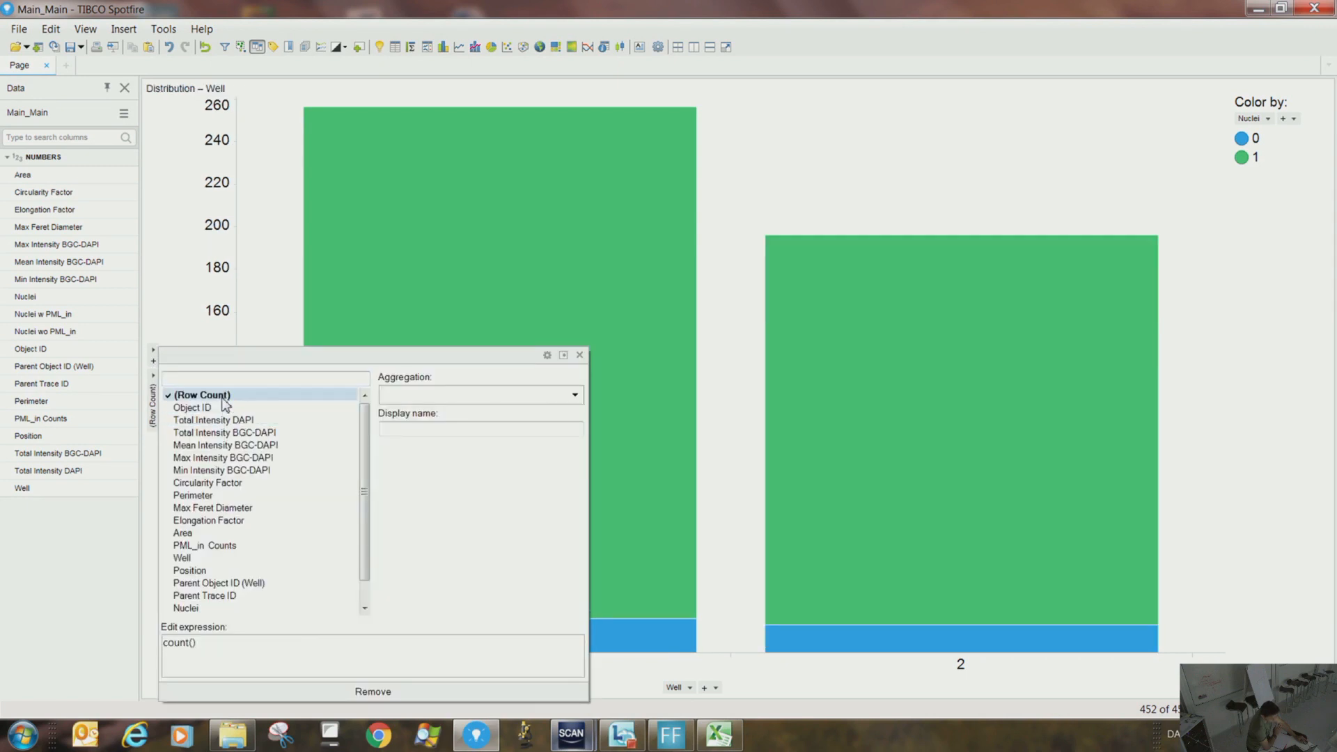
click(268, 303)
Inspect the row counts of the Nuclei segments in both wells and change the layout to 100% stacked bars
mouse_move(374, 644)
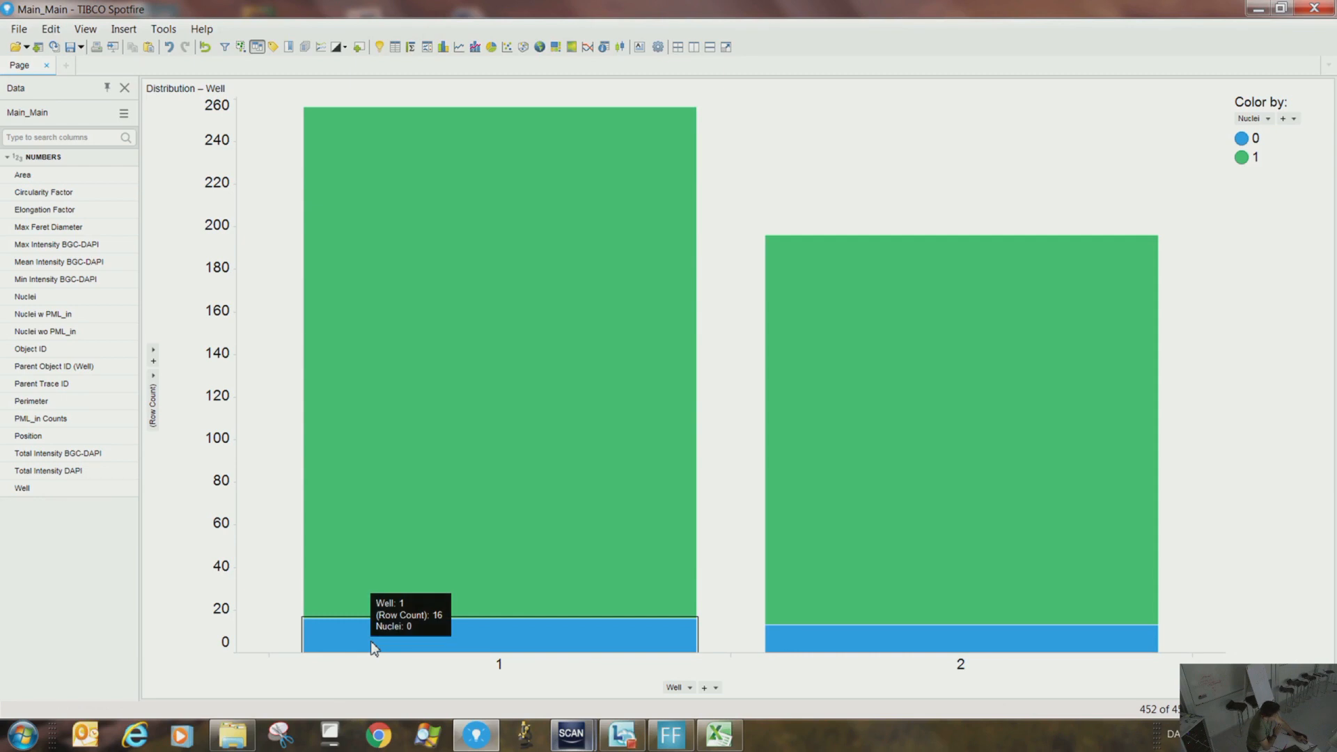
mouse_move(376, 529)
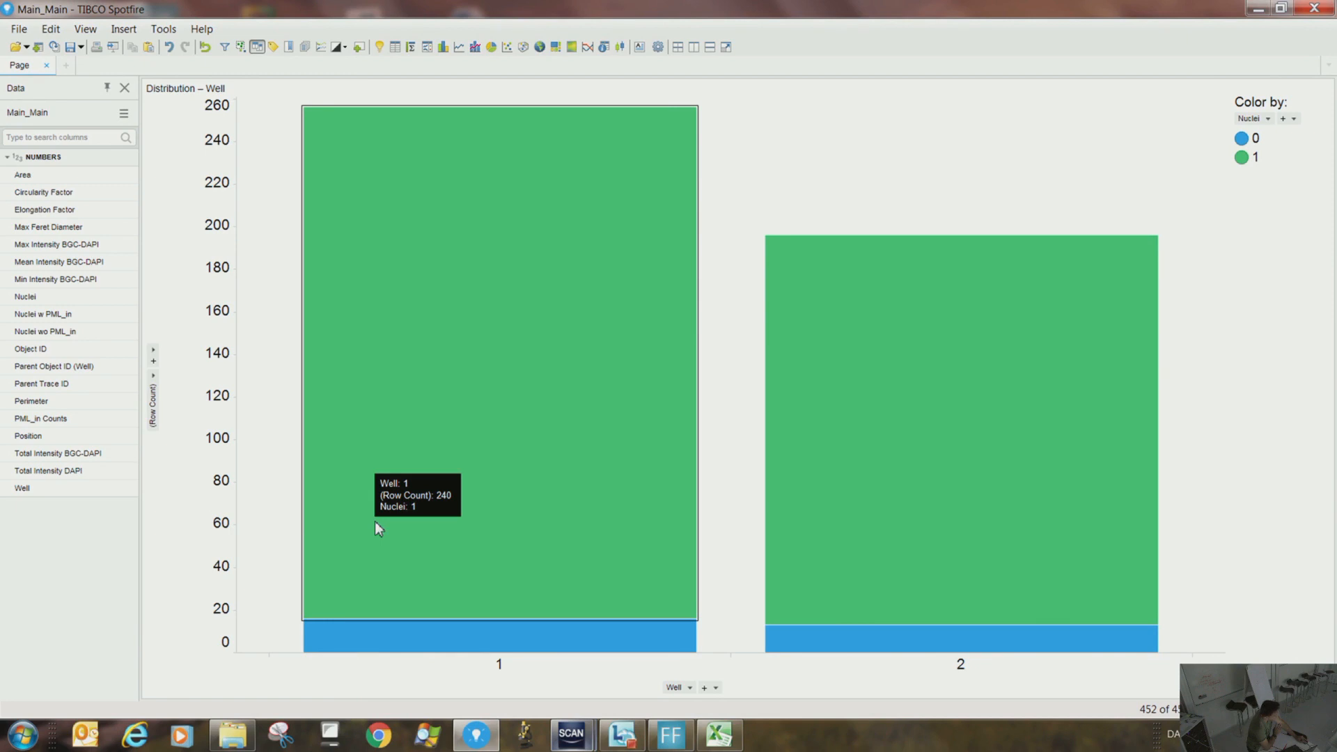
mouse_move(840, 532)
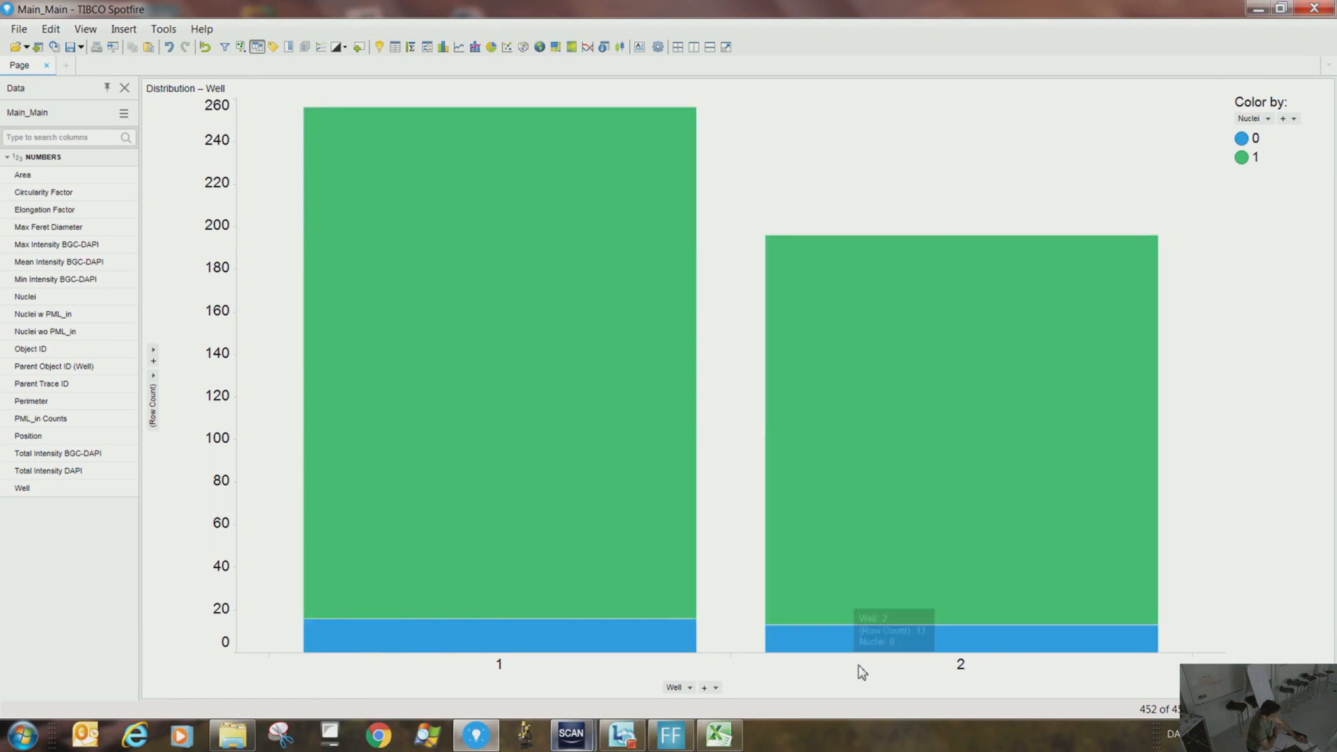
mouse_move(856, 640)
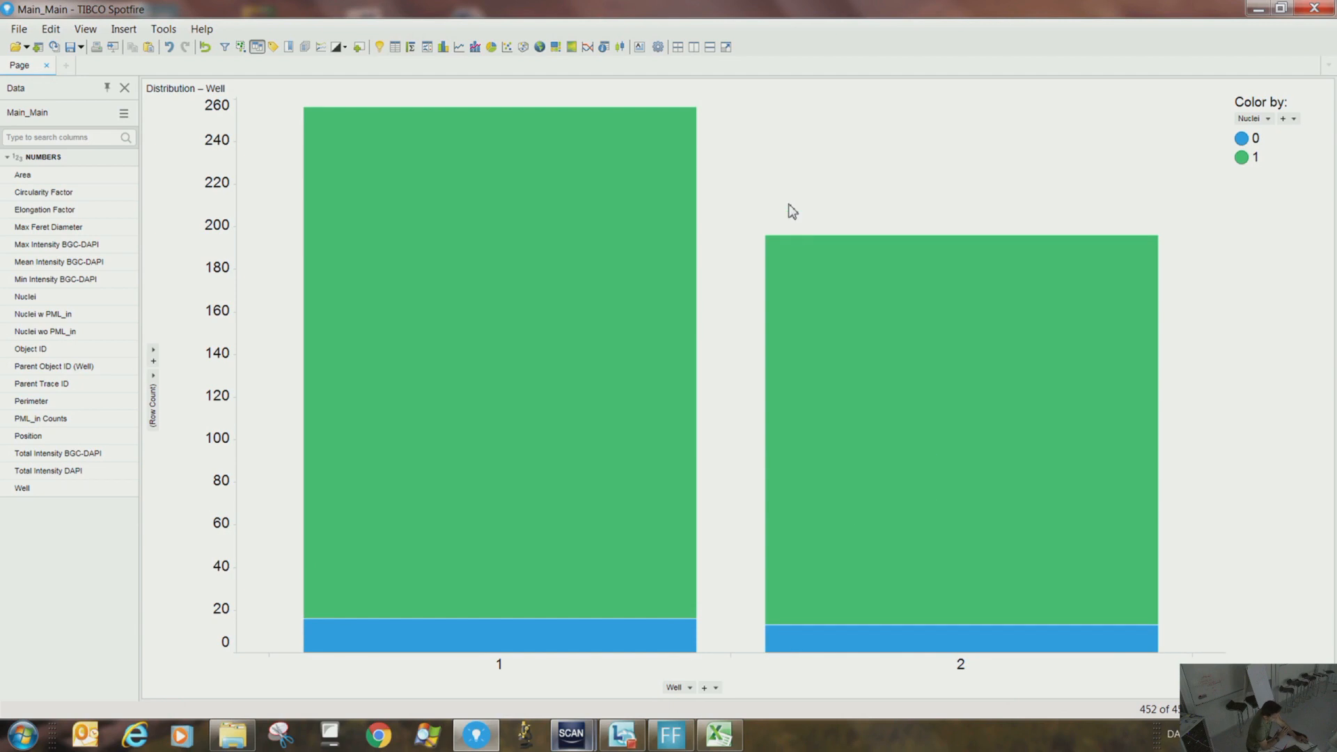
right_click(729, 213)
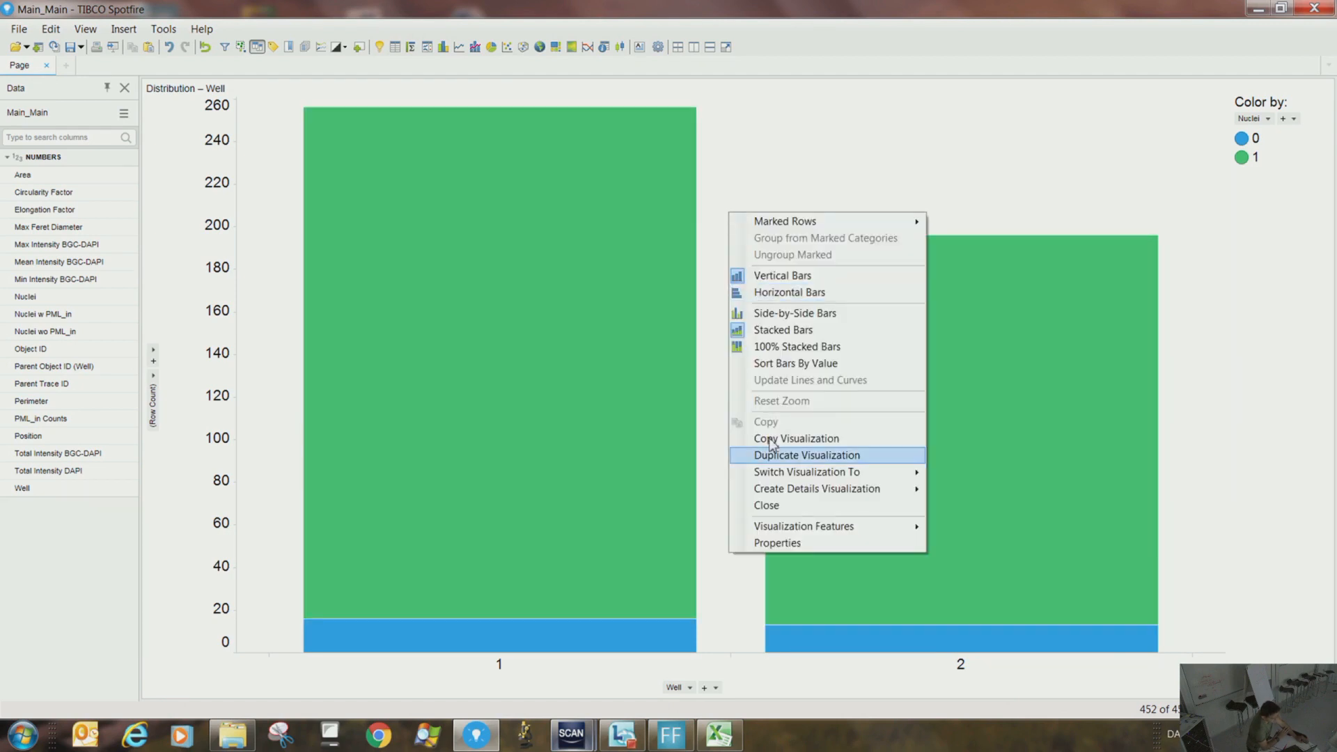
click(773, 348)
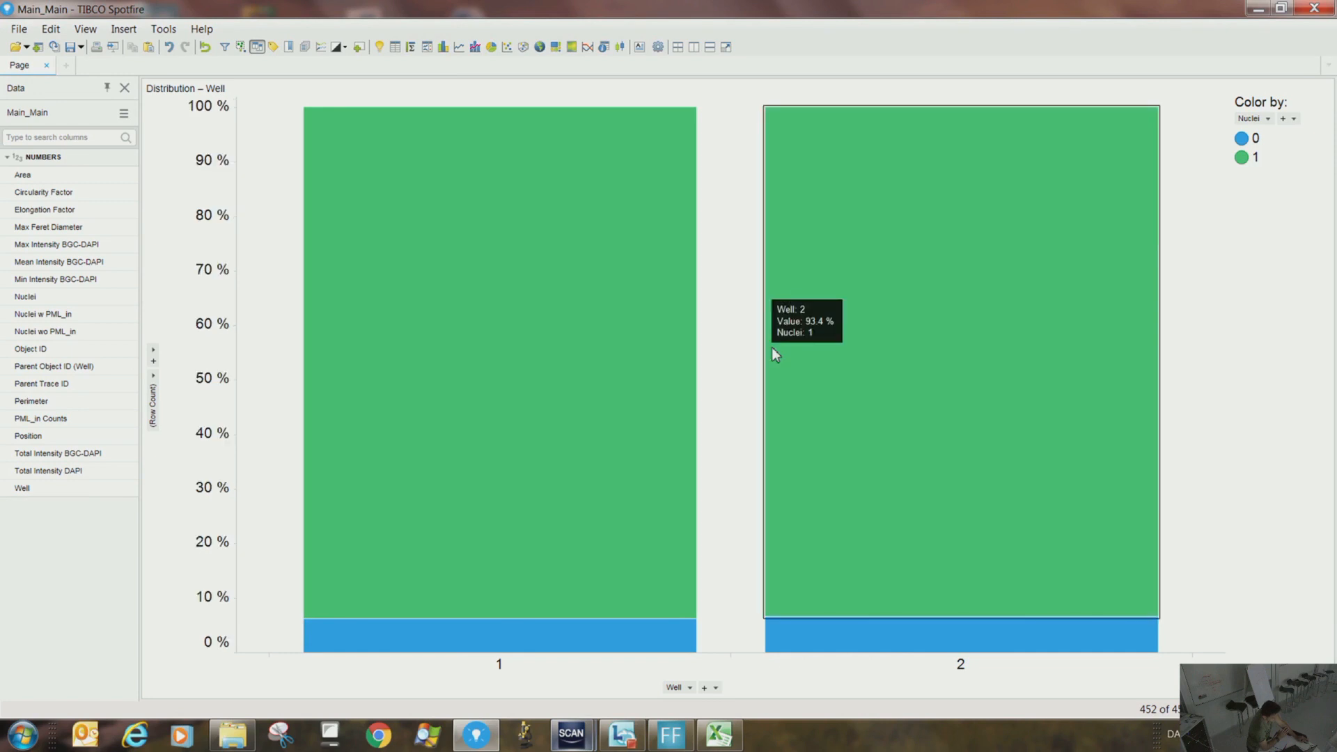
right_click(748, 317)
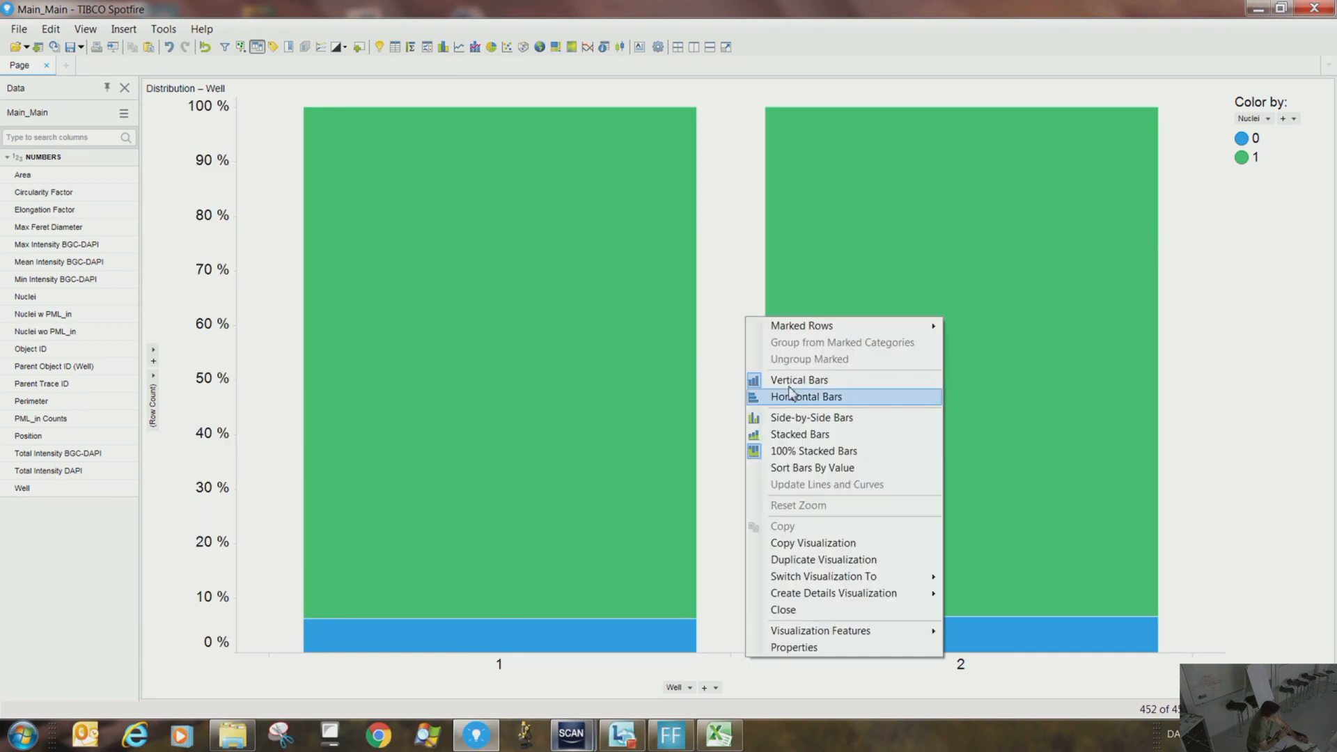
click(255, 236)
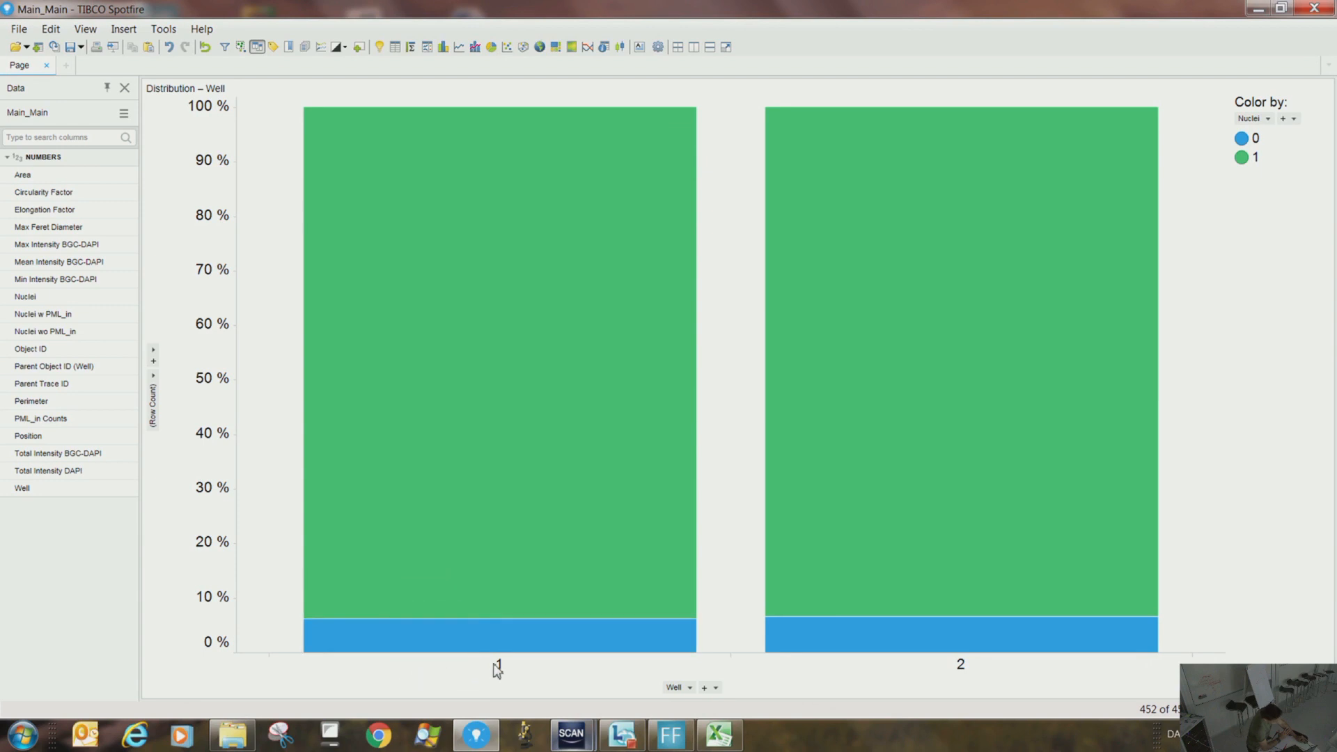
mouse_move(422, 647)
click(1270, 119)
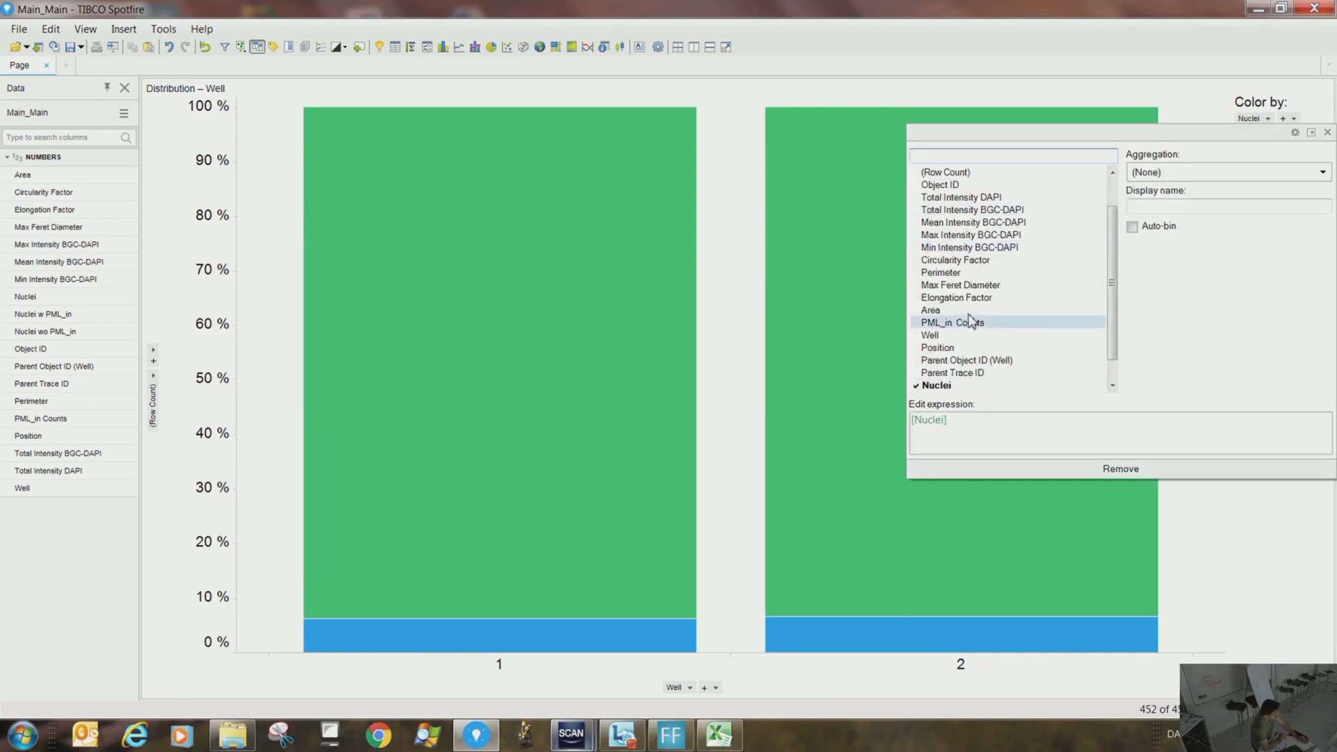
click(1277, 575)
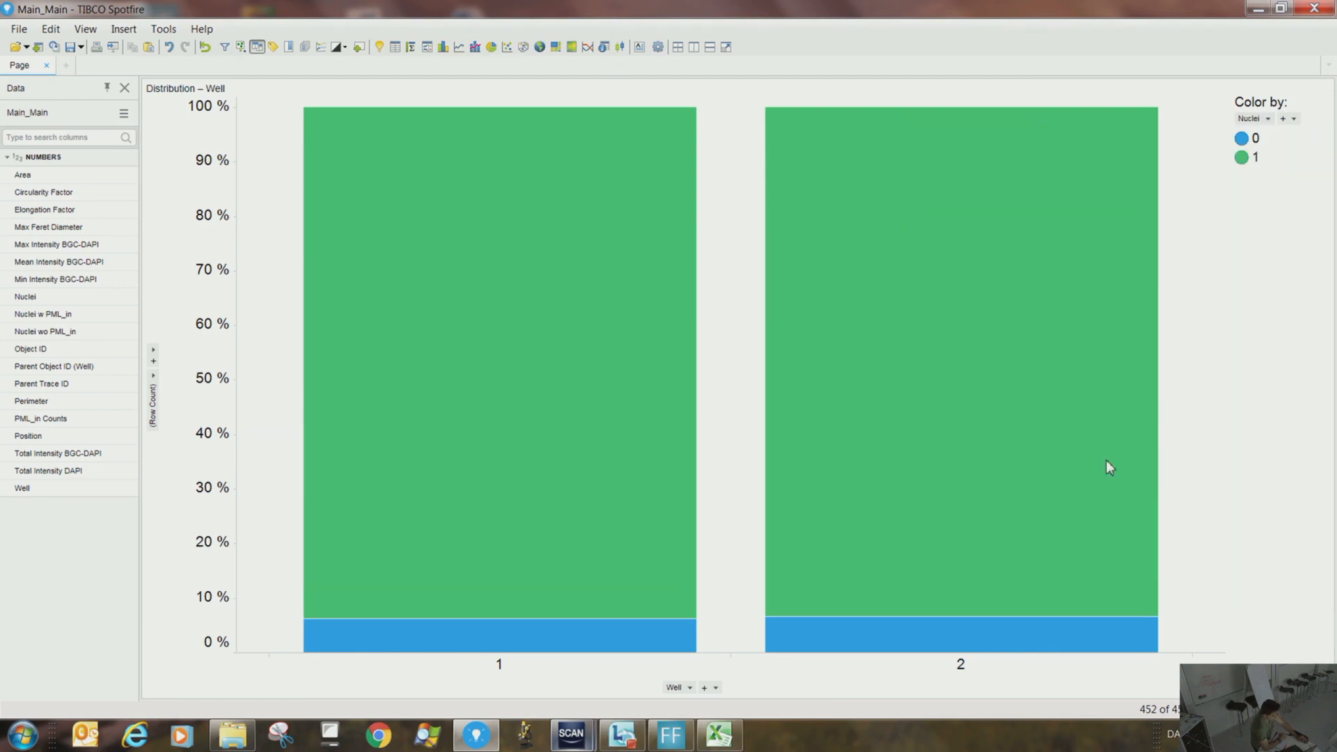
Change the bar layout from 100% stacked to stacked bars in the chart's appearance properties
right_click(752, 361)
click(852, 684)
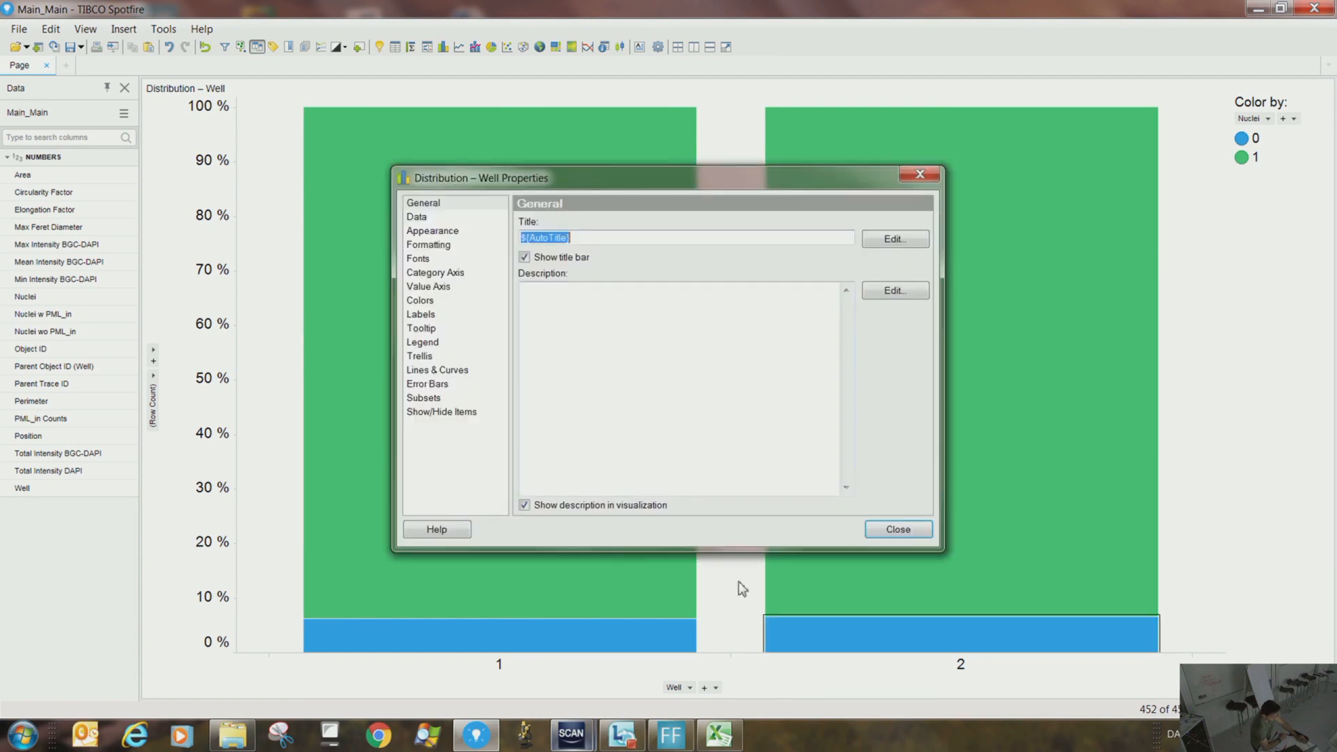
click(422, 260)
click(425, 246)
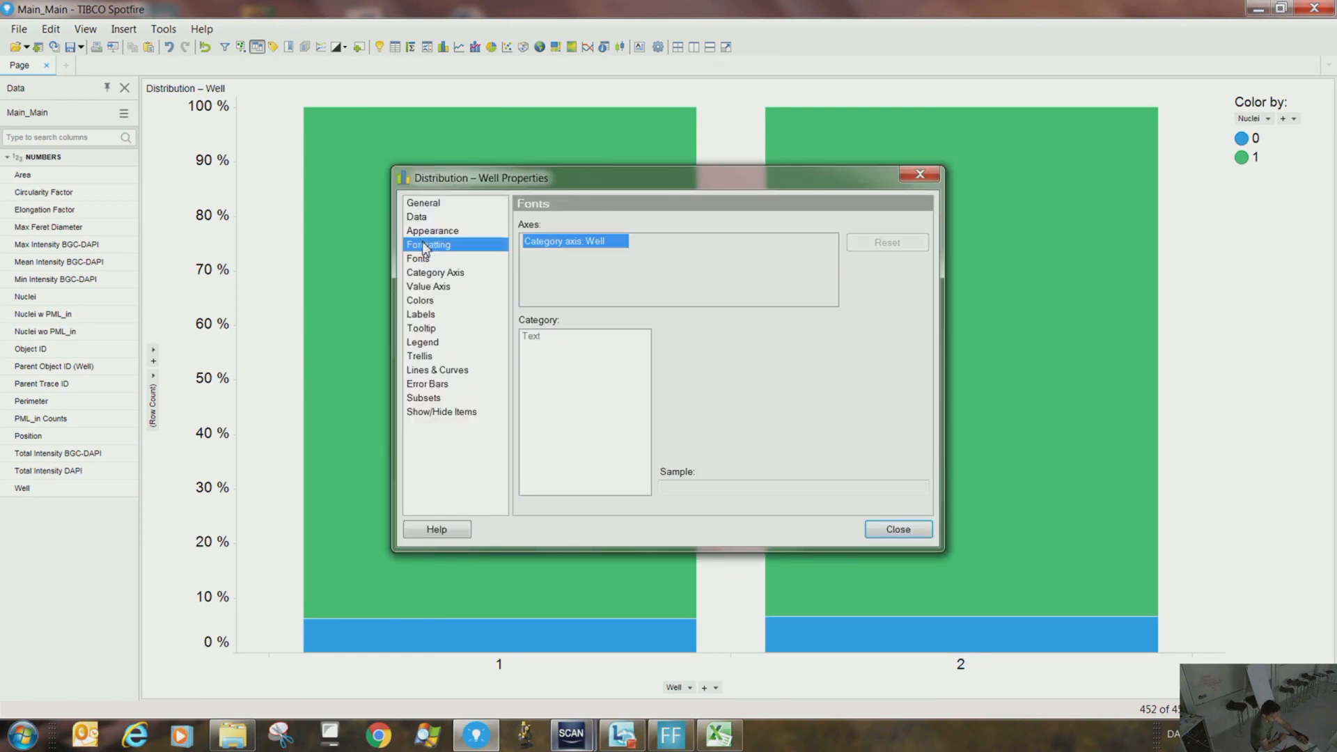
click(425, 231)
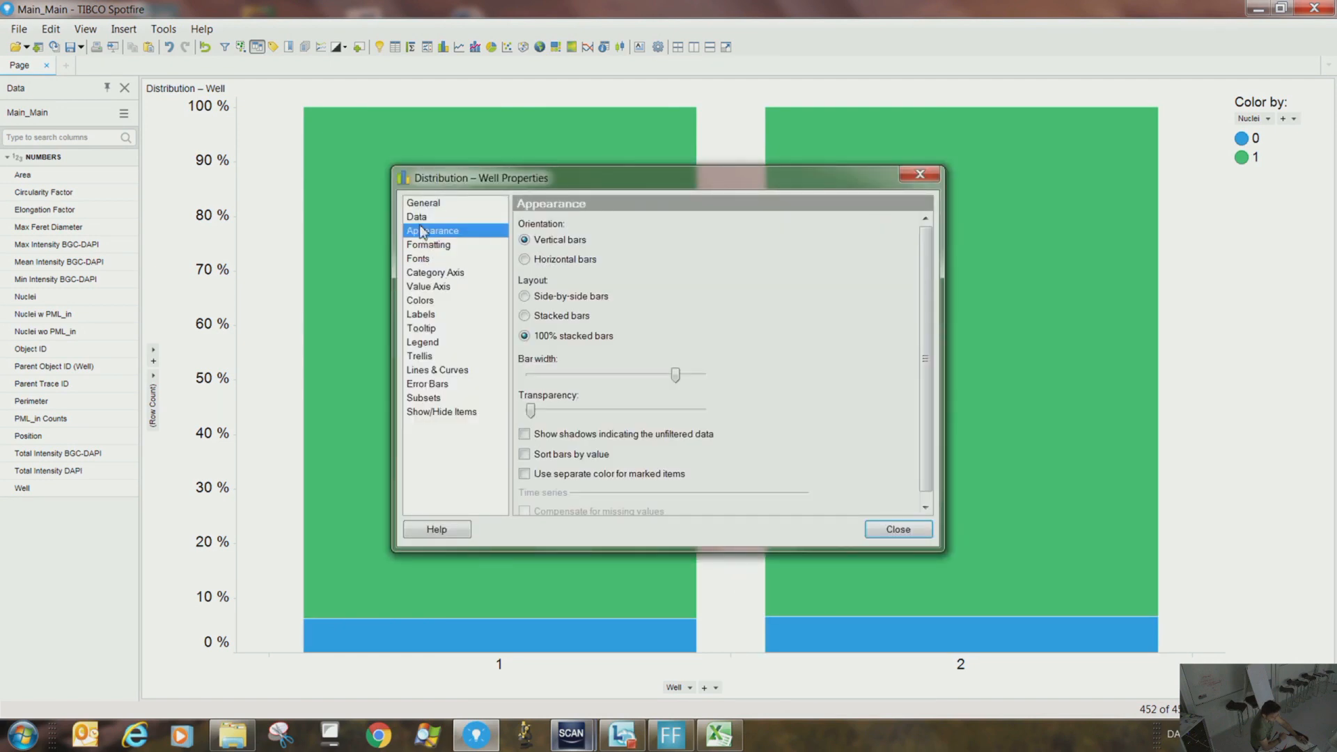
click(561, 317)
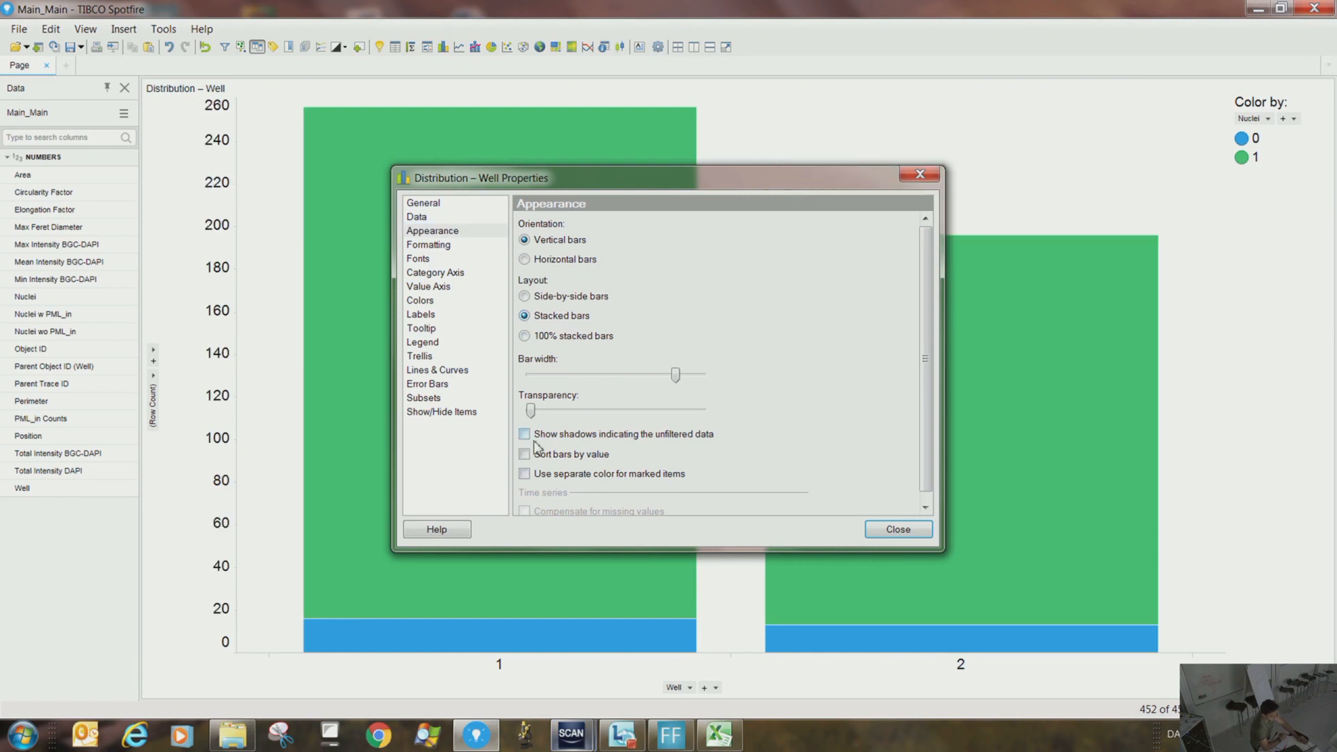
Widen the bars slightly and raise their transparency to roughly a quarter of the range, then close the chart properties
mouse_move(674, 376)
mouse_down()
mouse_move(693, 374)
mouse_move(616, 374)
mouse_move(689, 371)
mouse_move(648, 374)
mouse_move(679, 374)
mouse_up()
drag(531, 411, 570, 433)
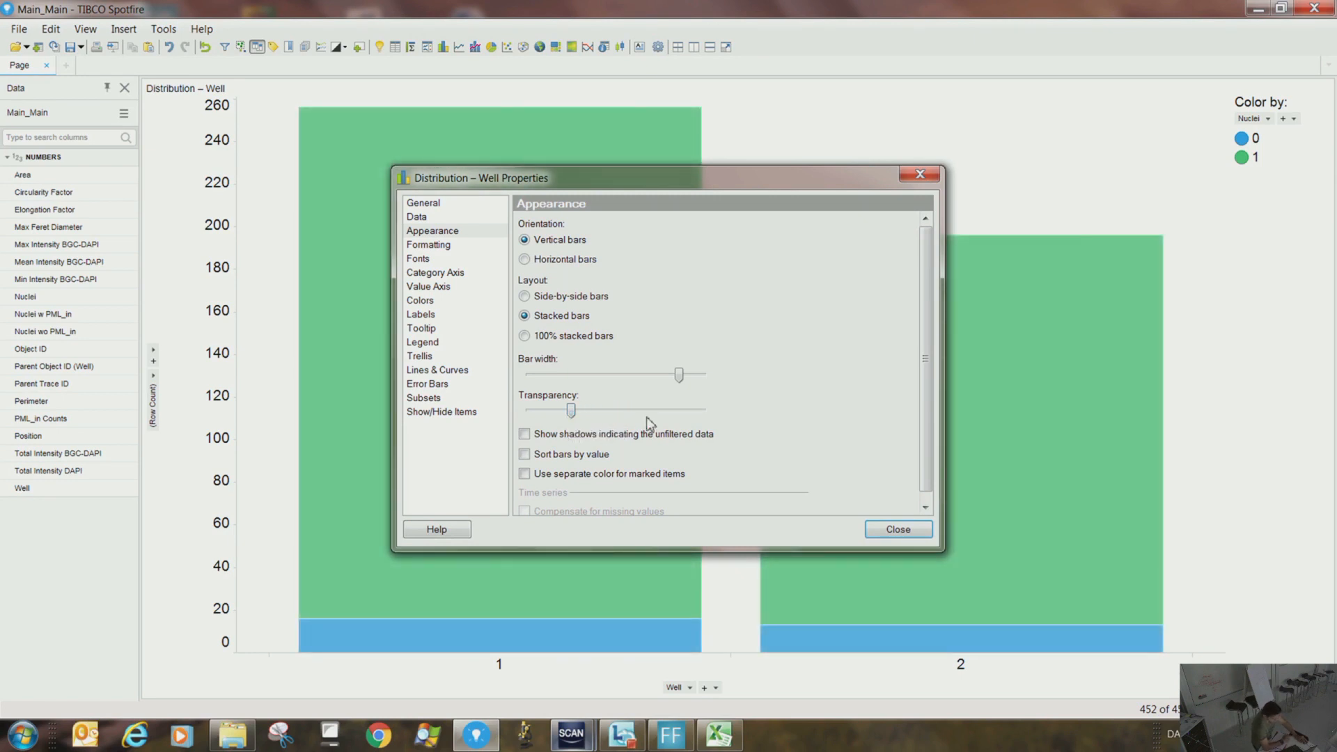
scroll(660, 498, down, 1)
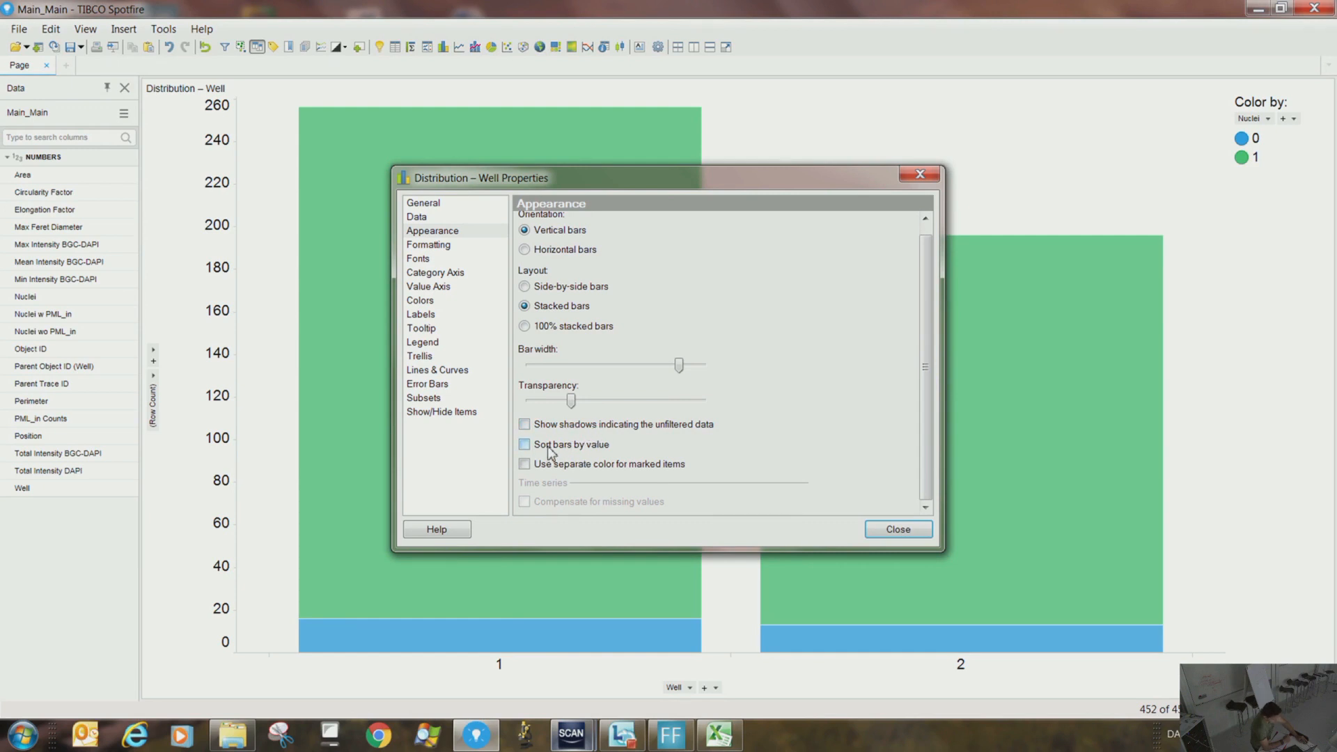
click(898, 529)
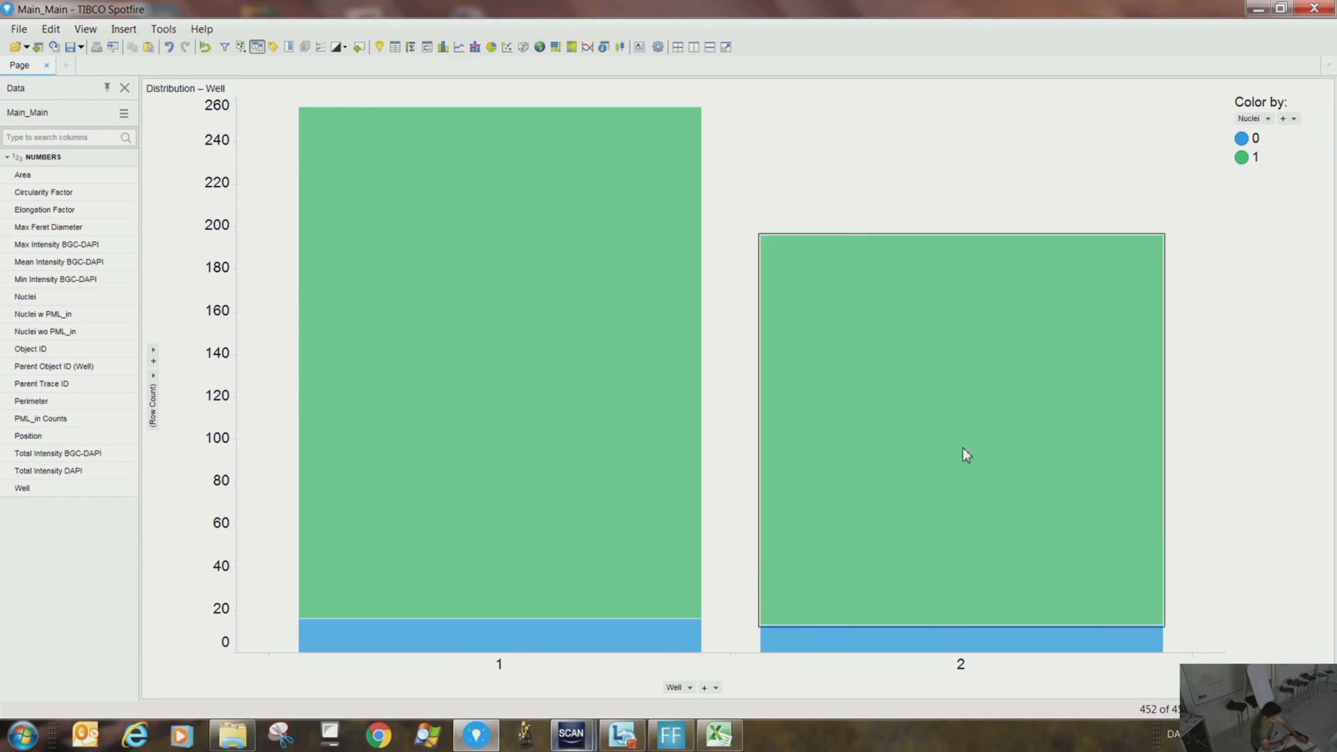
Look through the aggregation options for the Nuclei coloring and remove Nuclei from the color setting
click(1269, 119)
click(1159, 173)
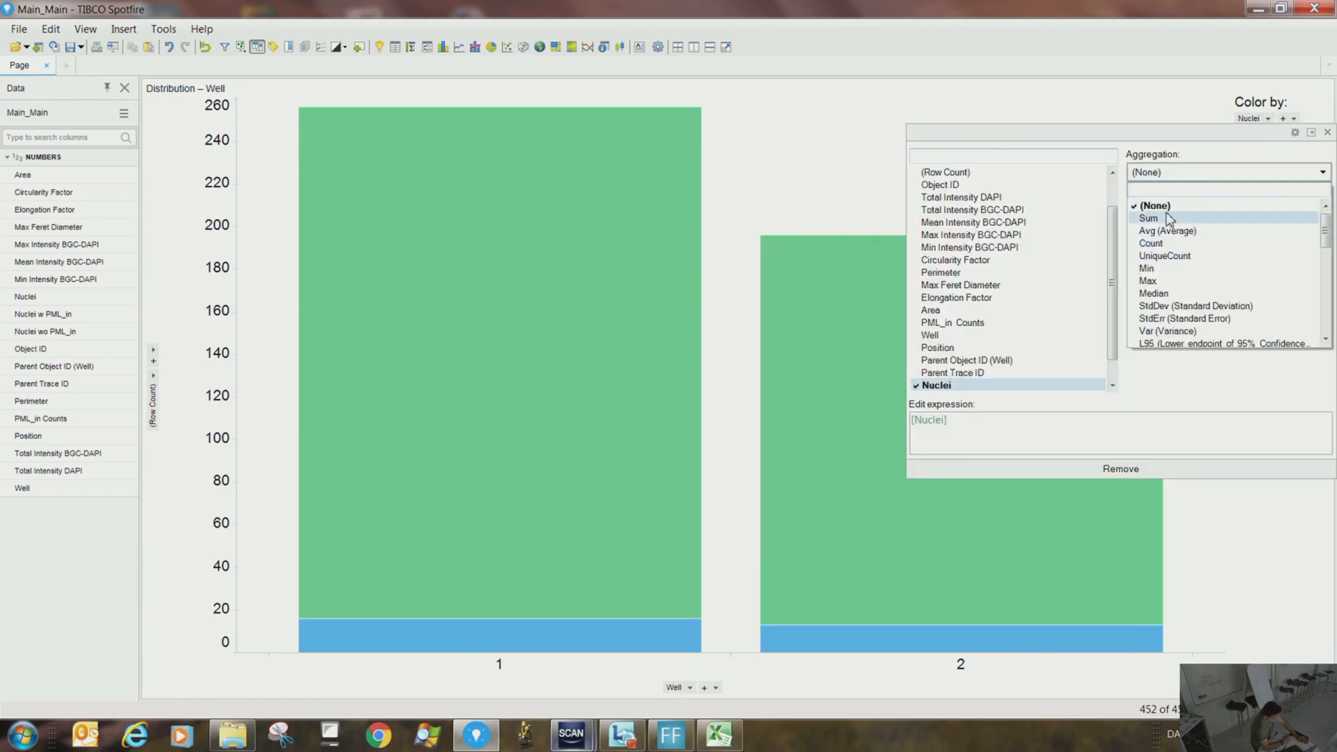
click(1180, 174)
click(1181, 174)
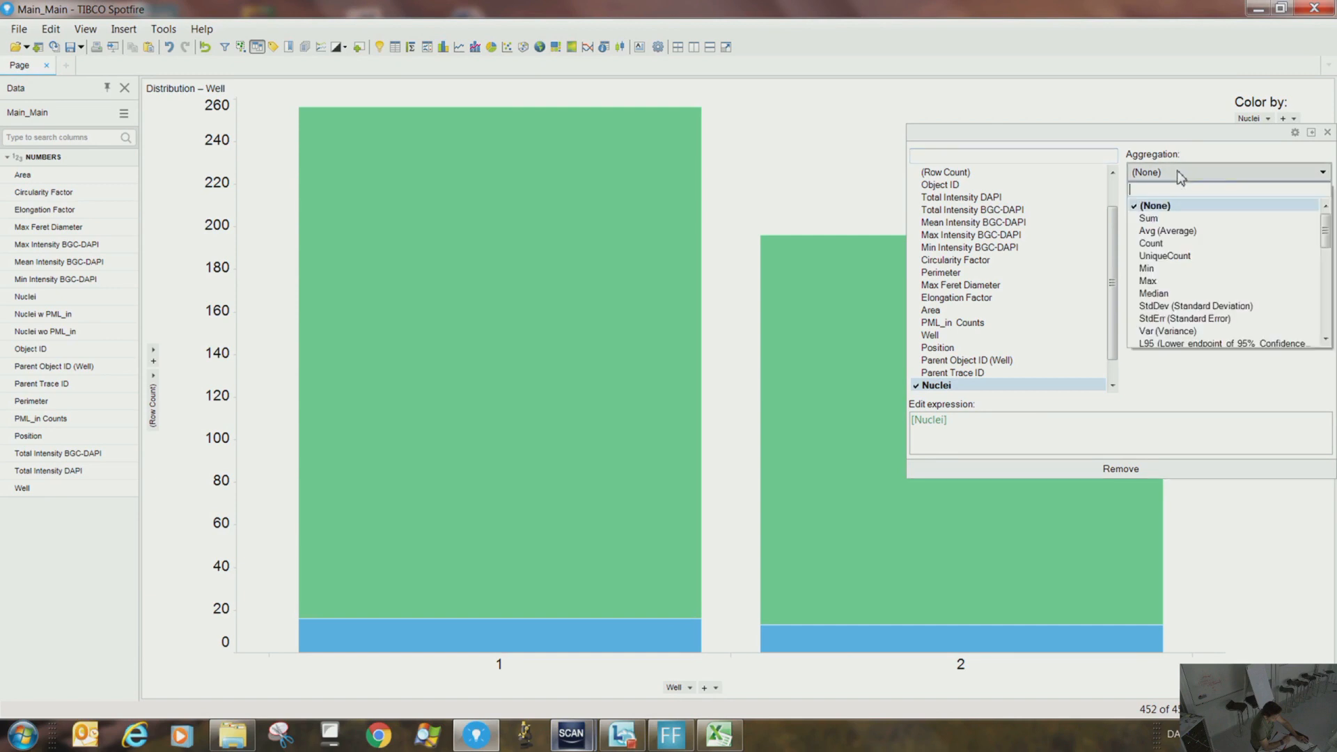
click(1191, 383)
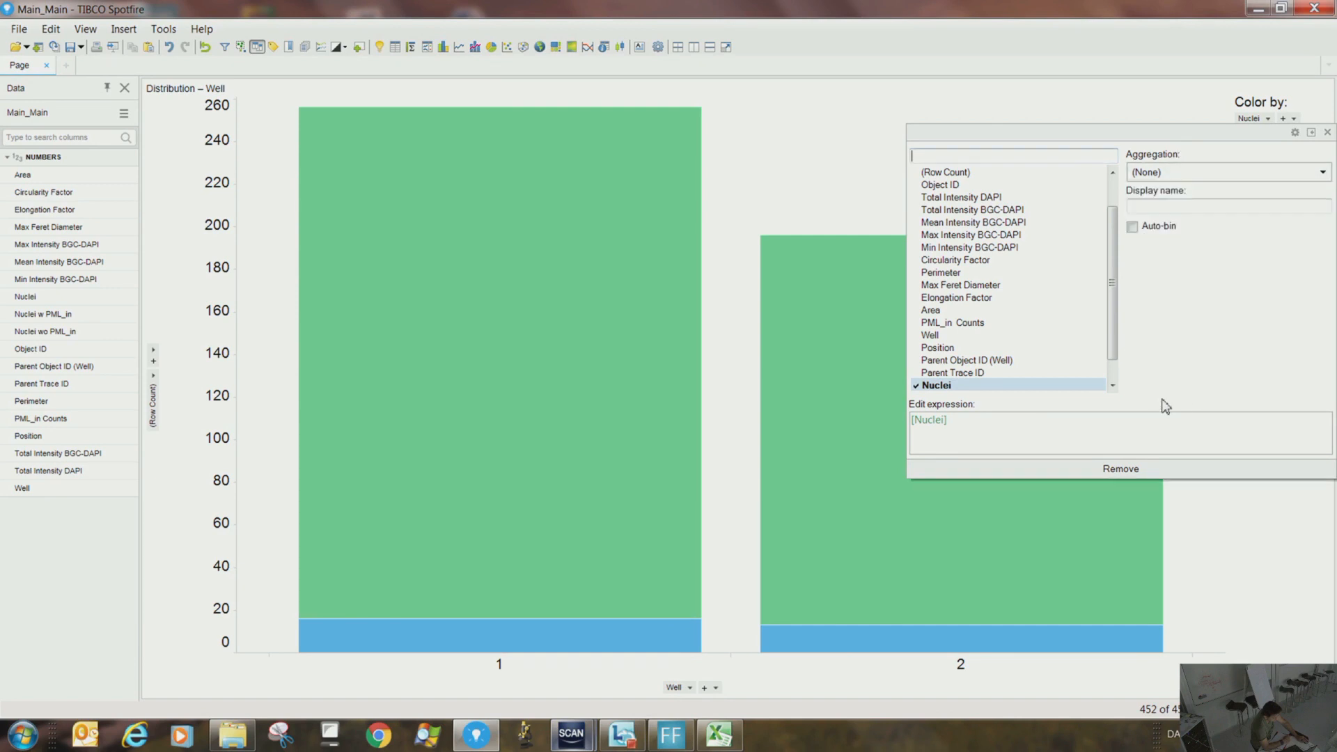
click(1118, 467)
Replace Well with Position on the bar chart's category axis and close the open chart properties
right_click(836, 198)
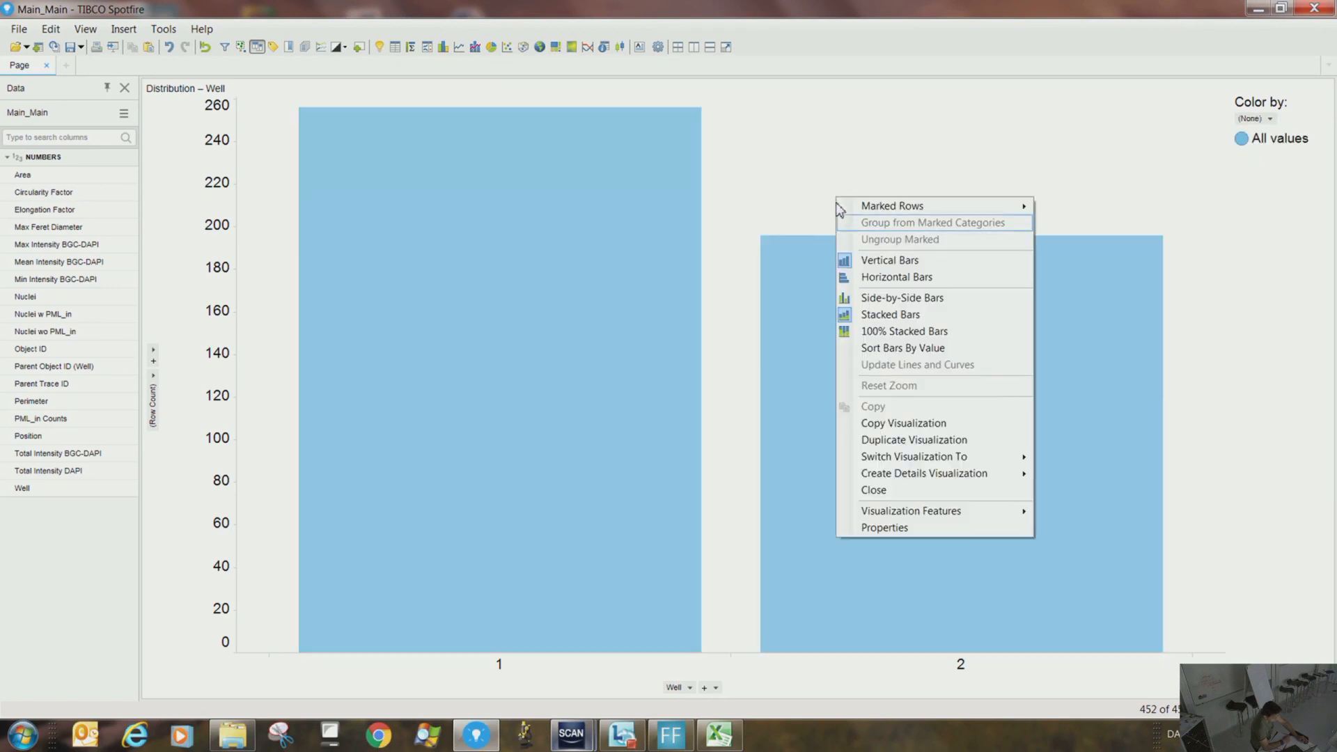
click(905, 529)
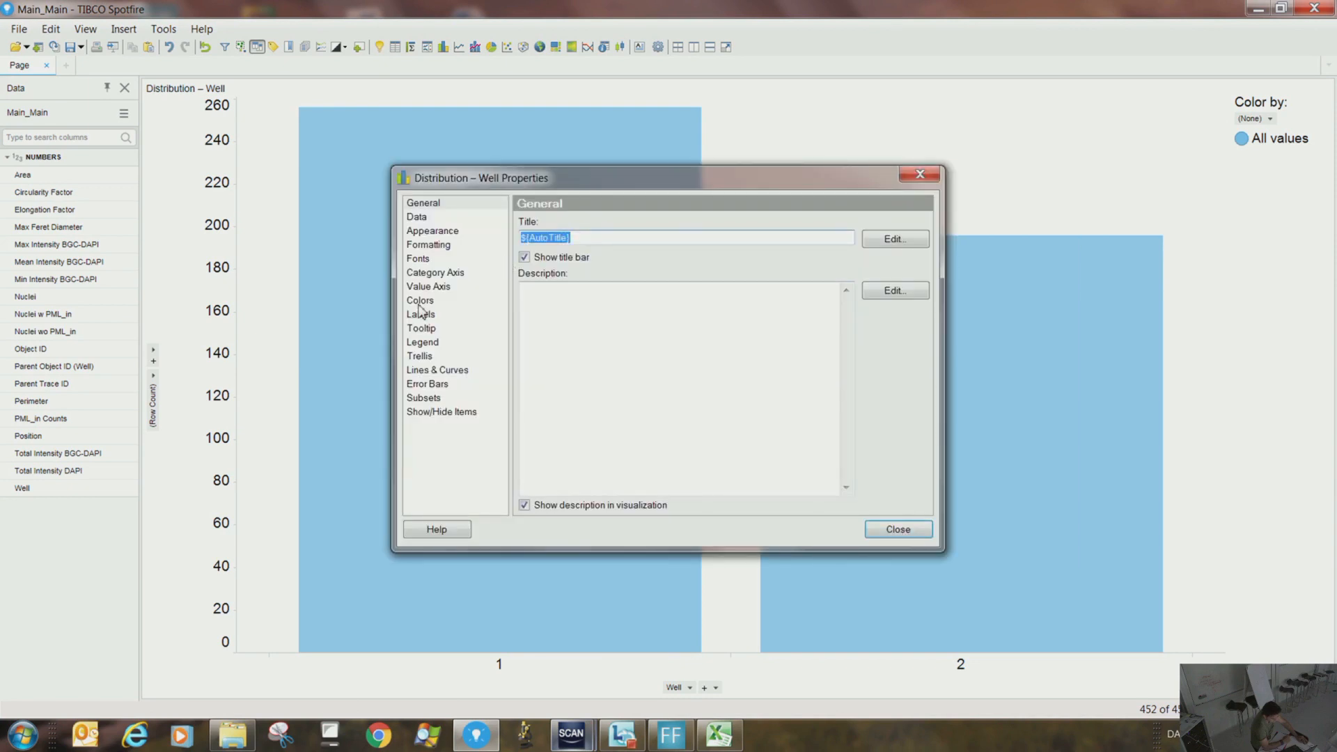
click(686, 688)
click(712, 613)
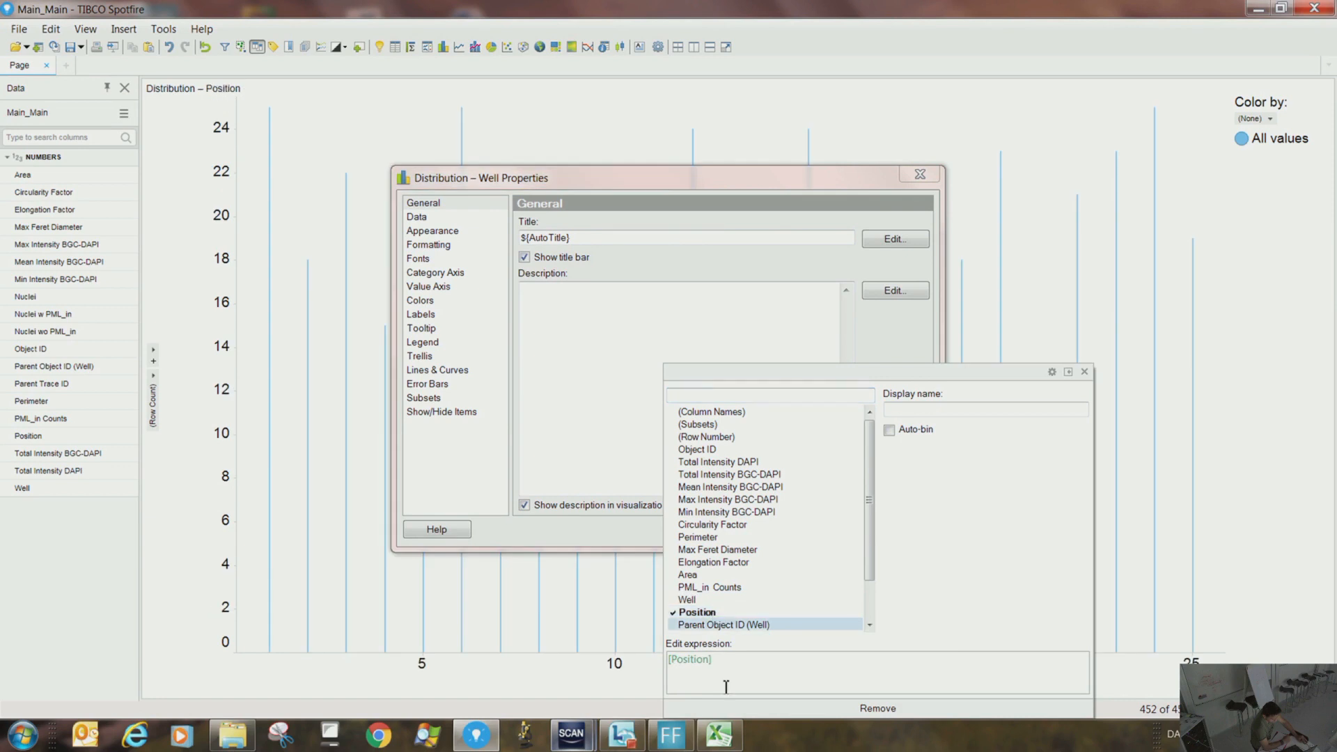
click(615, 703)
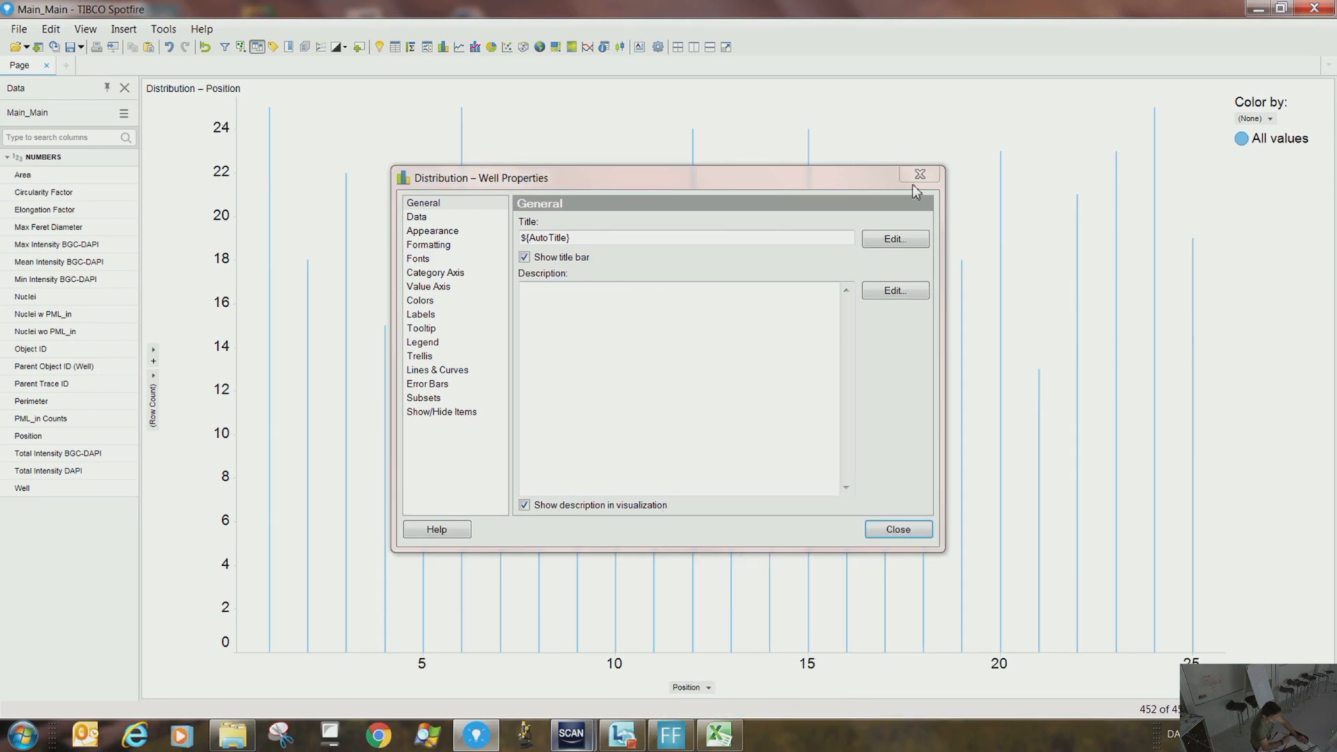
click(917, 192)
click(920, 174)
Examine the category axis, font, formatting and appearance properties of the position chart
right_click(907, 179)
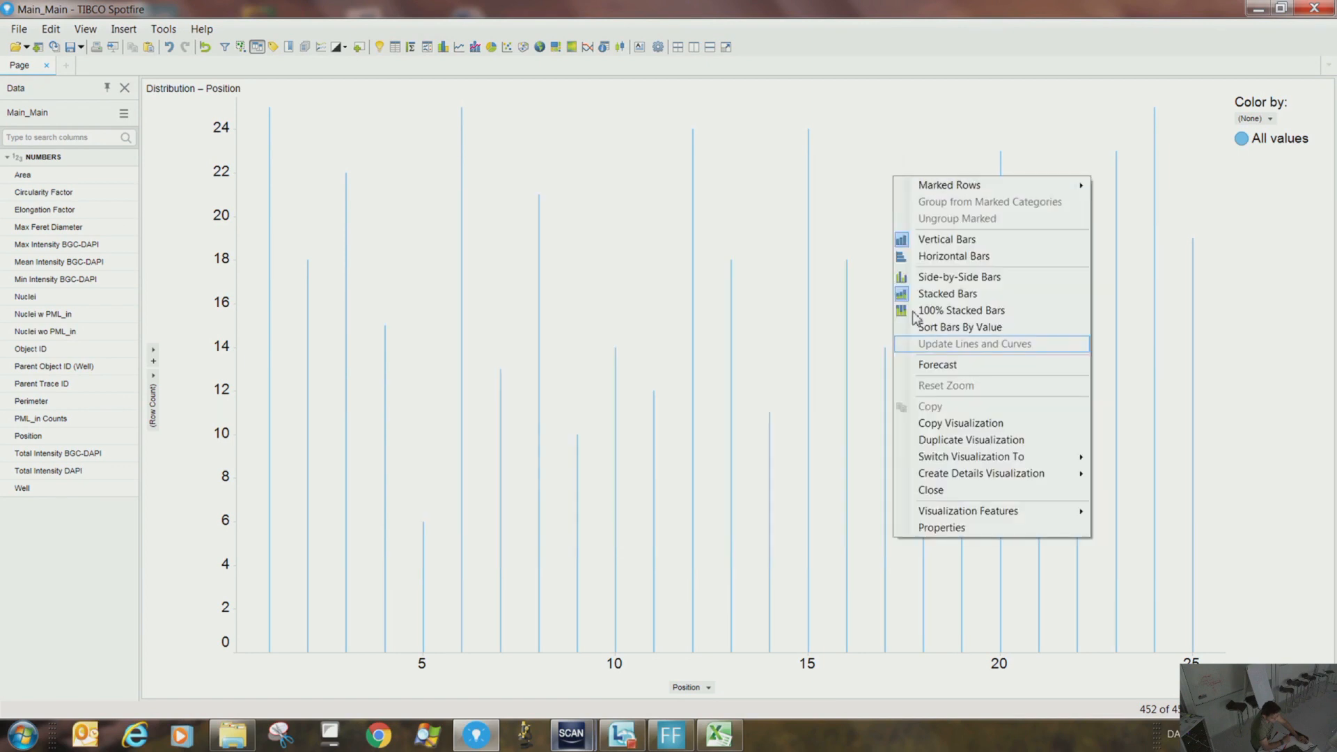
click(930, 535)
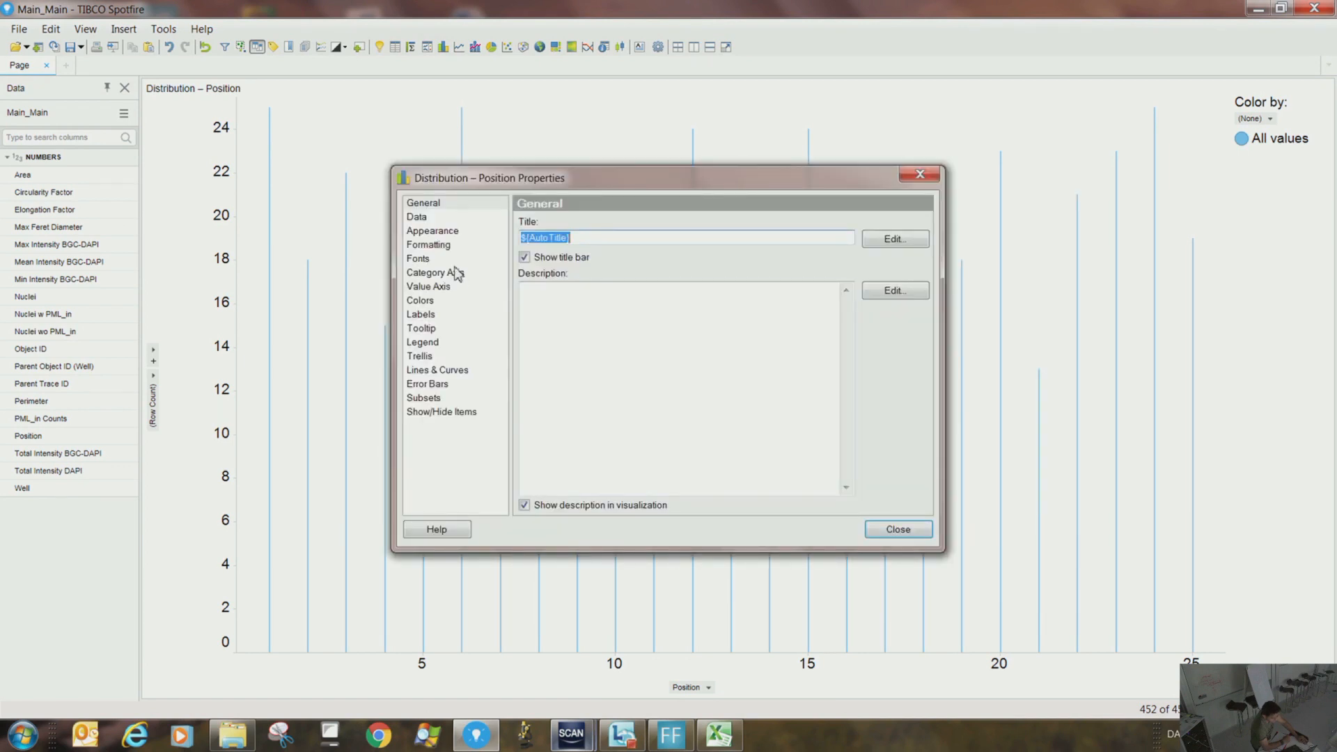
click(446, 271)
click(437, 261)
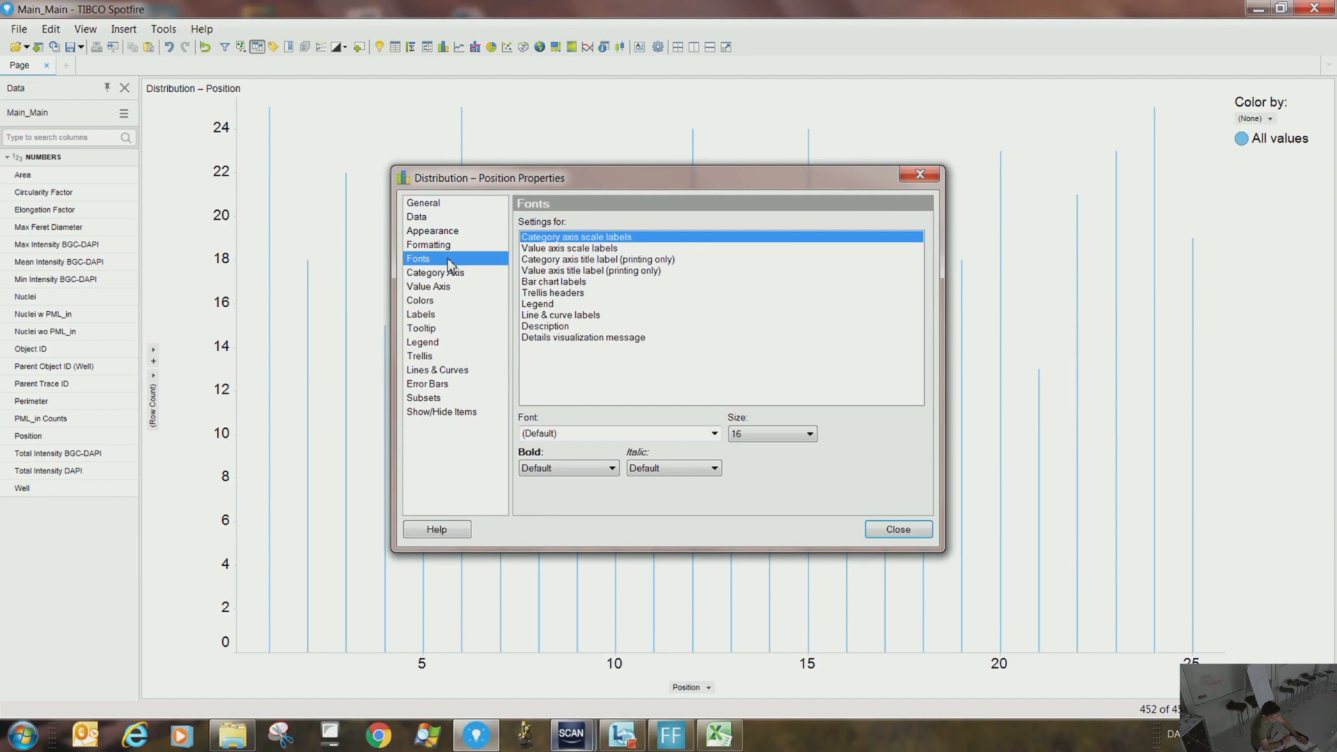
click(451, 247)
click(449, 236)
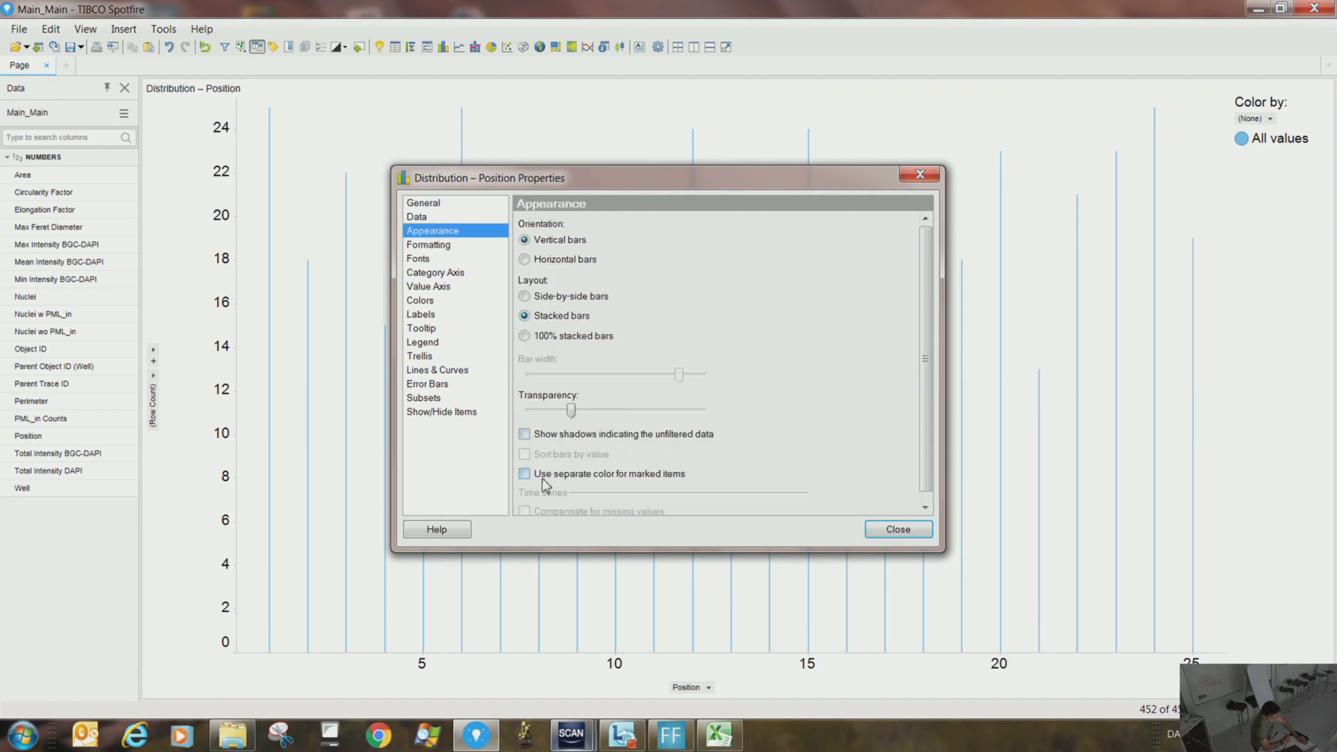
scroll(546, 446, down, 1)
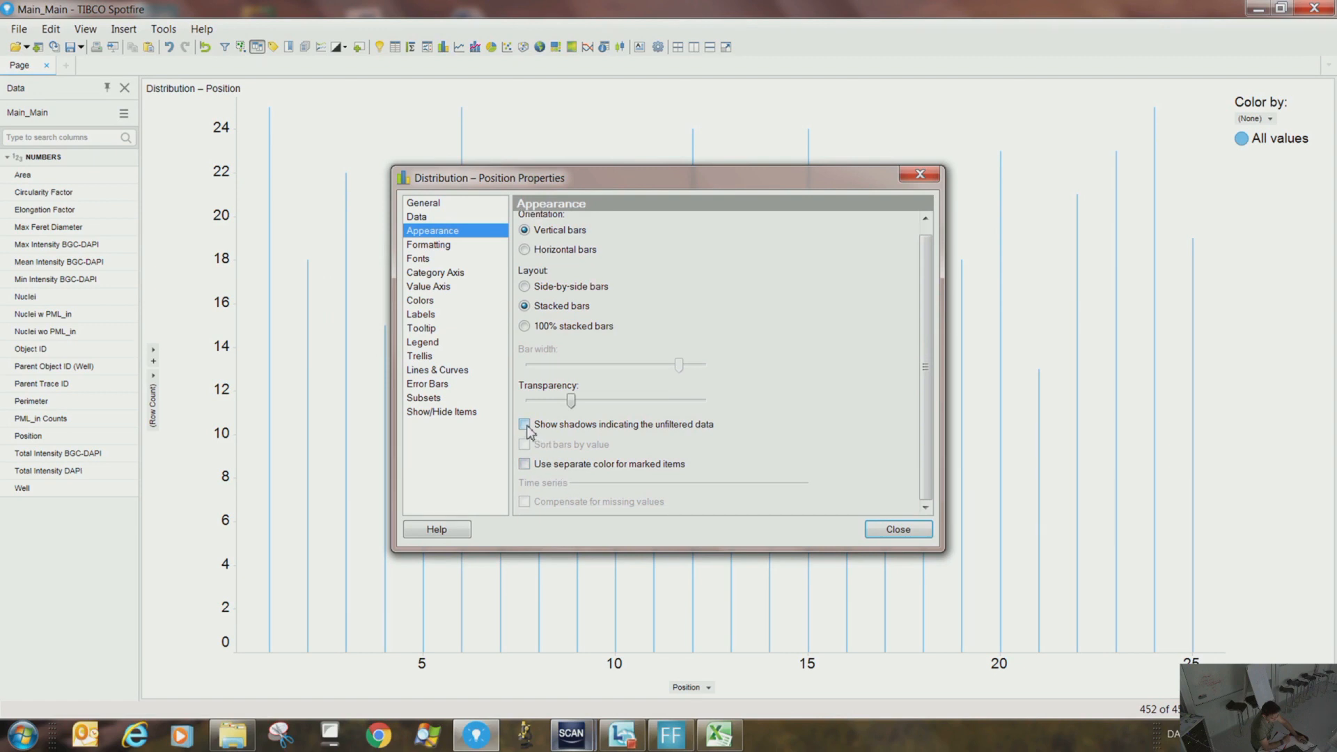
click(527, 427)
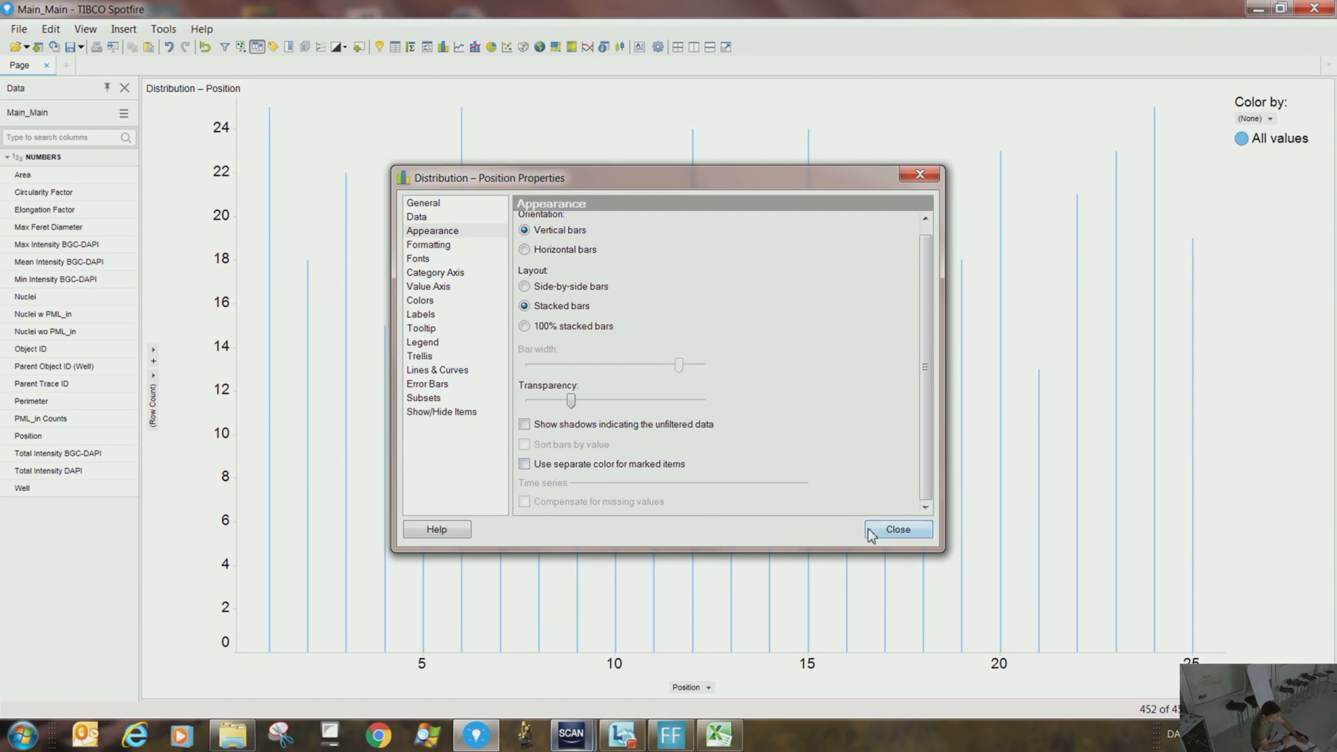
click(892, 530)
Try the General format on the Position category axis, reset it and close the chart properties
click(714, 689)
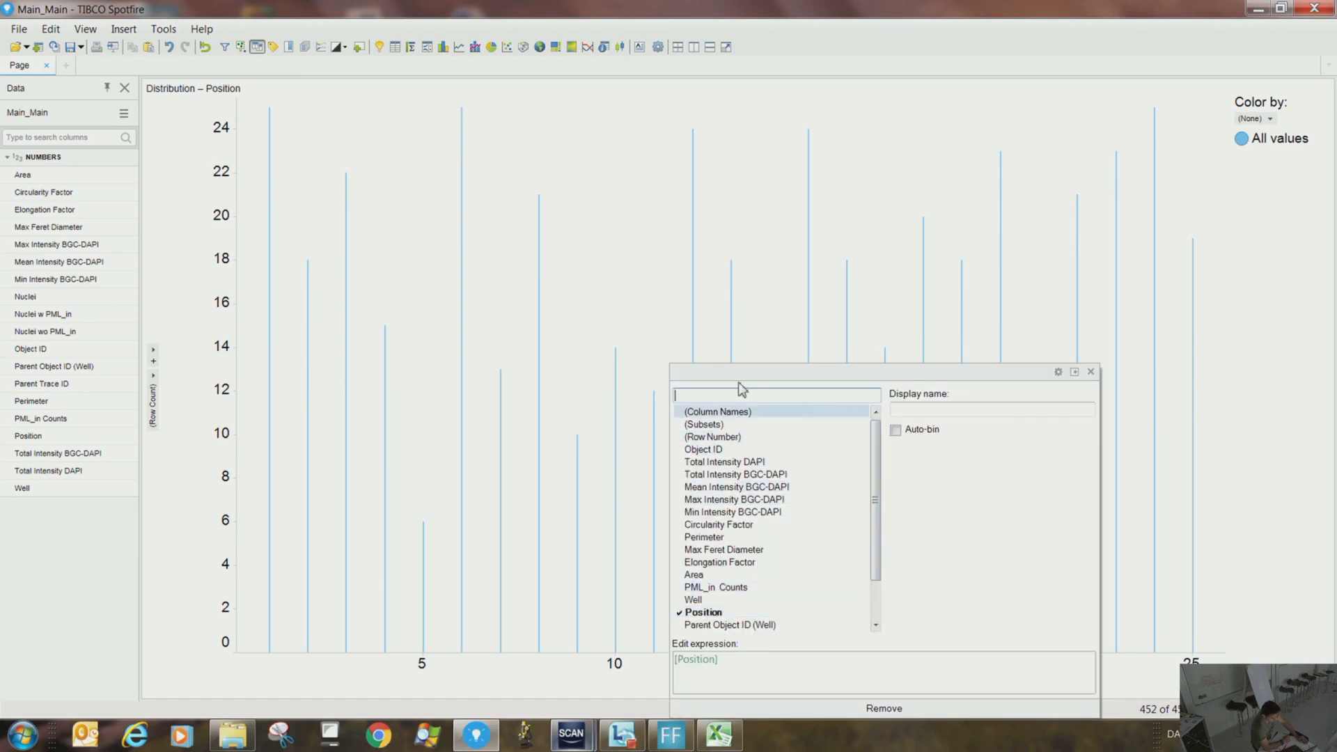
right_click(774, 279)
click(817, 631)
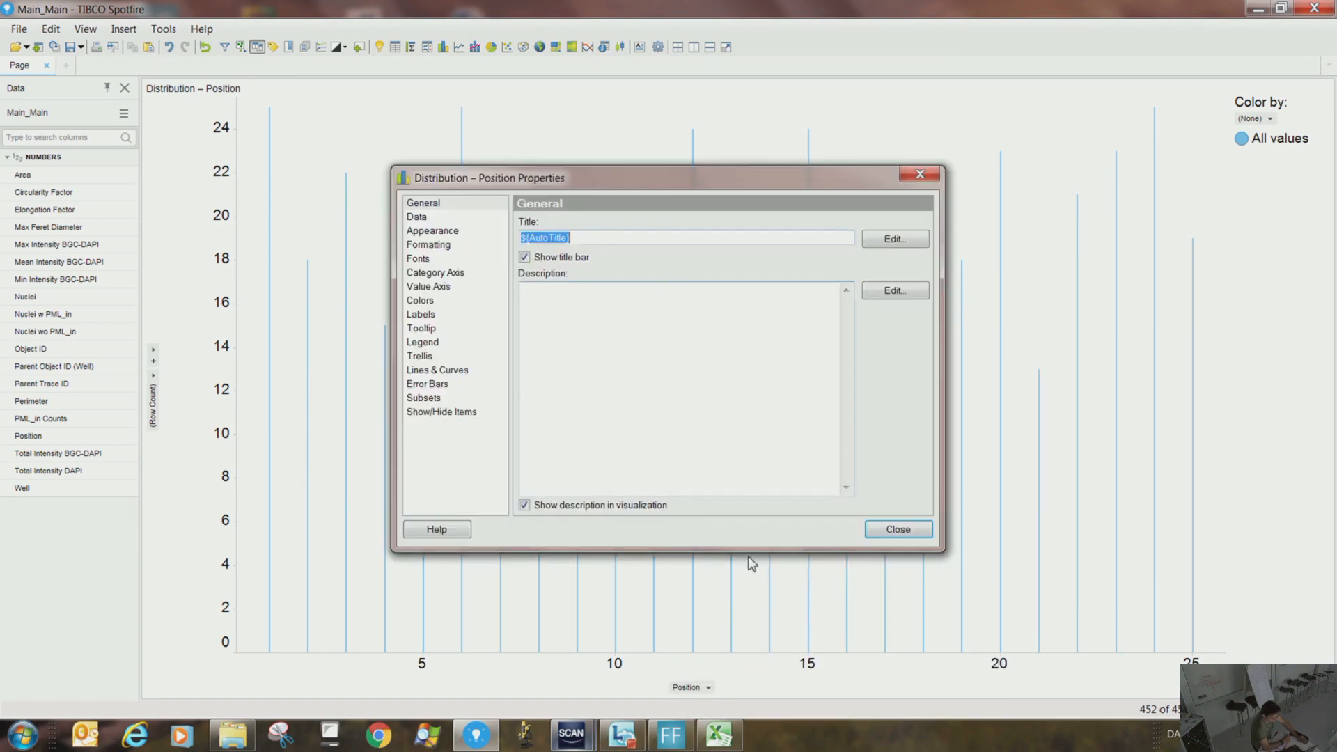
click(434, 245)
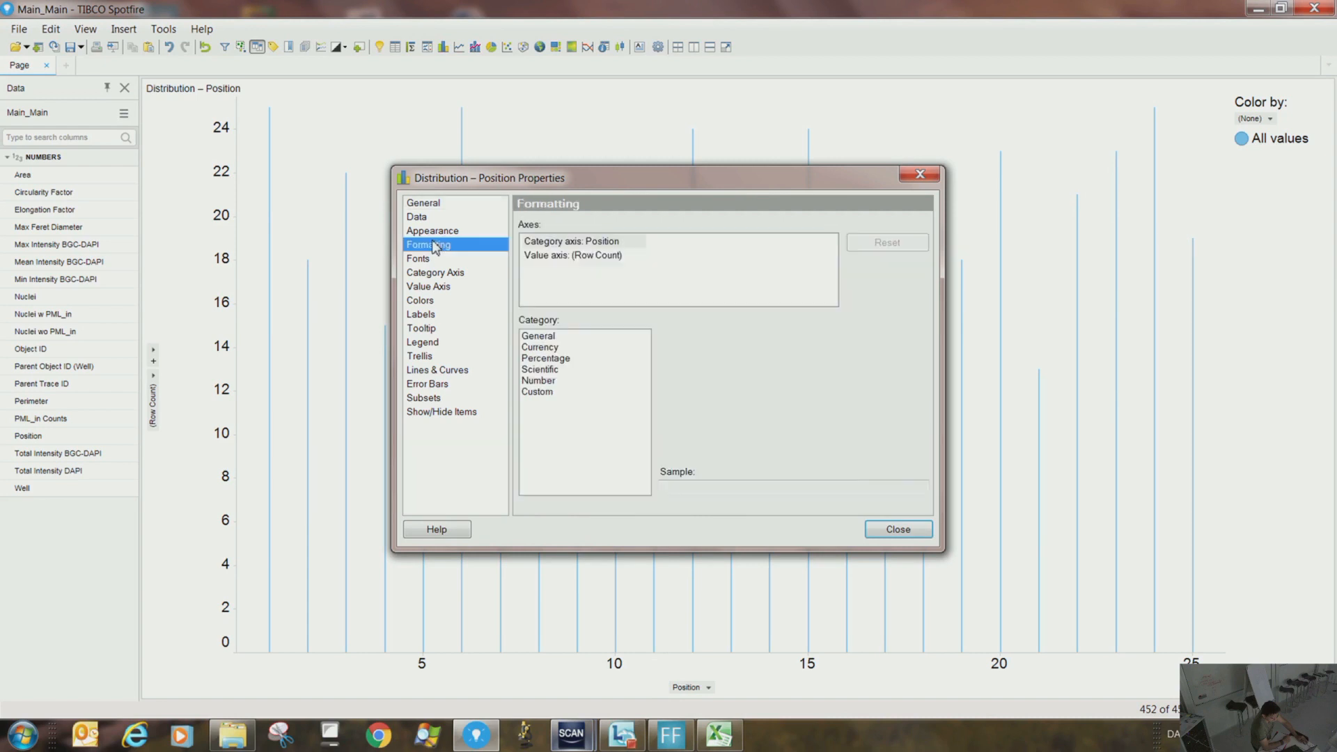
click(551, 241)
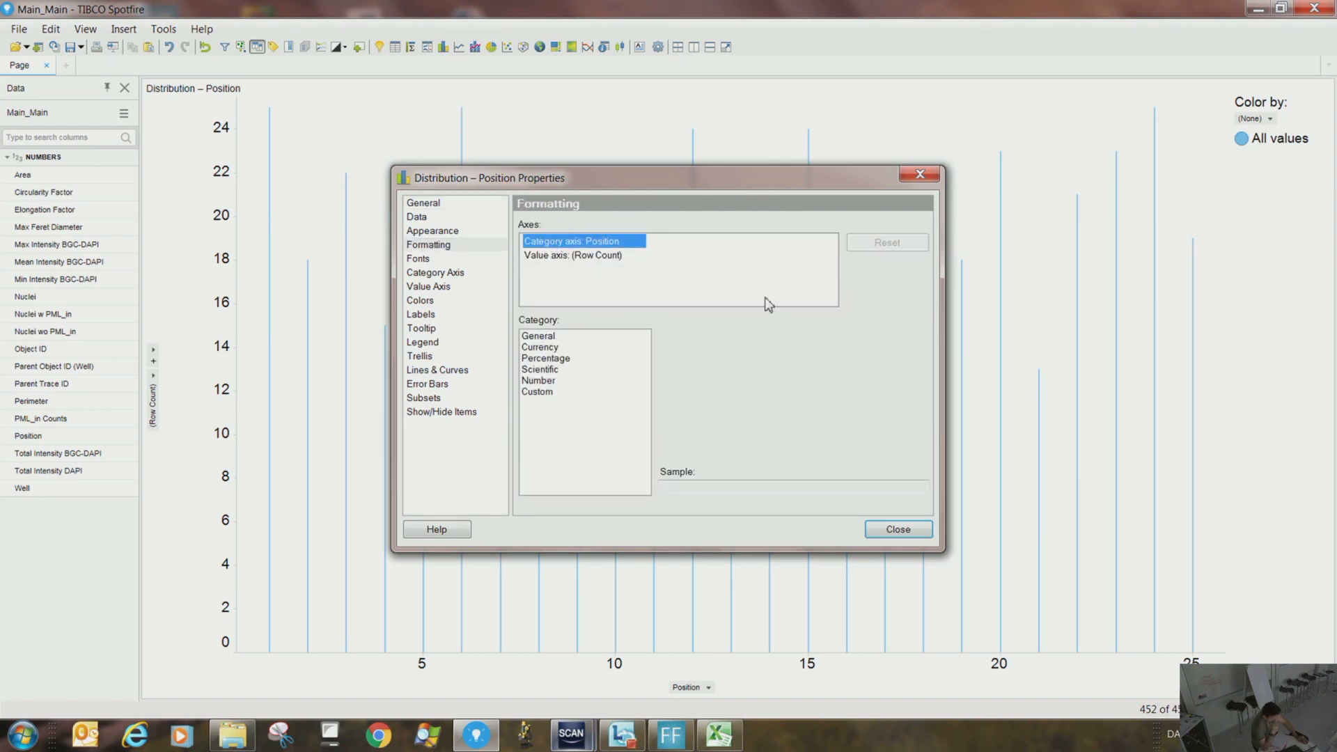
click(544, 342)
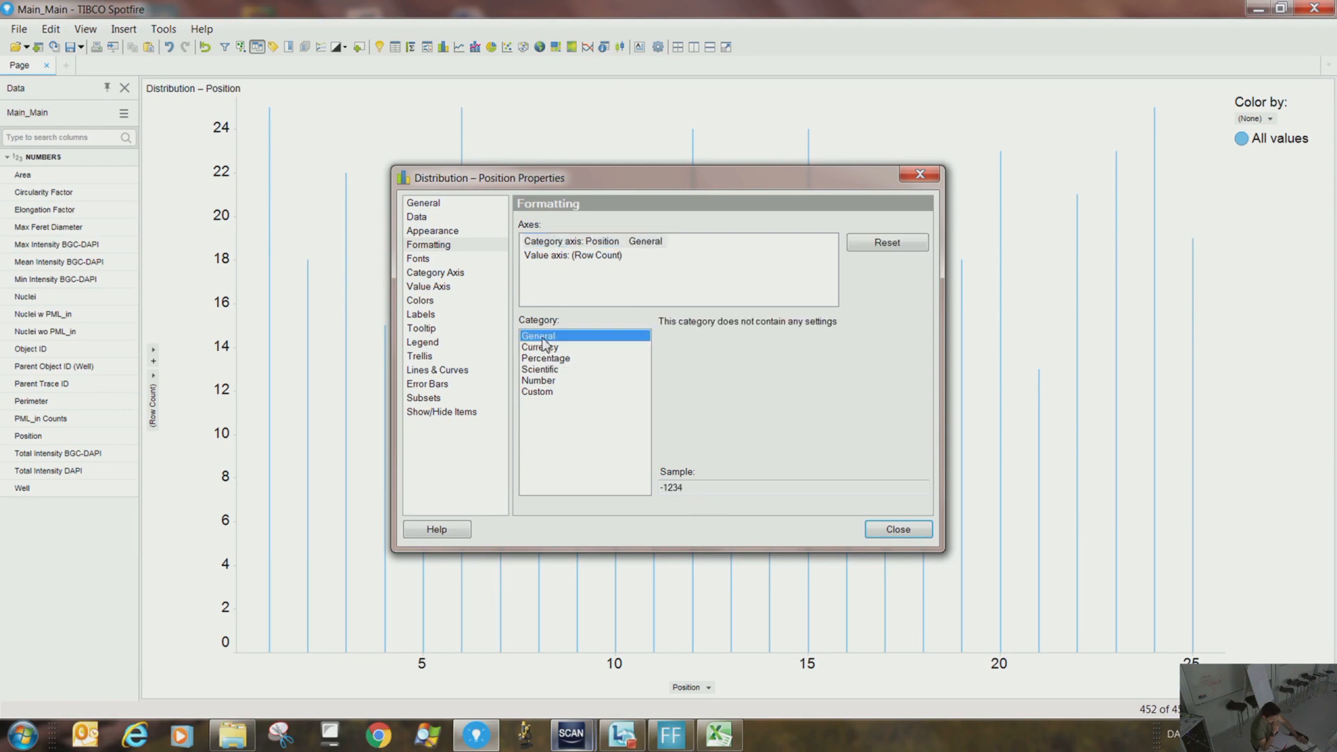
click(861, 244)
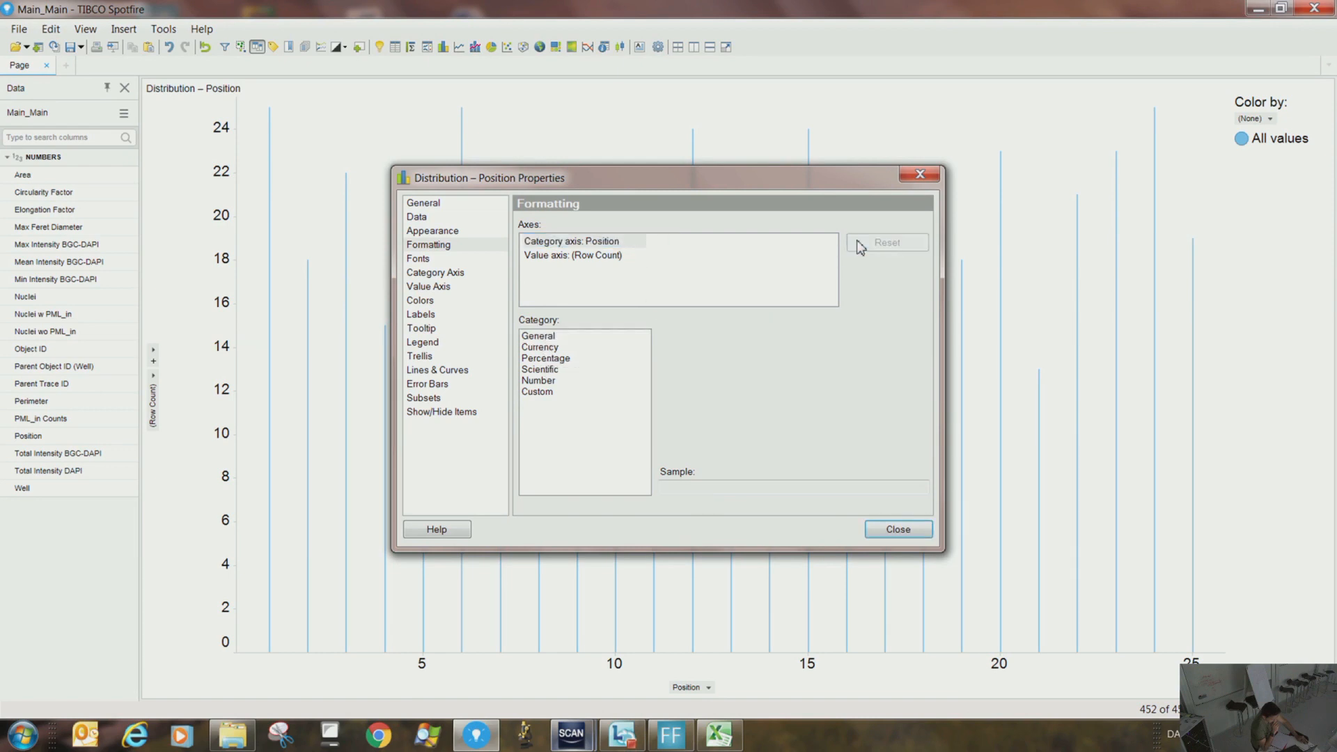
click(567, 243)
click(915, 531)
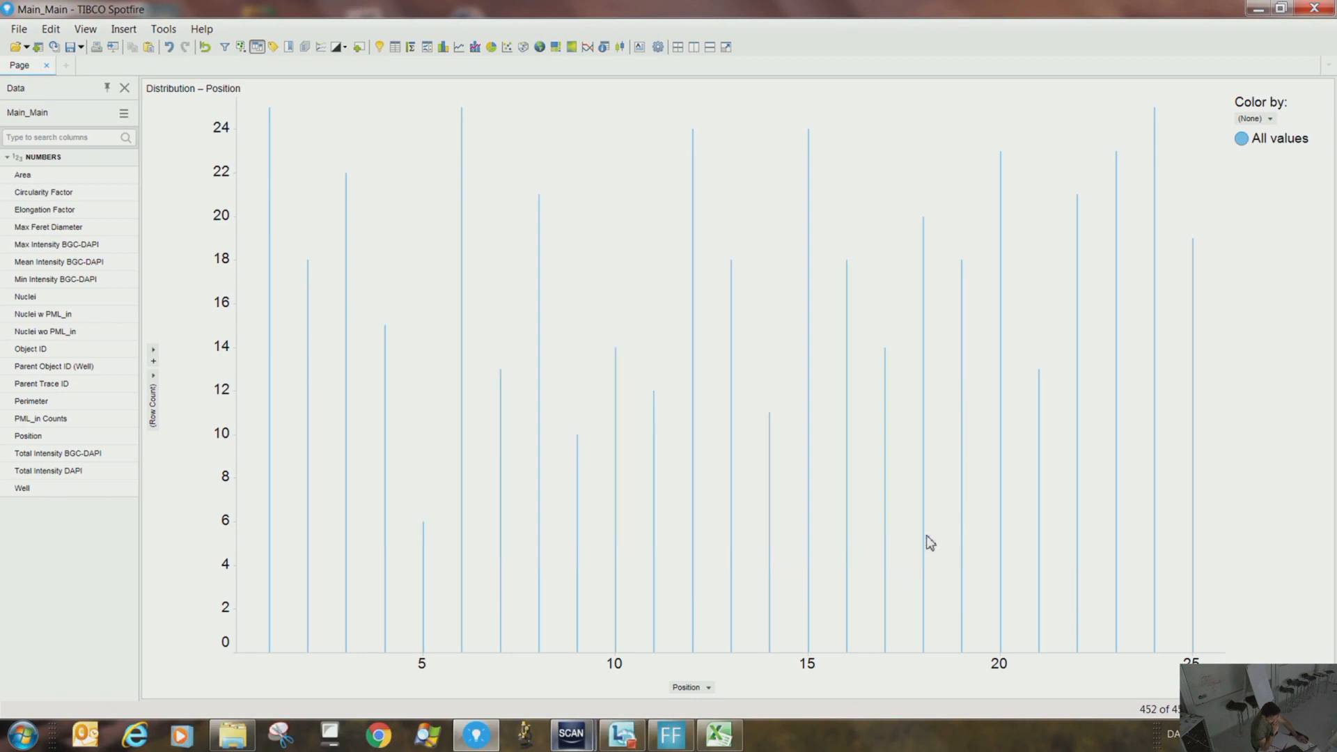
Try to turn on sorting bars by value in the position chart's appearance properties
drag(613, 304, 881, 546)
click(897, 224)
right_click(897, 224)
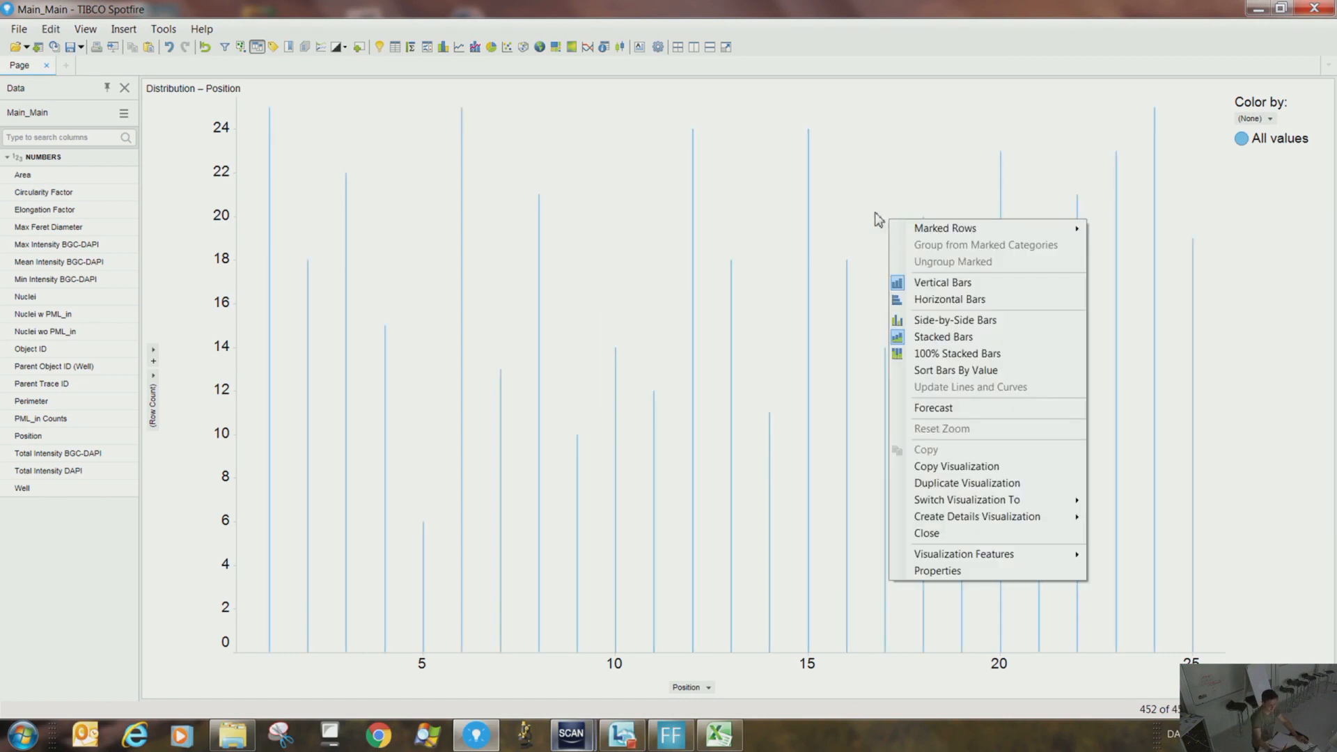
click(960, 578)
click(426, 232)
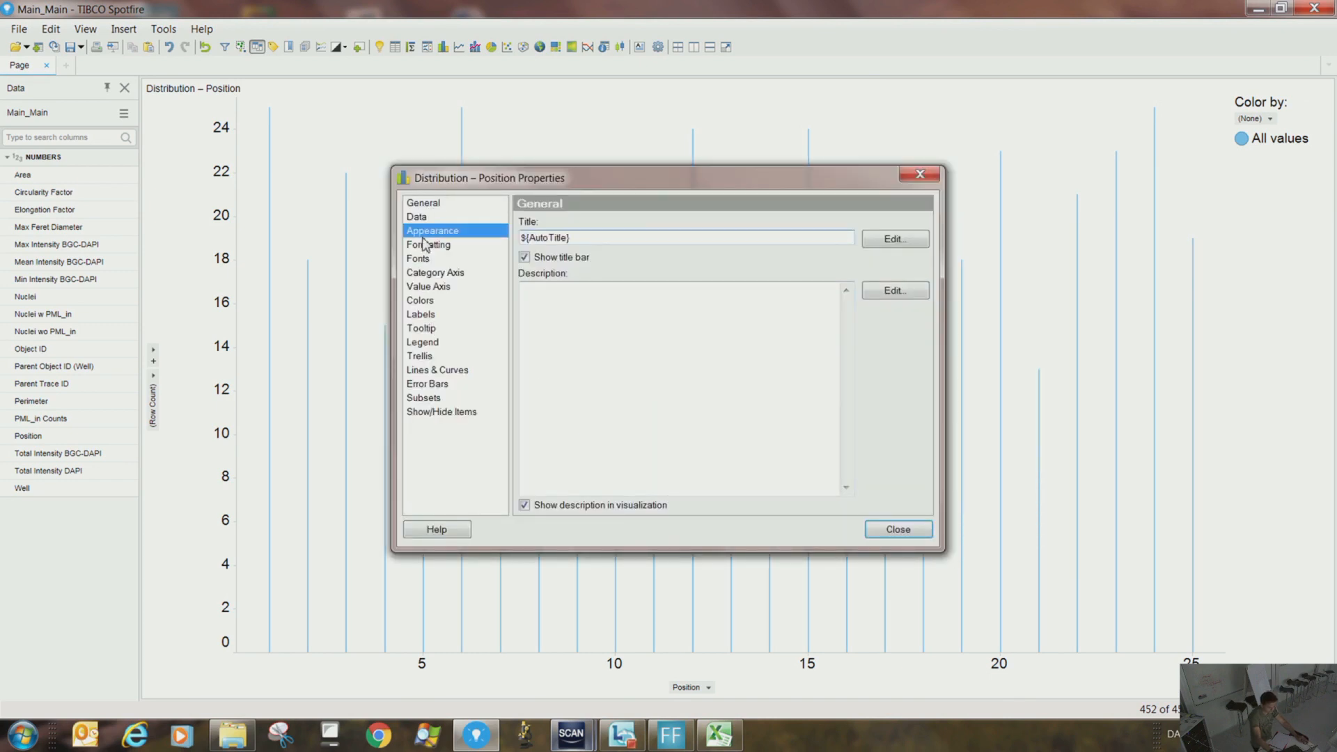
click(428, 244)
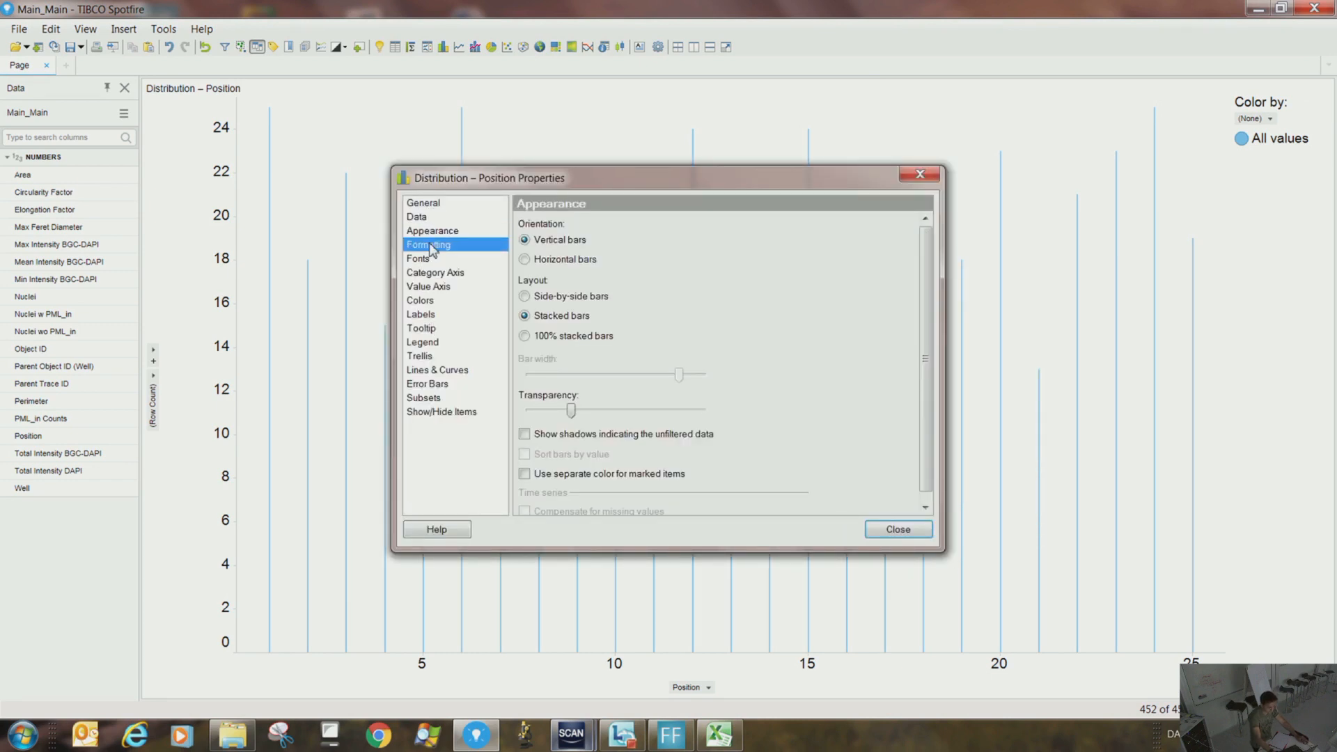
click(431, 231)
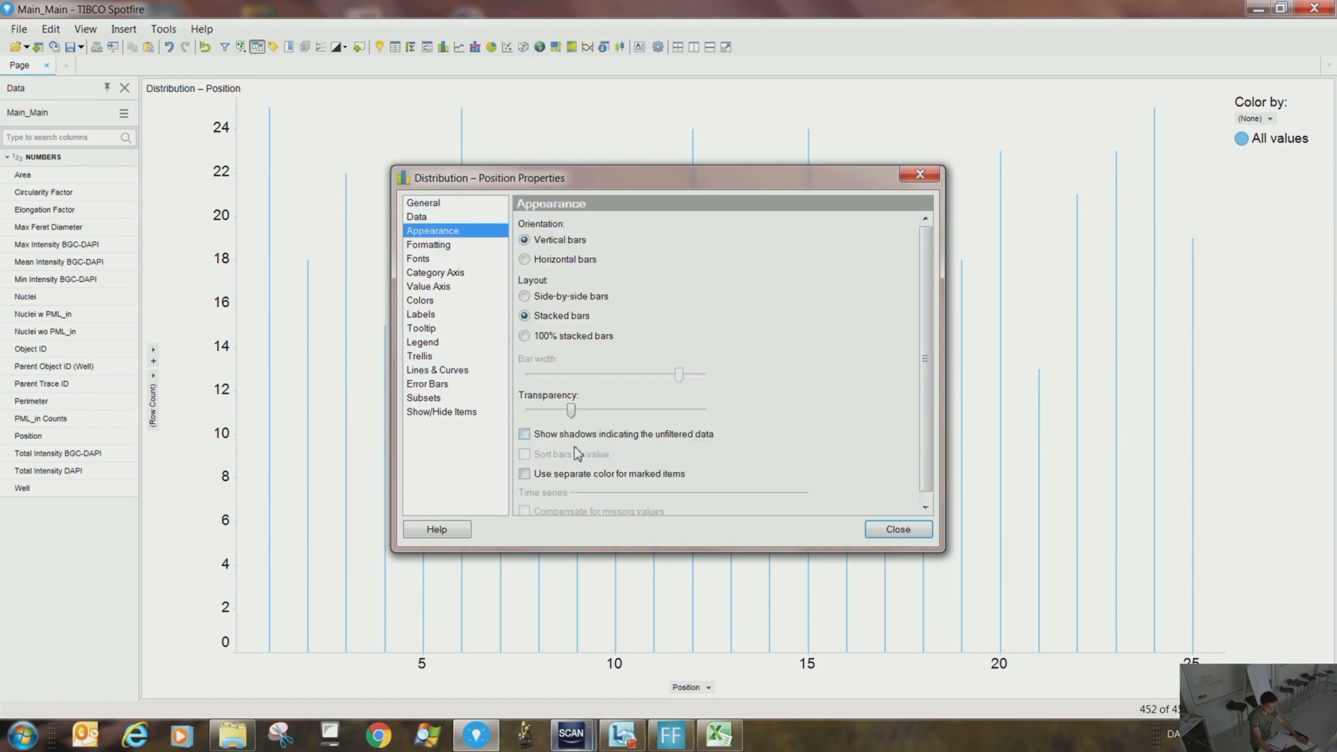
click(524, 455)
click(898, 531)
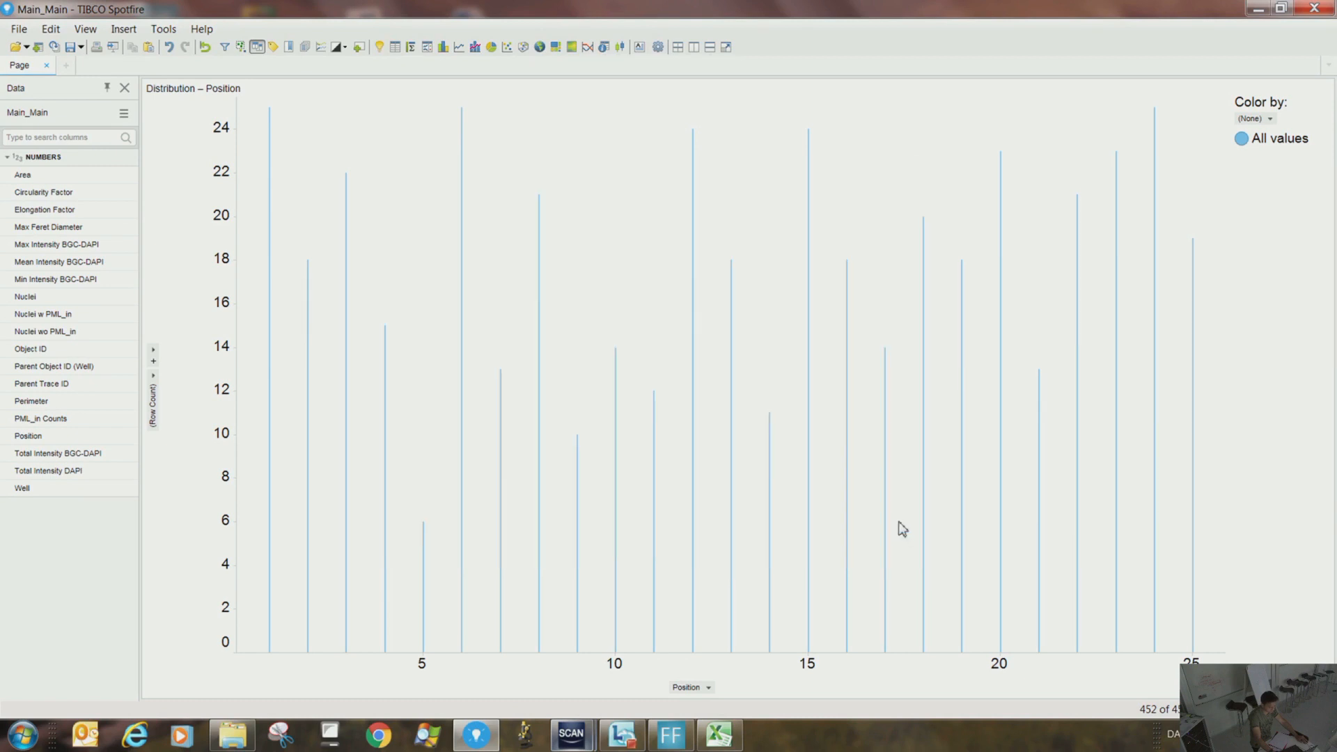
Replace (Row Count) with the sum of Mean Intensity BGC-DAPI on the bar chart's value axis
click(154, 387)
click(202, 462)
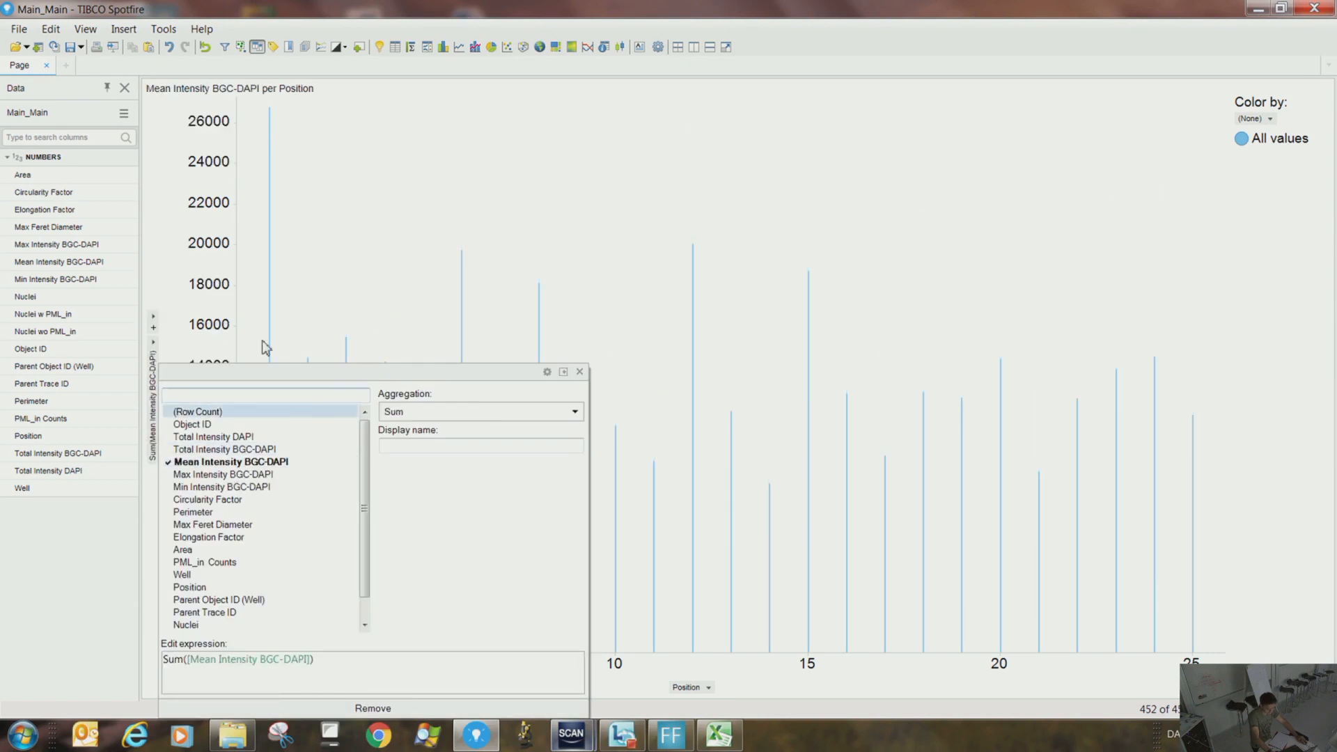
click(319, 255)
Try 100% stacked bars in the position chart's appearance properties, and settle on the side-by-side bars layout
right_click(755, 360)
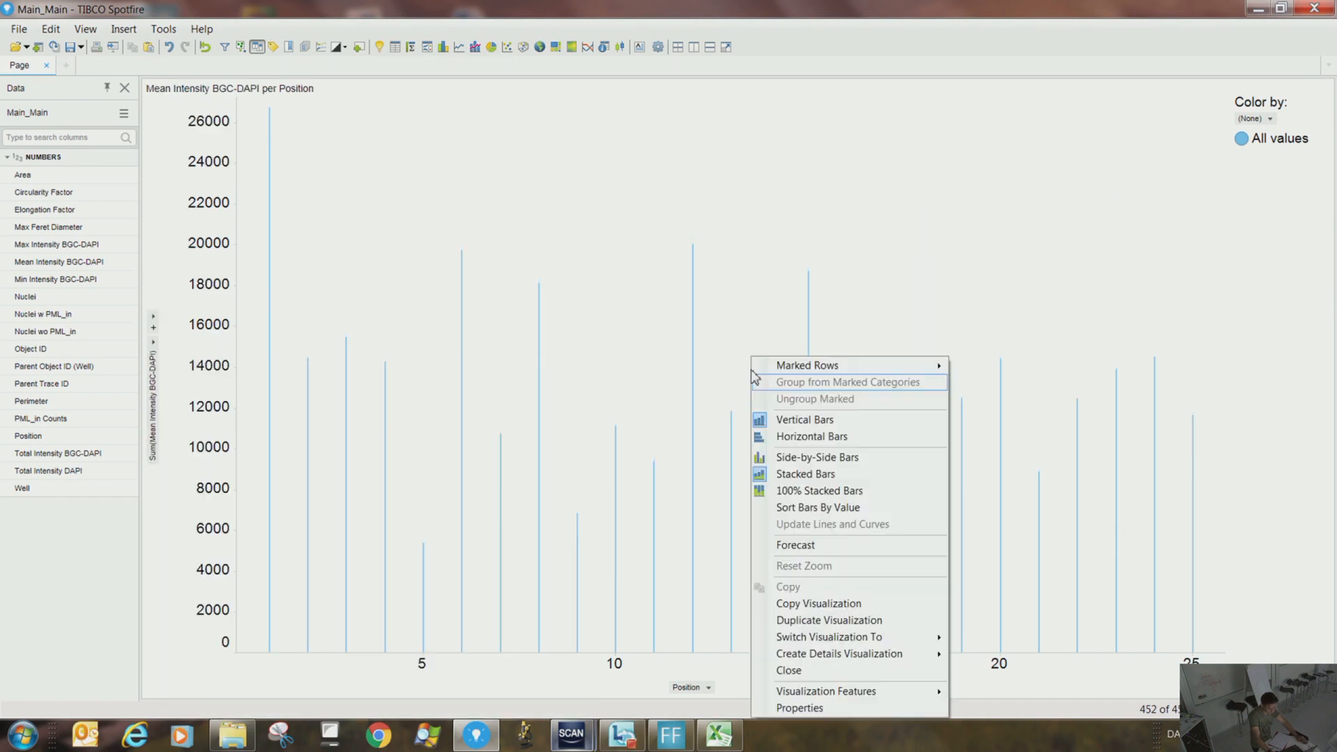
click(801, 708)
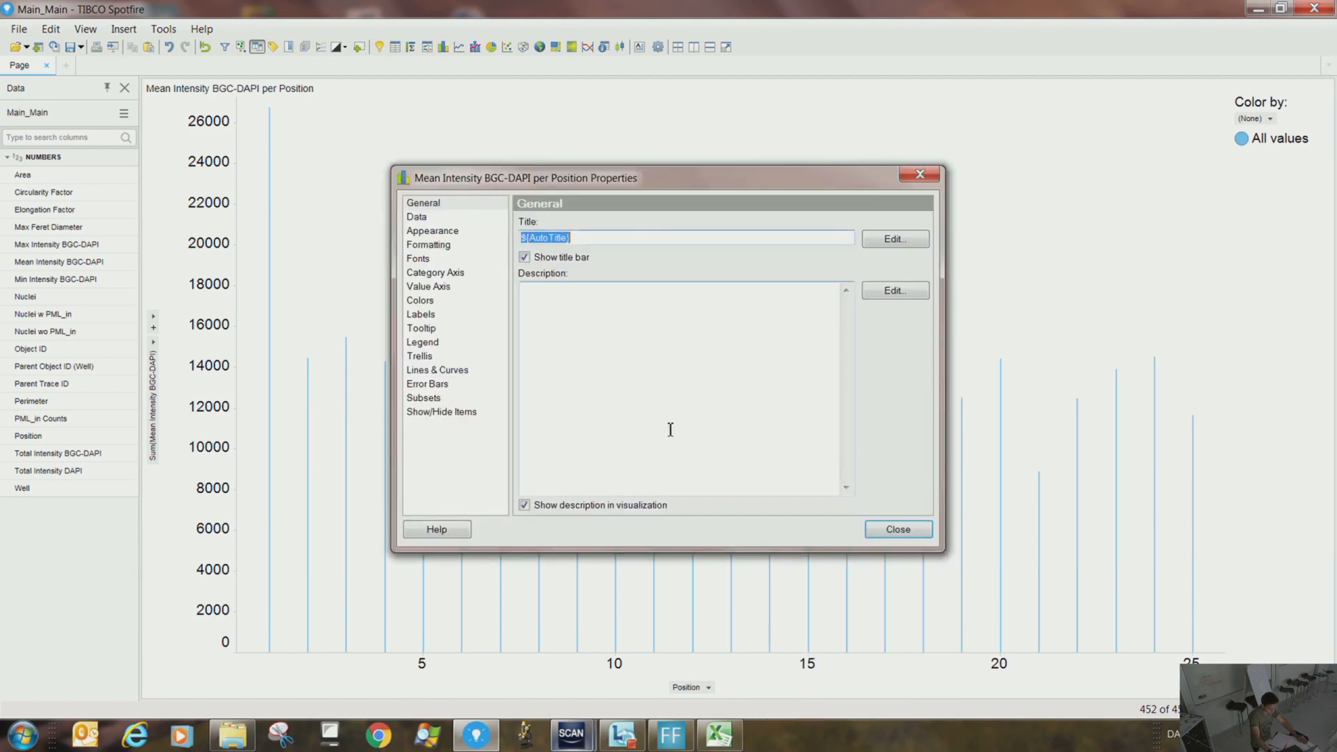
click(429, 232)
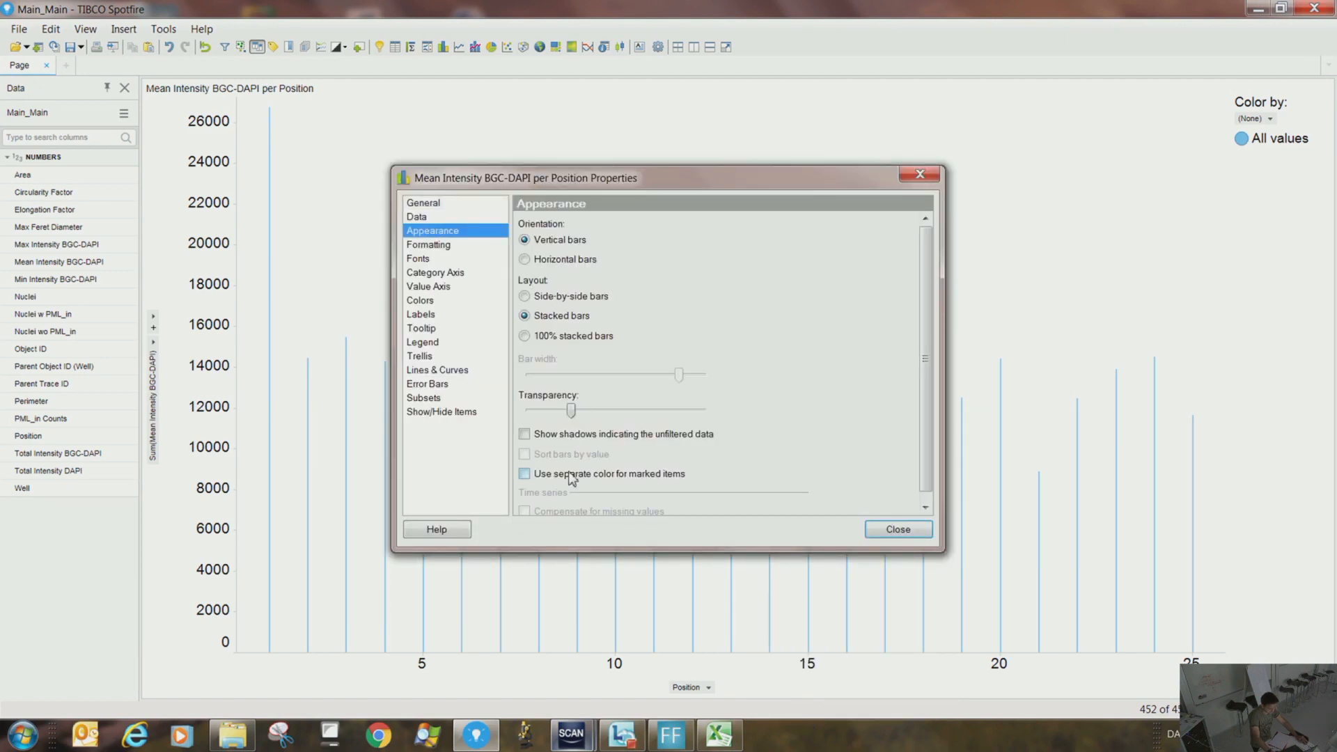
click(514, 450)
click(525, 435)
click(524, 336)
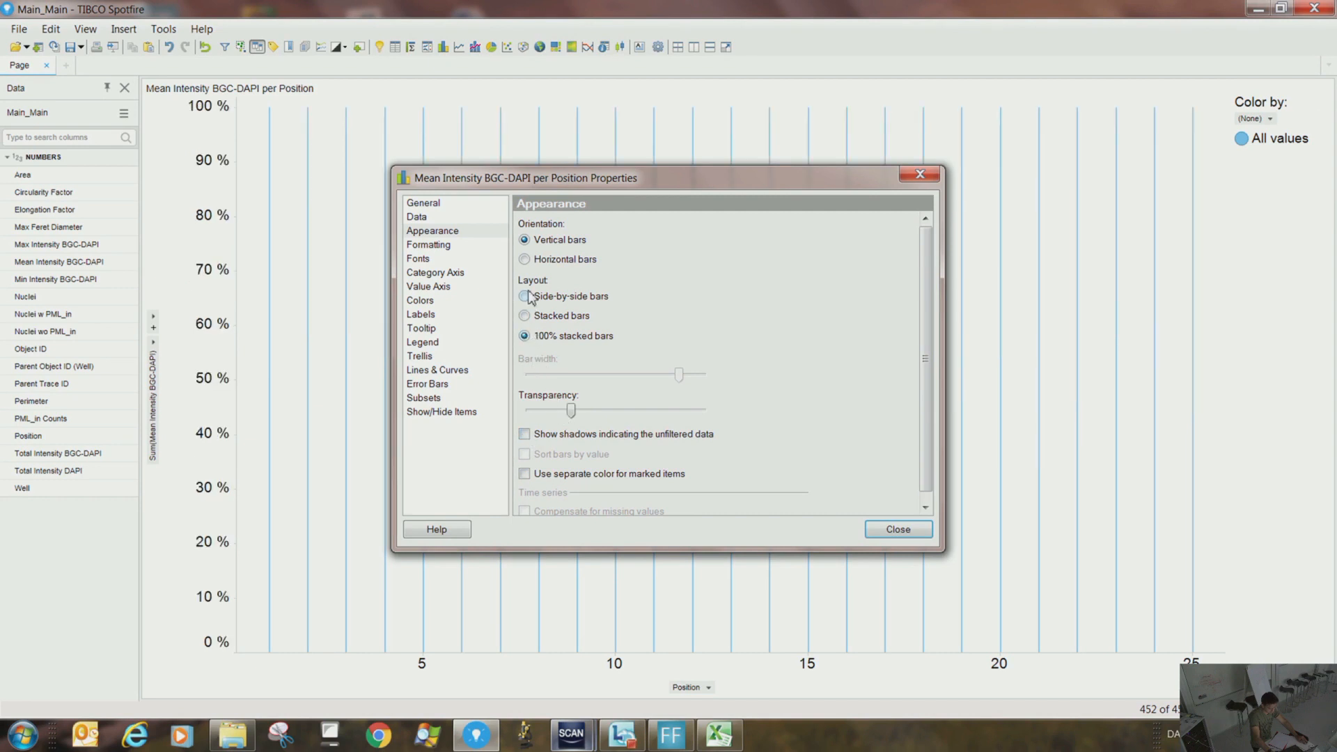
click(530, 295)
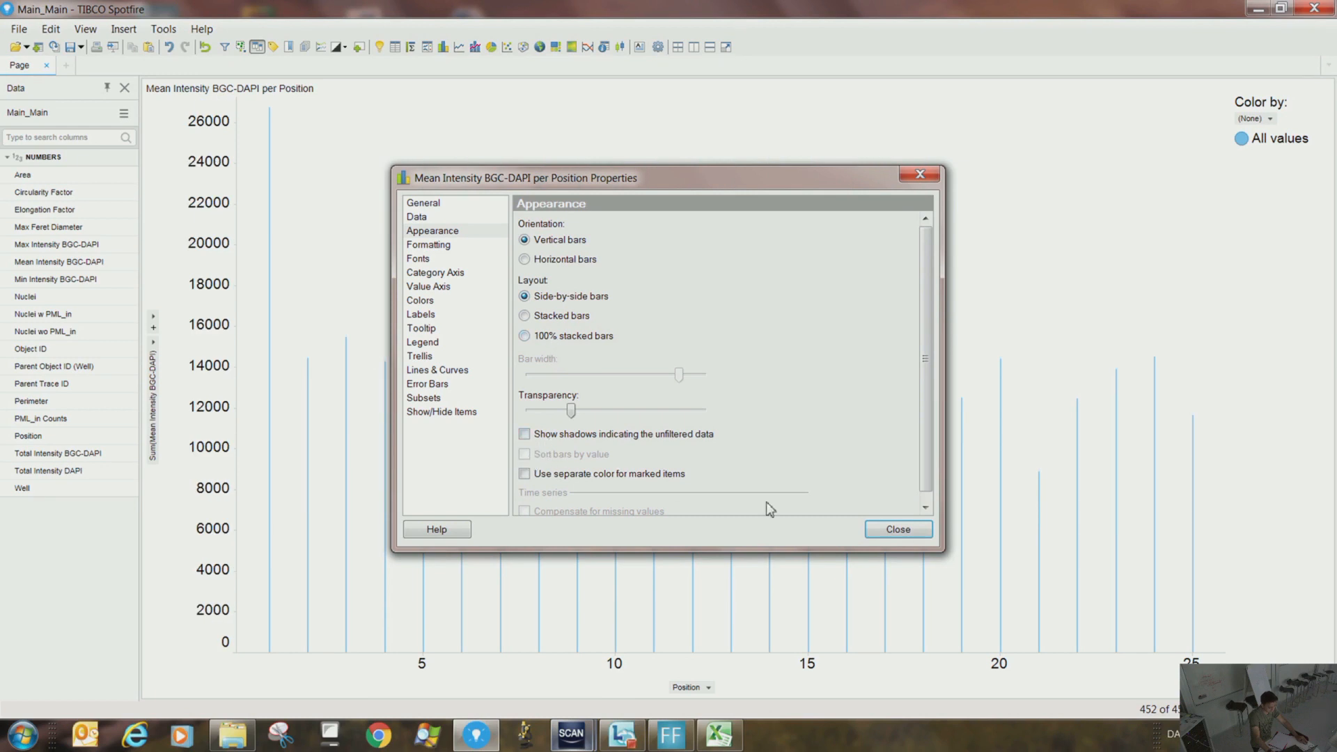
click(874, 530)
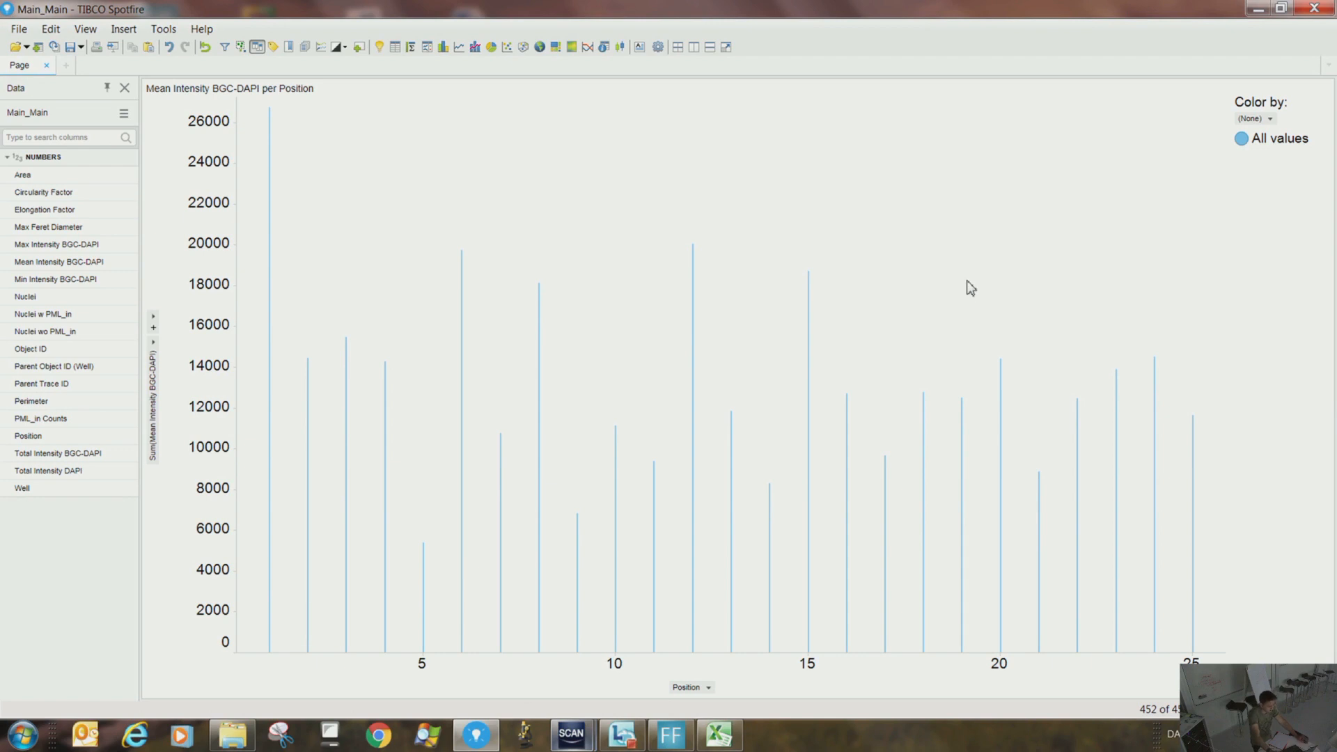
Set the font size of the chart's category axis scale labels to 28
right_click(521, 230)
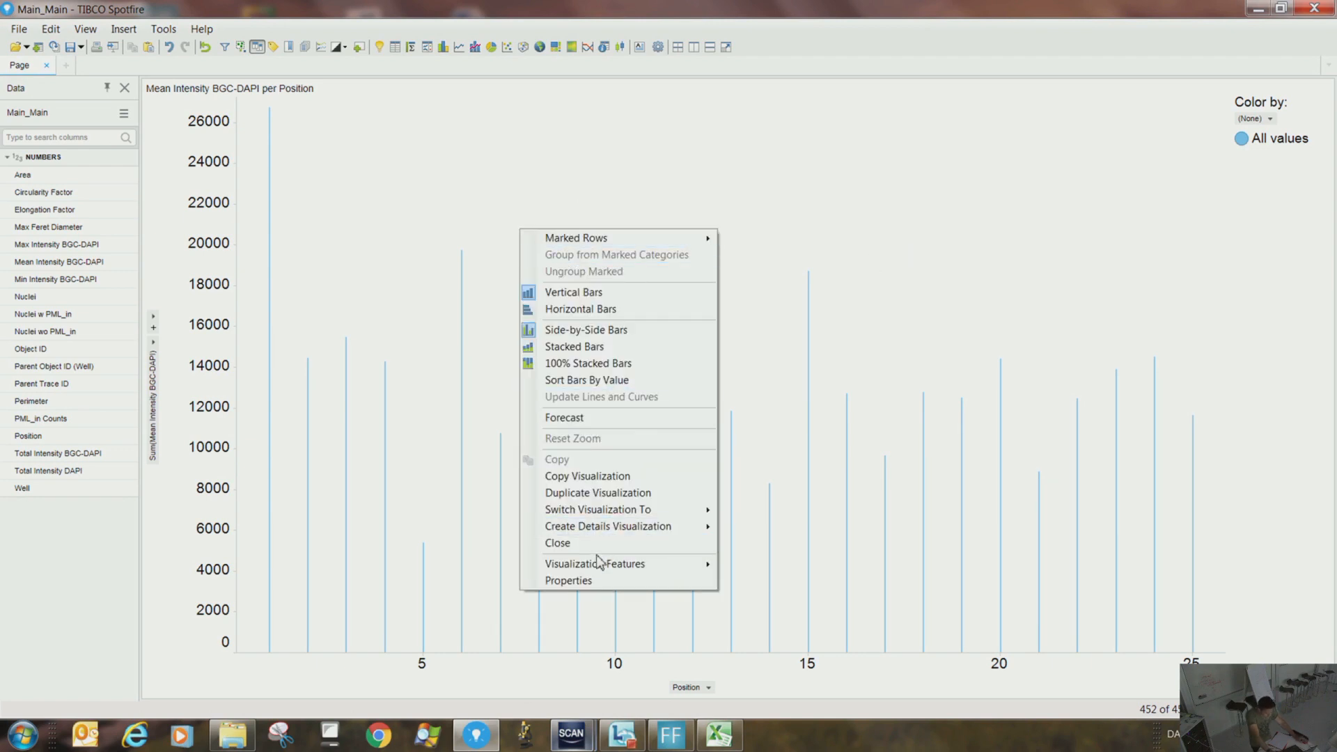
click(596, 583)
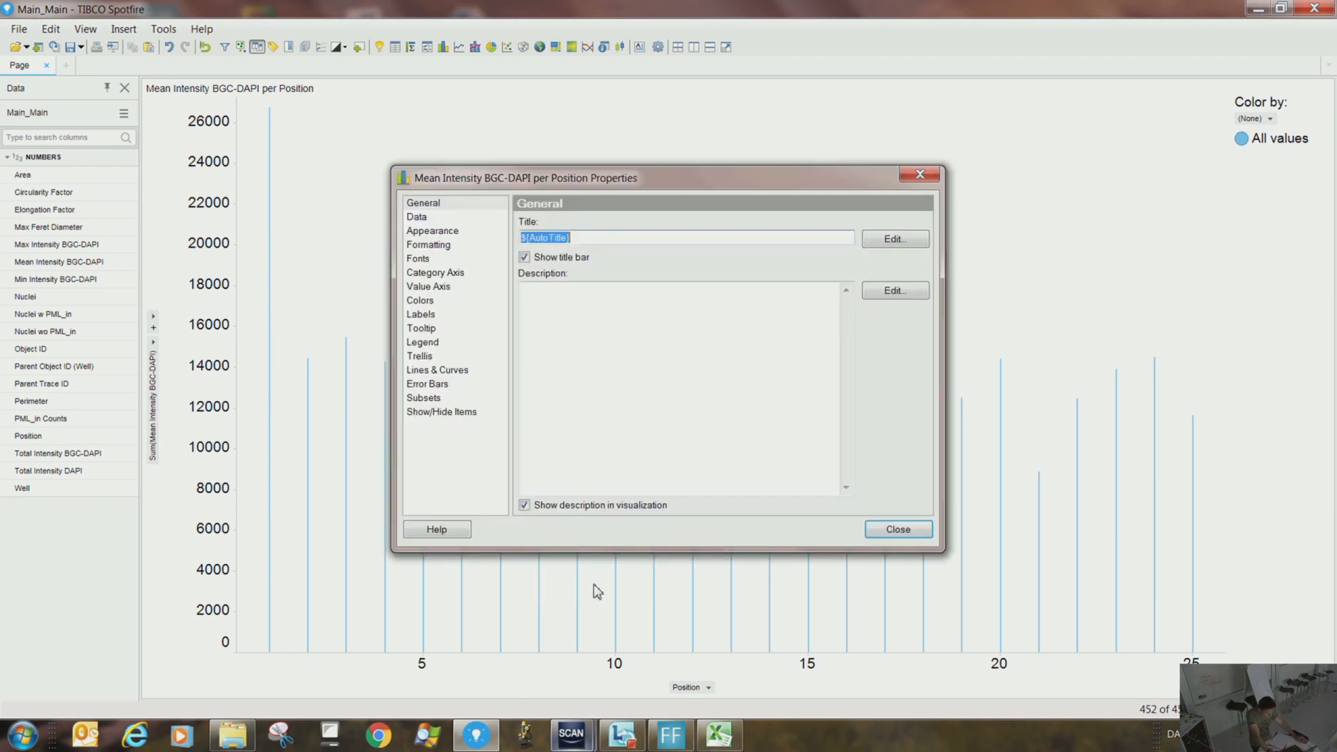
click(435, 247)
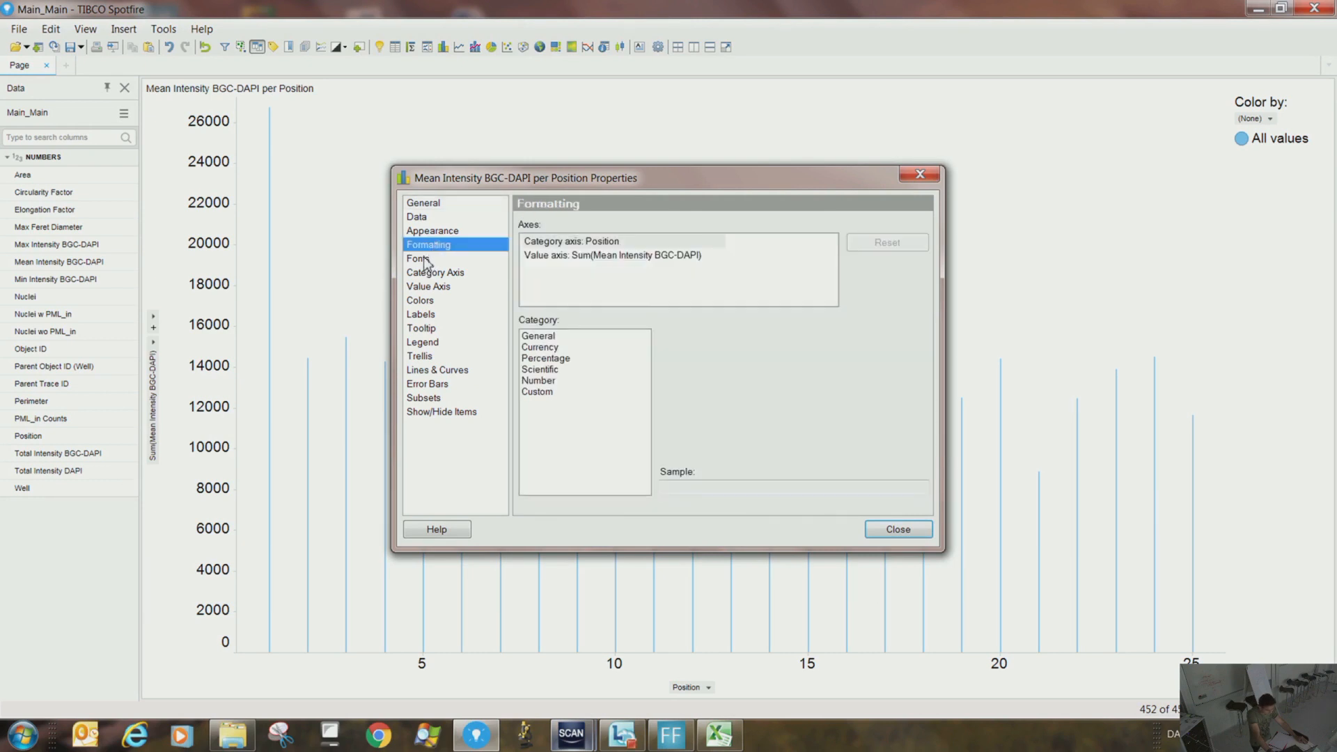
click(425, 261)
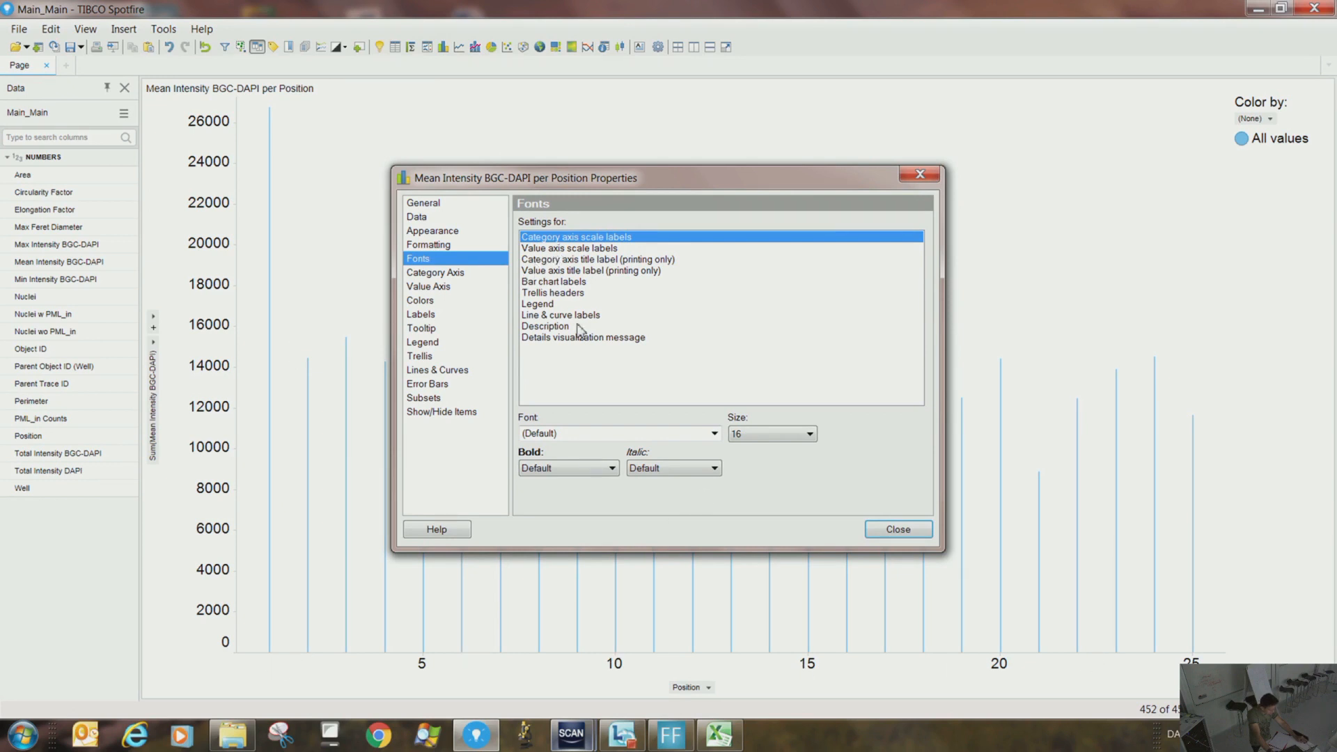
click(740, 436)
click(752, 608)
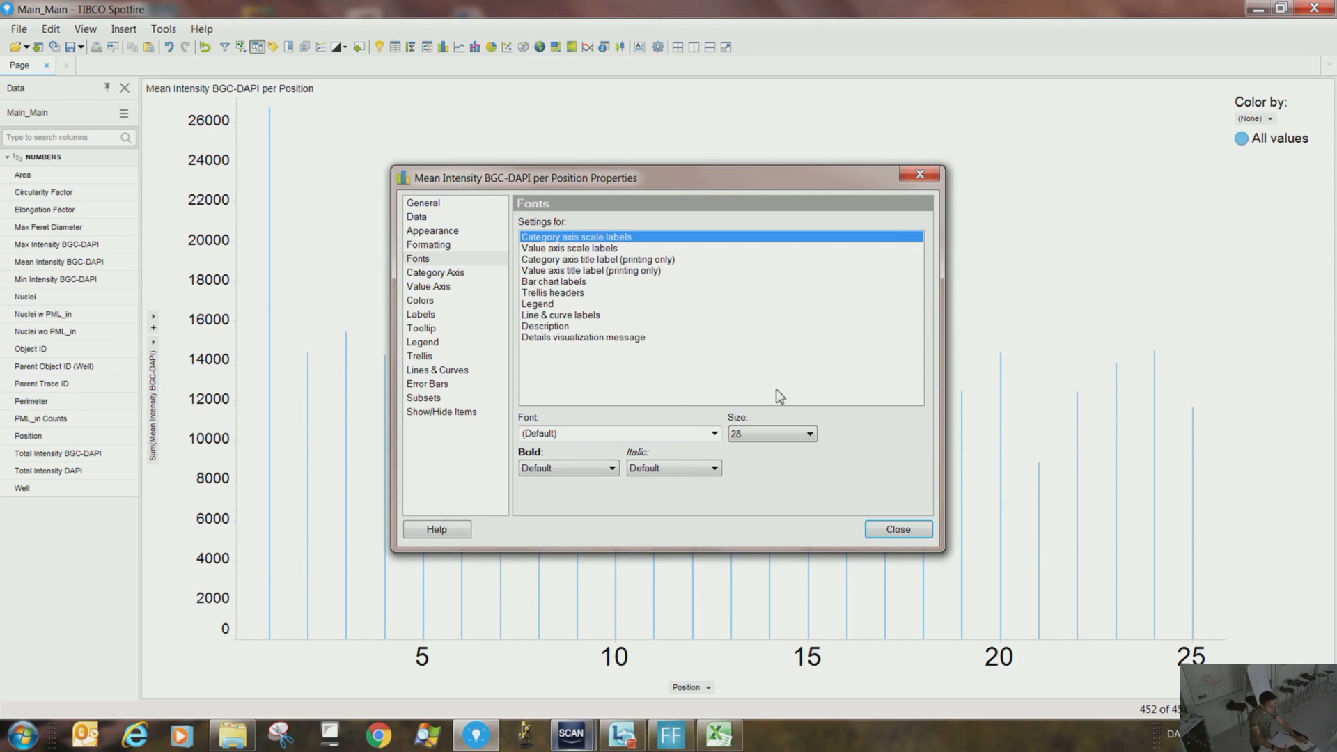
click(889, 533)
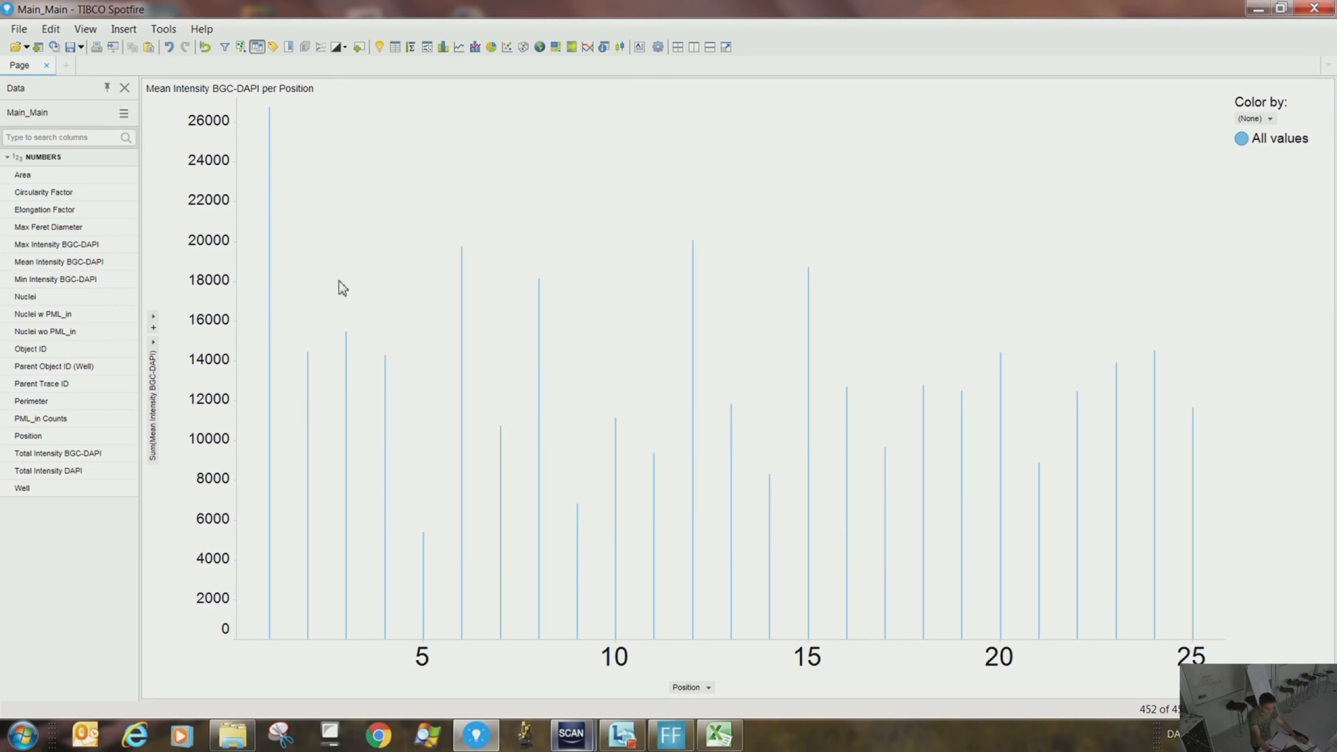
Color the position chart's bars by the Position column in the chart's color properties
right_click(341, 255)
click(416, 609)
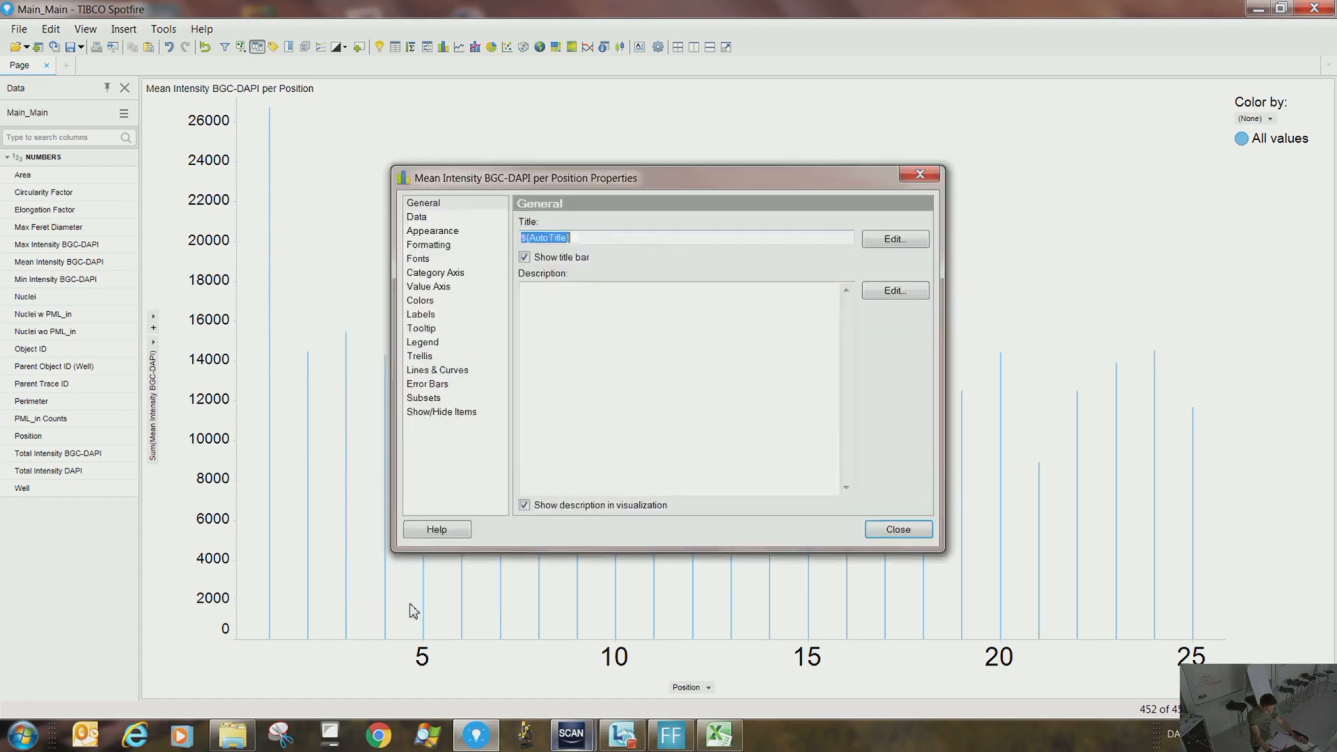
click(432, 301)
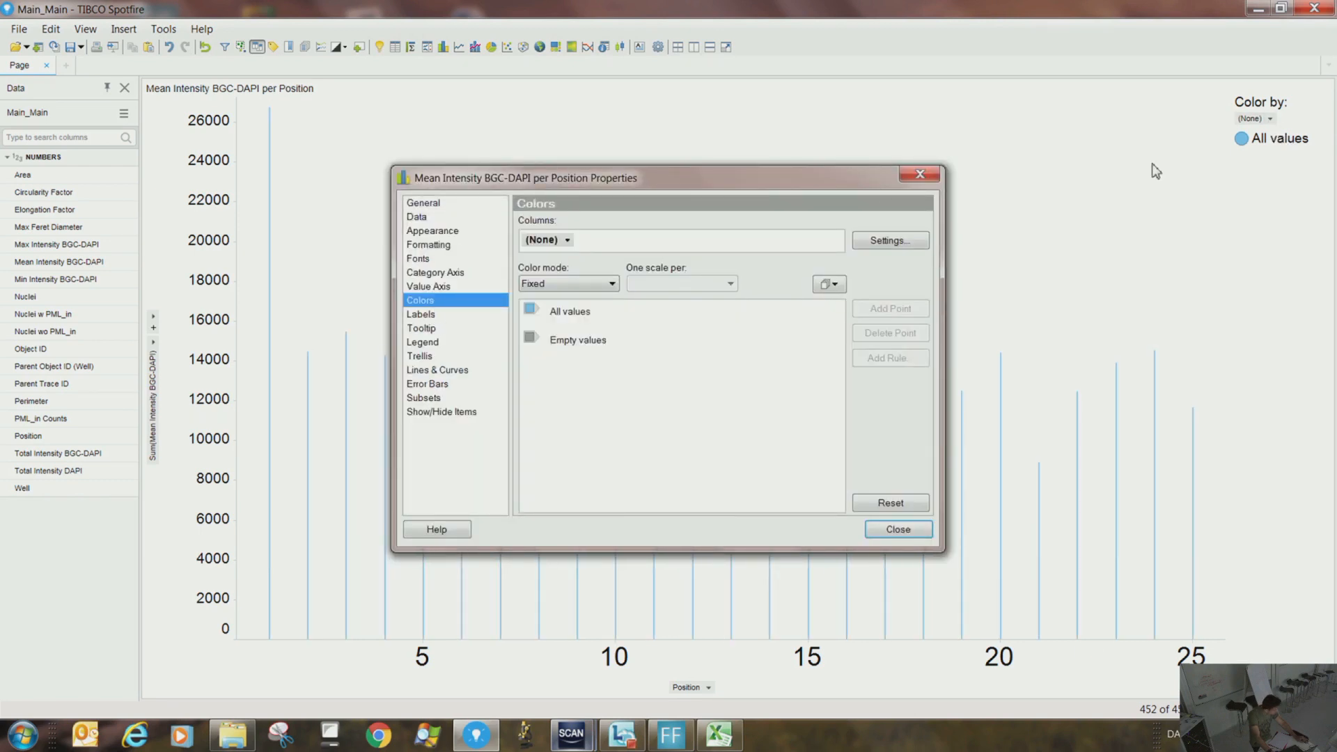
click(565, 241)
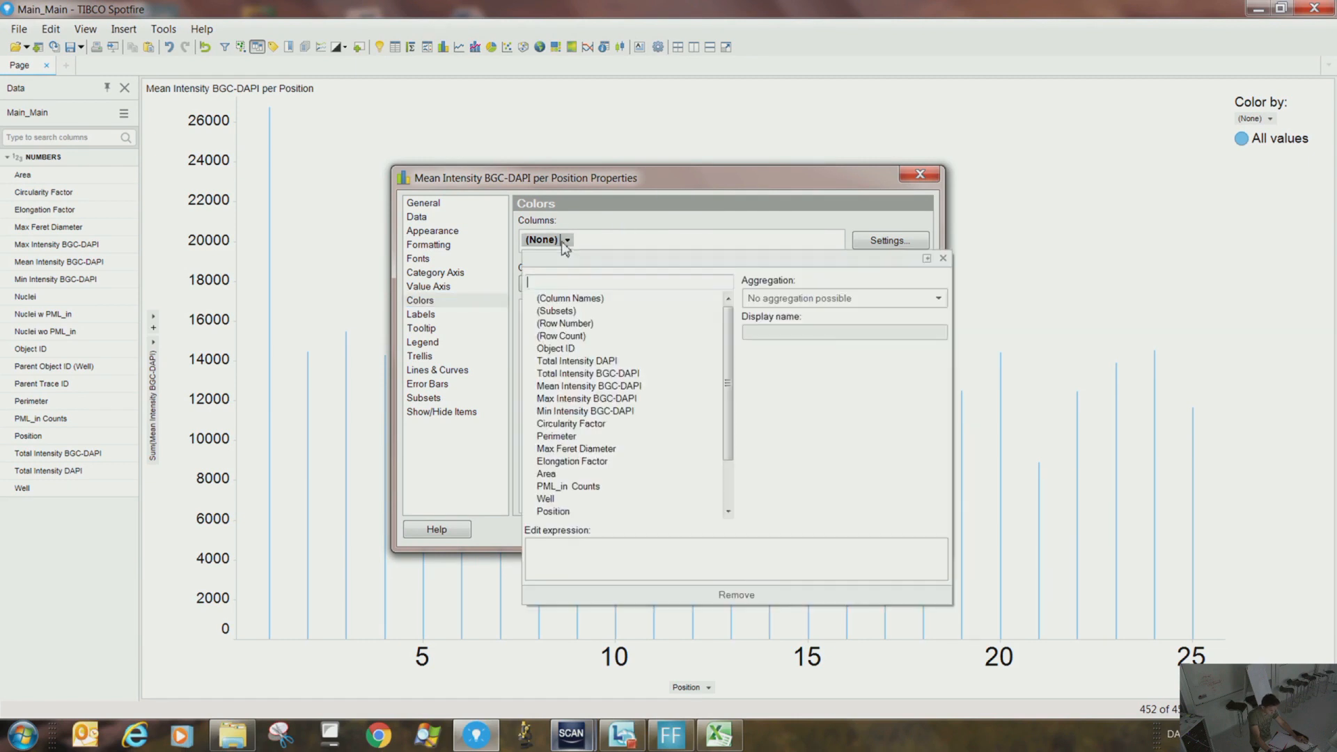
scroll(578, 491, down, 1)
click(570, 476)
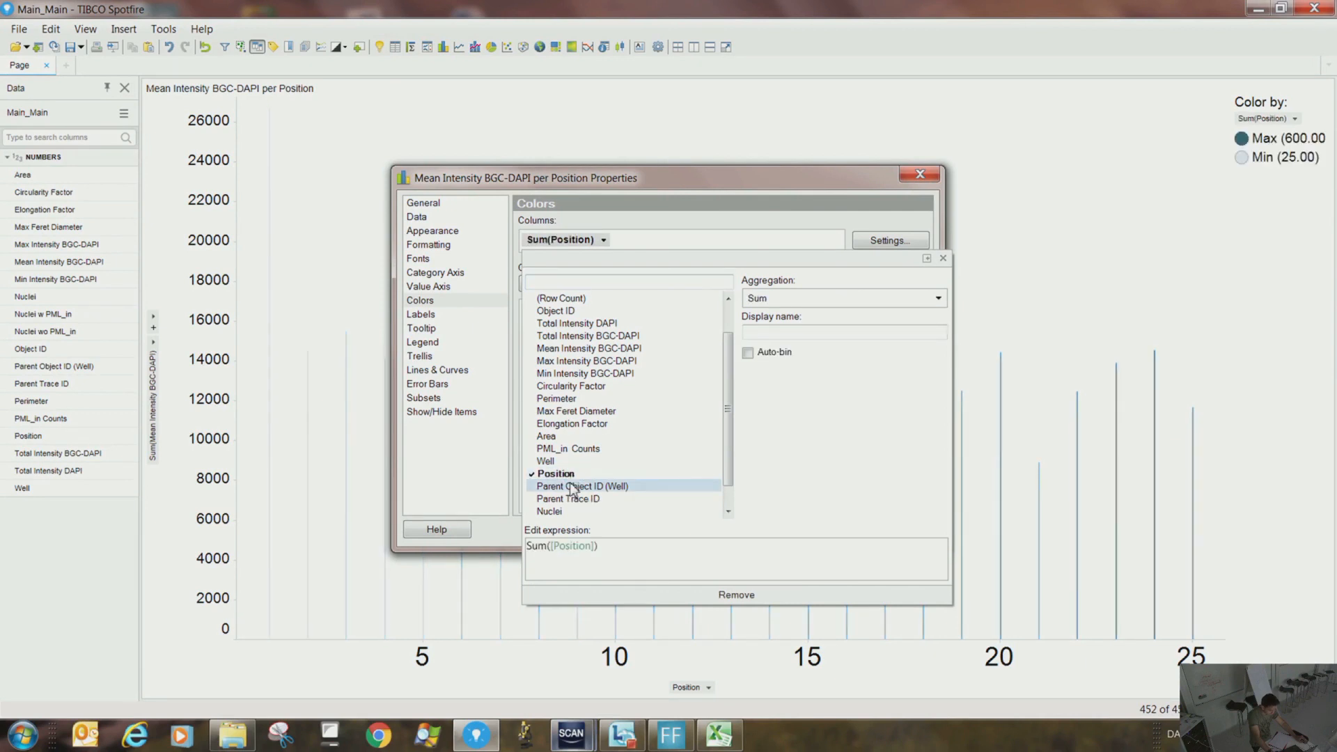
Set the aggregation of the Position color column to (None) and close the chart properties
click(809, 304)
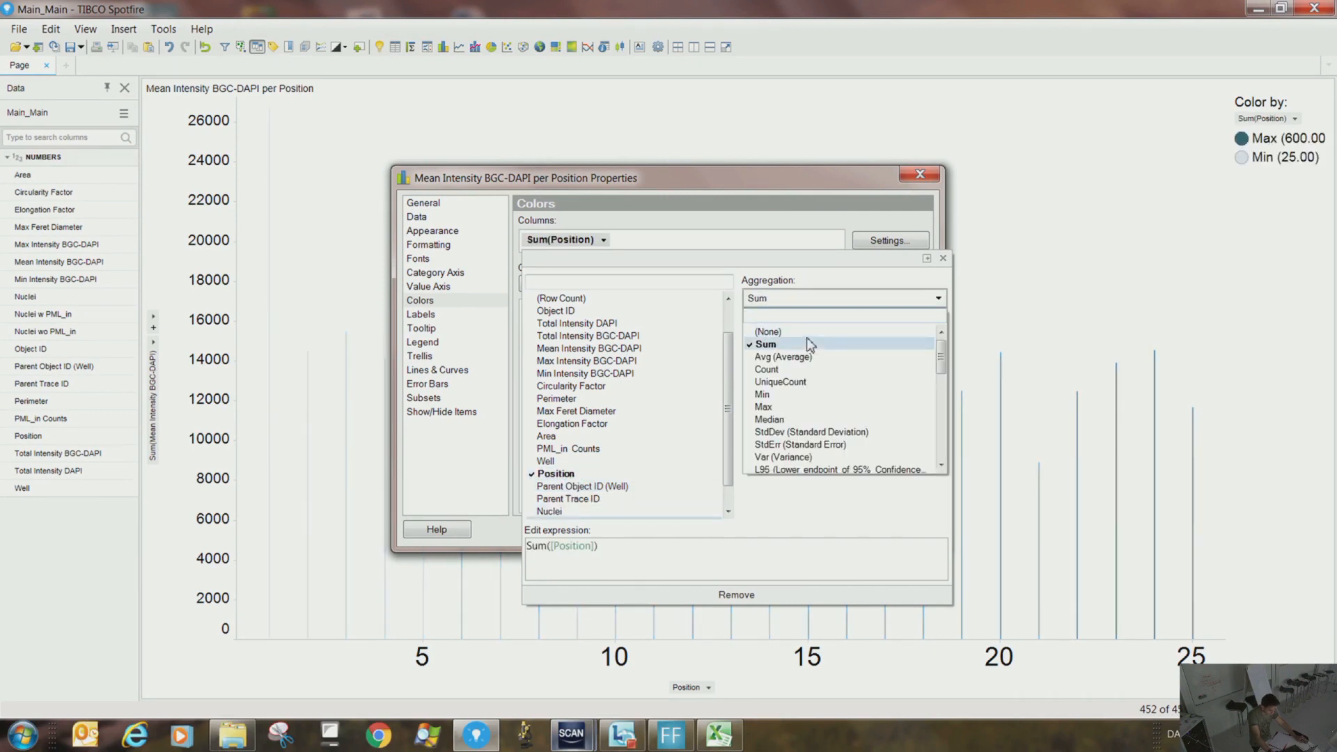
click(801, 341)
click(796, 303)
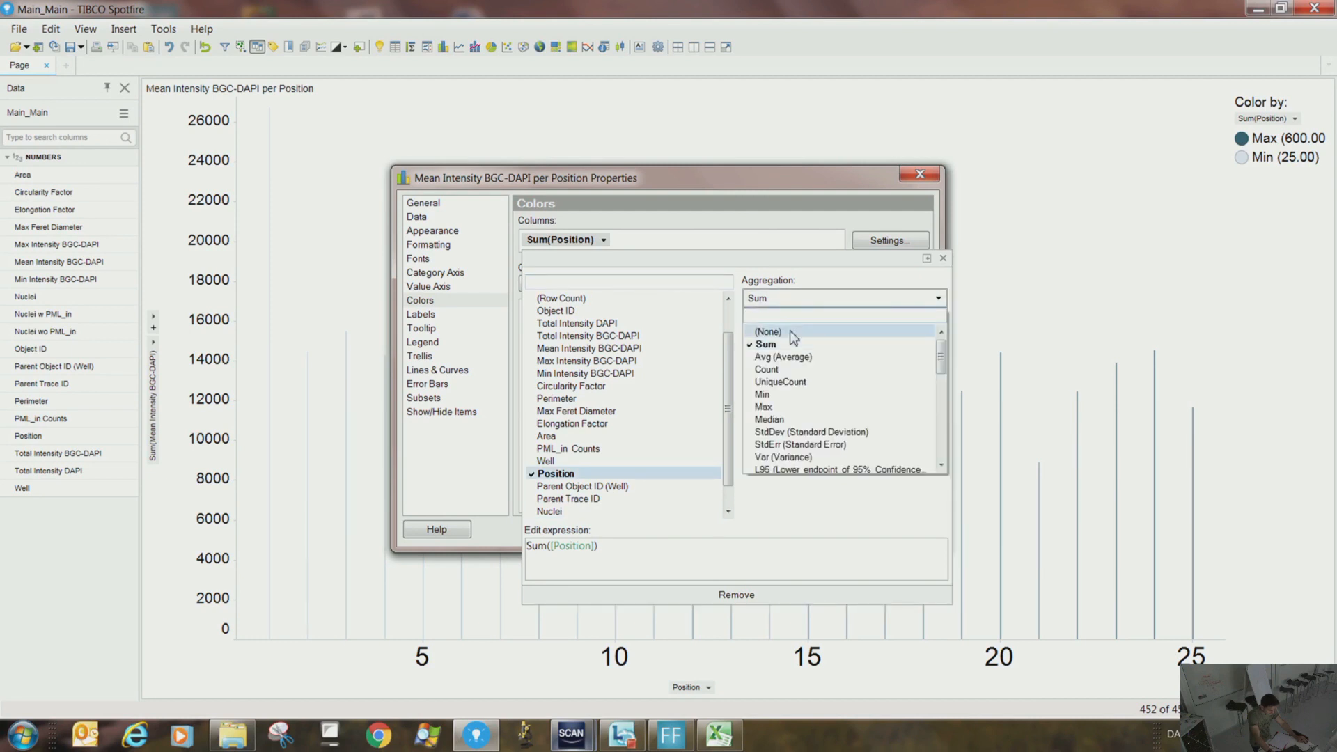
click(790, 331)
click(1040, 248)
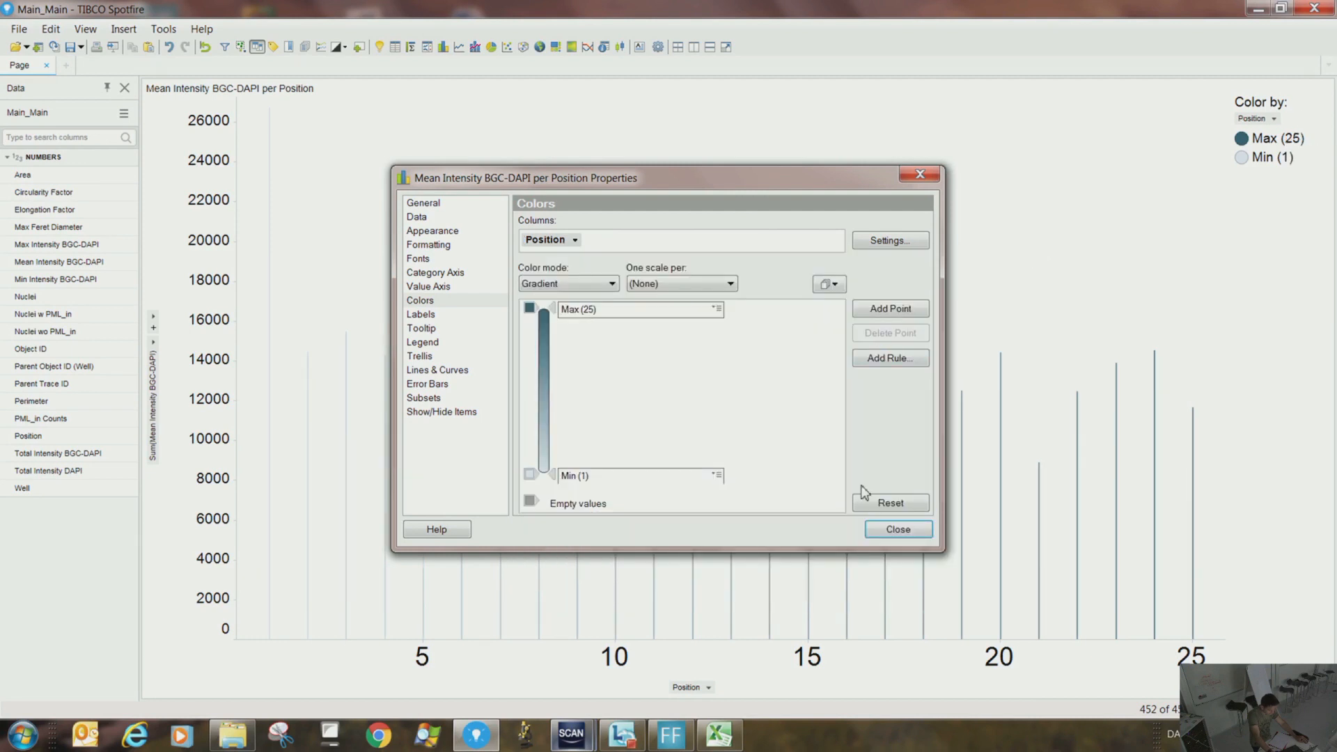
click(899, 530)
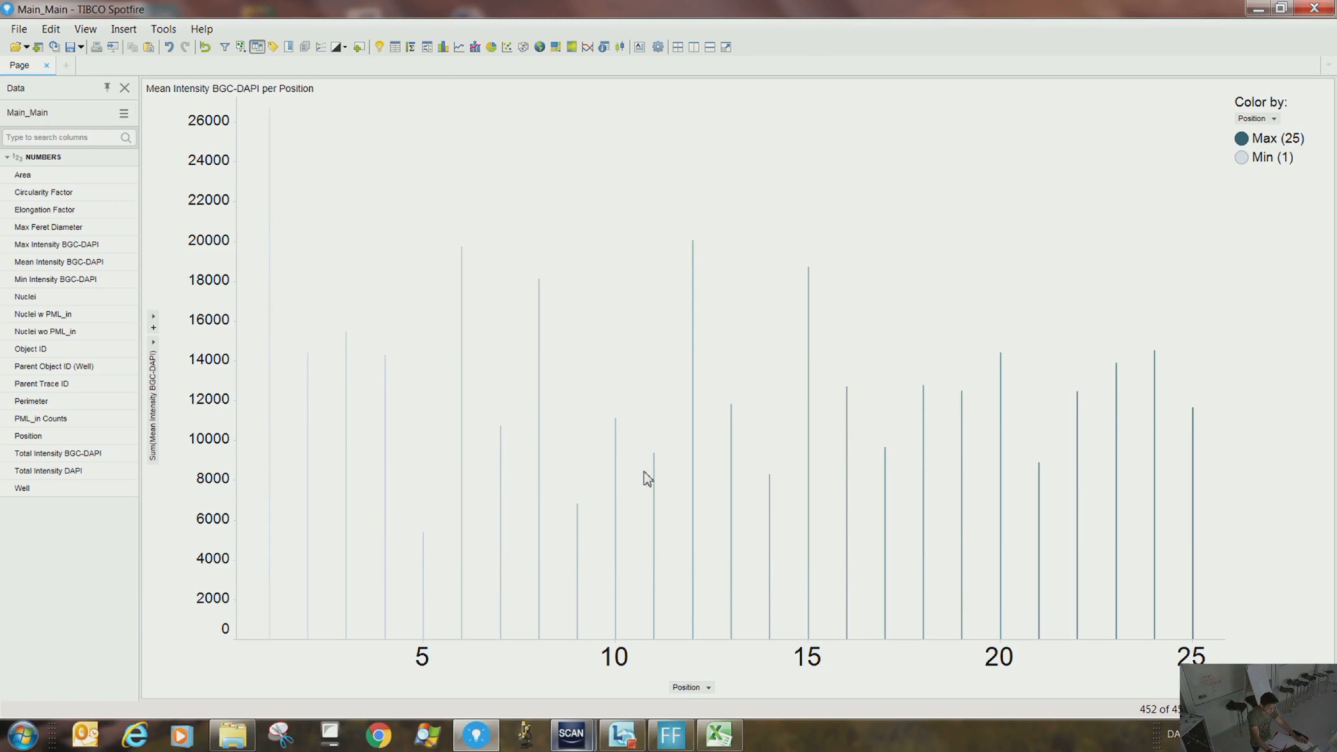
Open the properties of the Mean Intensity BGC-DAPI per Position chart
right_click(775, 273)
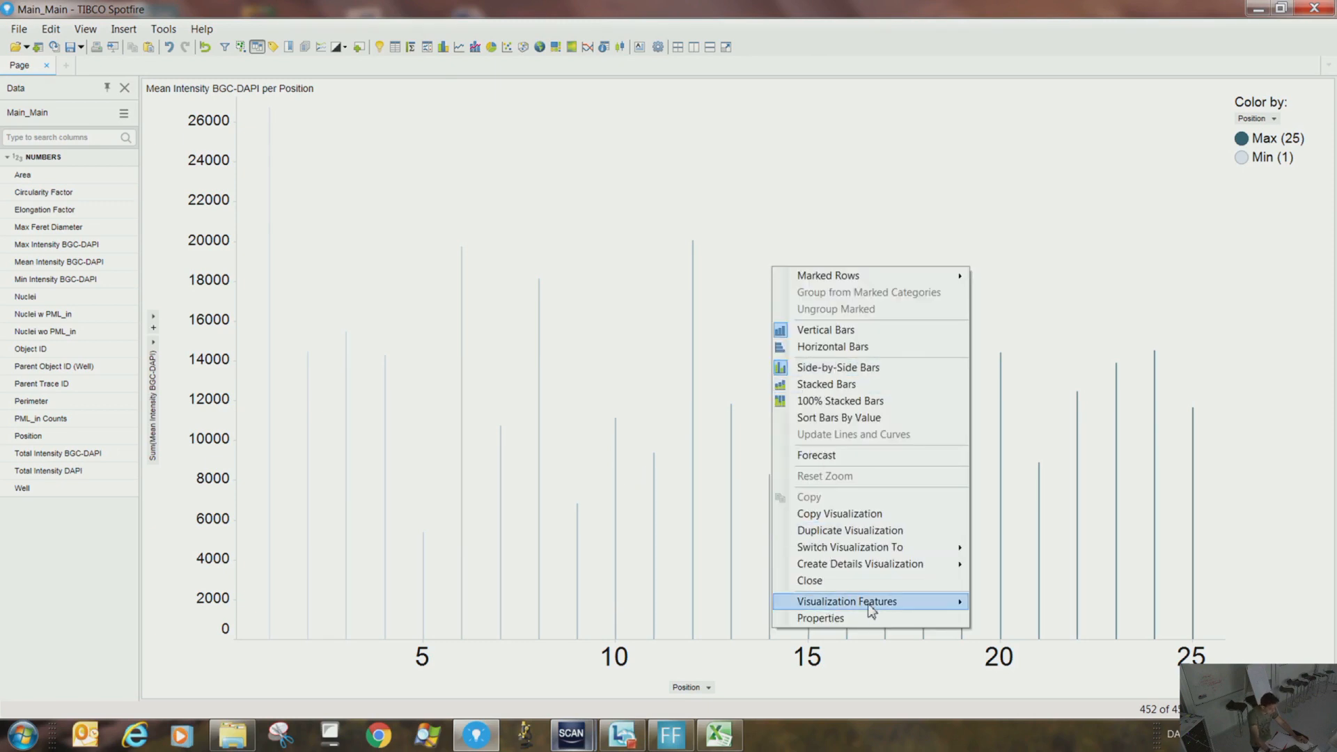
Recolor the maximum end of the bar chart's Position gradient red and add a red color point at 24
click(860, 620)
click(430, 305)
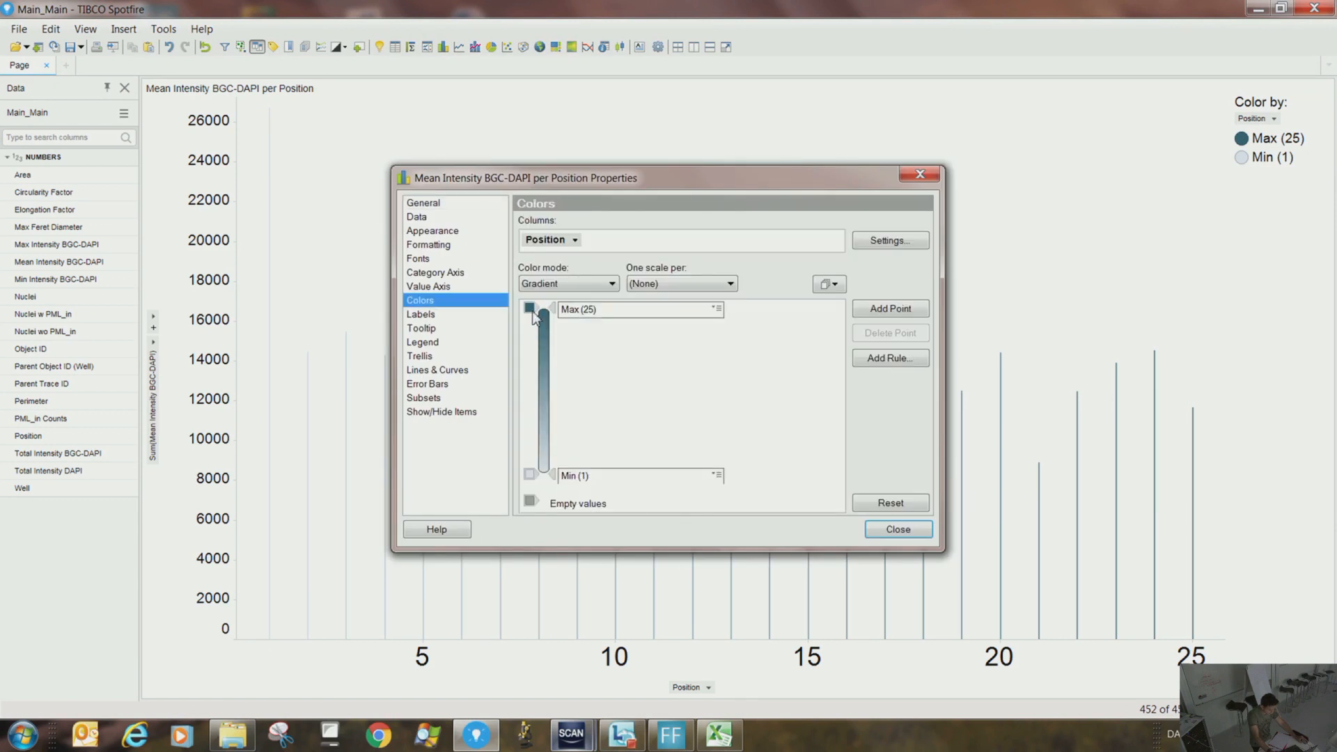
click(530, 308)
click(585, 356)
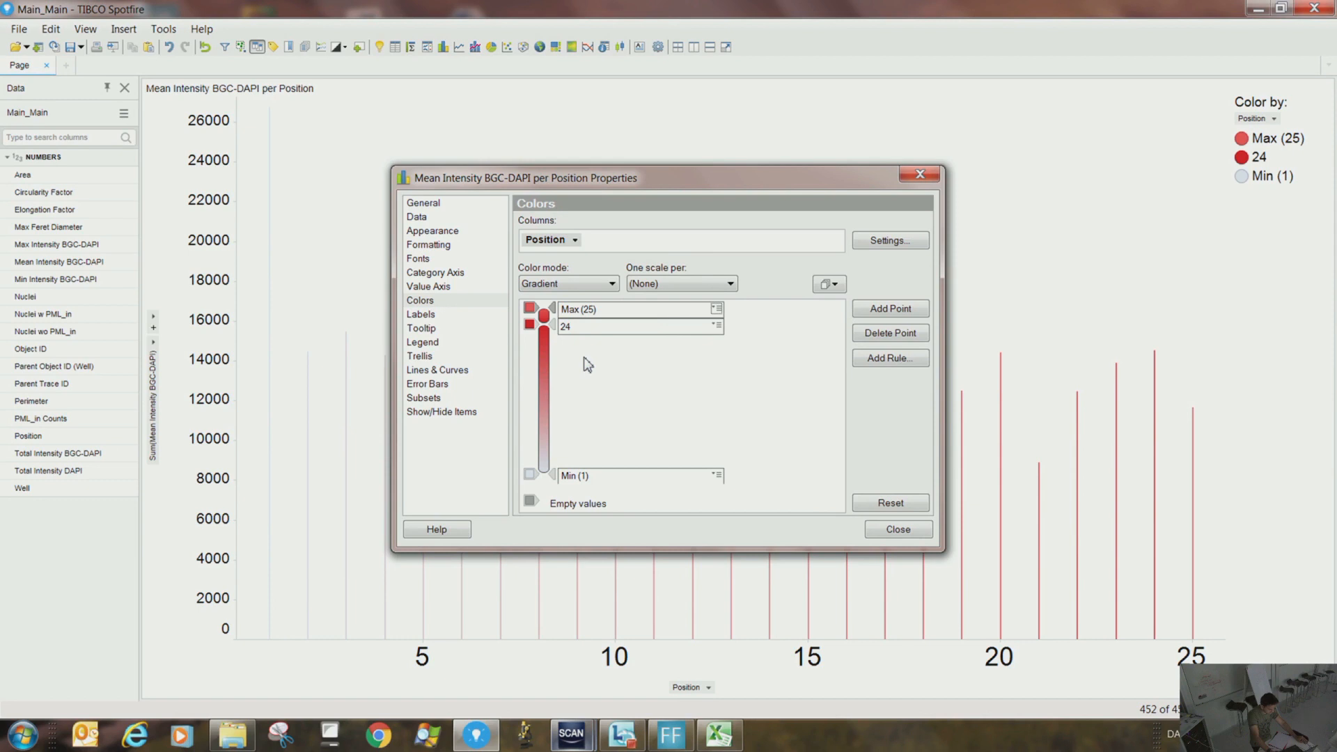
Add color points at 12, 19 and 7 to the Position gradient
click(548, 474)
click(545, 398)
click(542, 401)
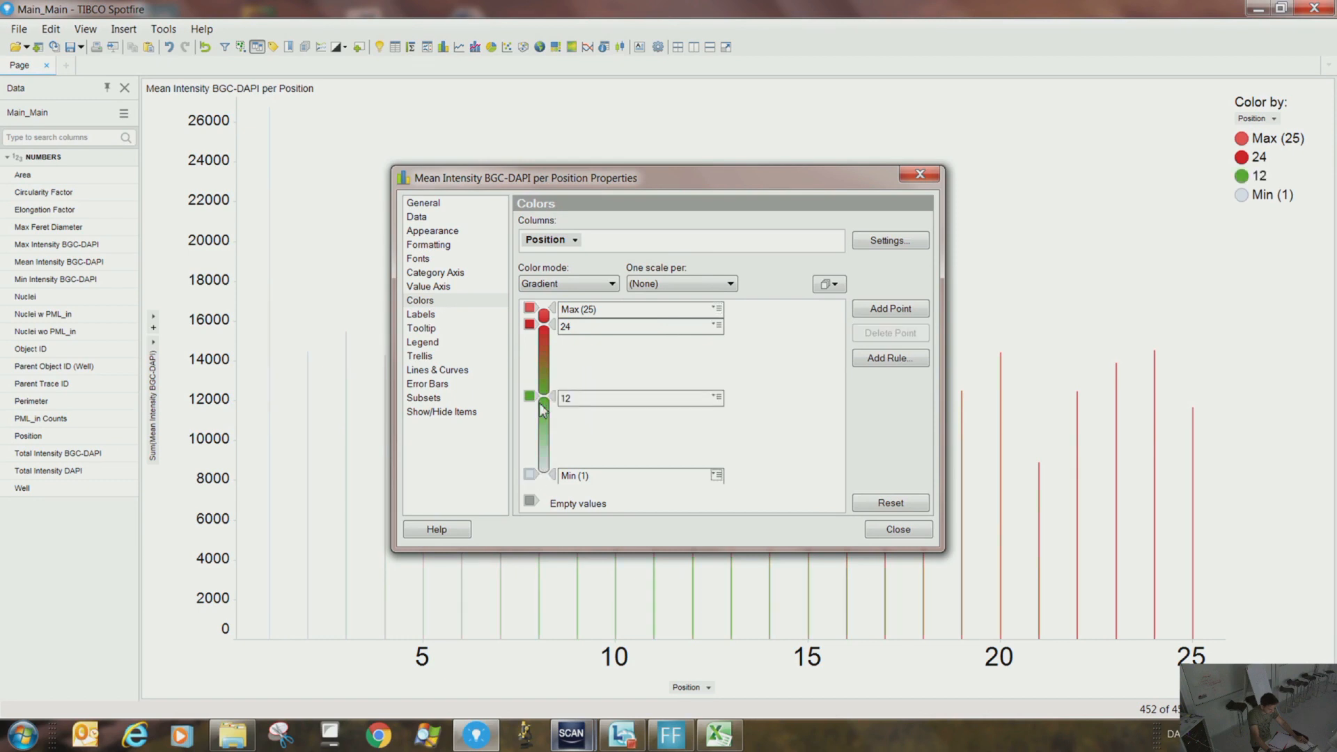
click(542, 354)
click(546, 430)
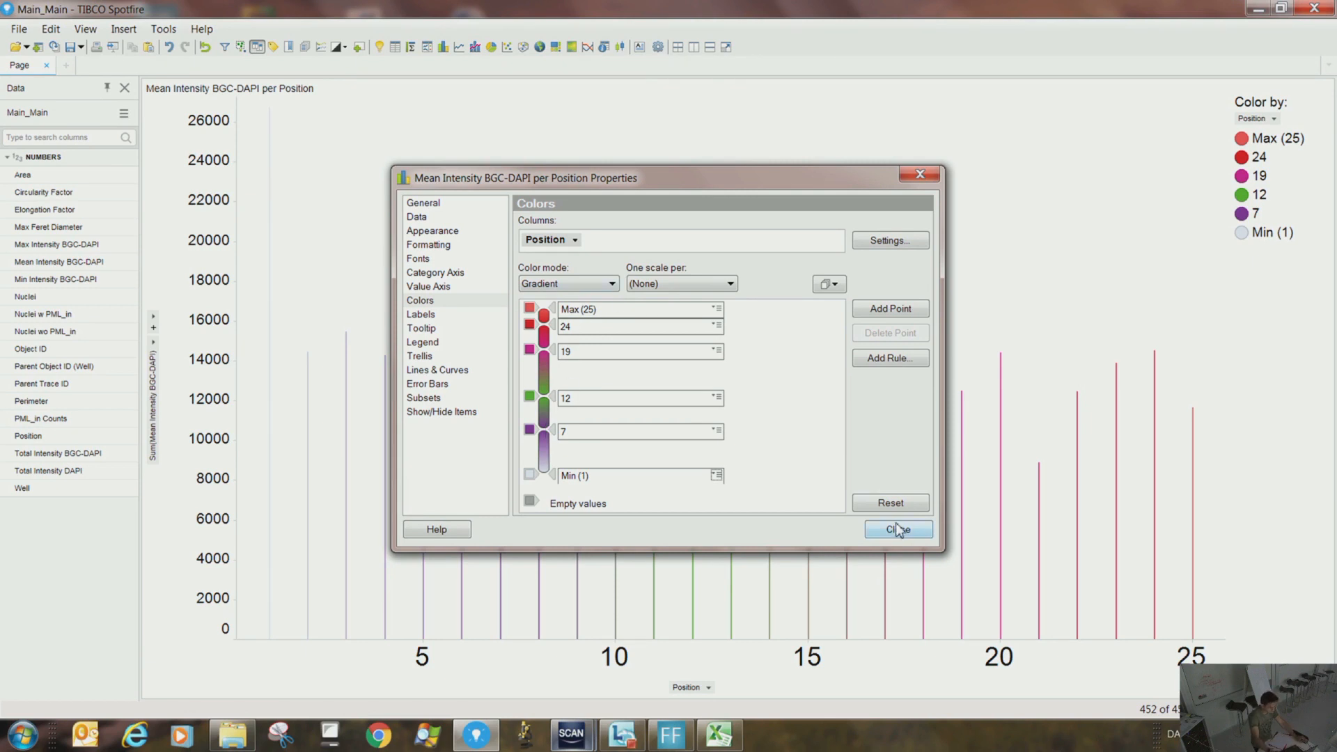
Show labels for all bars and move the properties dialog clear of the chart to check them
drag(799, 181, 701, 199)
click(321, 335)
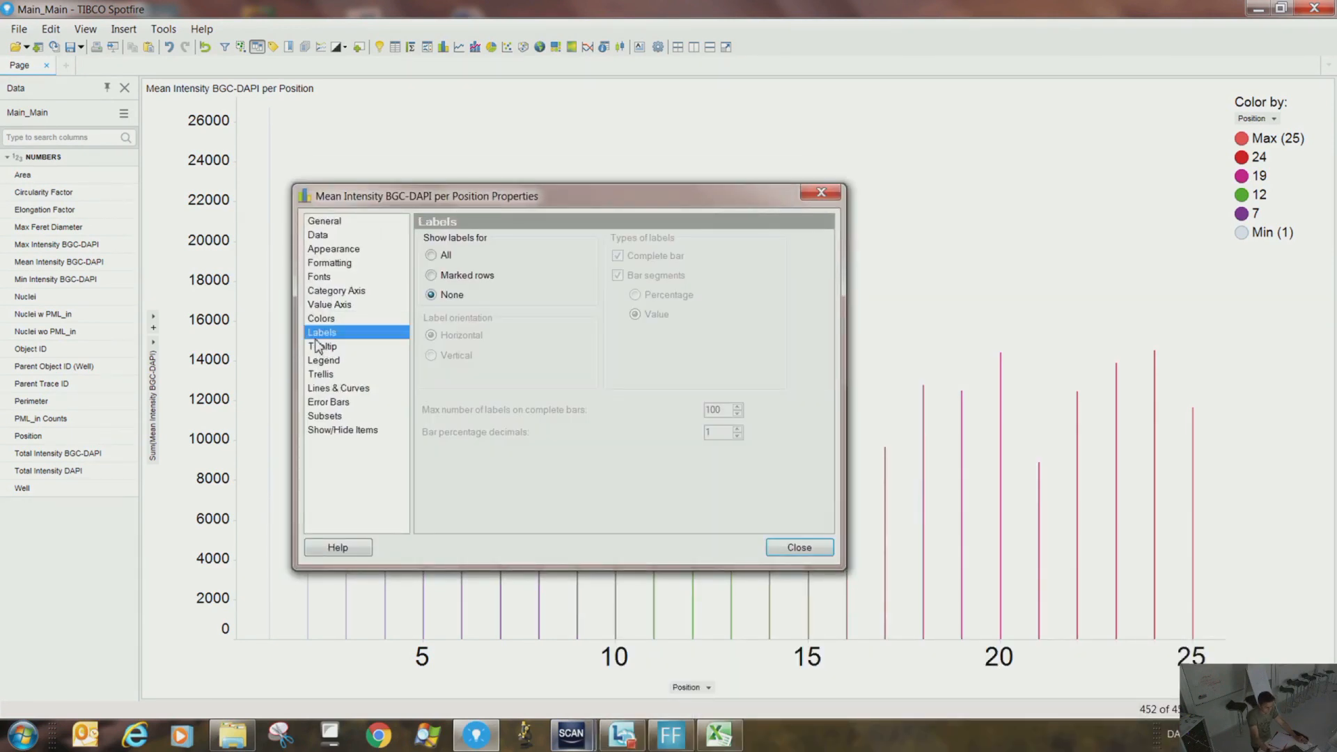
drag(479, 202, 726, 268)
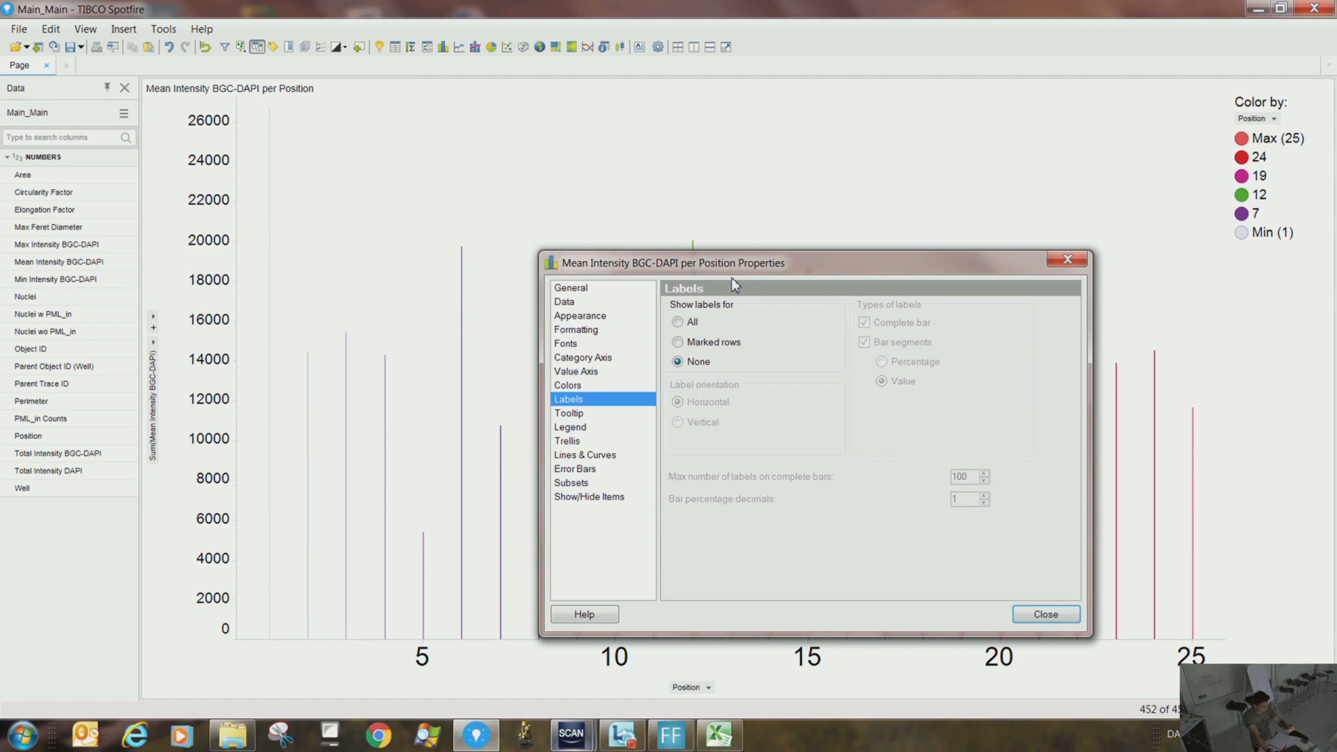
click(690, 324)
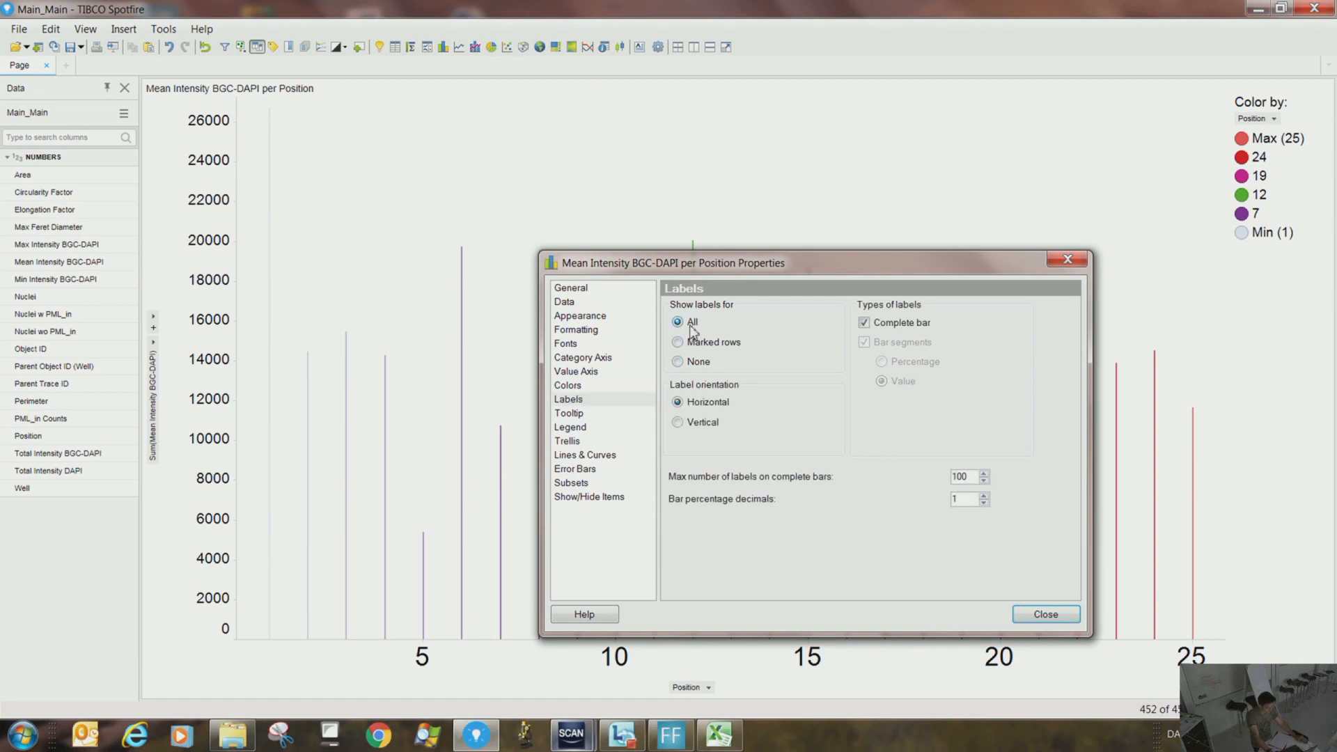
drag(714, 264, 855, 432)
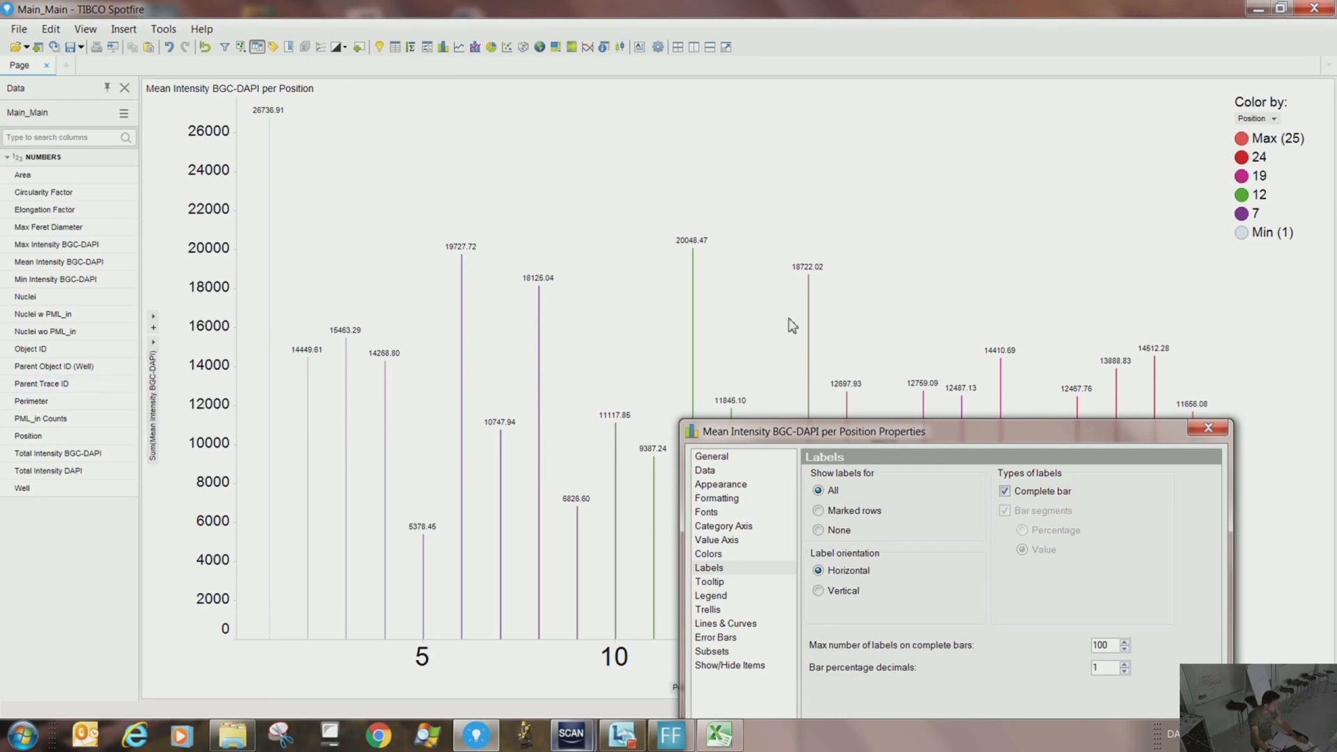
drag(857, 436, 703, 149)
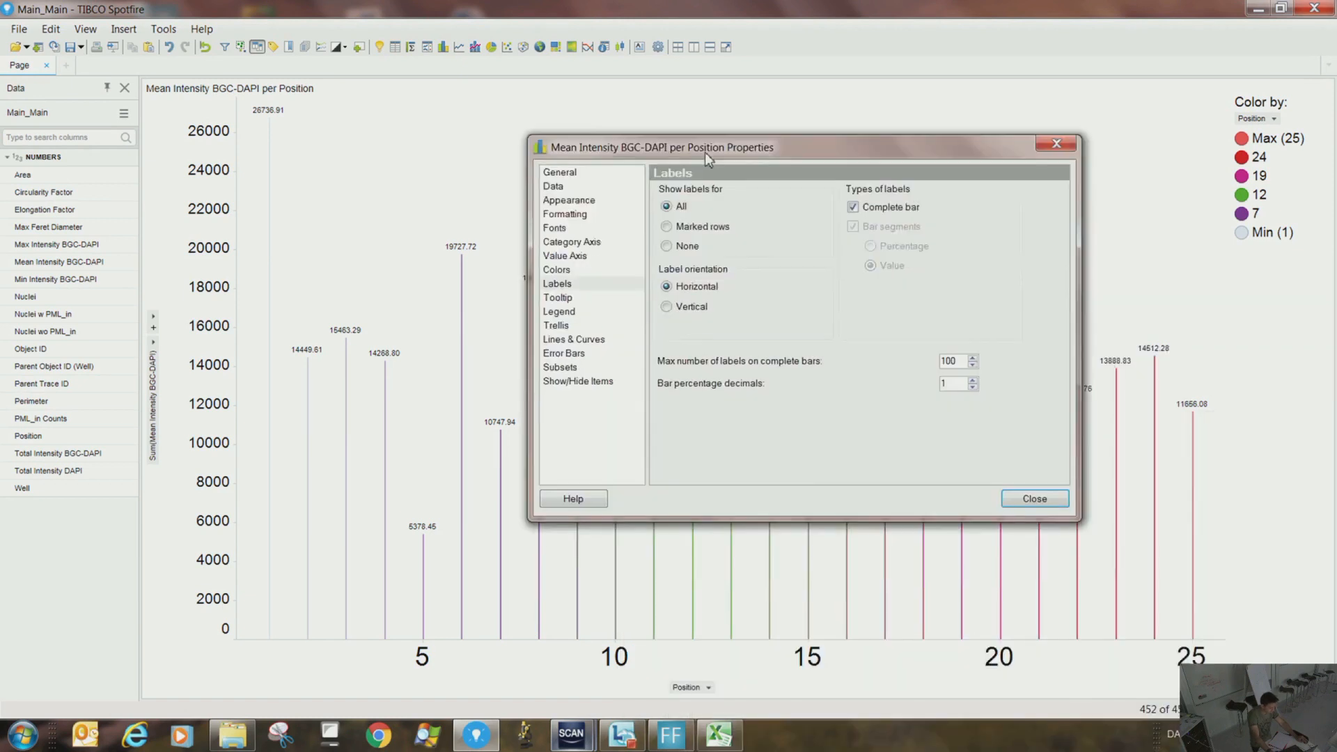
Start a new tooltip value for the bar chart based on the Circularity Factor column
click(556, 294)
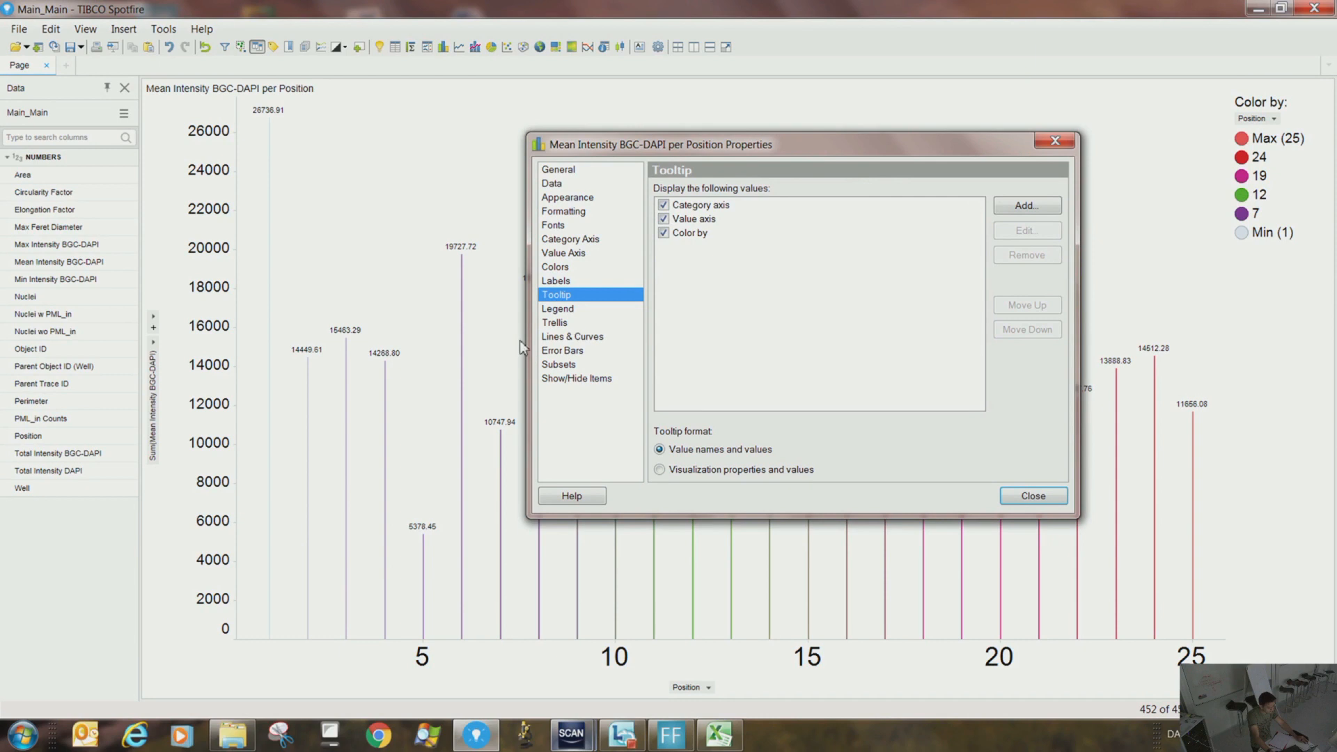
mouse_move(464, 346)
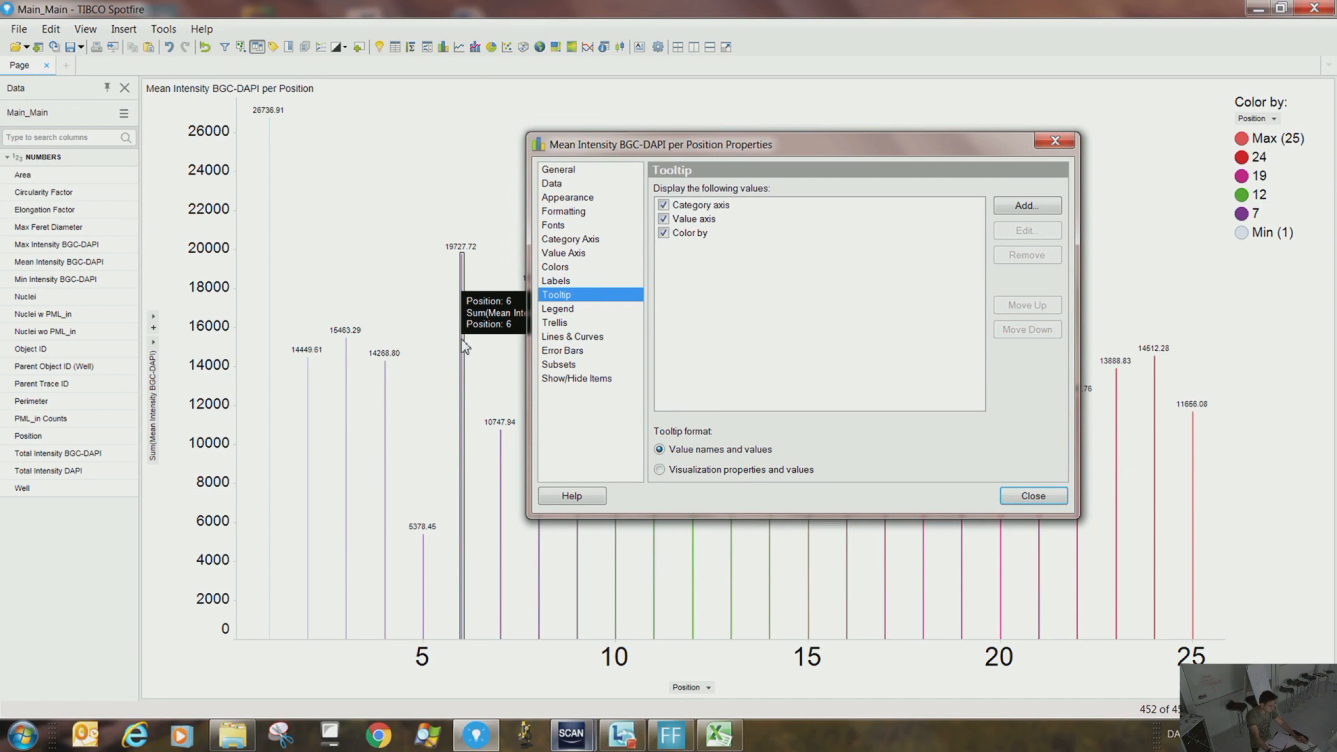
click(665, 246)
click(1024, 206)
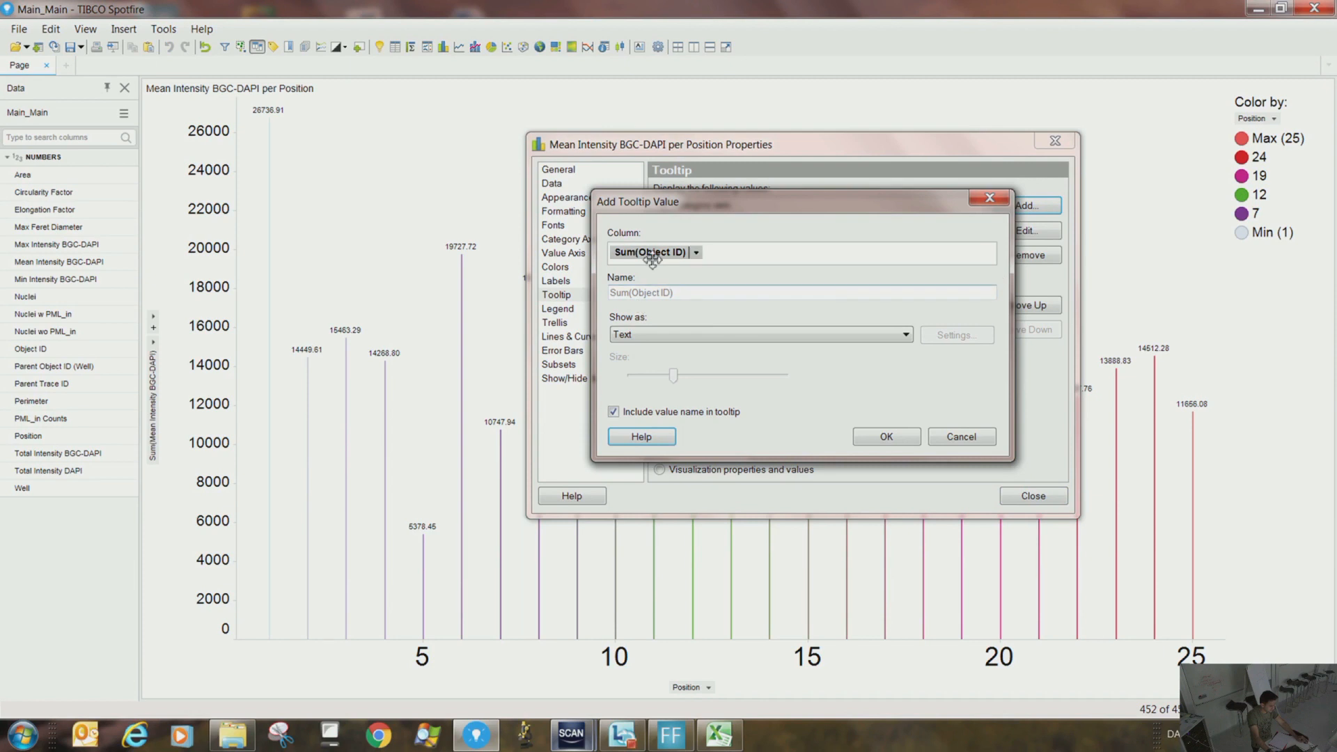
click(696, 255)
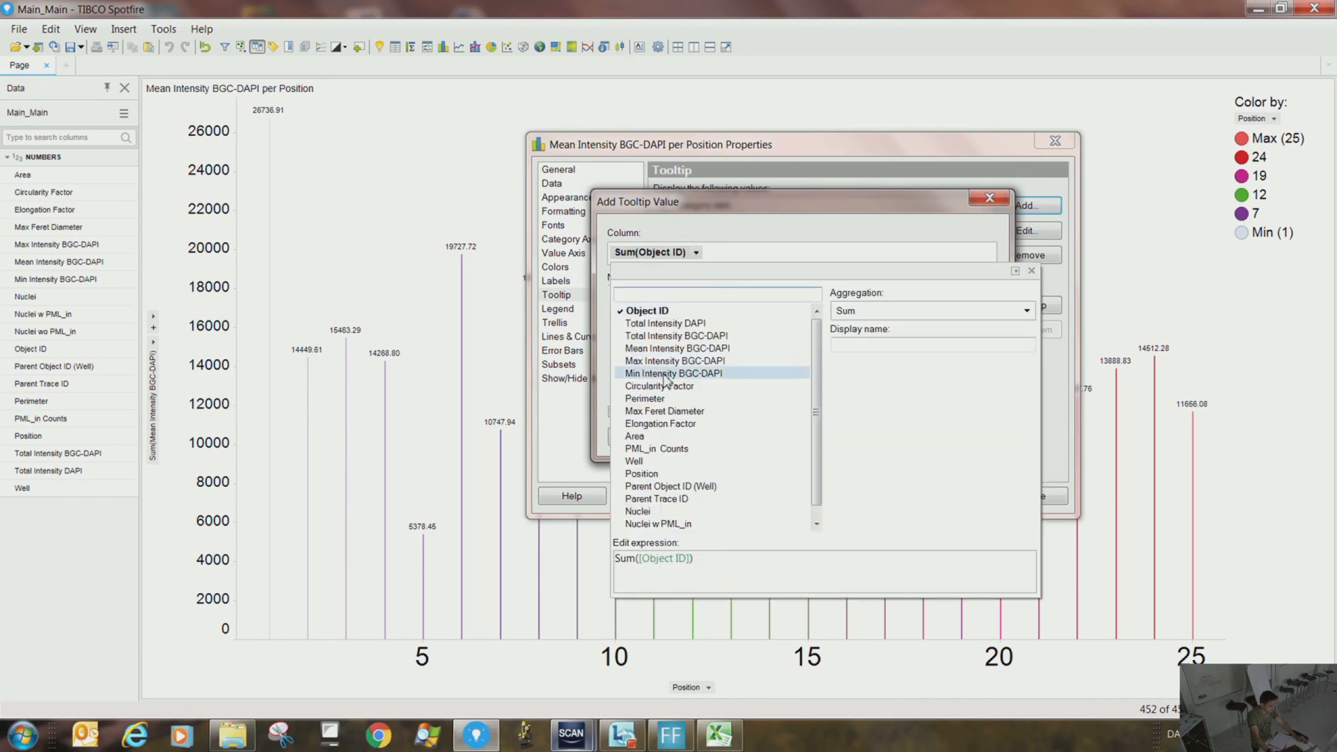
click(666, 399)
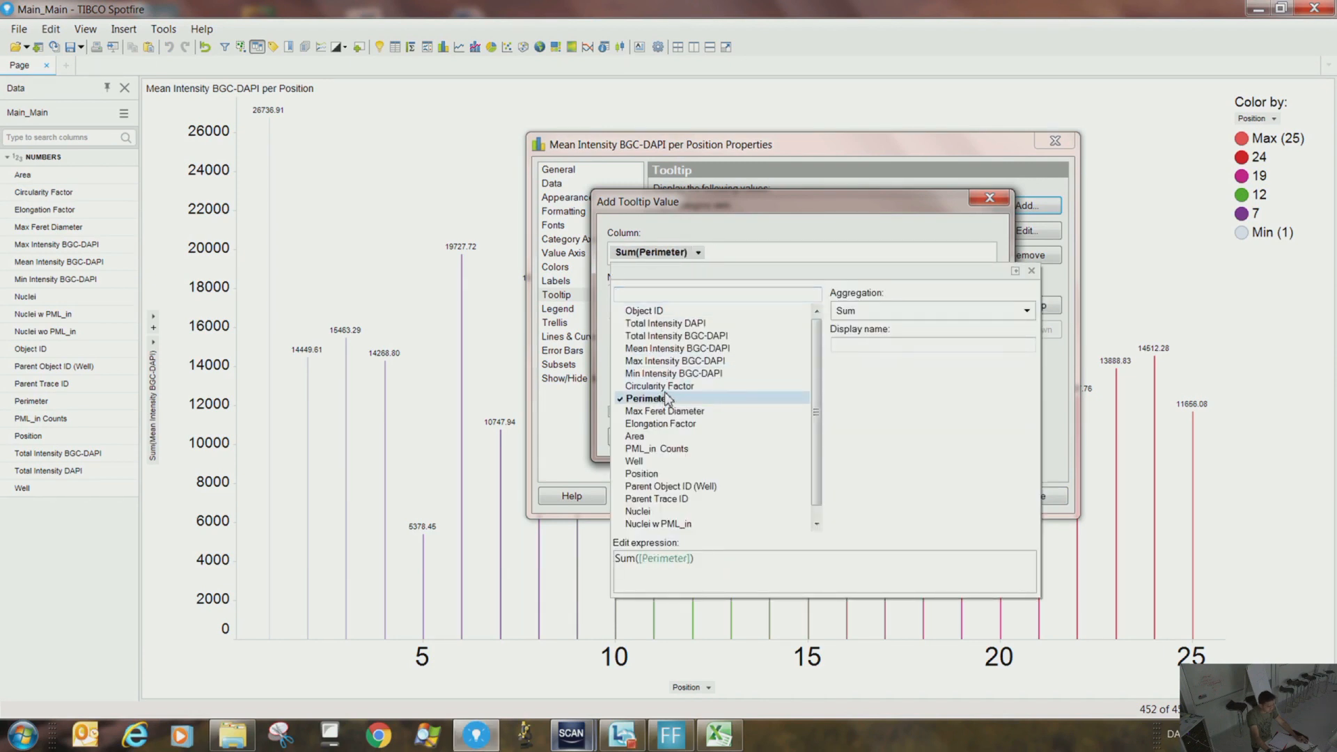
click(665, 386)
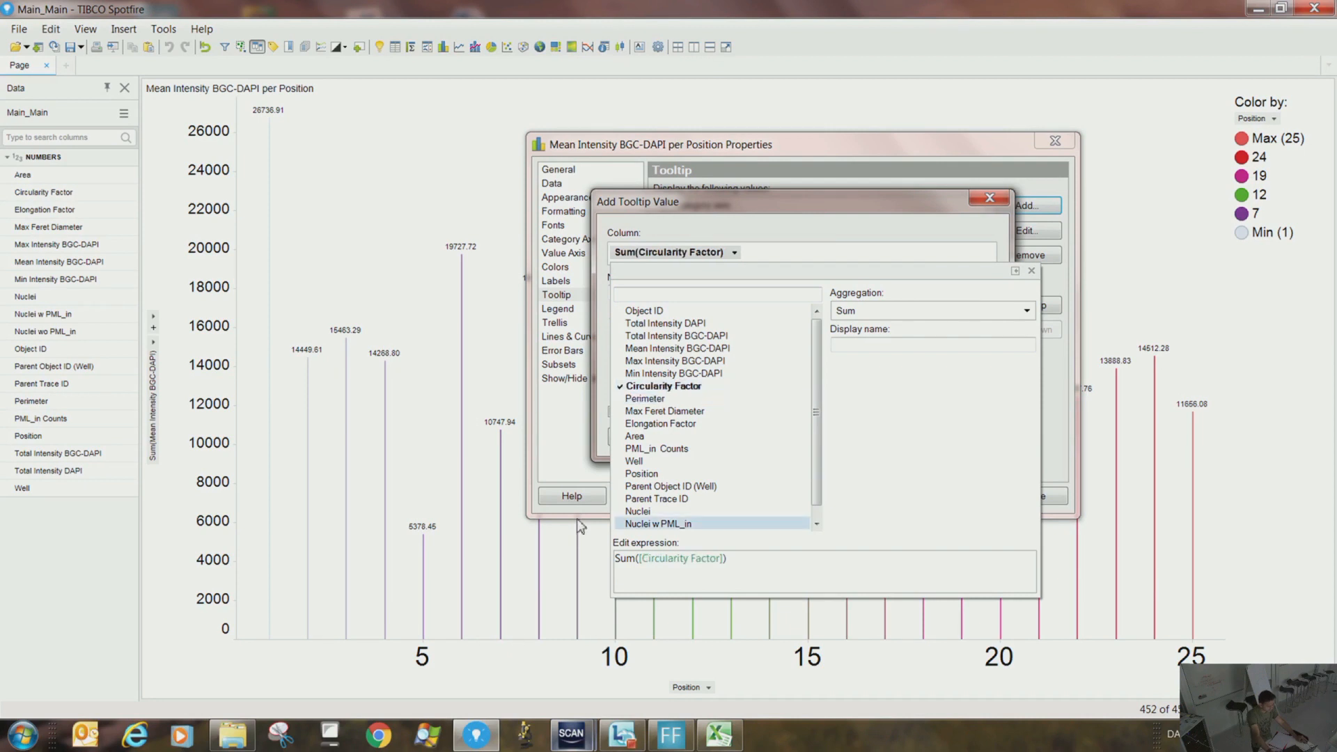
Set the new tooltip value's aggregation to Avg (Average), confirm it and close the chart properties
click(913, 312)
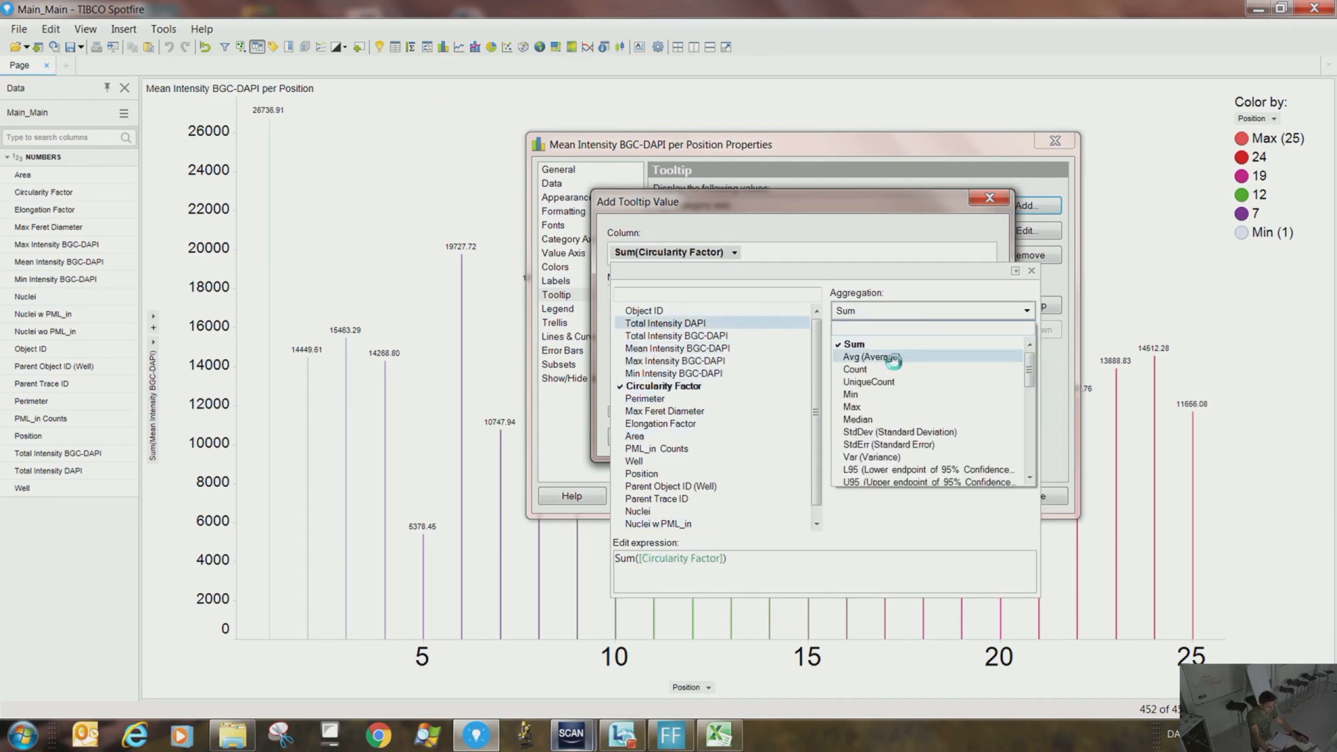
click(894, 360)
click(945, 220)
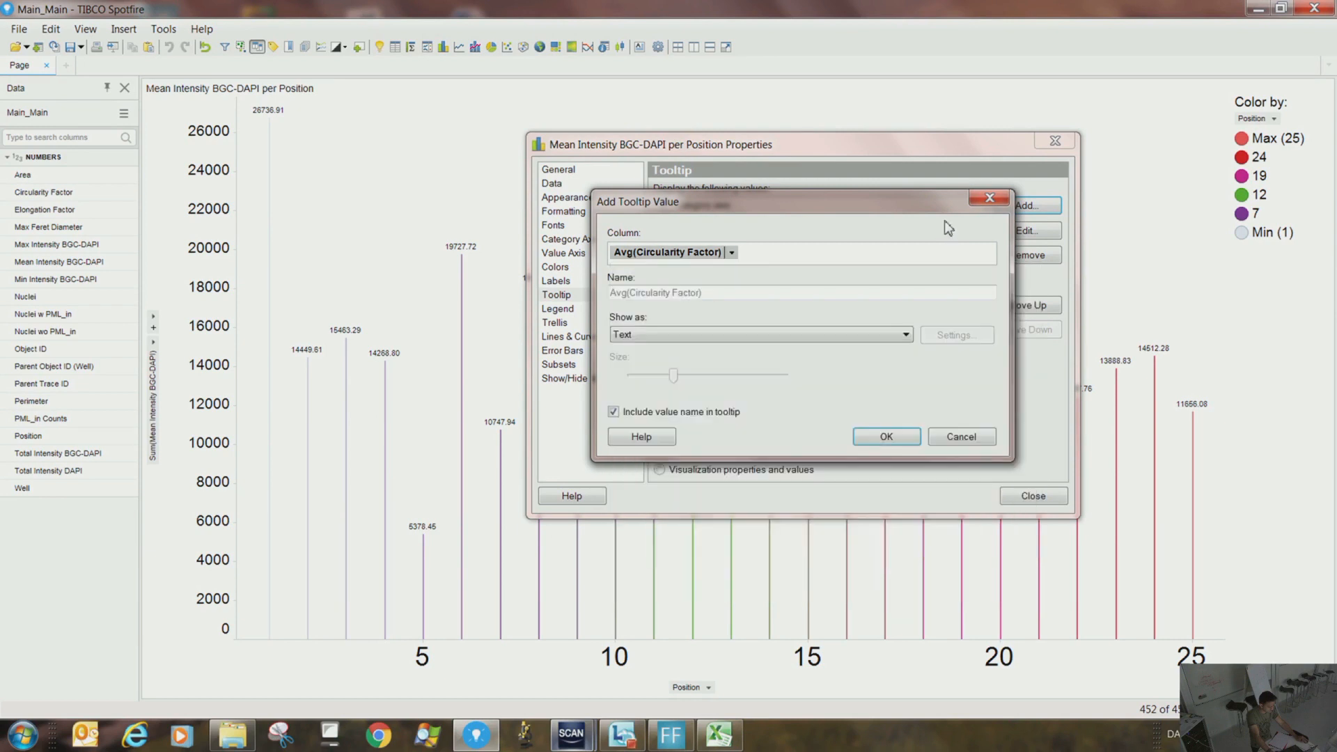
click(887, 437)
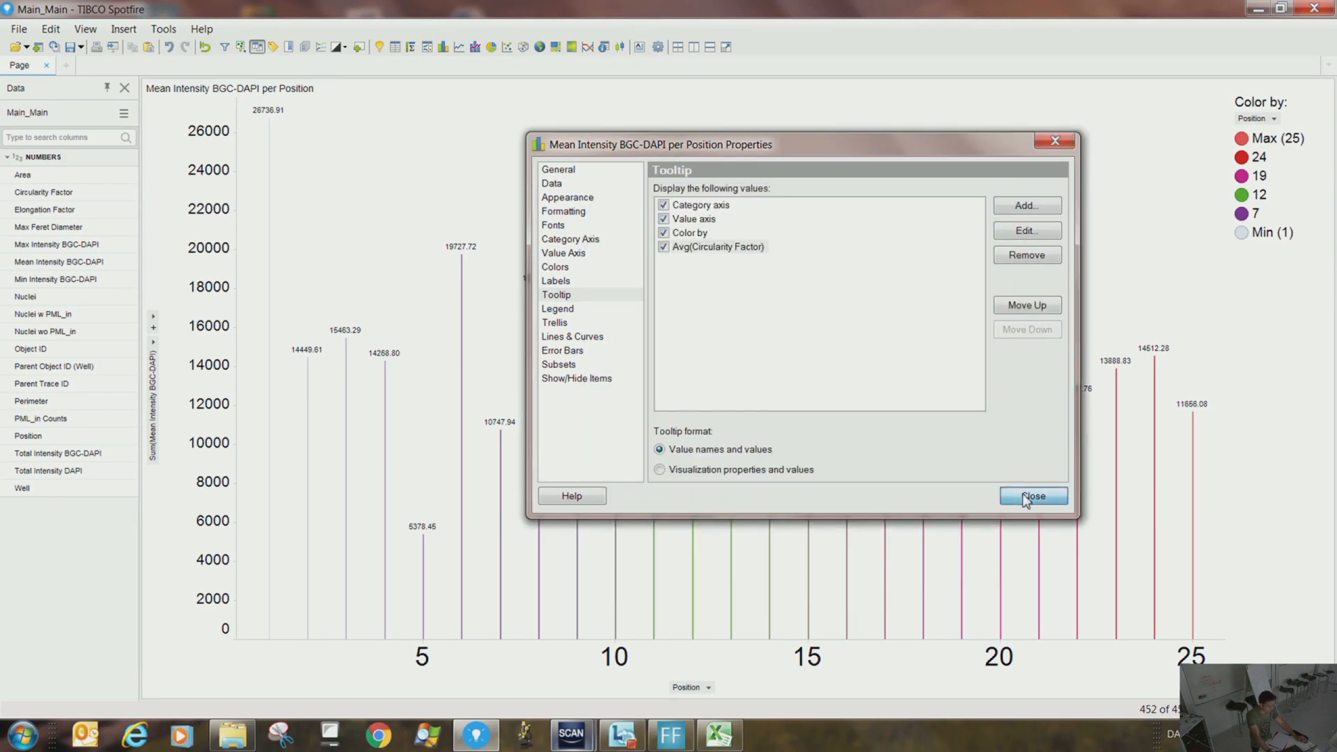
click(1022, 496)
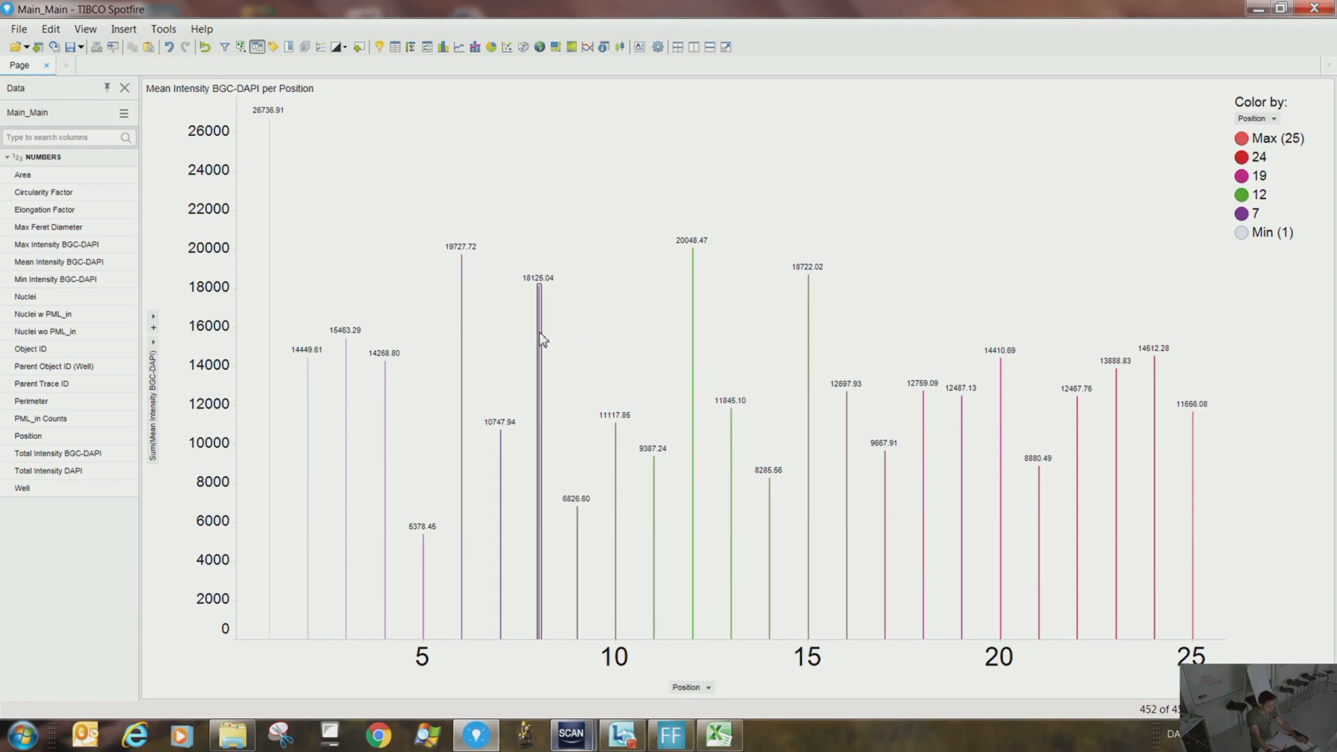
Change the bar chart's layout to Stacked Bars
mouse_move(543, 339)
right_click(600, 320)
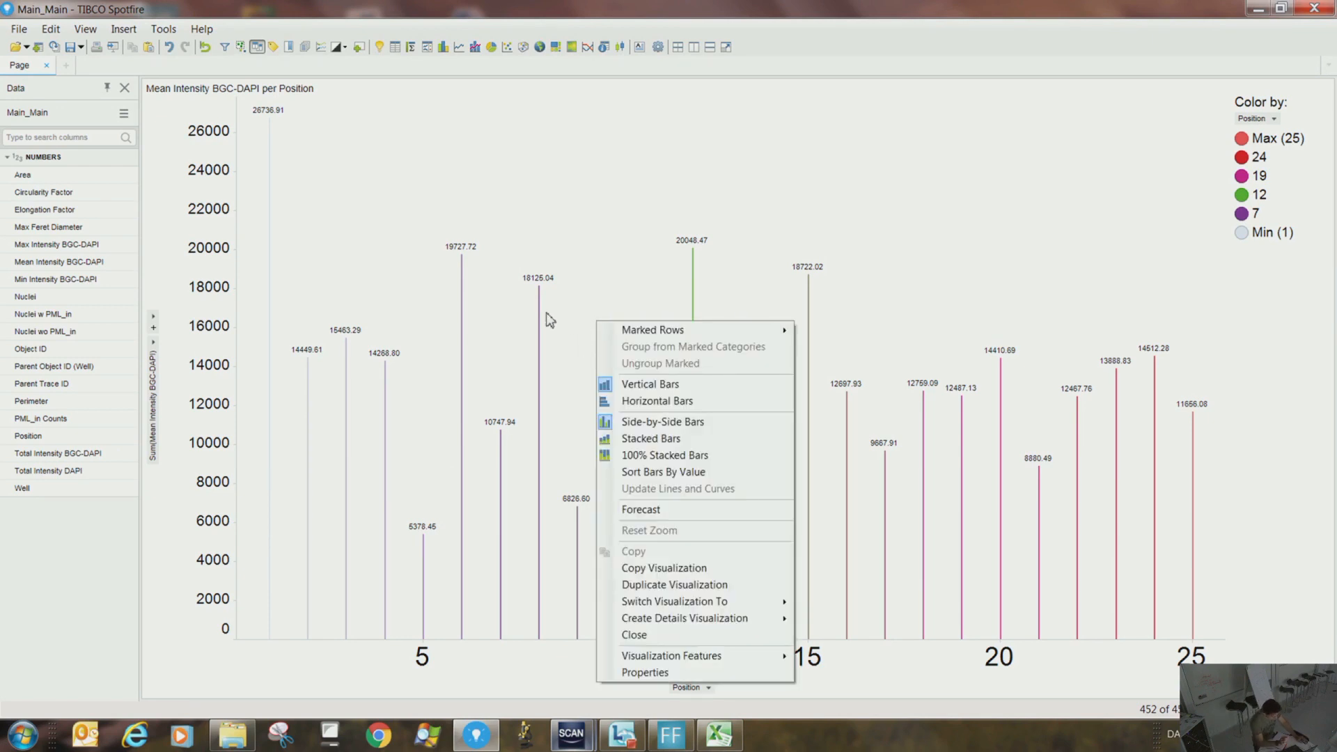
click(583, 266)
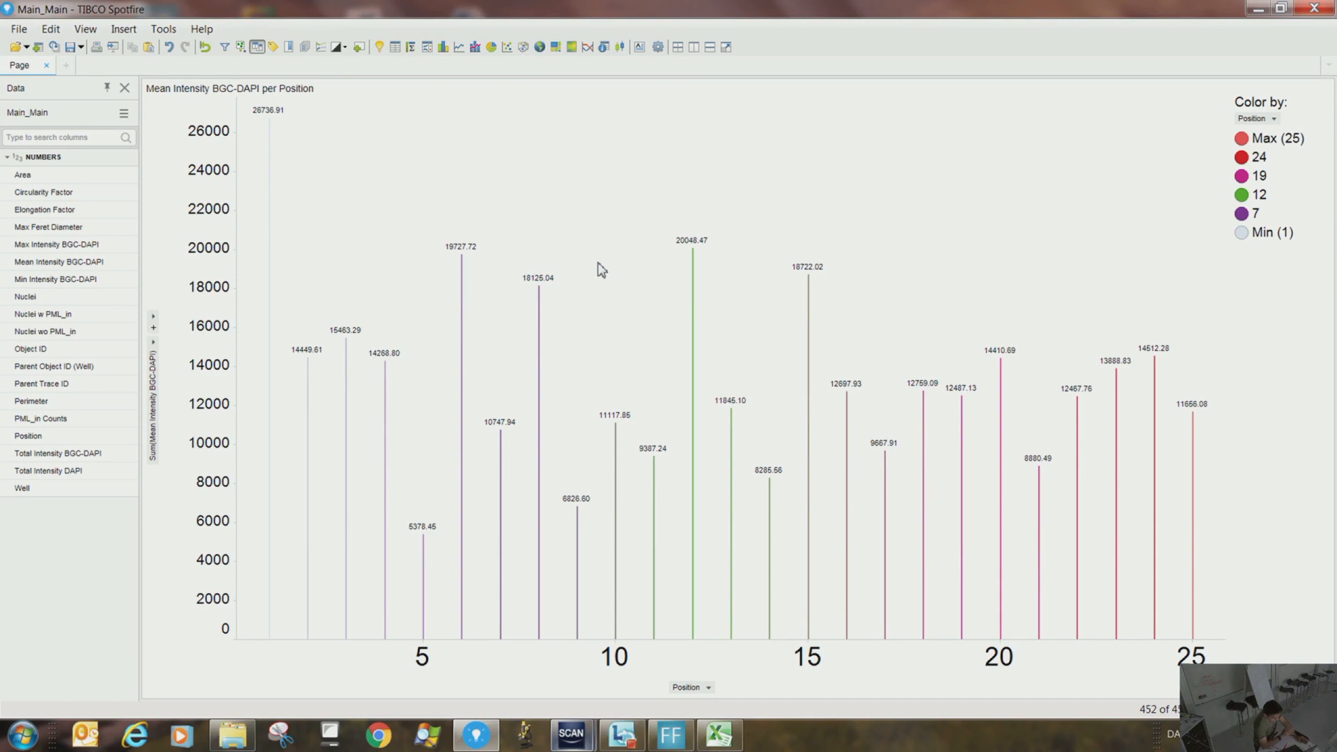
right_click(595, 271)
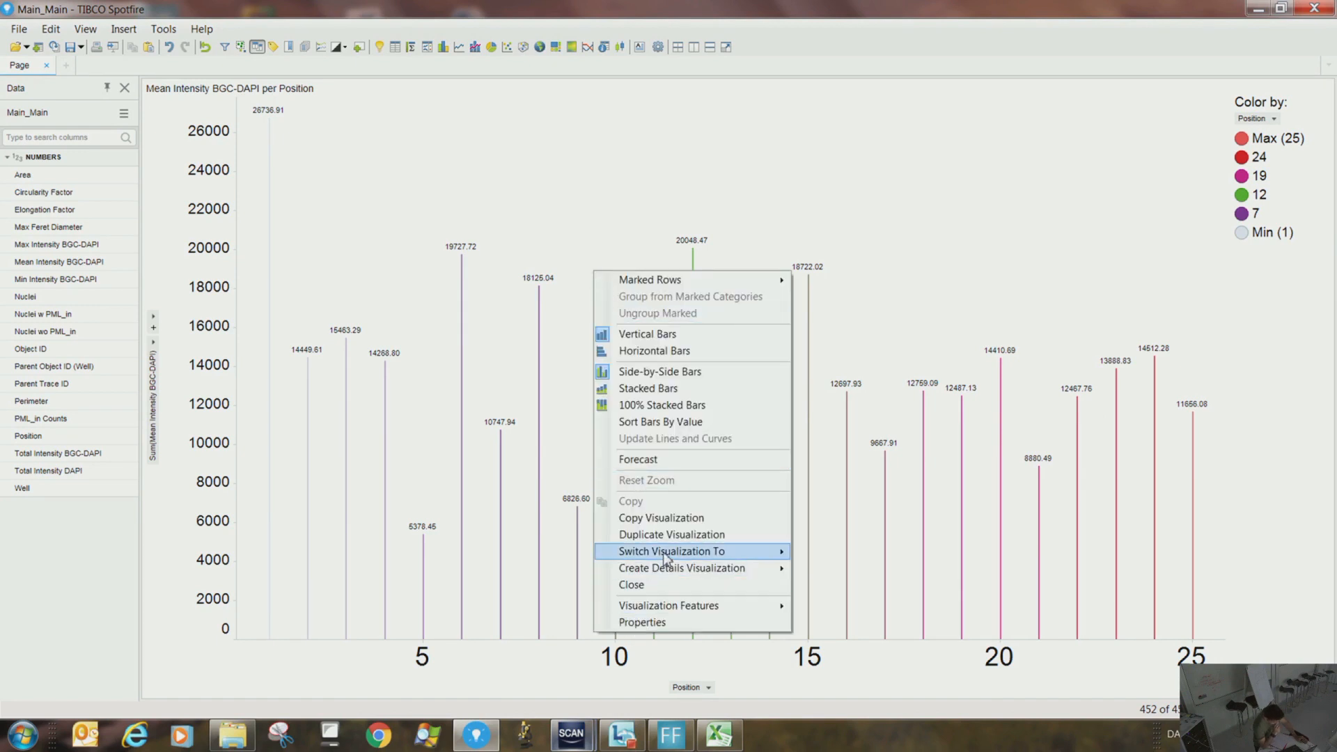
click(652, 392)
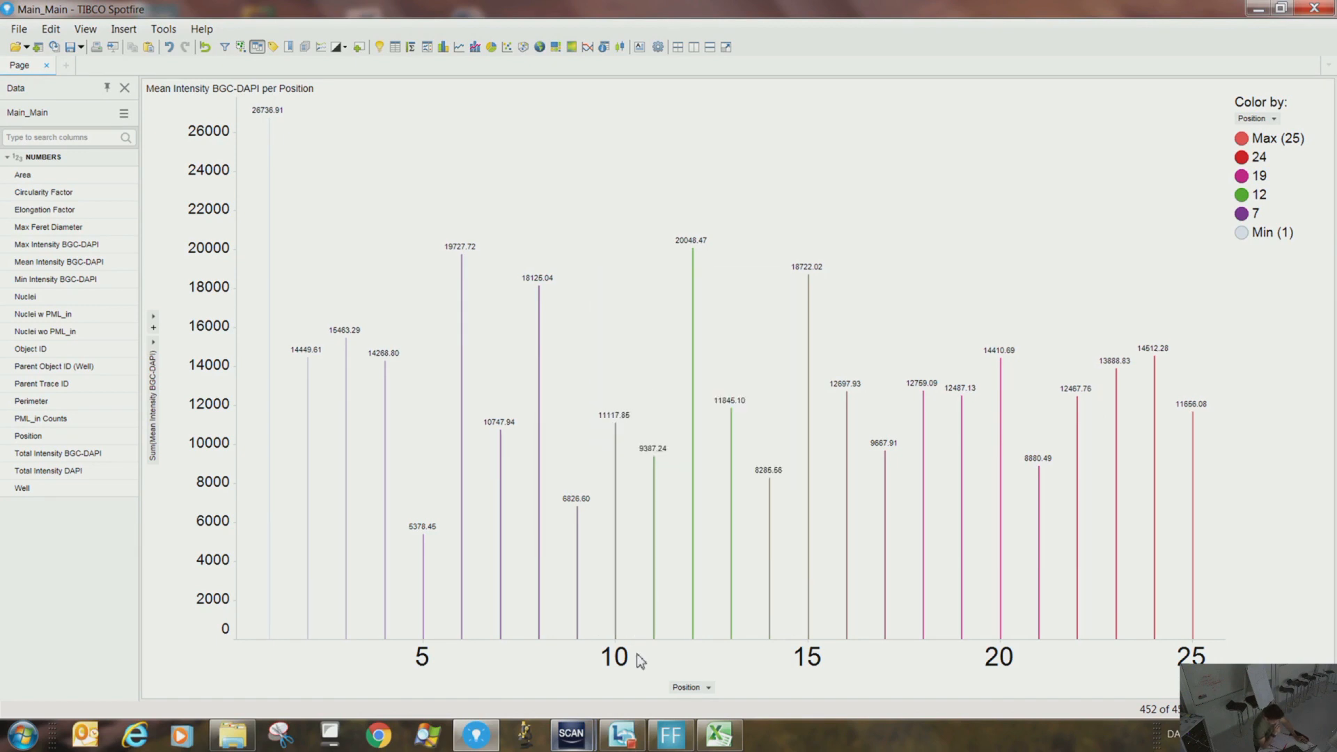
Try Currency formatting on the Position category axis and set it back to General
right_click(679, 639)
click(653, 709)
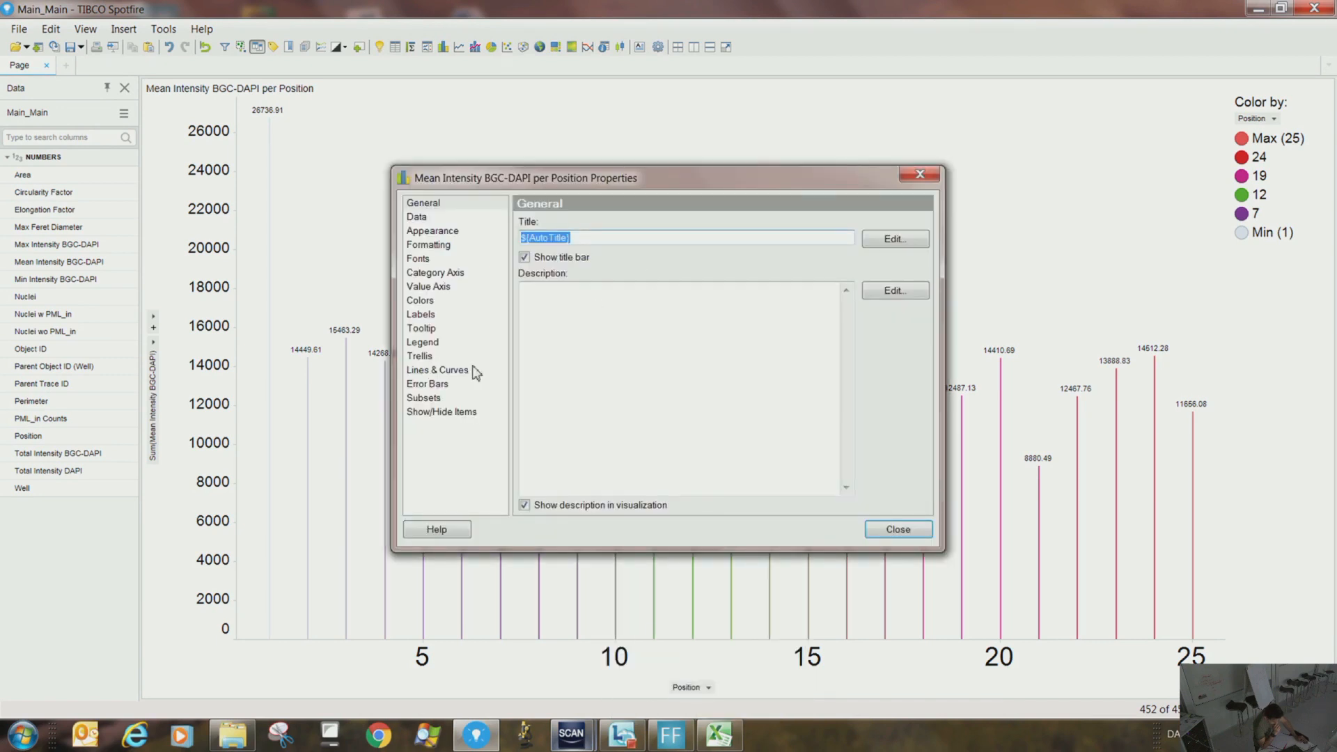
click(433, 233)
click(427, 244)
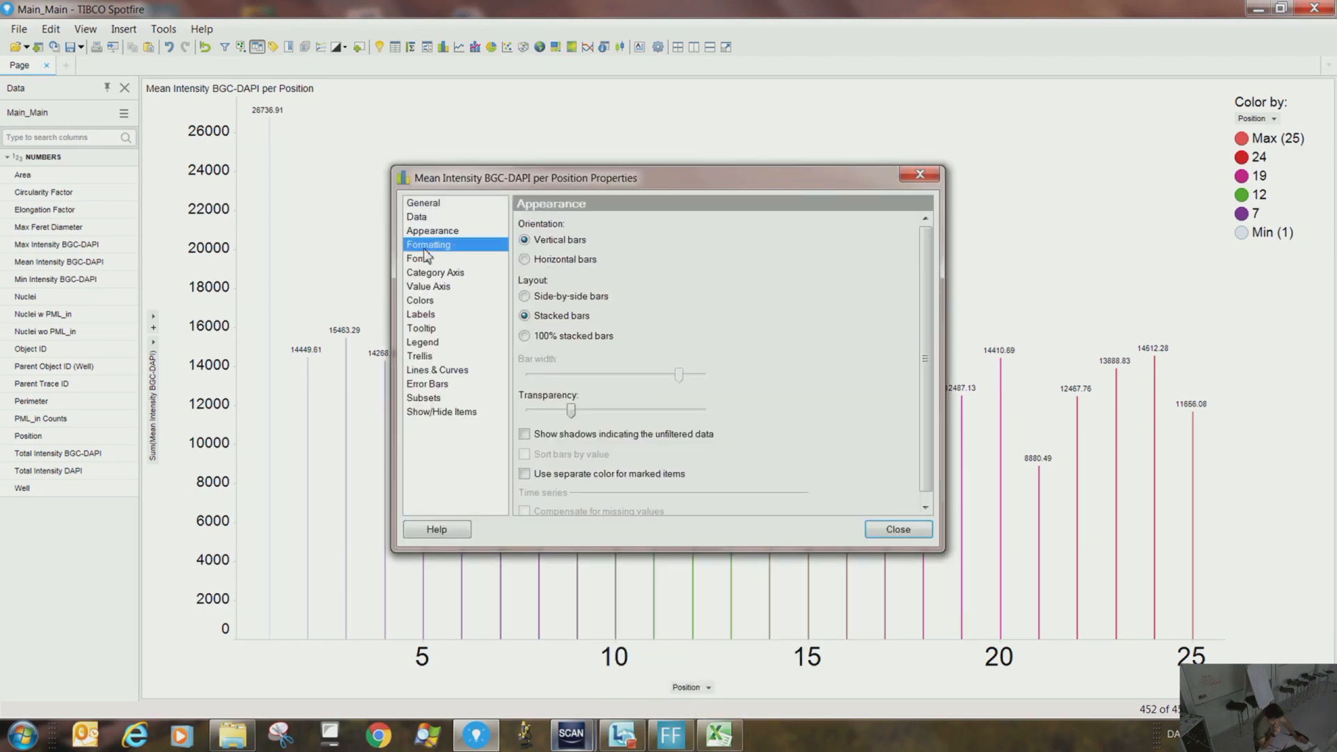
click(573, 244)
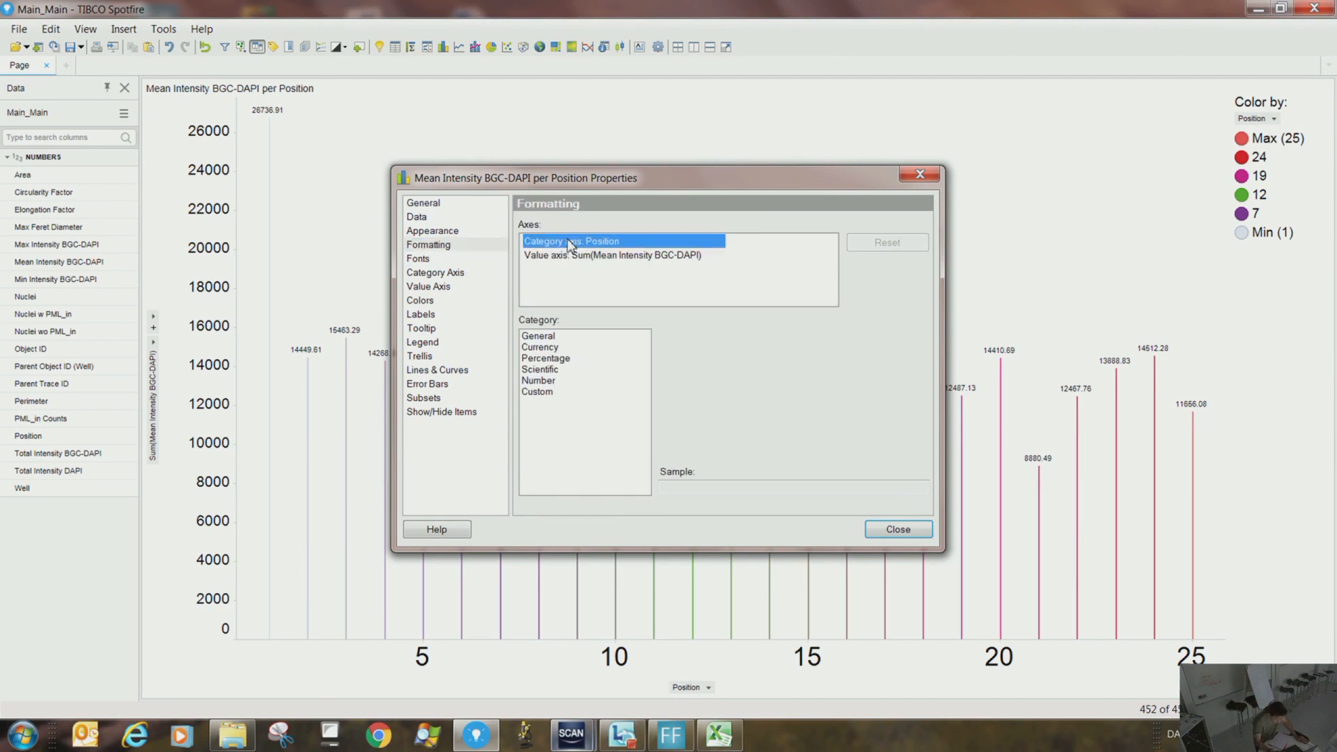
click(555, 347)
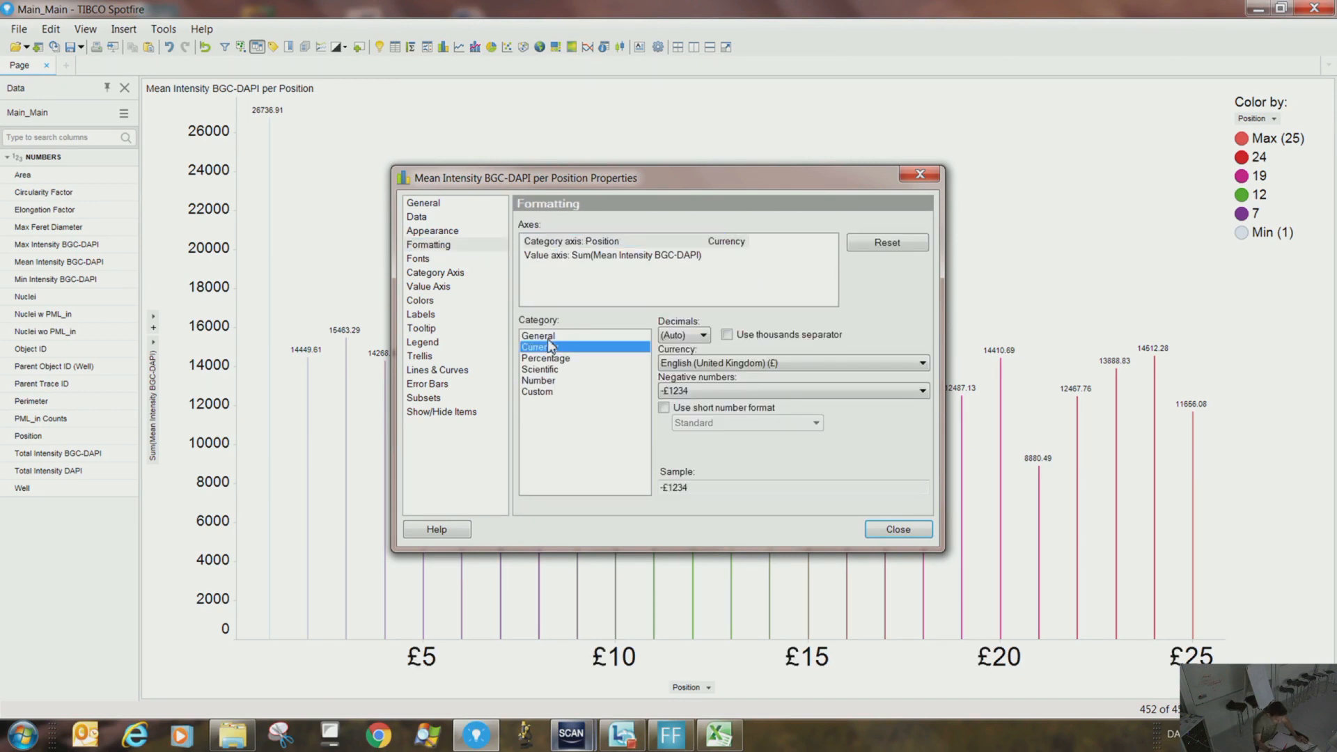
click(550, 338)
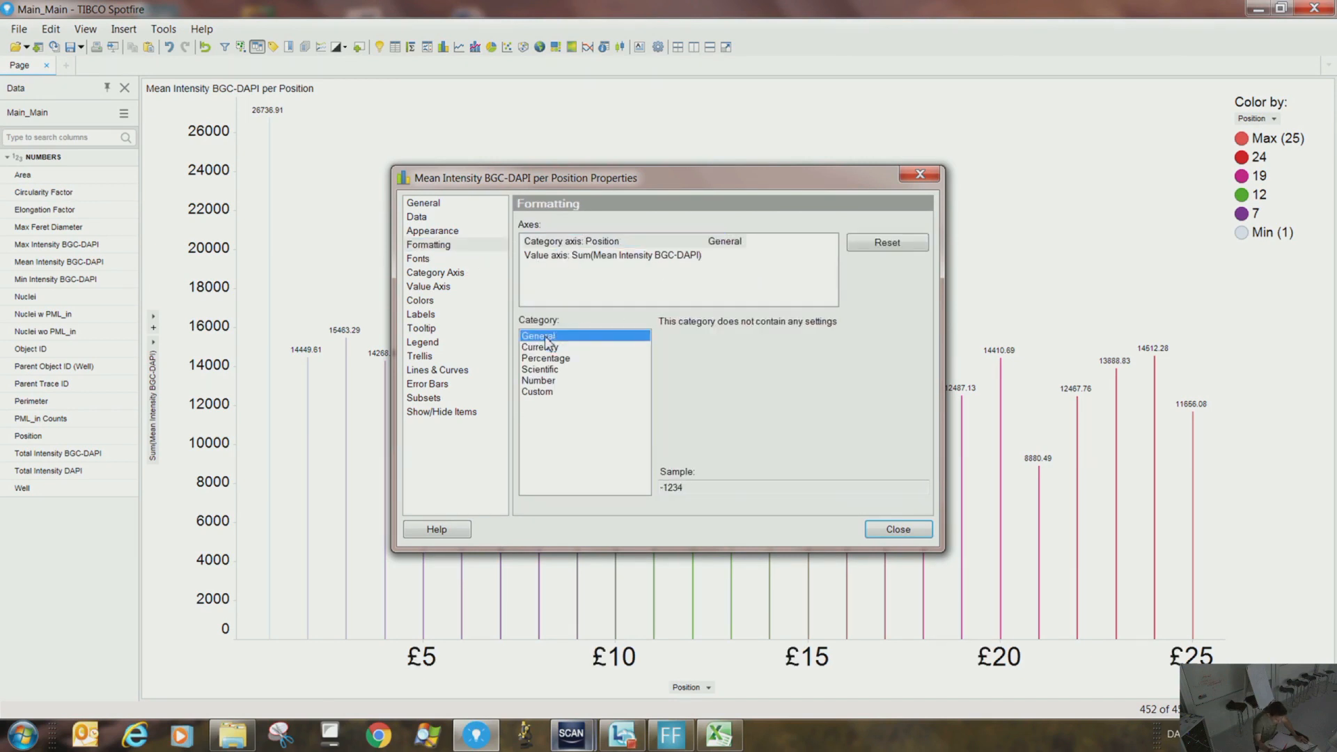
Format the Position category axis as Number with 0 decimals and check the negative number options
click(550, 381)
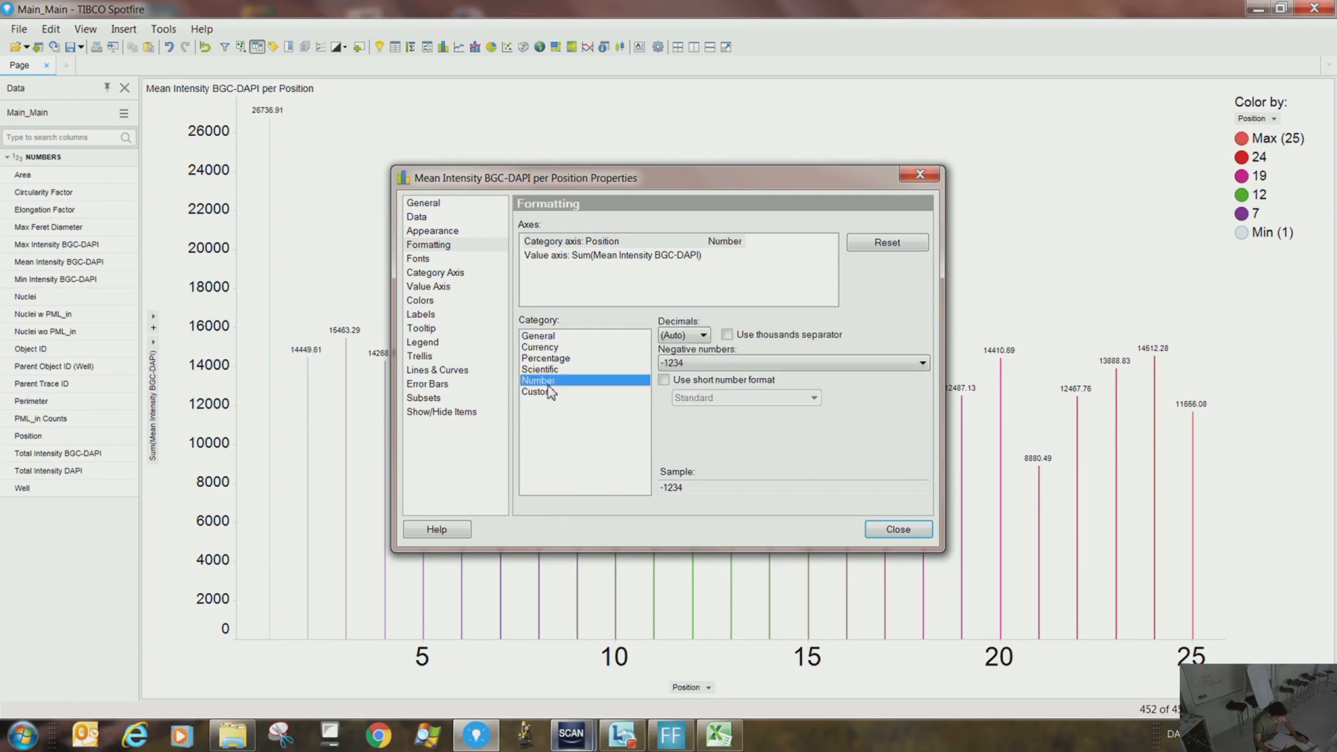
click(693, 336)
click(683, 358)
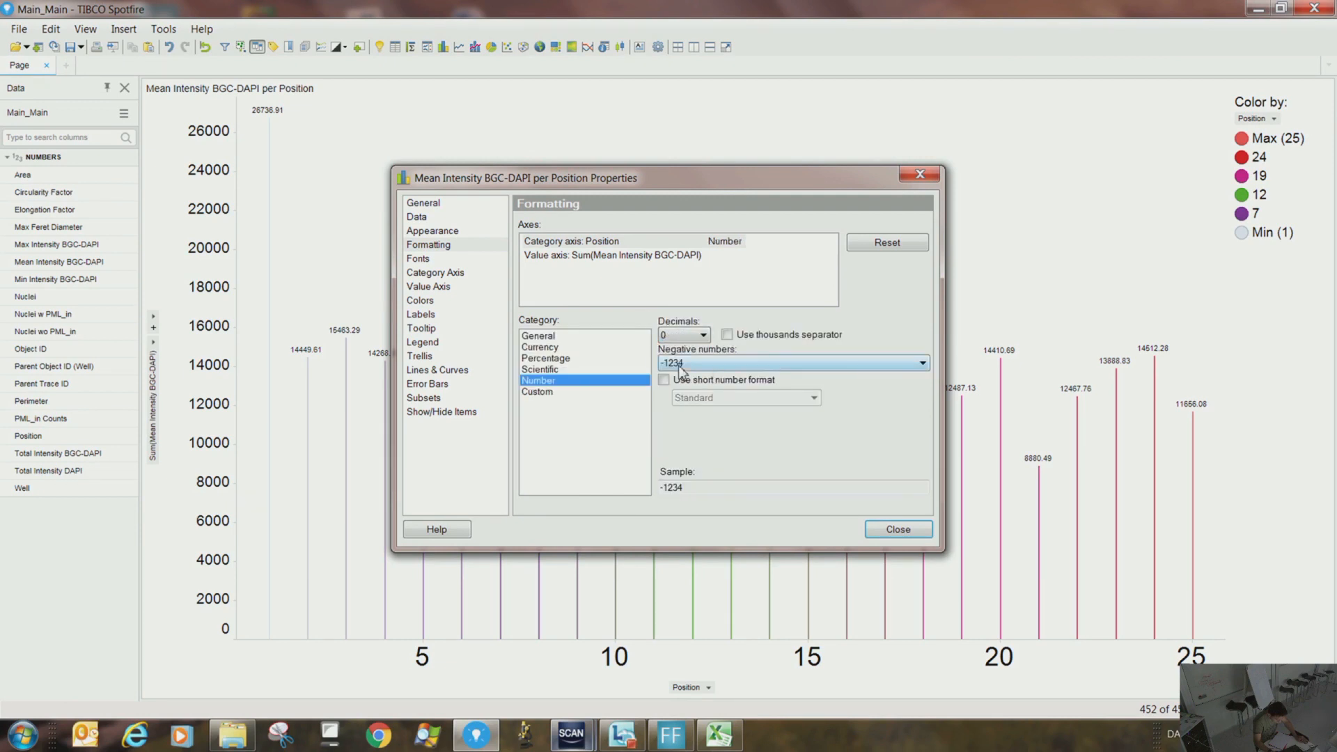
click(730, 364)
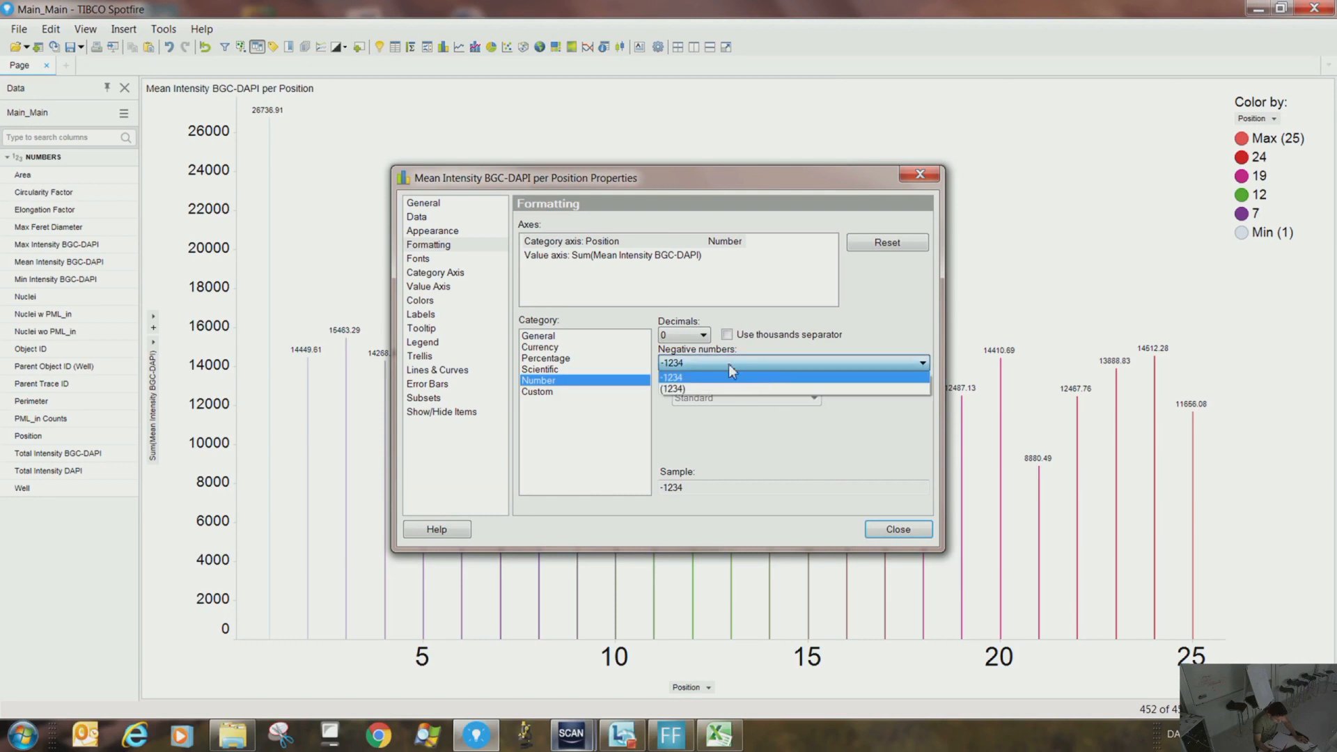
Return the Position category axis to General formatting and close the chart properties
click(571, 263)
click(569, 241)
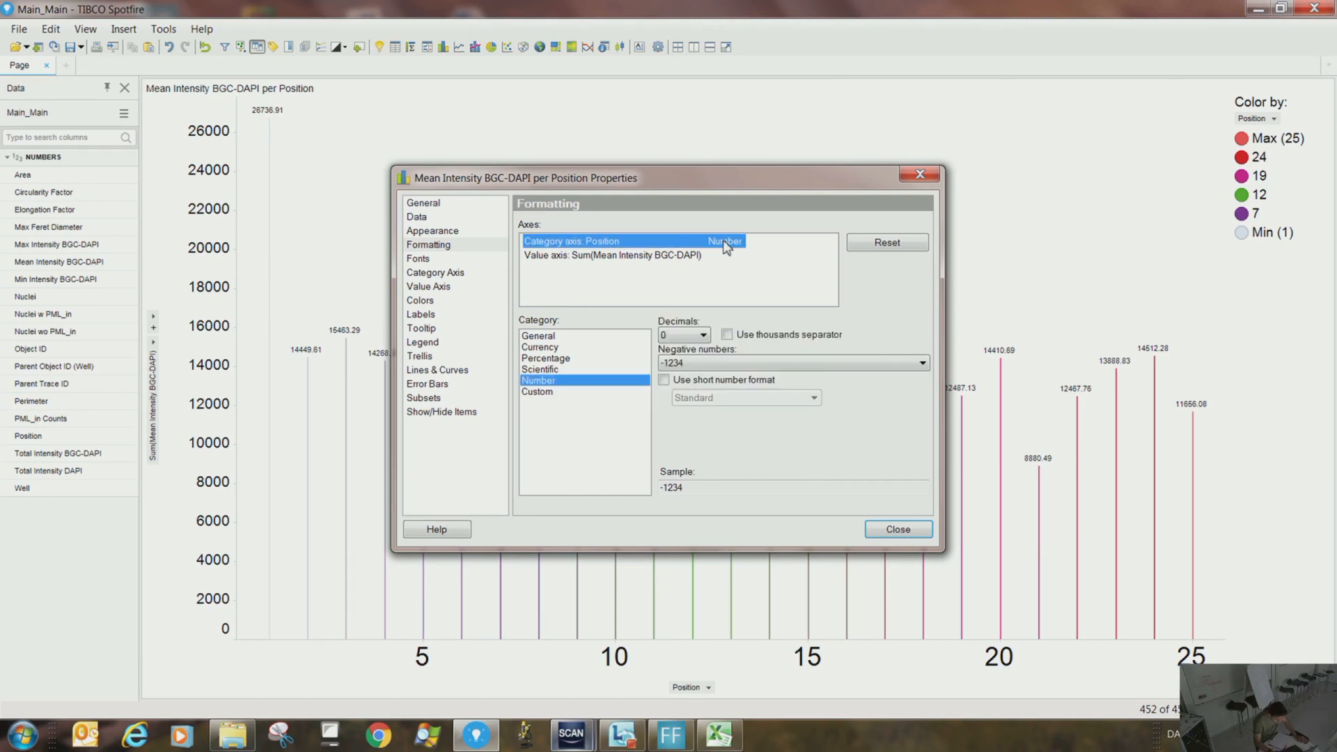
click(547, 336)
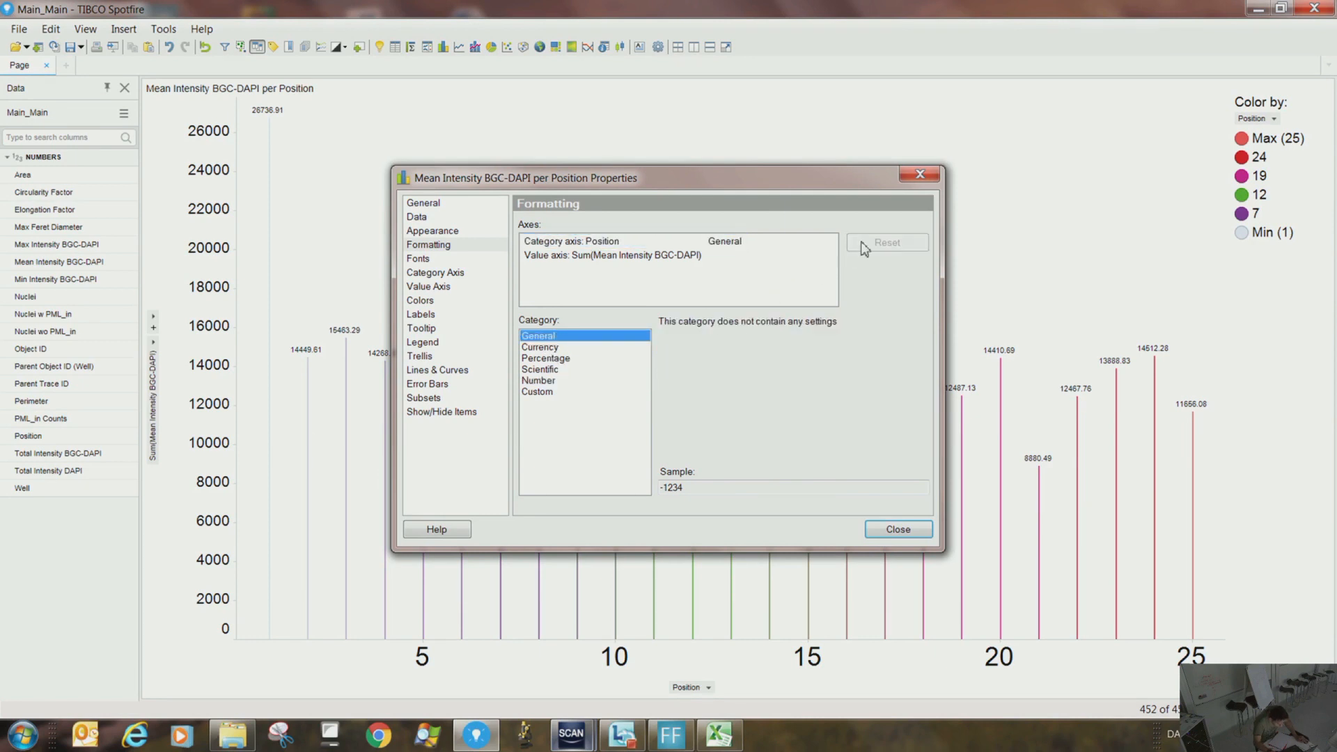
click(898, 529)
Review the bar chart's tooltip values and legend settings in its properties, and close them
right_click(592, 308)
click(630, 660)
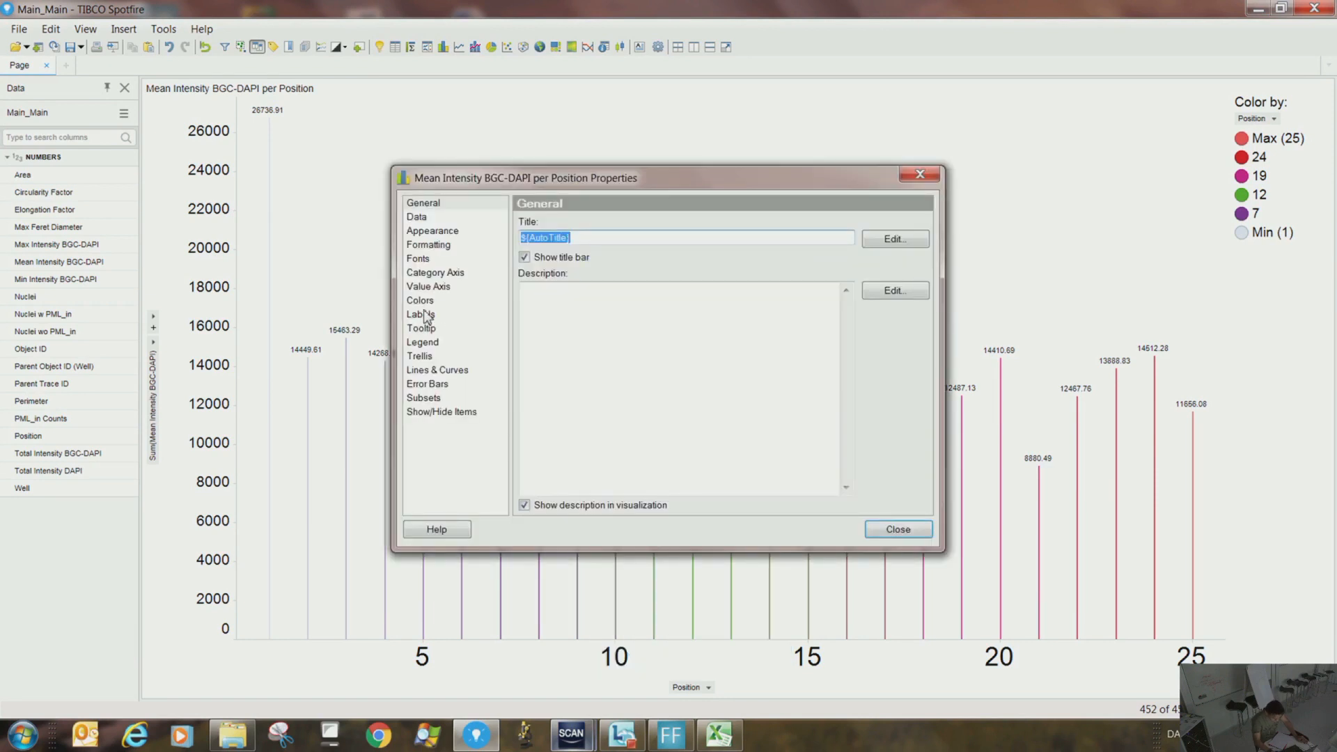
click(423, 315)
click(424, 329)
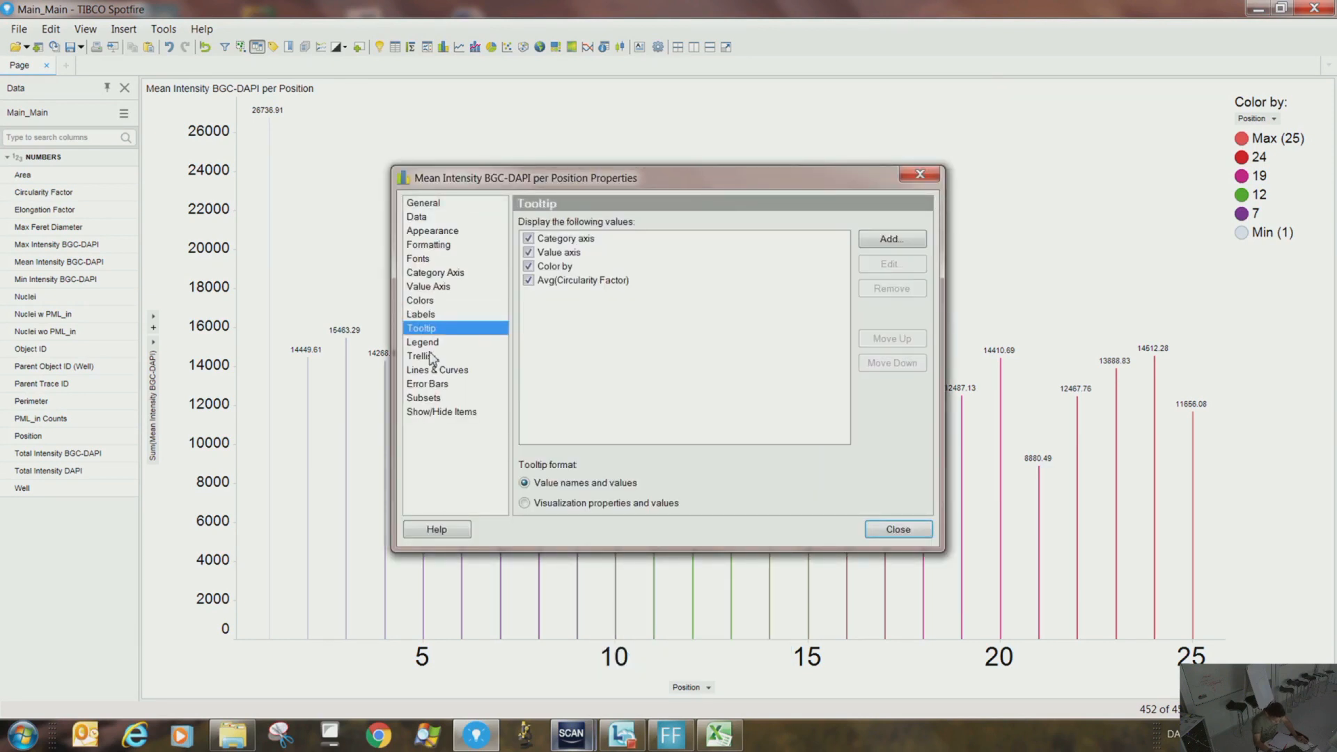
click(427, 345)
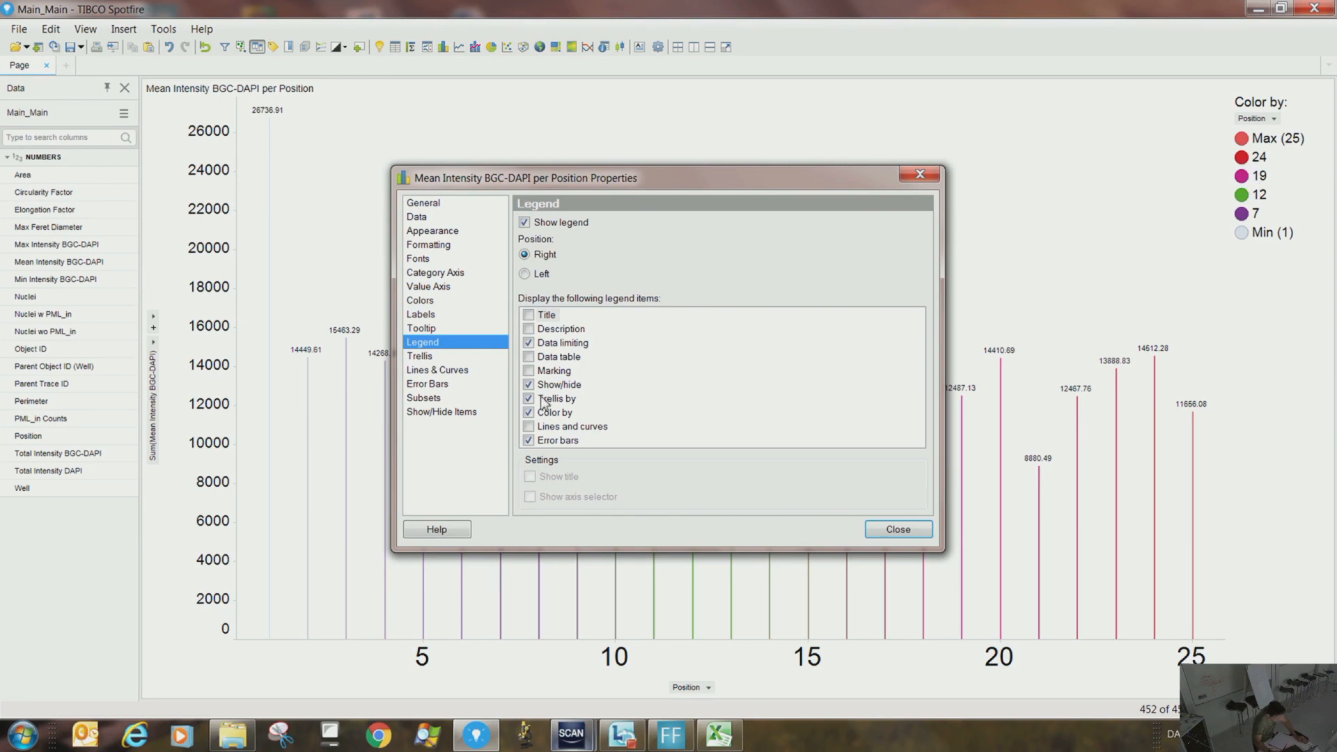
click(899, 533)
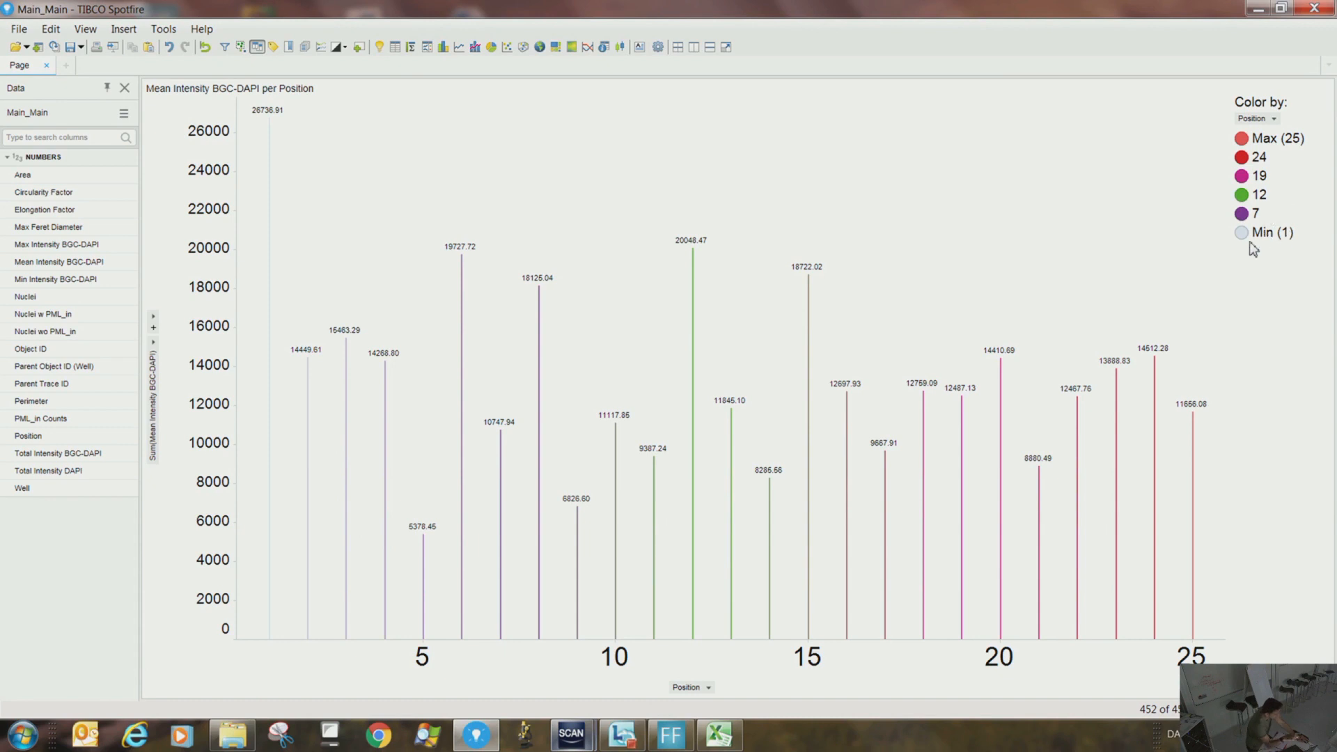
Examine the bar chart's trellis options for rows, columns, pages and panels, and close the properties
right_click(842, 251)
click(883, 594)
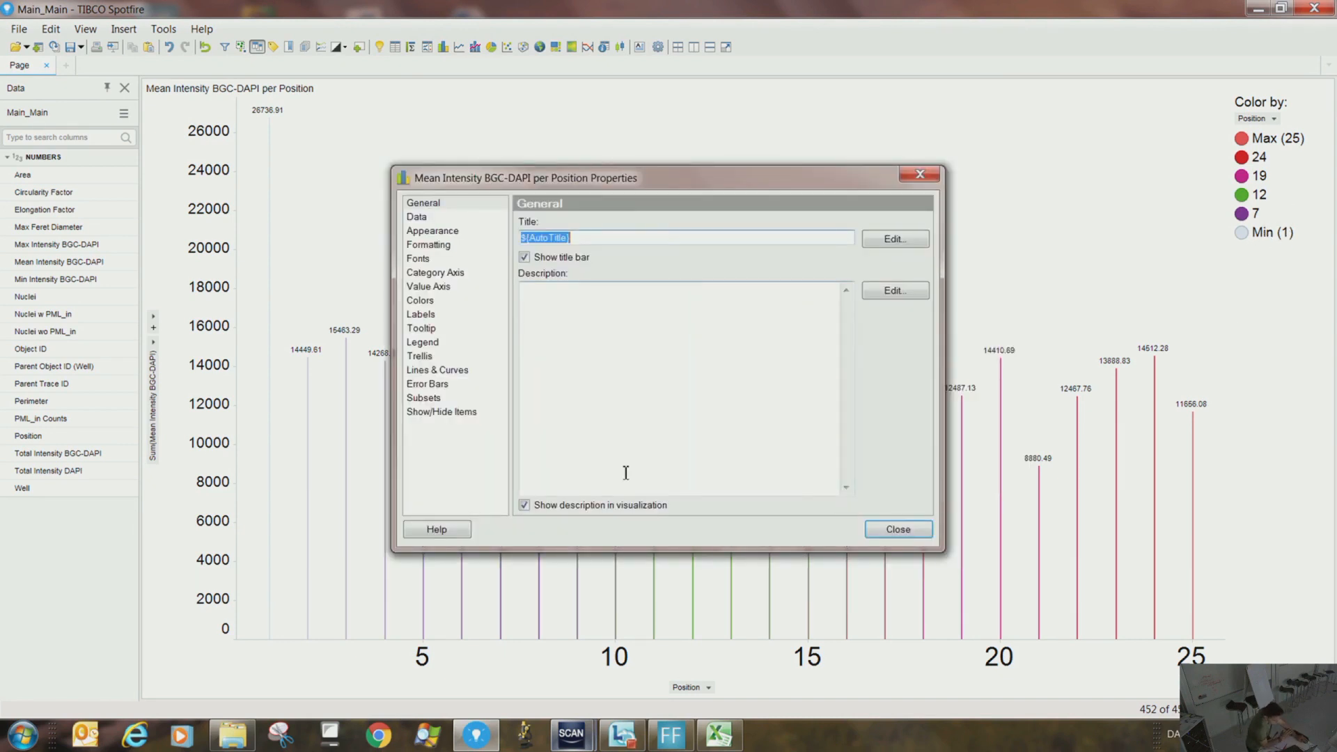
click(417, 344)
click(423, 357)
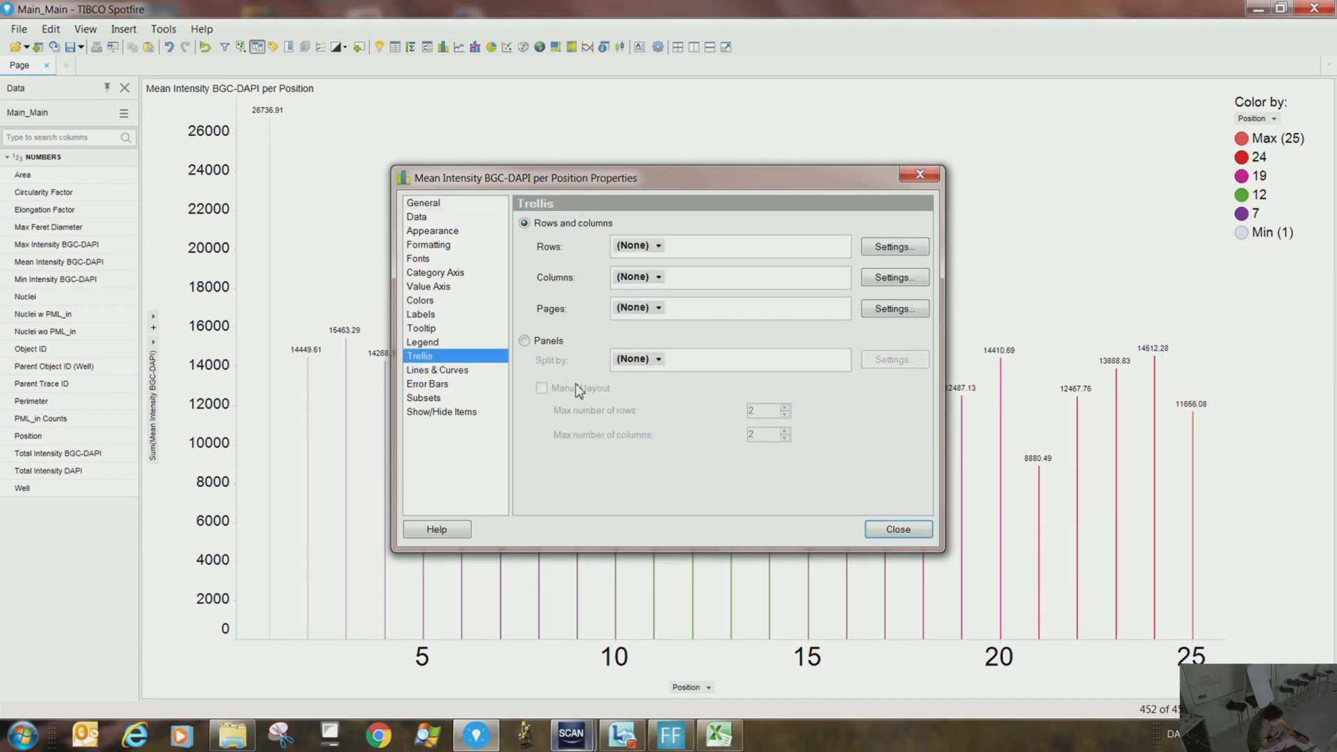
click(898, 530)
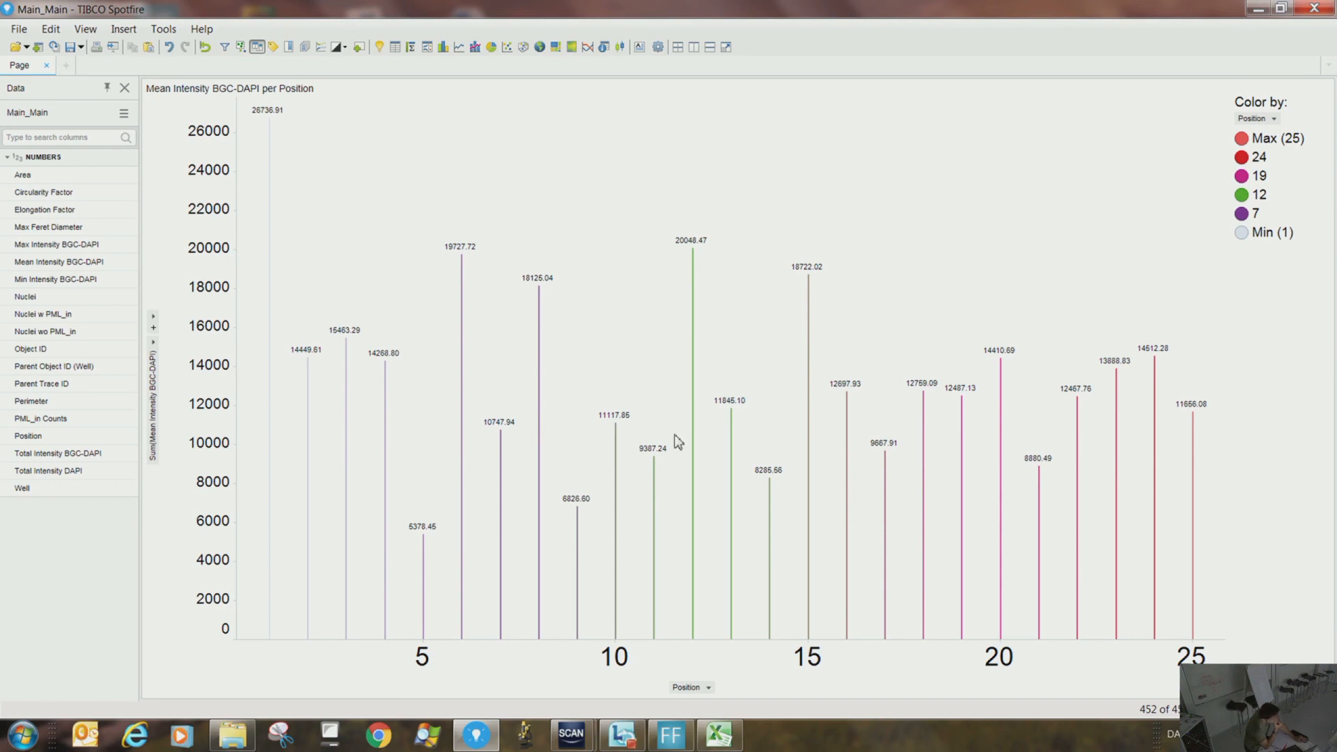
Trellis the bar chart into panels split by Well and close the properties
right_click(752, 245)
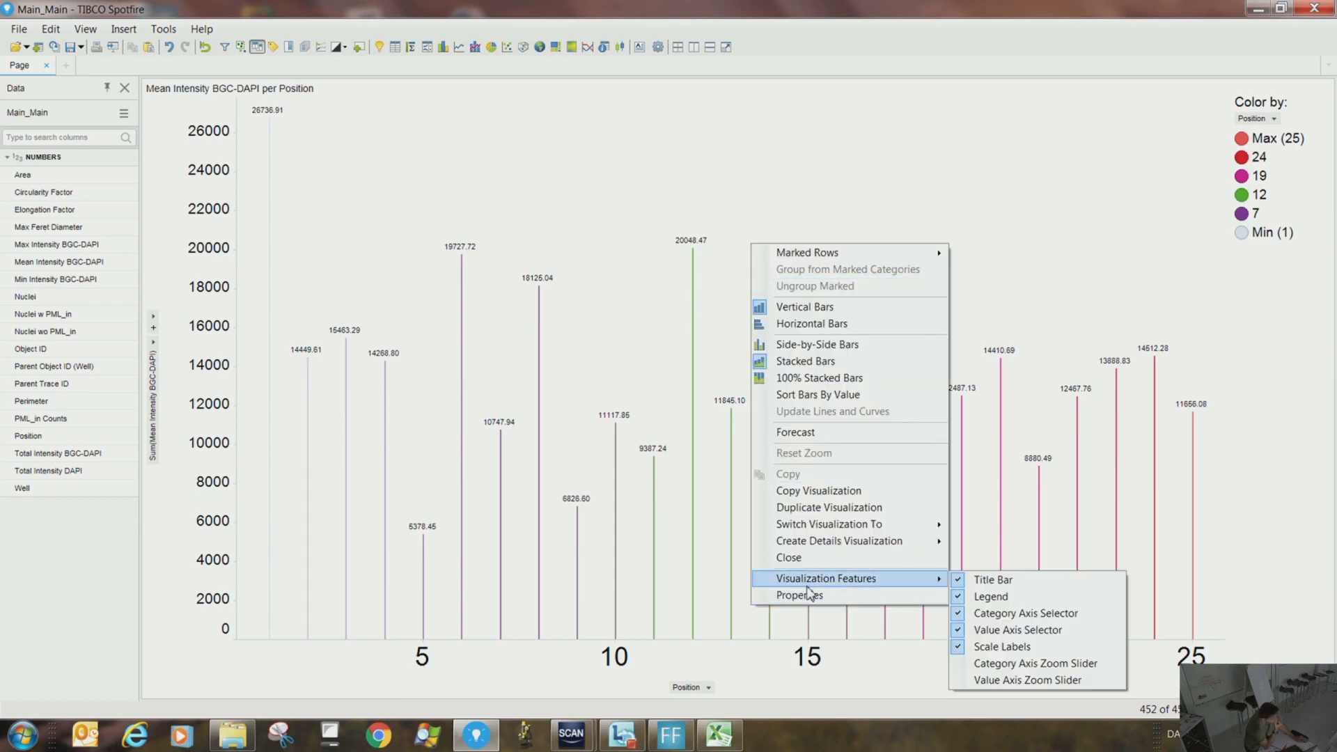
click(801, 596)
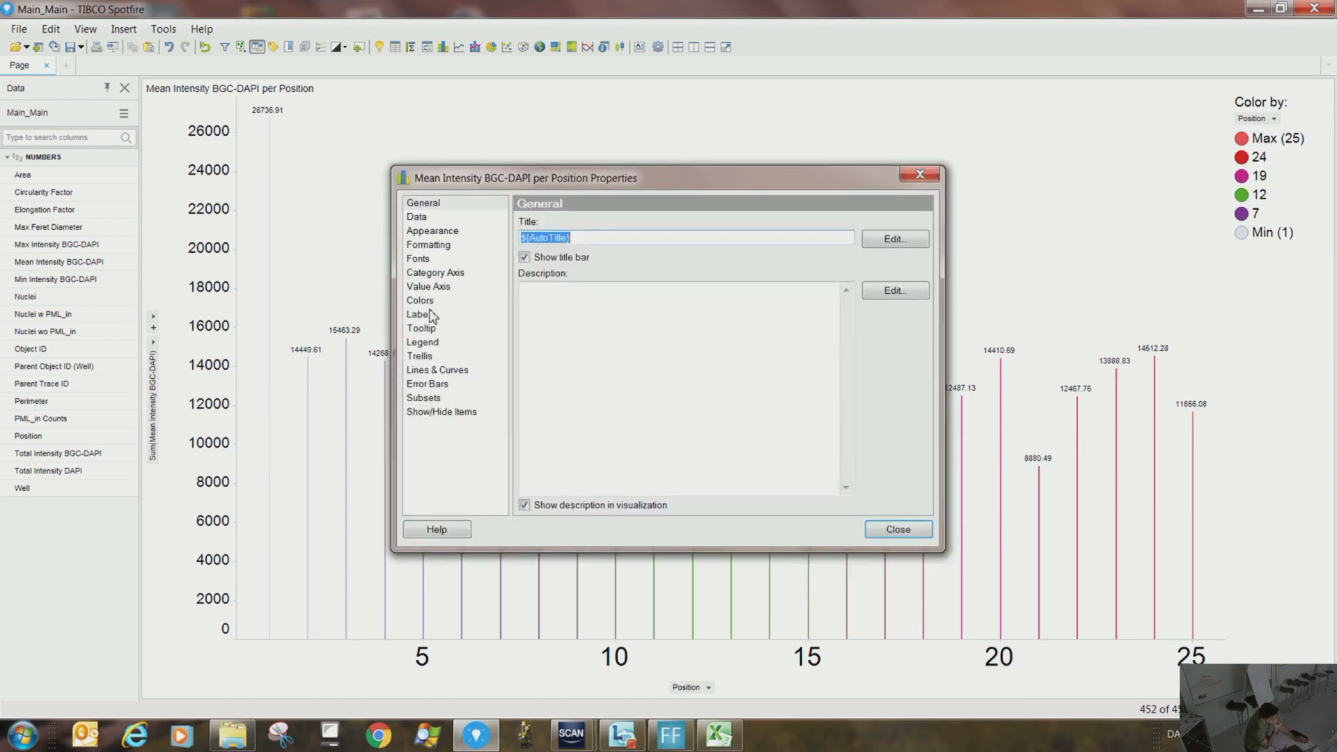
click(420, 356)
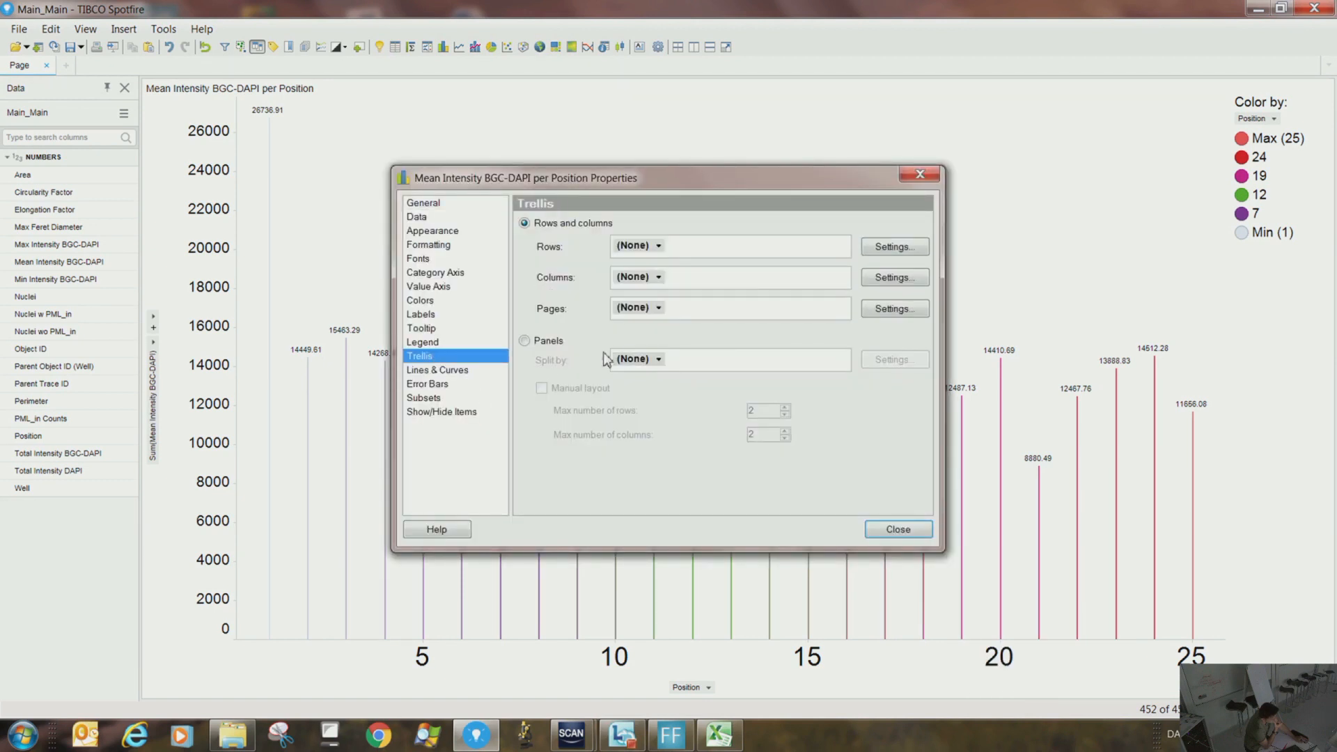
click(526, 342)
click(658, 360)
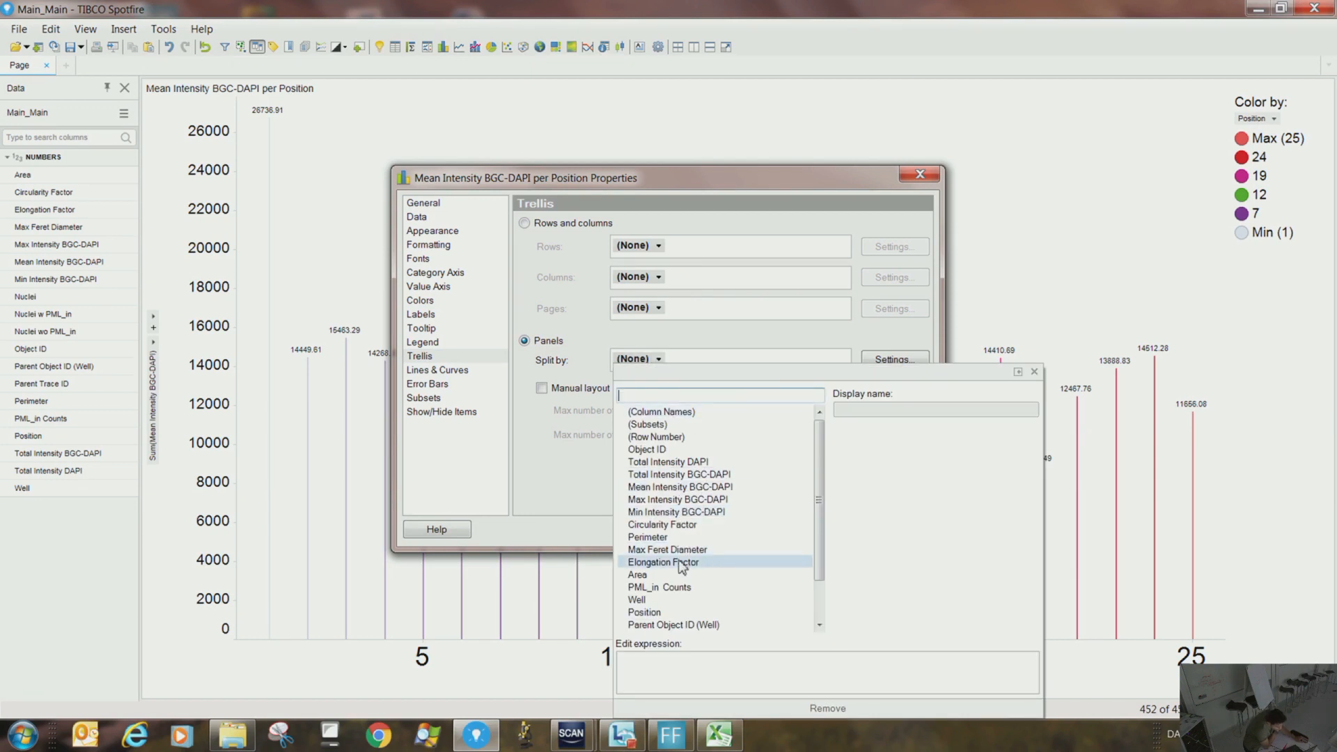
click(673, 602)
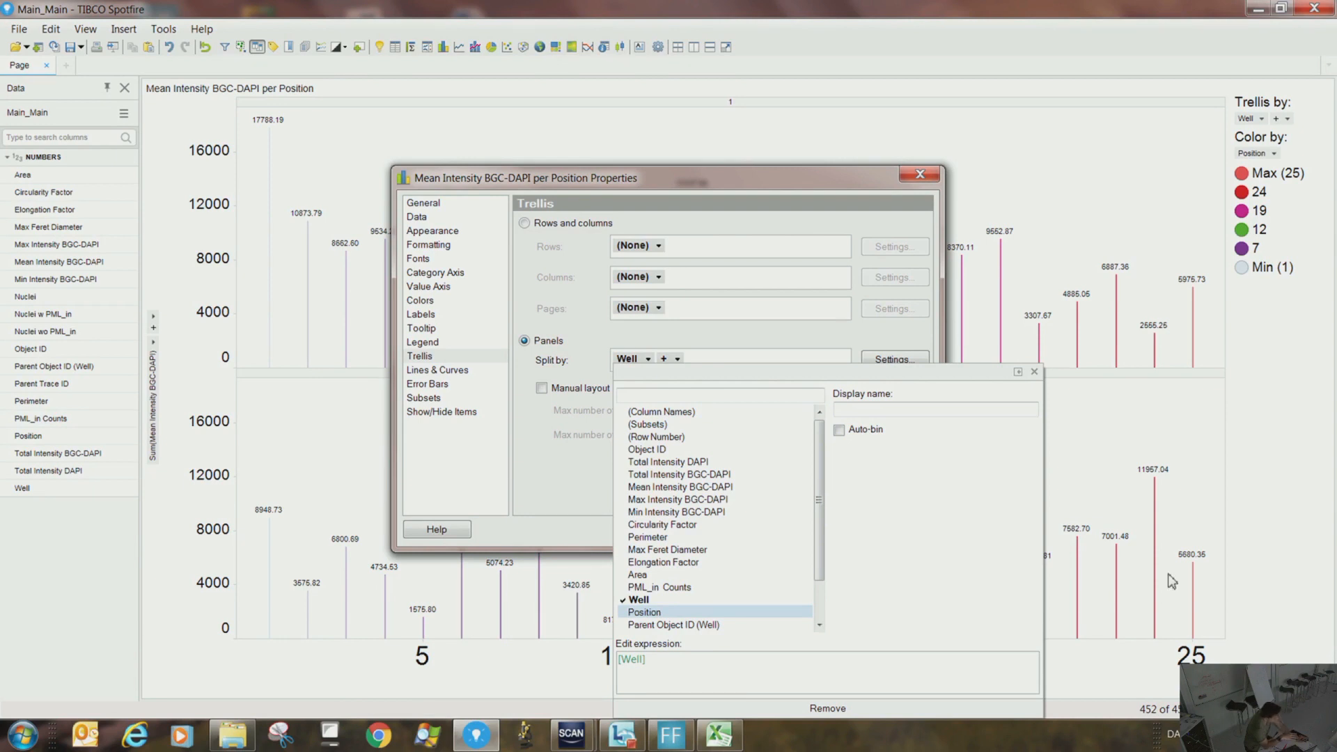
click(1034, 371)
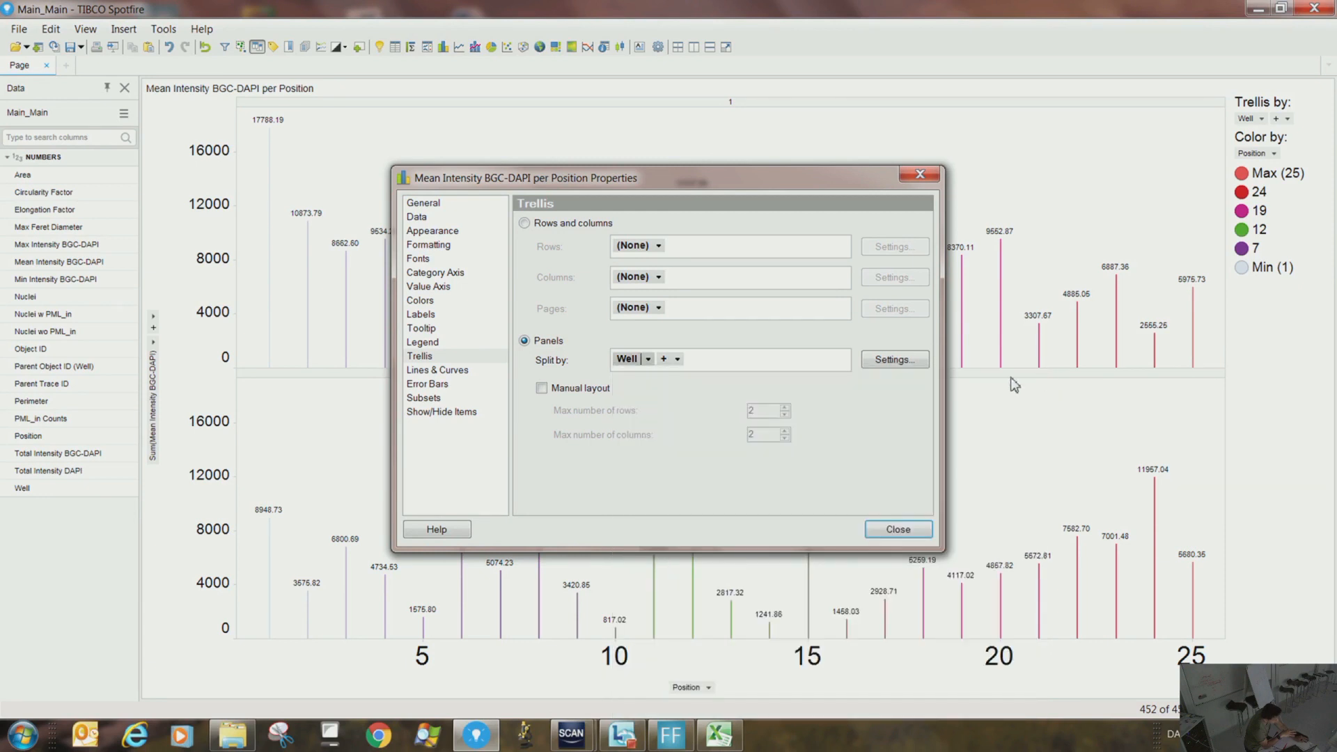
click(902, 530)
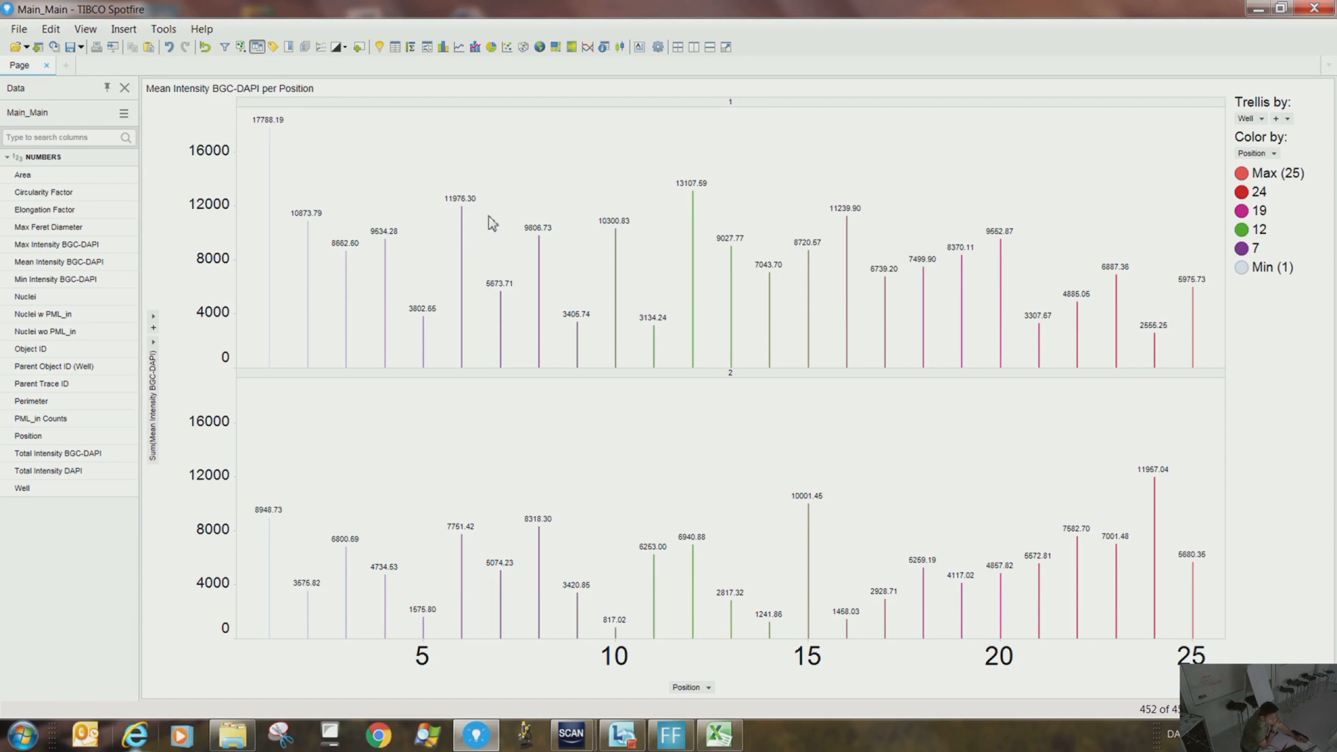
Enable the Avg(Y) horizontal line in the bar chart's Lines & Curves properties
right_click(444, 165)
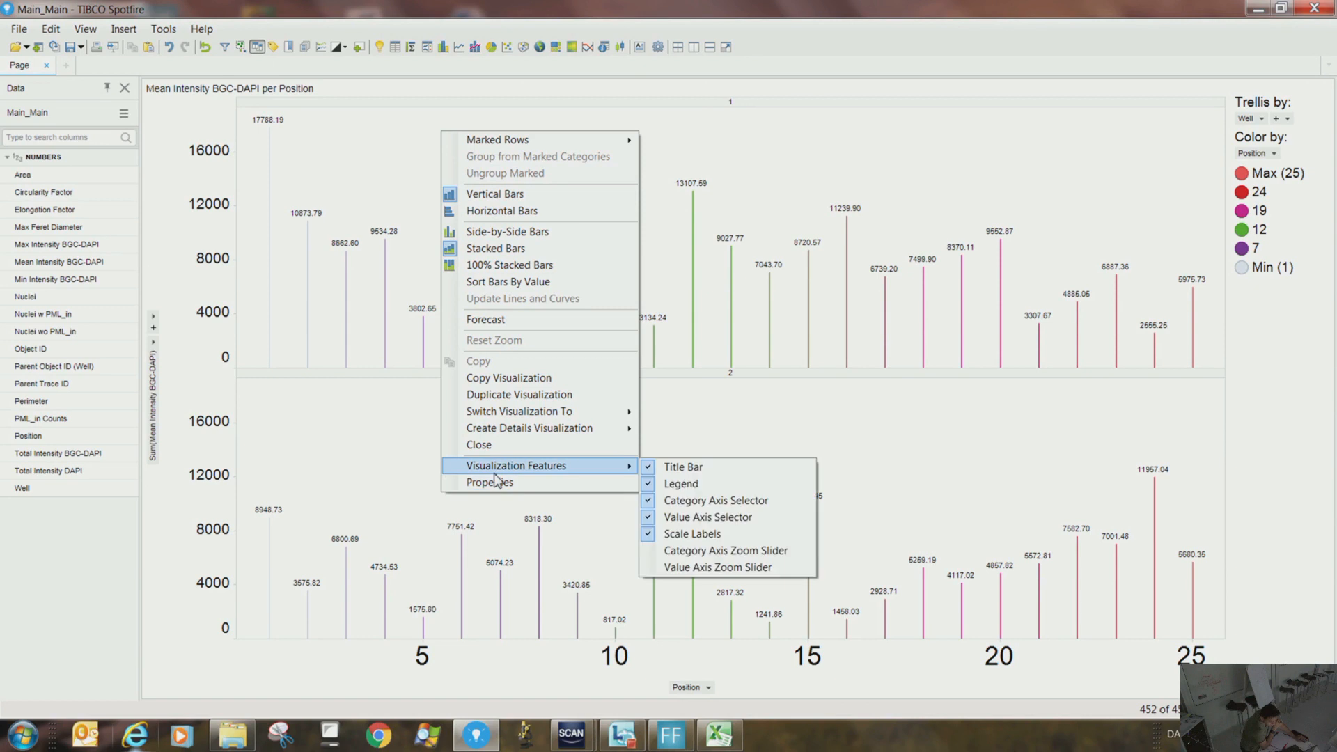
click(497, 492)
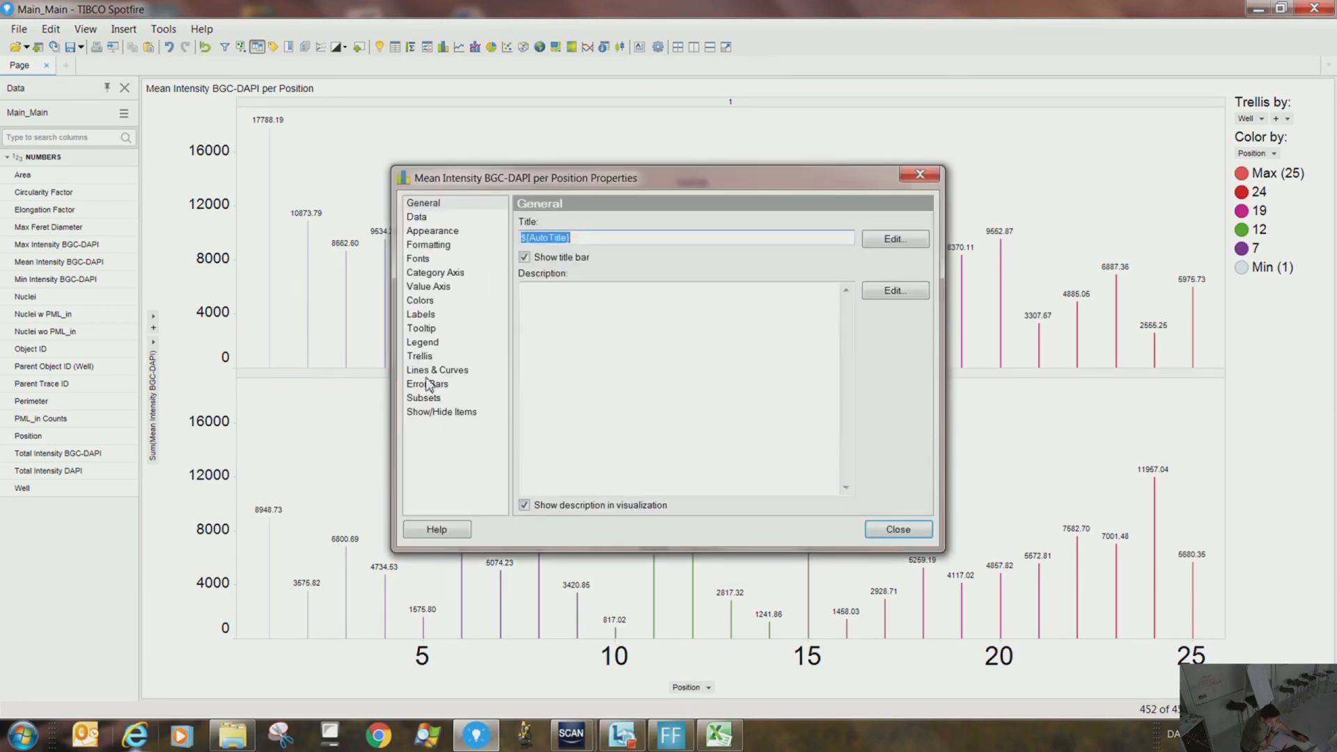
click(427, 371)
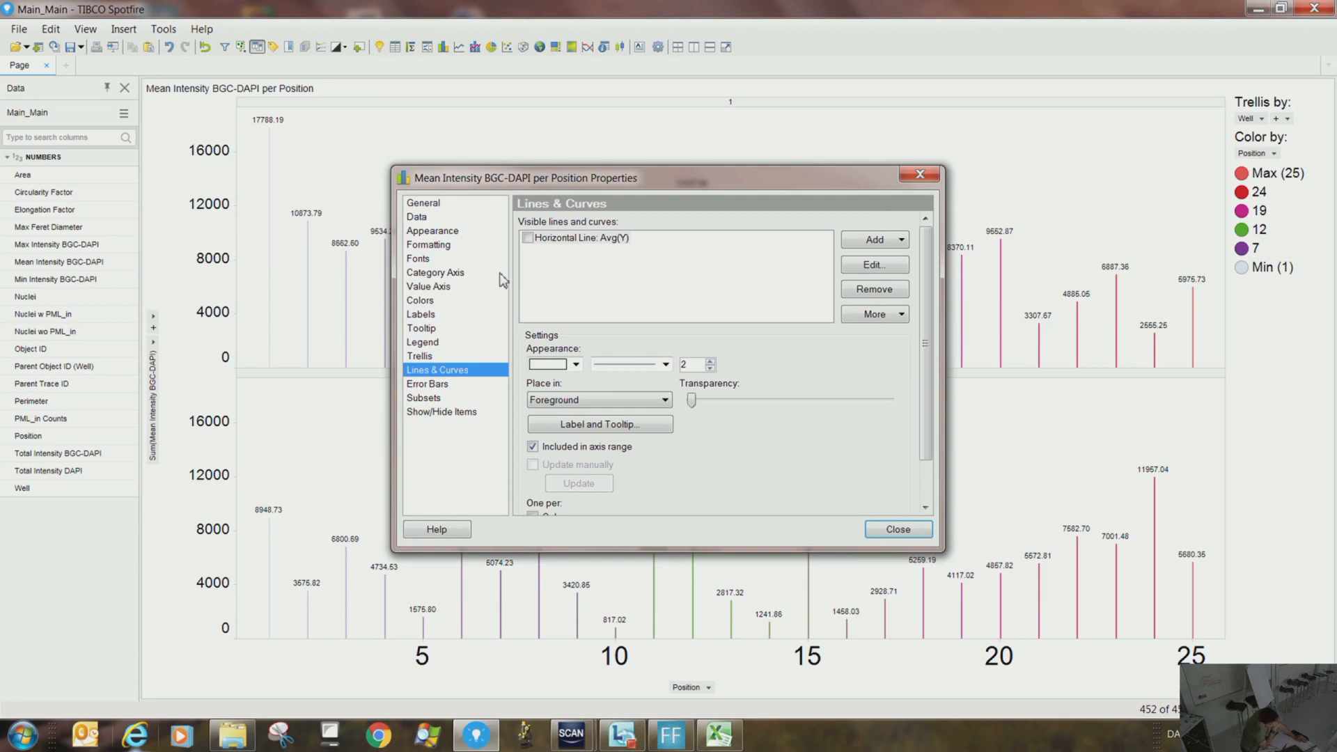
click(528, 238)
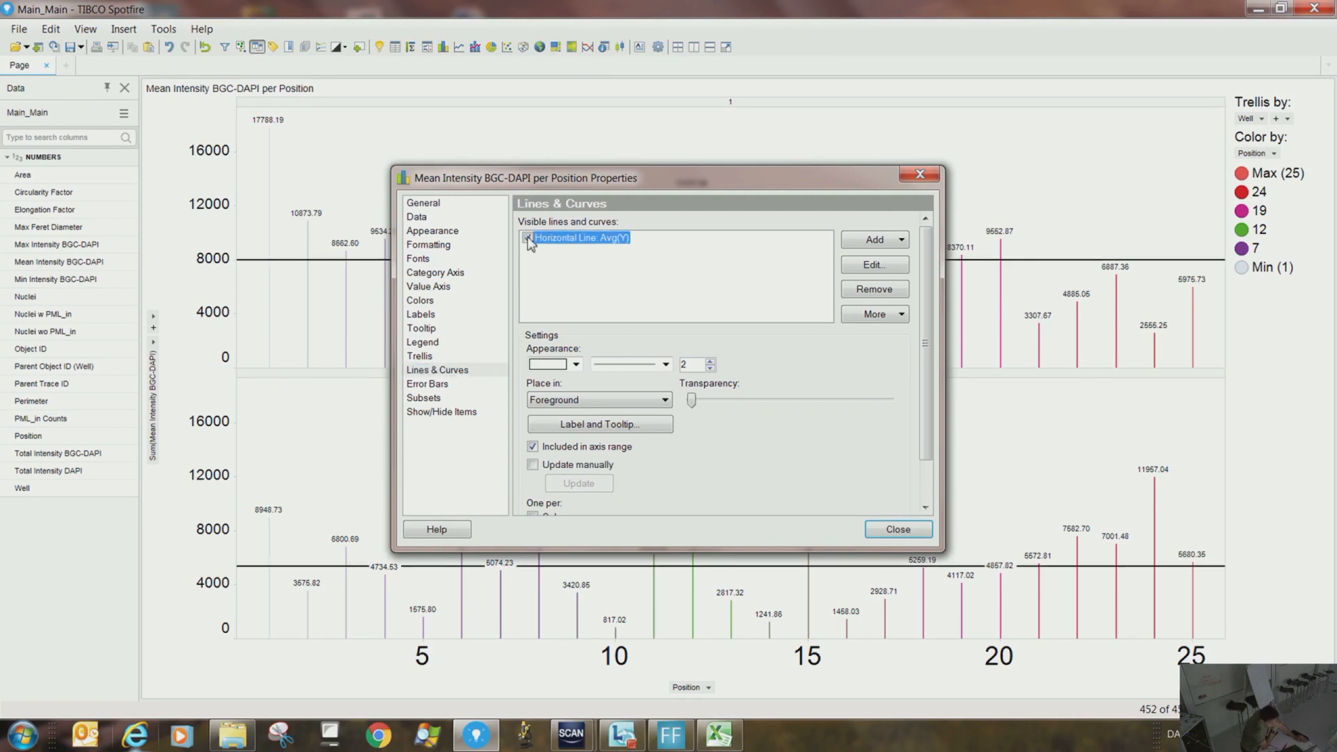
Add a vertical line at the aggregated value Min to the chart and close the properties
click(875, 240)
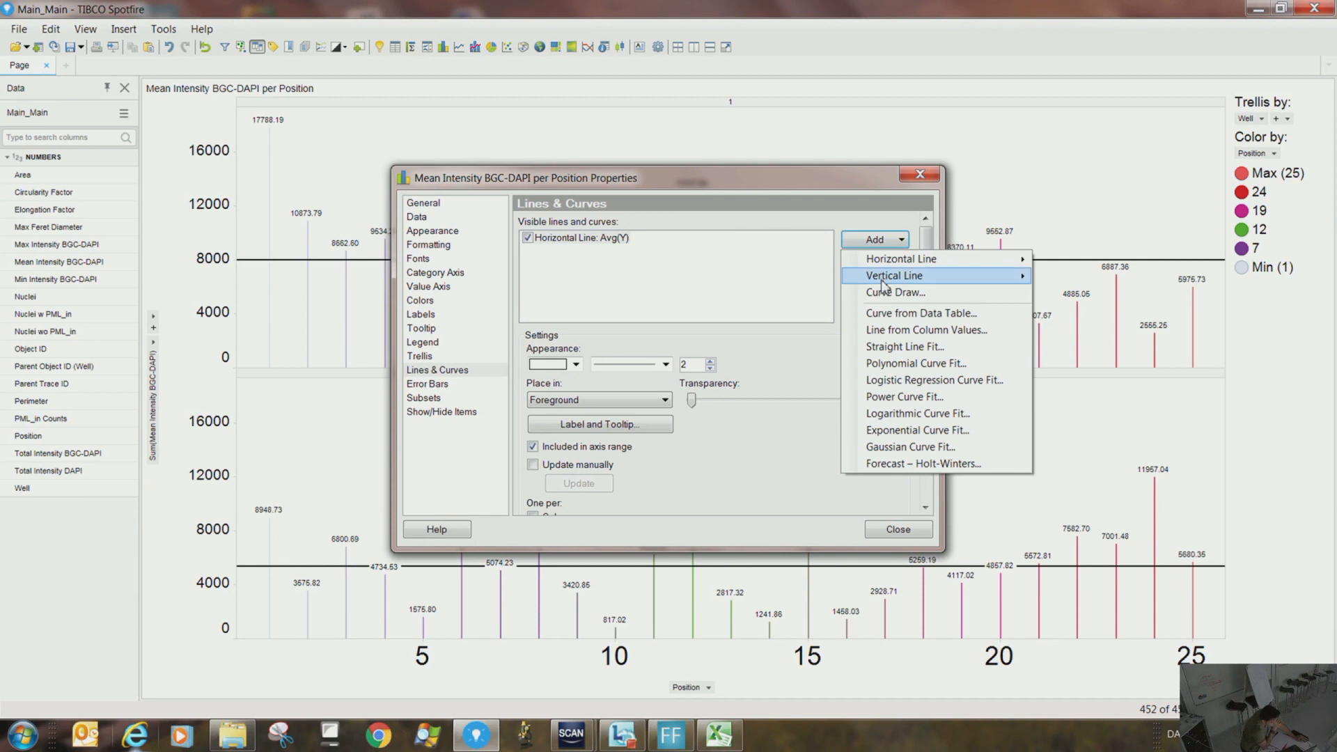
mouse_move(886, 277)
click(1090, 277)
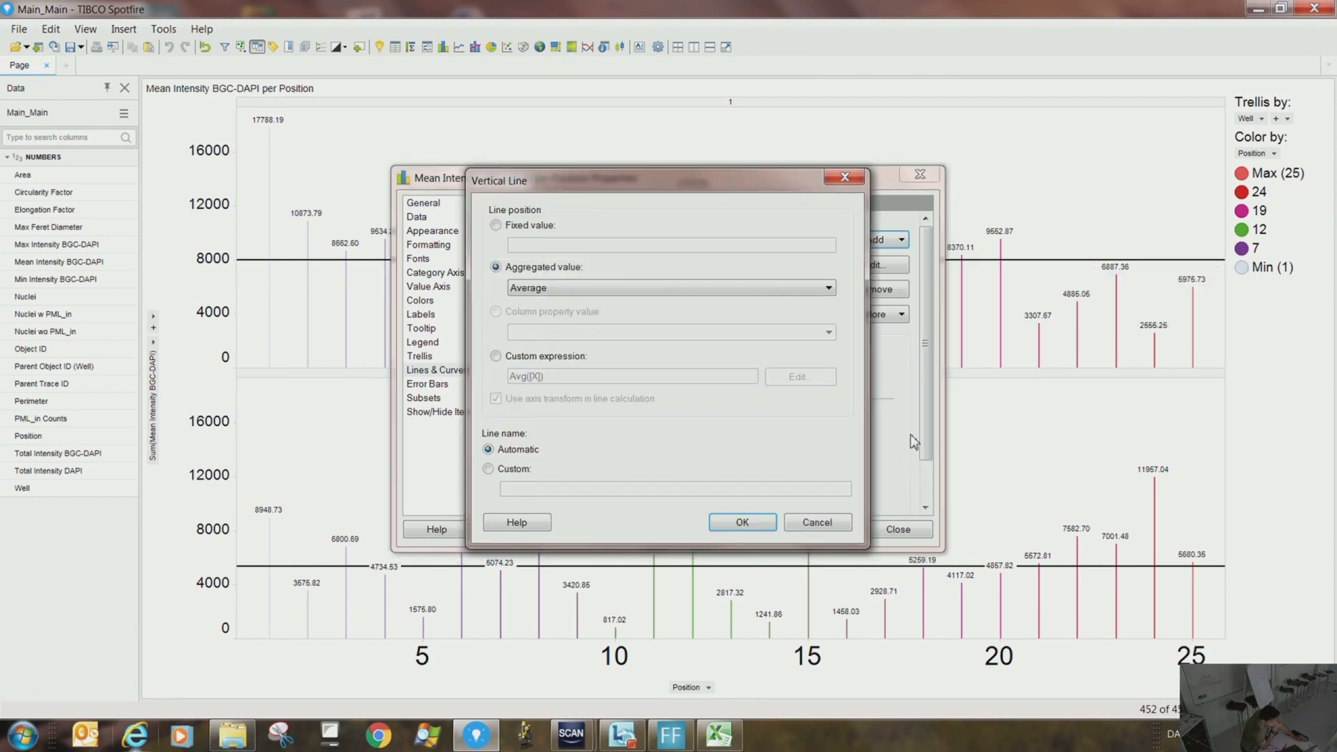
click(579, 292)
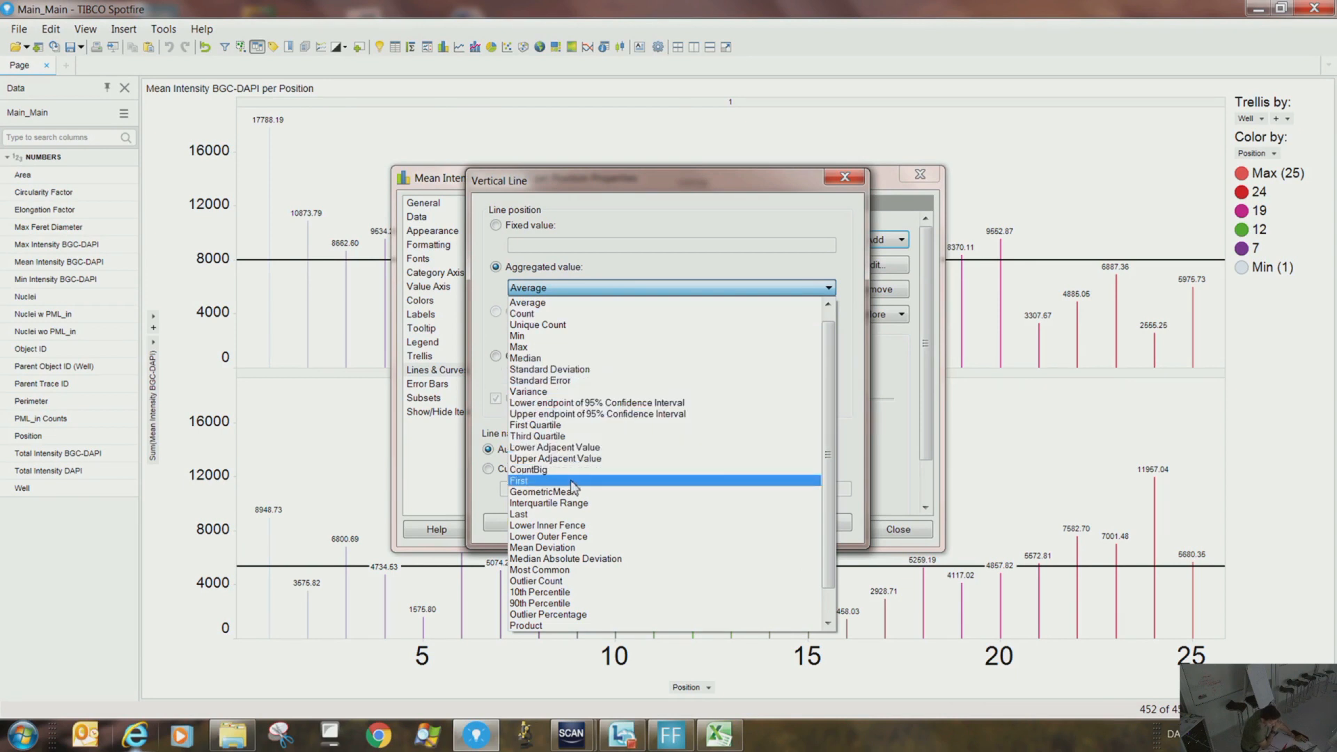
click(552, 359)
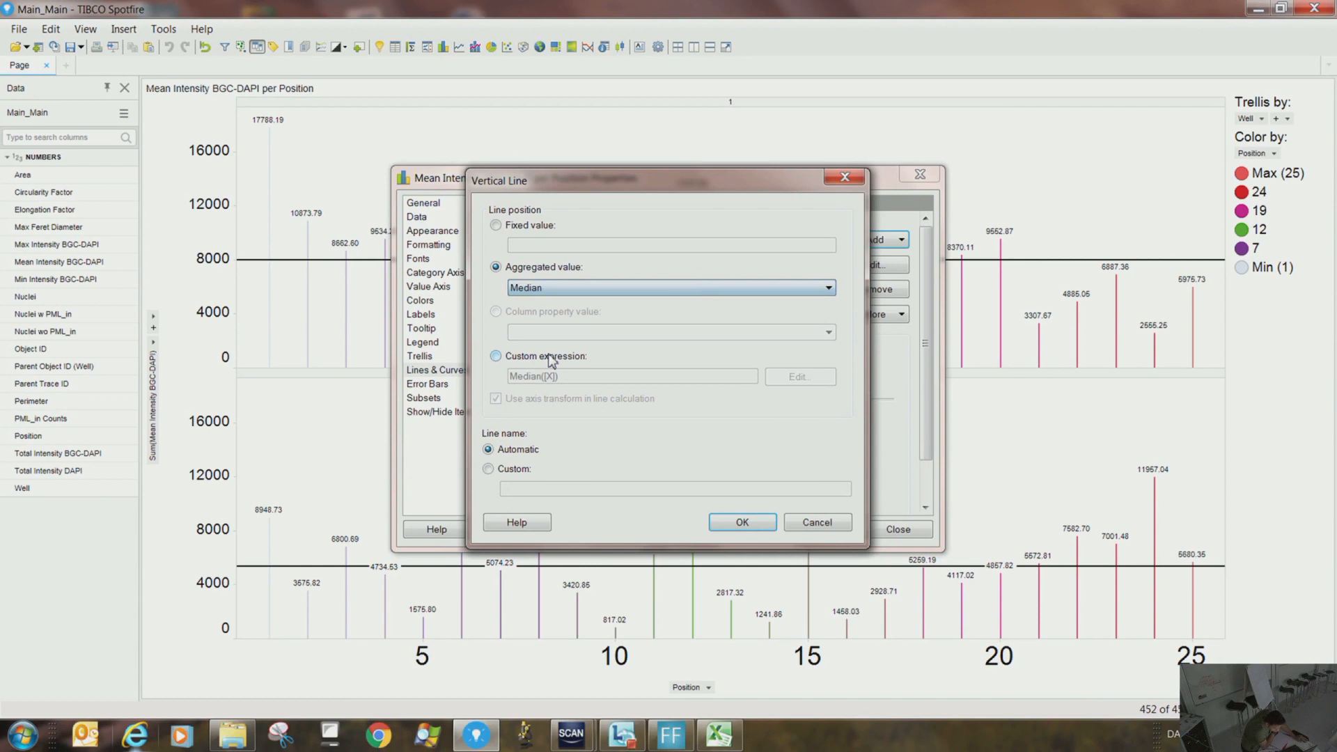
click(616, 288)
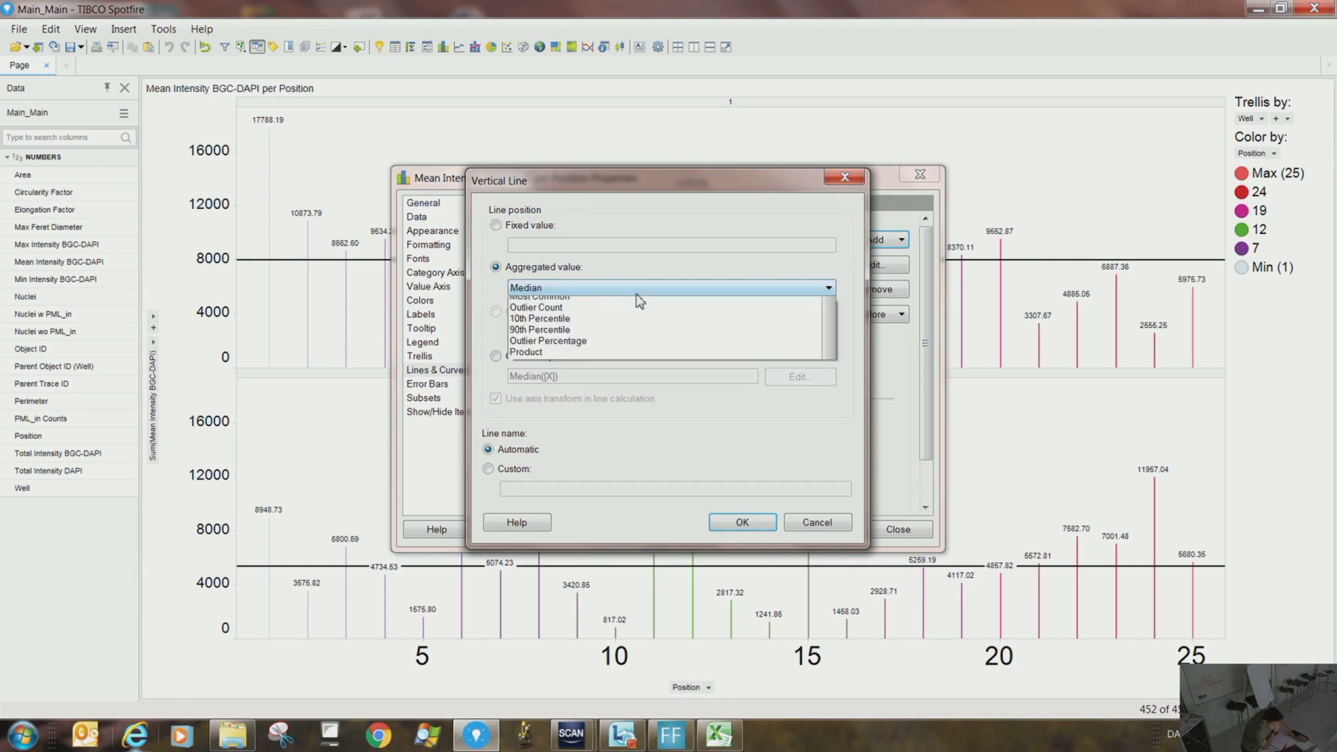
click(540, 308)
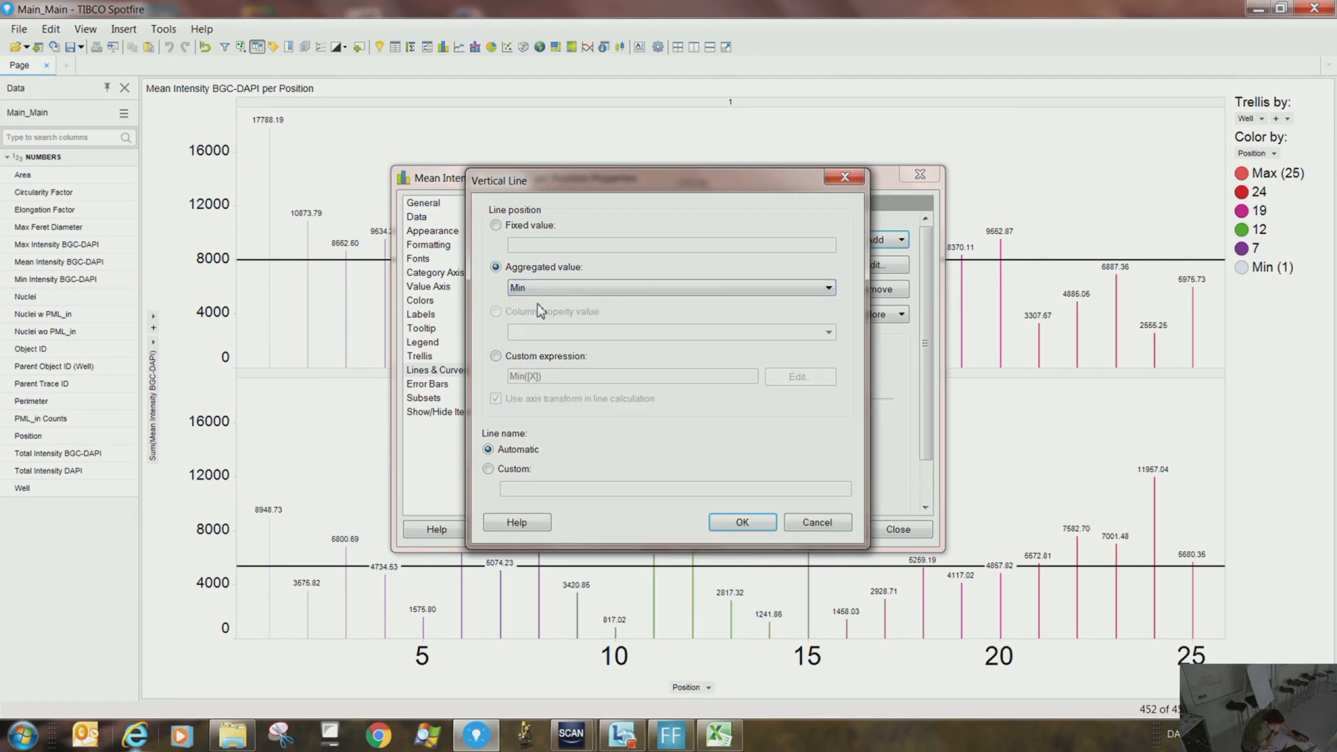
click(739, 521)
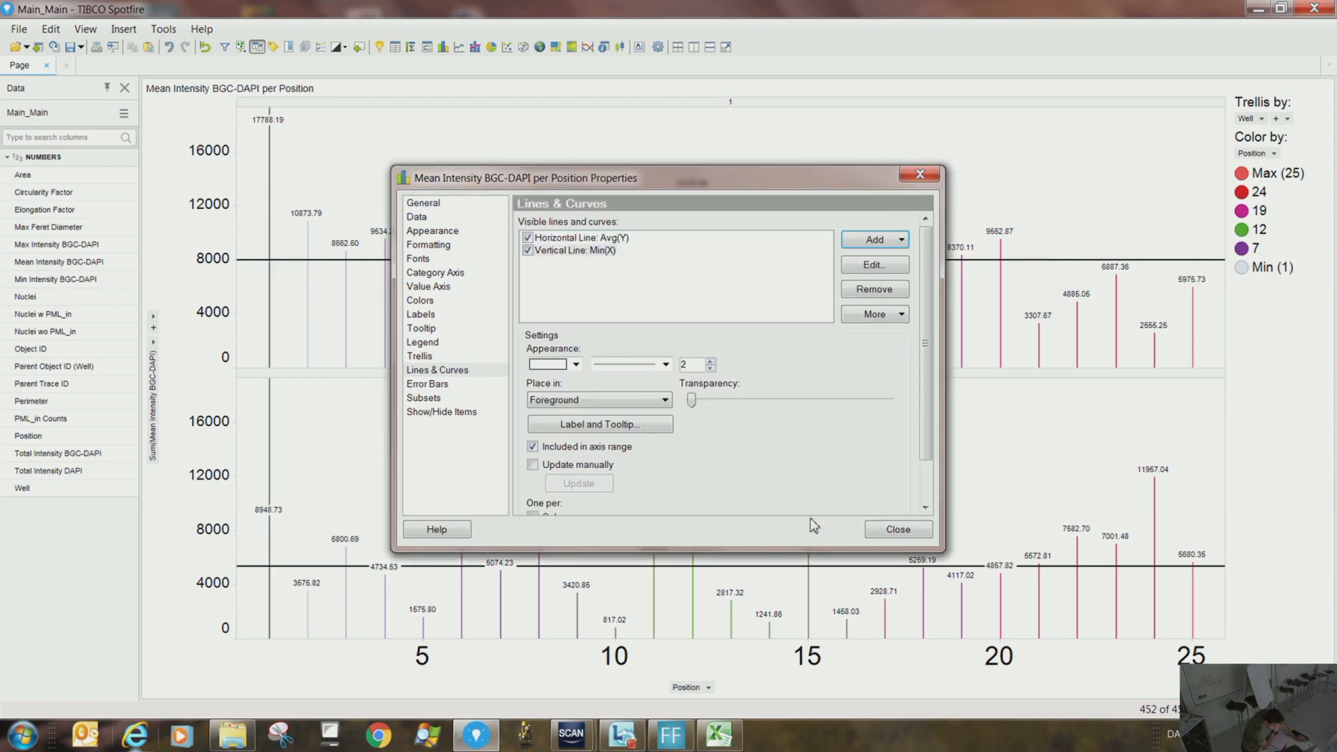
click(897, 530)
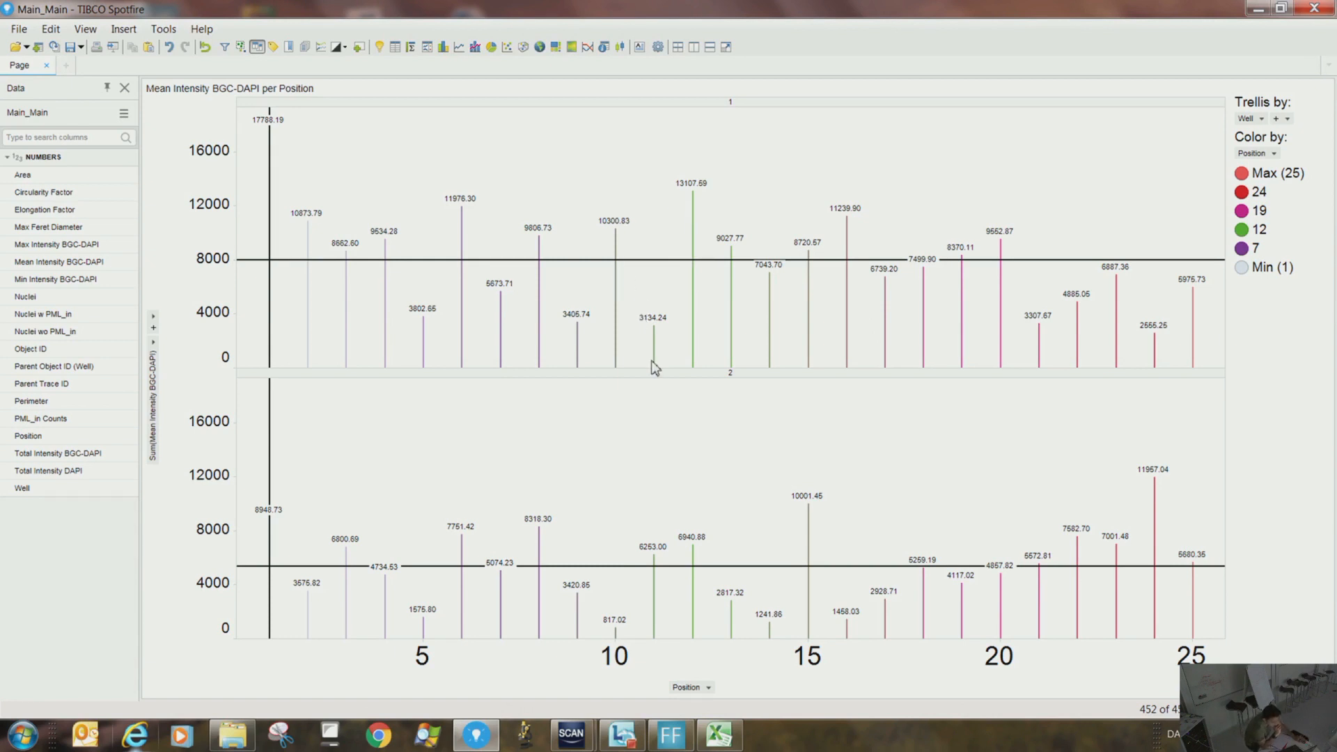
Check the Error Bars section of the bar chart's properties and close the dialog
right_click(489, 124)
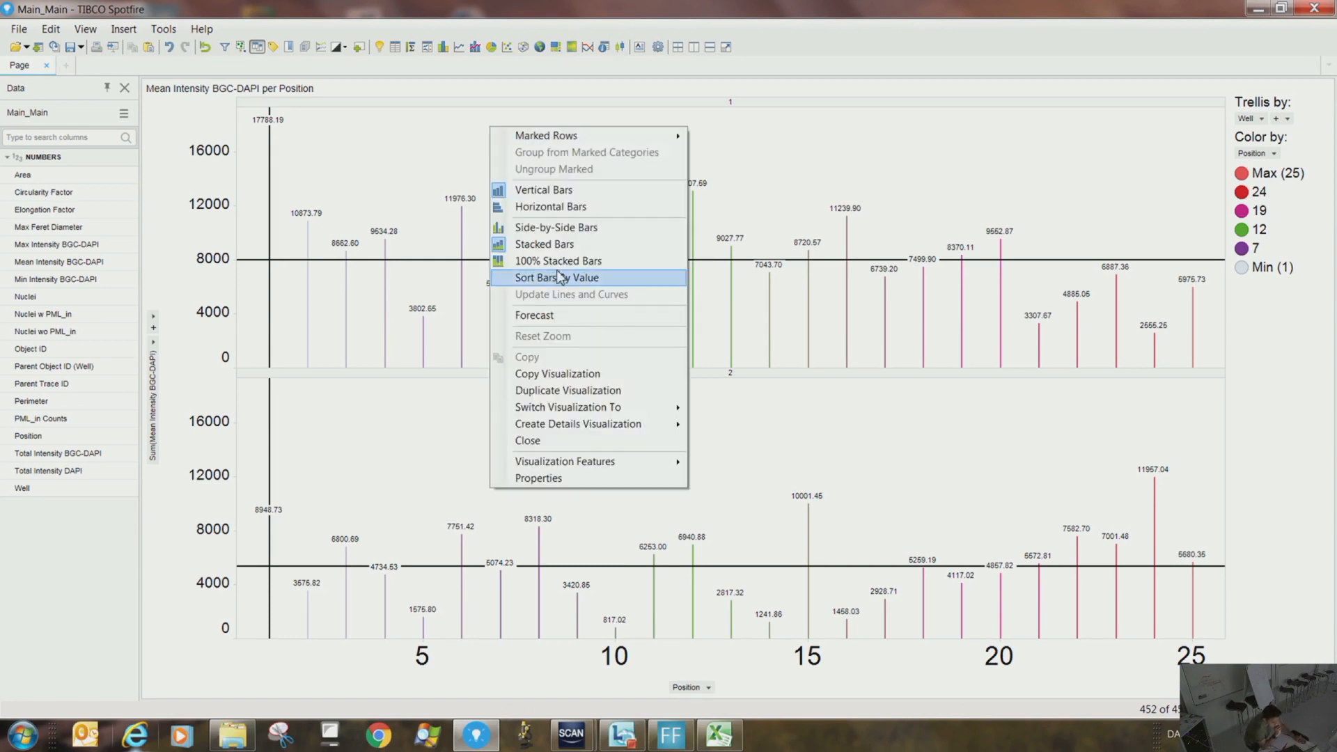
click(567, 482)
click(443, 383)
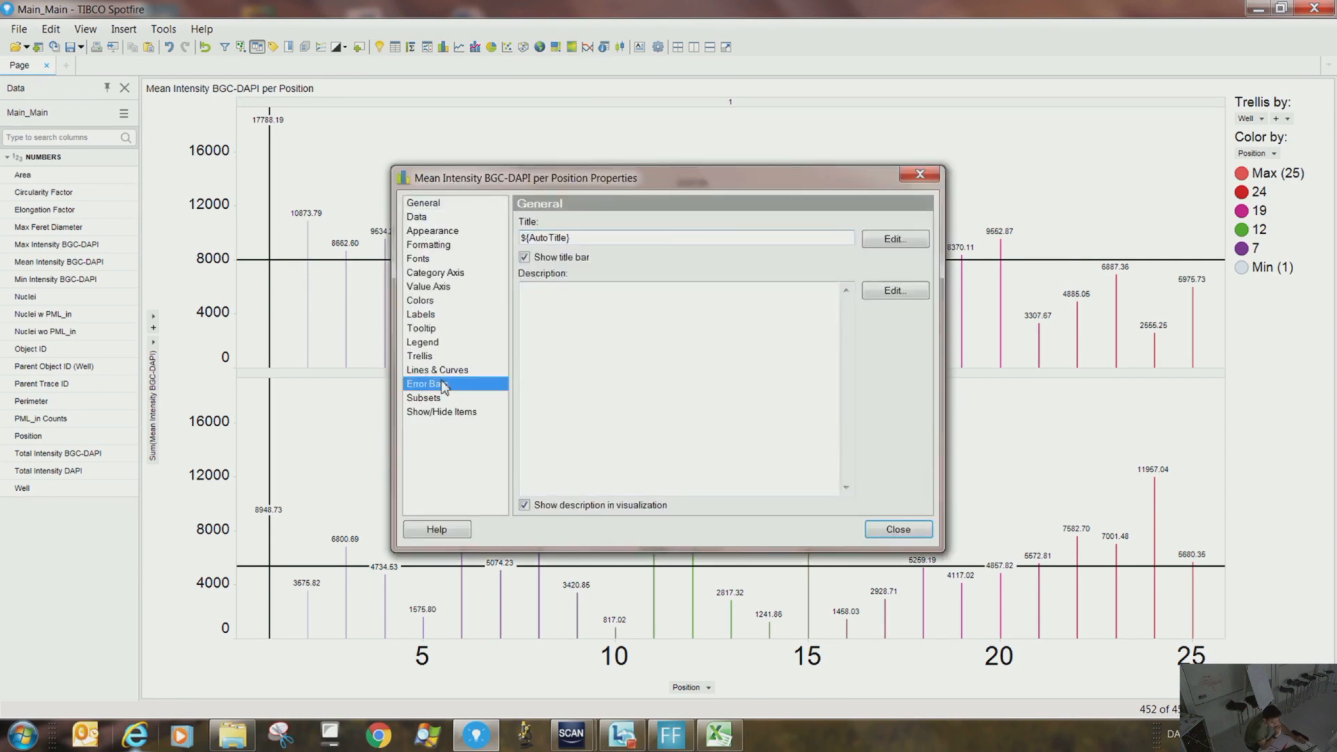
click(899, 530)
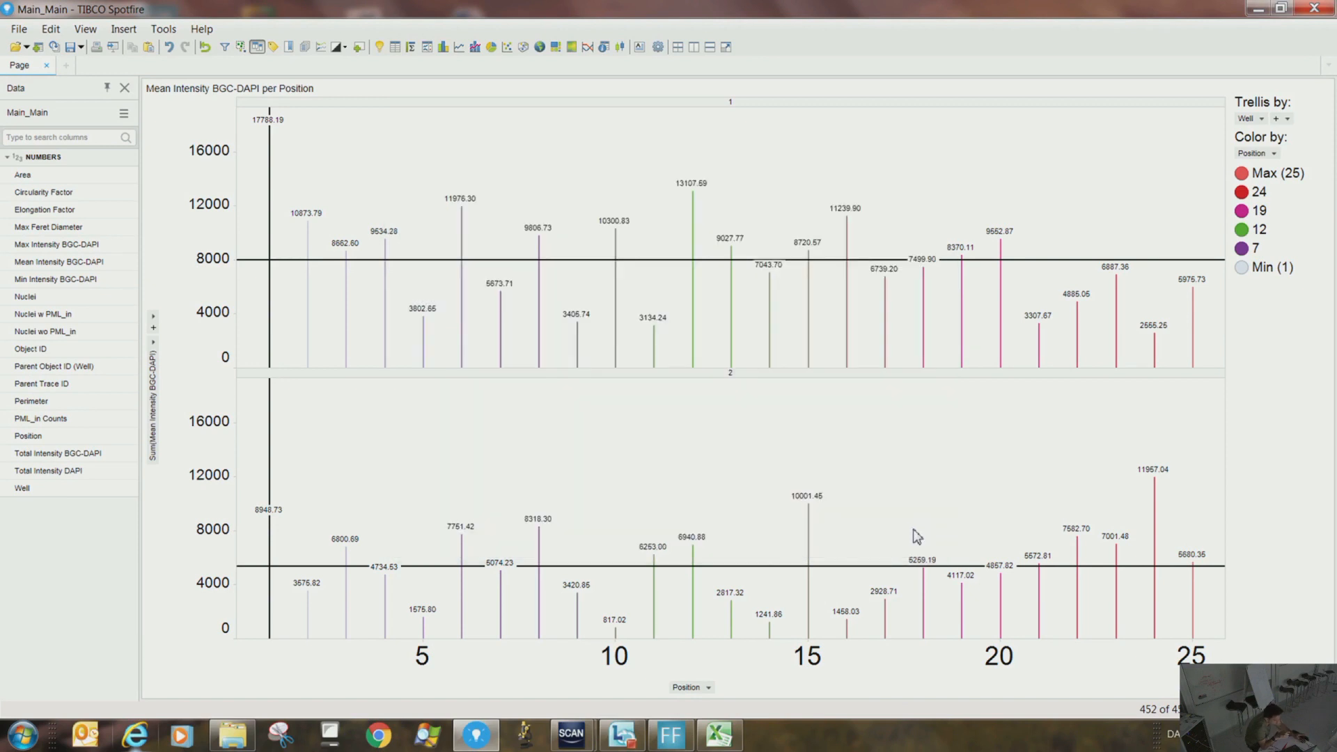
Create a new page with a bar chart and set its category axis to Well
click(67, 66)
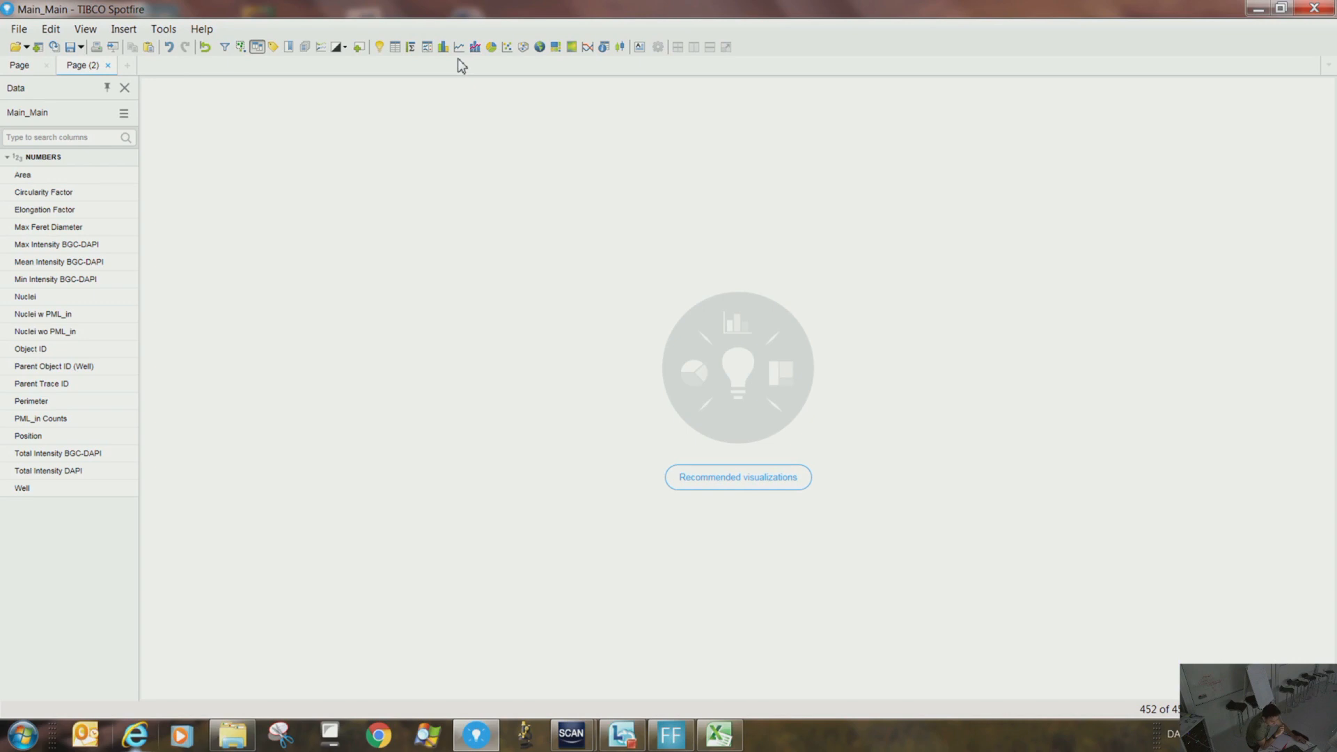
click(443, 47)
mouse_move(720, 735)
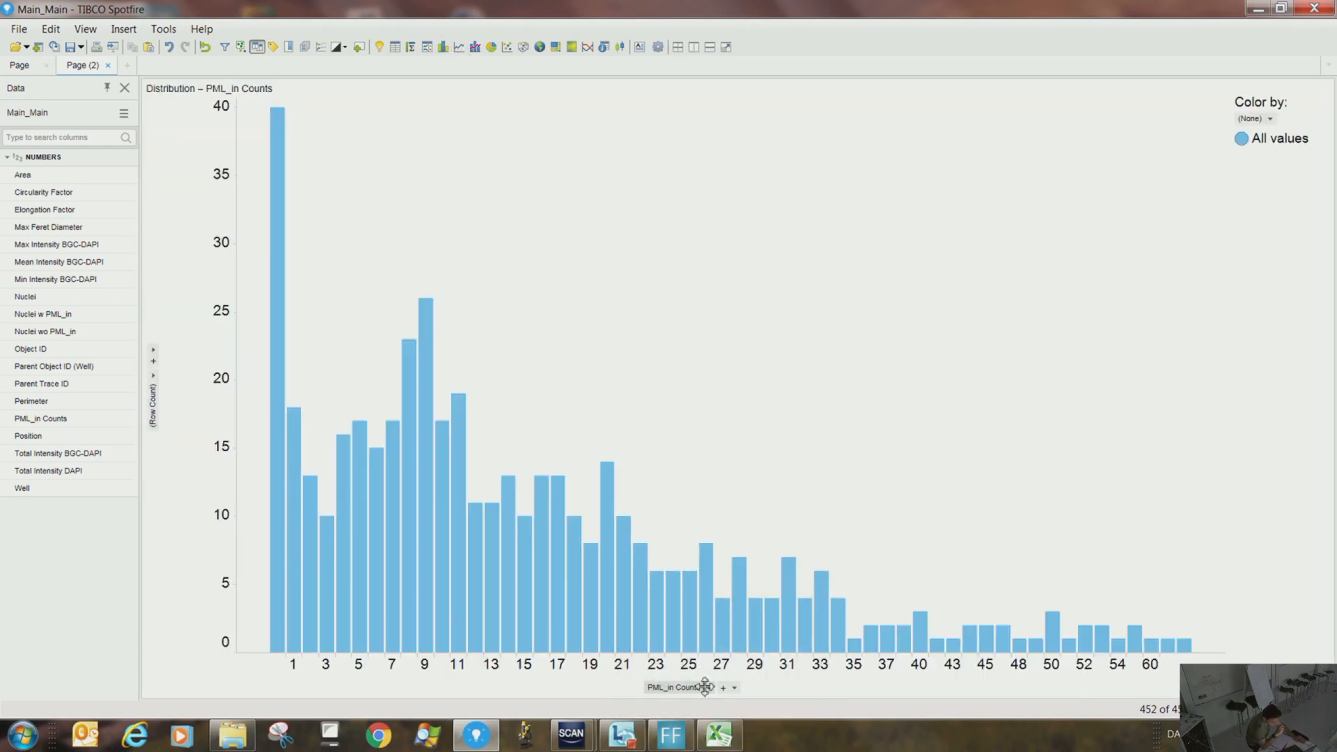
click(708, 688)
click(669, 600)
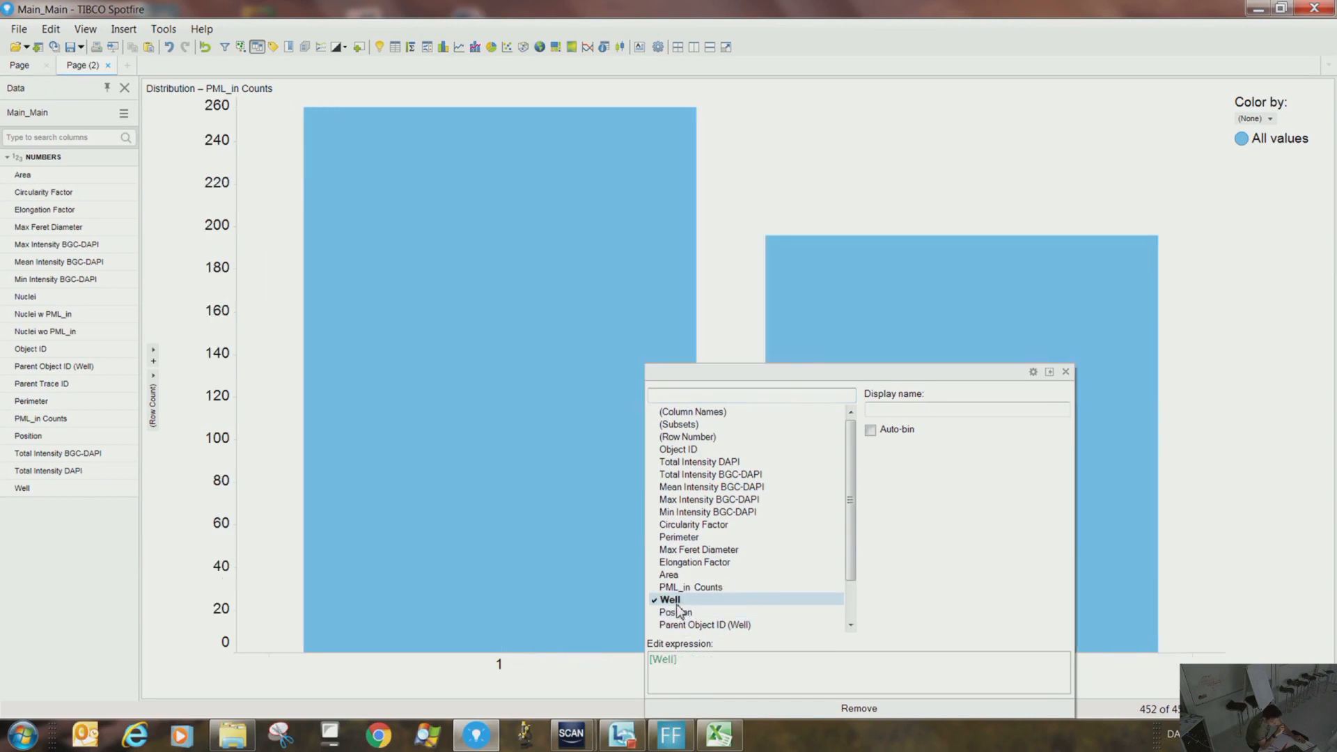
Set the new bar chart's value axis to Total Intensity DAPI
right_click(724, 277)
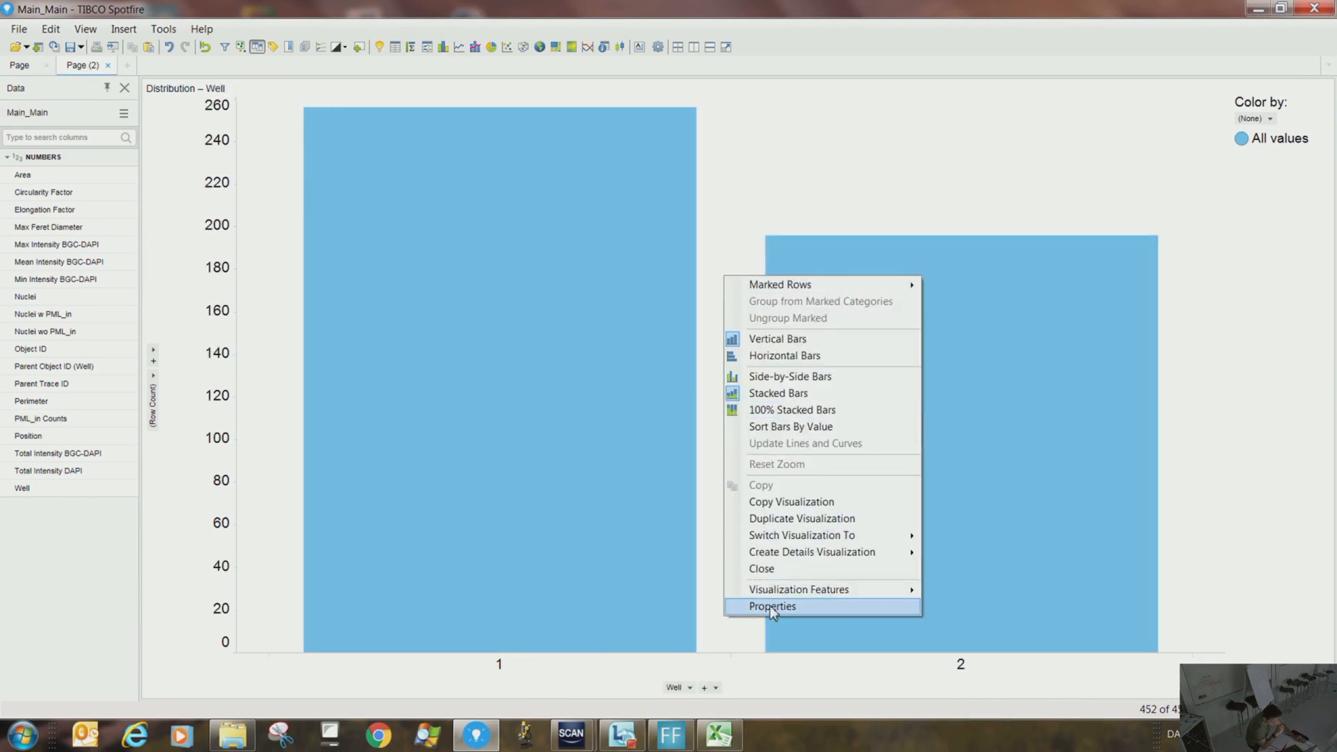
click(153, 382)
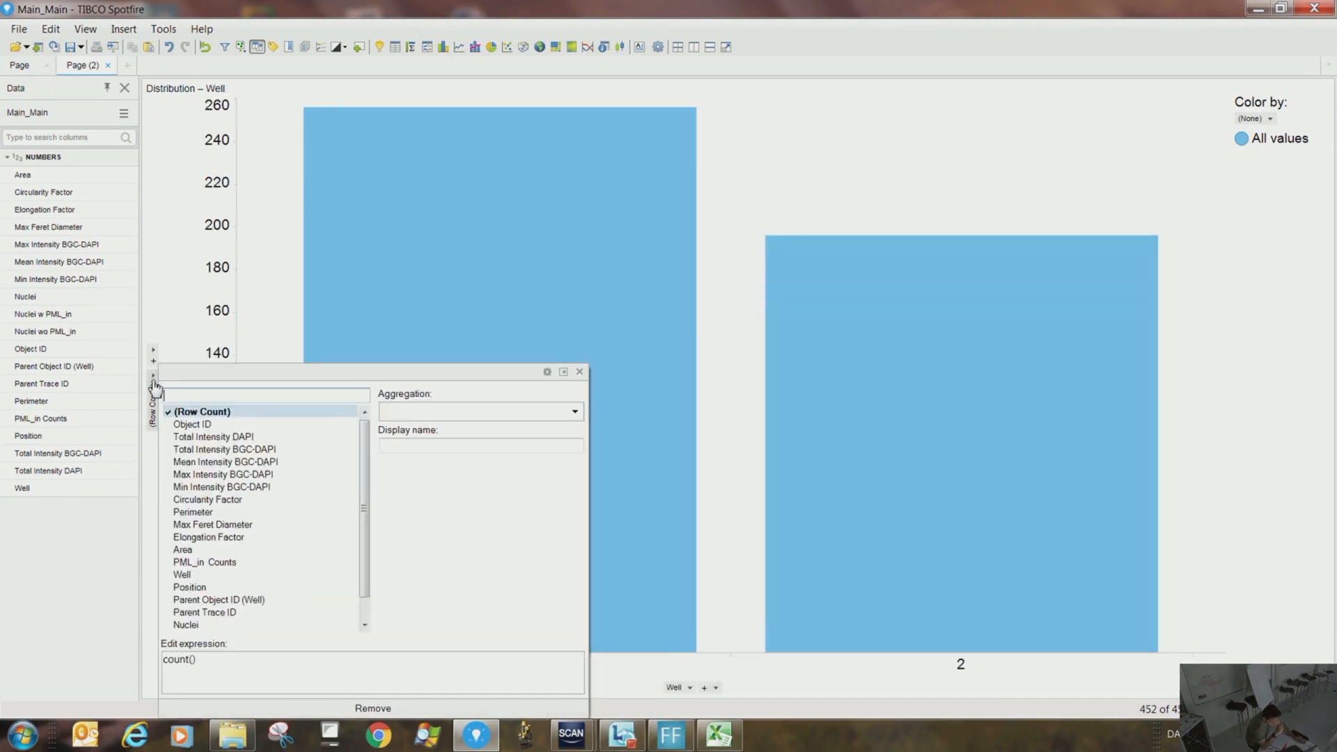
click(217, 437)
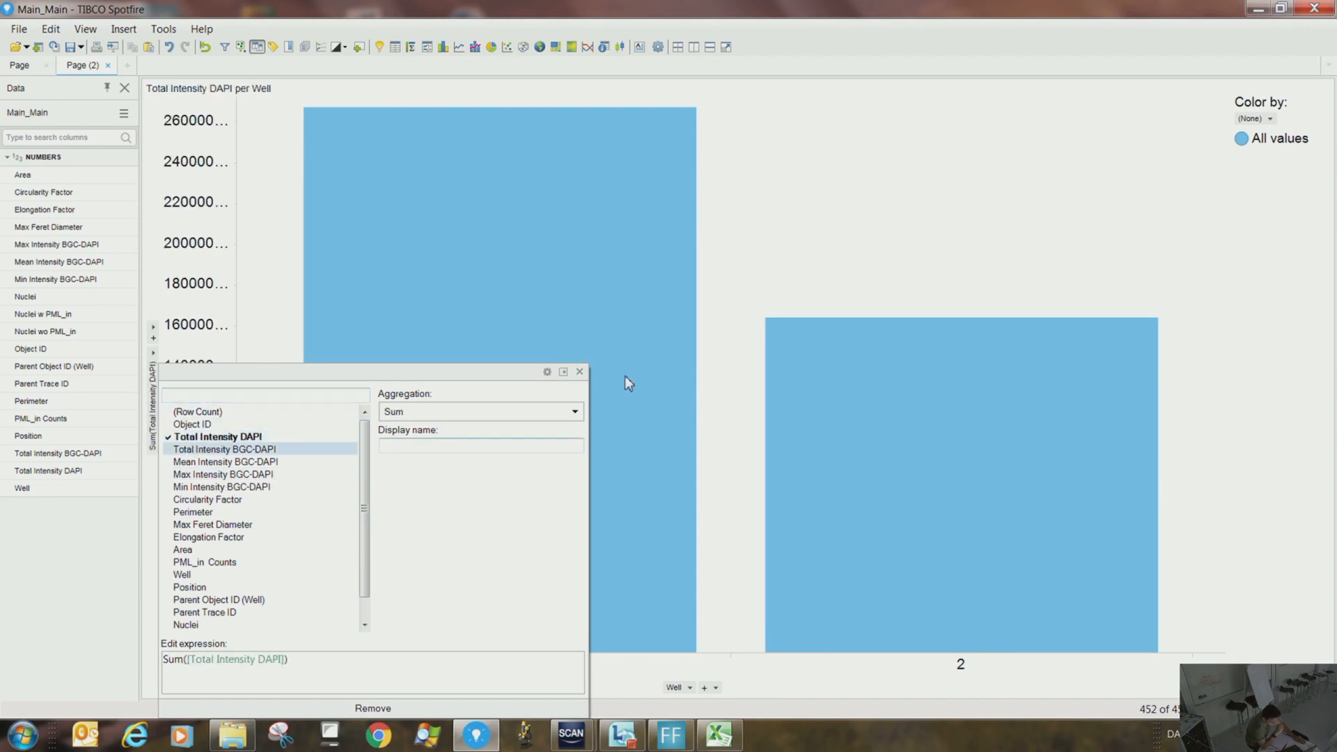
Enable the vertical error bars on the Total Intensity DAPI chart and set their upper error to StdErr of Total Intensity DAPI
right_click(727, 269)
click(769, 599)
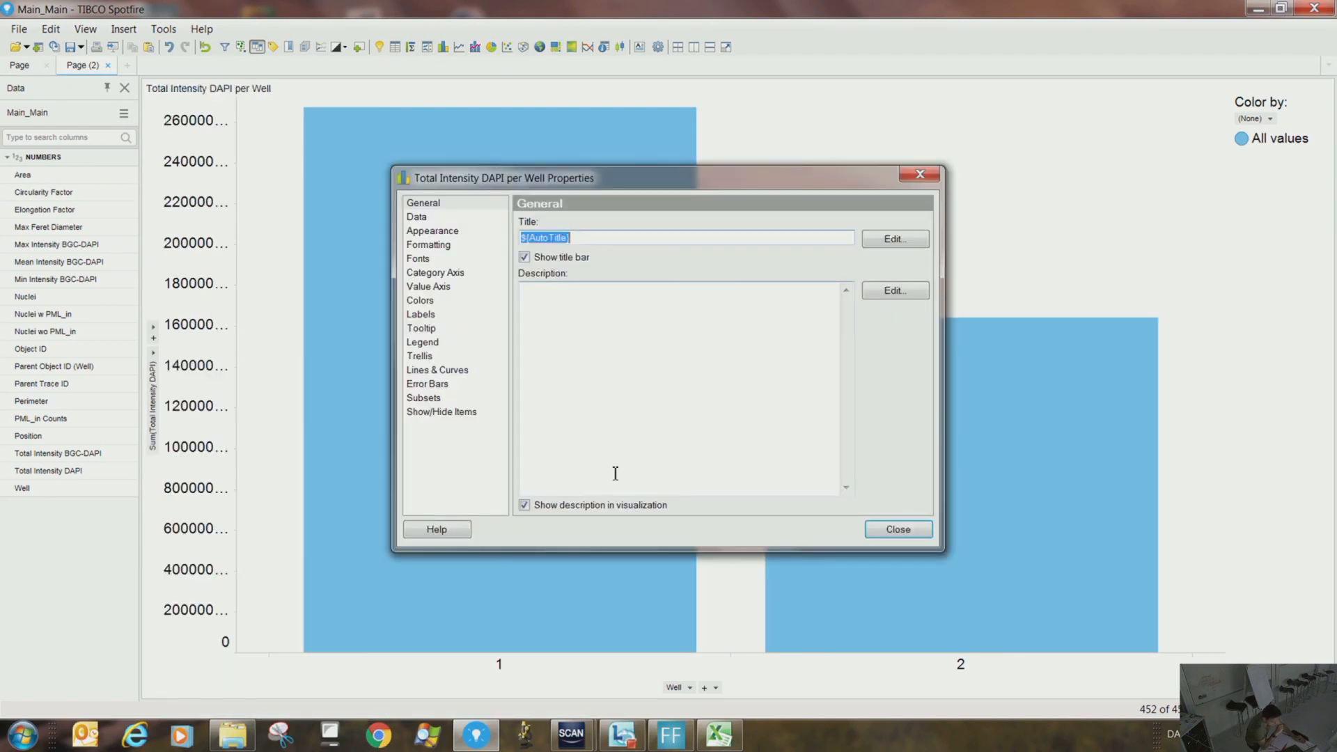
click(427, 384)
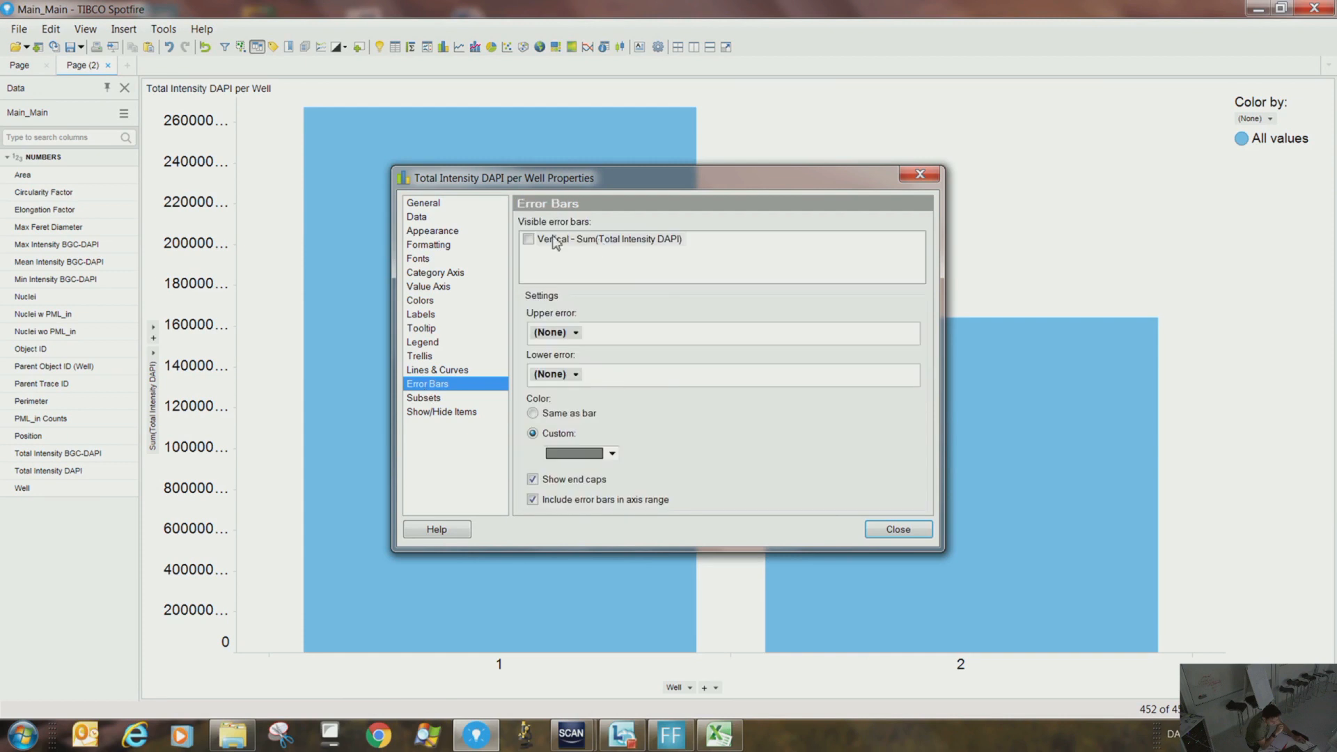
click(527, 241)
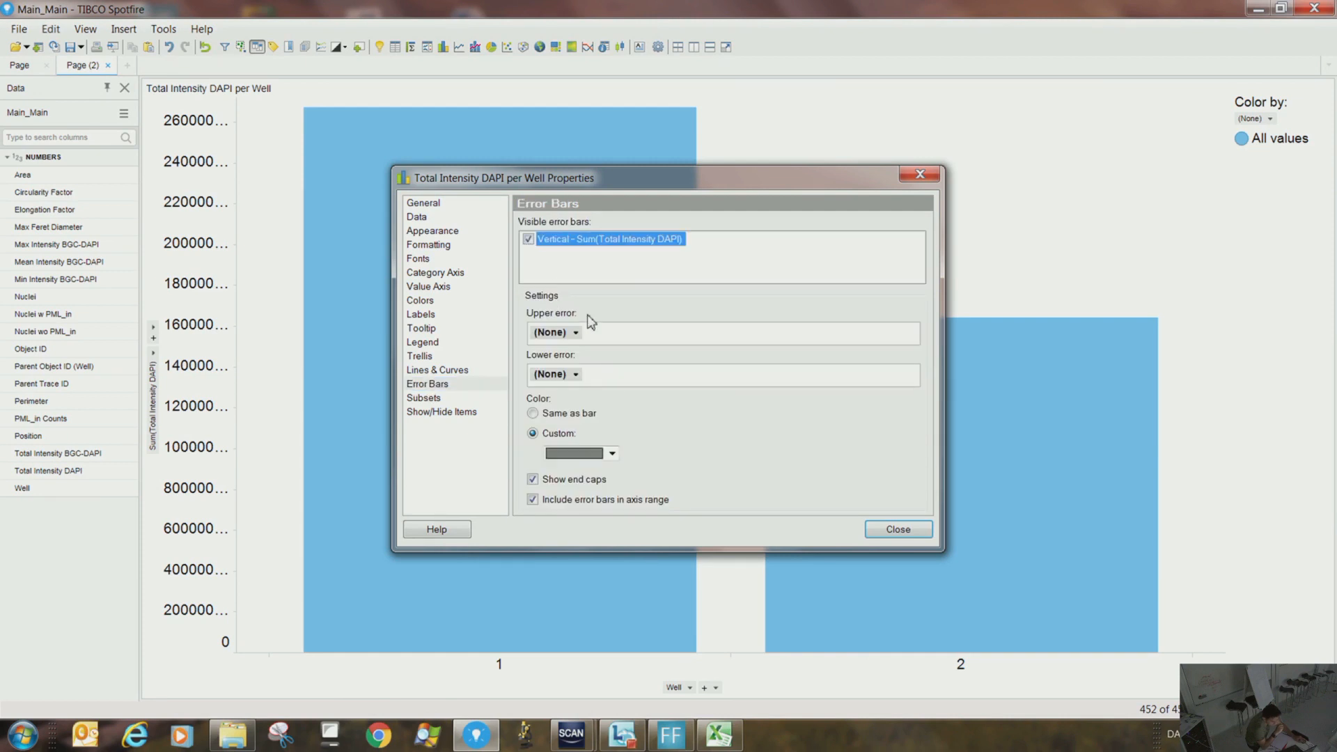
click(575, 333)
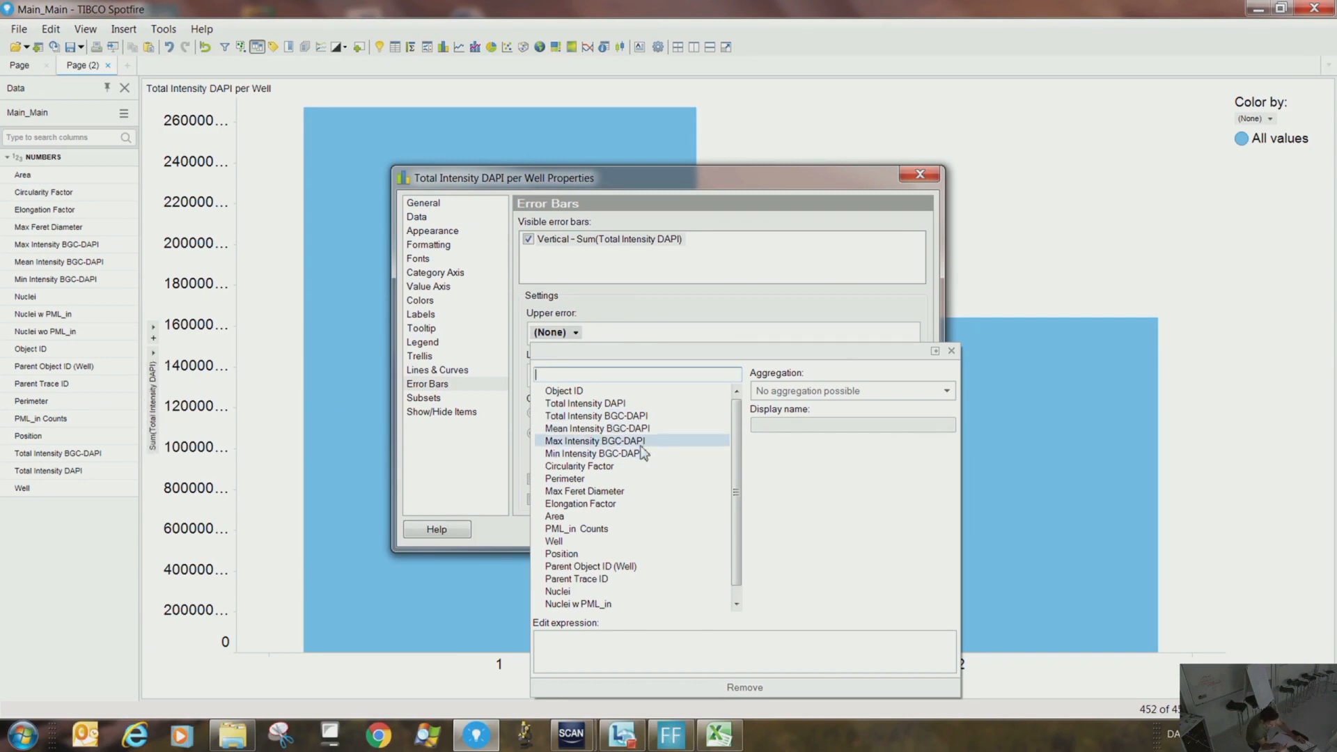
click(566, 406)
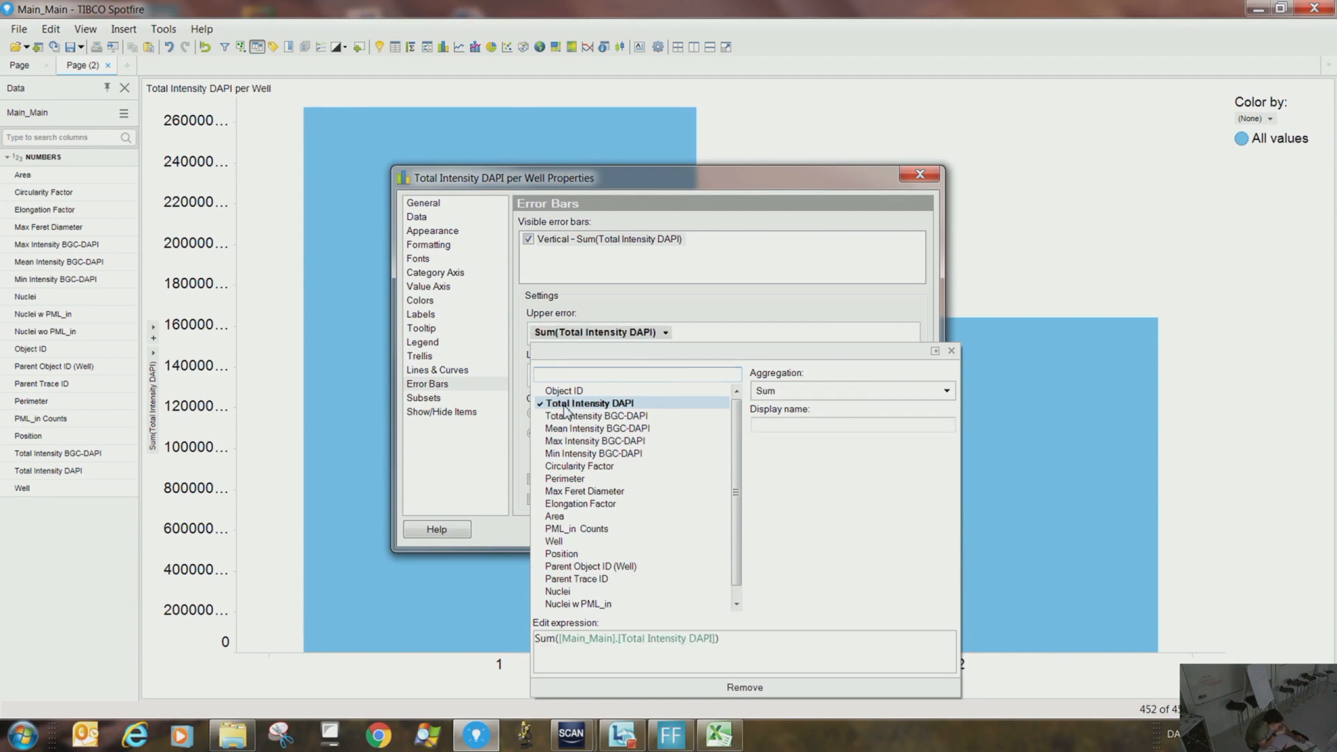
click(845, 390)
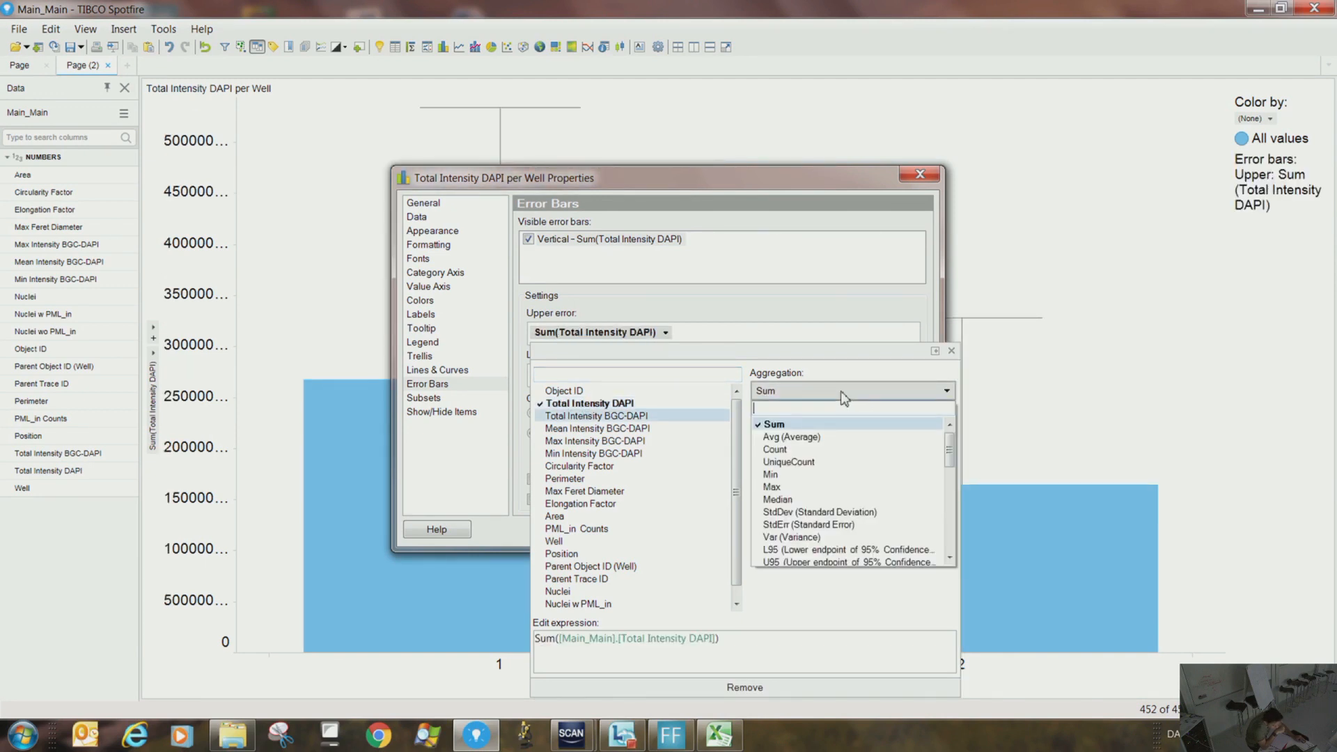
click(833, 528)
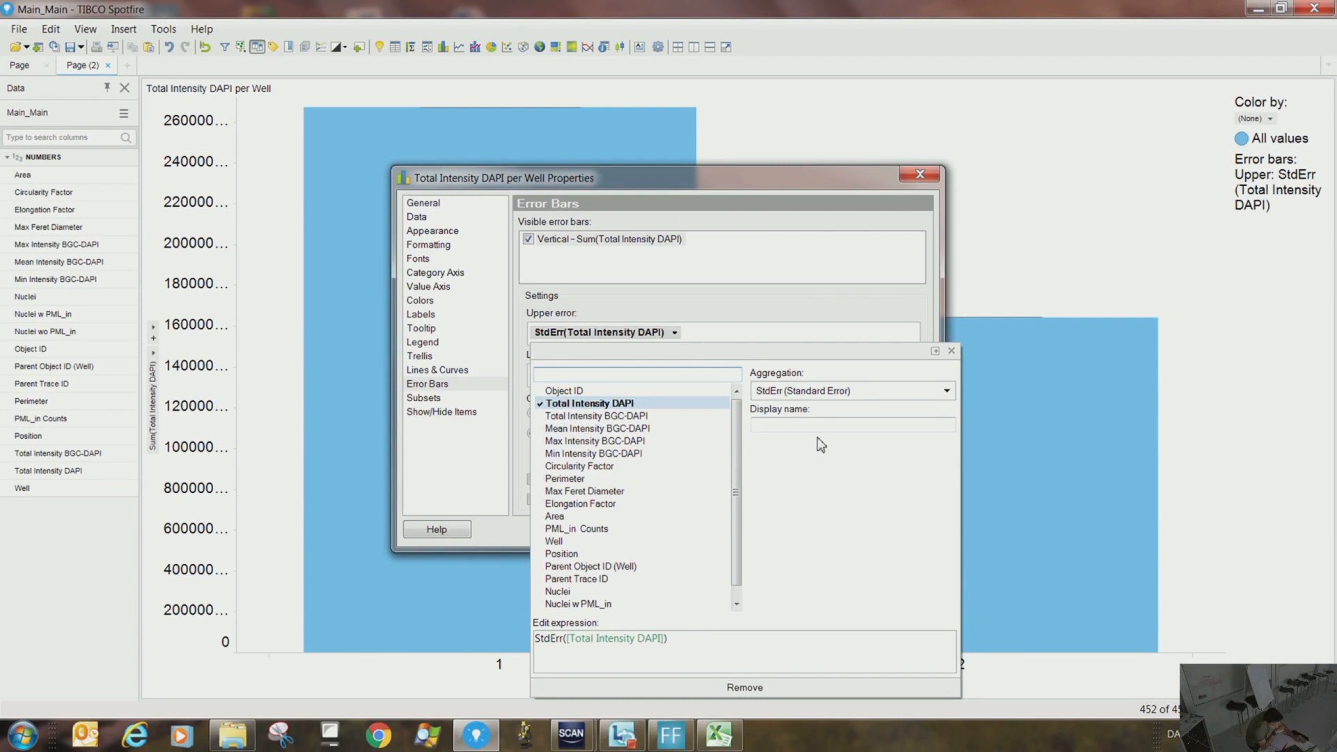
click(794, 301)
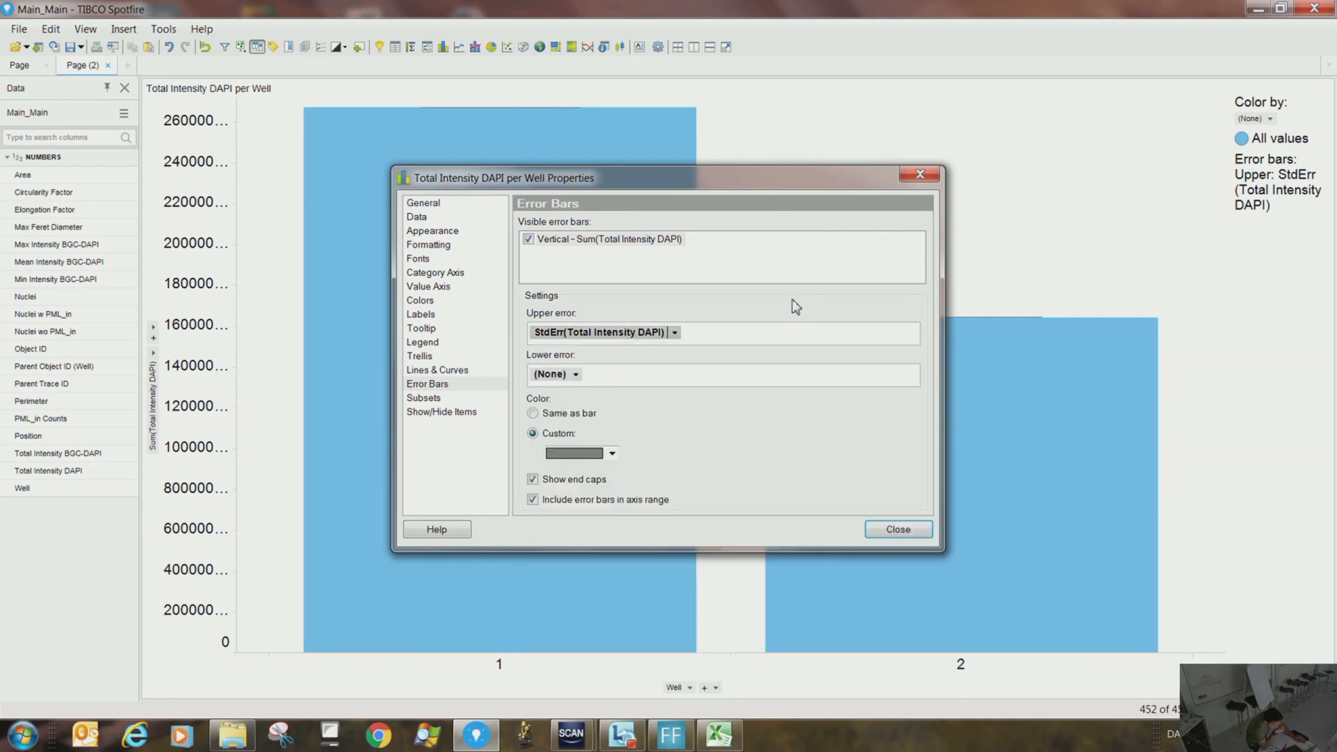
Set the lower error of the error bars to StdErr of Total Intensity DAPI and close the properties
click(575, 376)
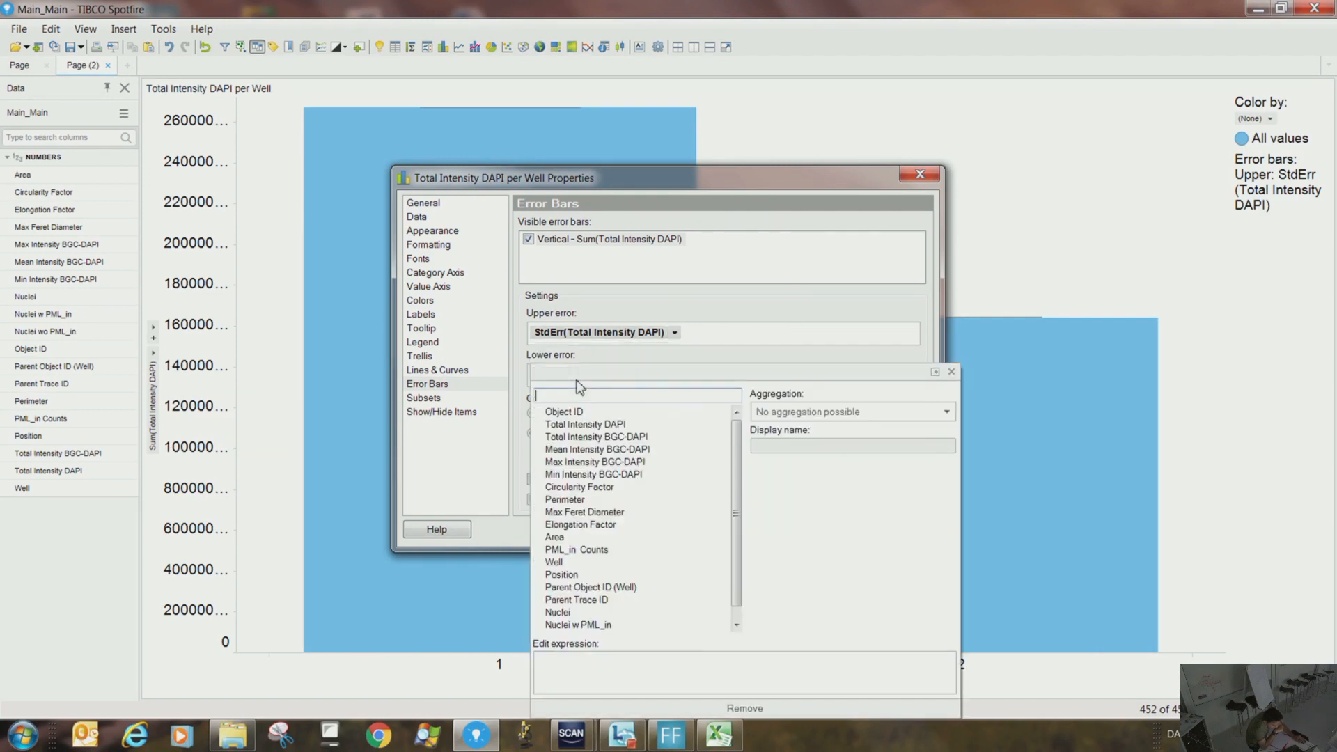
click(589, 424)
click(839, 410)
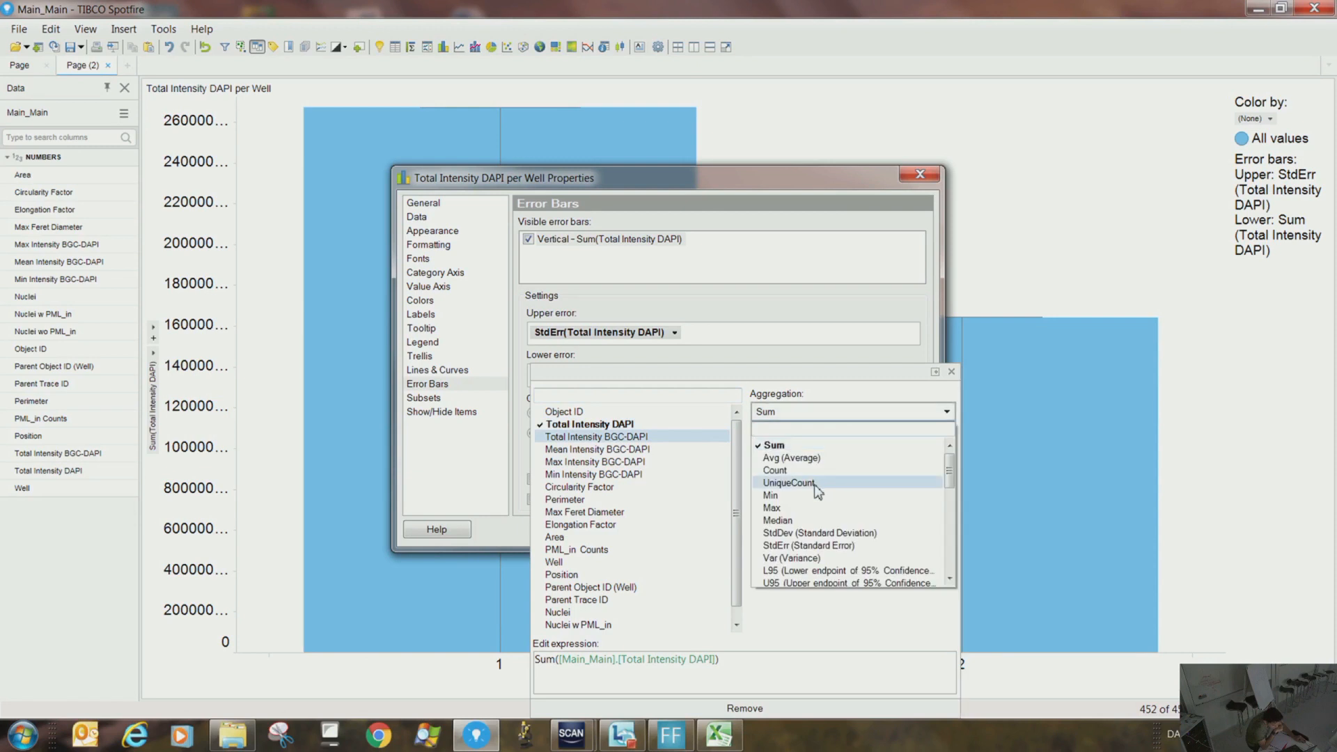
click(815, 546)
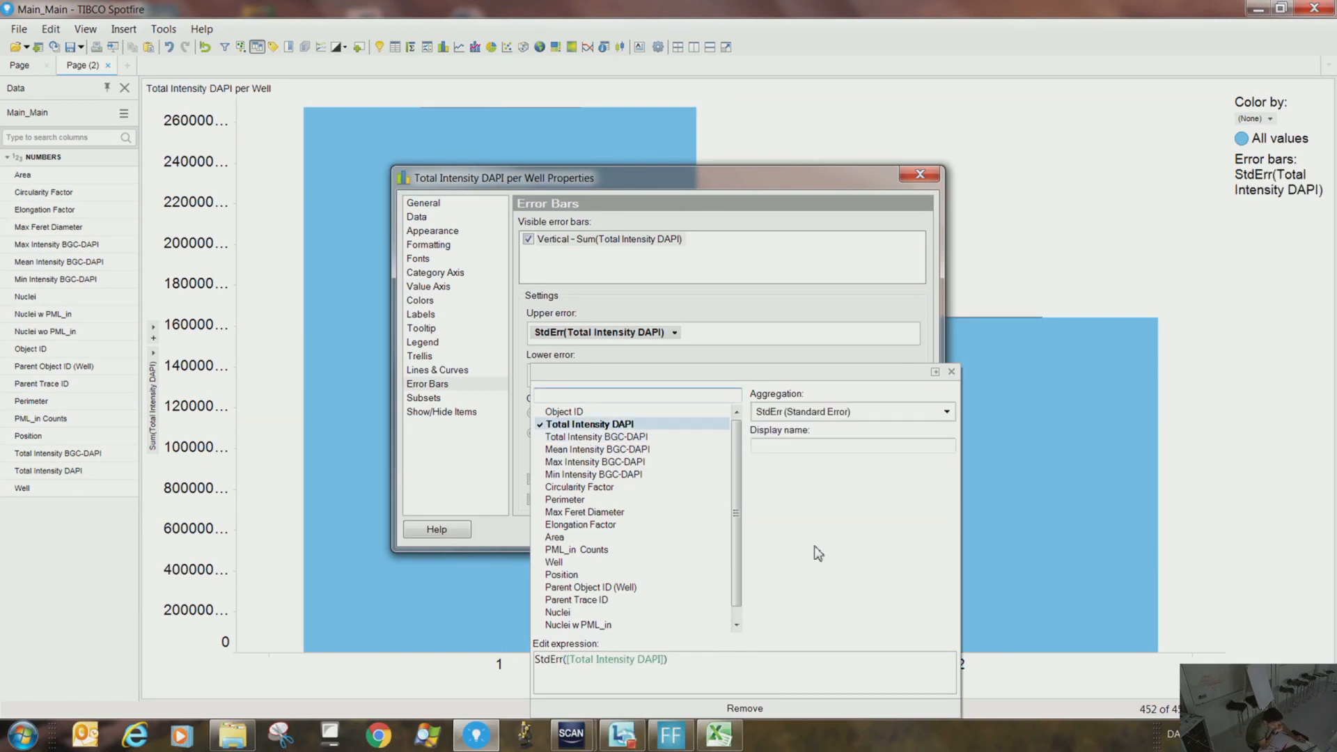
click(832, 332)
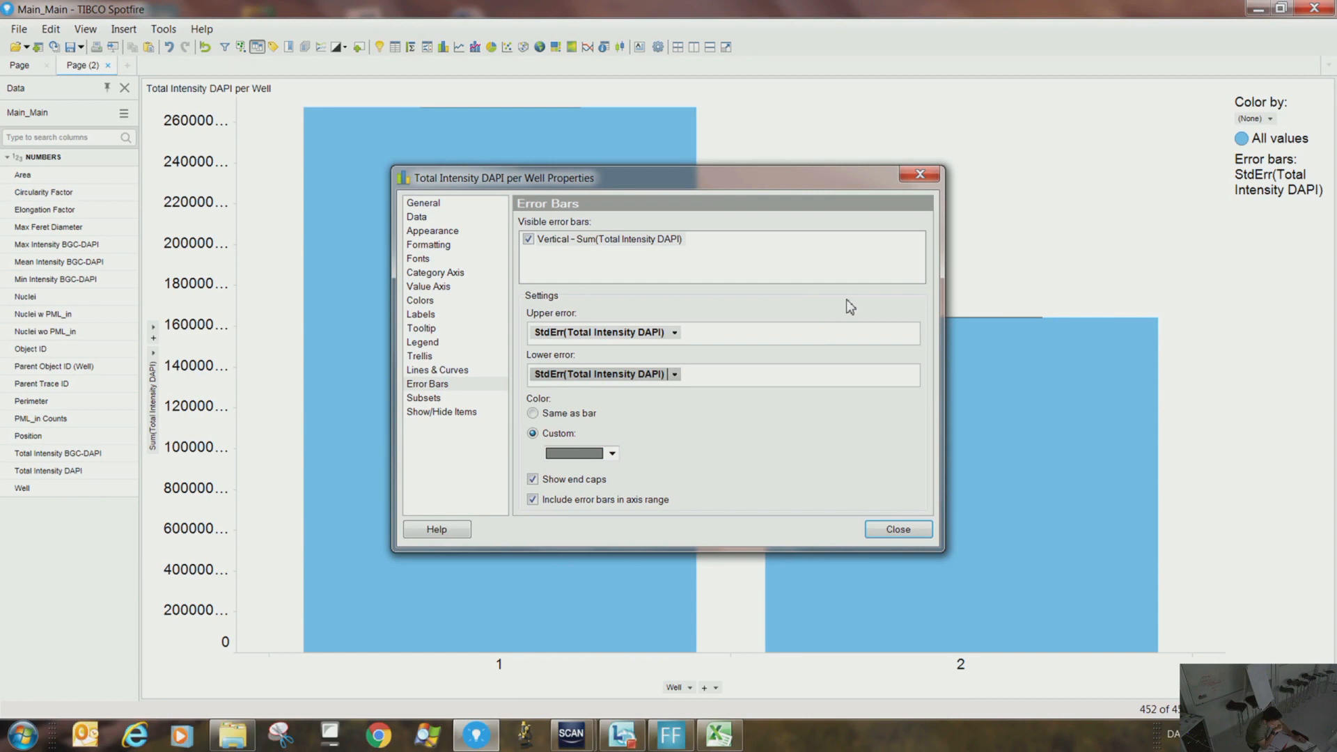
click(899, 528)
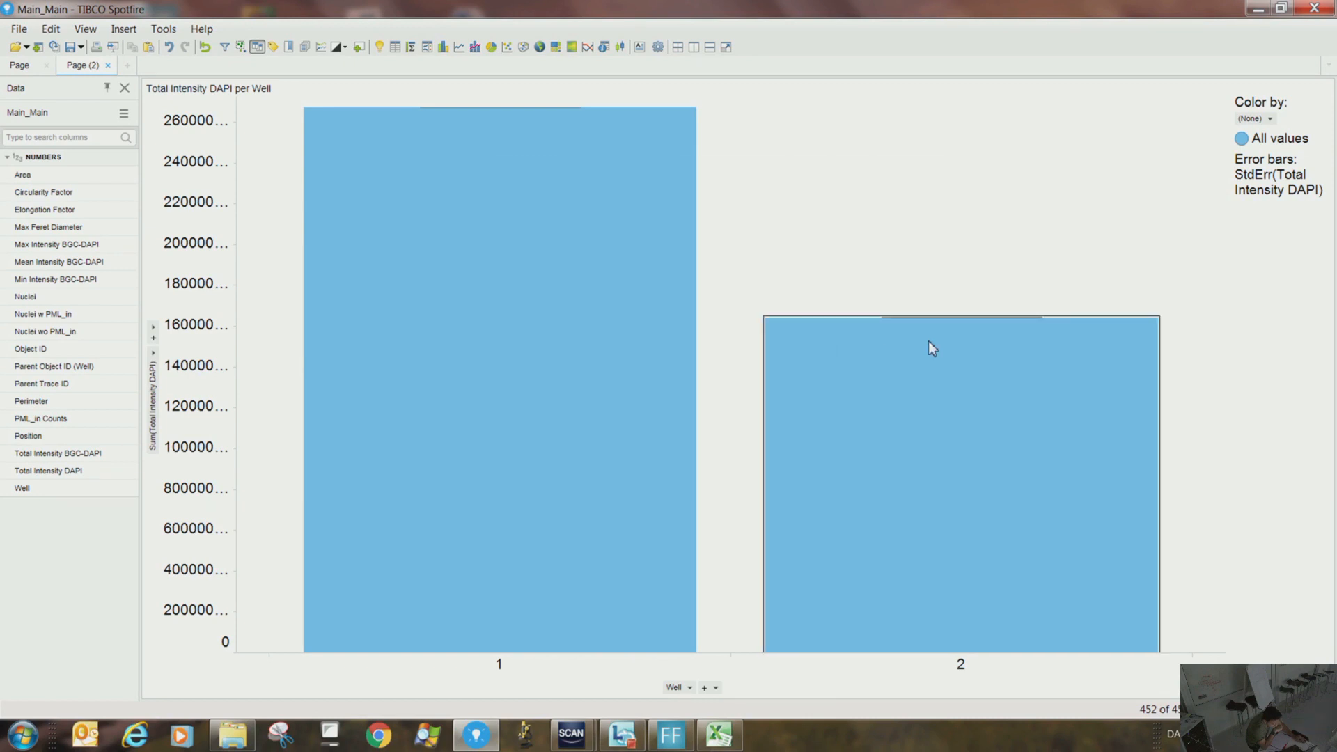
Show the horizontal Avg(Y) line on the Total Intensity DAPI bar chart and close the properties
mouse_move(996, 326)
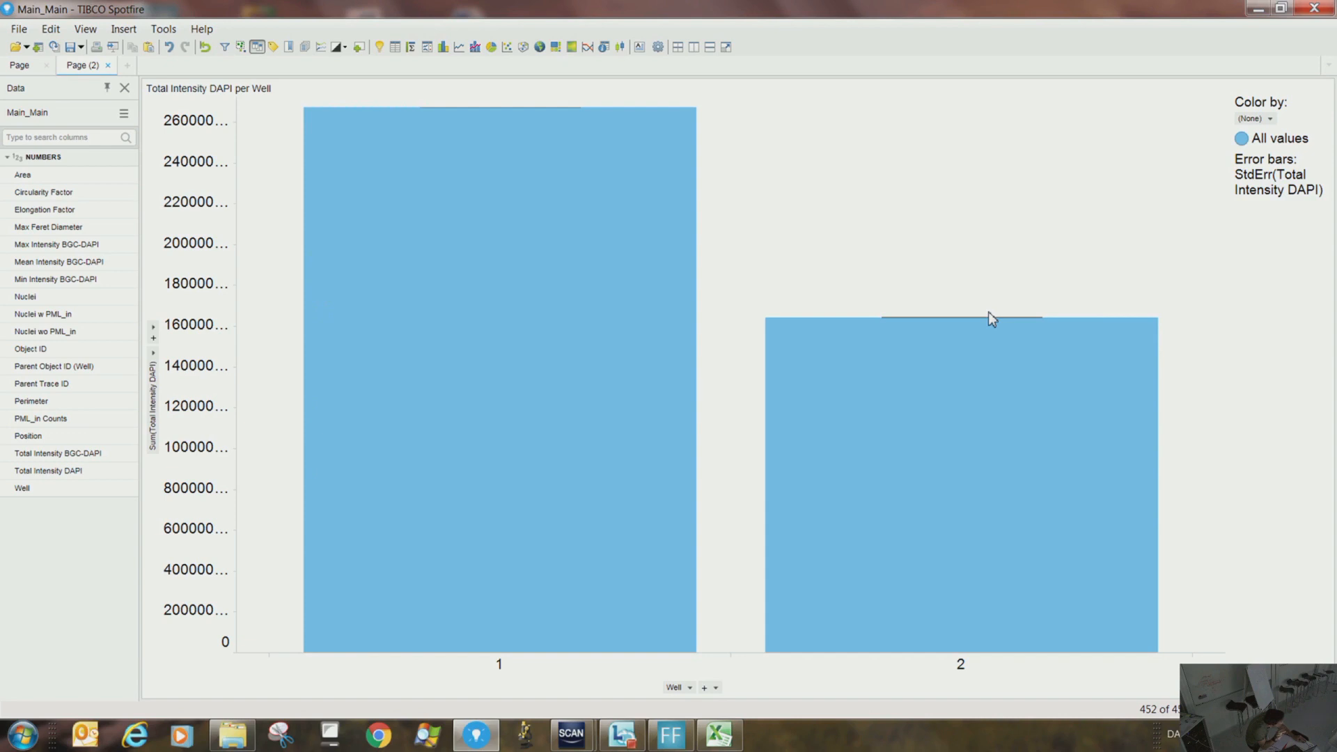
right_click(883, 267)
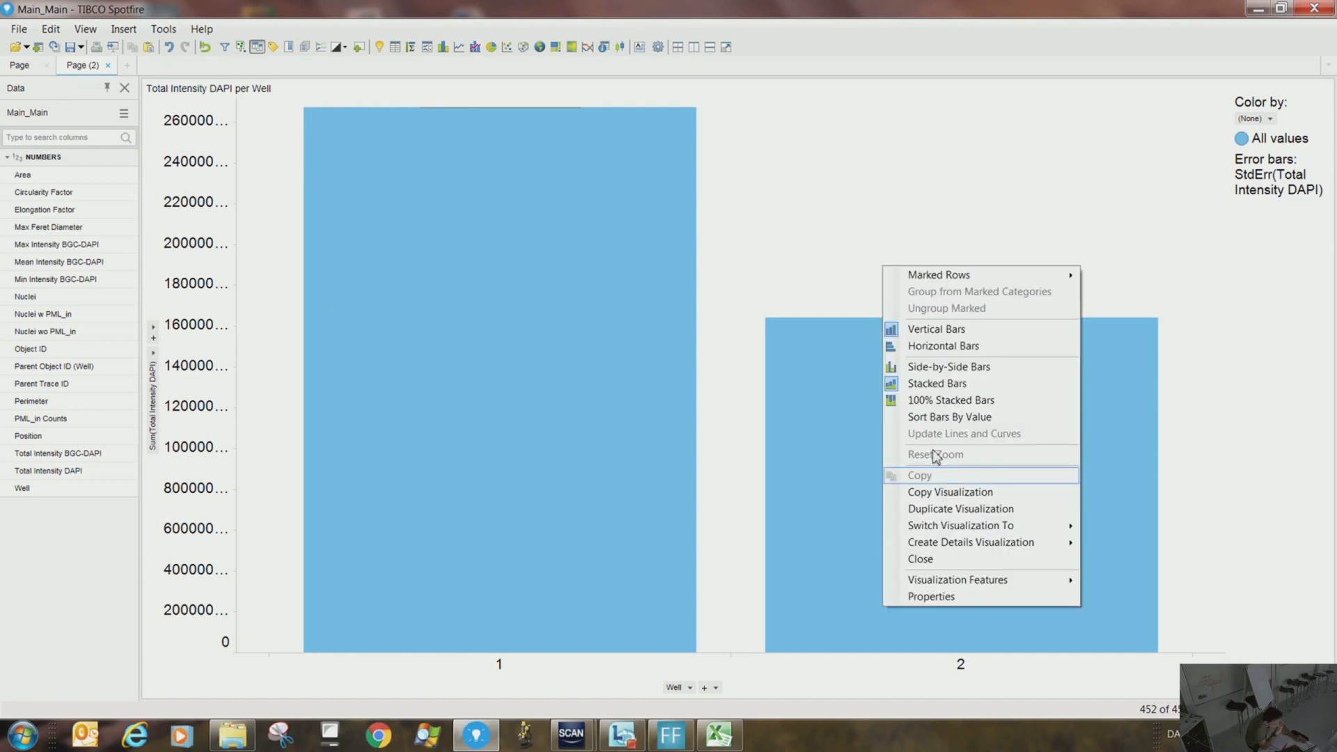
click(953, 598)
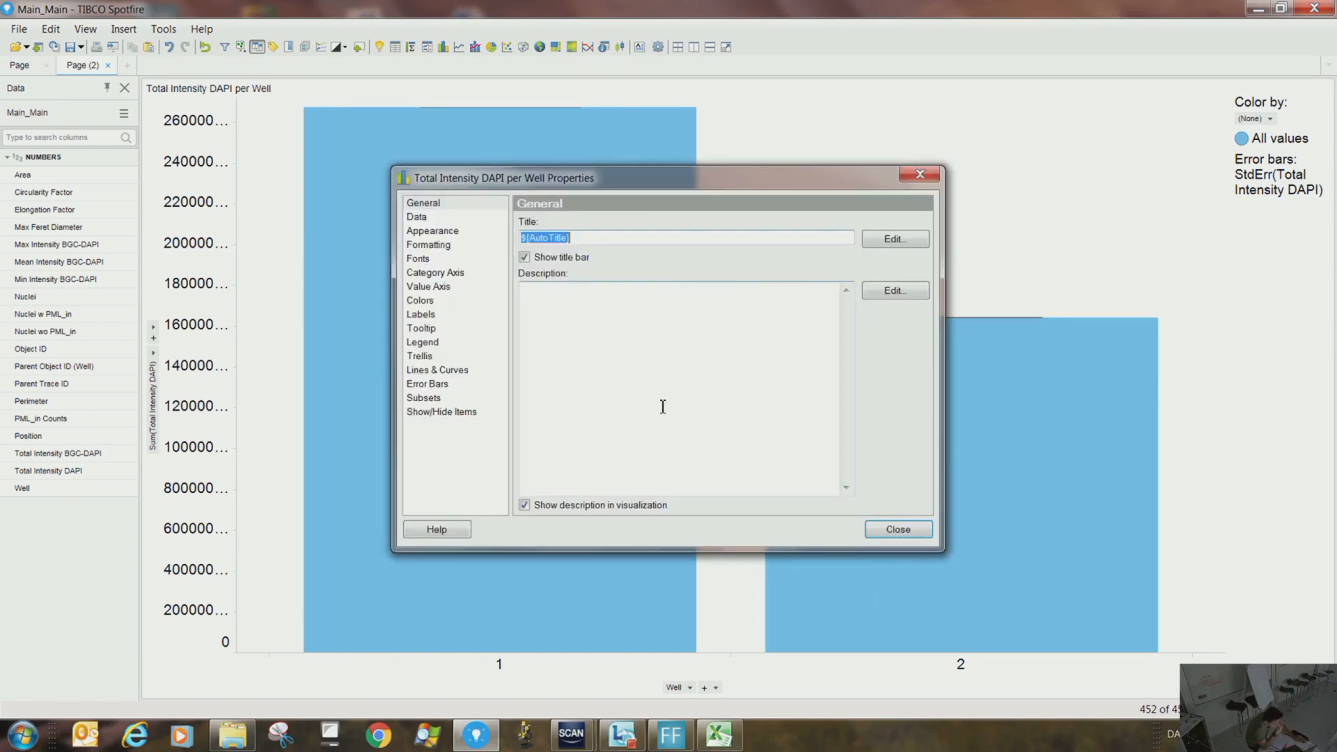
click(430, 372)
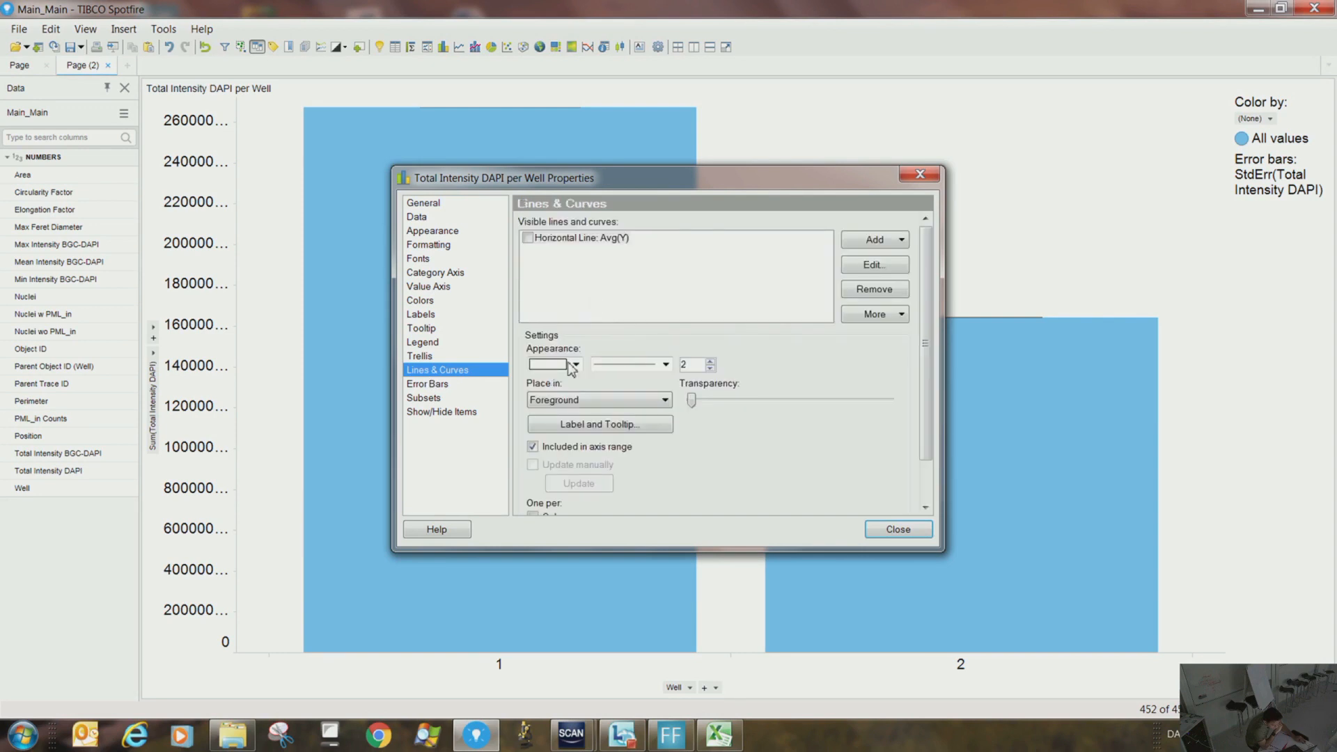
click(556, 239)
click(528, 238)
click(898, 529)
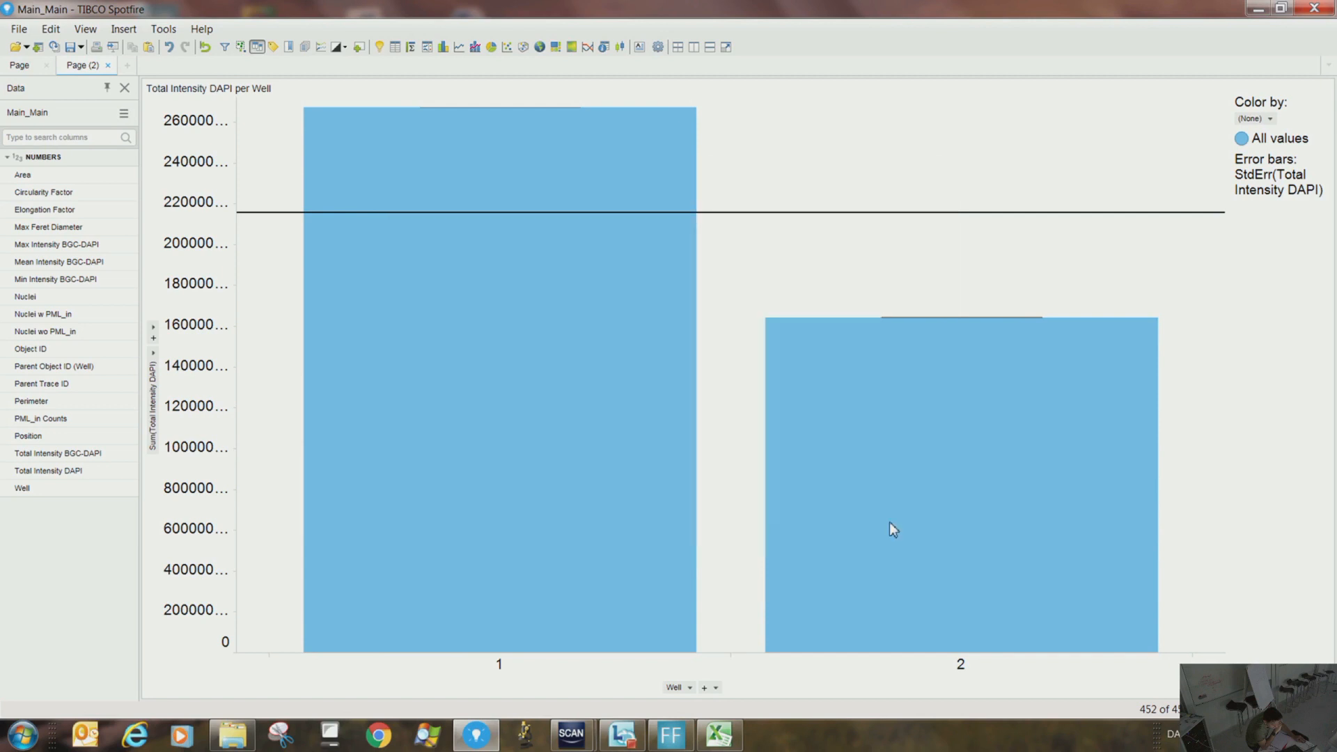
Change the aggregation of the error bars' upper error to U95 (Upper endpoint of 95% Confidence Interval)
right_click(723, 273)
click(786, 601)
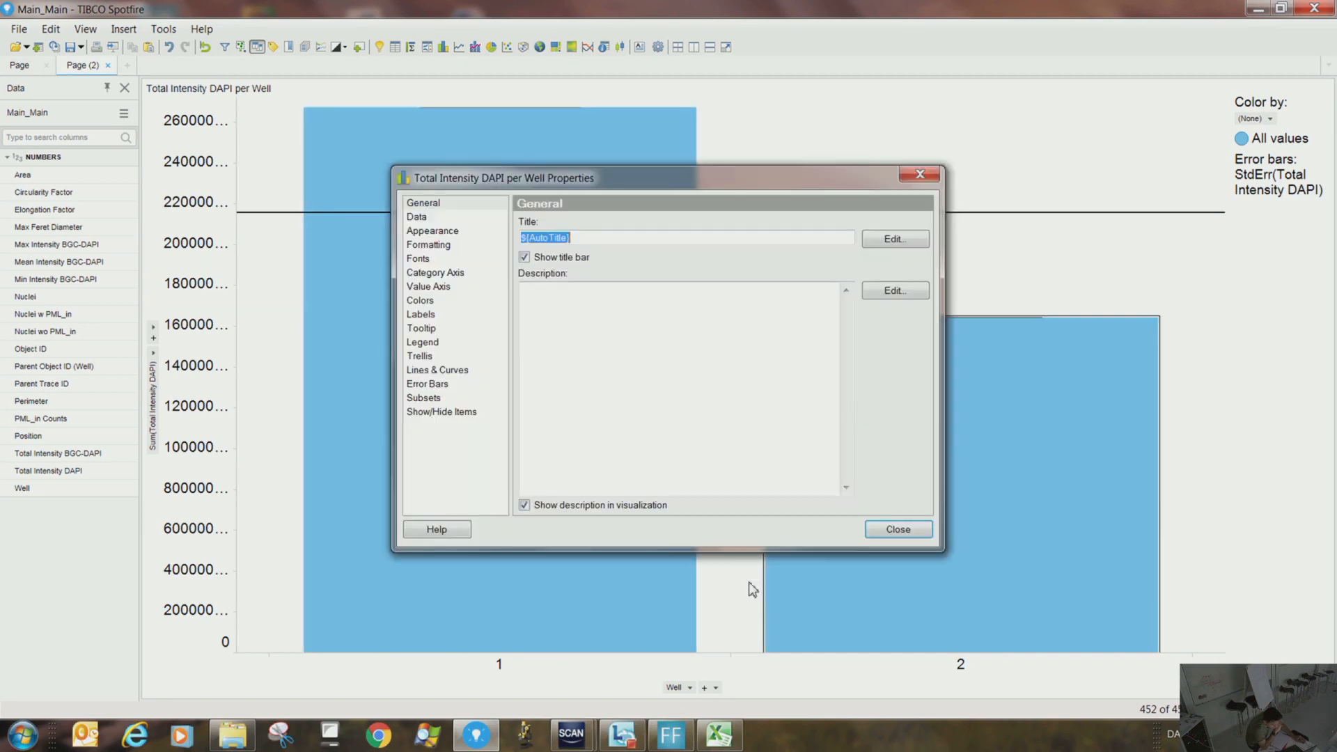
click(445, 383)
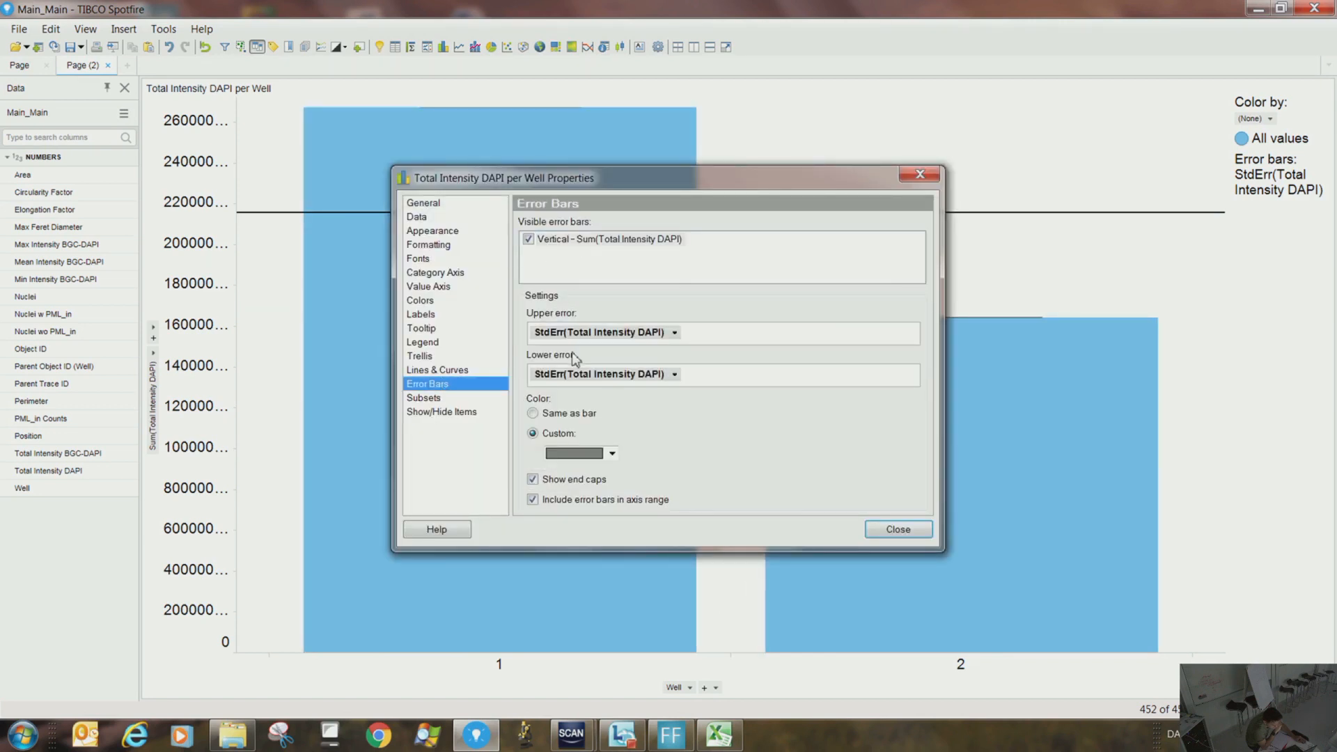
click(675, 332)
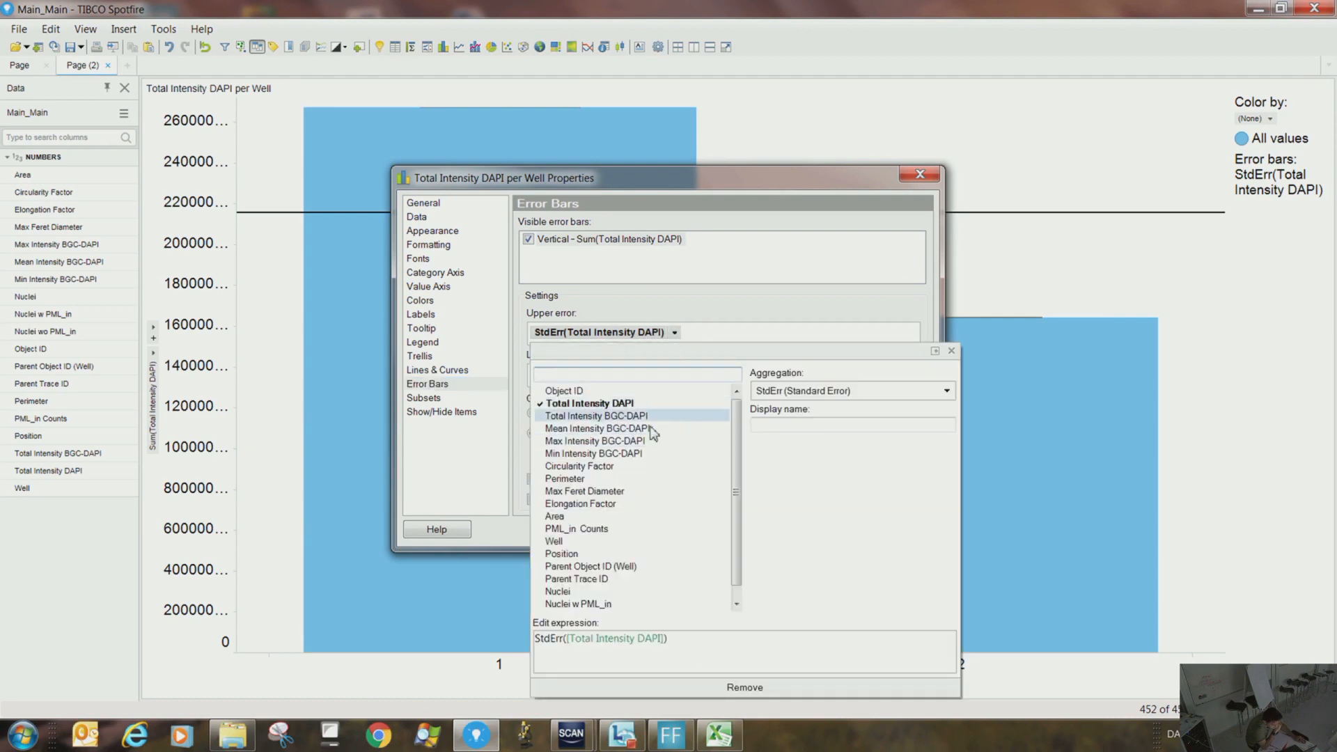
click(812, 391)
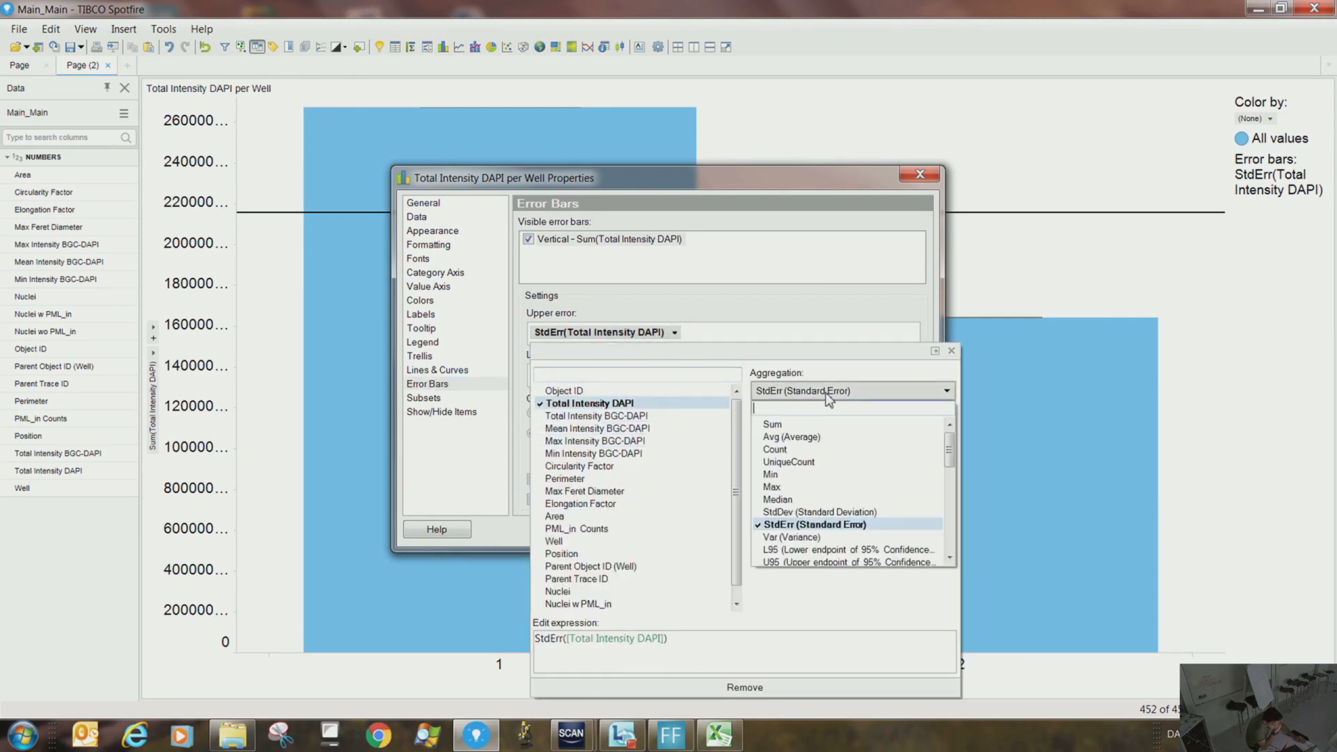
click(826, 550)
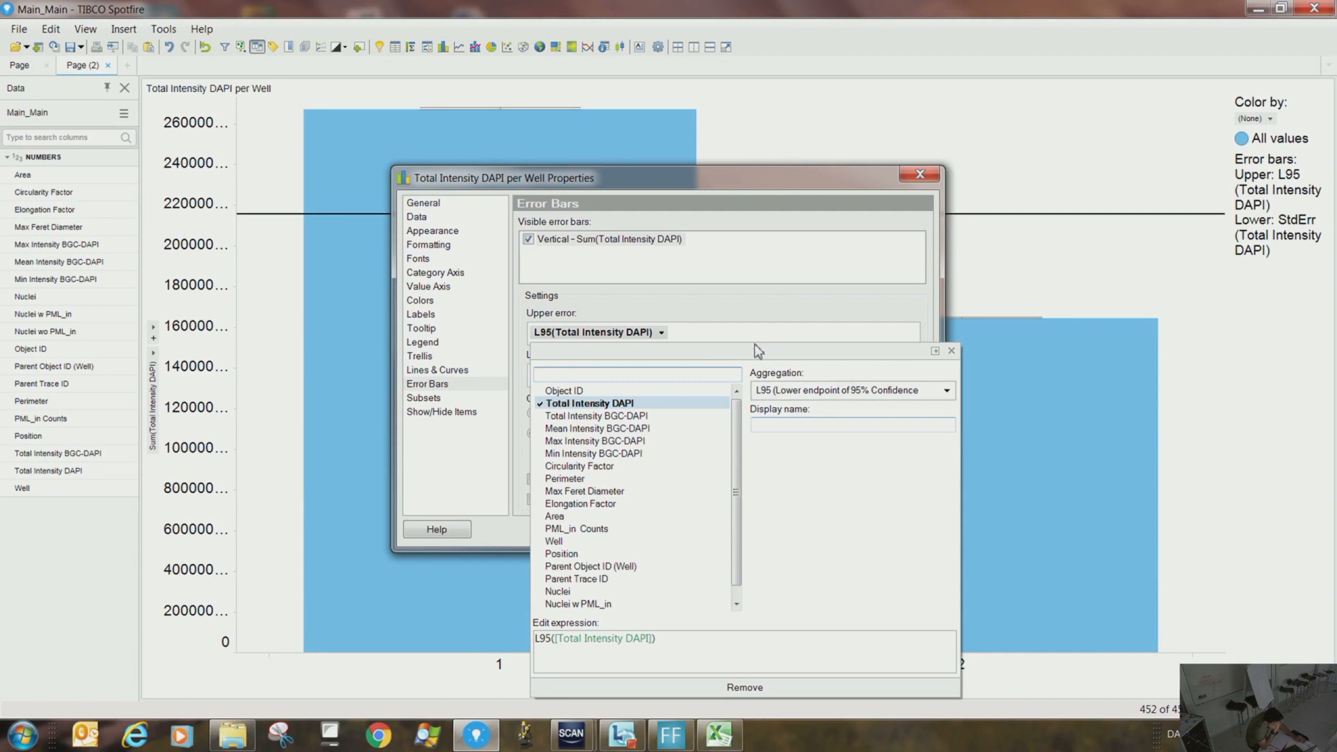
click(798, 315)
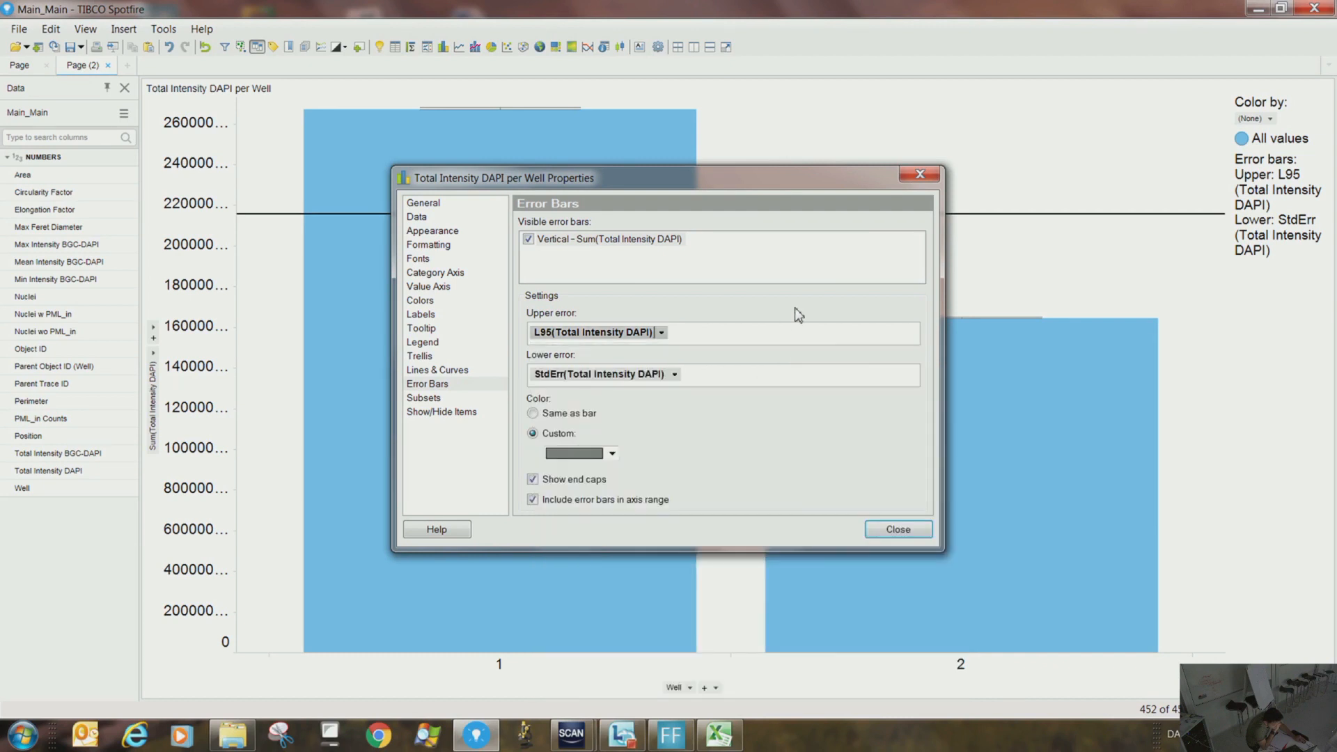
click(658, 332)
click(785, 393)
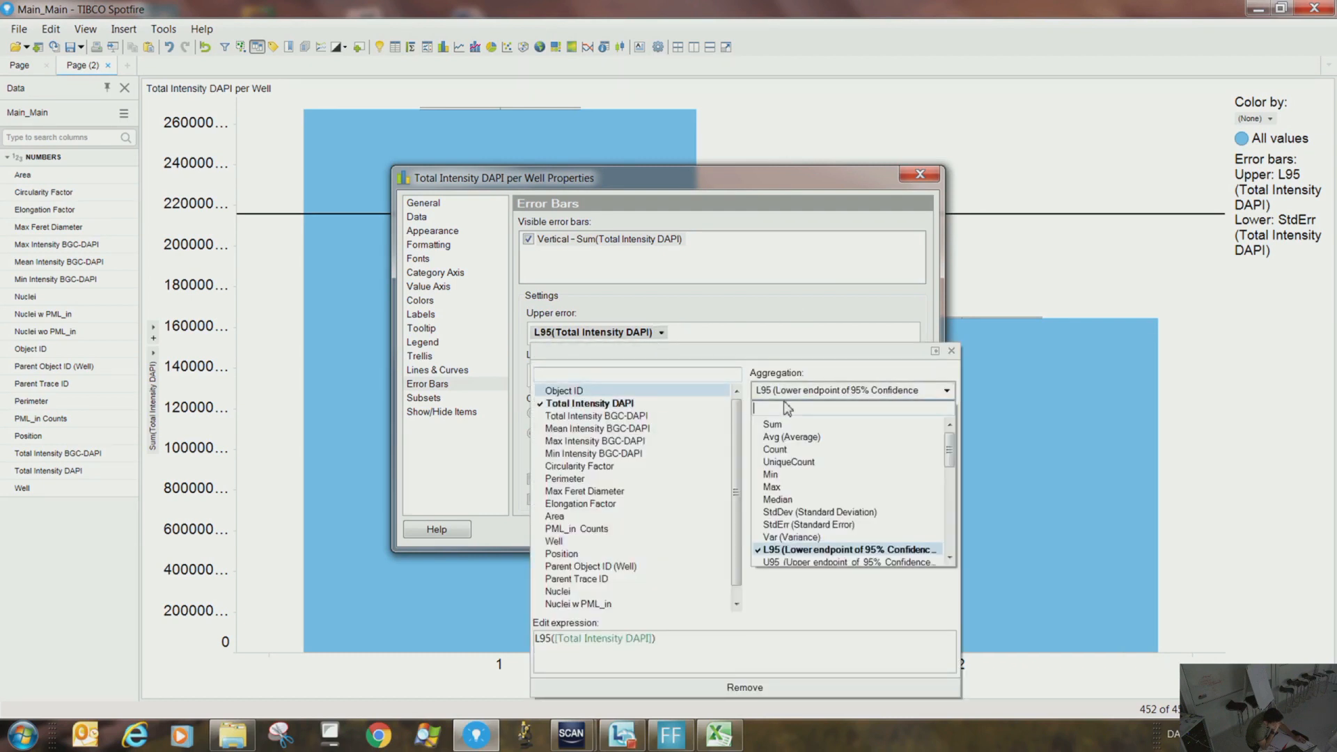
click(787, 562)
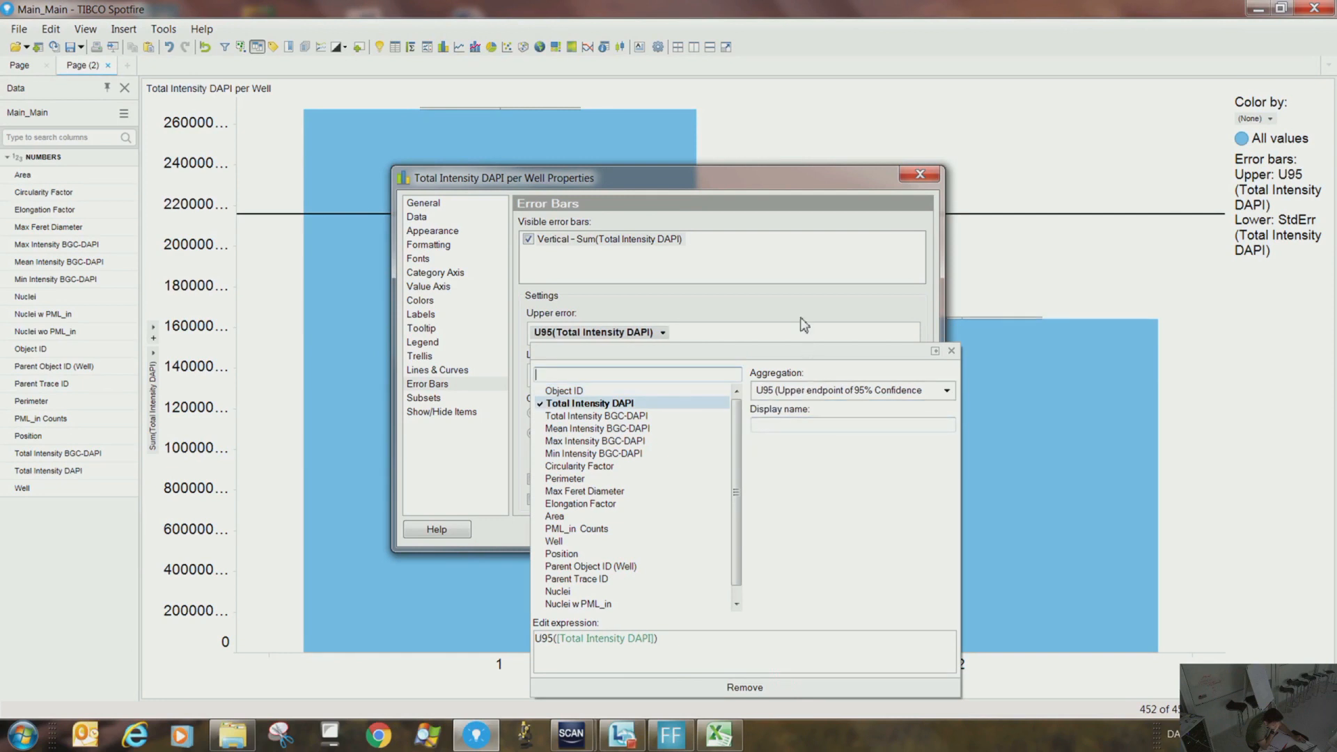
click(804, 324)
Change the lower error's aggregation to L95 (Lower endpoint of 95% Confidence Interval) and close the properties
click(676, 374)
click(790, 412)
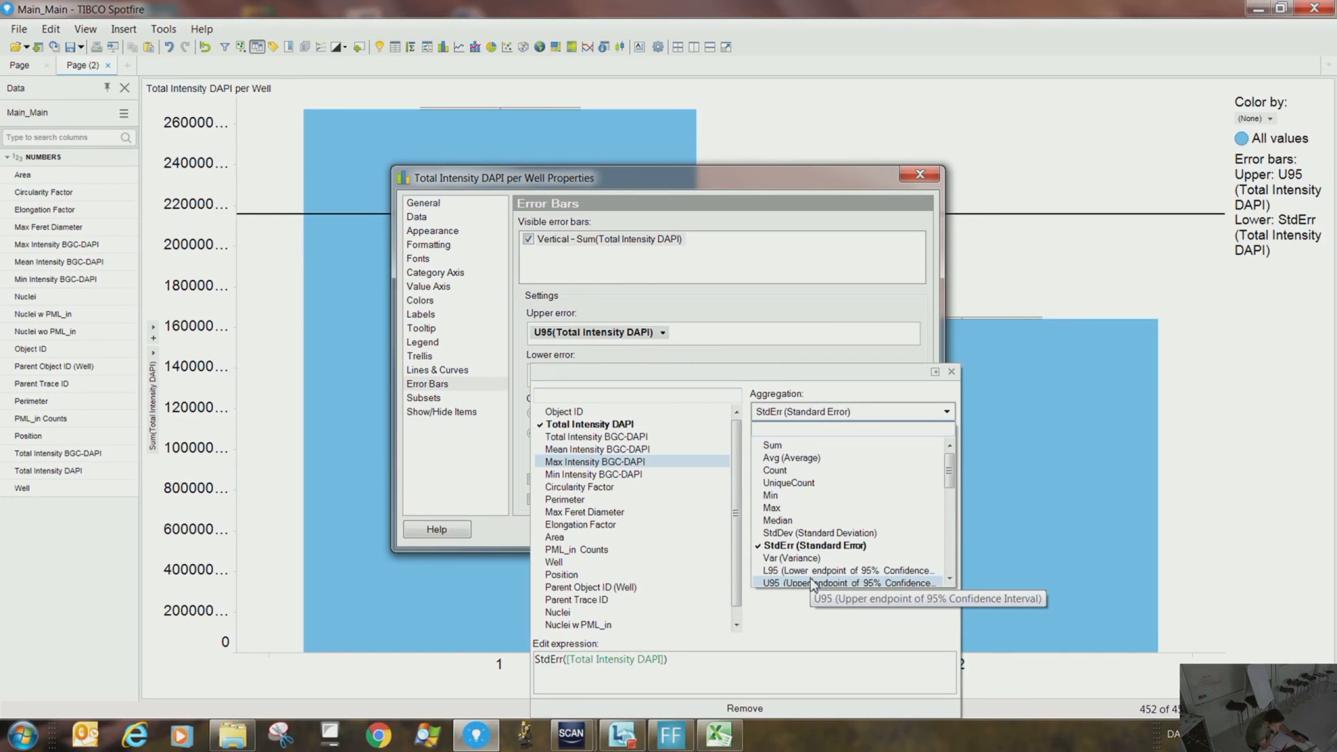
click(811, 571)
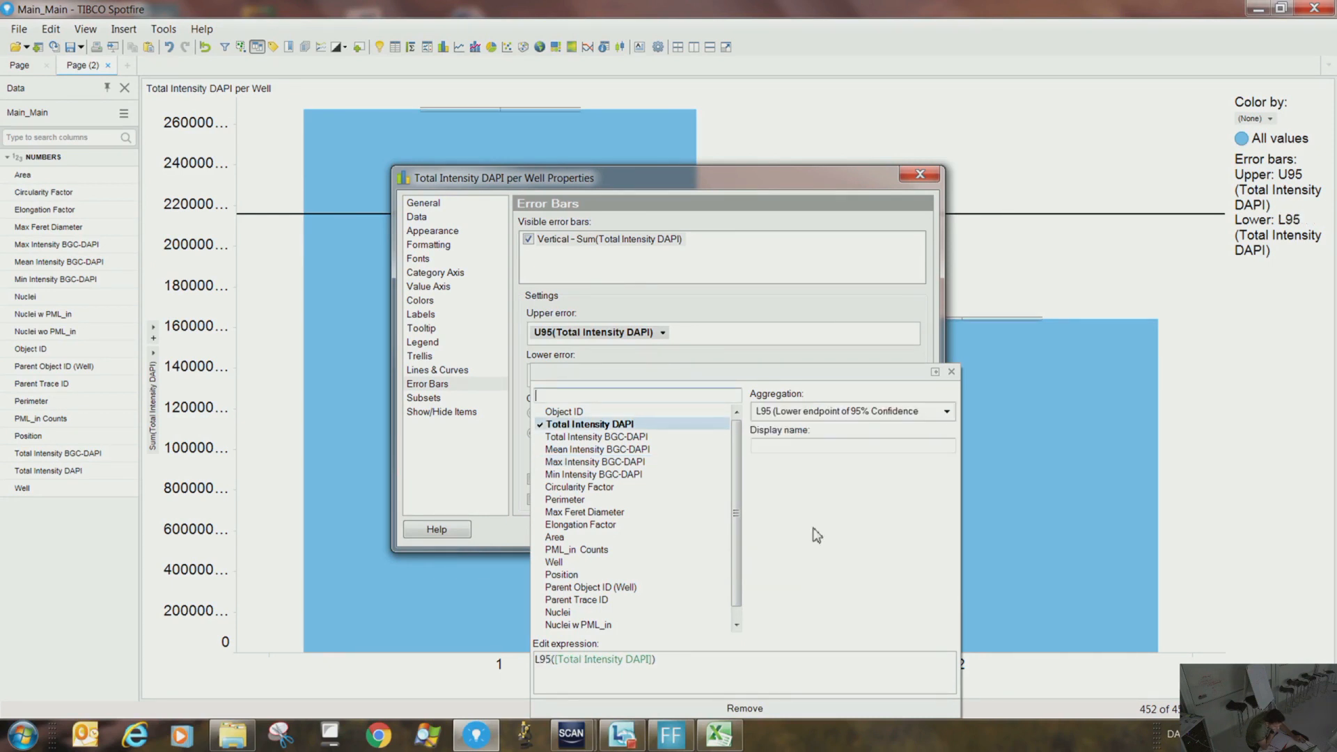
click(883, 338)
click(906, 533)
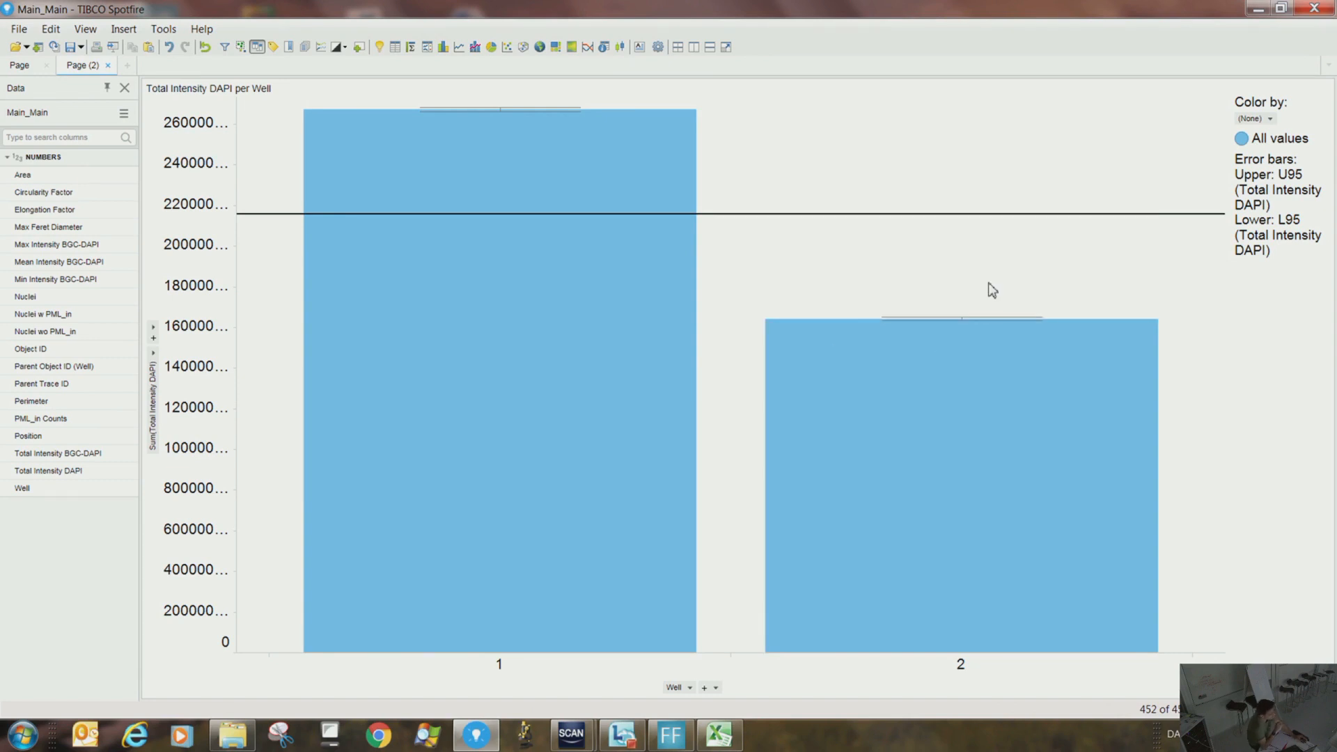
Add Position as a second column on the chart's category axis after Well
click(706, 689)
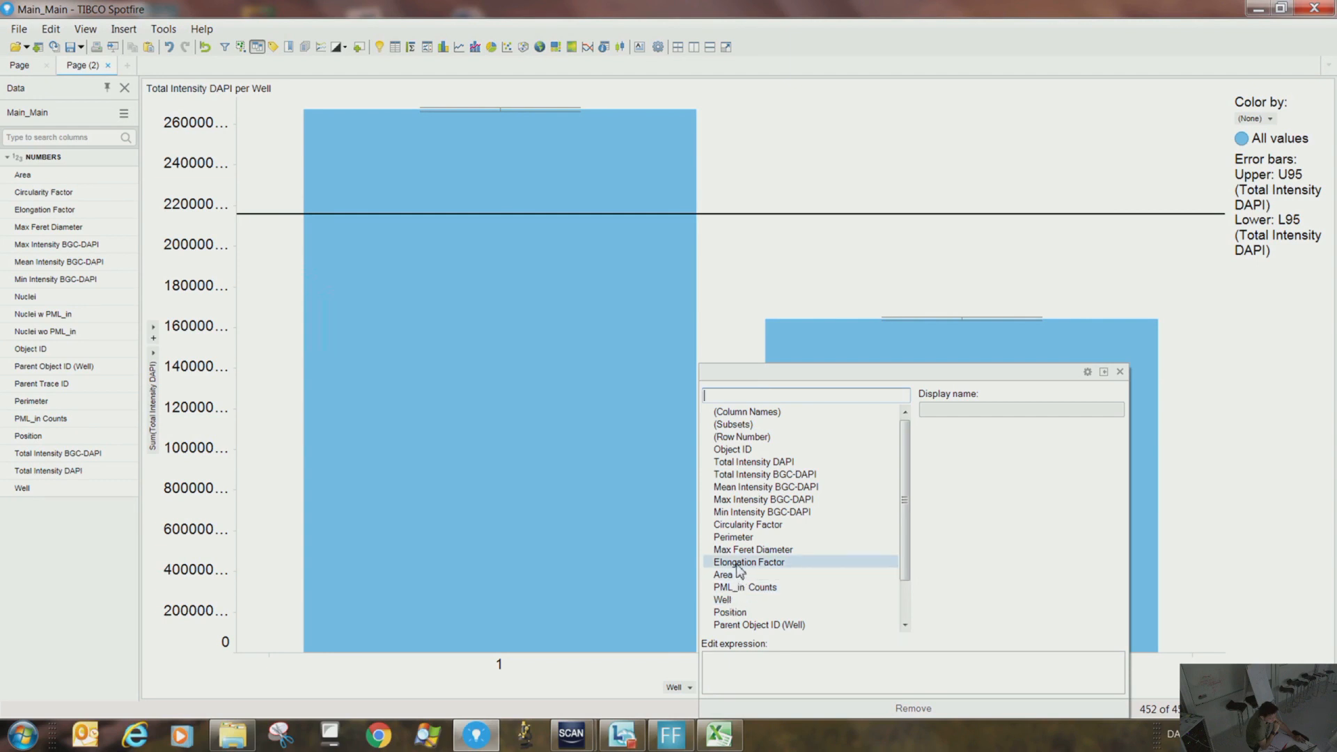
click(740, 613)
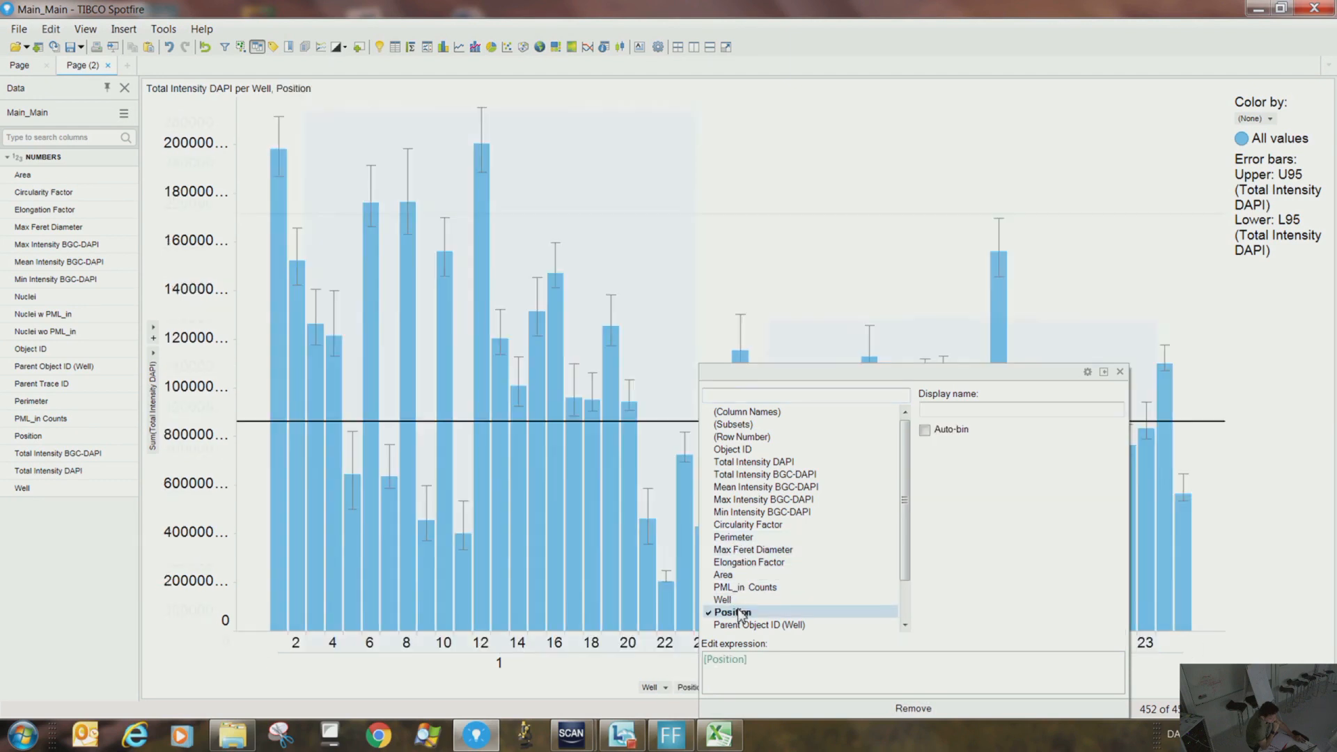
click(704, 279)
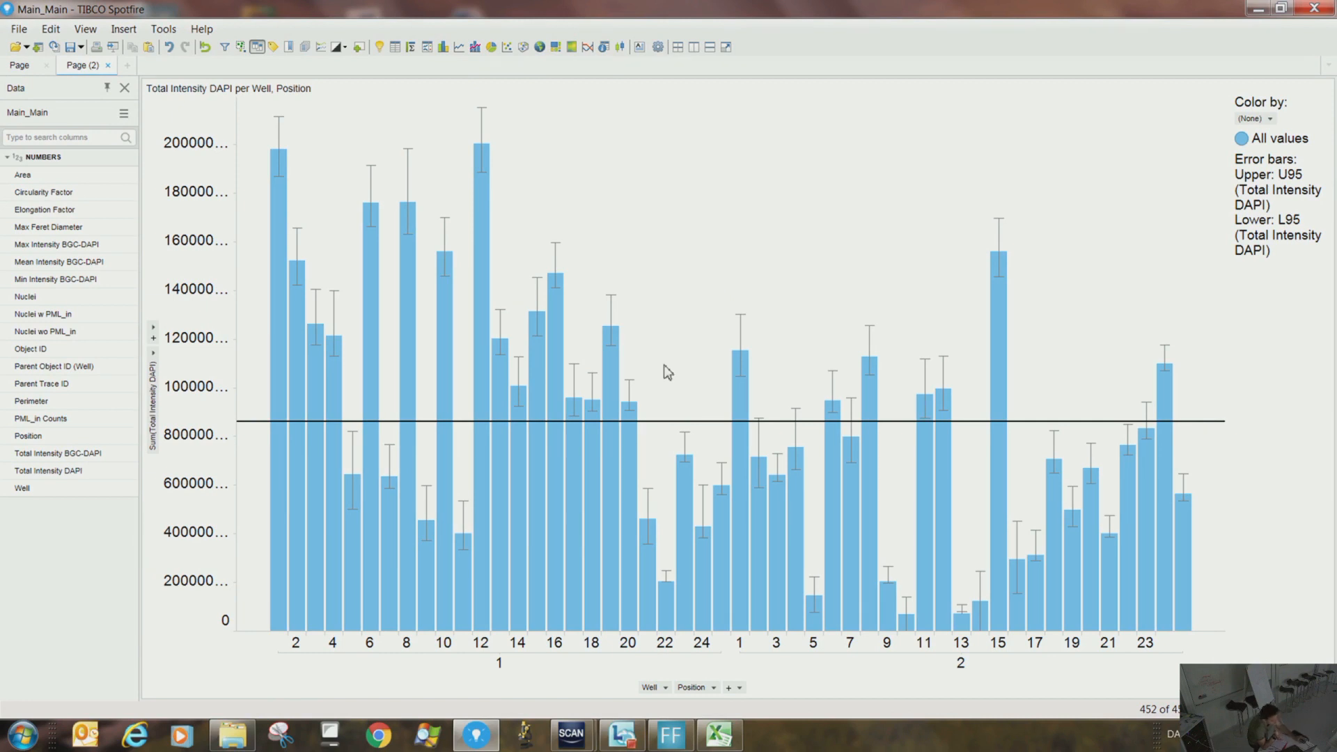
Review the bar chart's Error Bars, Subsets and Show/Hide Items properties, and close the properties
mouse_move(617, 338)
mouse_move(966, 622)
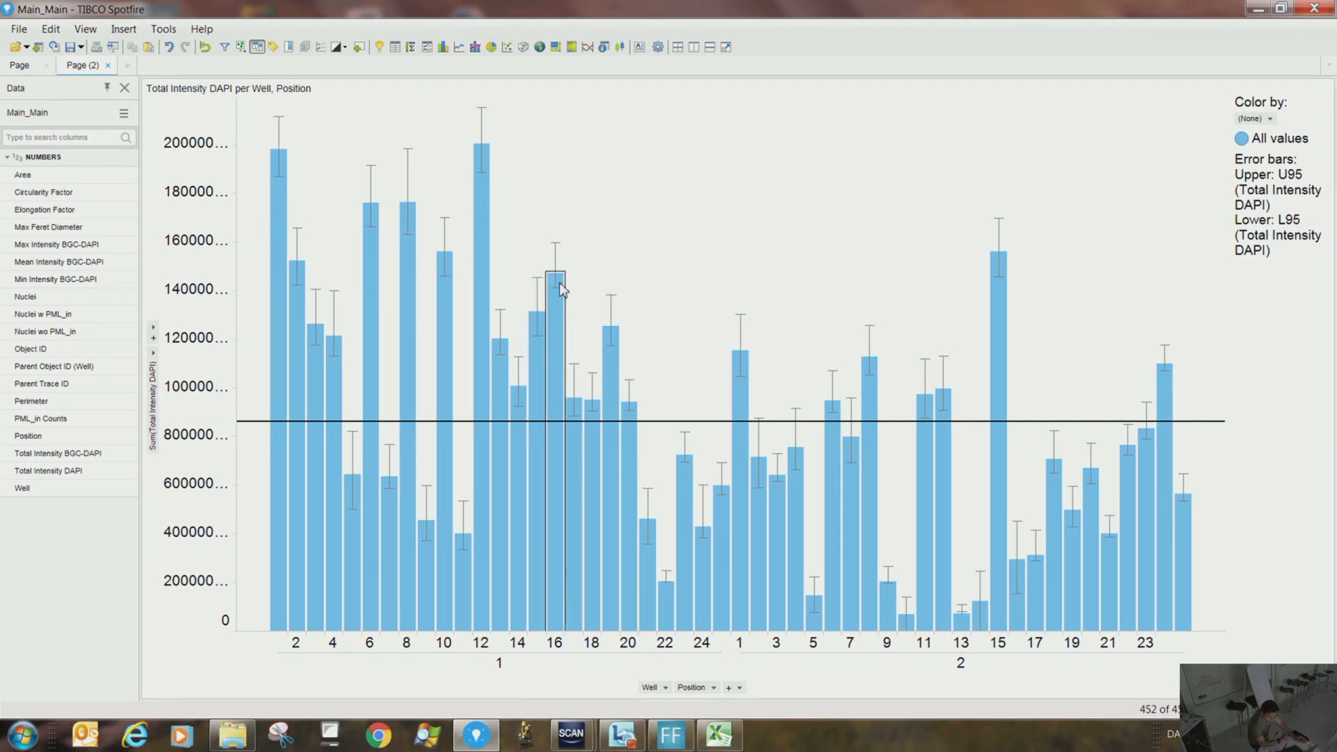
right_click(655, 242)
click(682, 570)
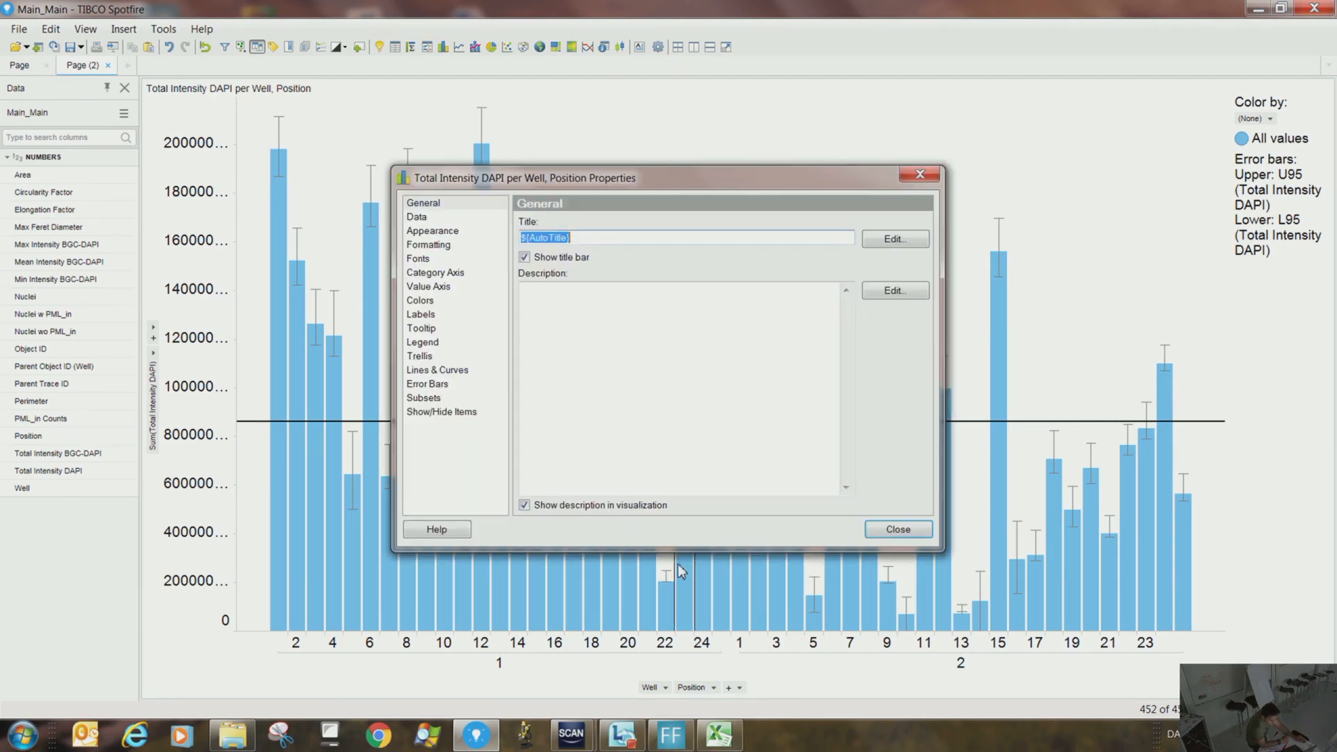
click(429, 387)
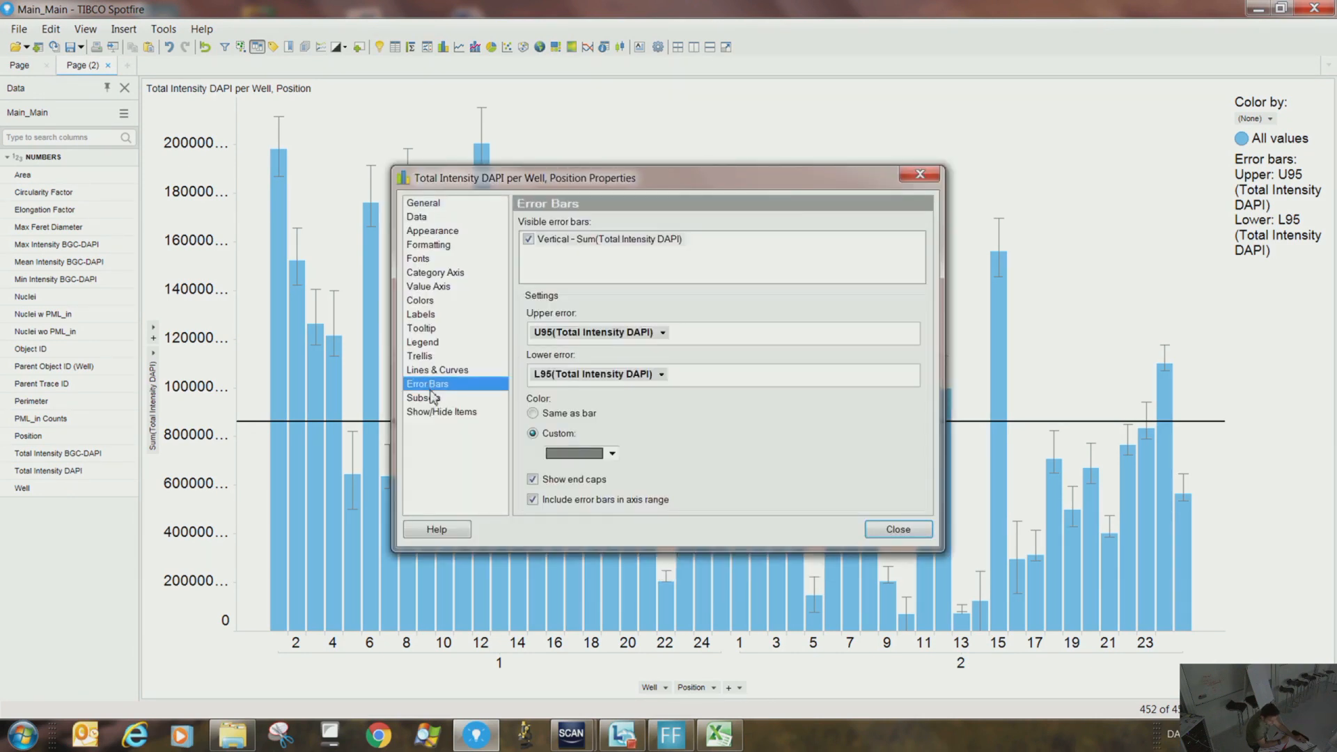
click(432, 398)
click(436, 412)
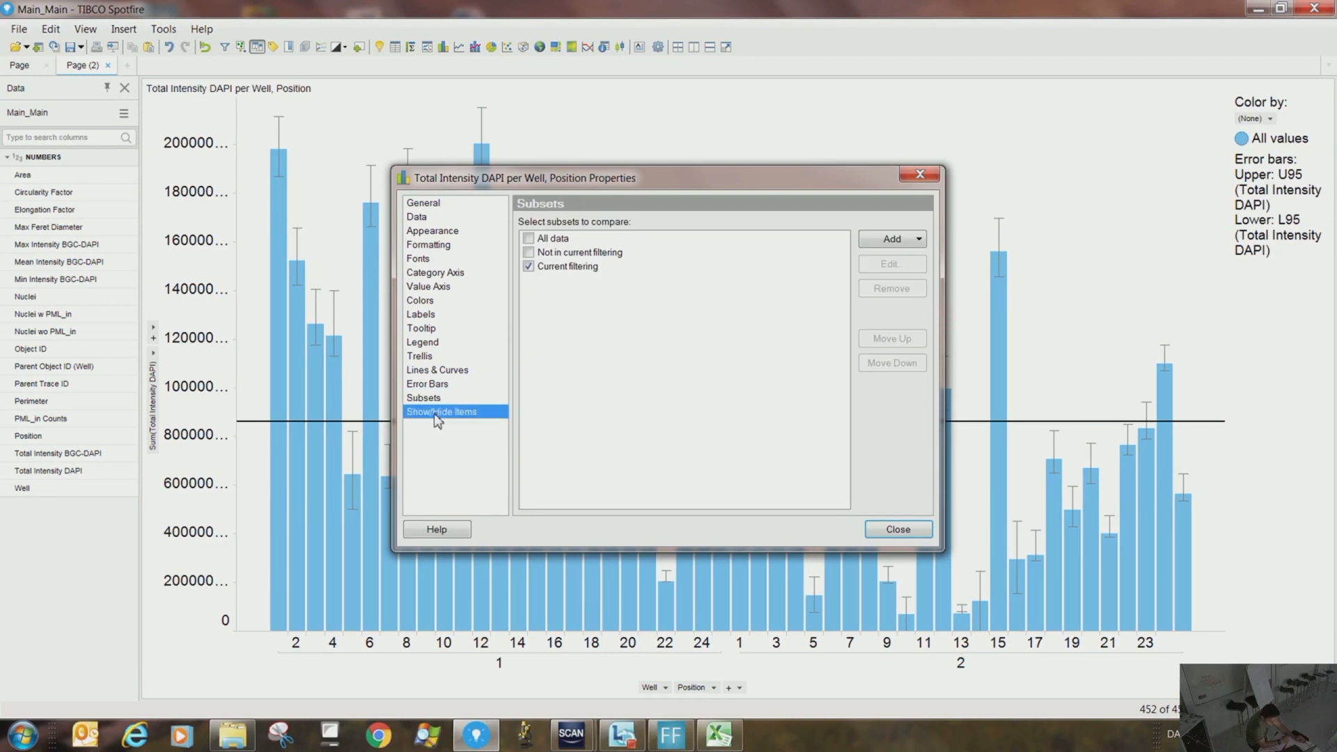
click(903, 533)
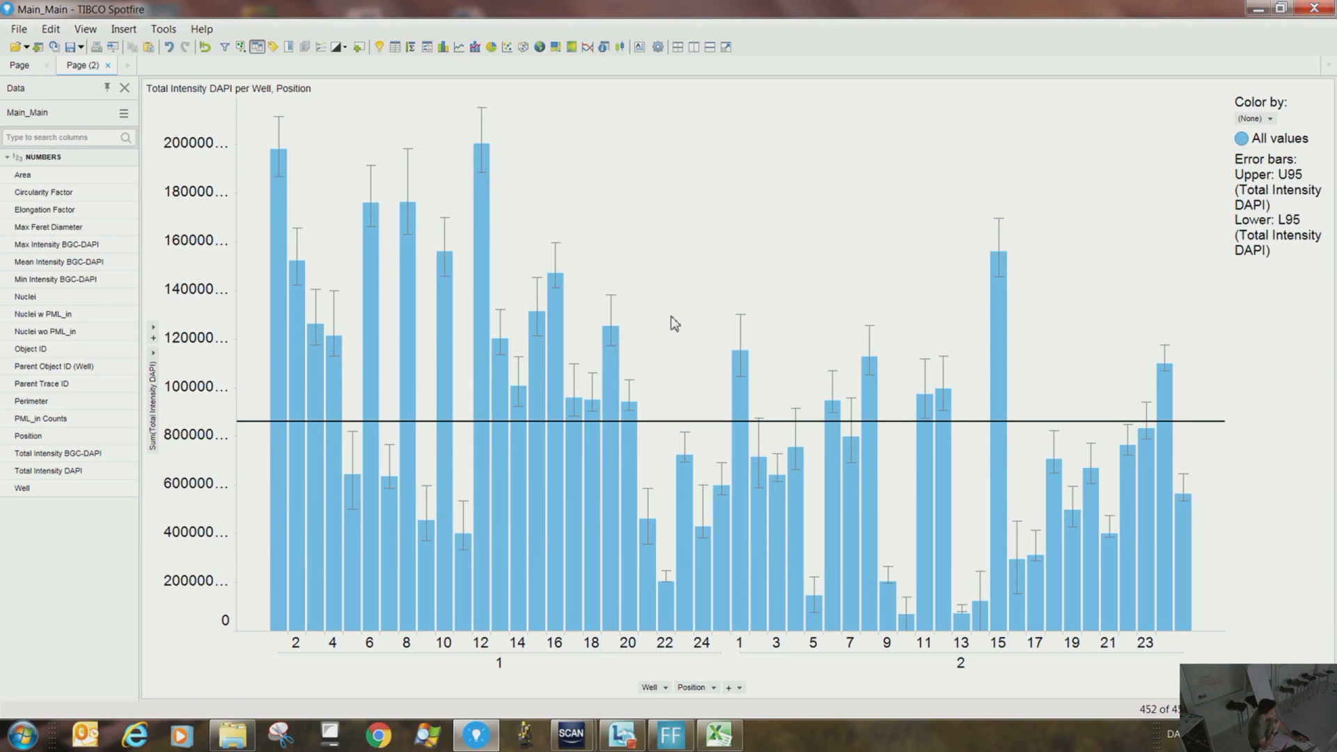
Create a third page, and add a scatter plot, heat map and treemap to the first page in an even arrangement
click(126, 67)
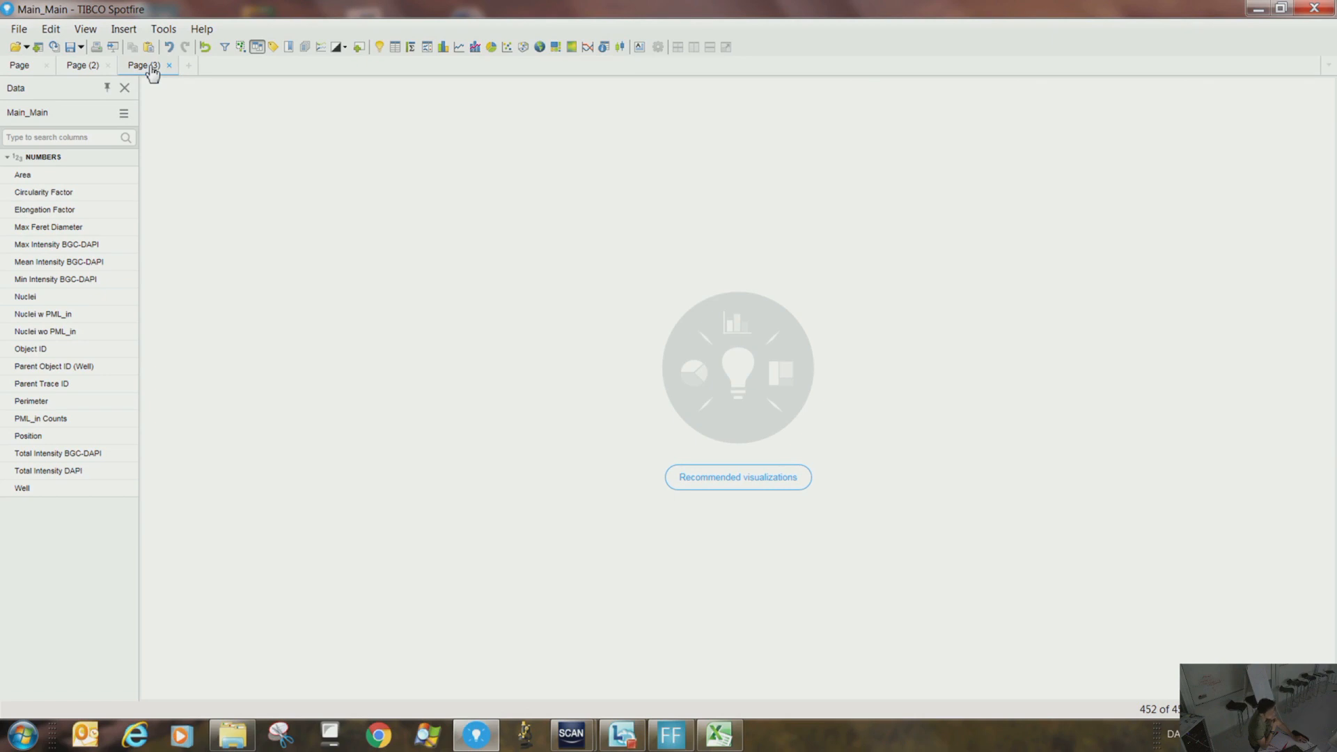
click(24, 65)
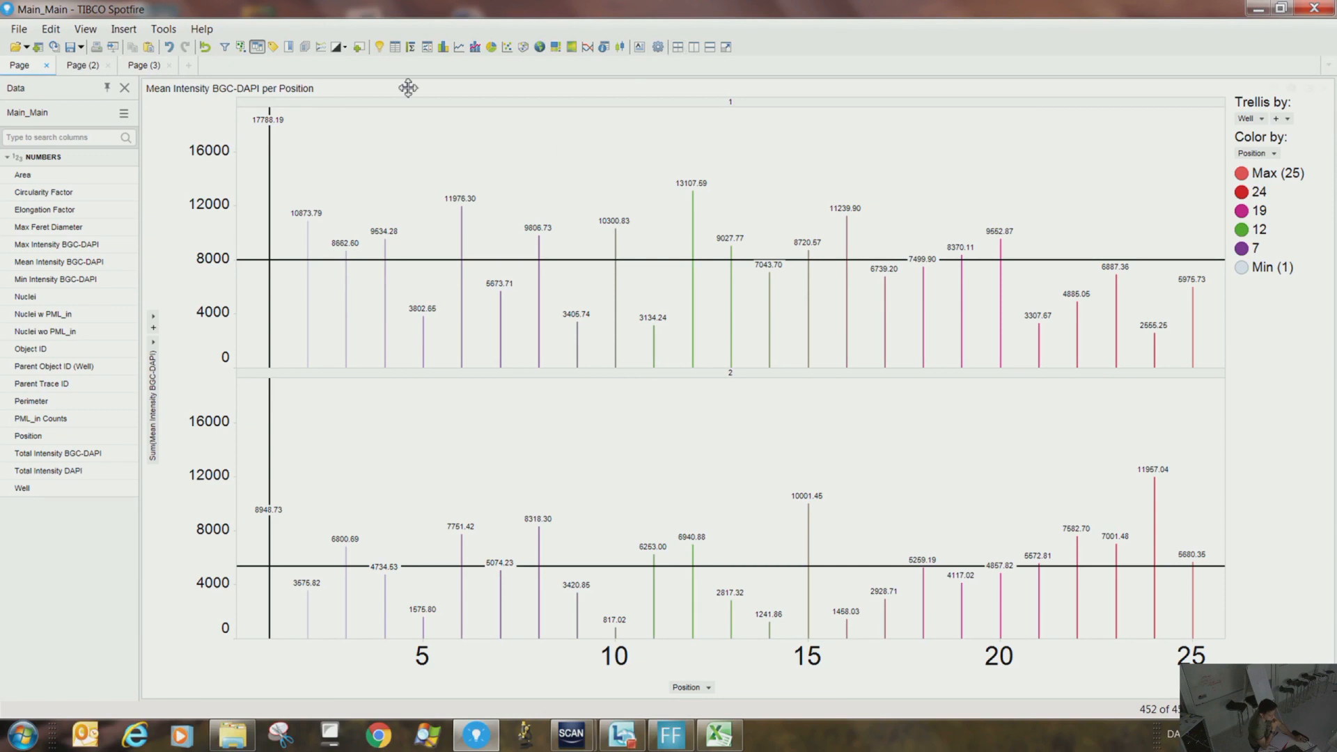
click(511, 50)
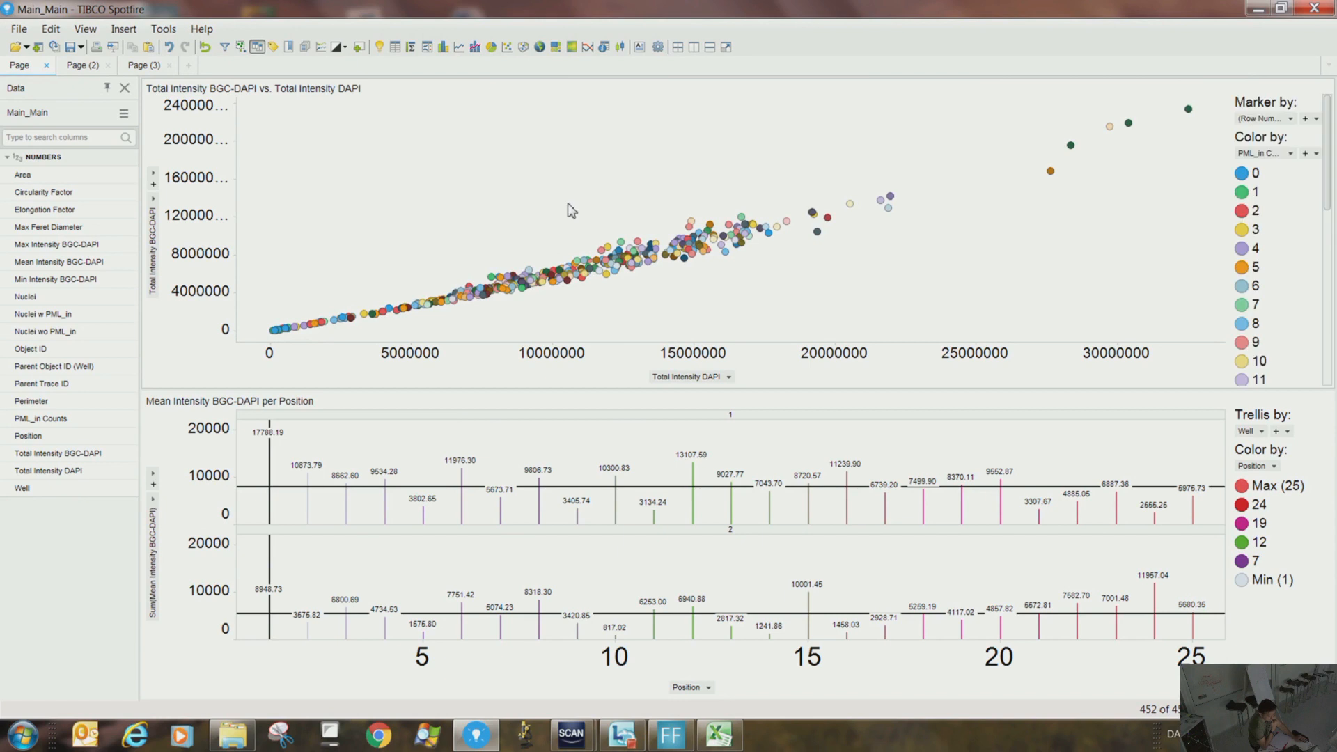
click(556, 47)
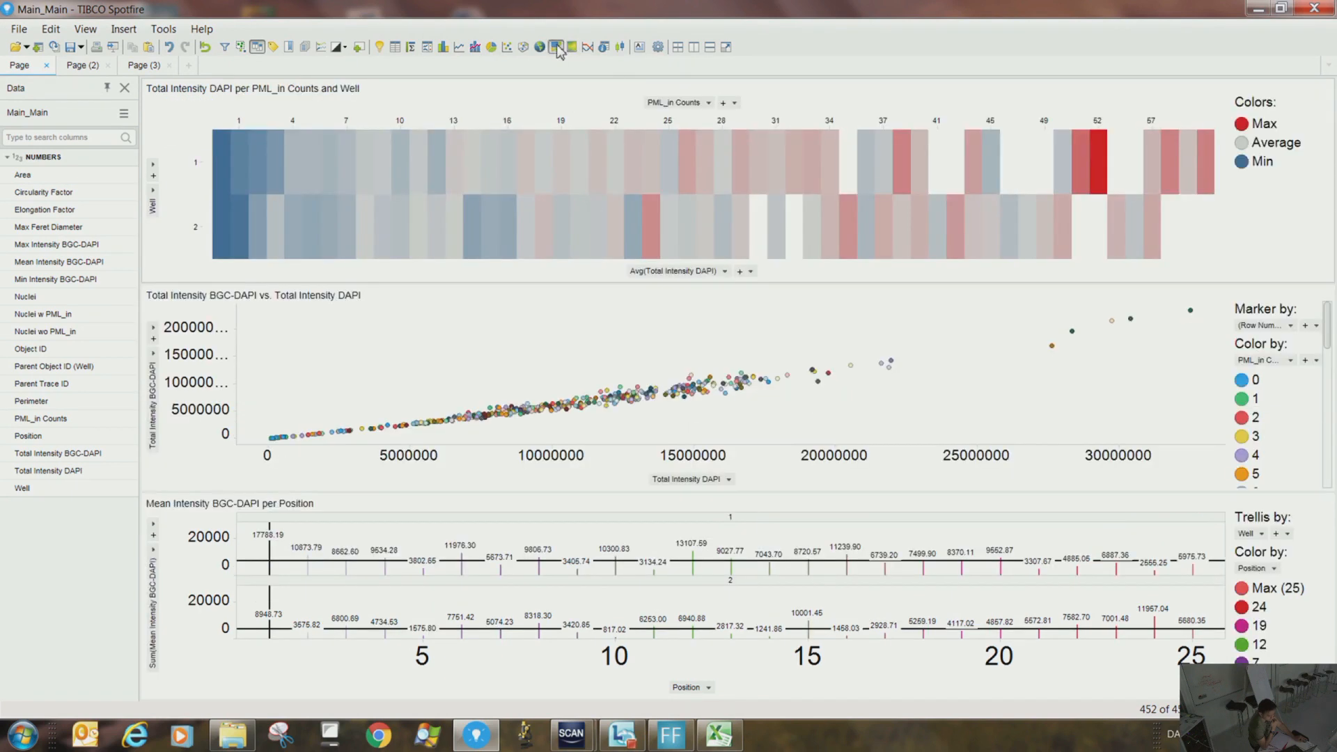
click(556, 48)
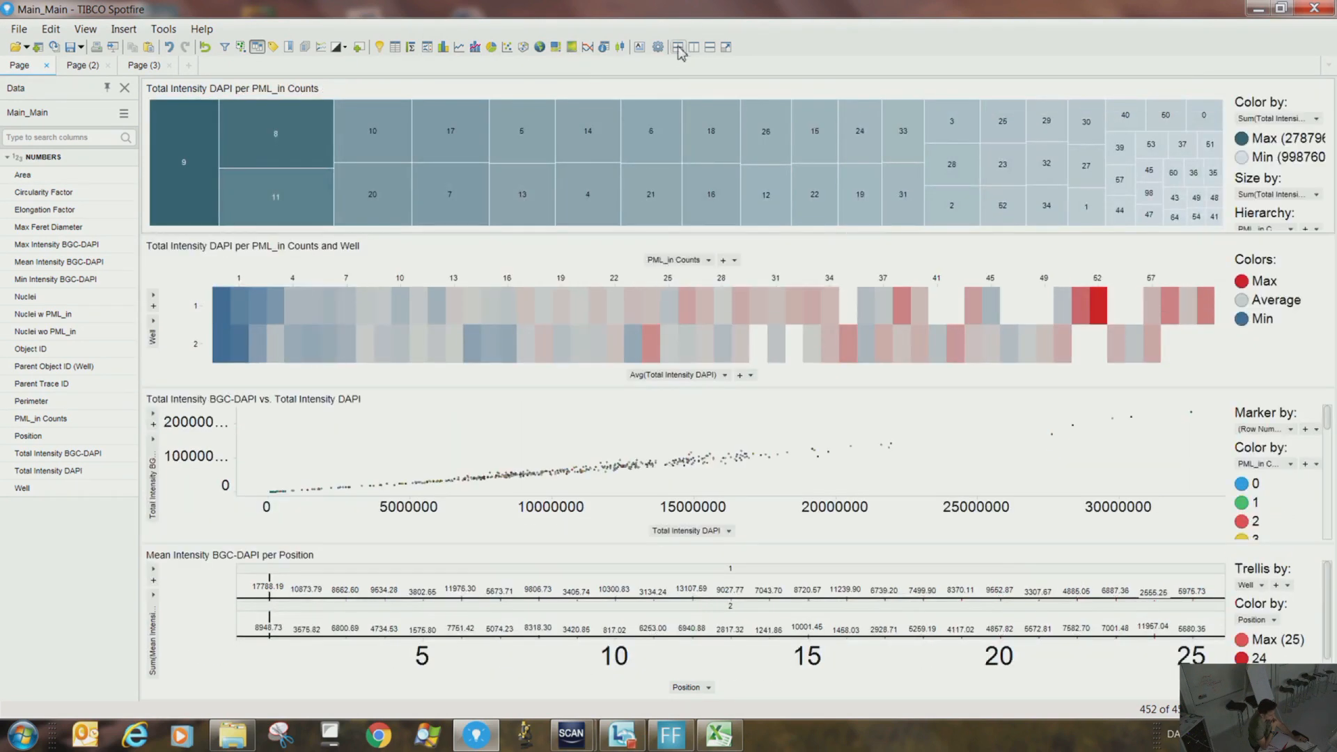
click(678, 48)
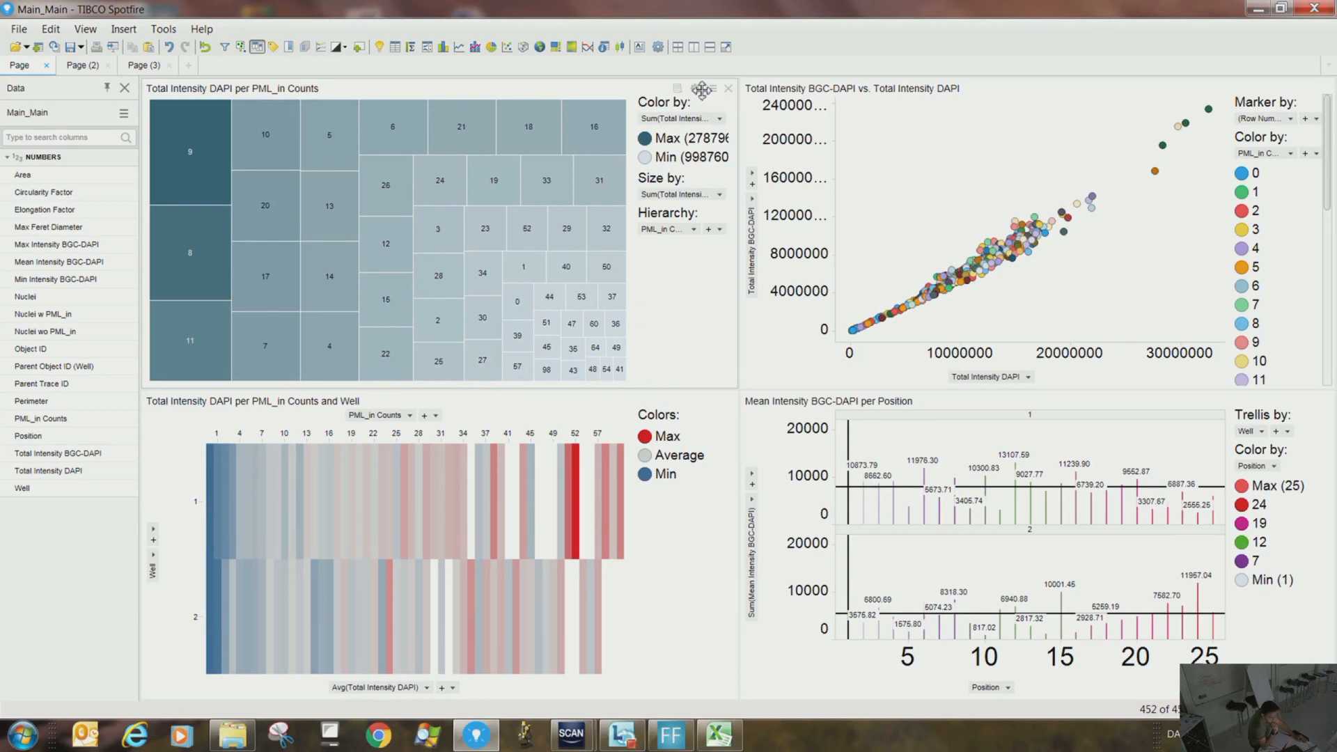
Delete the first page and replace the bar chart on Page (2) with a scatter plot
click(46, 65)
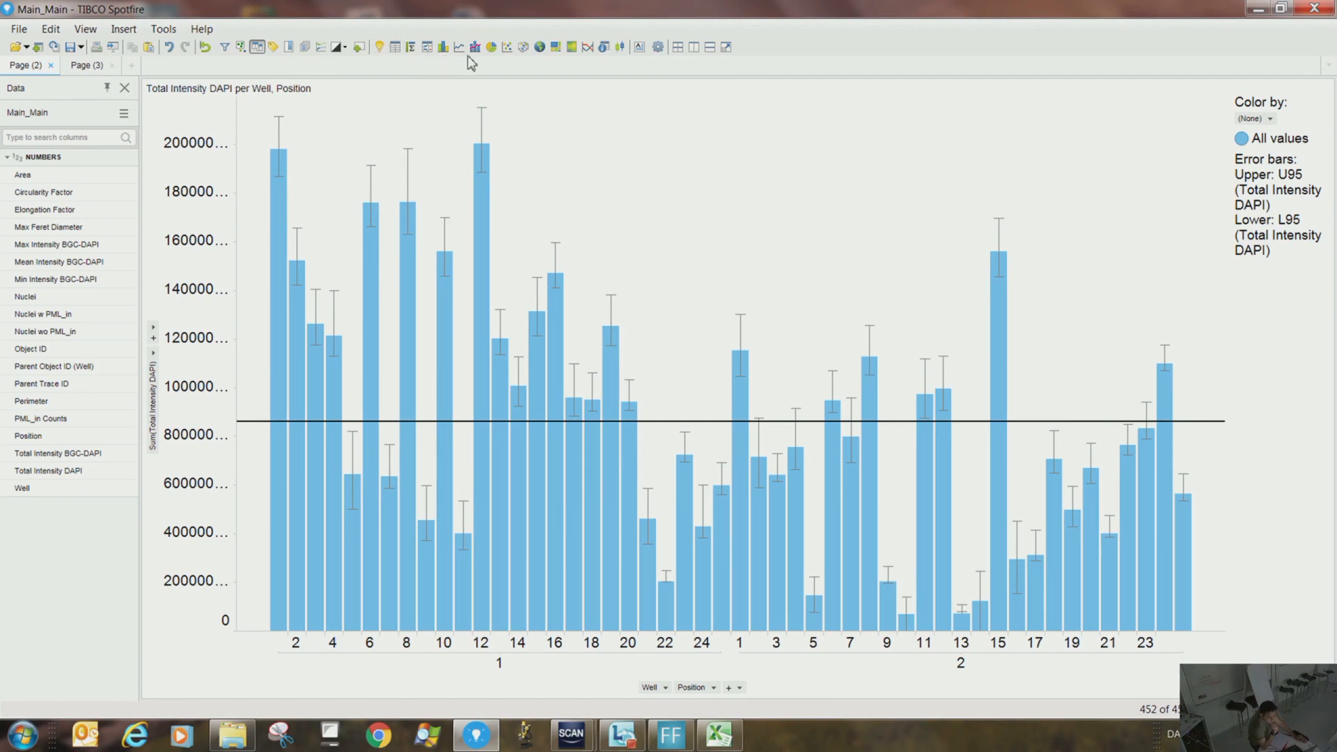
click(507, 47)
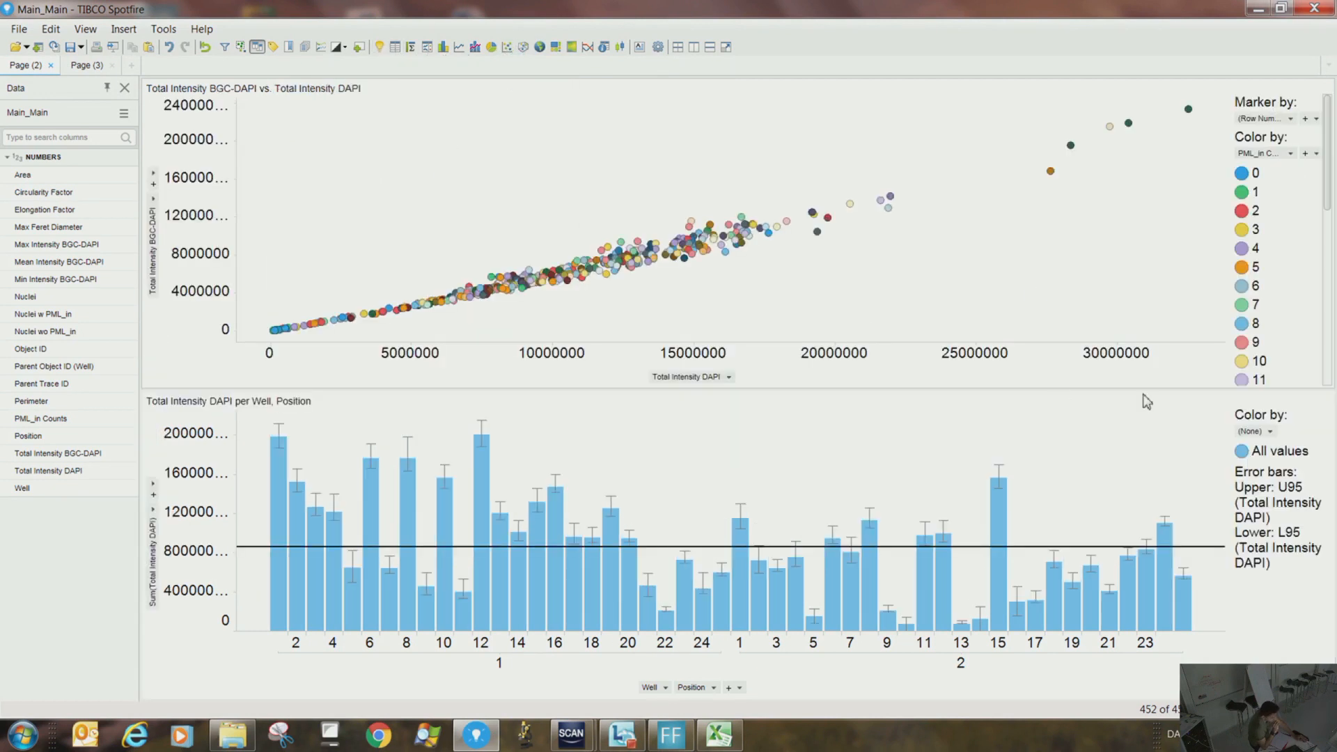
click(1326, 403)
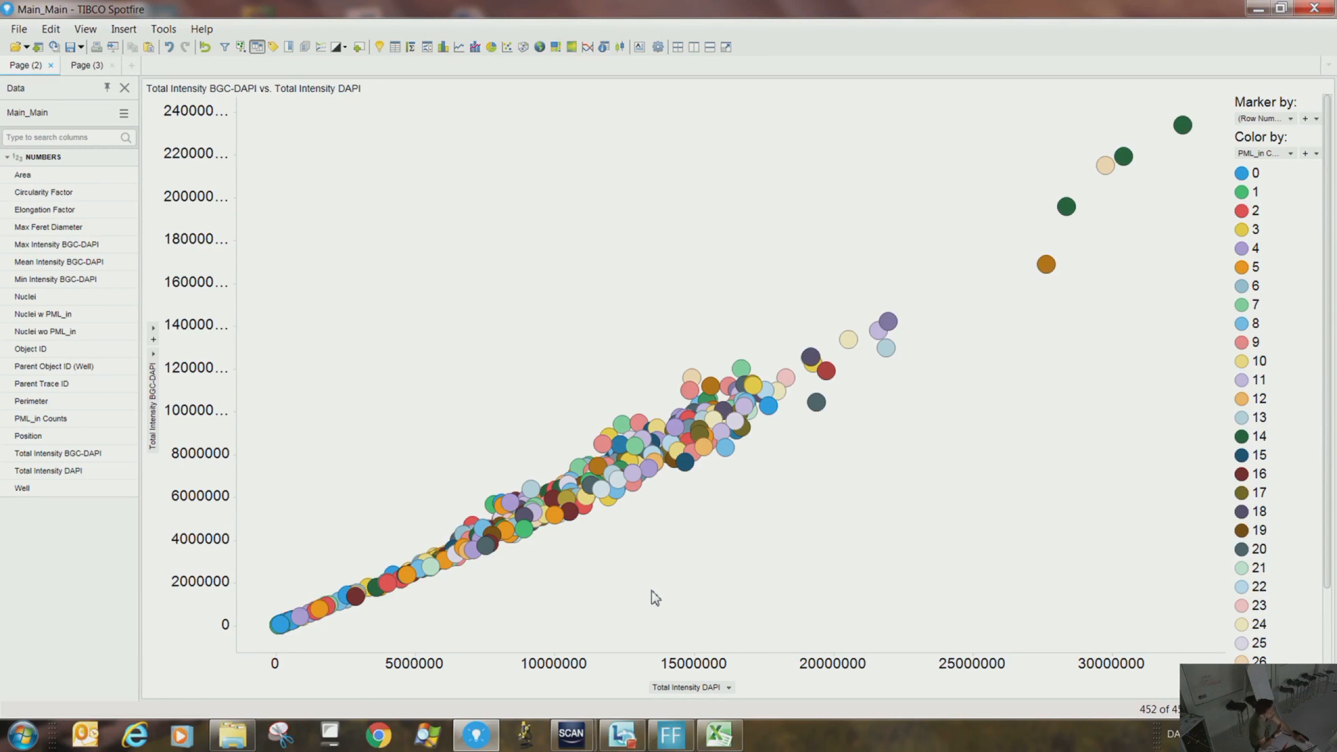
Mark different groups of scatter plot points, ending with those between about 18,000,000 and 22,000,000 Total Intensity DAPI
drag(670, 278, 839, 521)
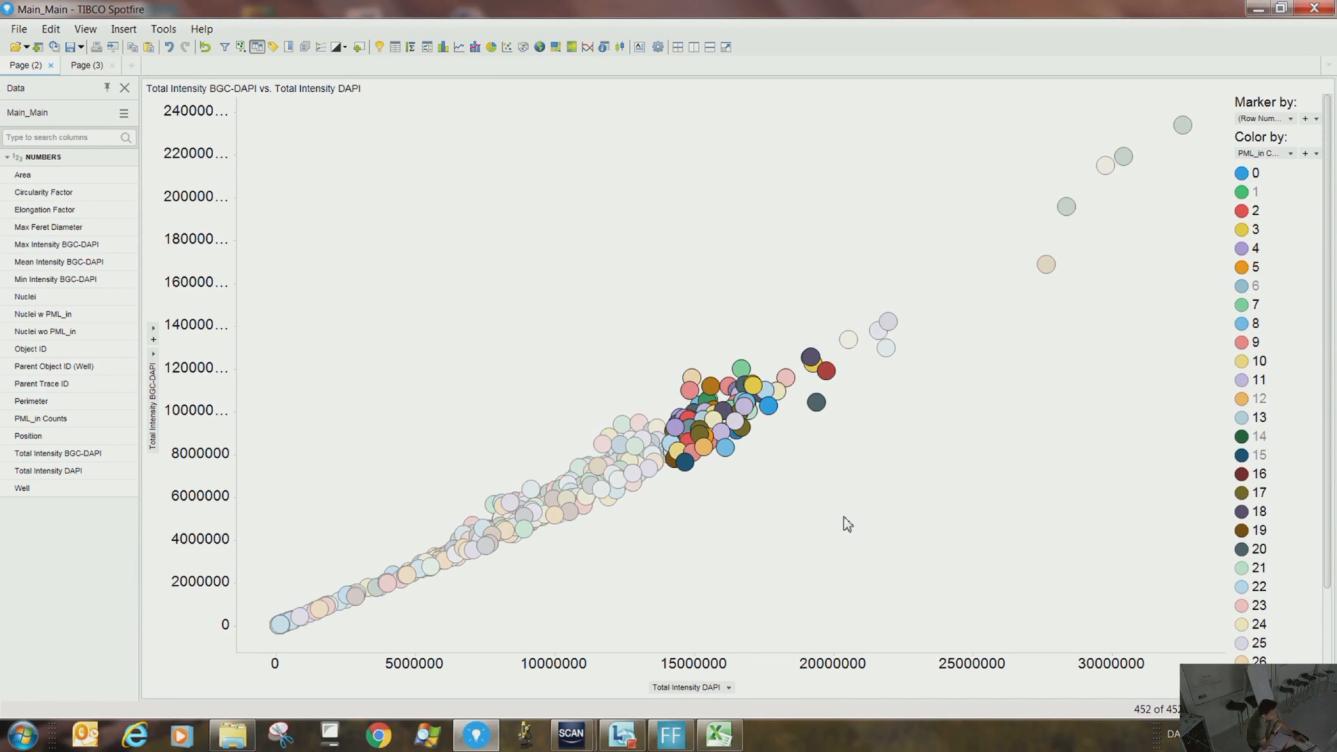
drag(778, 301, 930, 446)
drag(786, 211, 1020, 440)
drag(778, 249, 944, 515)
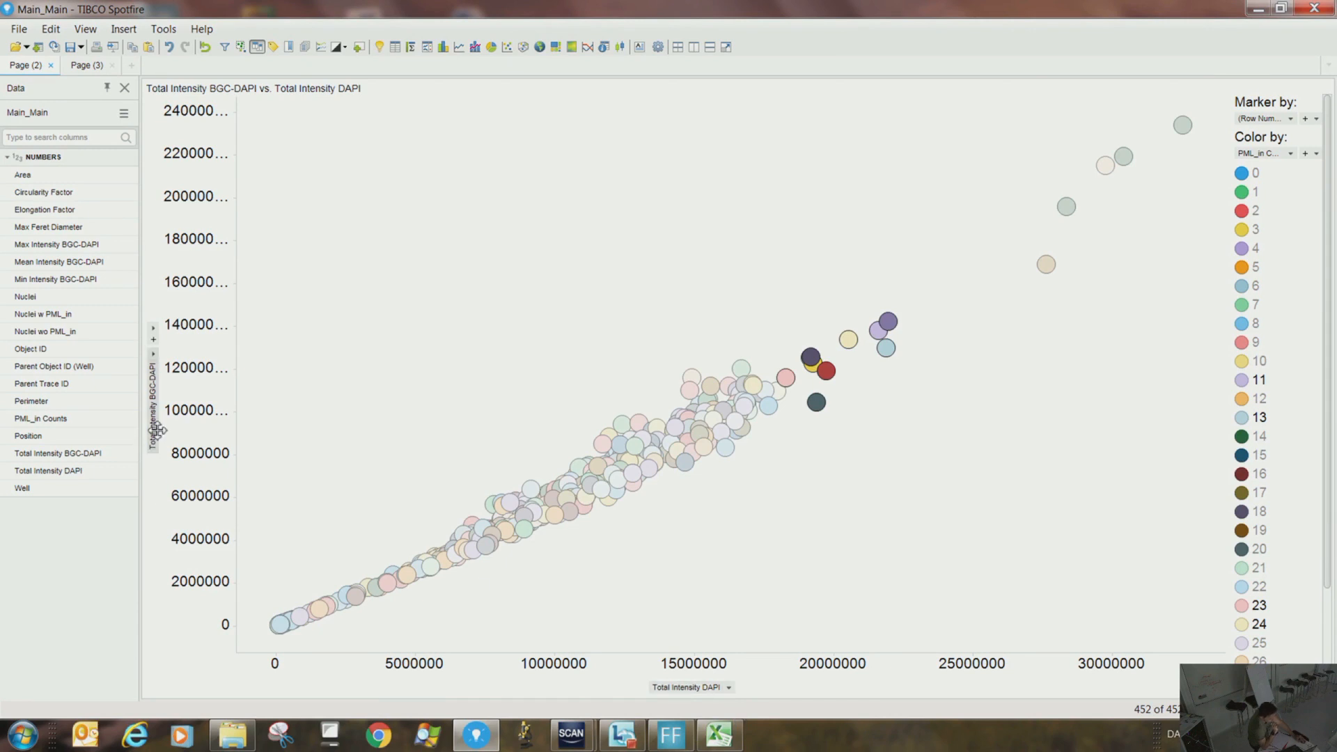
Change the scatter plot's Y-axis column to Mean Intensity BGC-DAPI
click(155, 369)
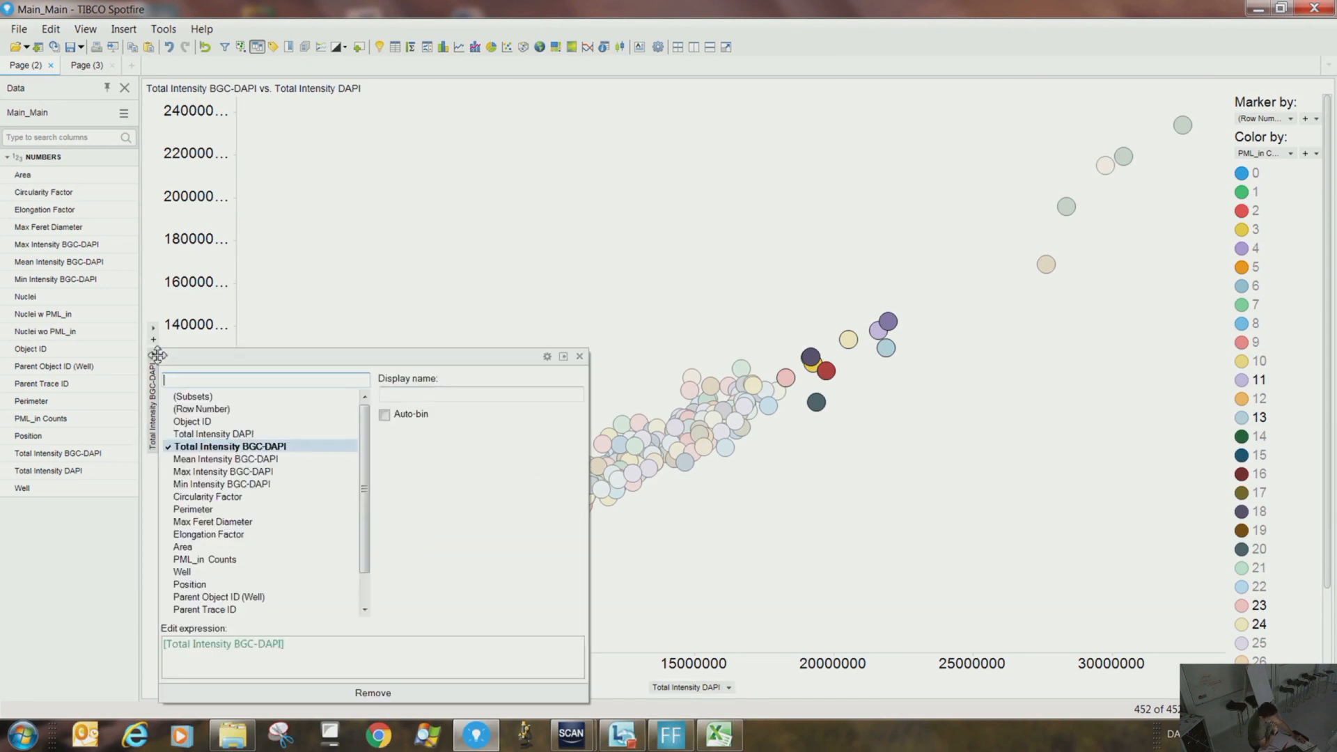
click(174, 460)
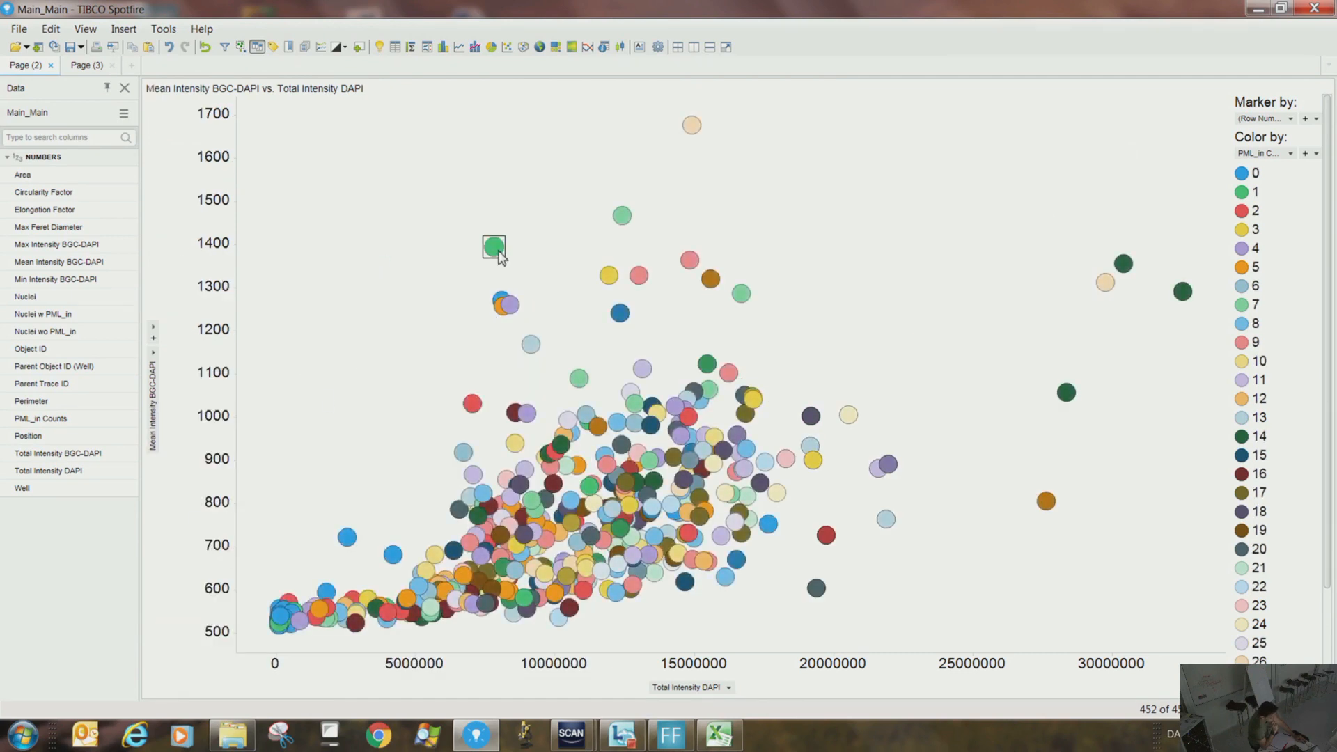
mouse_move(499, 254)
Try Object ID as the scatter plot's Marker by column and restore (Row Number)
click(1293, 120)
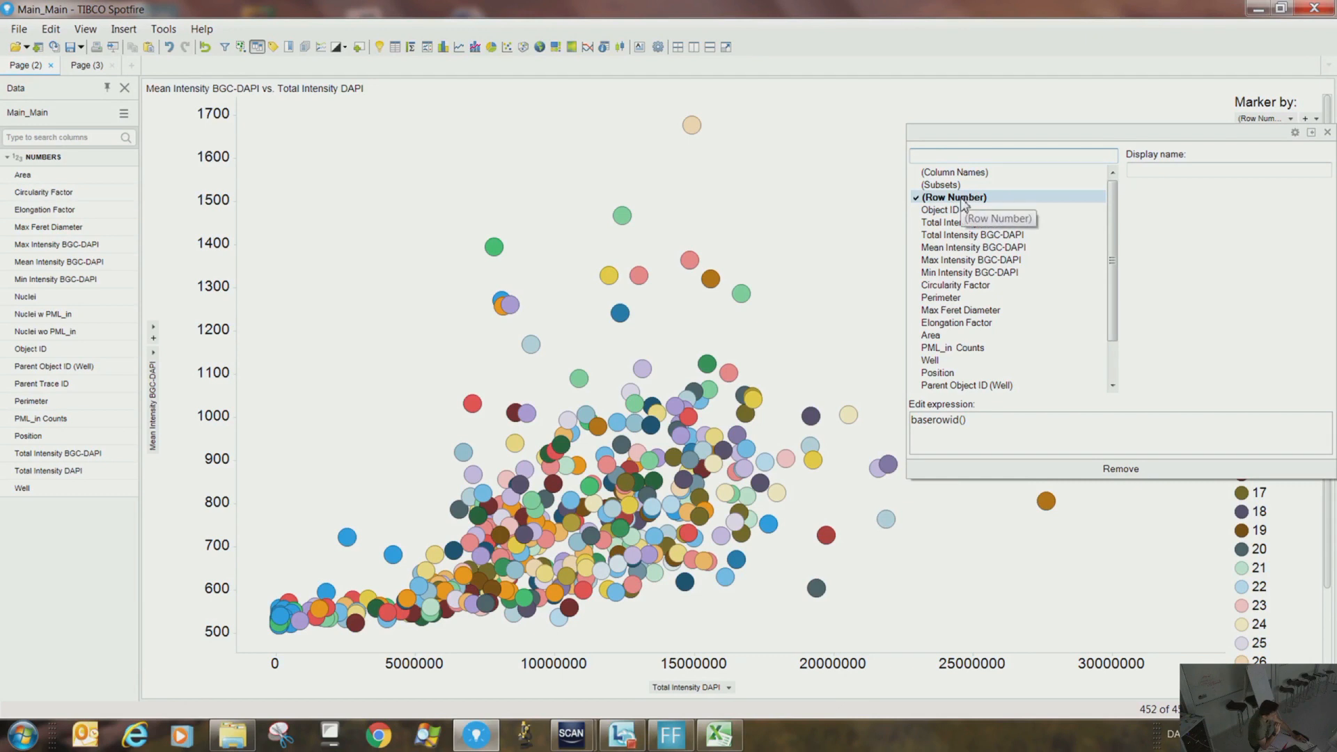
click(776, 208)
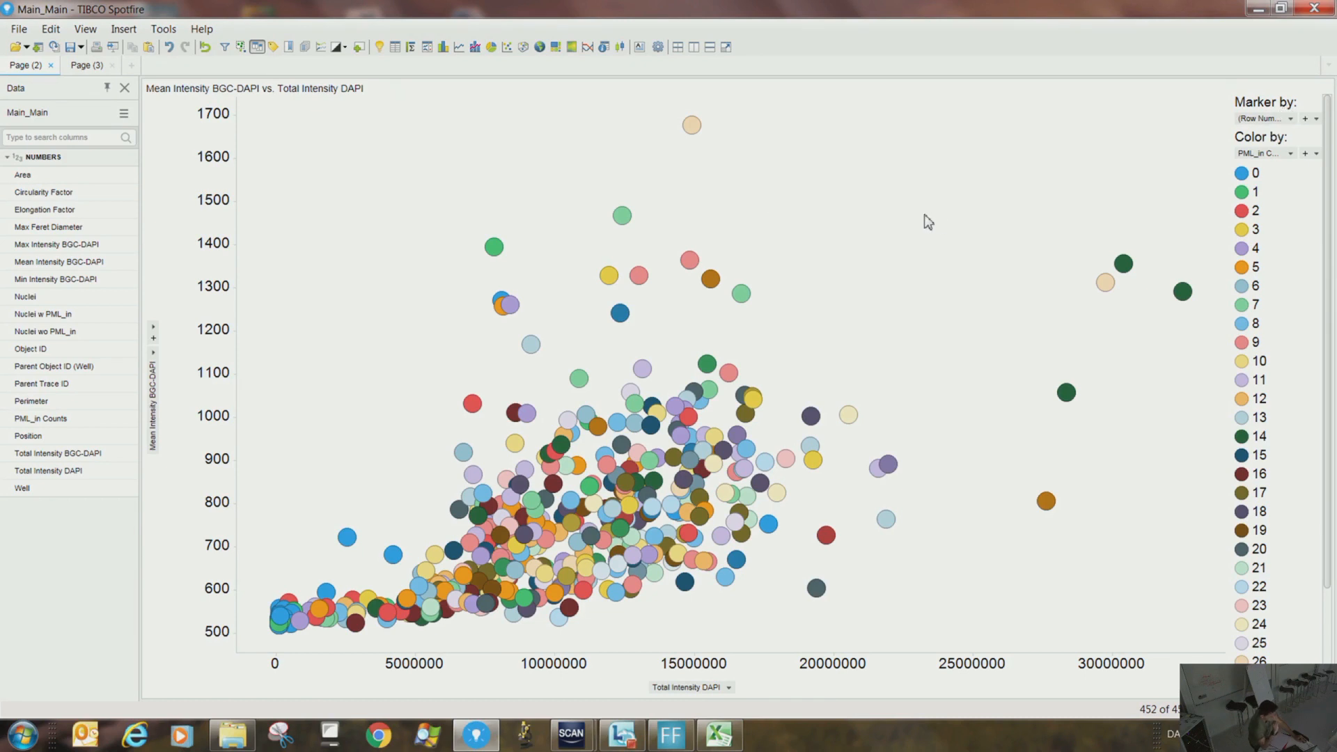
click(1291, 119)
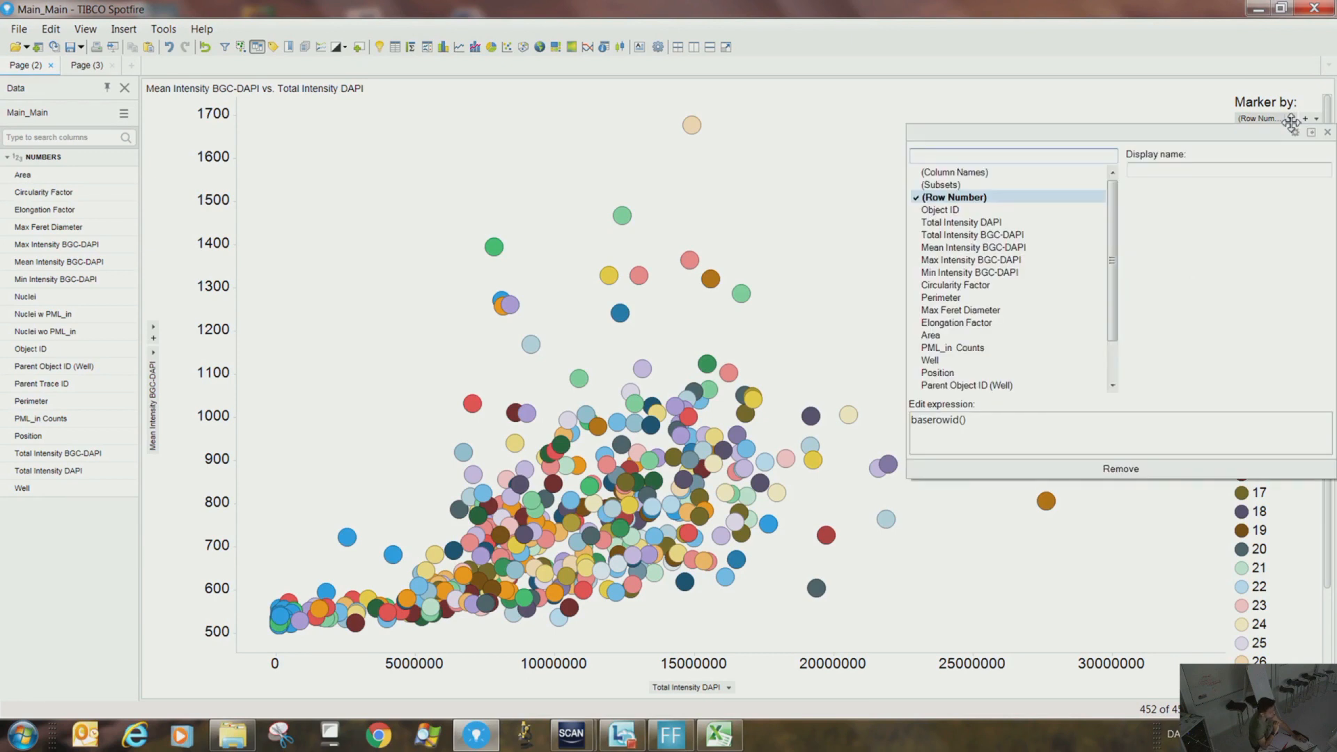
click(1003, 209)
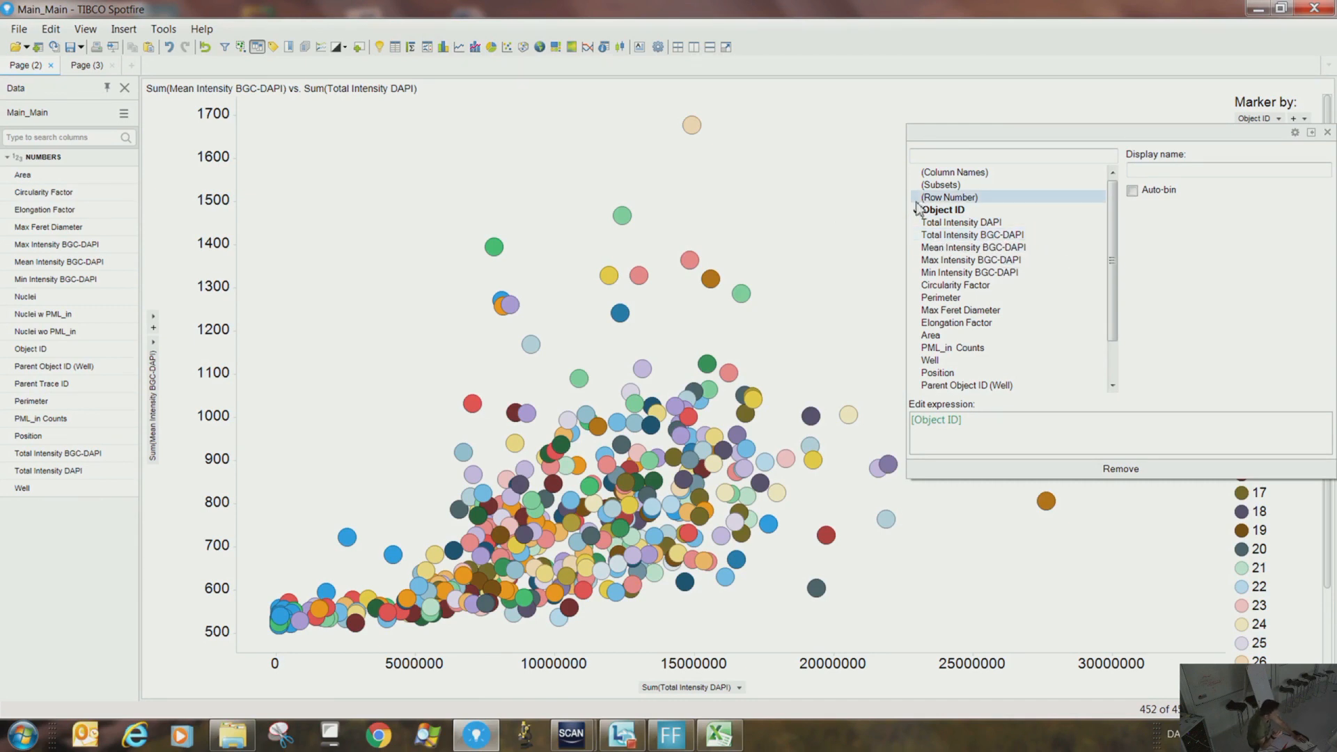
click(961, 197)
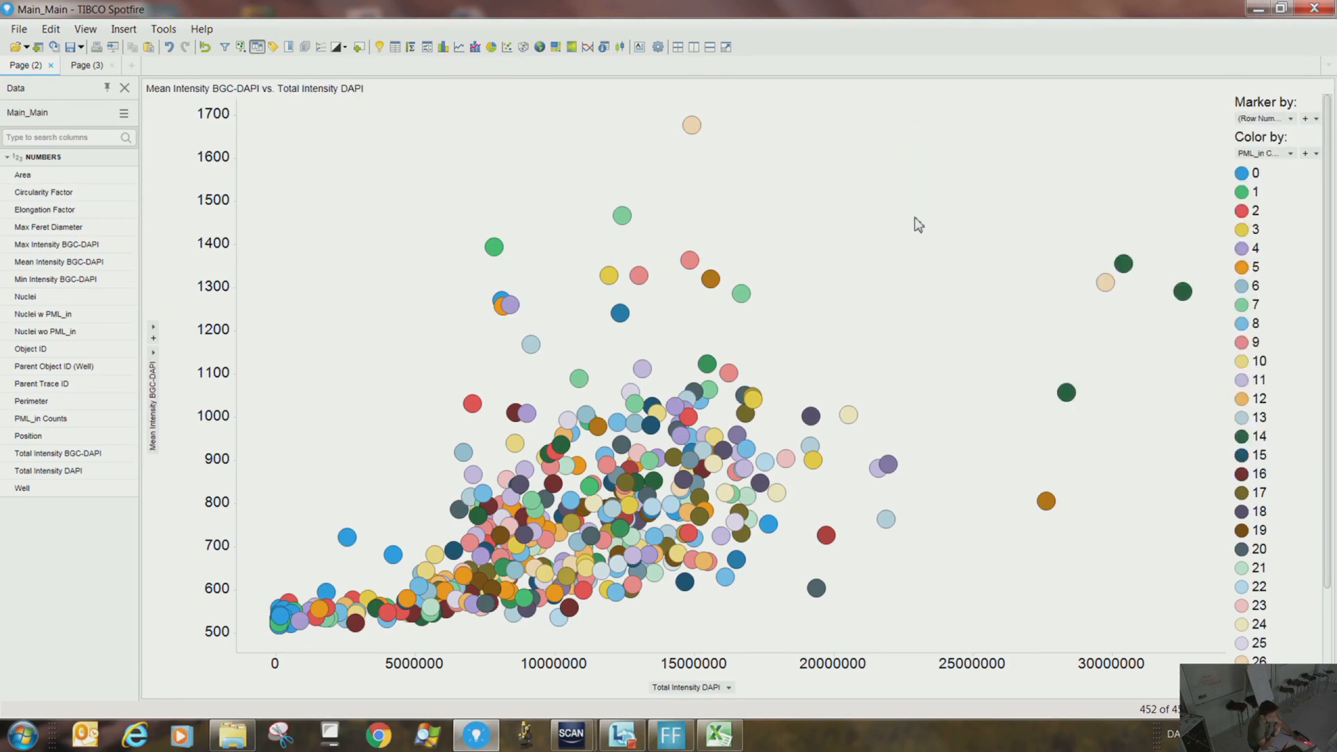
Color the scatter plot markers by Circularity Factor
click(1291, 154)
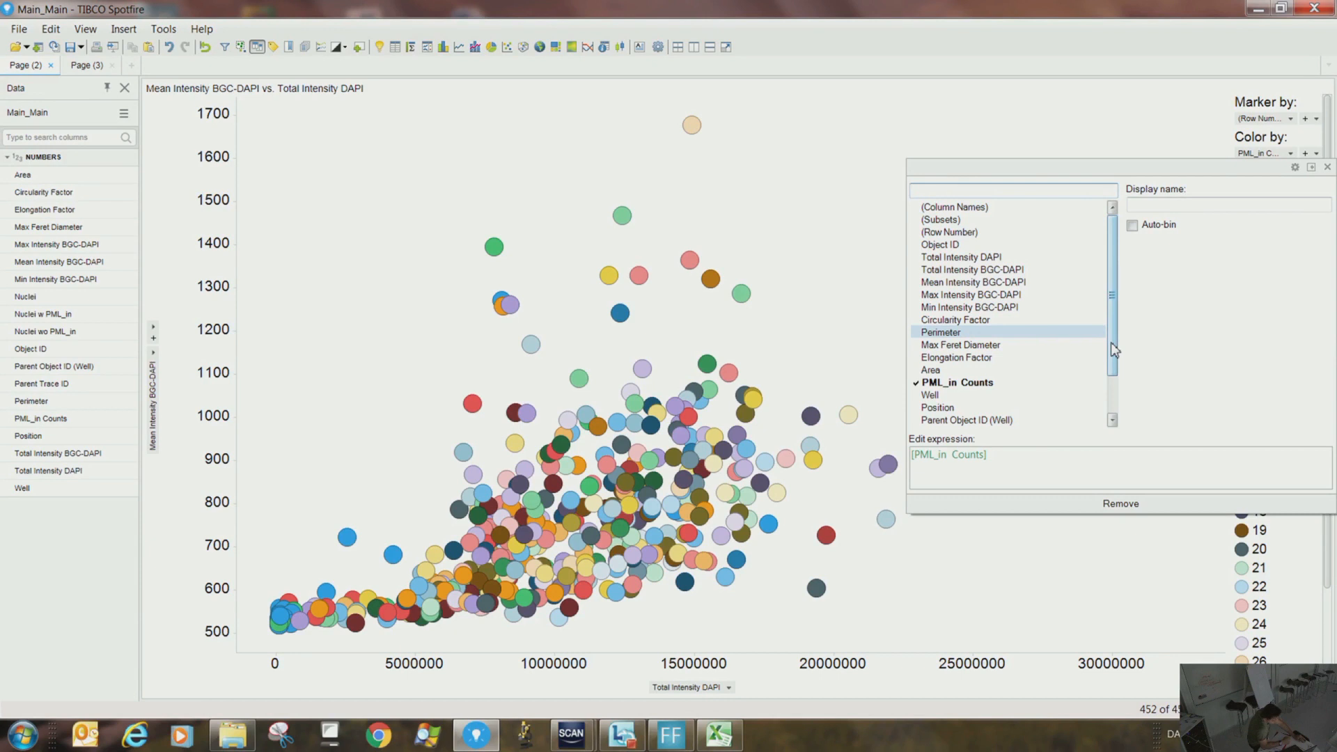
click(1022, 321)
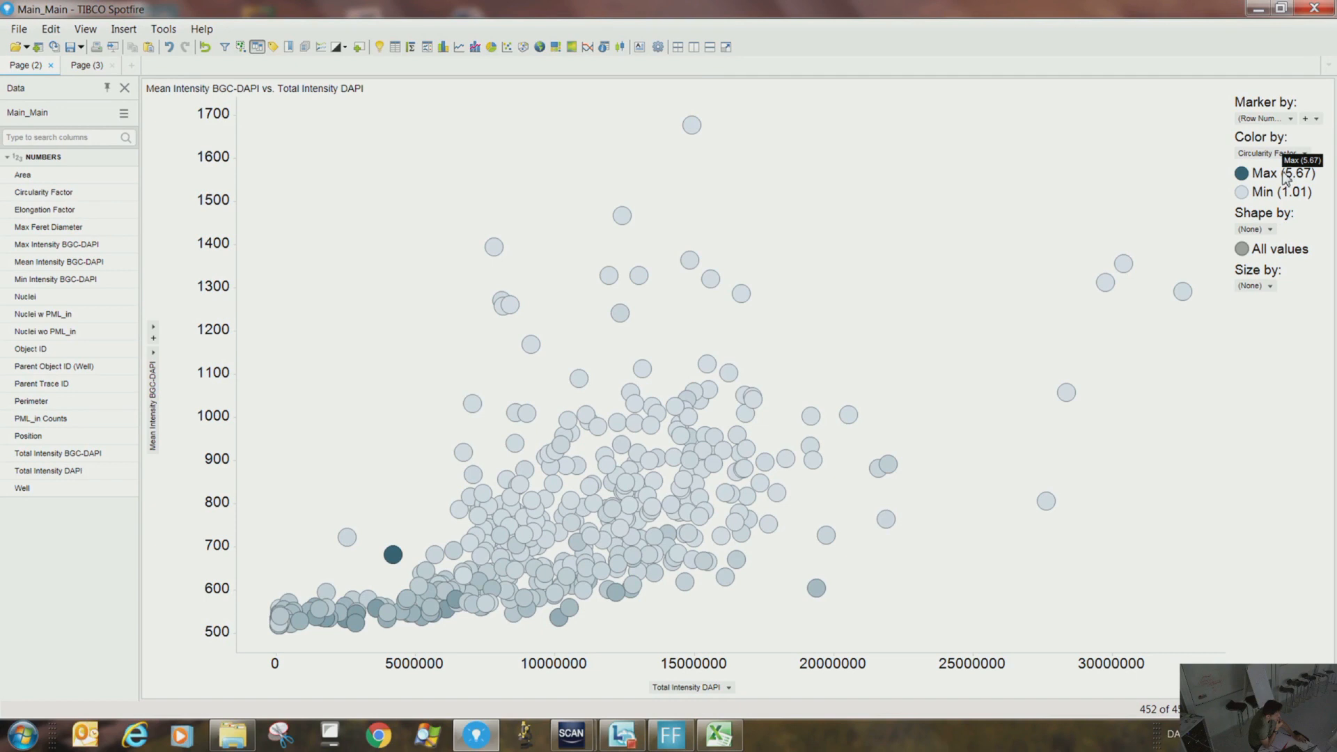
Add a red point at 2.74 and a green point at 4.16 to the Circularity Factor color gradient, and close the properties
right_click(1268, 153)
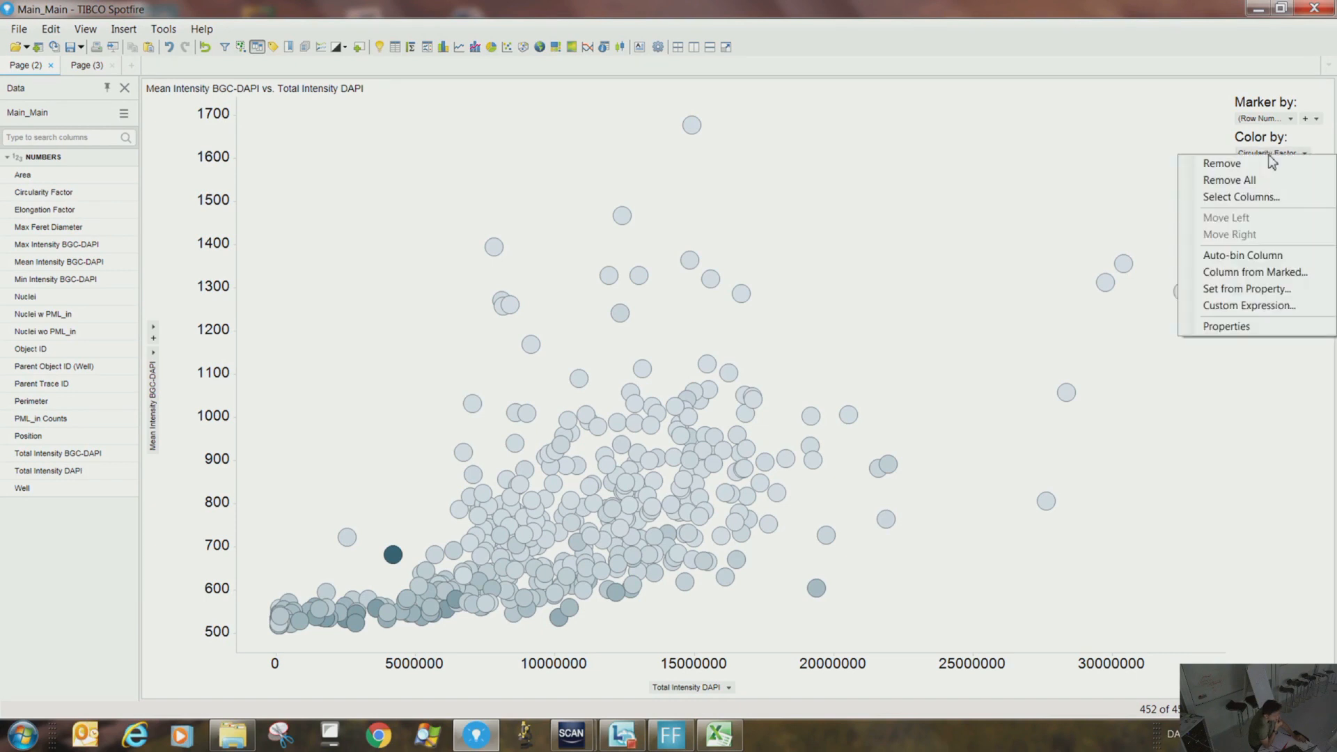
click(1241, 328)
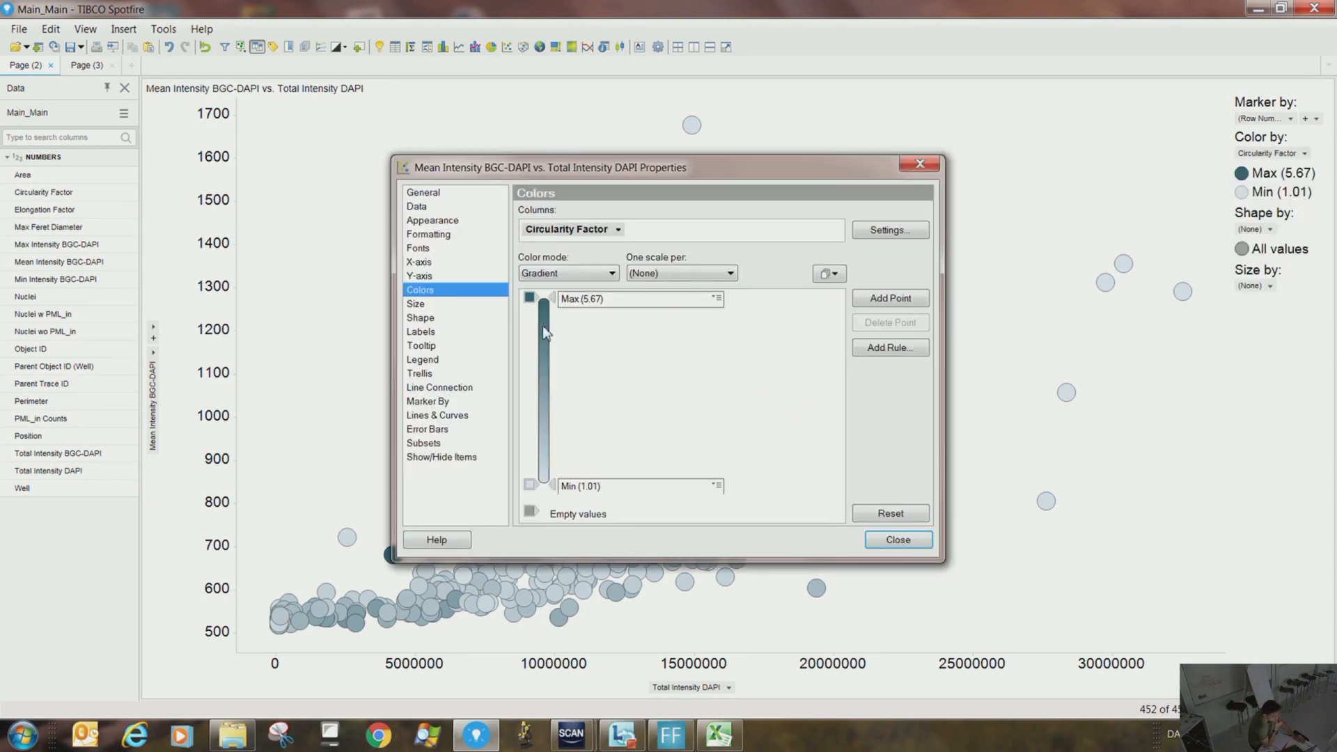
click(544, 382)
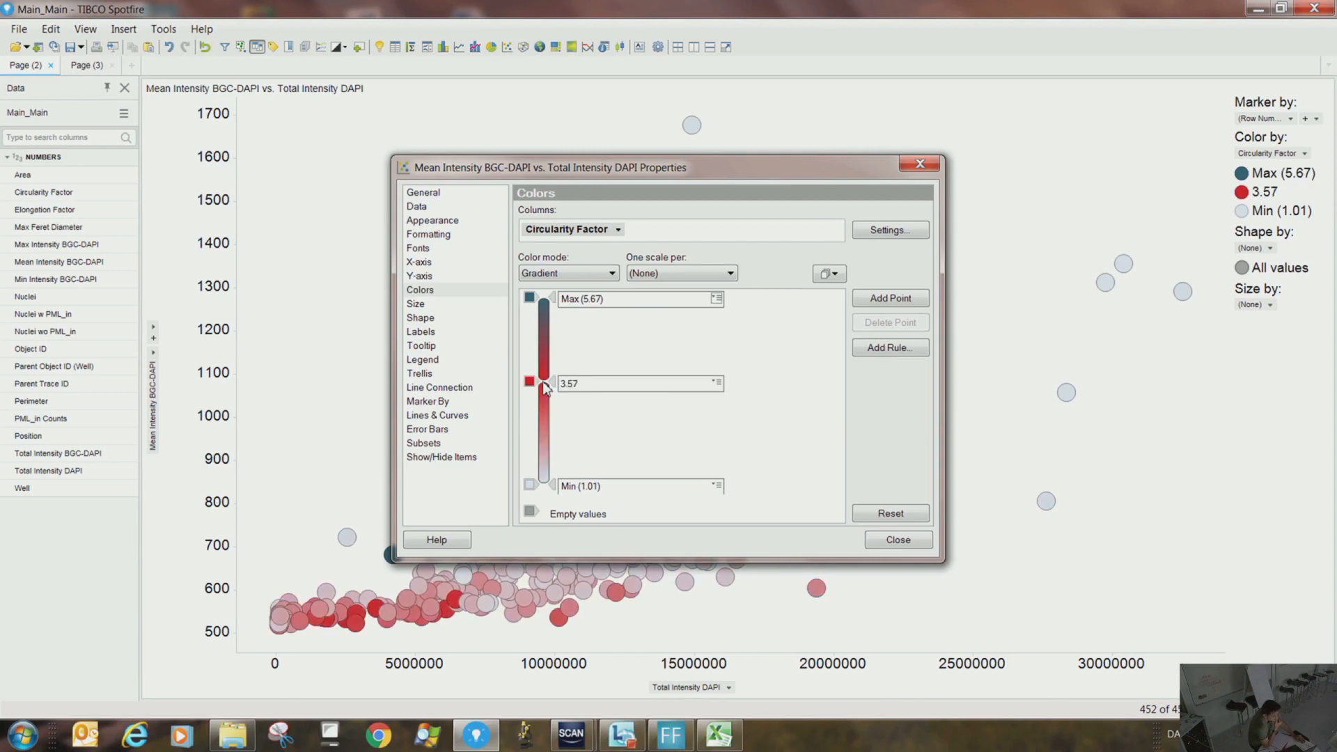
click(542, 337)
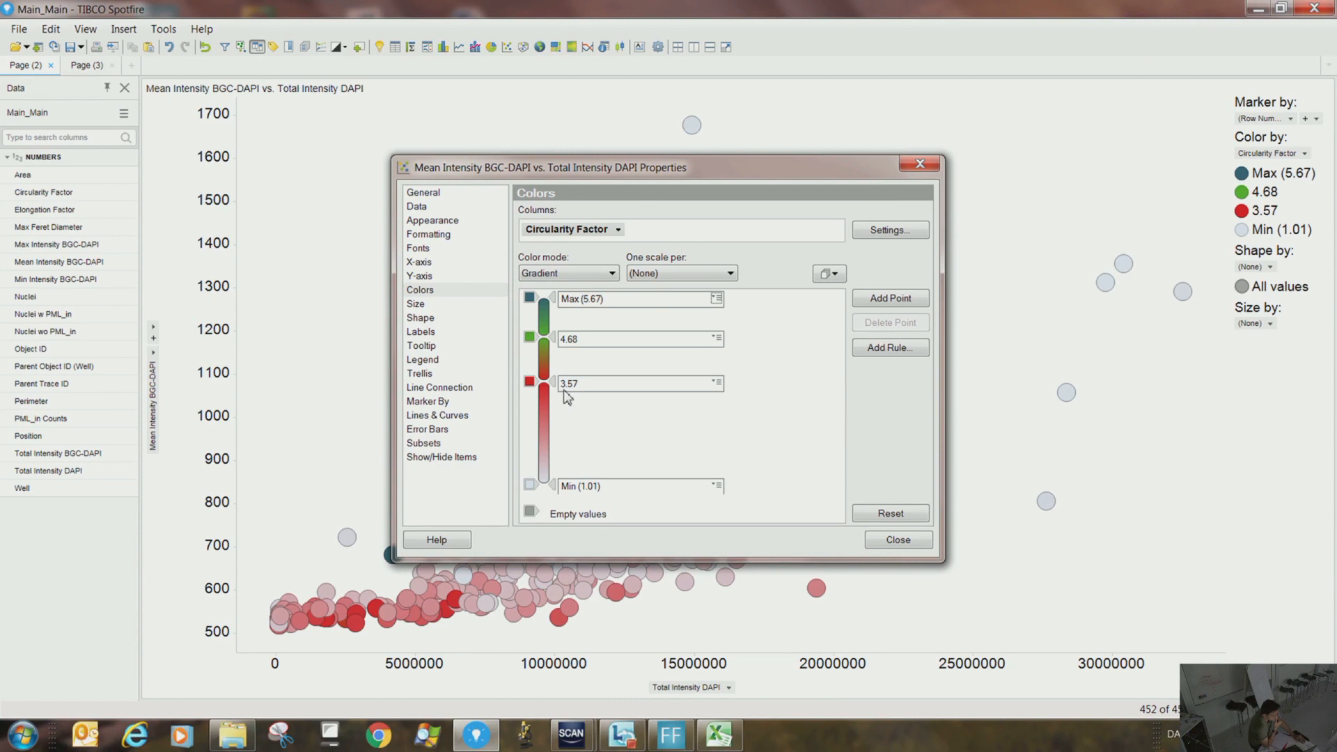
drag(555, 385, 555, 418)
mouse_move(556, 339)
mouse_down()
mouse_move(558, 377)
mouse_move(562, 364)
mouse_up()
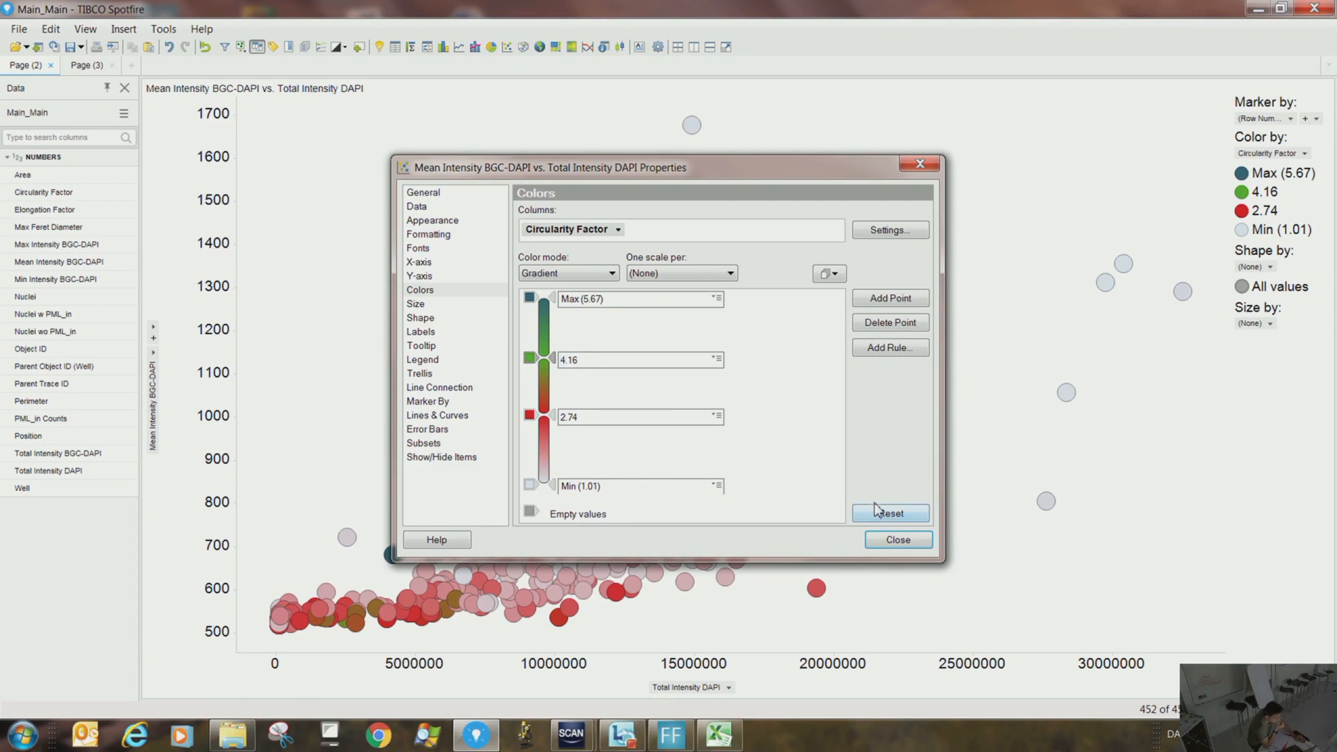
click(890, 543)
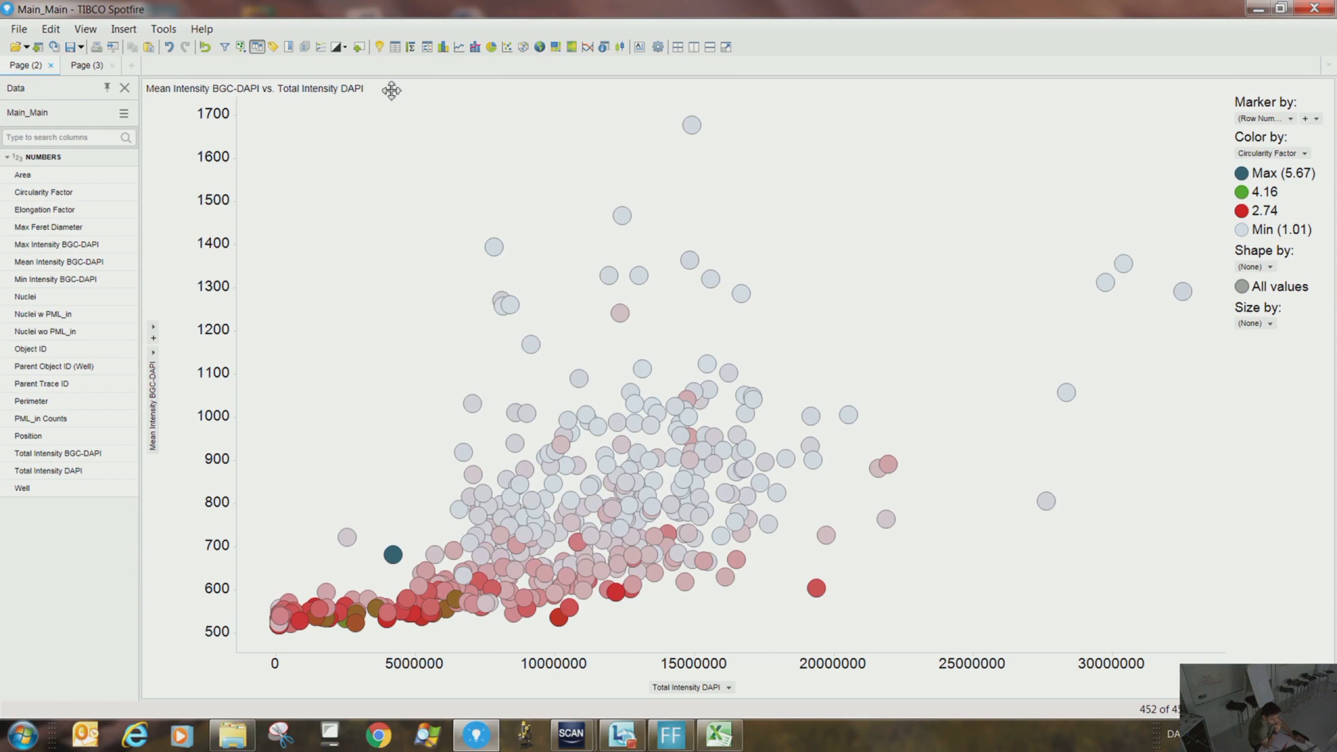
Mark the points above about 1050 Mean Intensity BGC-DAPI, from about 5,000,000 to 23,000,000 Total Intensity DAPI, and clear the marking
drag(411, 107, 916, 402)
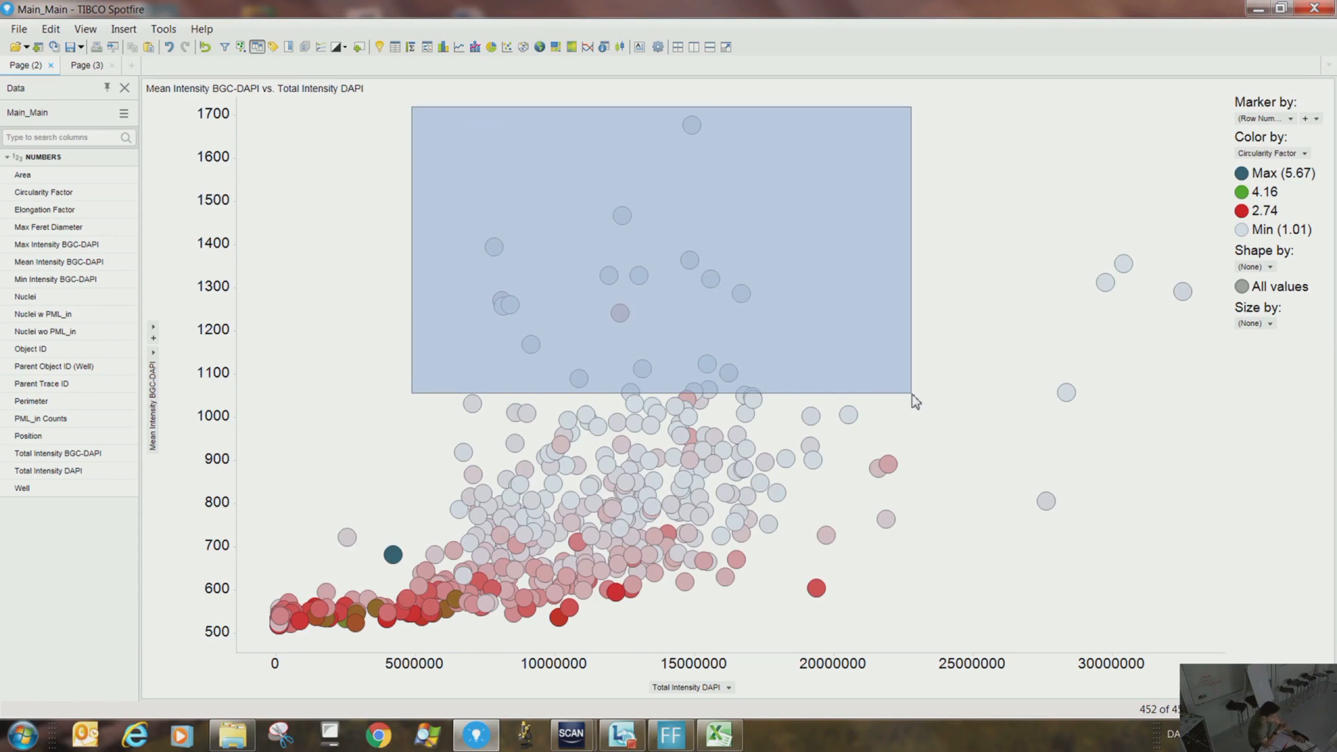
drag(917, 402, 914, 398)
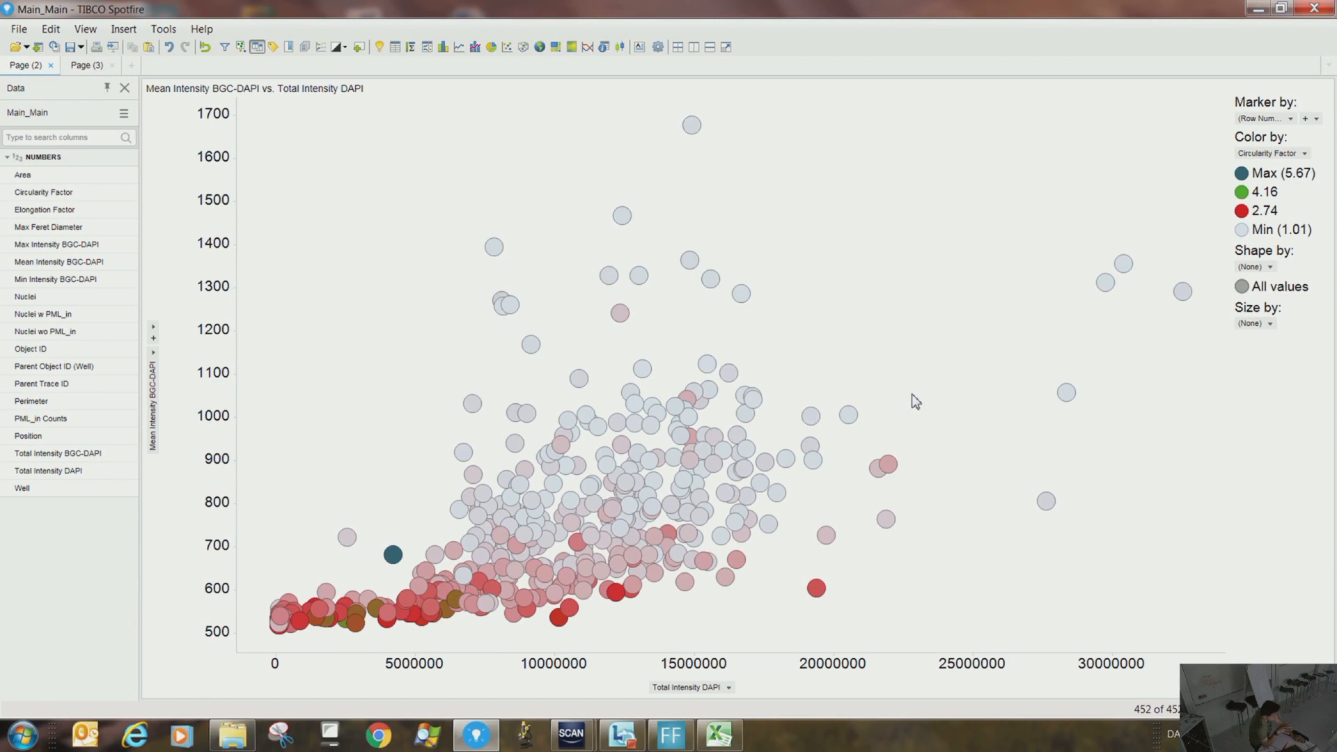
mouse_move(695, 266)
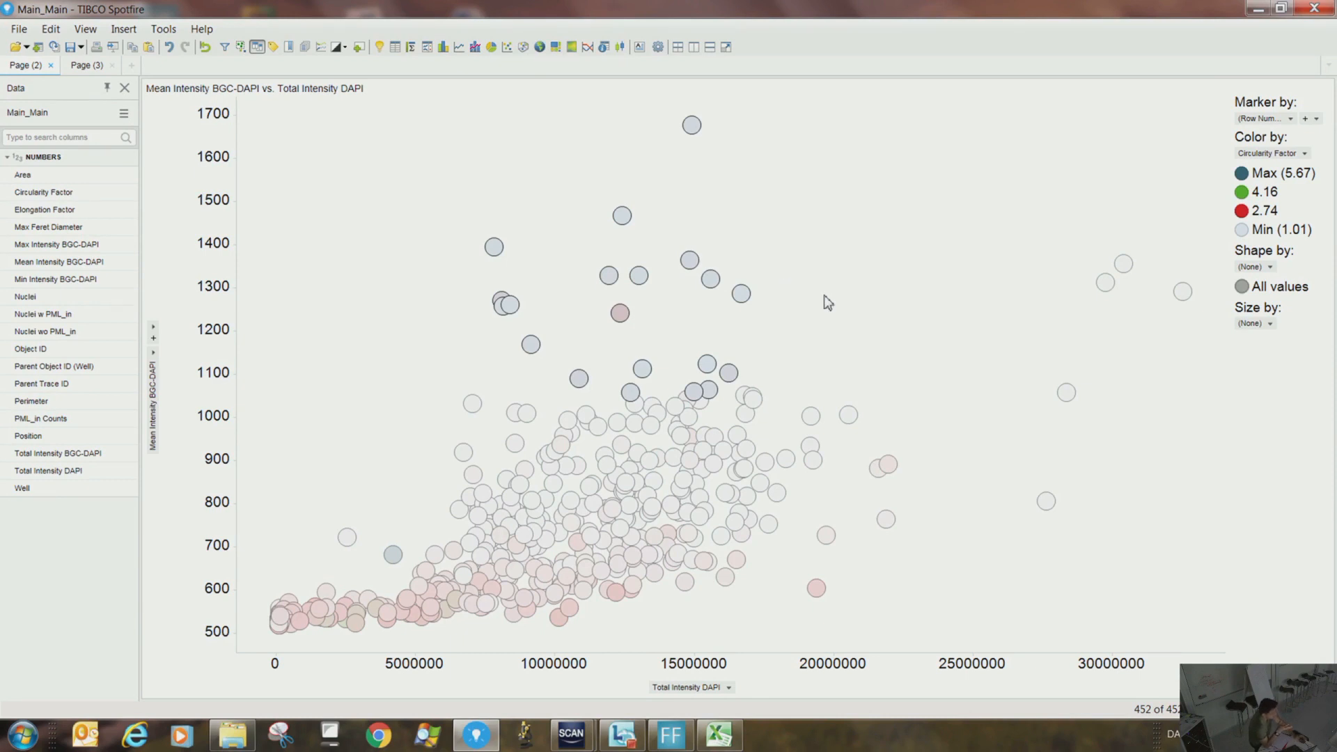
click(760, 209)
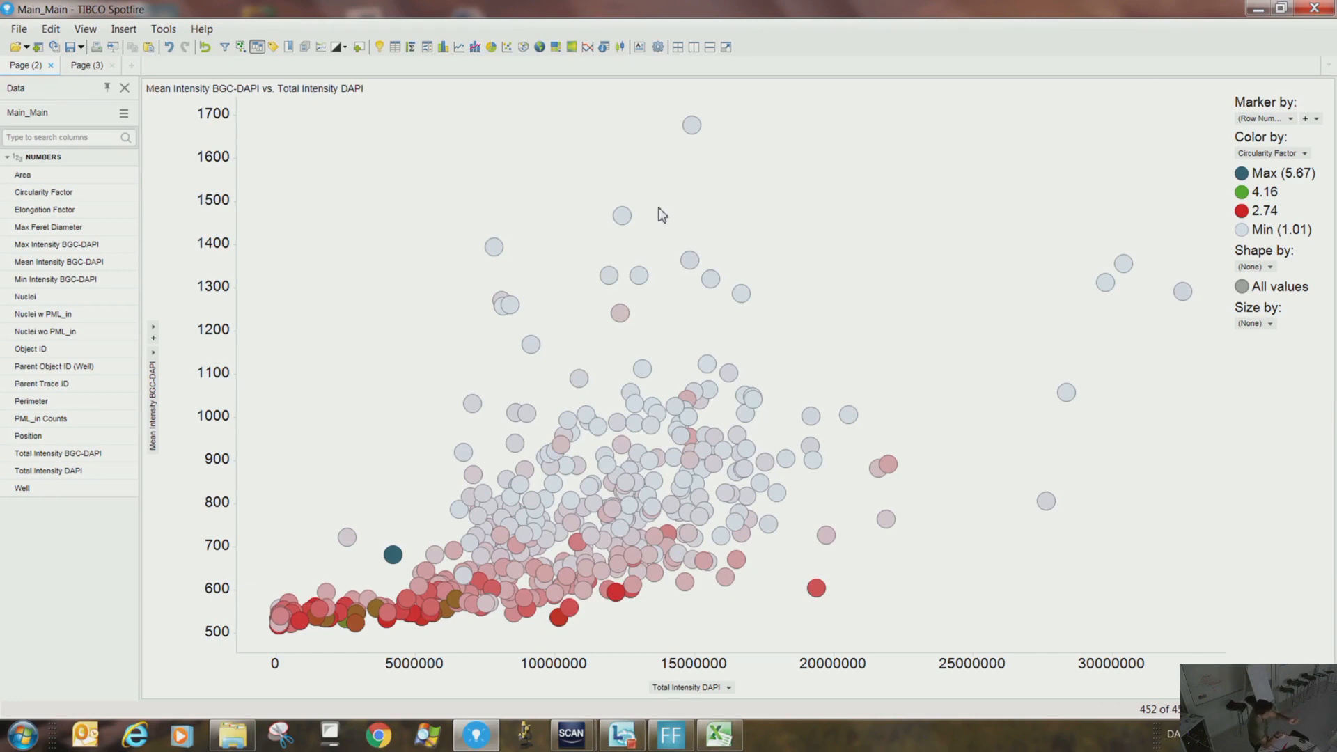
Mark the points above about 980 Mean Intensity BGC-DAPI, and in separate markings the lower middle cluster and the points beyond about 17,500,000 Total Intensity DAPI
drag(380, 106, 964, 440)
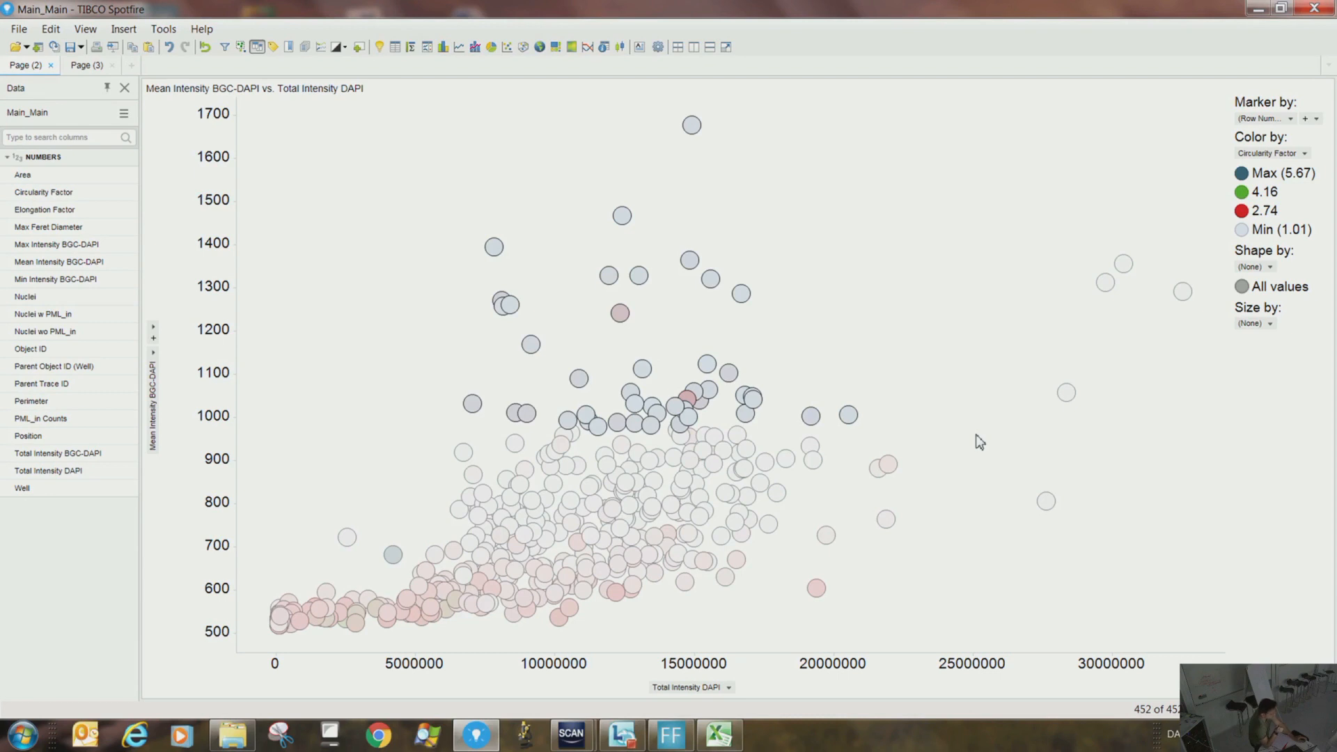
click(896, 418)
drag(452, 473, 677, 618)
drag(765, 357, 995, 609)
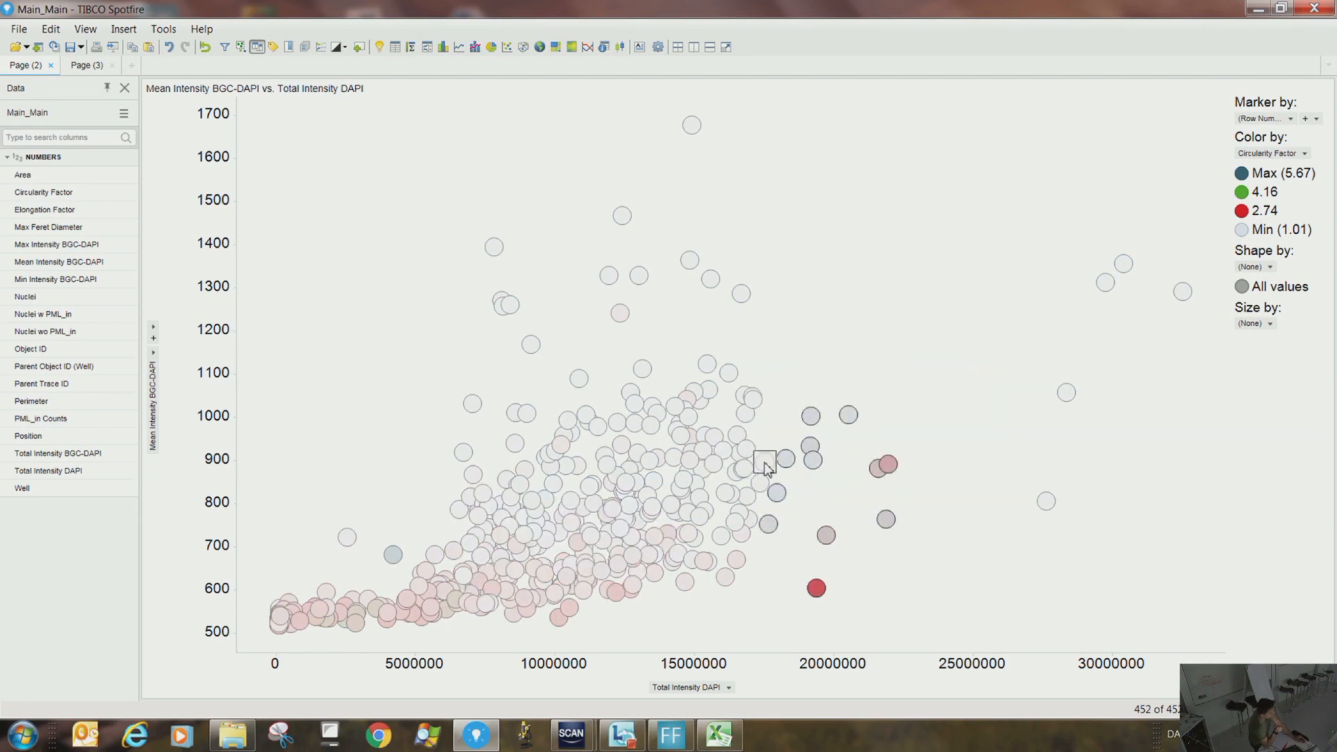
mouse_move(764, 465)
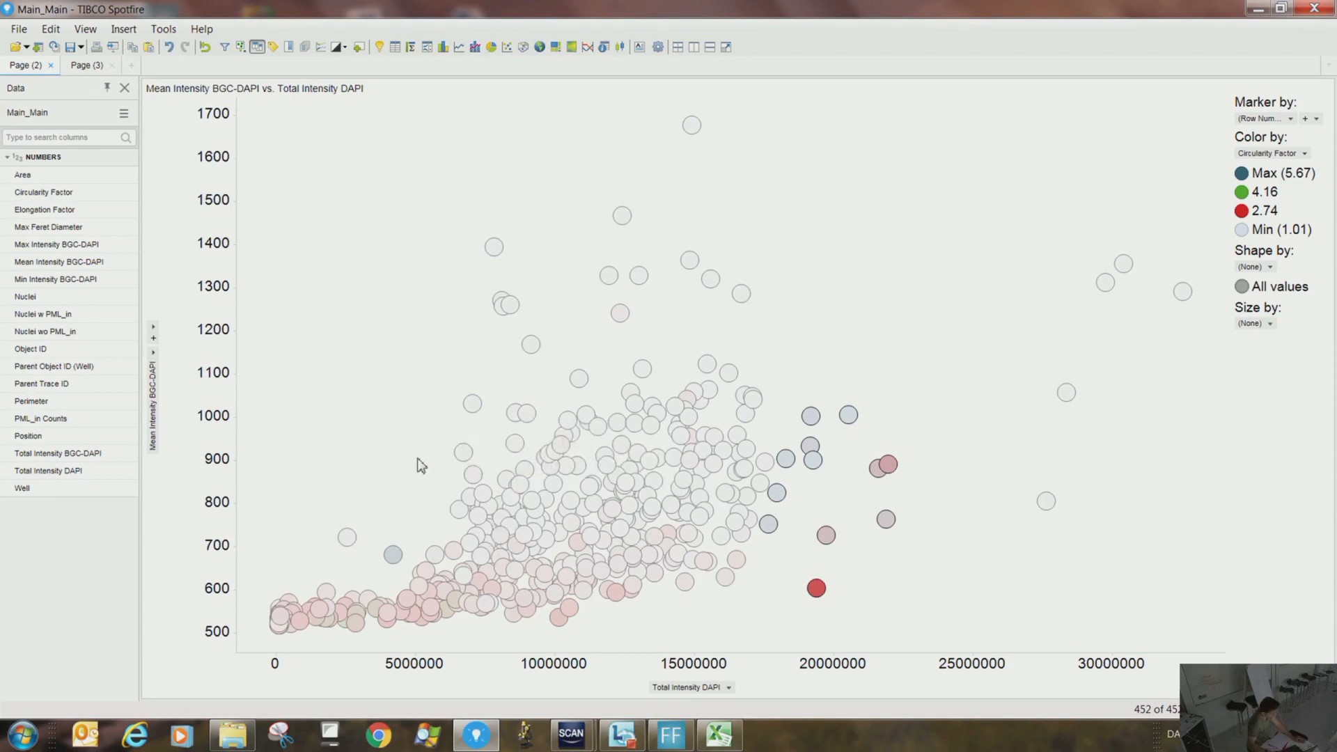
Mark the cluster from about 5,000,000 to 12,500,000 Total Intensity DAPI, and replace it with the points from about 16,000,000 to 25,000,000
drag(418, 461, 625, 631)
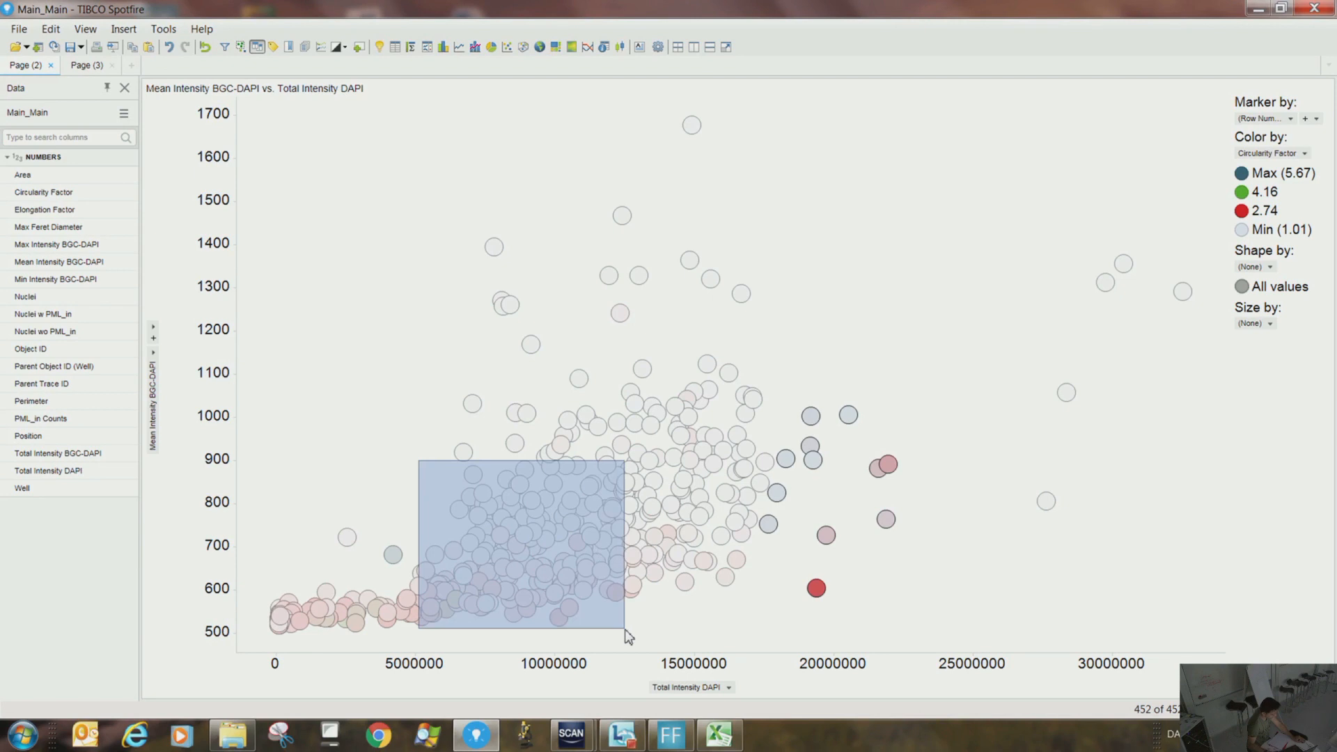
drag(626, 634, 625, 632)
drag(416, 446, 624, 623)
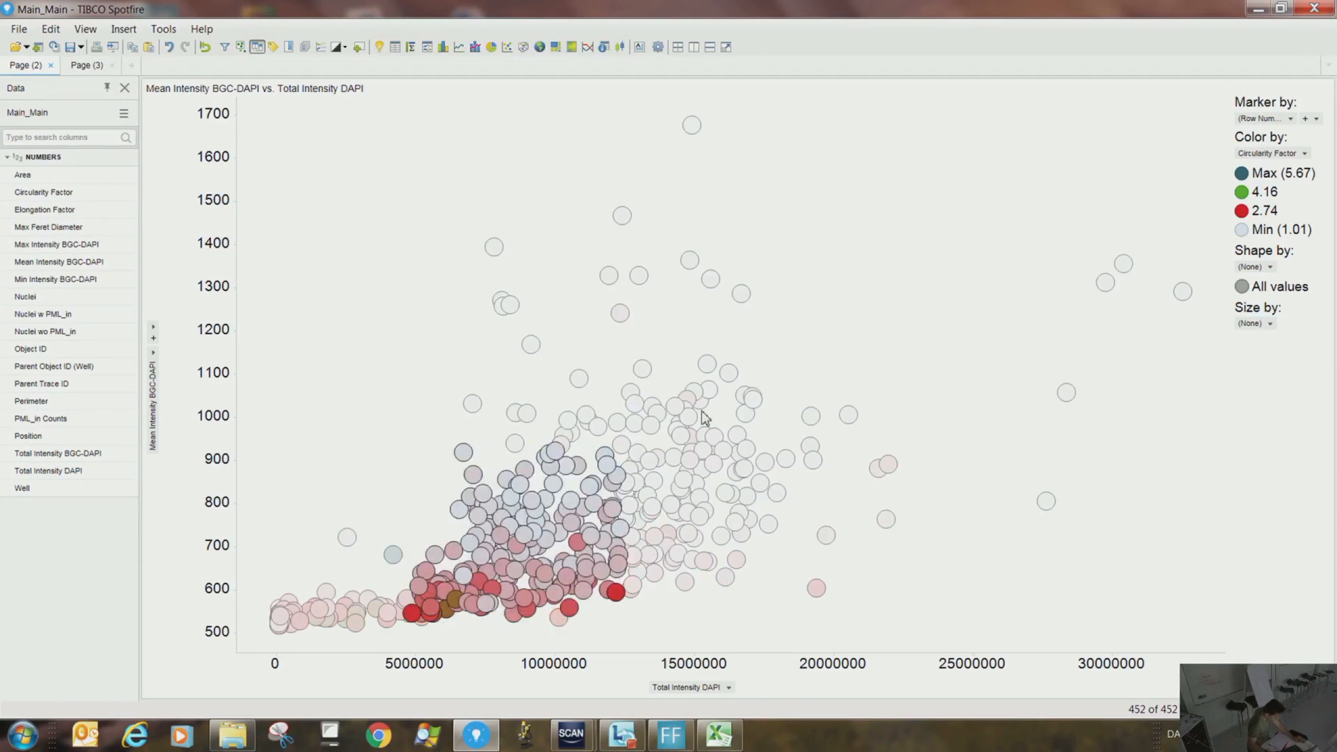
drag(721, 410, 973, 642)
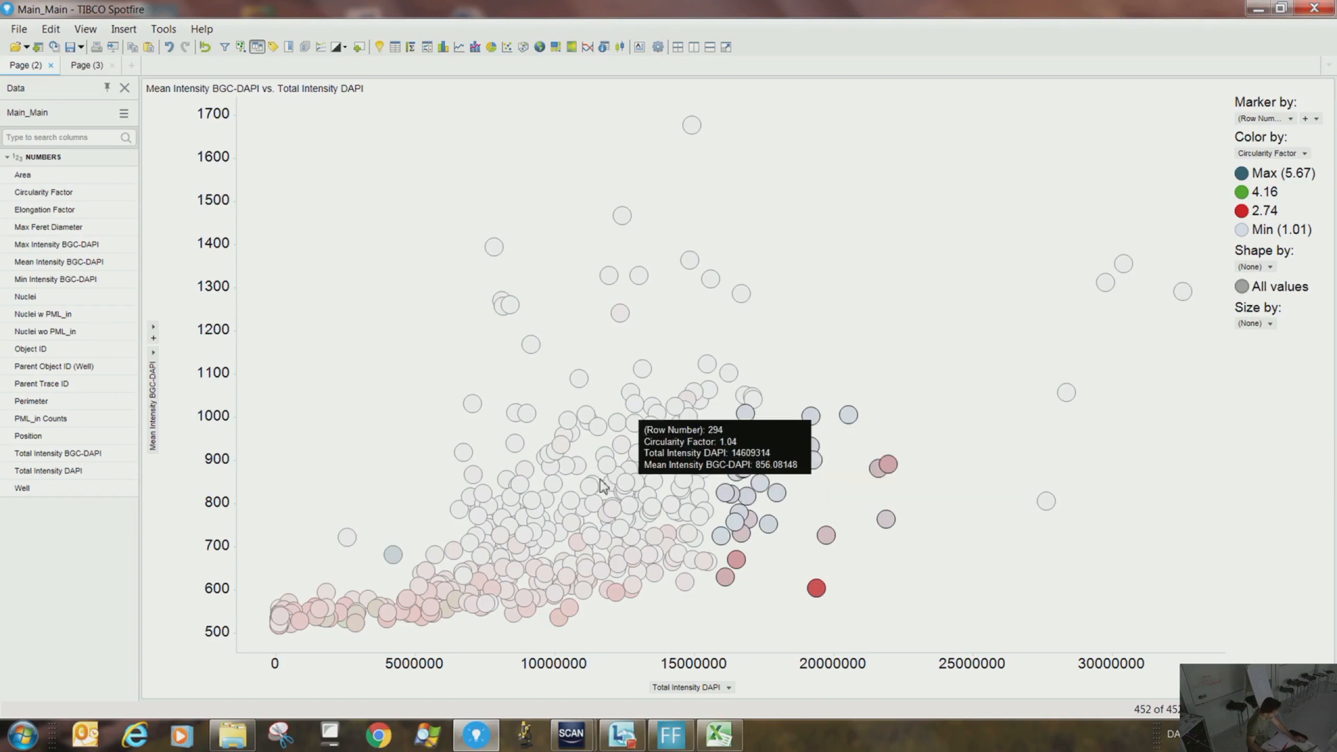
Lasso the cluster from about 2,500,000 to 13,300,000 Total Intensity DAPI, replace it with points above about 1120 Mean Intensity BGC-DAPI, and clear the marking
mouse_move(327, 459)
mouse_down()
mouse_move(357, 618)
mouse_move(639, 571)
mouse_move(629, 364)
mouse_move(403, 445)
mouse_up()
drag(322, 469, 321, 466)
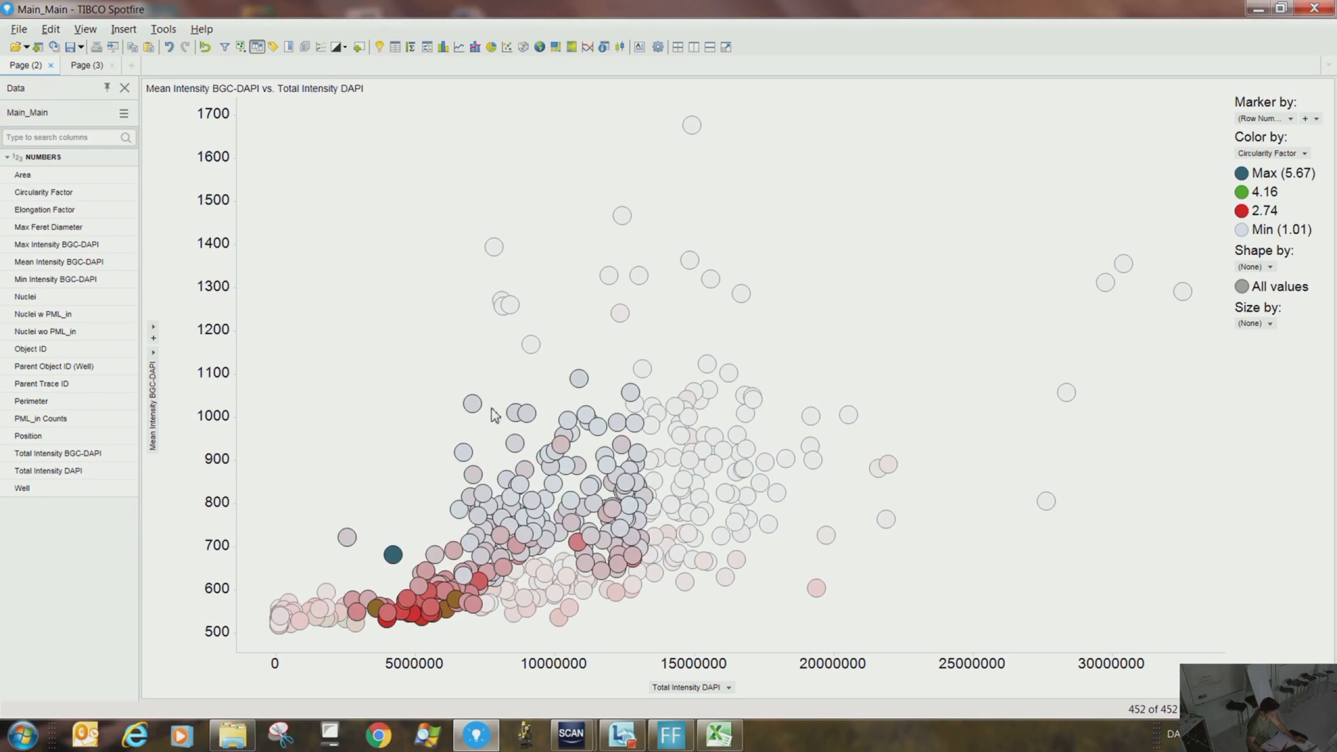
mouse_move(419, 143)
mouse_down()
mouse_move(649, 360)
mouse_move(829, 143)
mouse_move(472, 125)
mouse_up()
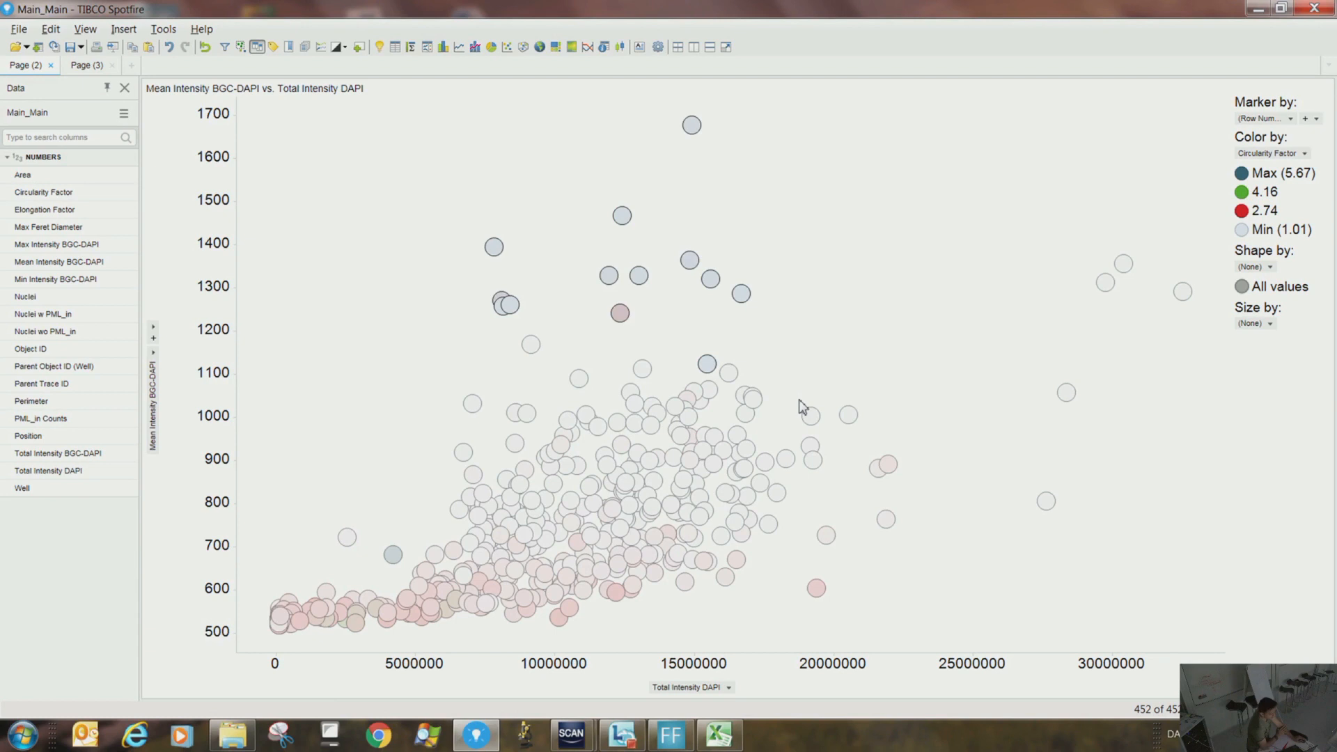
click(896, 324)
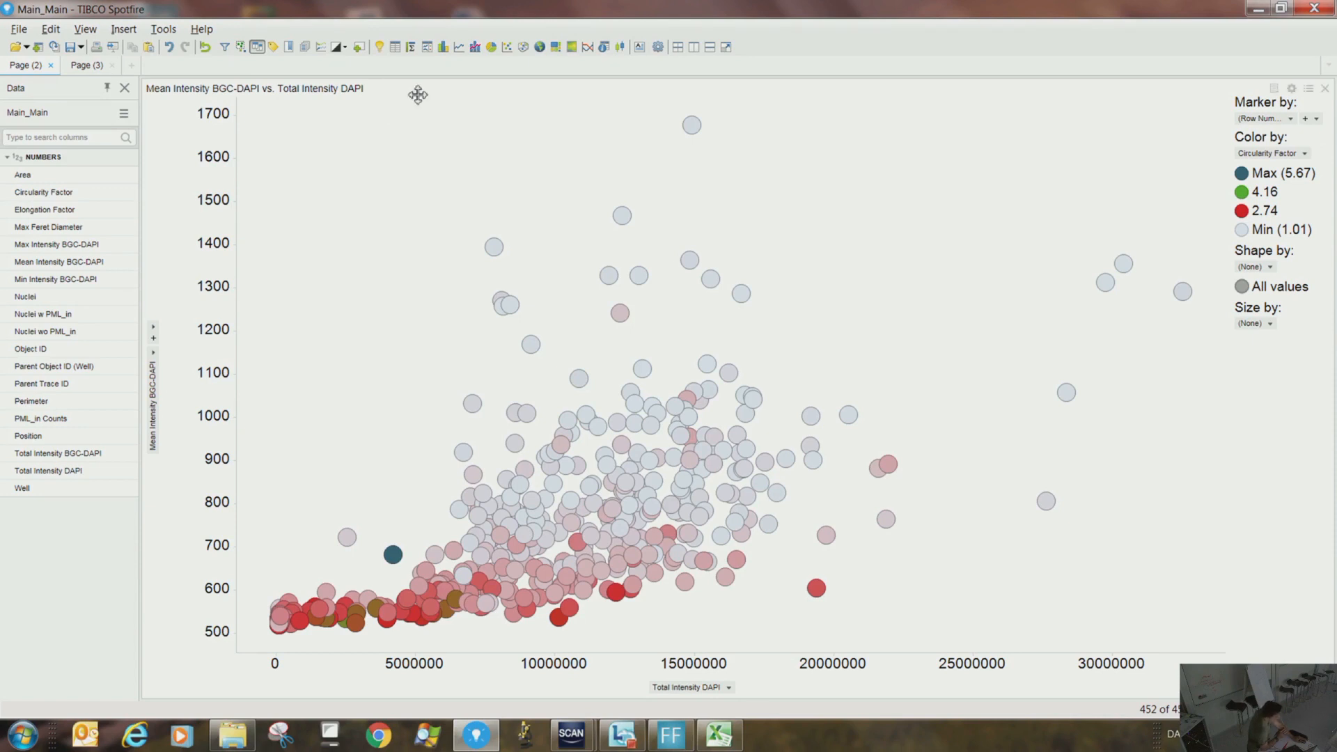
Mark the points above about 930 Mean Intensity BGC-DAPI up to about 23,000,000 Total Intensity DAPI, filter to them, and undo the filter
drag(416, 98, 917, 464)
right_click(709, 279)
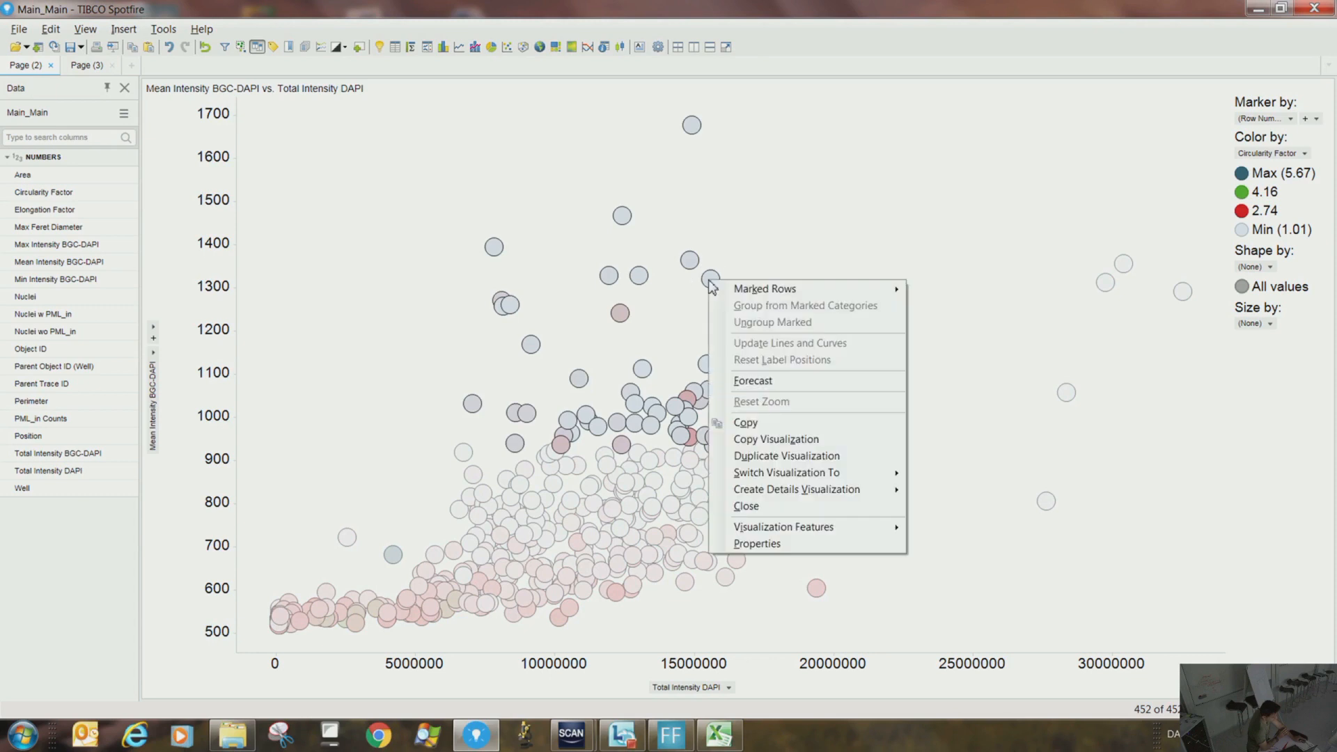
mouse_move(733, 291)
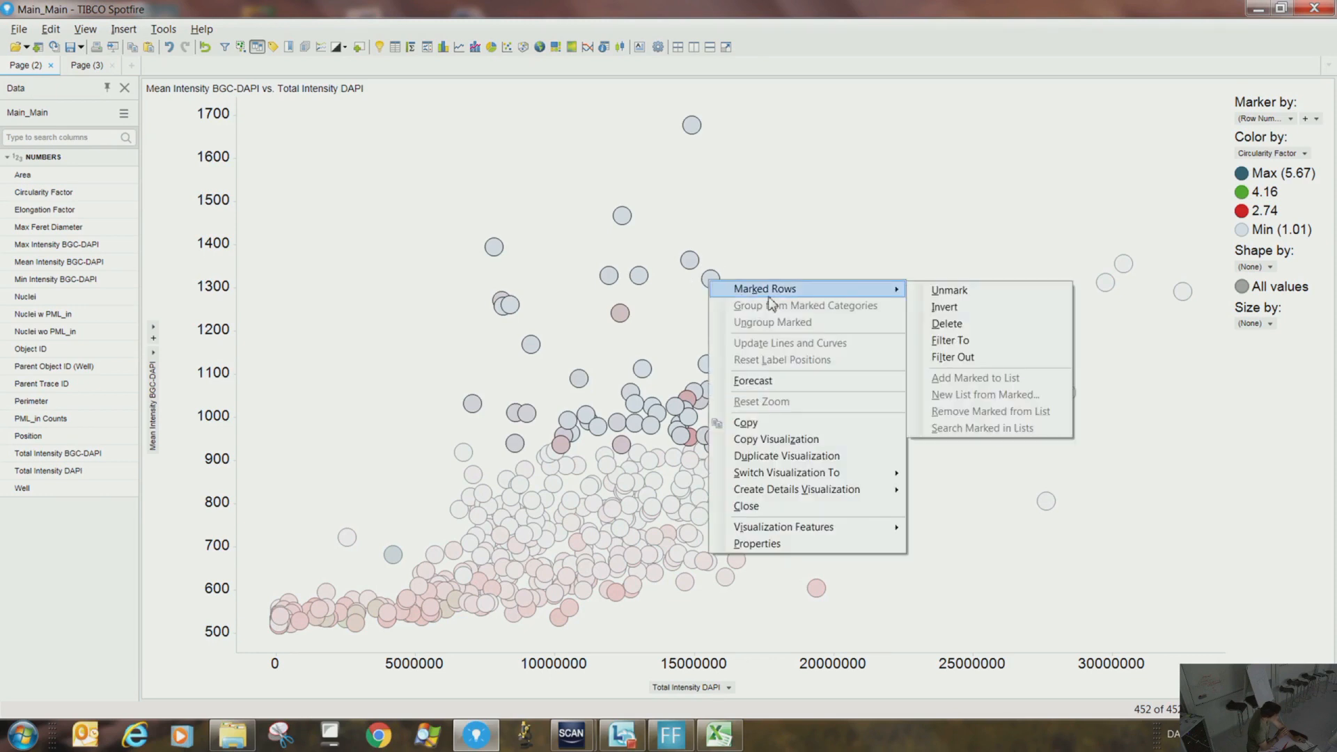
click(952, 344)
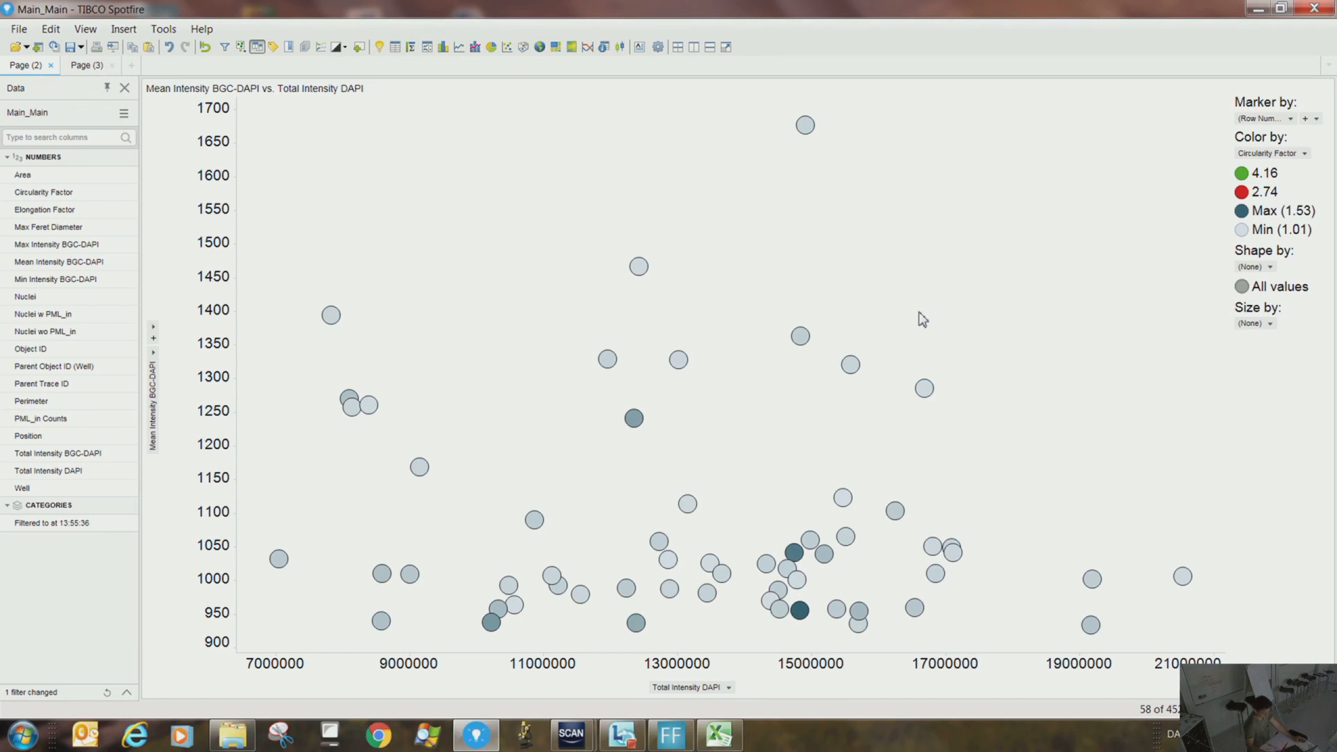
key(ctrl+z)
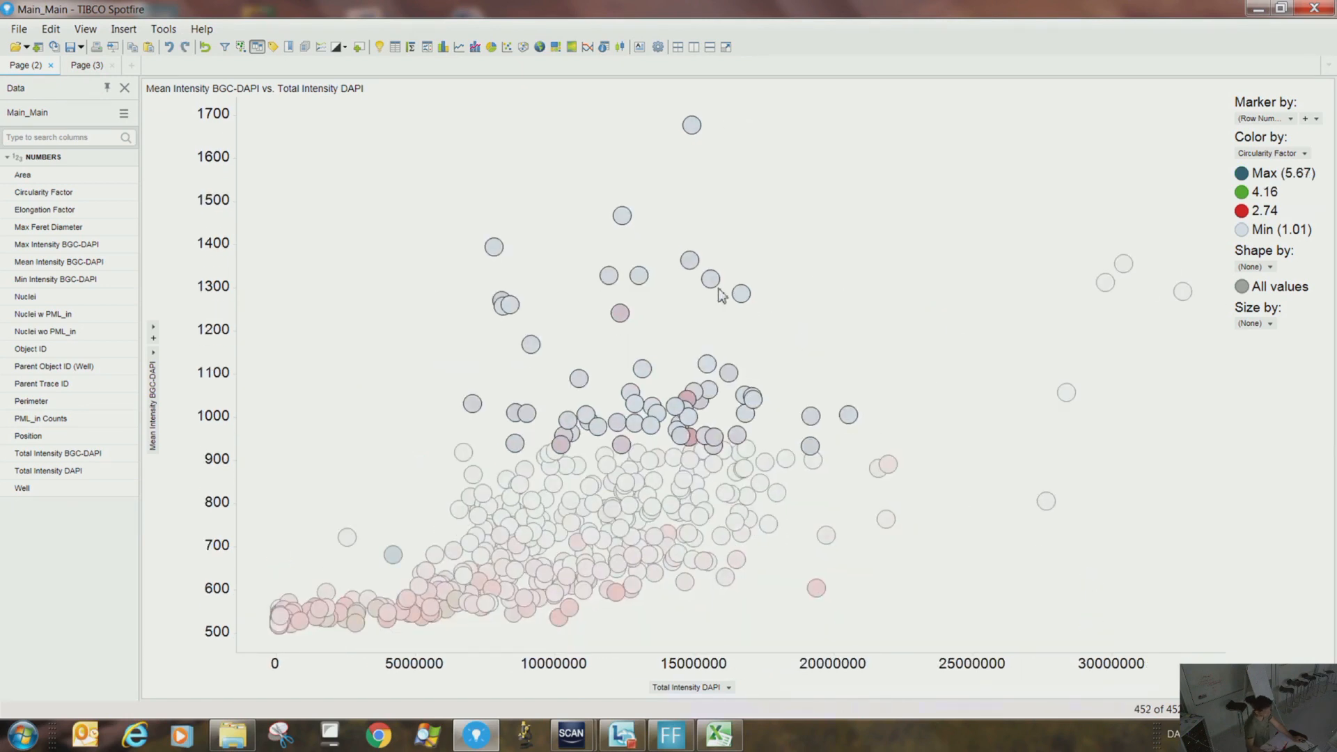
Invert the marking to select all the other points, and try filtering to the marked rows
right_click(716, 291)
mouse_move(763, 296)
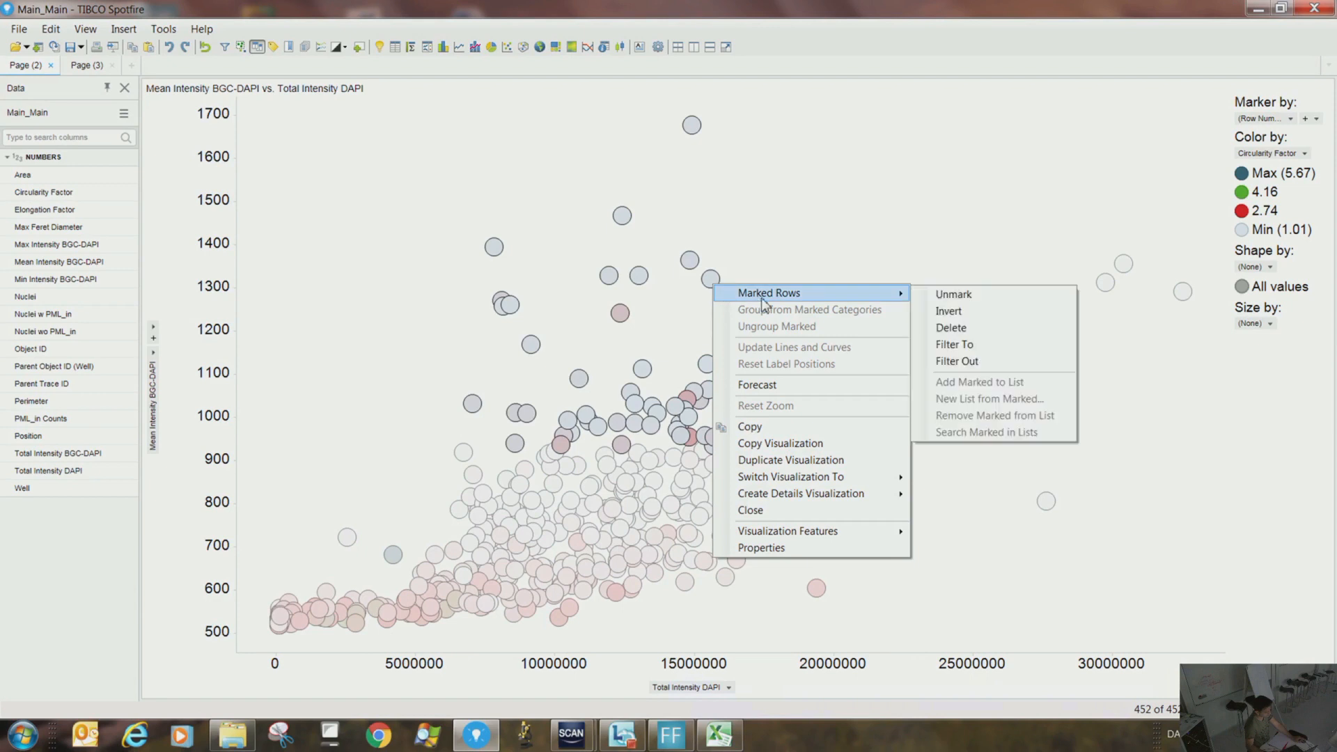
click(944, 313)
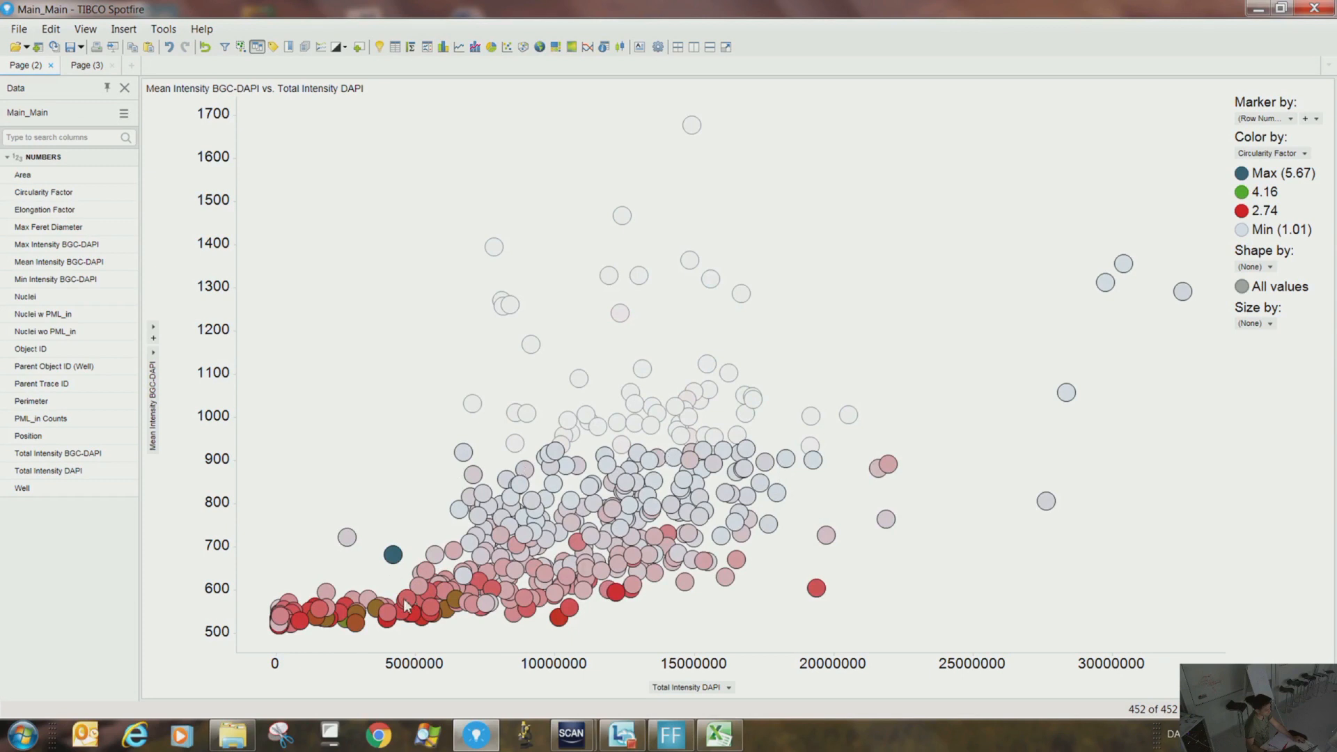
right_click(757, 481)
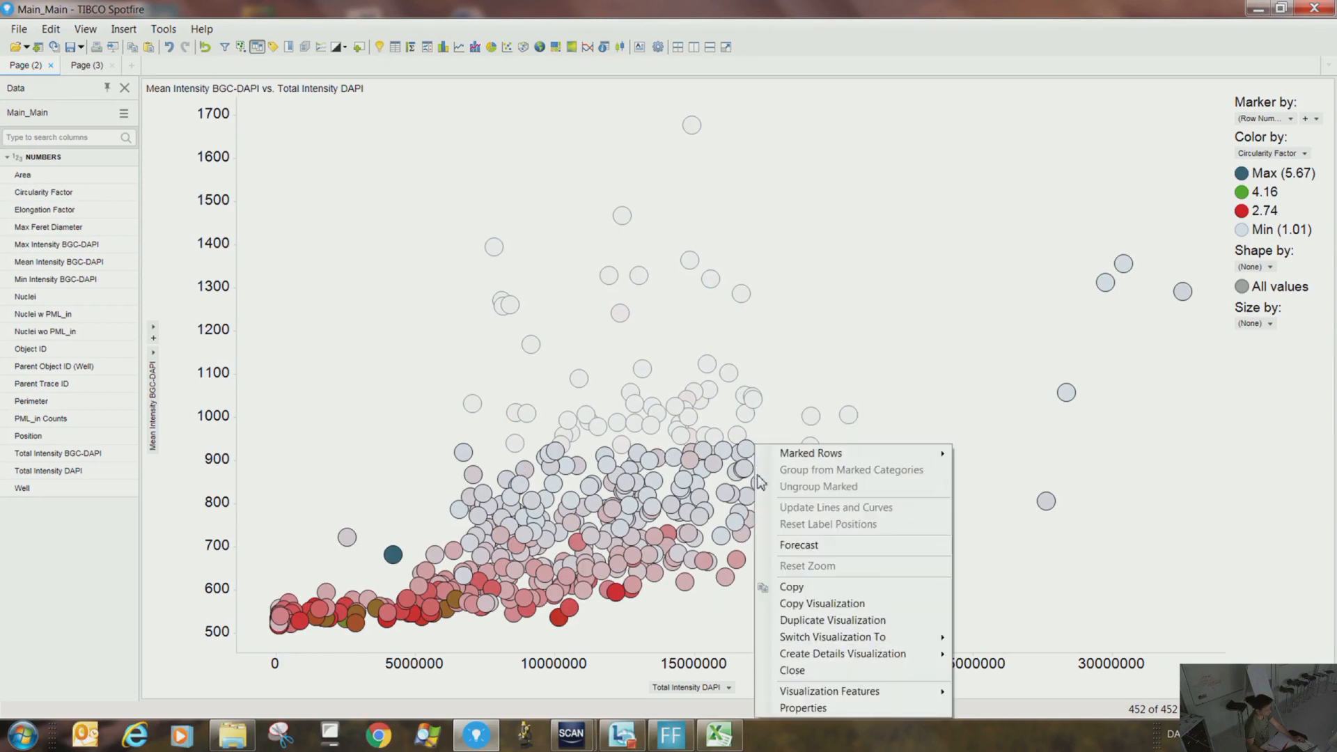
mouse_move(811, 454)
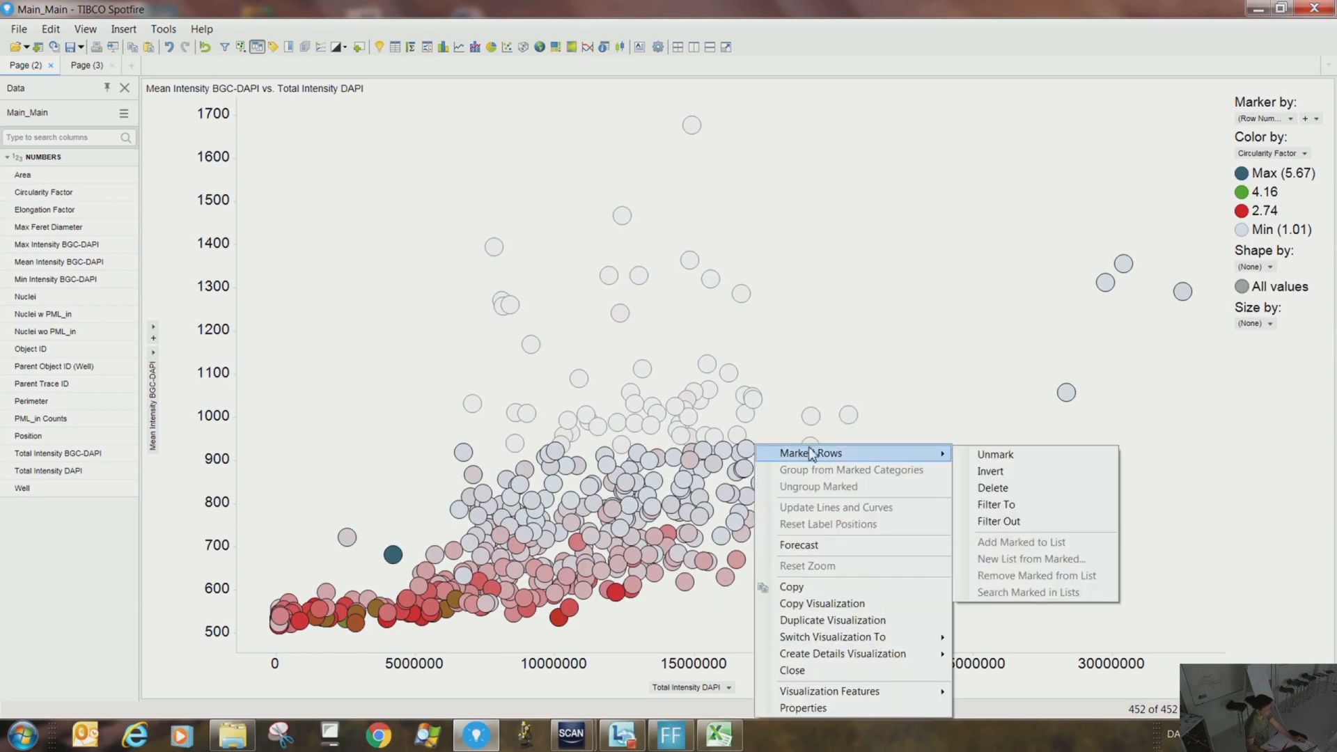
click(1005, 507)
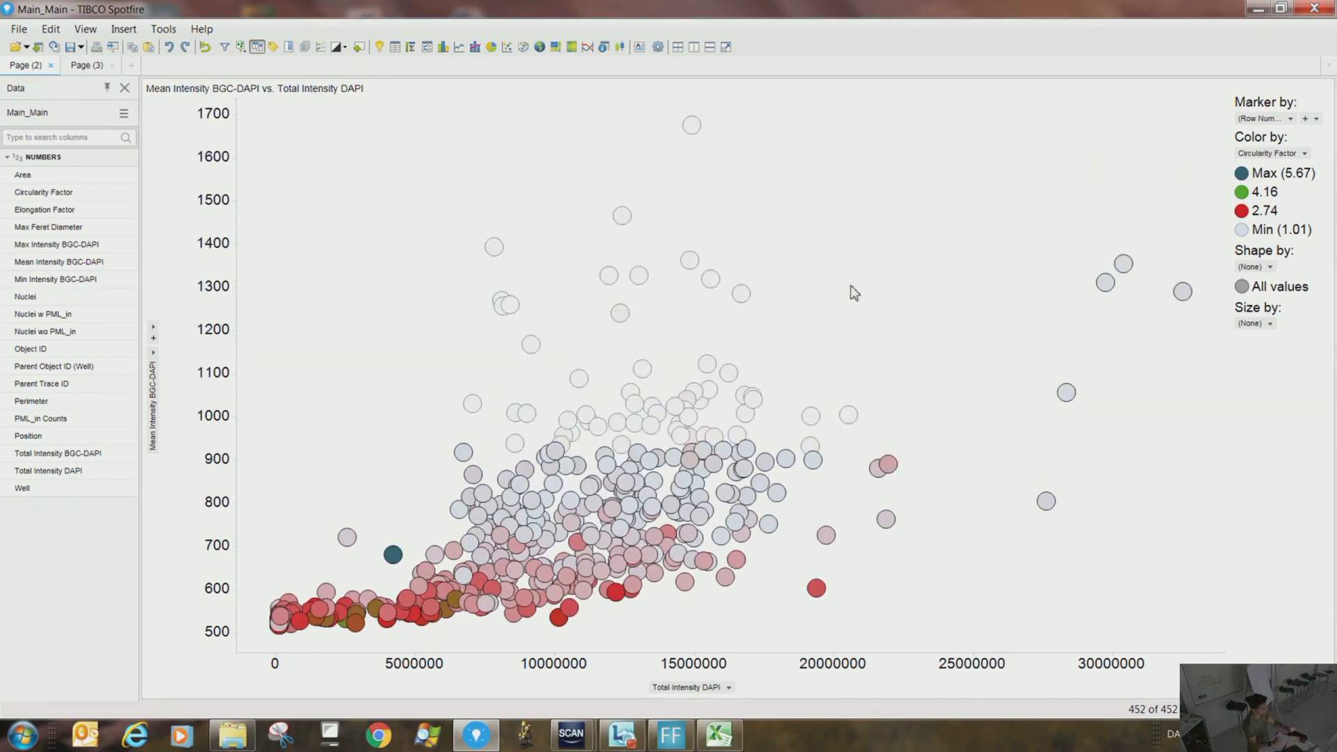
Review the visualization types the scatter plot can be switched to, keep the scatter plot, and clear the marking
right_click(865, 264)
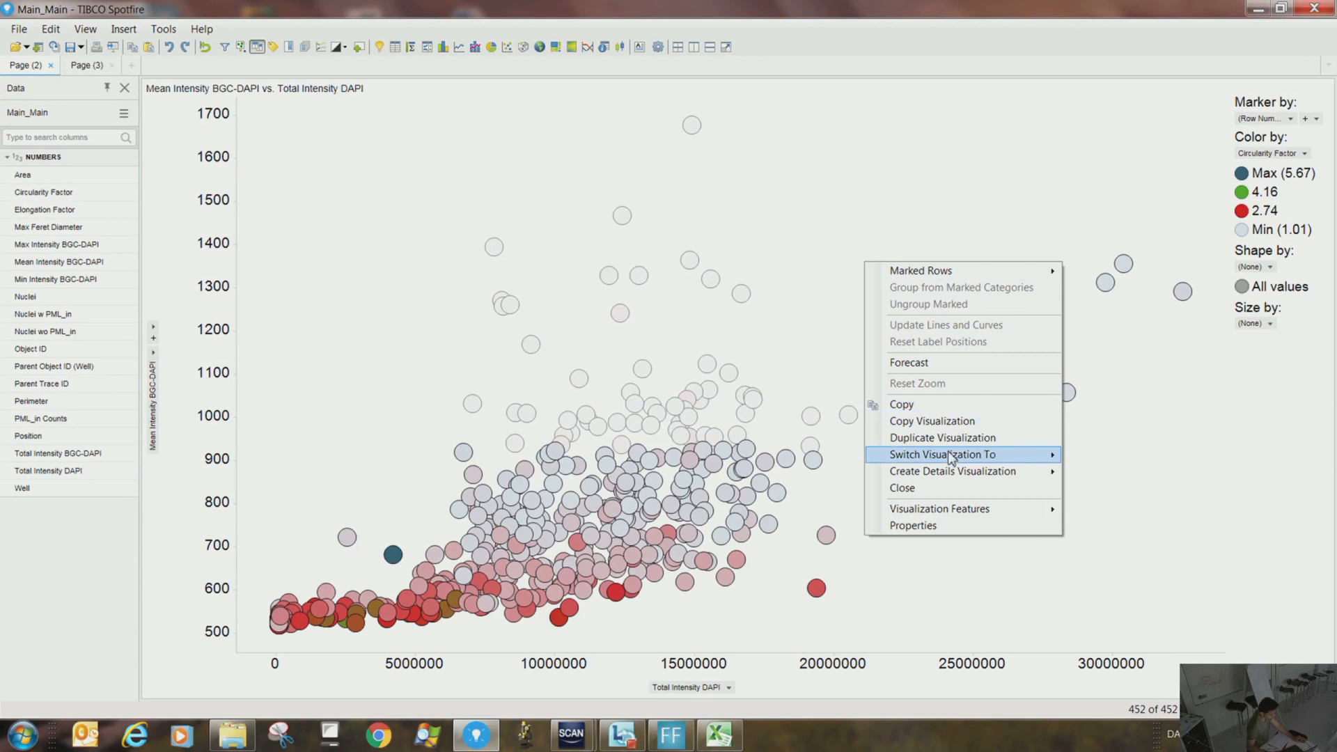
mouse_move(952, 460)
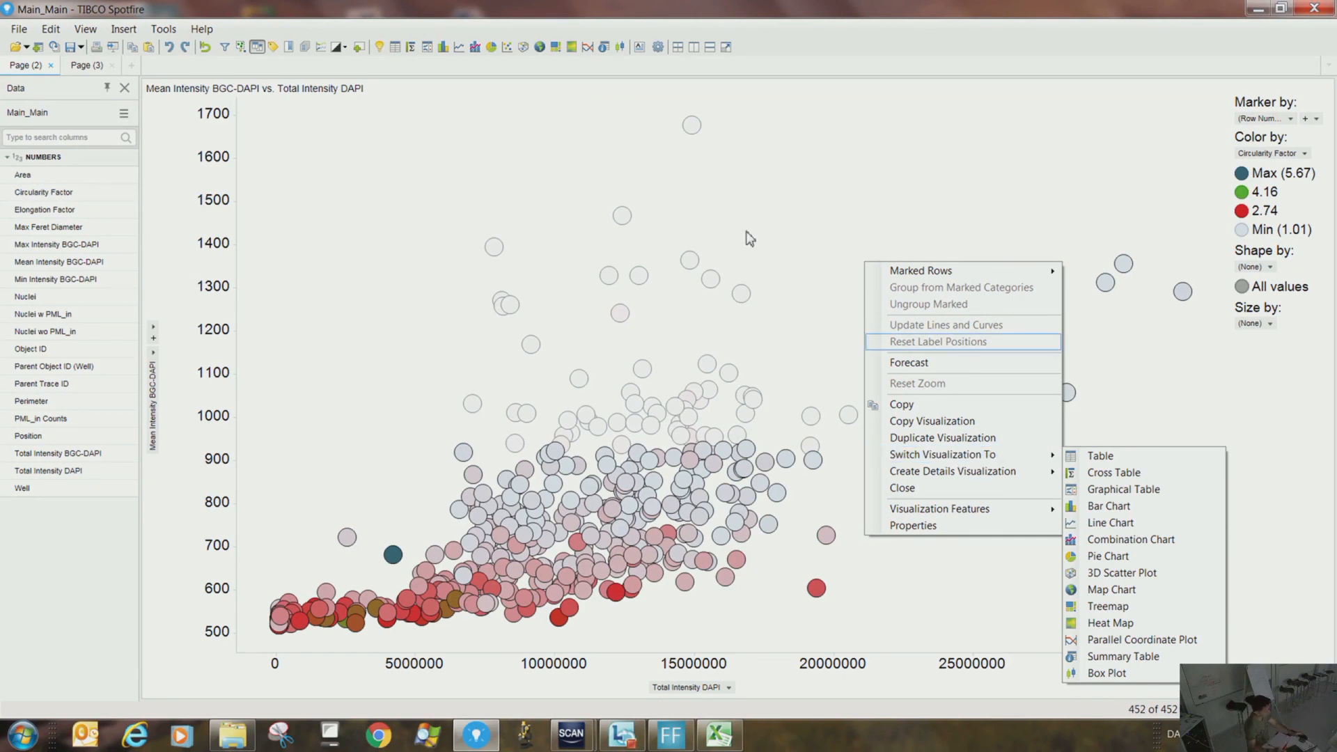
click(862, 222)
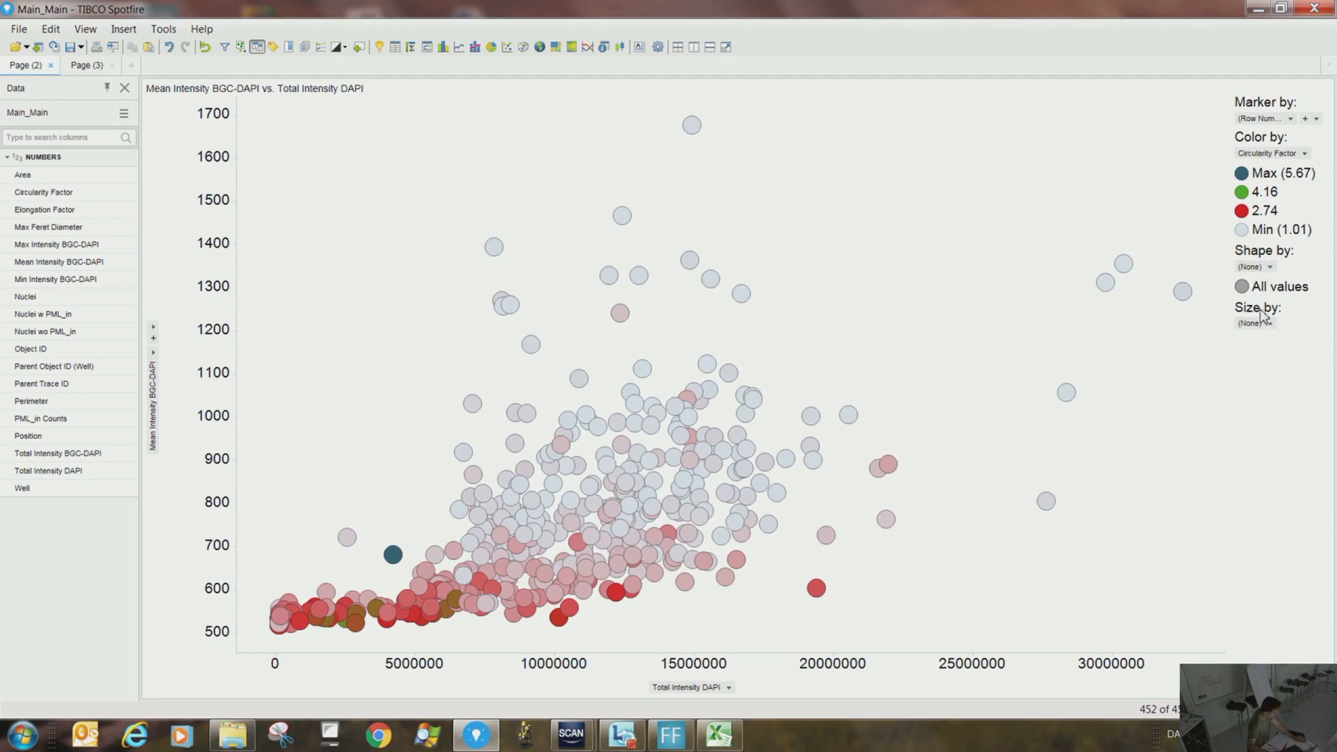
Try Area as the scatter plot's Shape by column, and set the marker shape by Well instead
click(1271, 269)
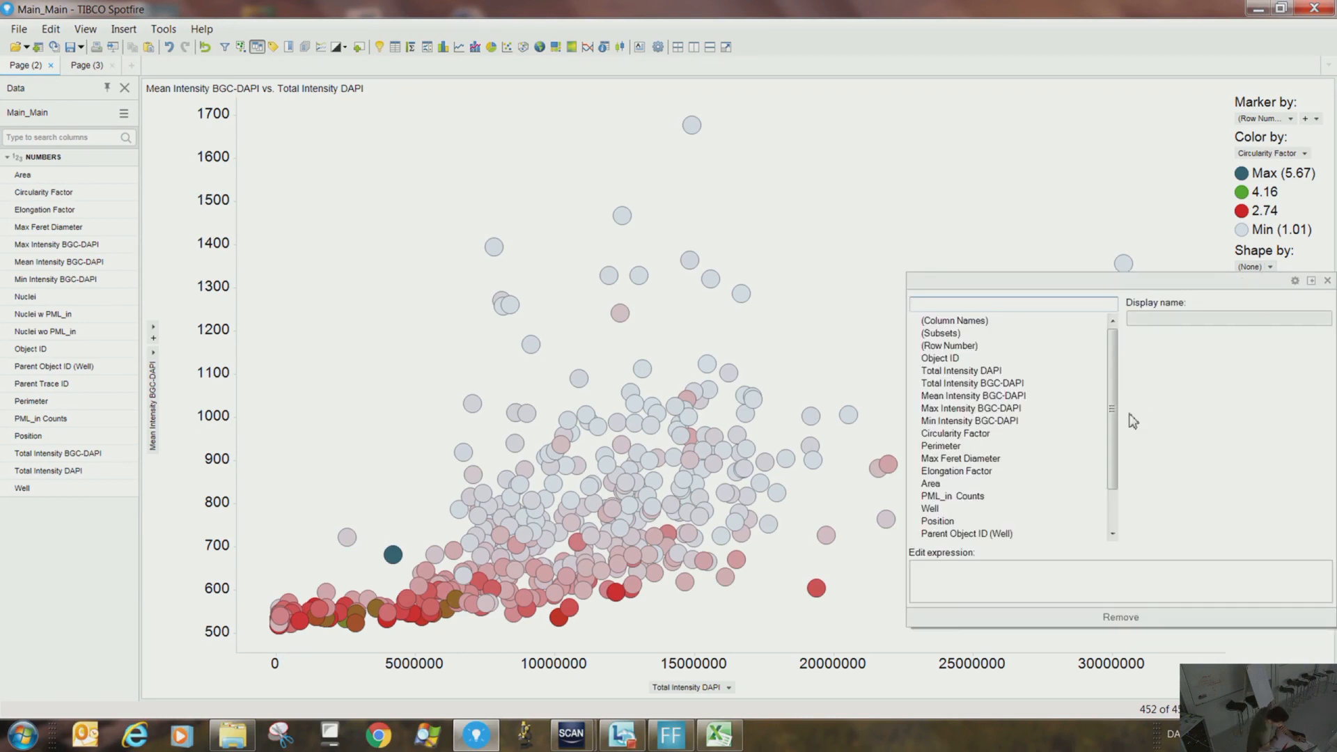
scroll(1109, 433, down, 1)
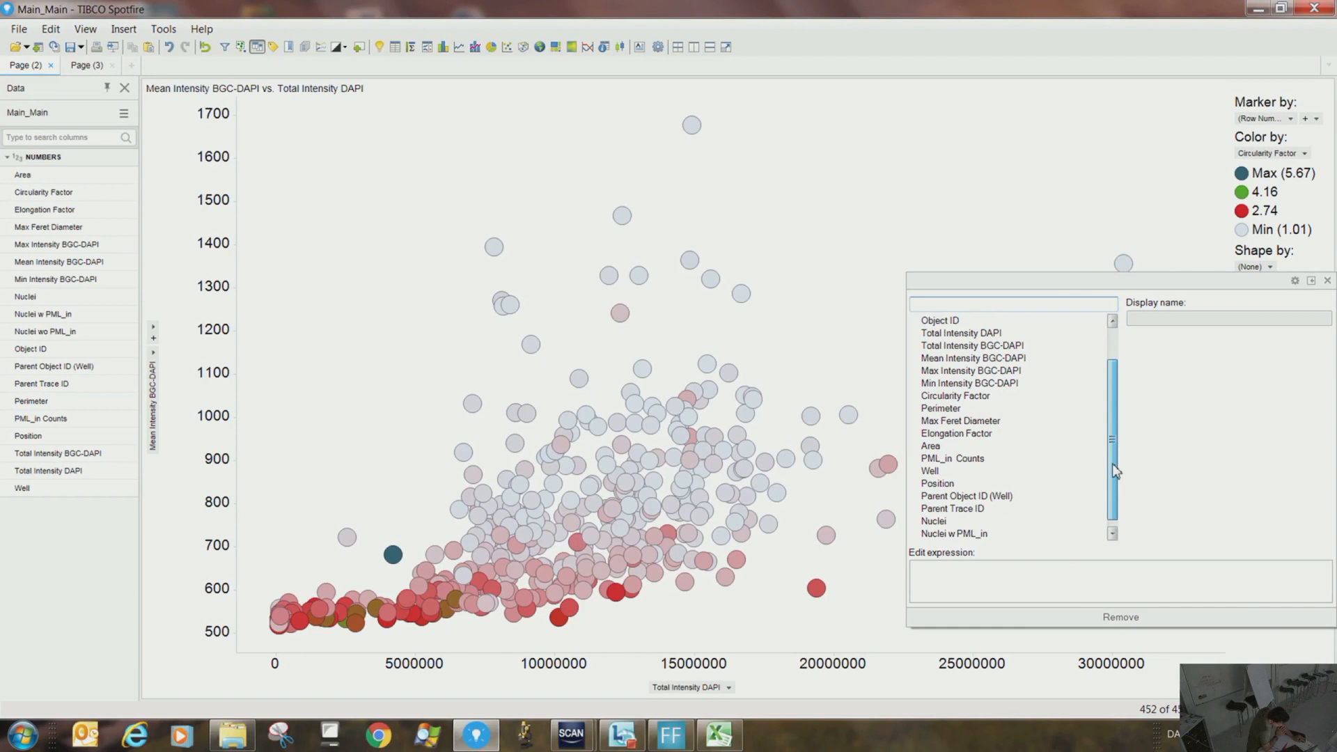
click(944, 447)
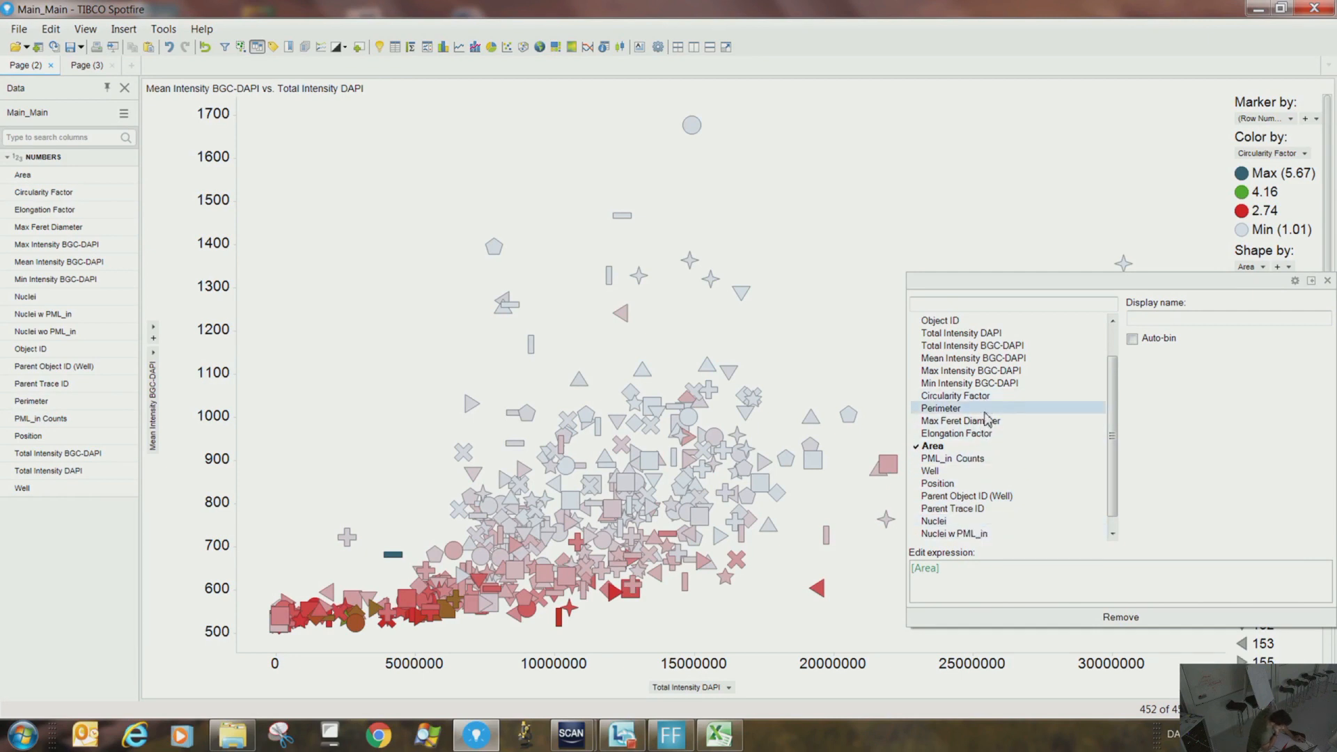
click(976, 474)
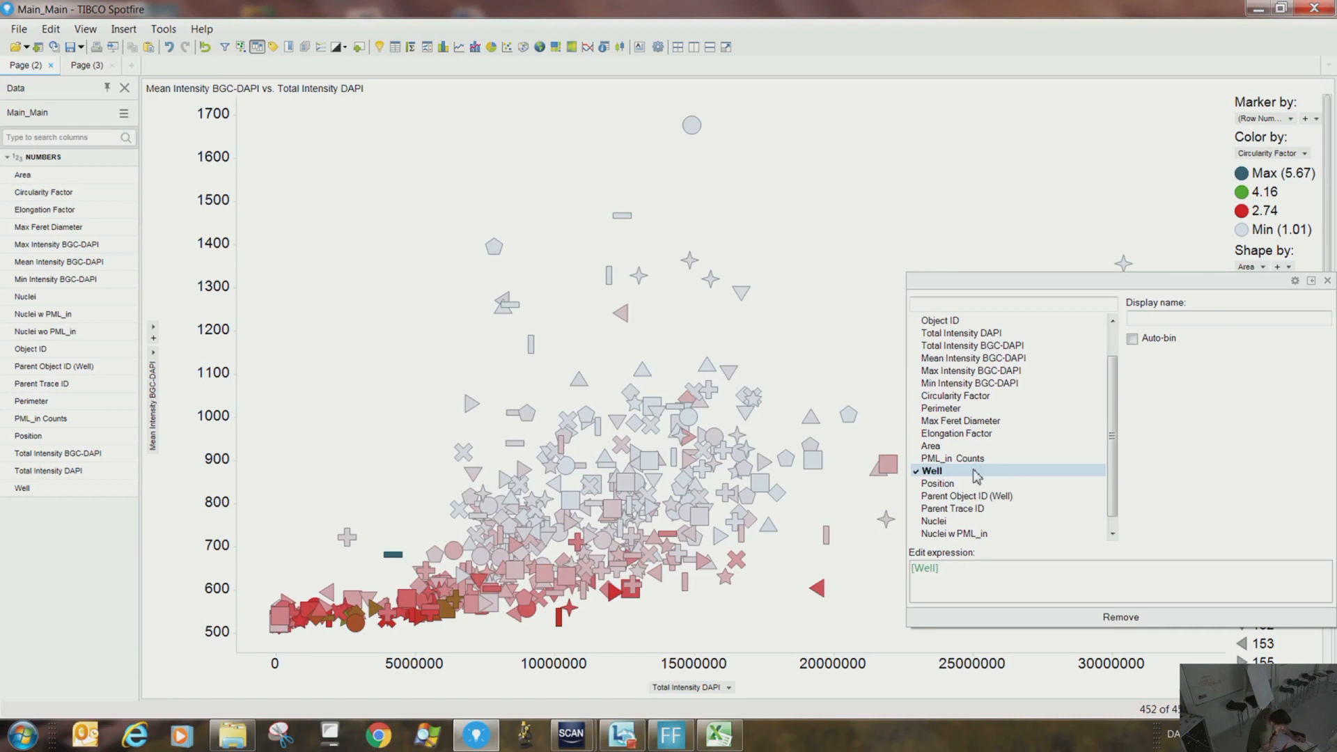
click(785, 330)
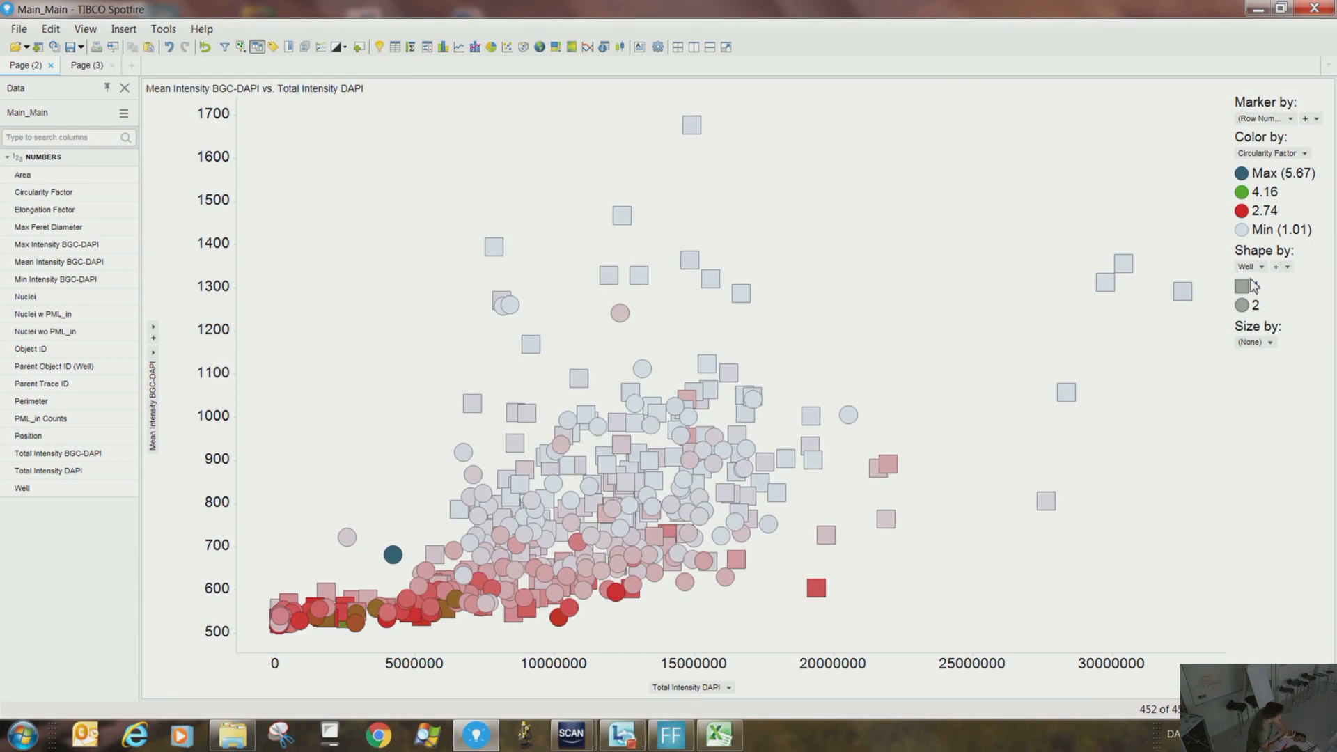
Try Area as the scatter plot's Size by column, and size the markers by Elongation Factor instead
click(1272, 343)
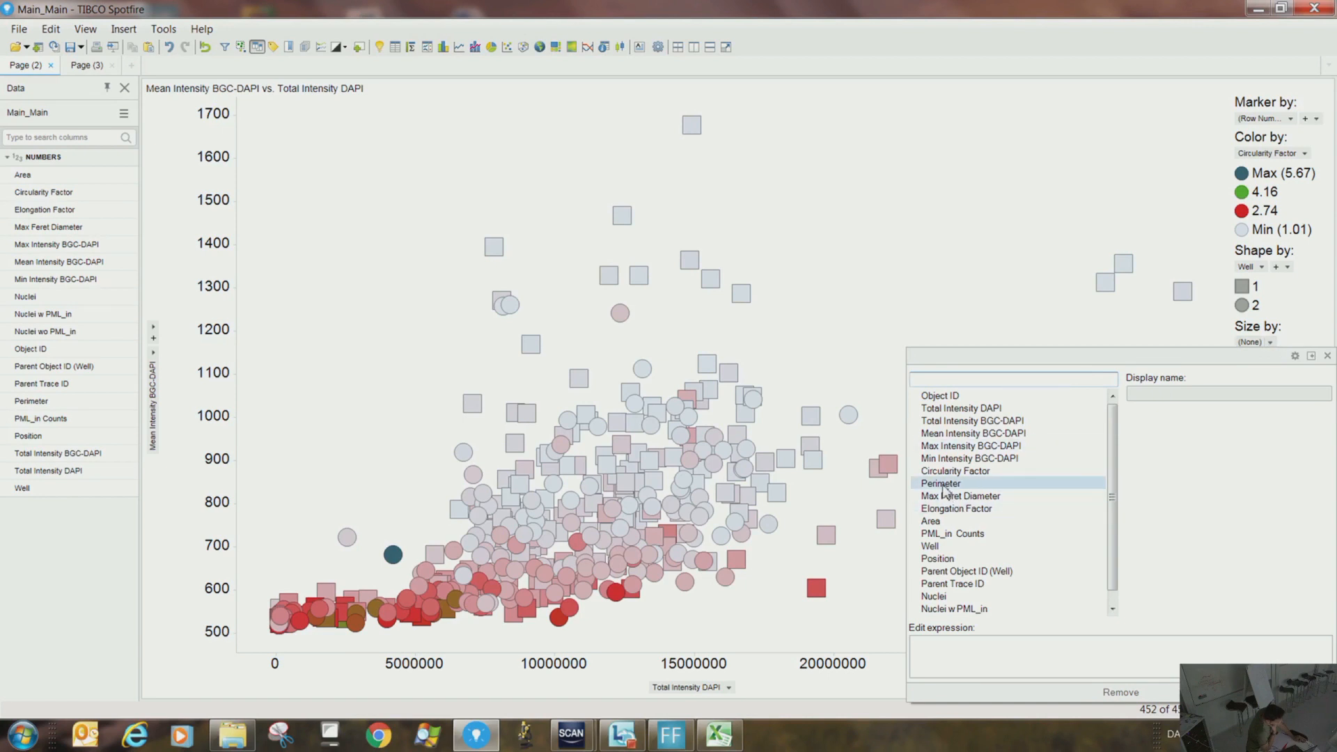
click(933, 521)
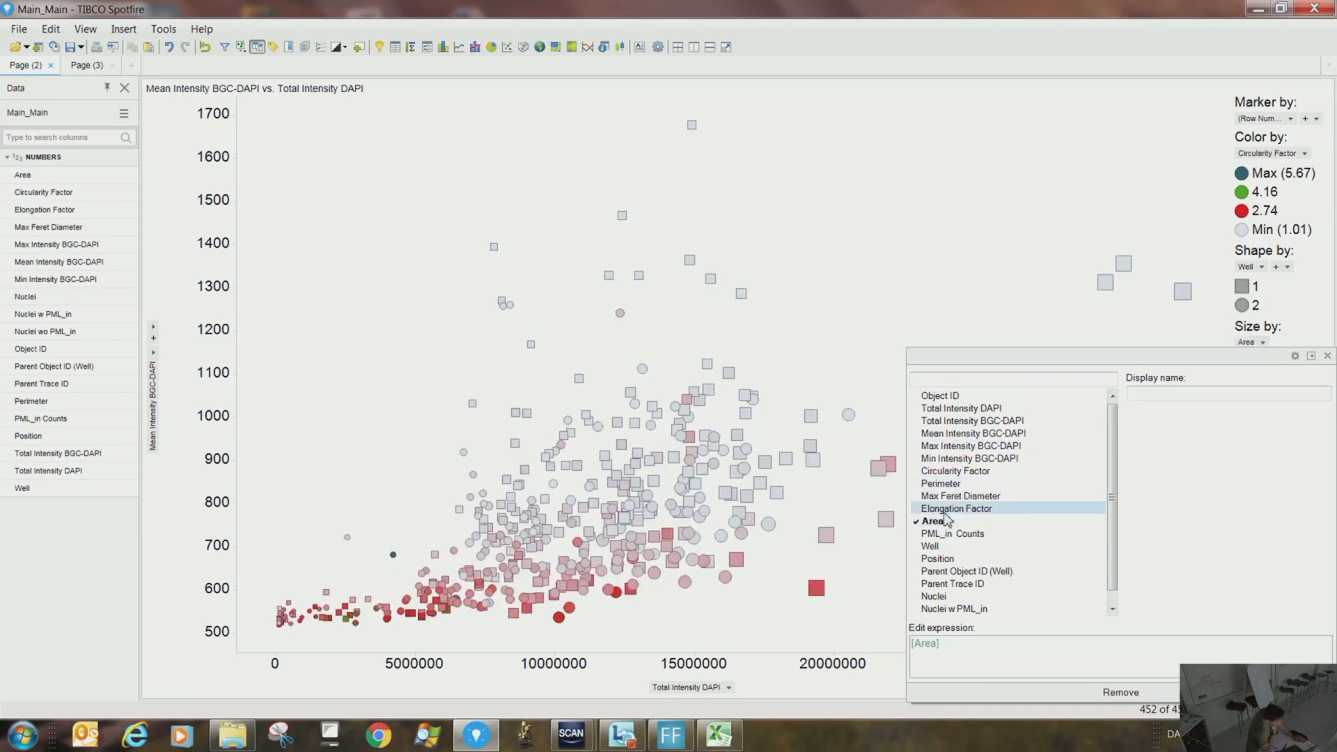
click(945, 513)
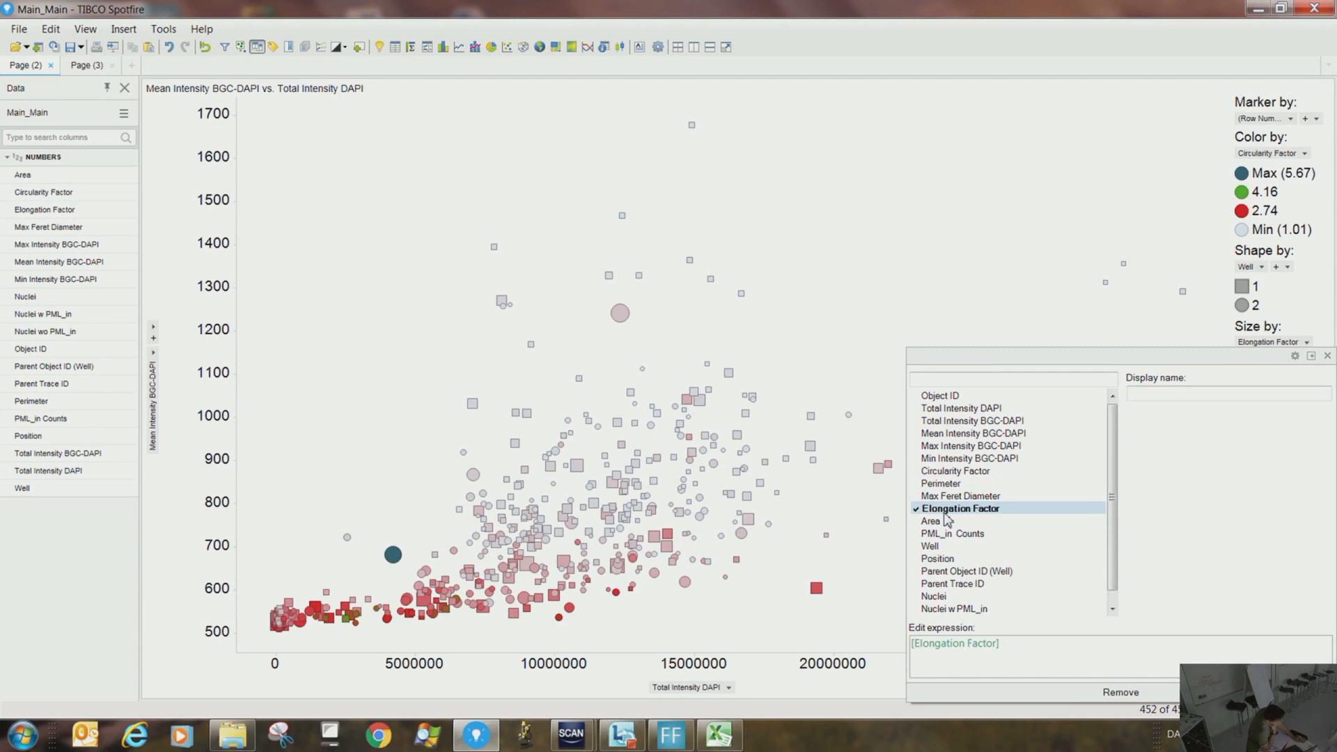
click(930, 226)
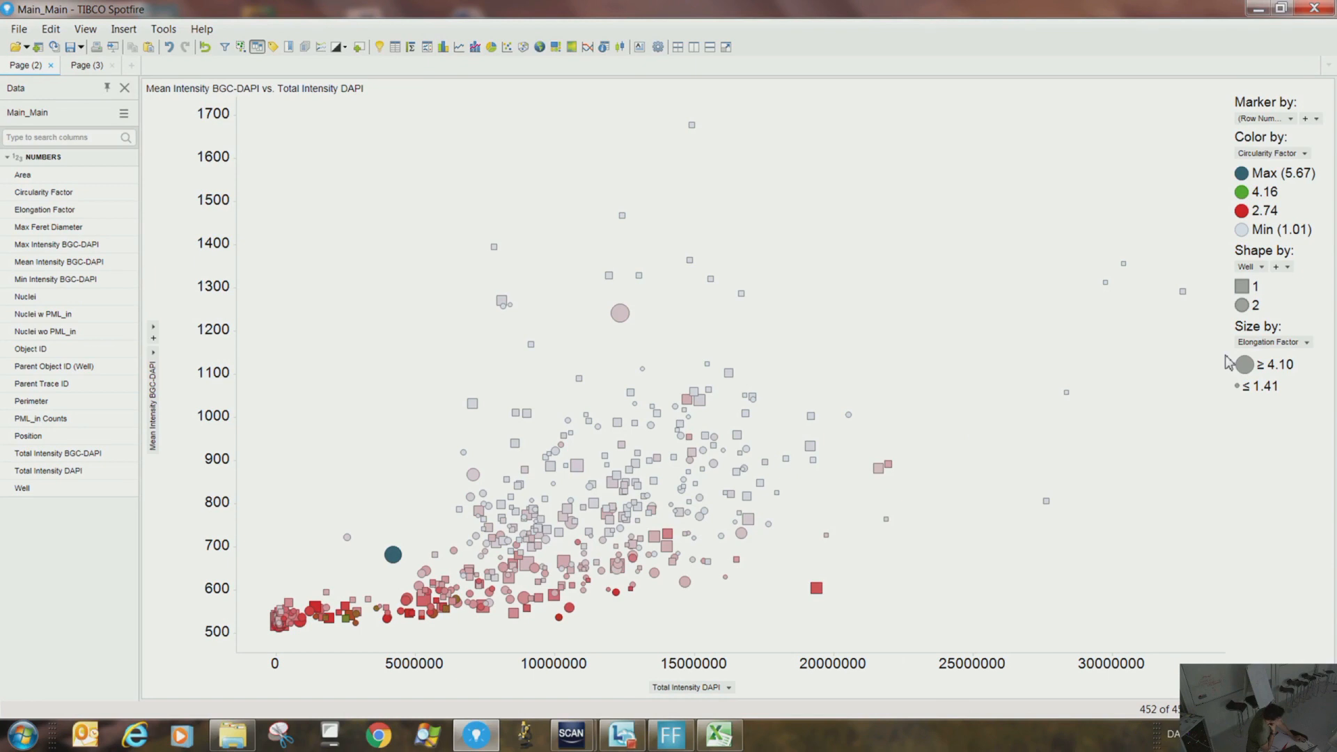
Mark several of the largest Elongation Factor markers, including the dark blue one near 680 Mean Intensity BGC-DAPI, and filter to the marked rows
mouse_move(617, 314)
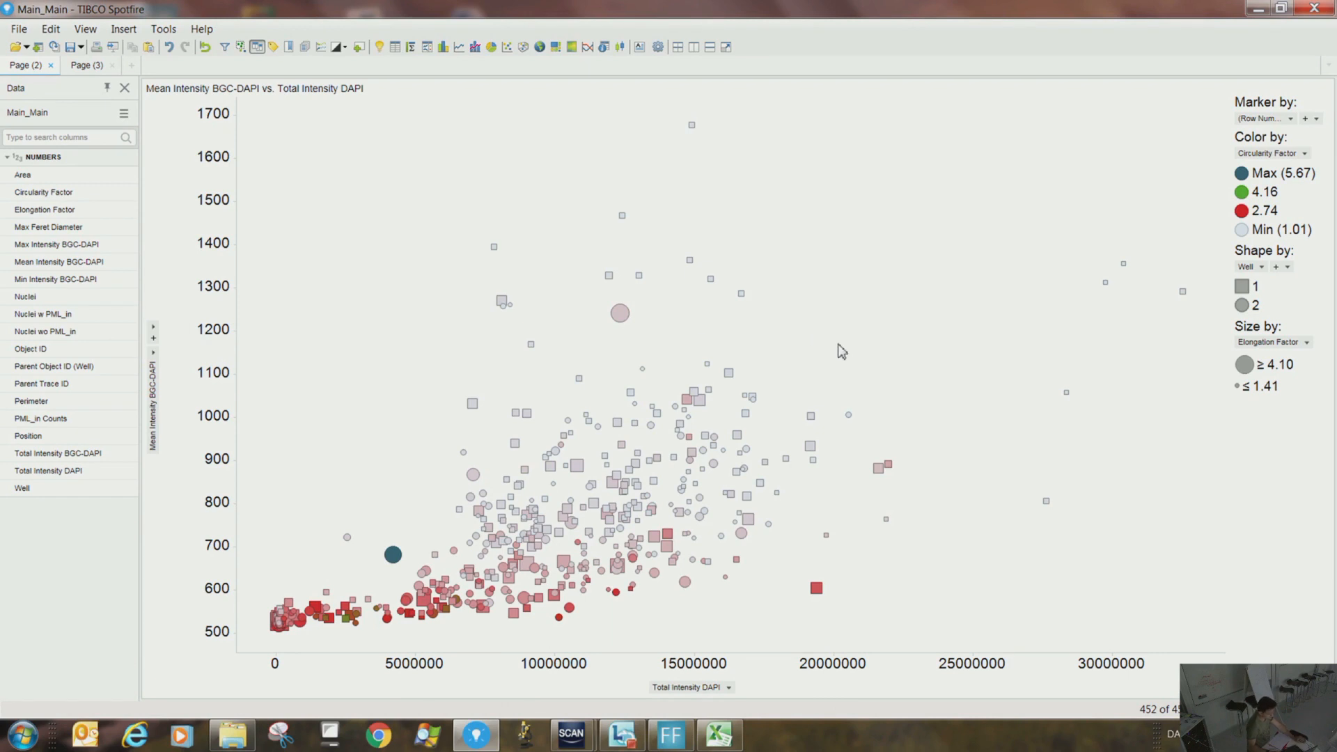
drag(606, 297, 643, 348)
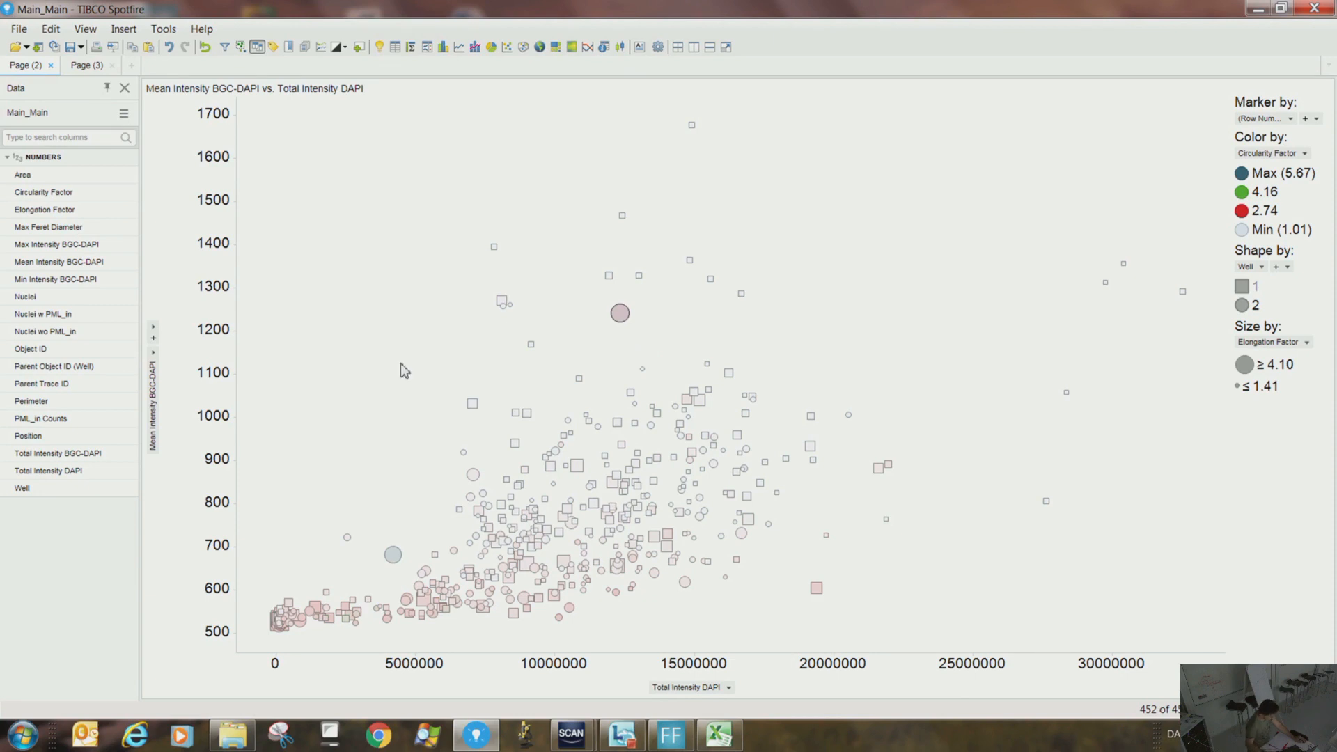
click(395, 554)
ctrl+click(813, 449)
right_click(877, 470)
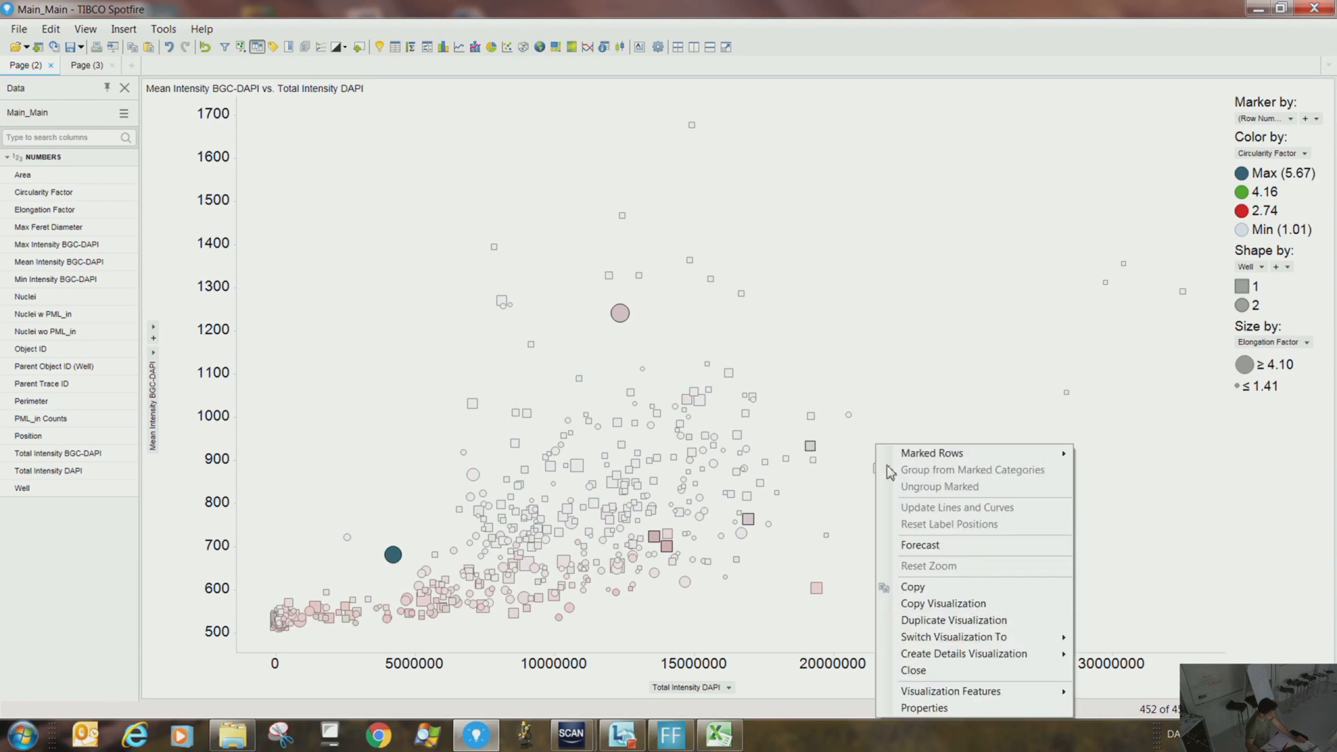
mouse_move(907, 457)
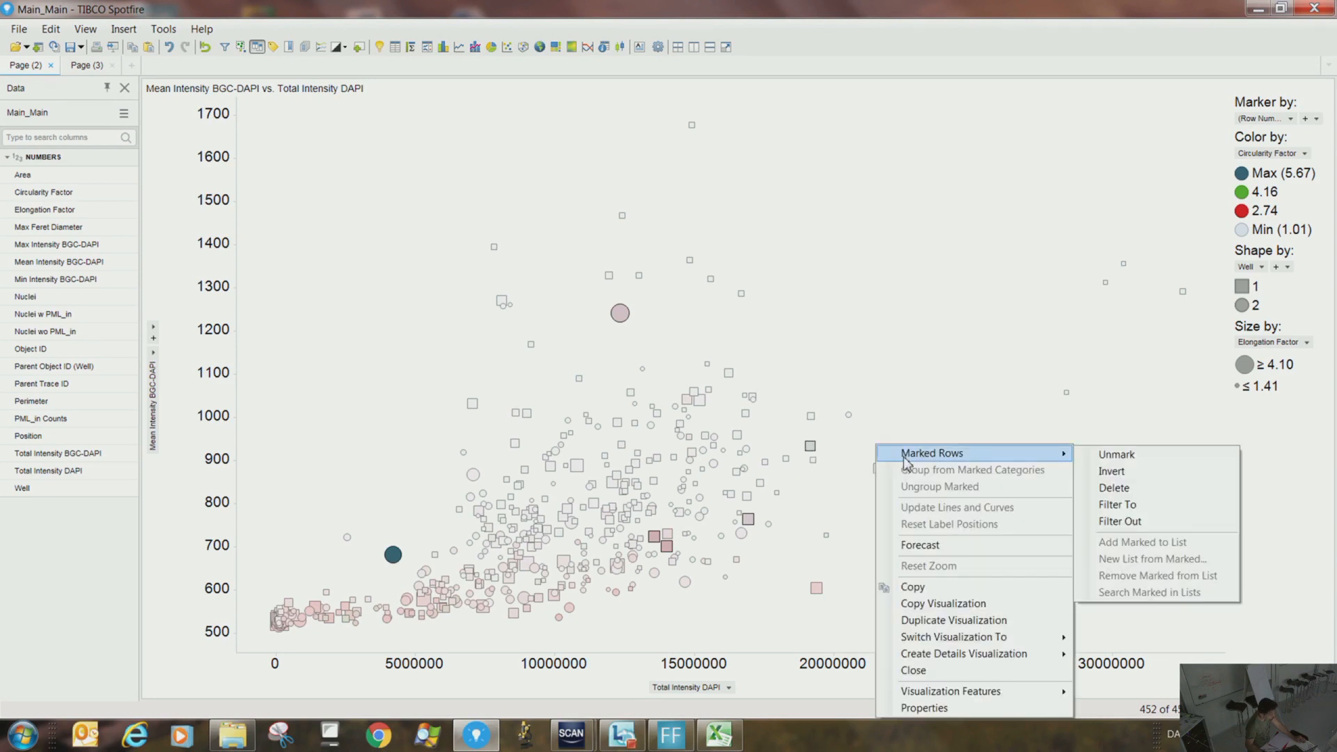
click(1123, 511)
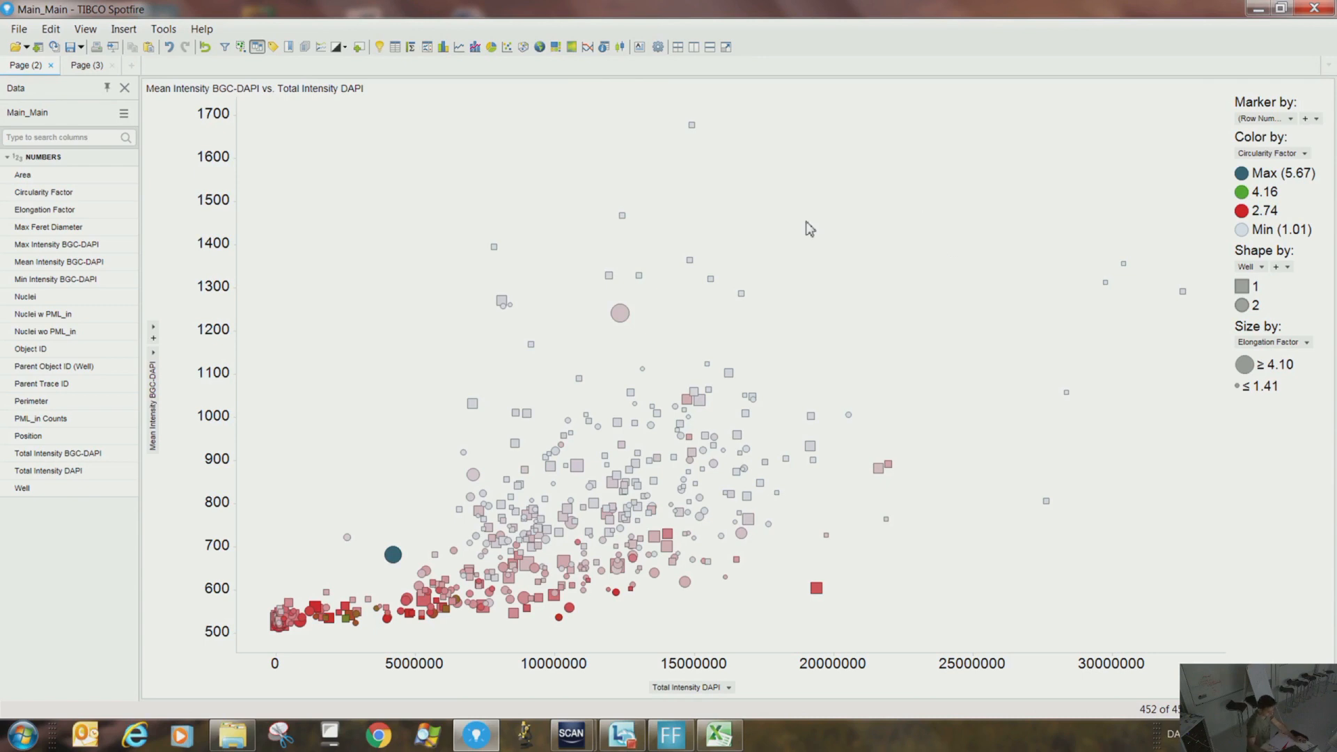
right_click(894, 322)
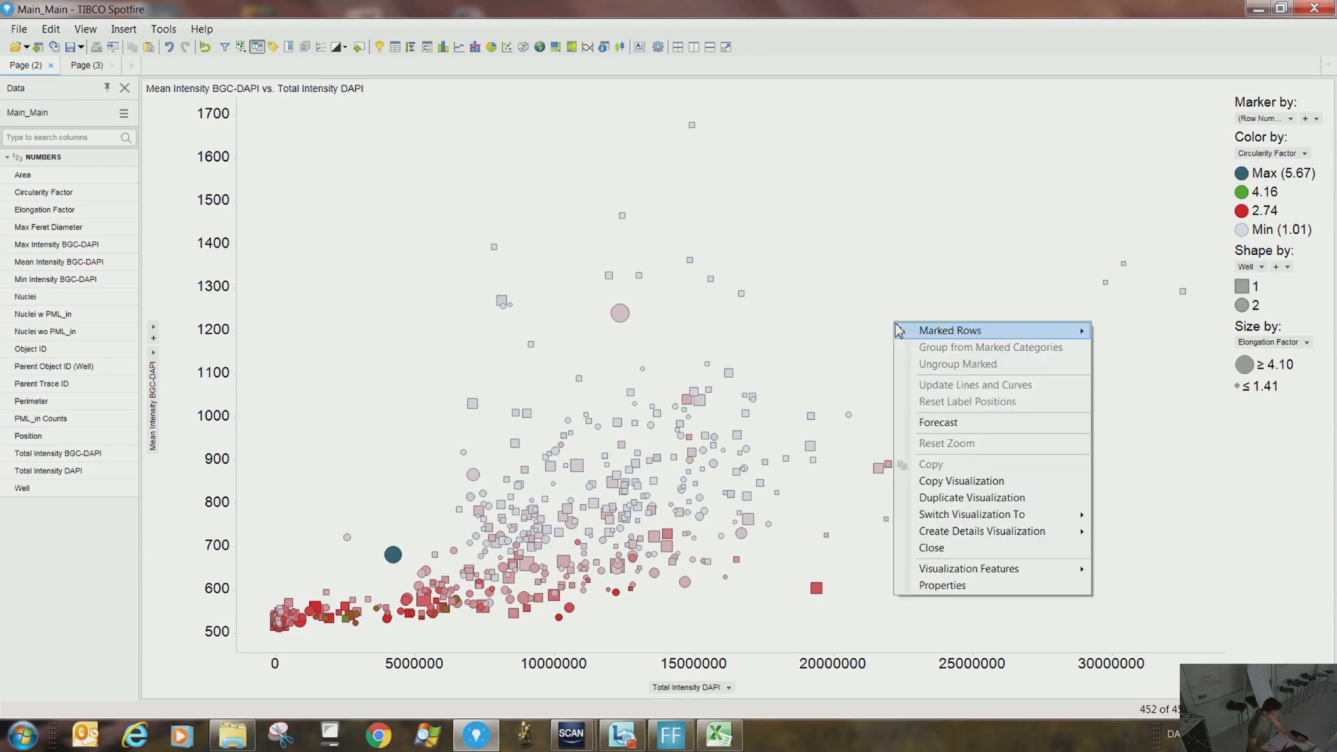
click(960, 589)
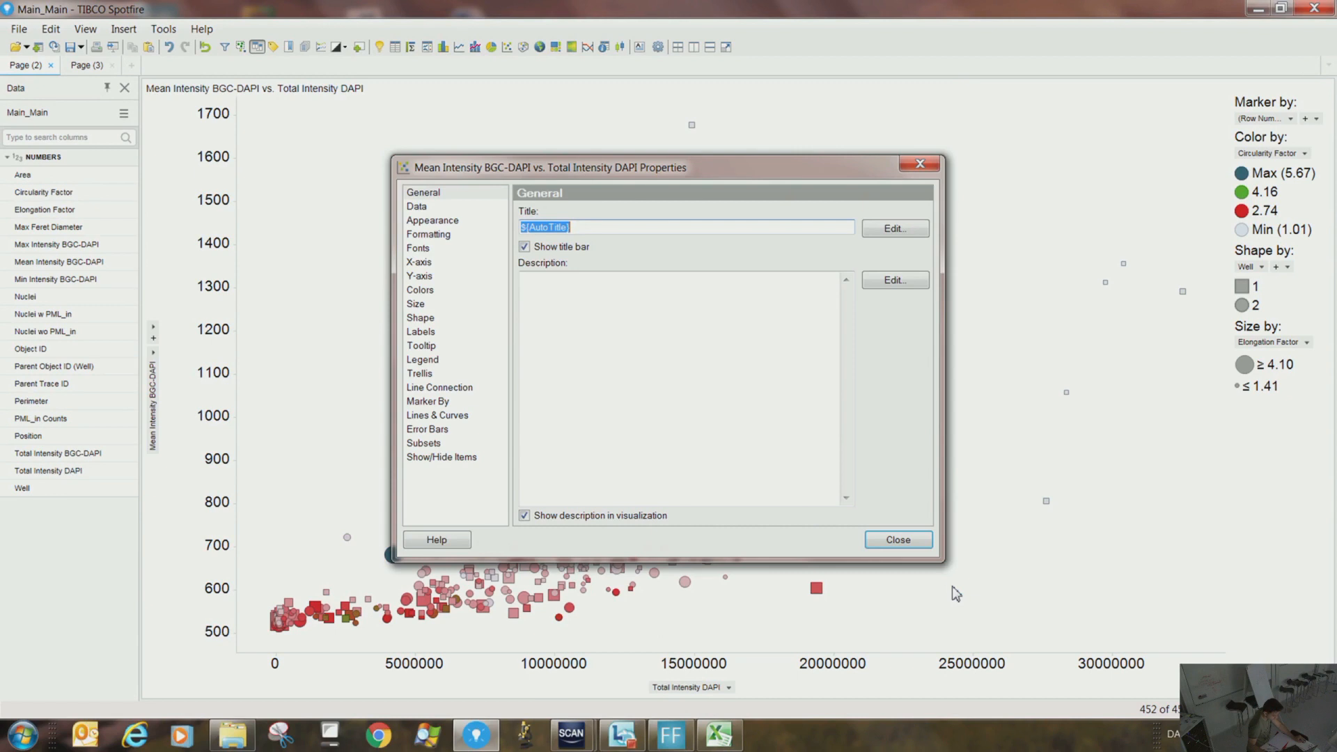
click(884, 542)
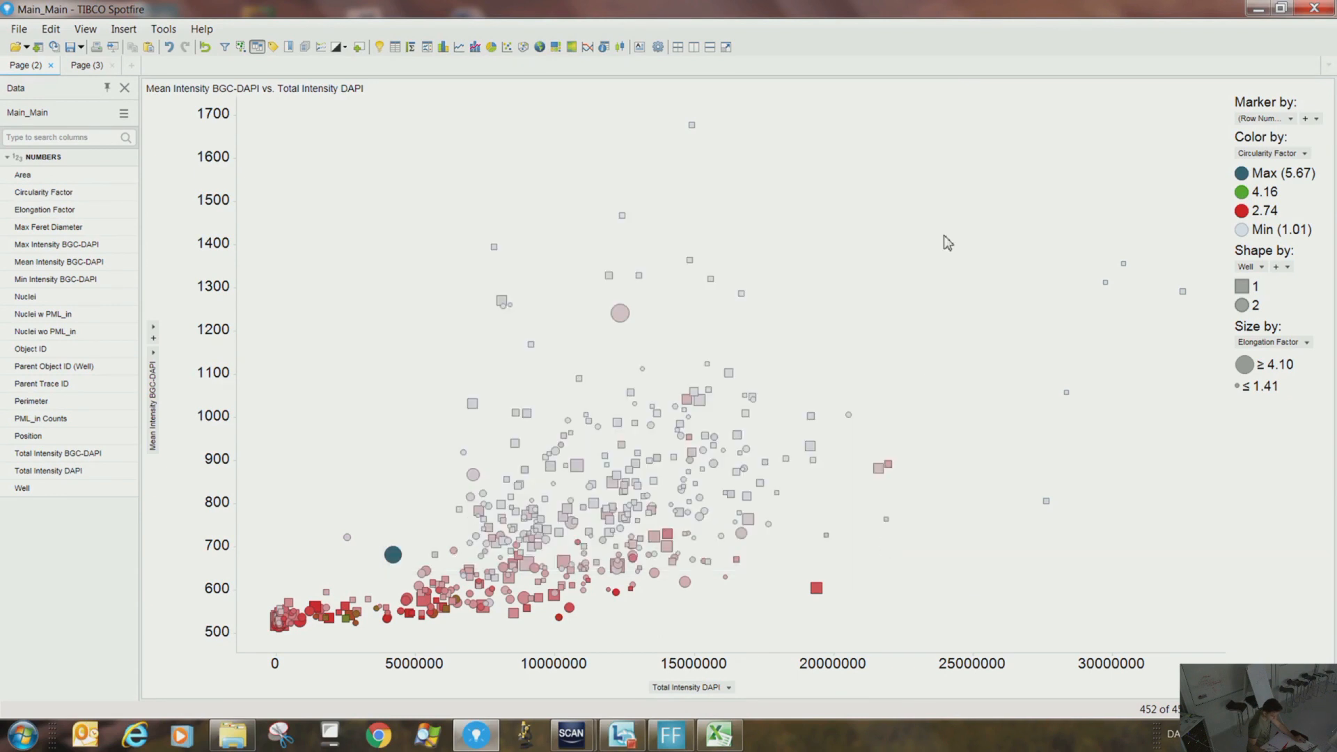
Set the scatter plot's X-axis to Well and its Y-axis to Total Intensity DAPI
click(729, 693)
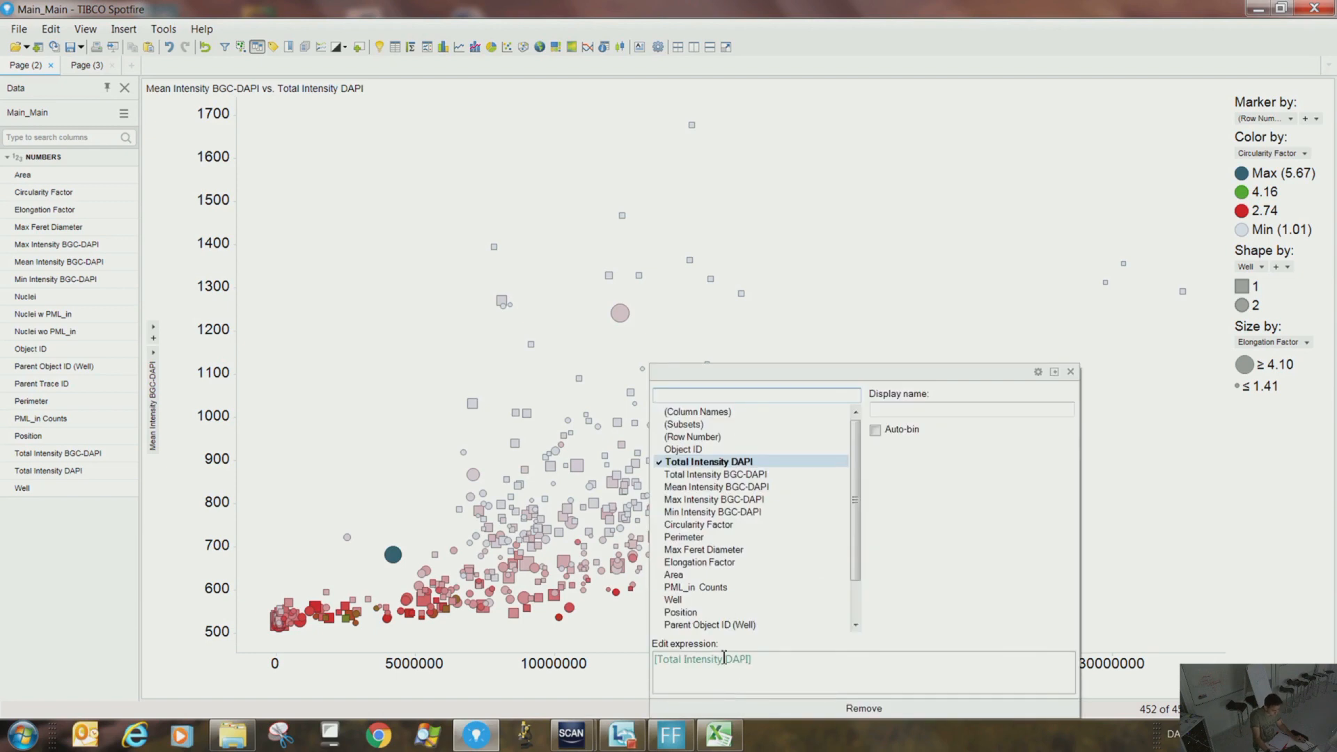
click(674, 600)
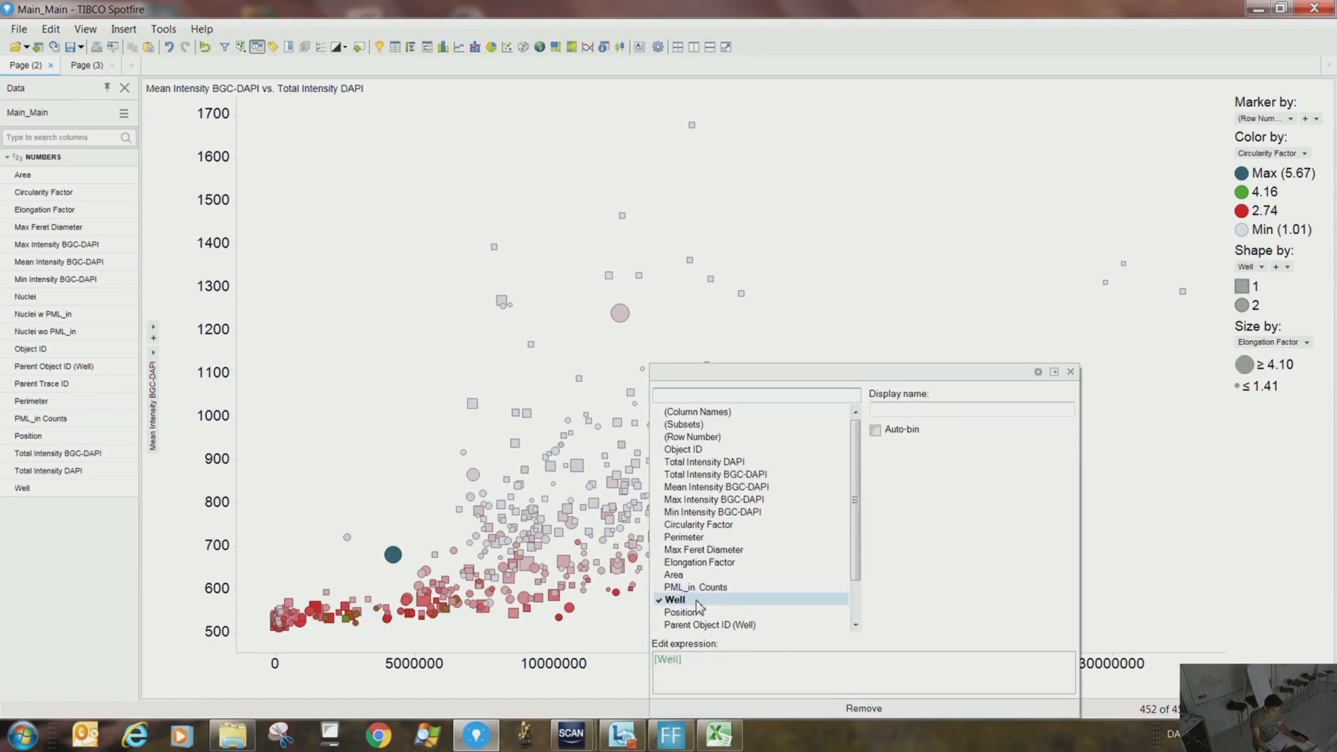
click(779, 273)
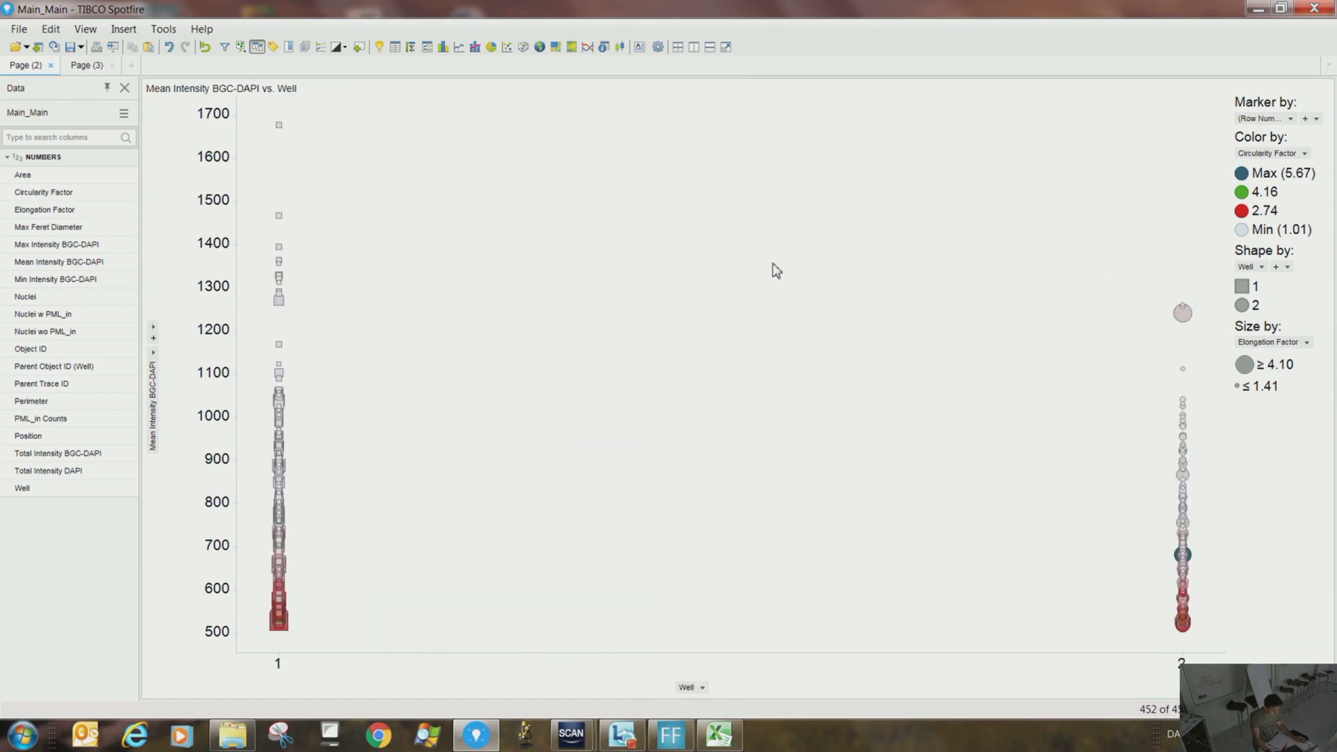
click(154, 355)
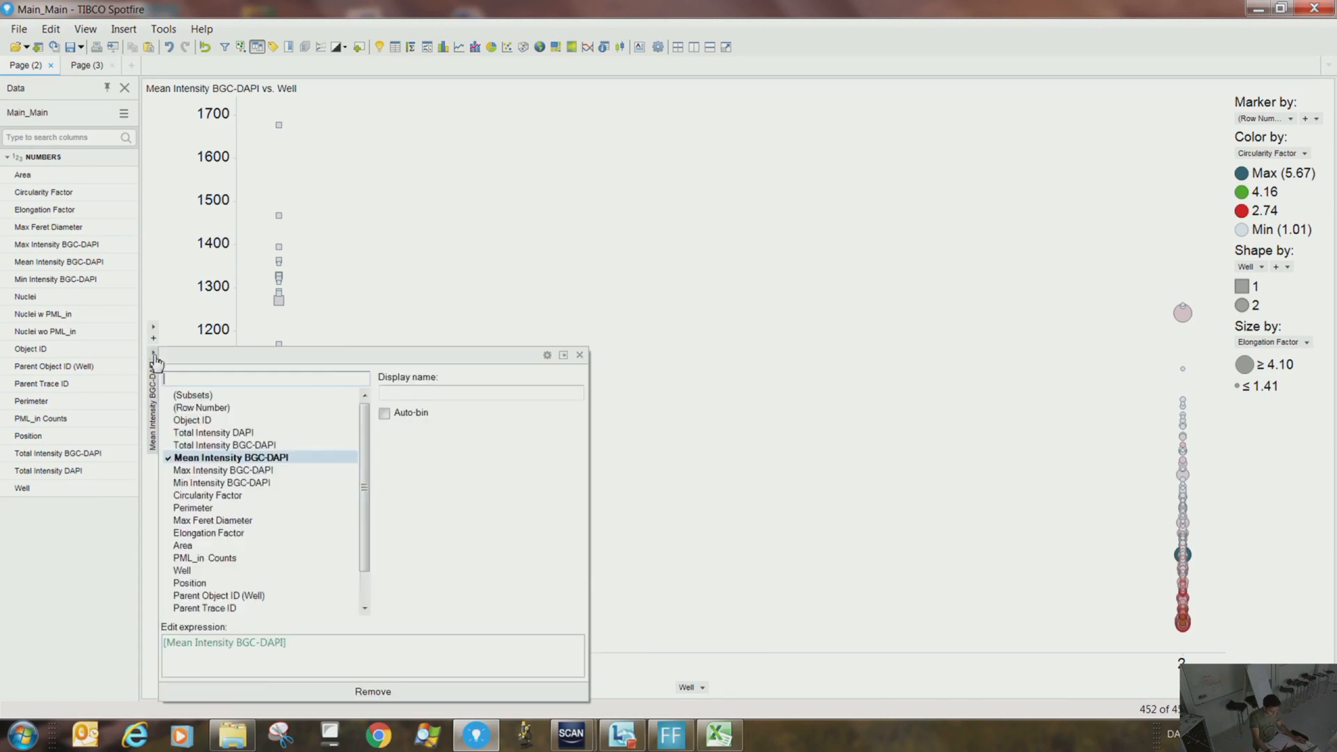
click(206, 432)
click(389, 289)
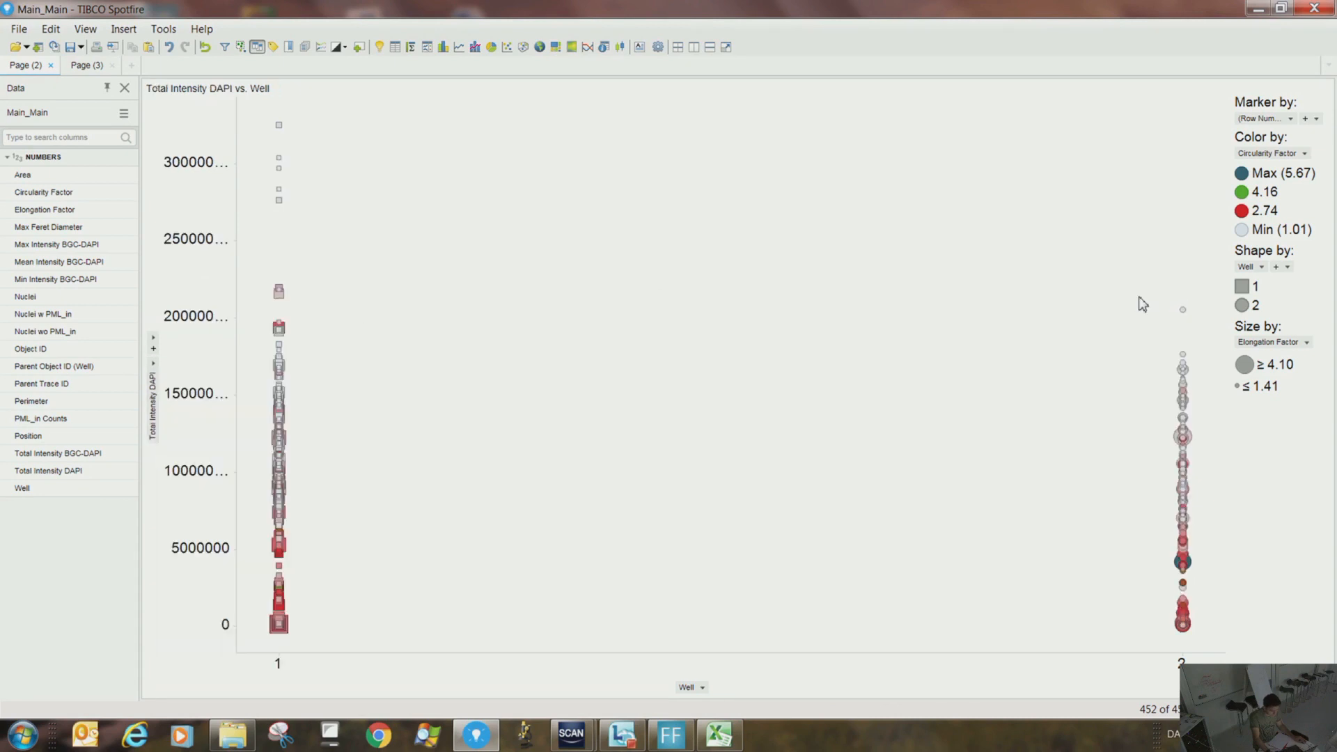
Remove the Well column from Shape by and the Elongation Factor column from Size by
click(1270, 271)
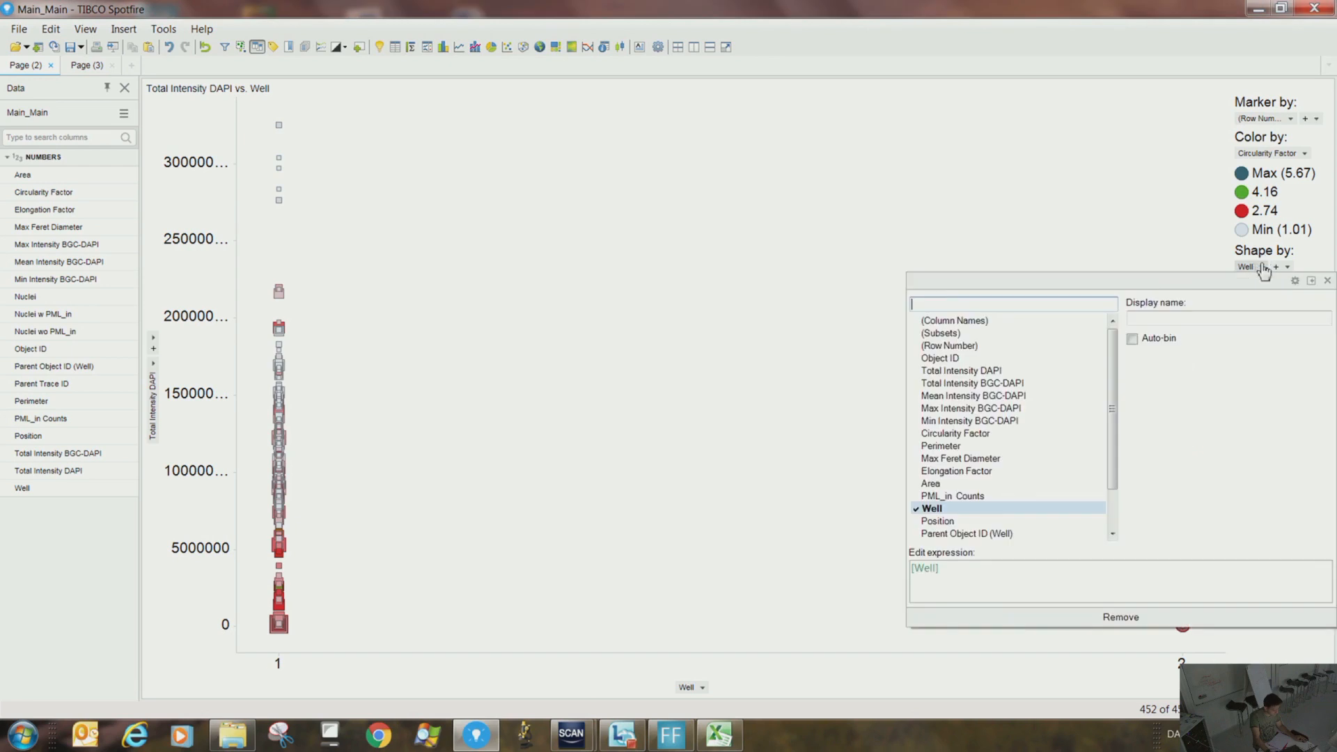
click(1120, 622)
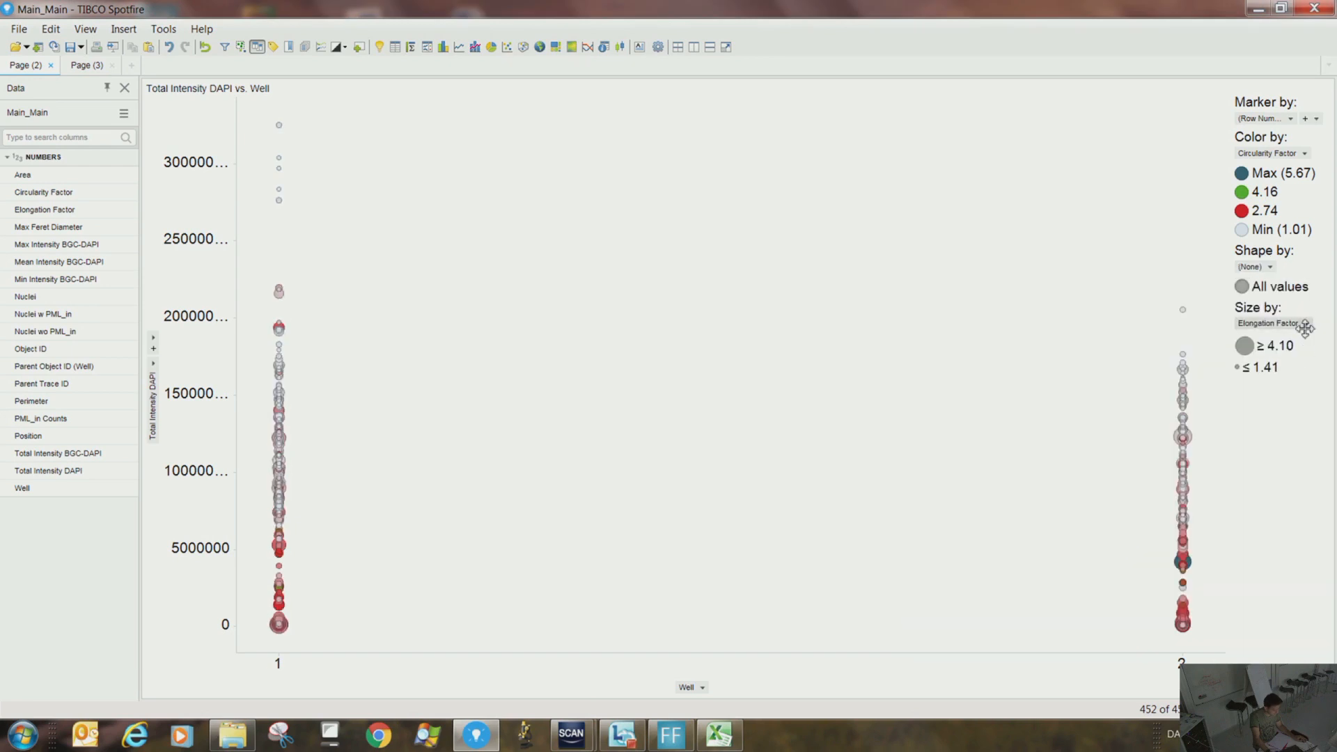
click(1301, 323)
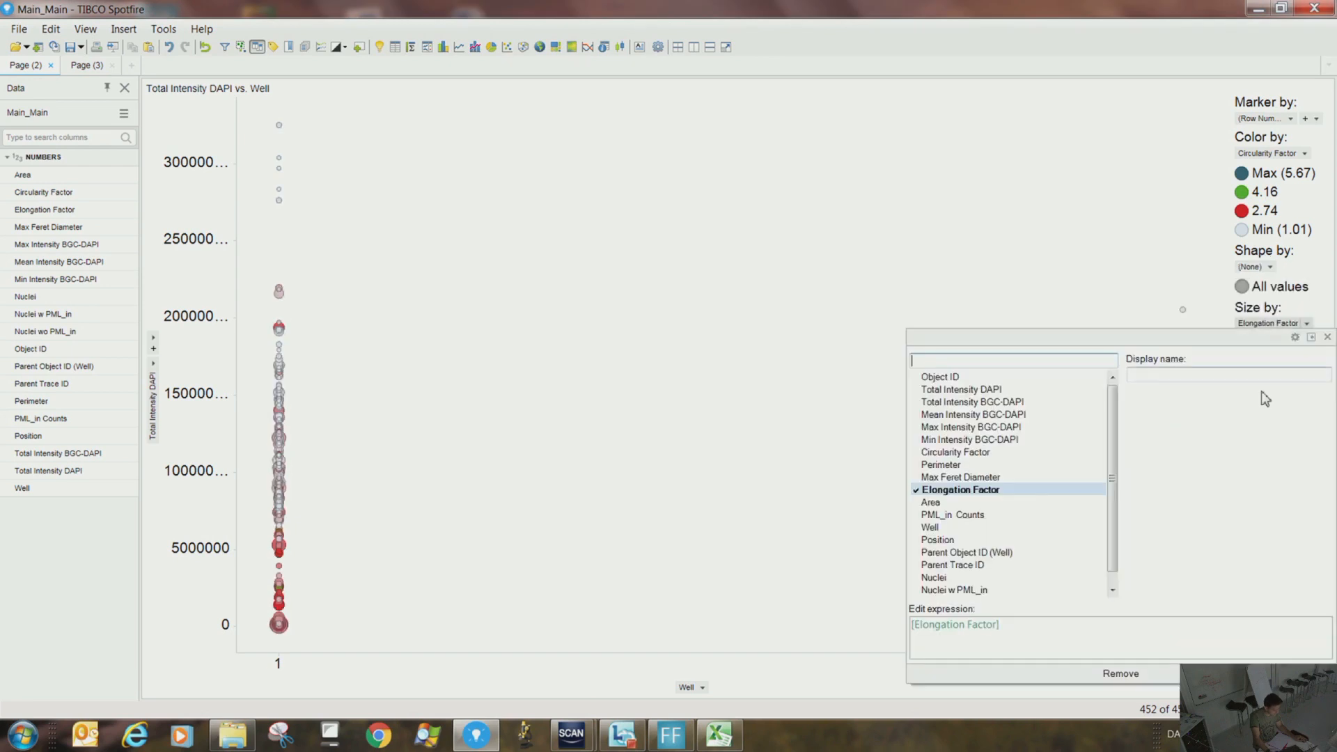
click(1085, 674)
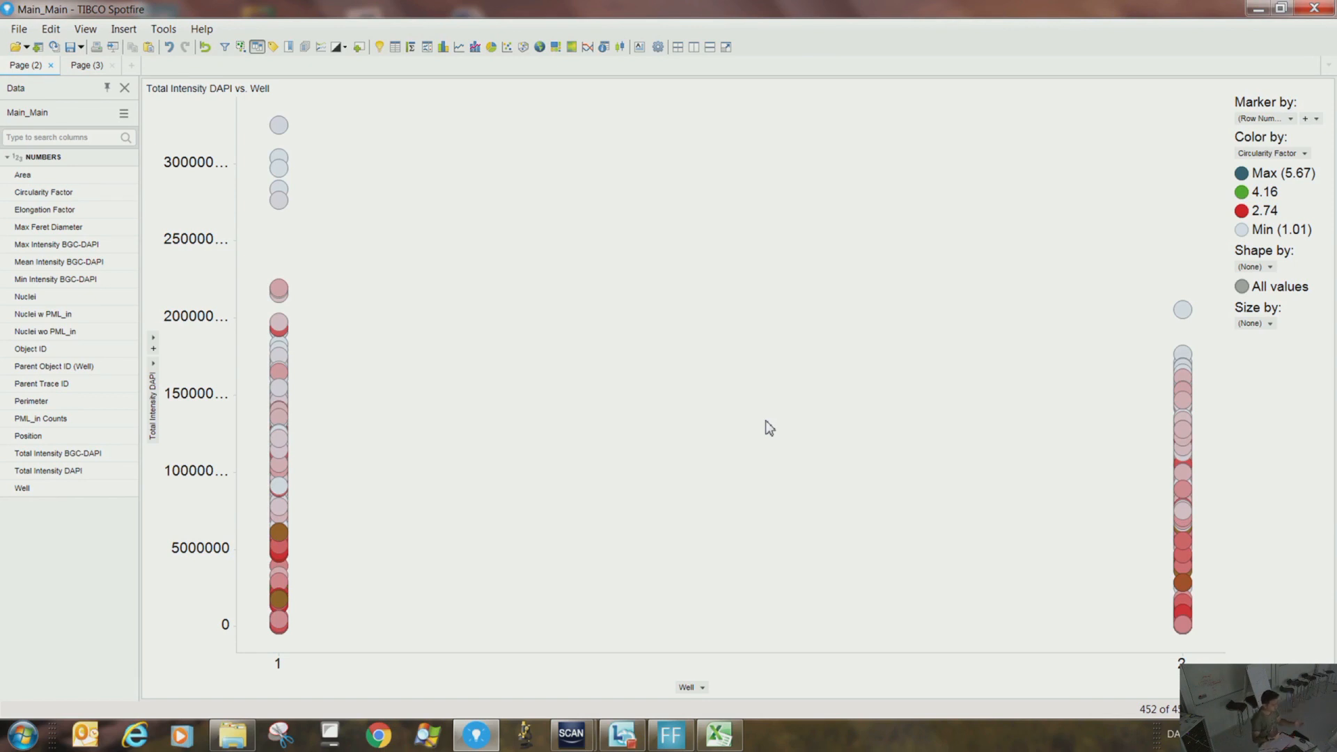
Look through the scatter plot's font, axis and color properties, and increase its marker size very slightly
mouse_move(265, 503)
right_click(599, 295)
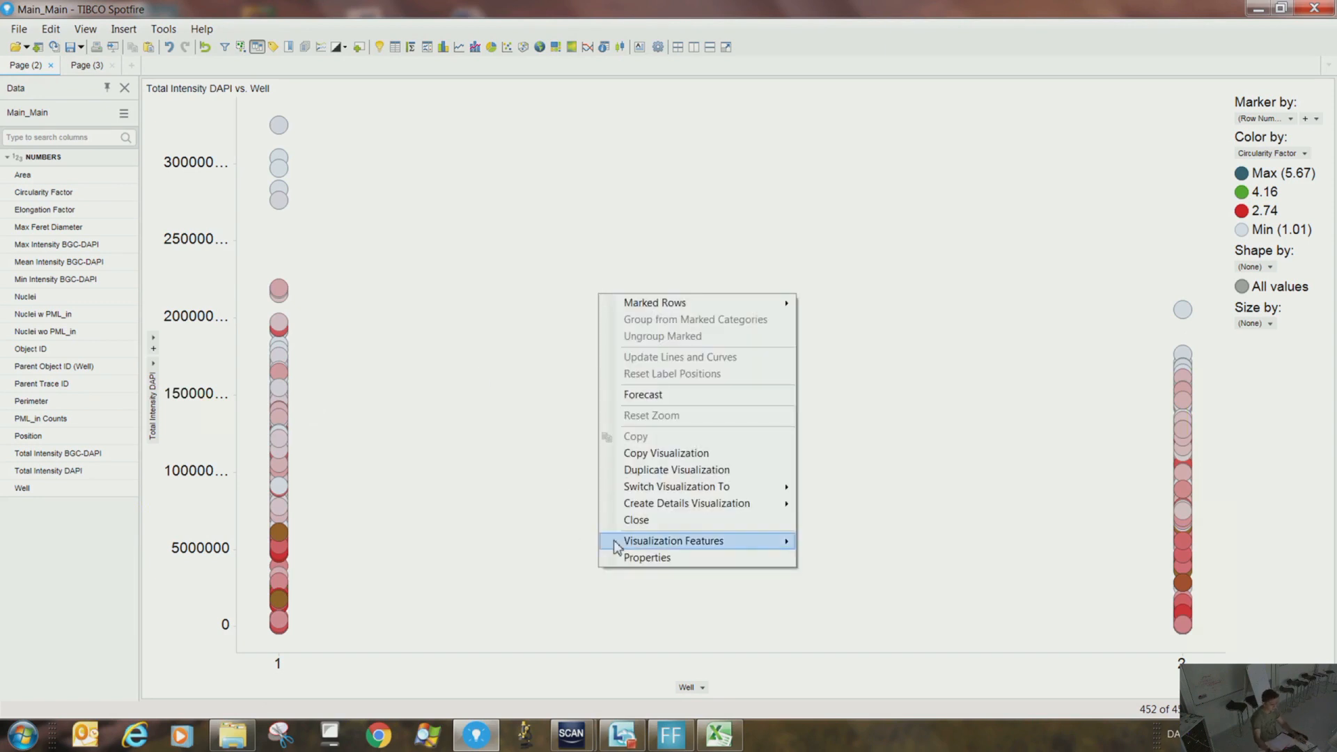
click(642, 558)
click(425, 239)
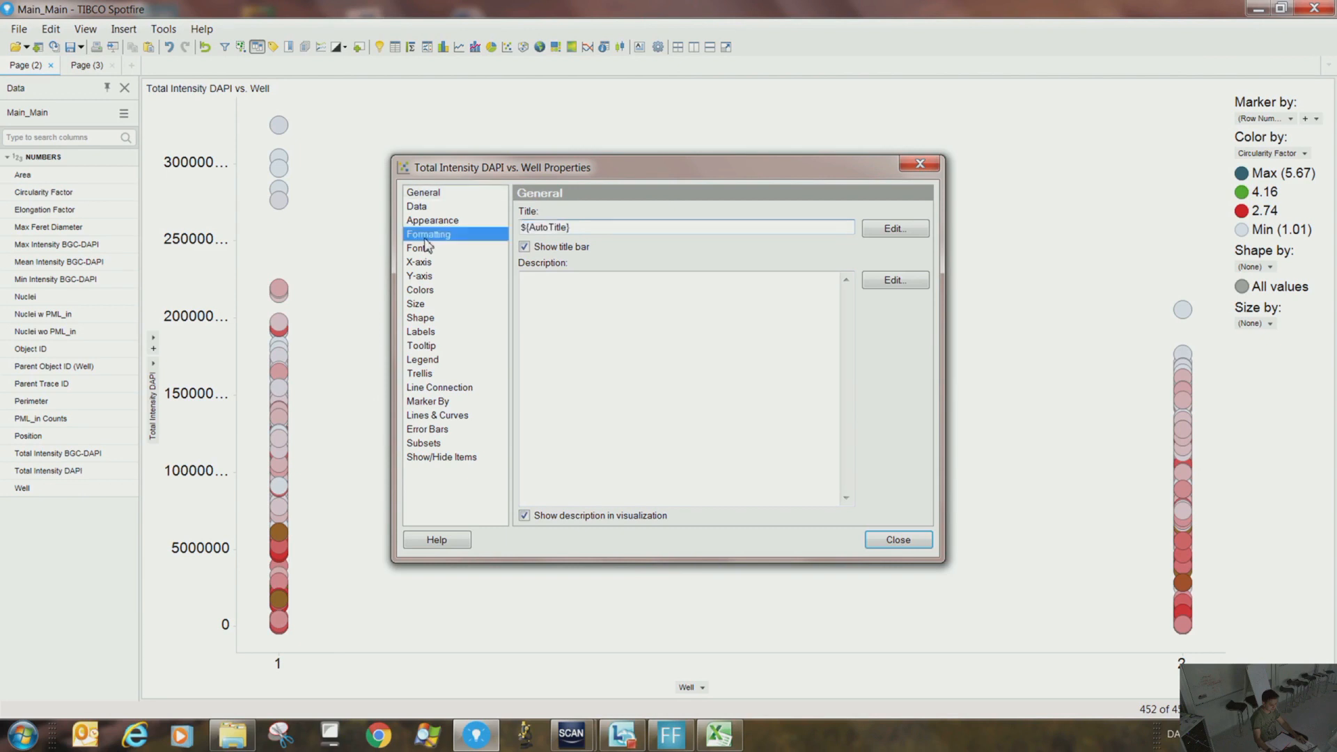
click(424, 250)
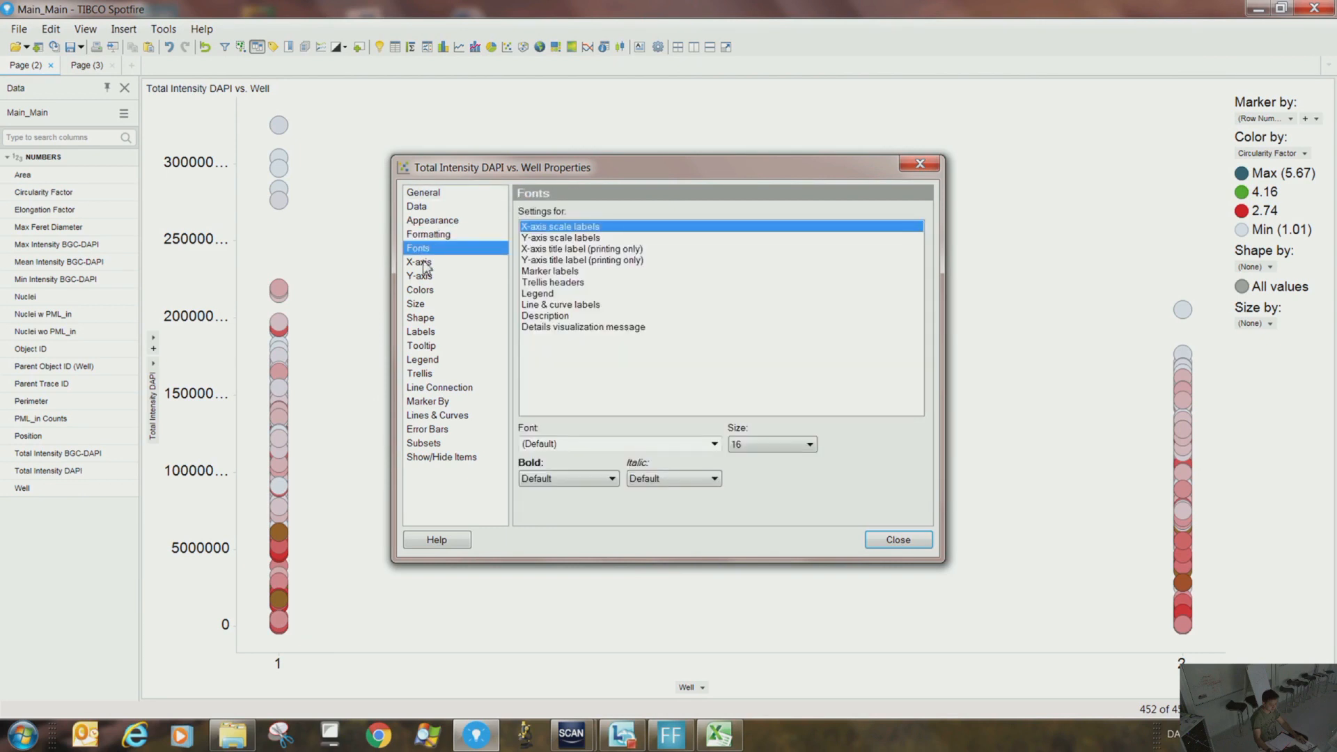
click(420, 263)
click(421, 276)
click(422, 292)
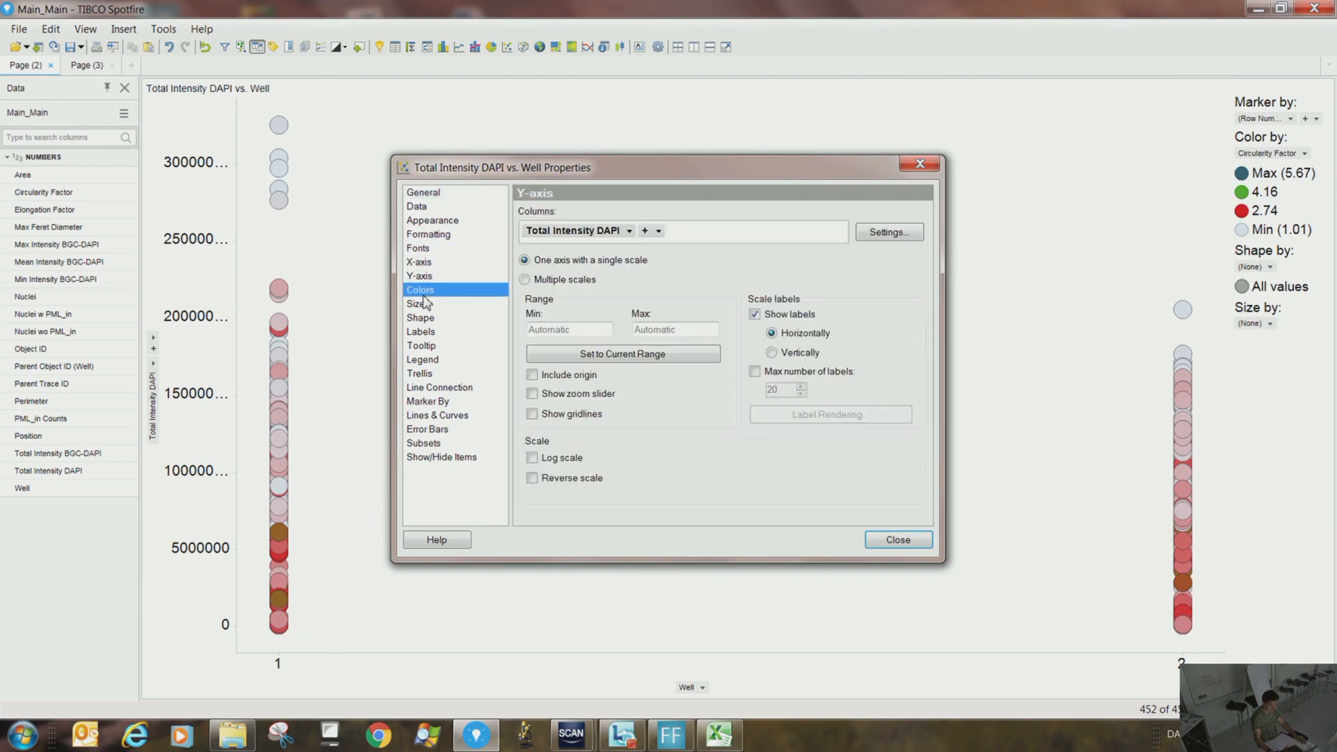
click(425, 305)
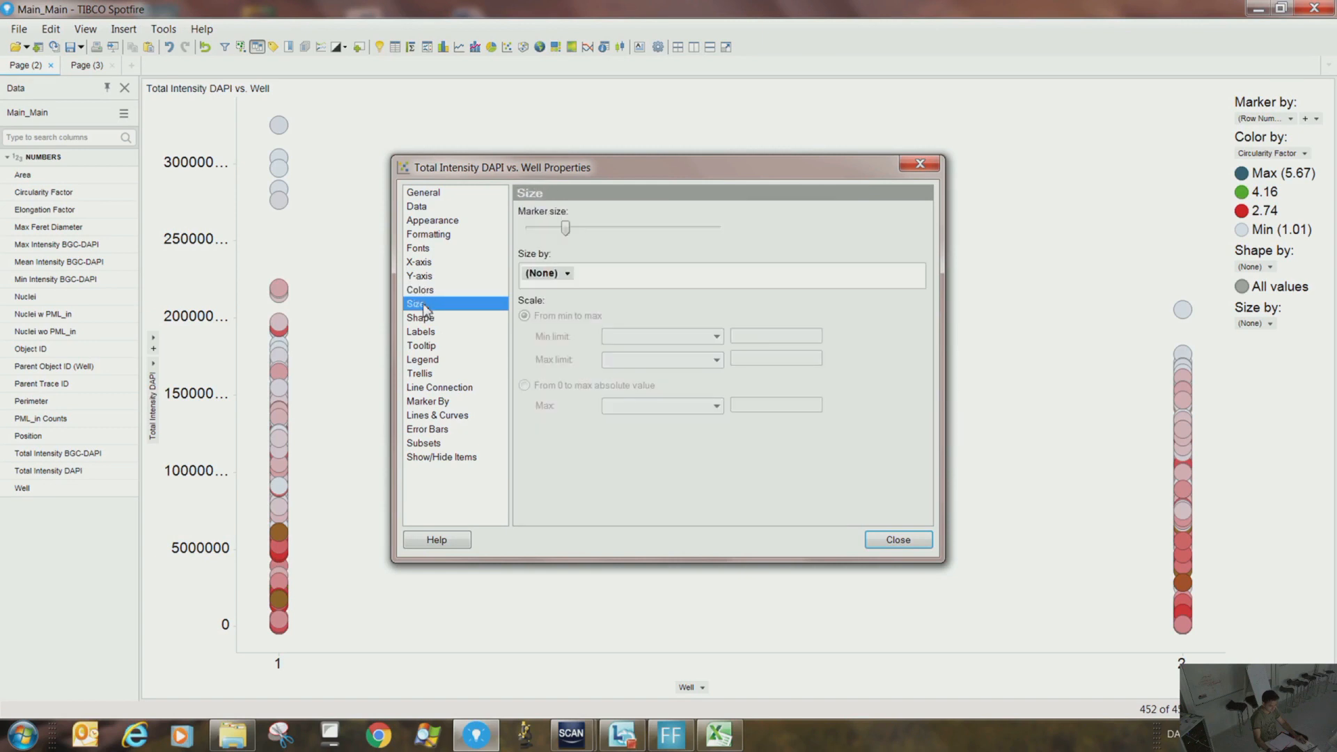
mouse_move(570, 239)
mouse_down()
mouse_move(551, 241)
mouse_move(567, 251)
mouse_up()
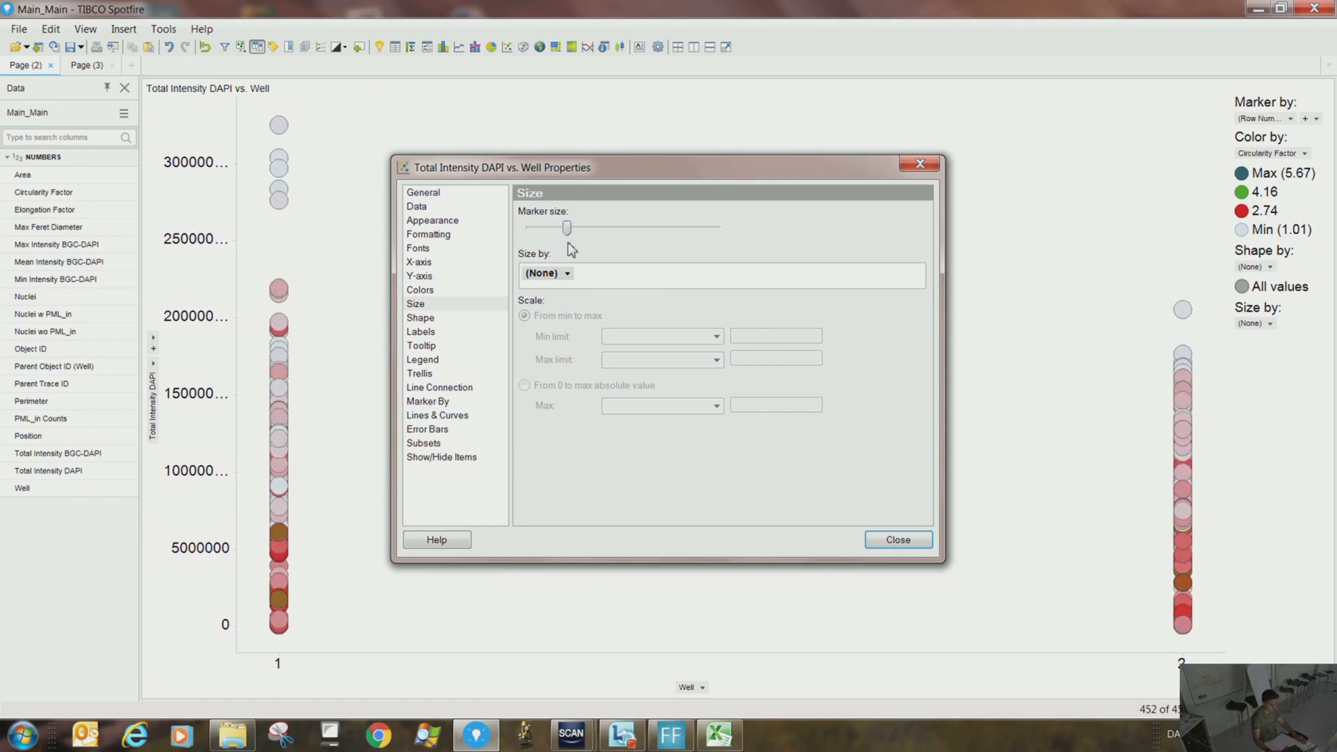
click(908, 541)
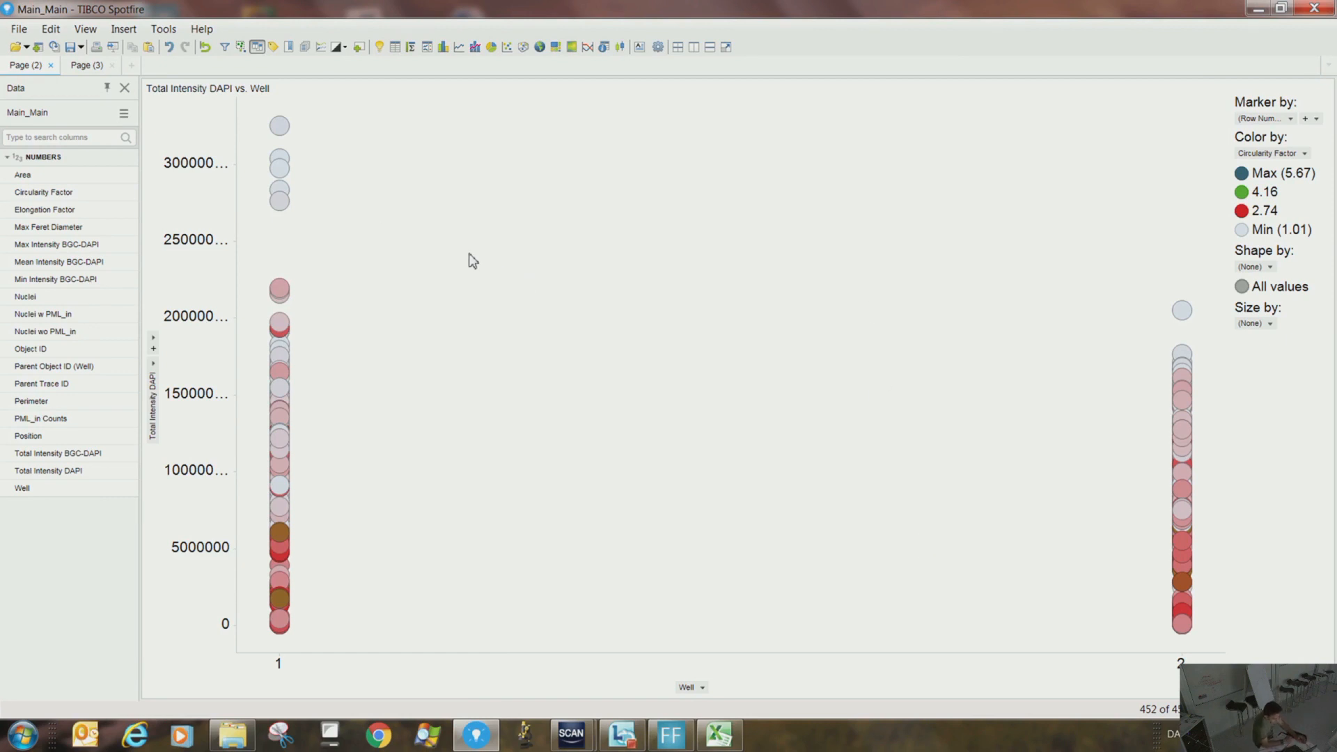
Insert a calculated column with the recent expression Rand(1), leaving the column name empty
click(123, 32)
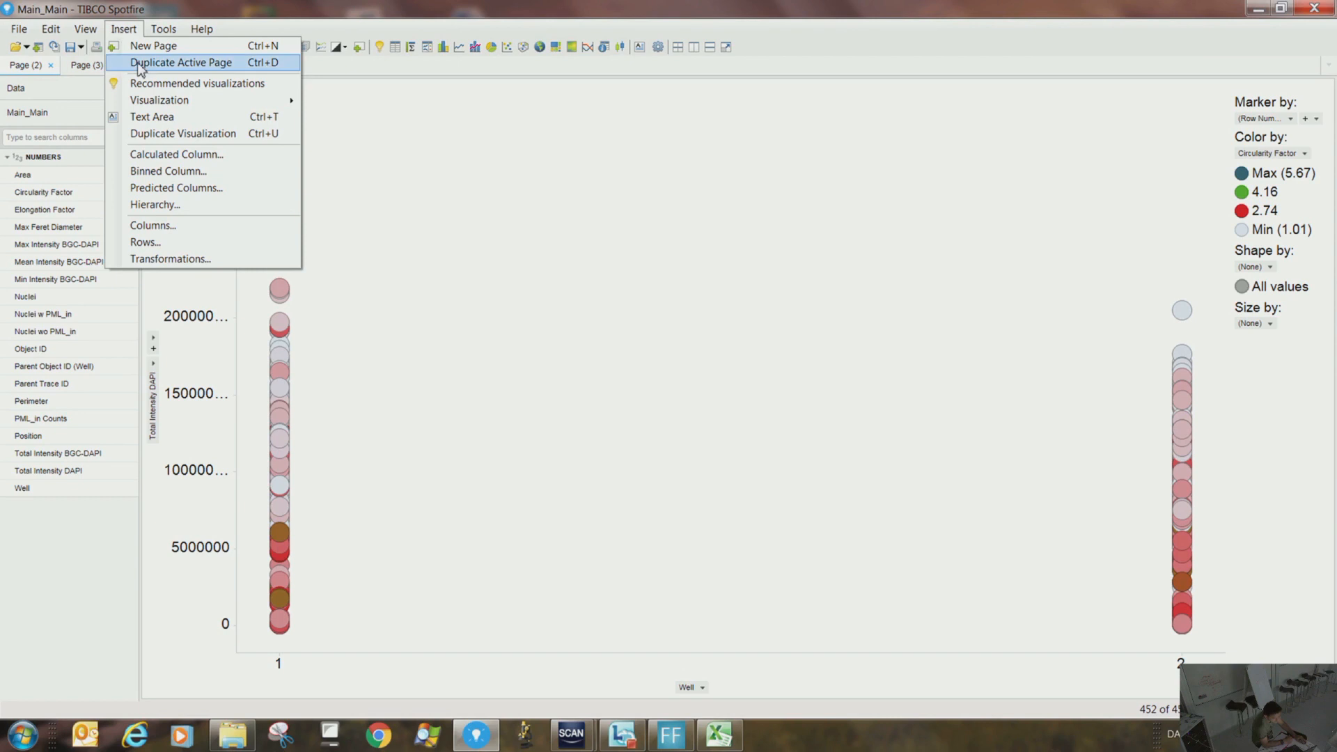
click(177, 155)
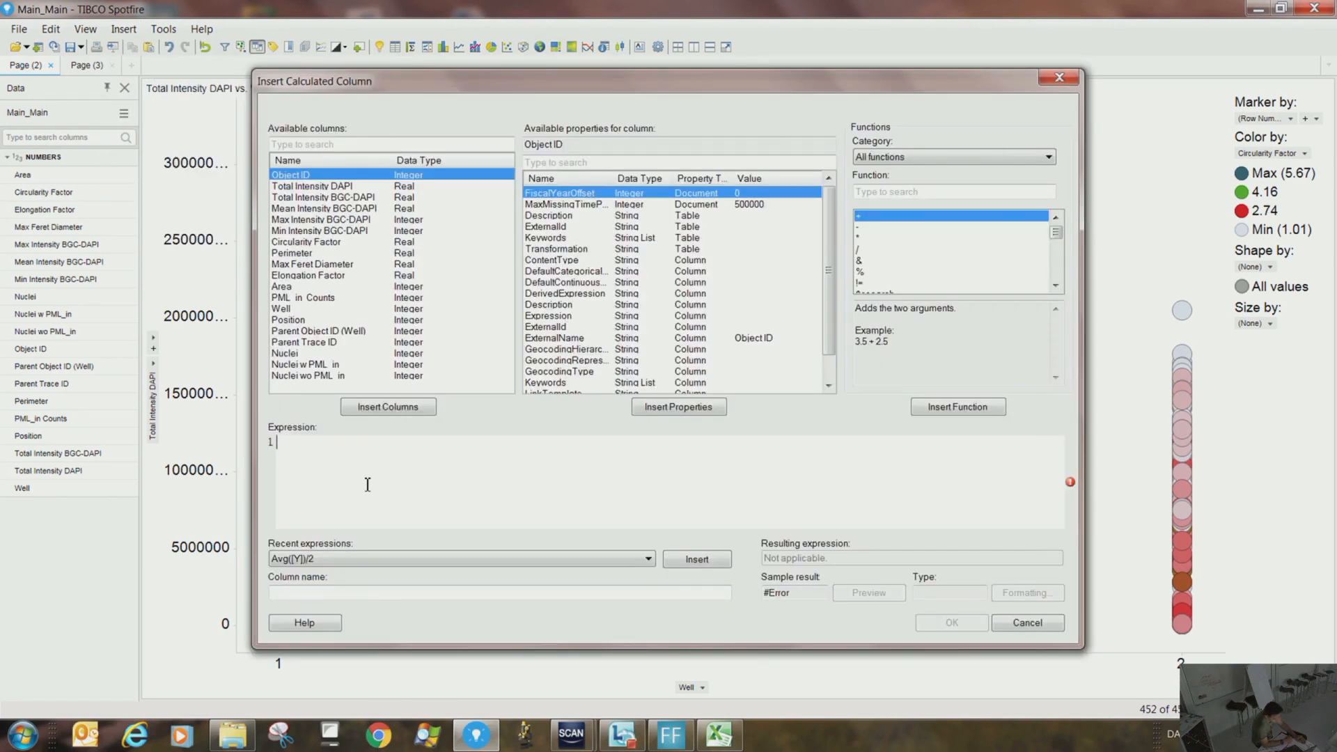
click(365, 560)
click(332, 585)
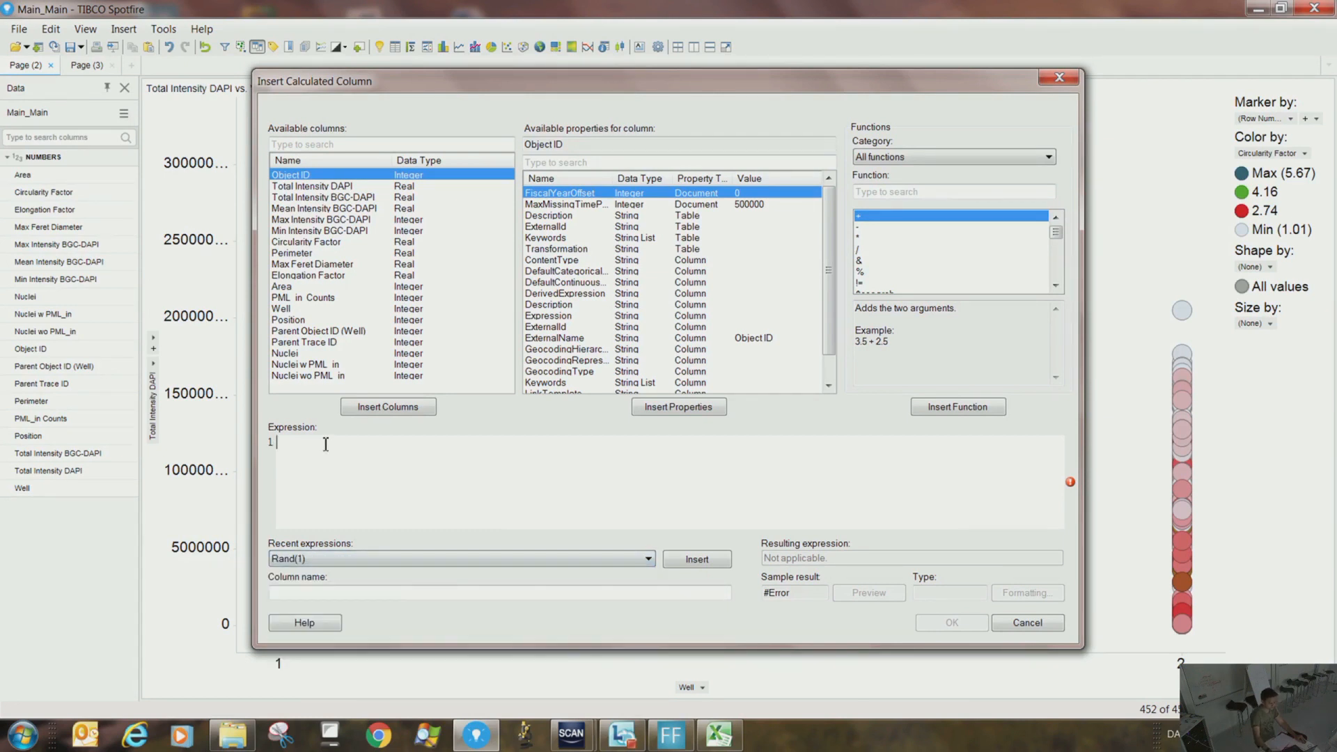
click(721, 561)
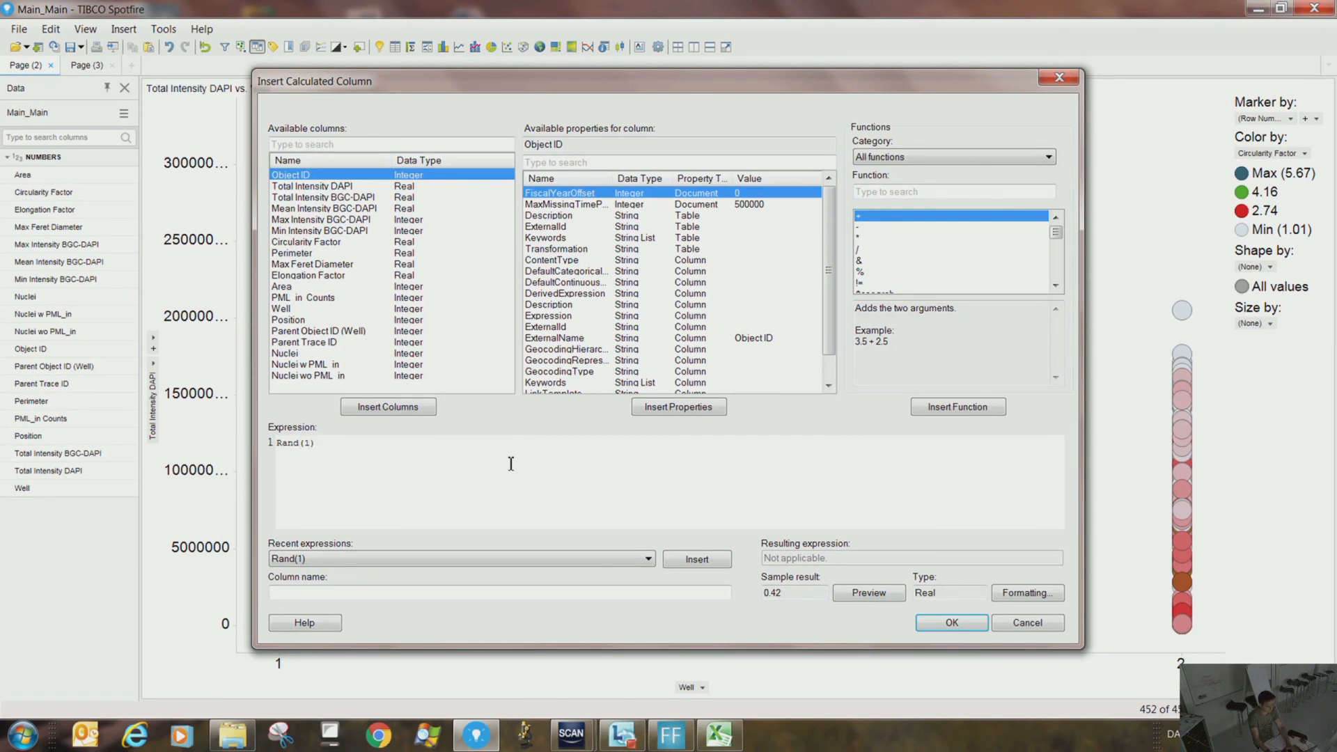
text(0)
key(BackSpace)
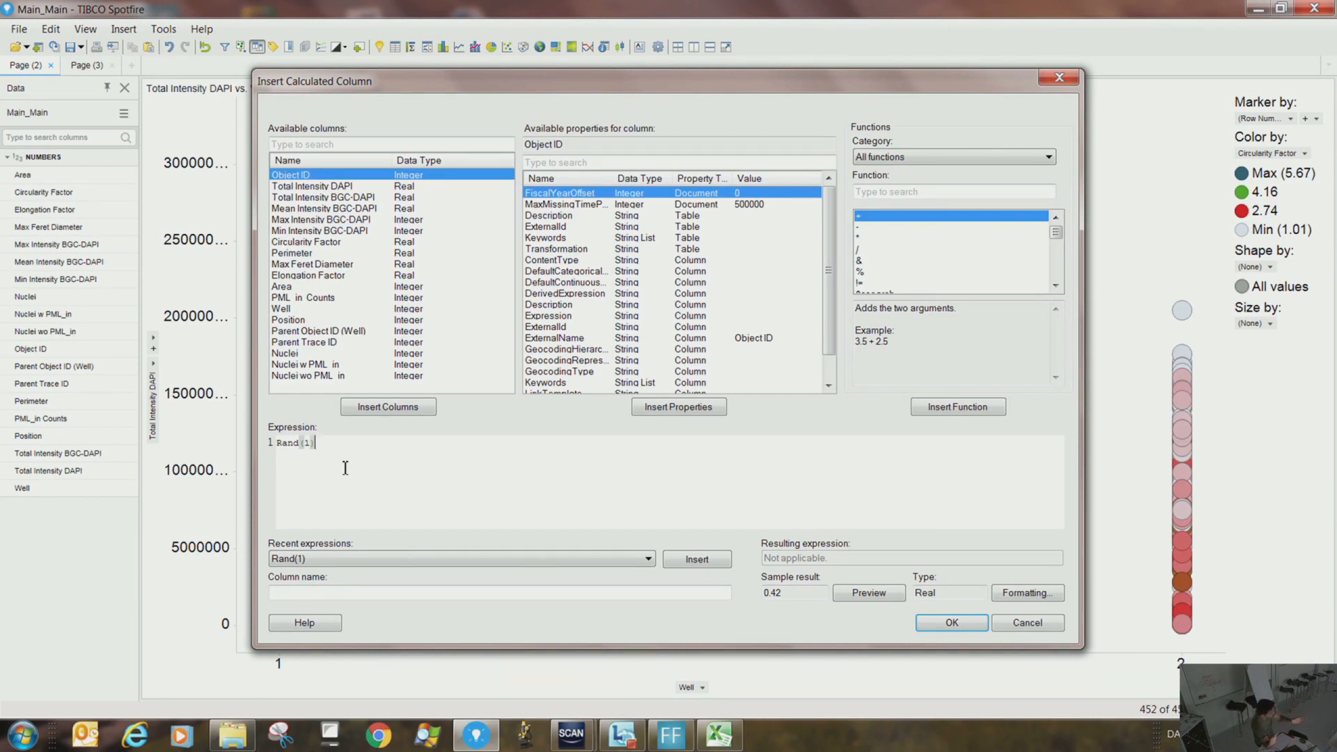
click(953, 623)
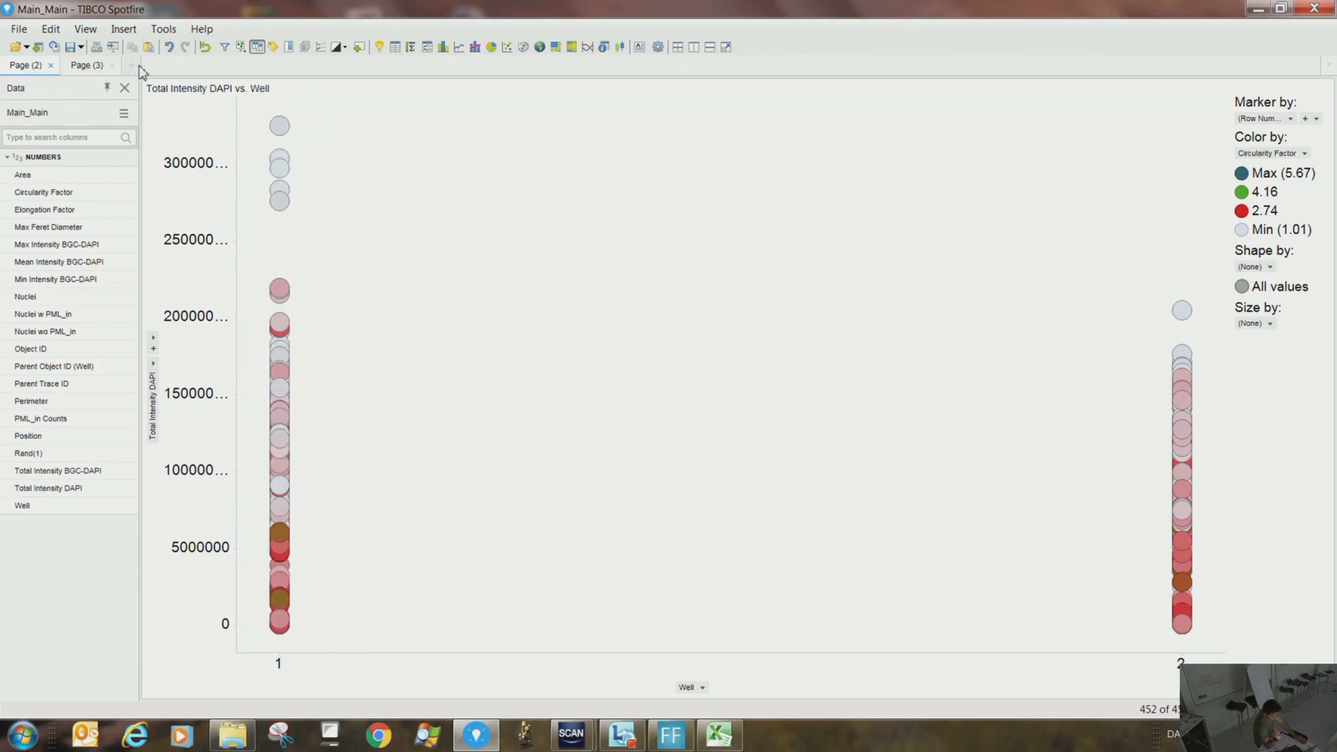
Add a new page with a data table and check the values in the Rand(1) column
click(360, 47)
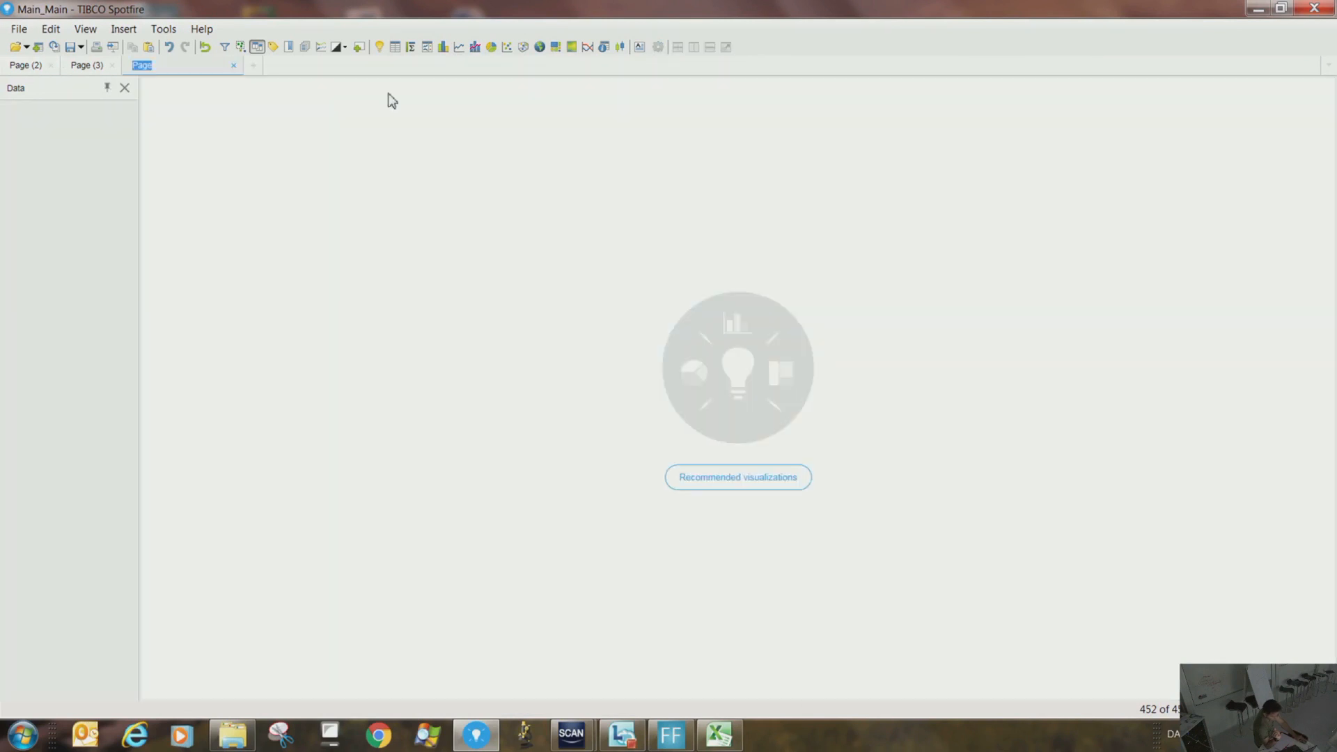
click(393, 46)
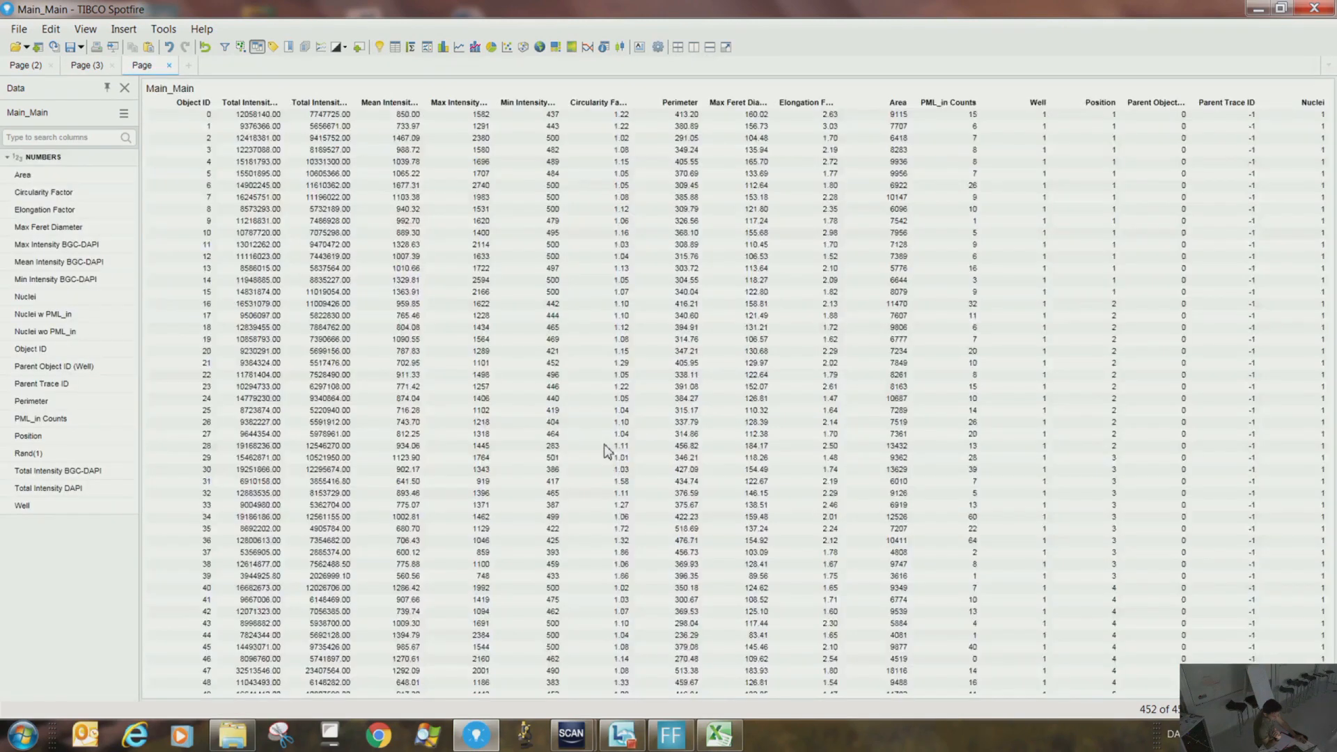
drag(747, 694, 1233, 695)
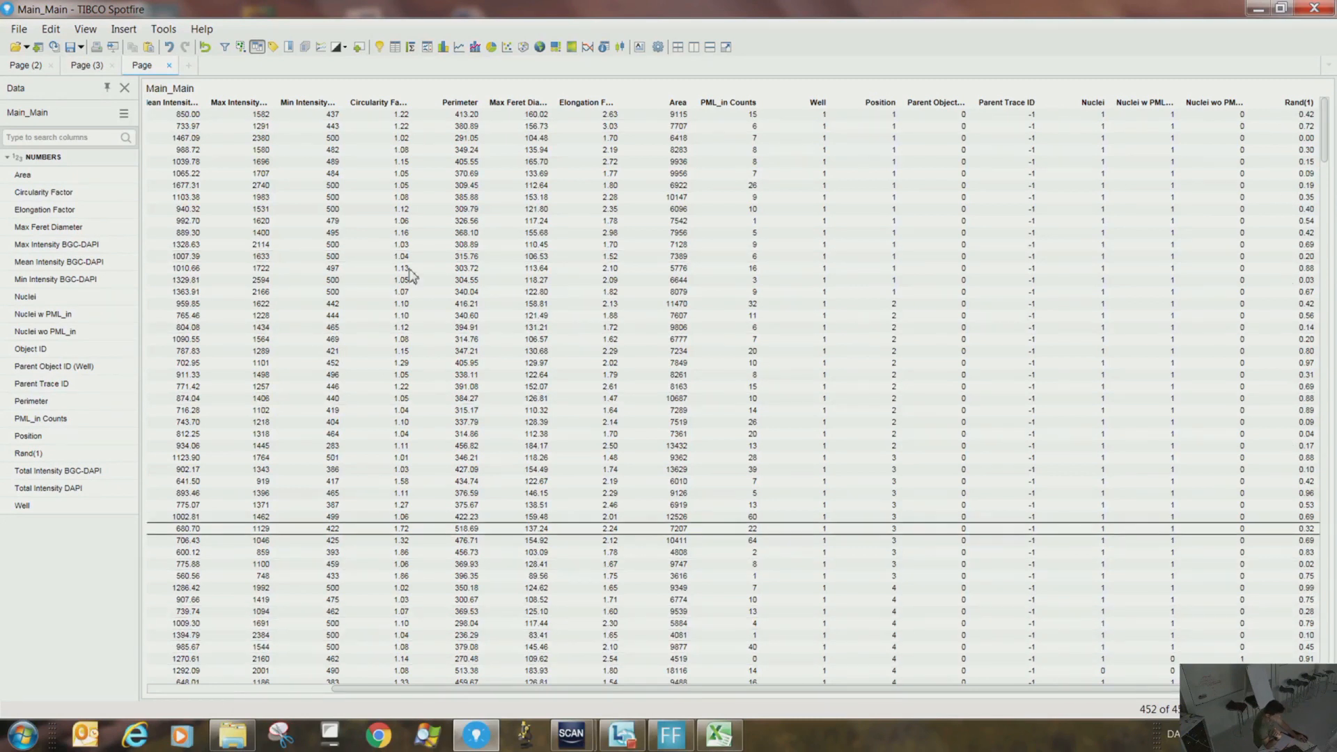
Return to the scatter plot on Page (2) and set its X-axis to Rand(1)
click(87, 66)
click(25, 65)
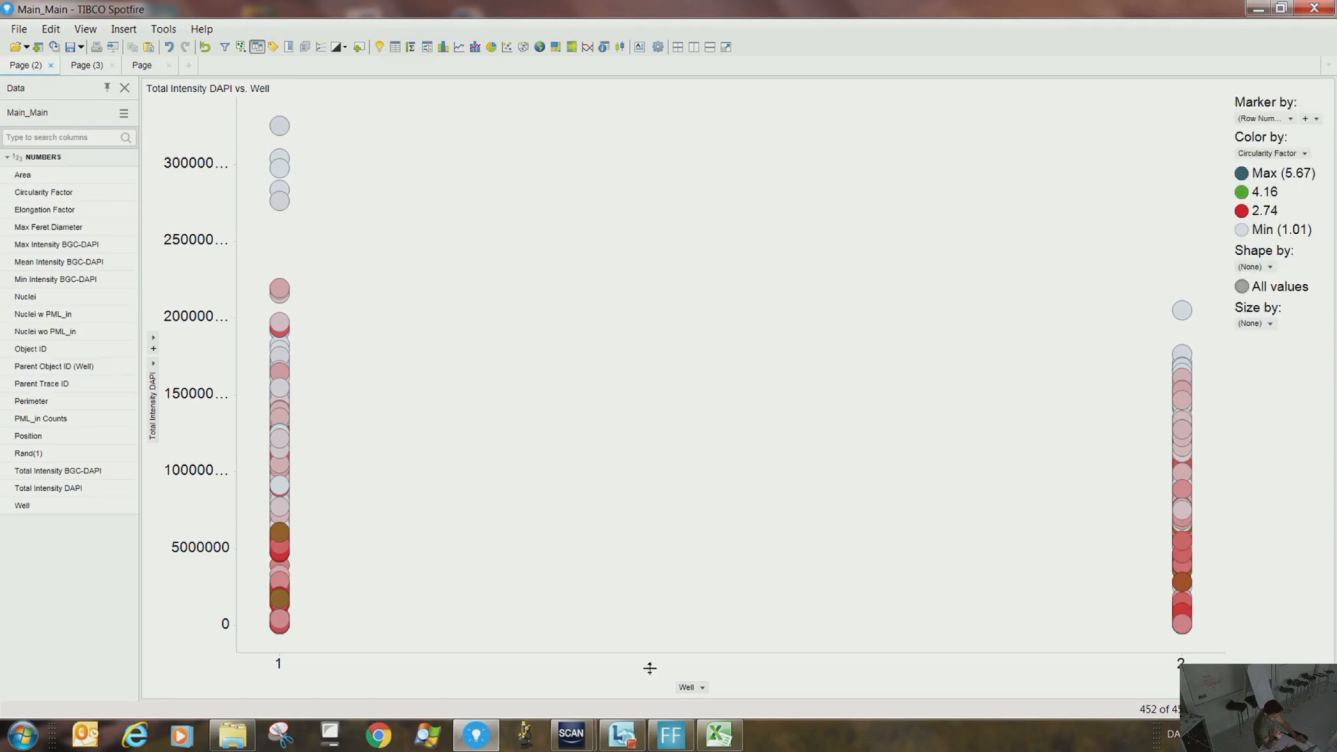
click(703, 688)
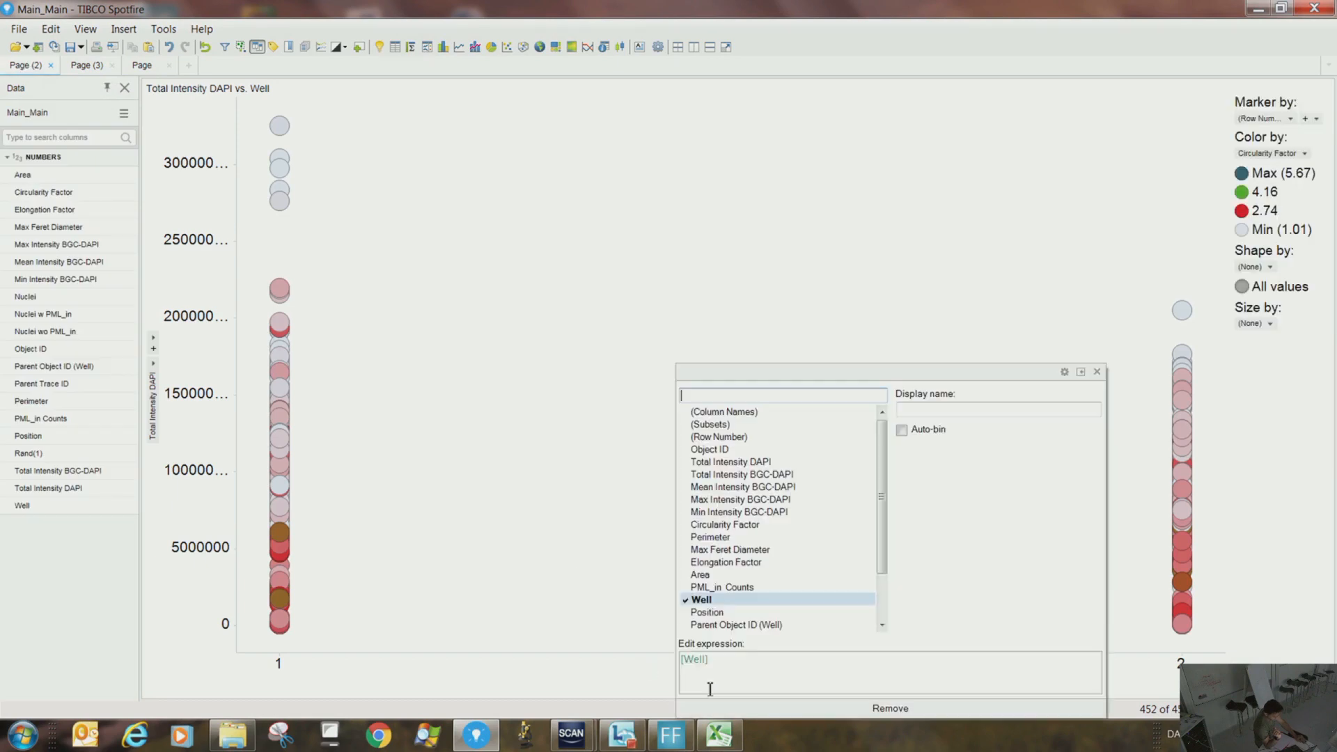
scroll(739, 613, down, 2)
click(714, 626)
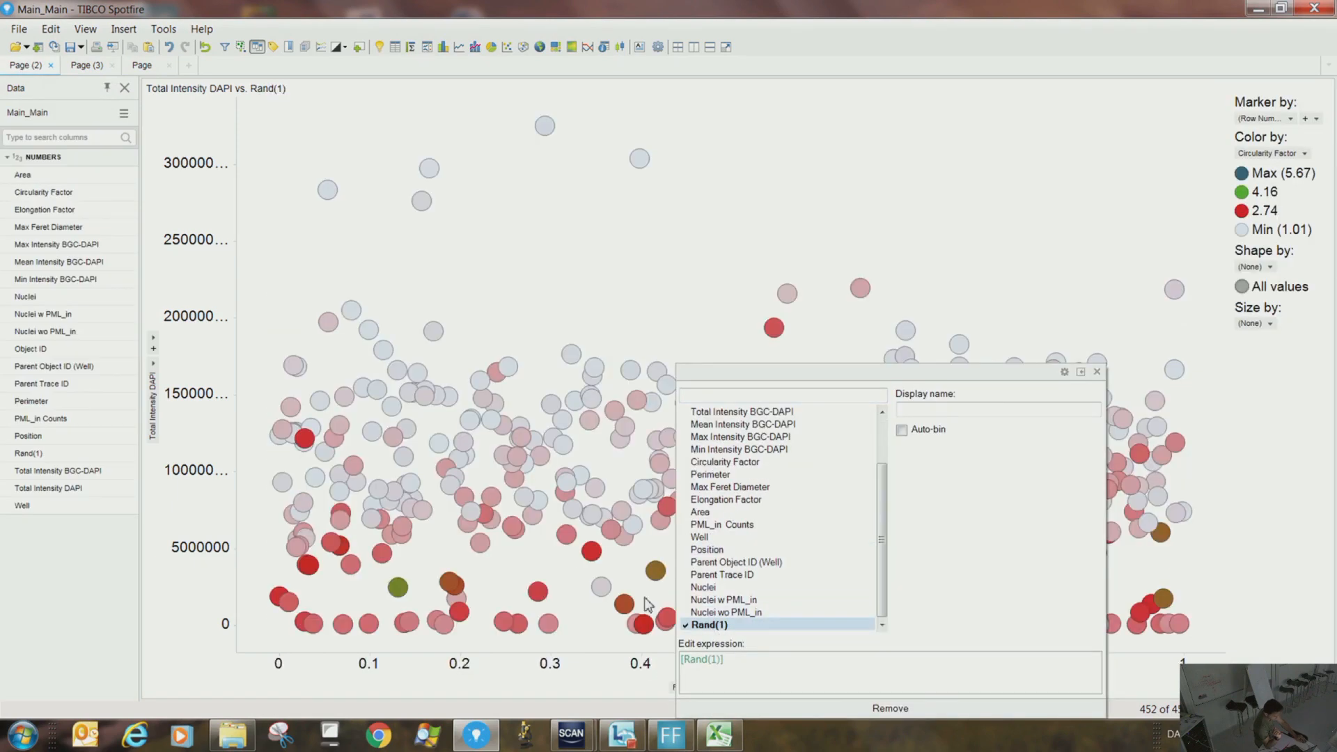
click(615, 283)
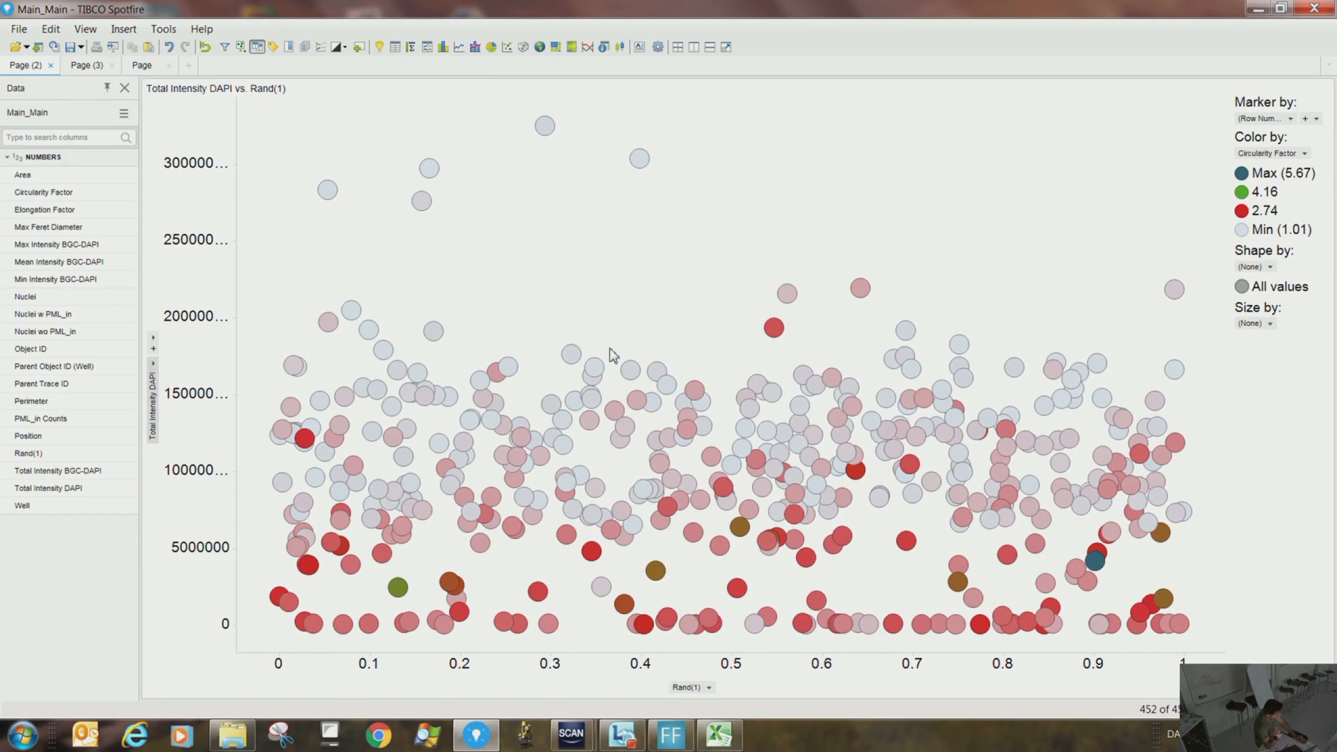
Trellis the scatter plot into columns by Well
right_click(673, 298)
click(723, 554)
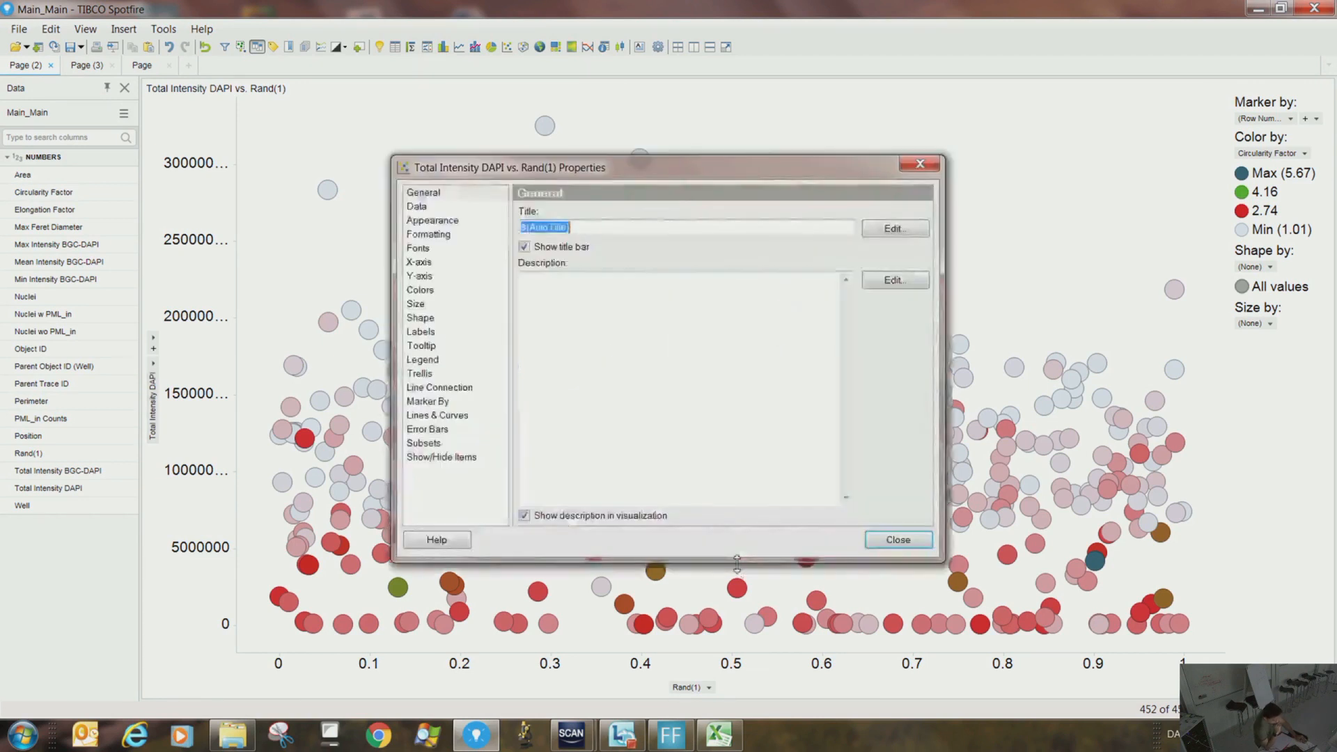
click(442, 376)
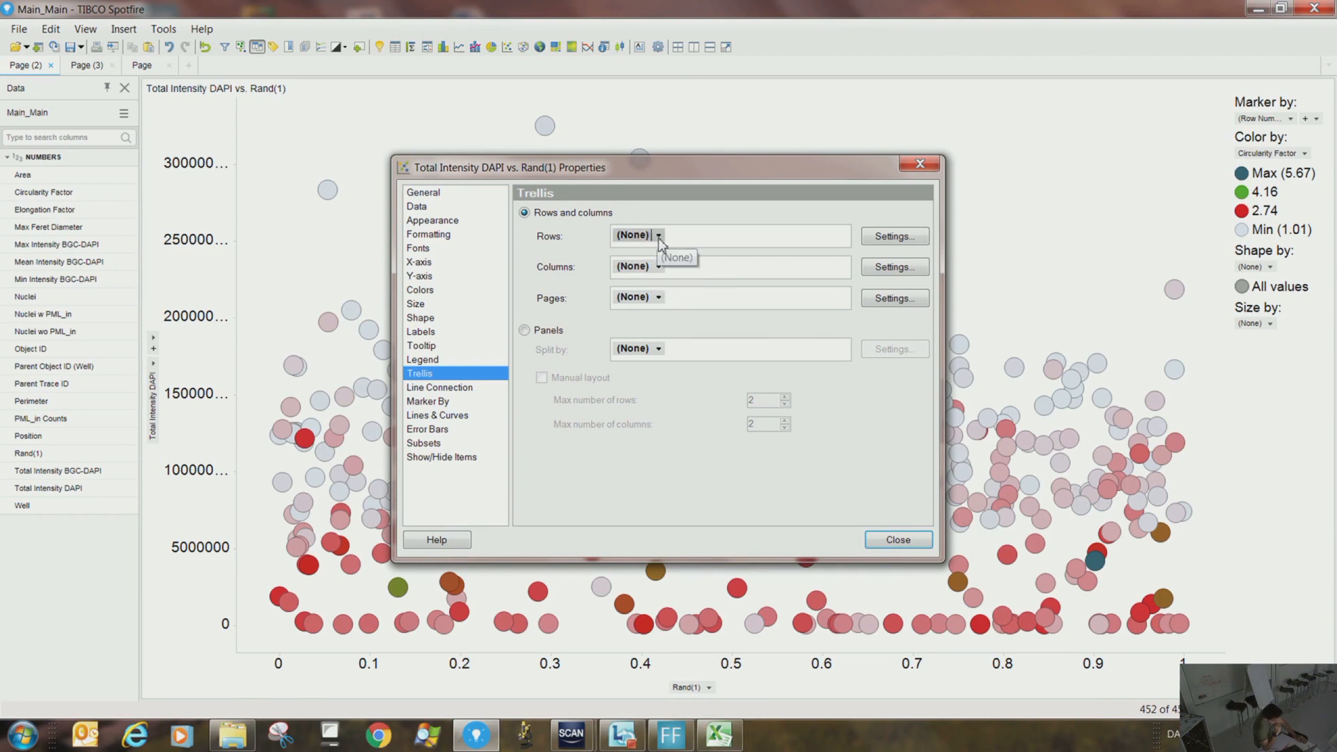
click(659, 267)
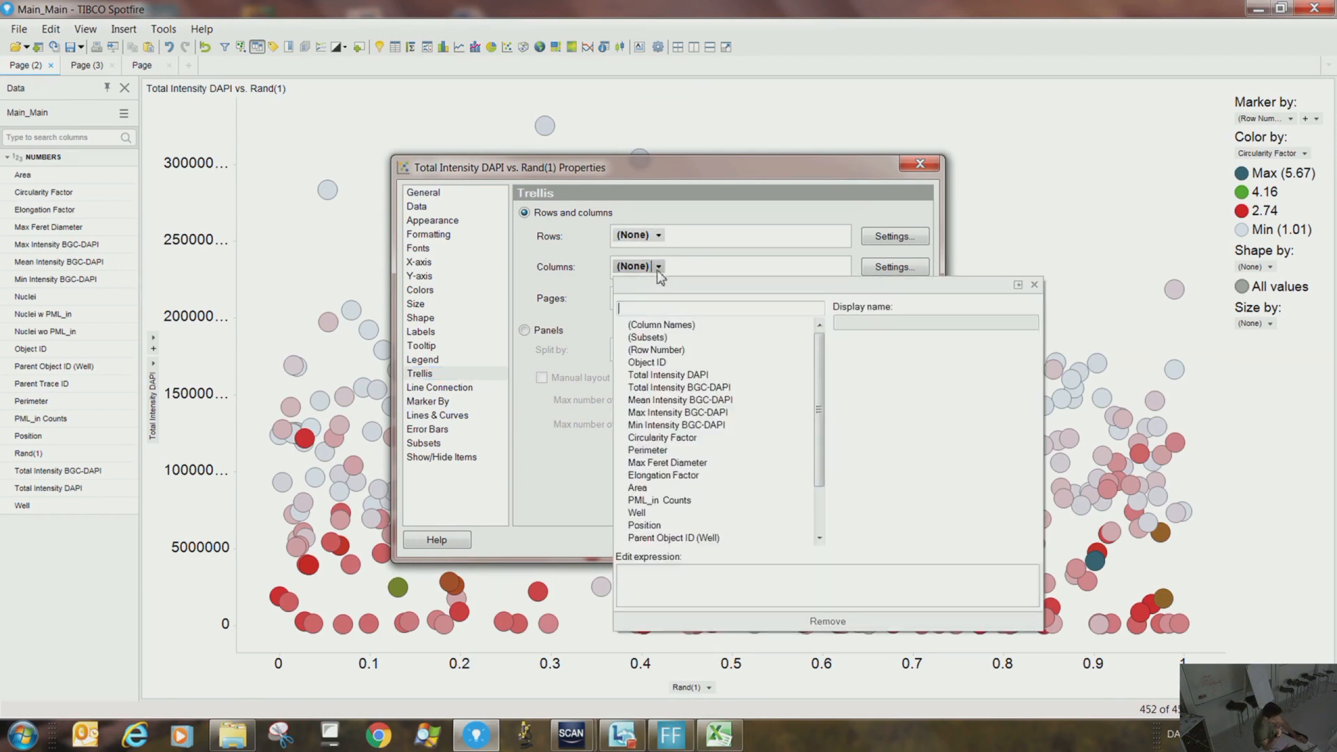
click(658, 525)
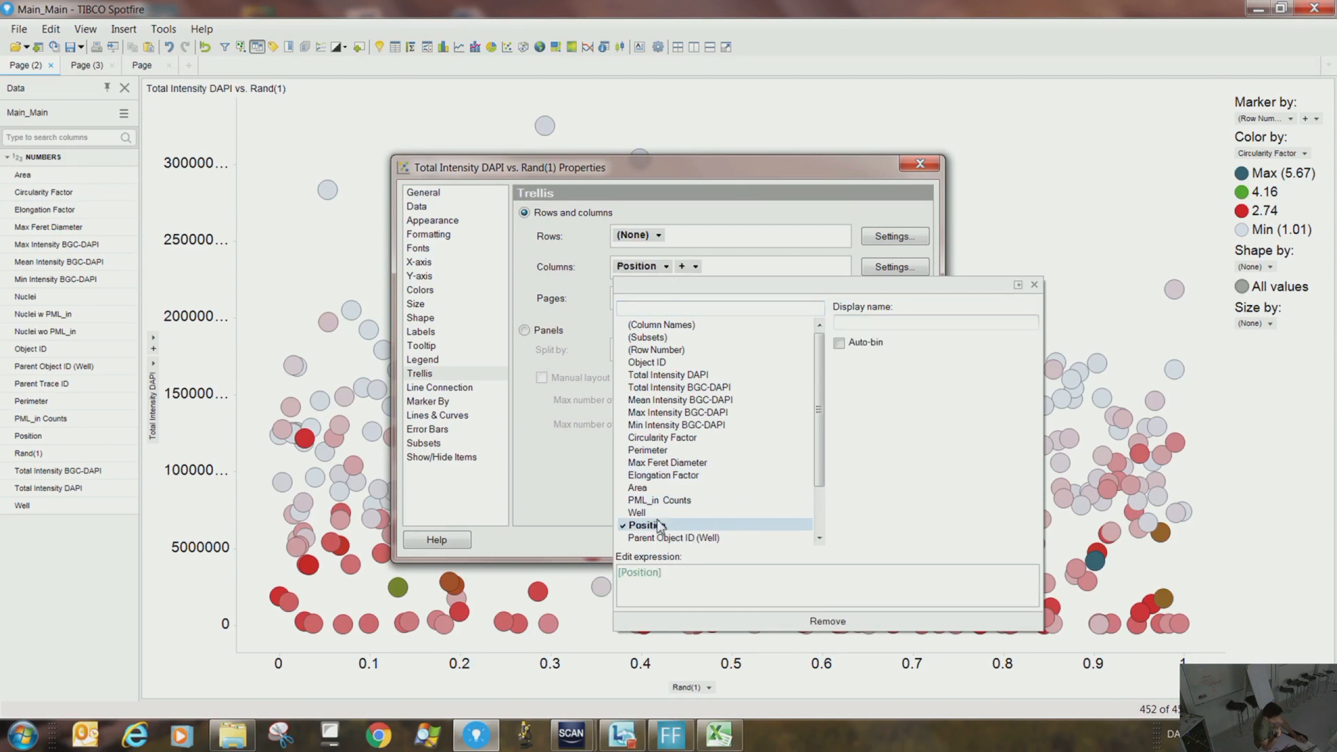
click(653, 513)
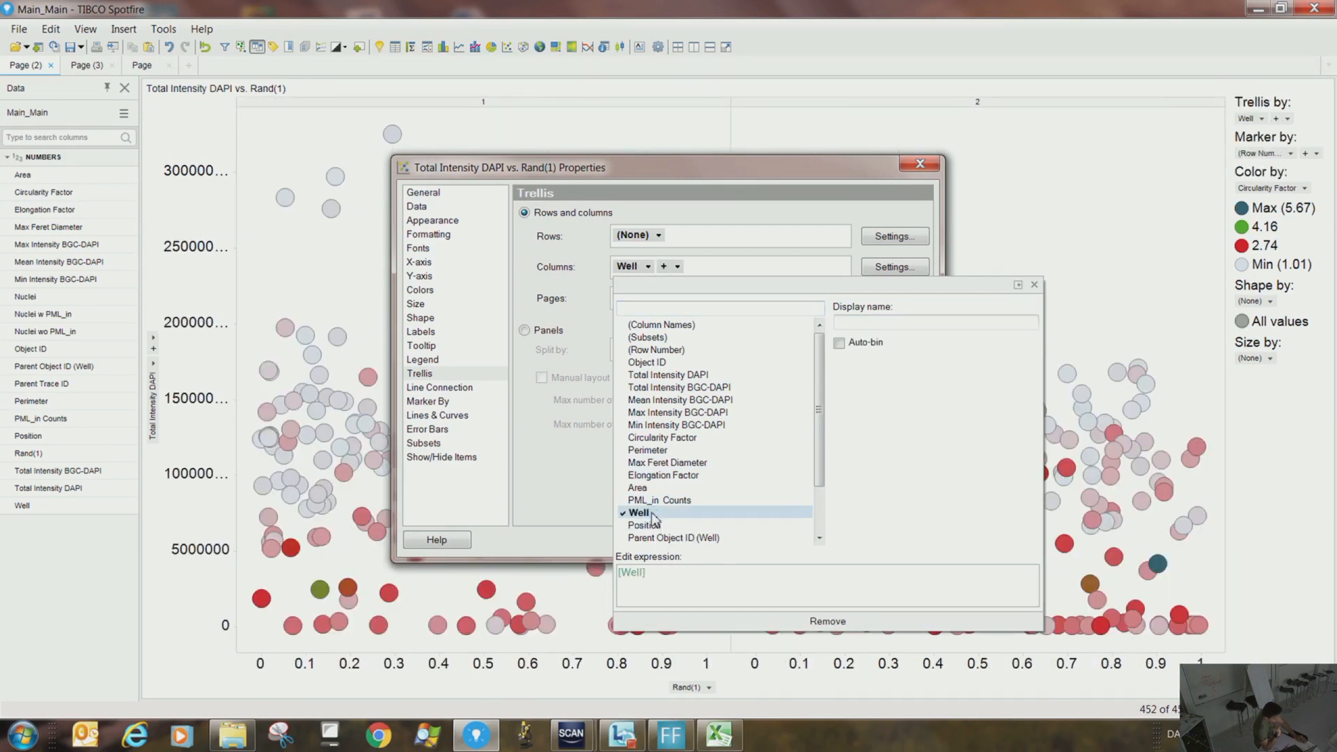
click(875, 186)
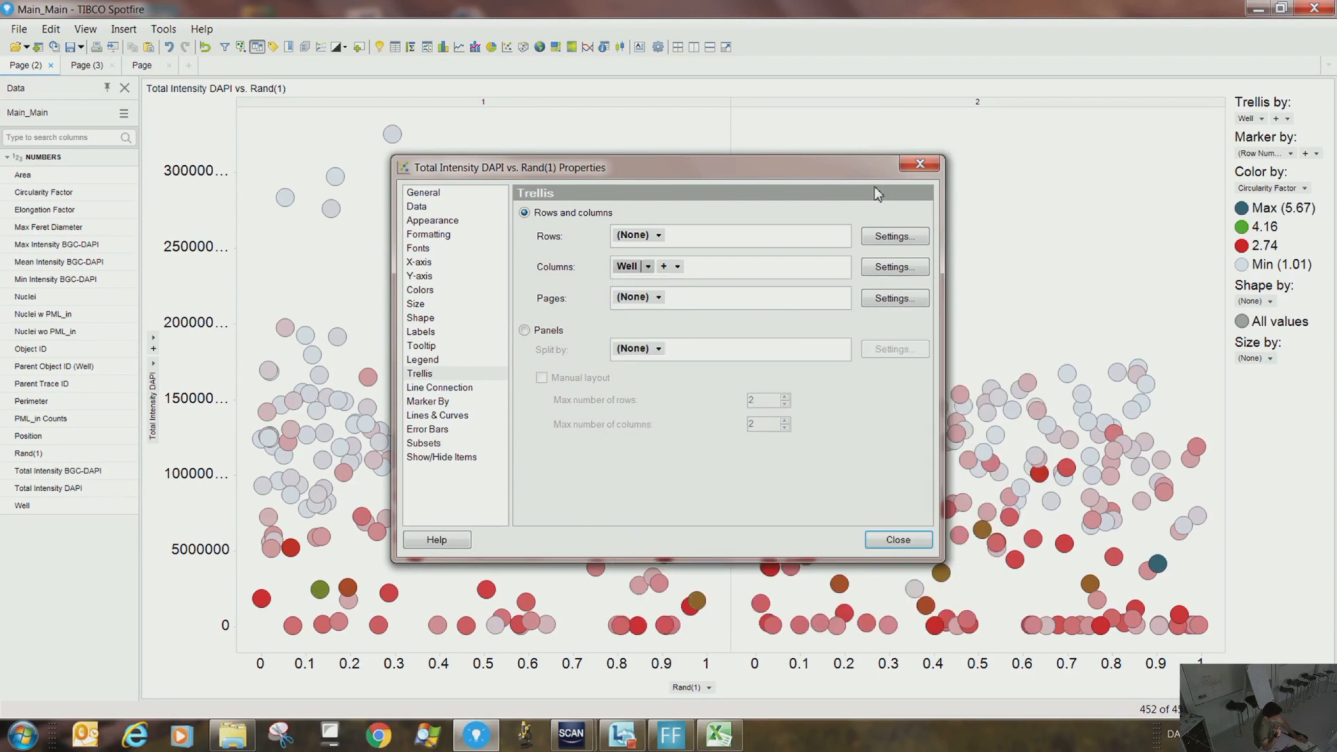
click(899, 540)
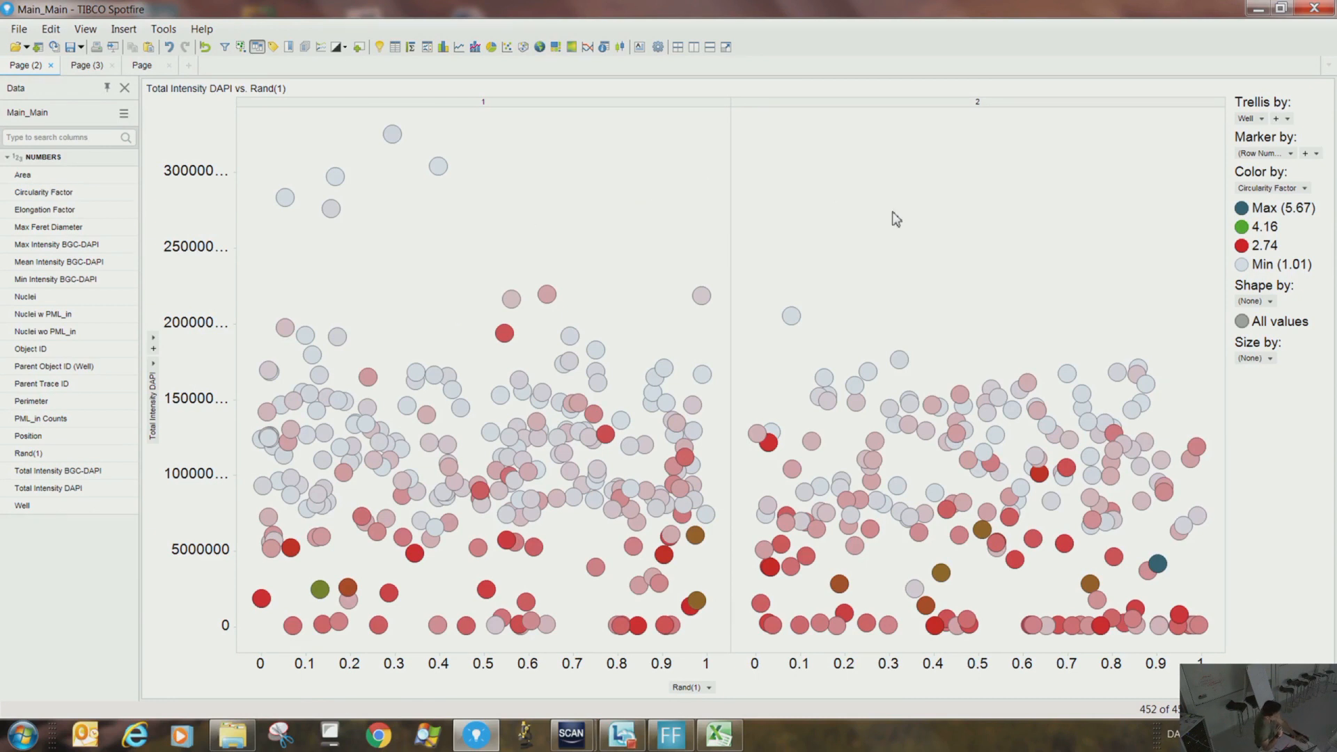
Plot Mean Intensity BGC-DAPI on the Y-axis, and switch the axis to PML_in Counts
click(159, 364)
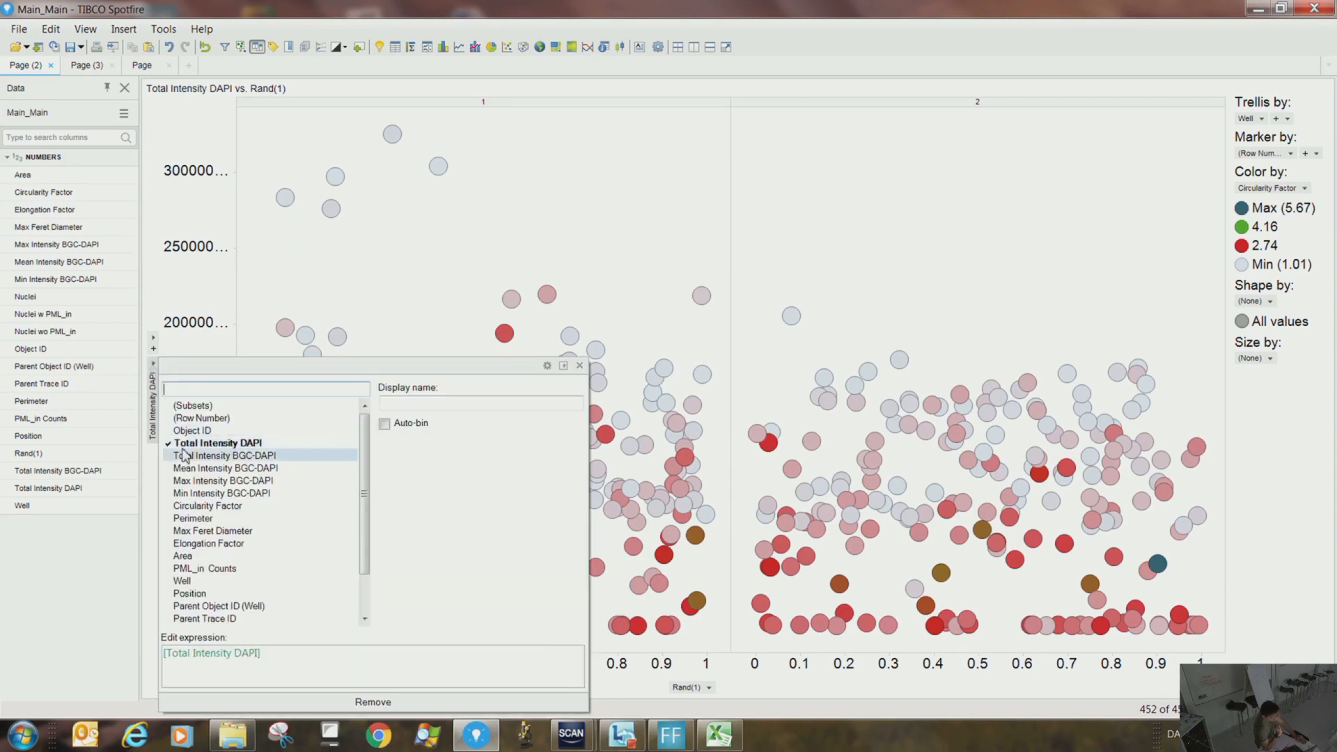
click(195, 468)
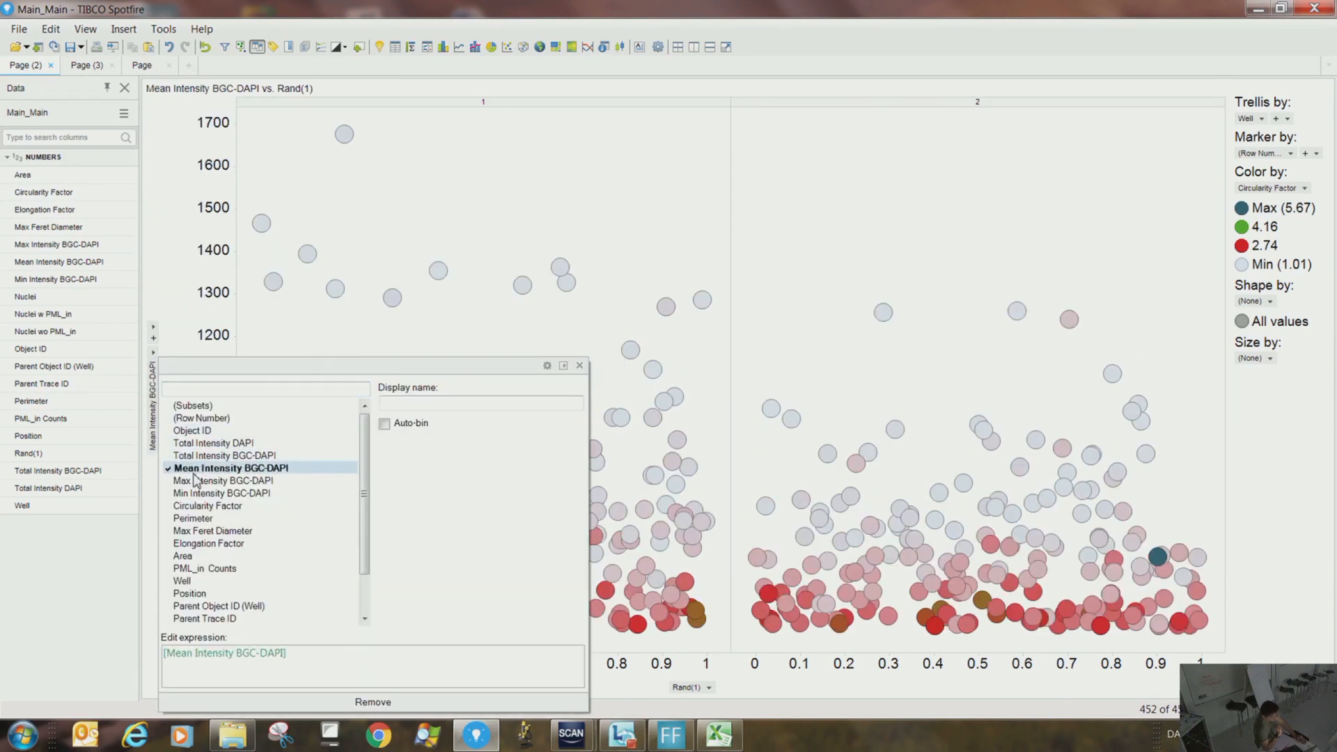
click(370, 202)
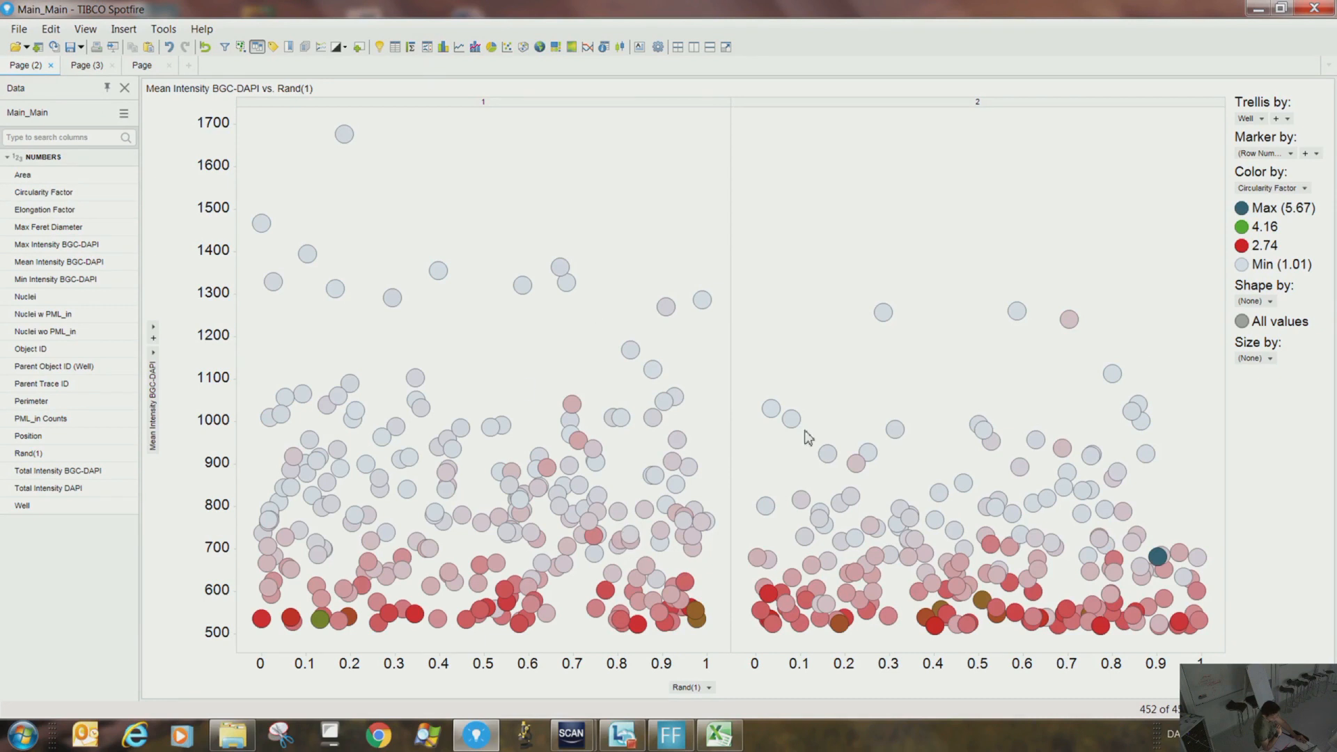
click(154, 357)
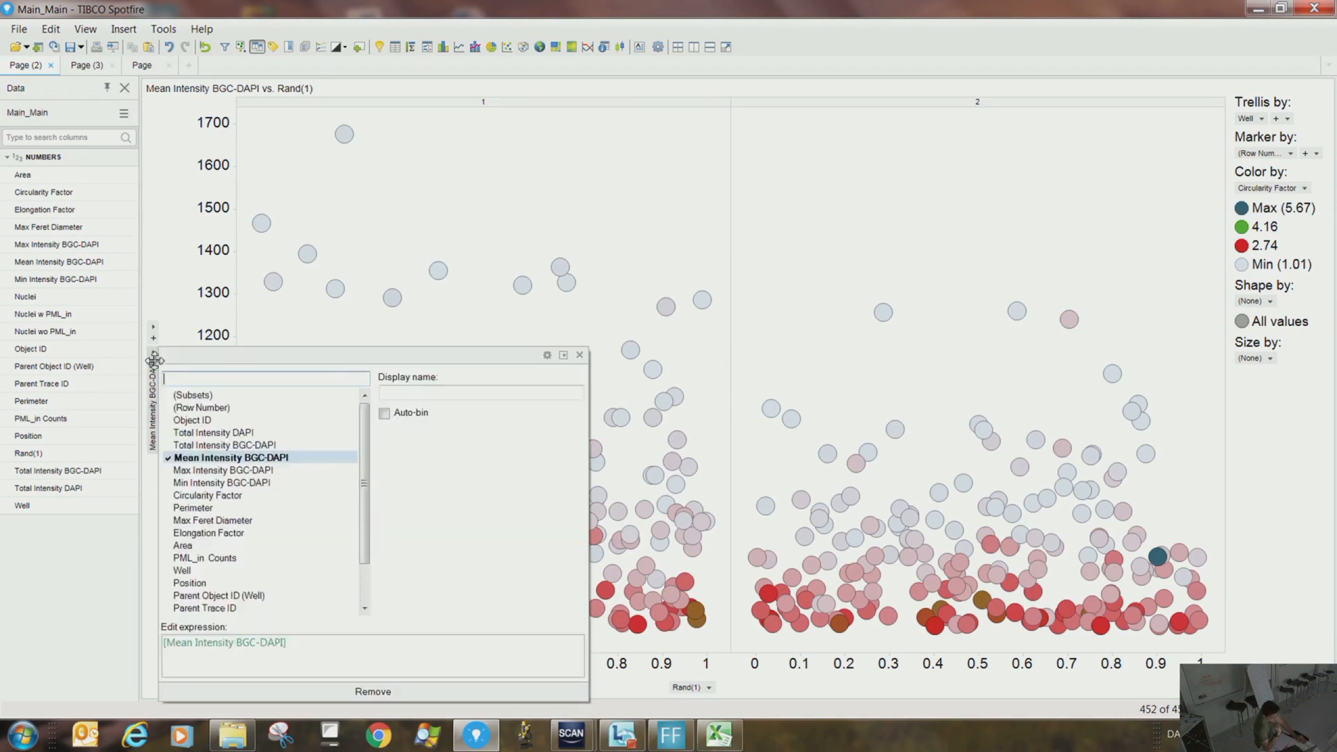
click(234, 561)
click(571, 259)
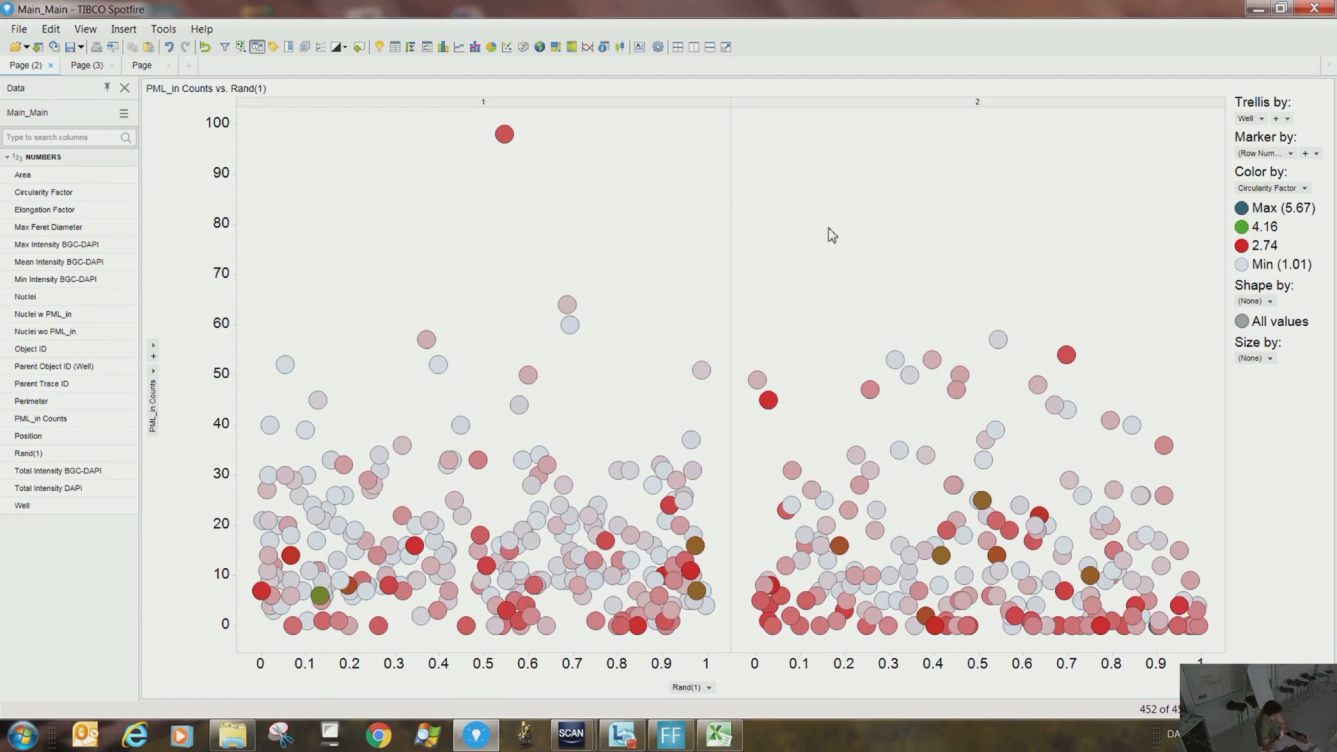
Show a horizontal line on the scatter plot, positioned at the aggregated value Average
right_click(783, 327)
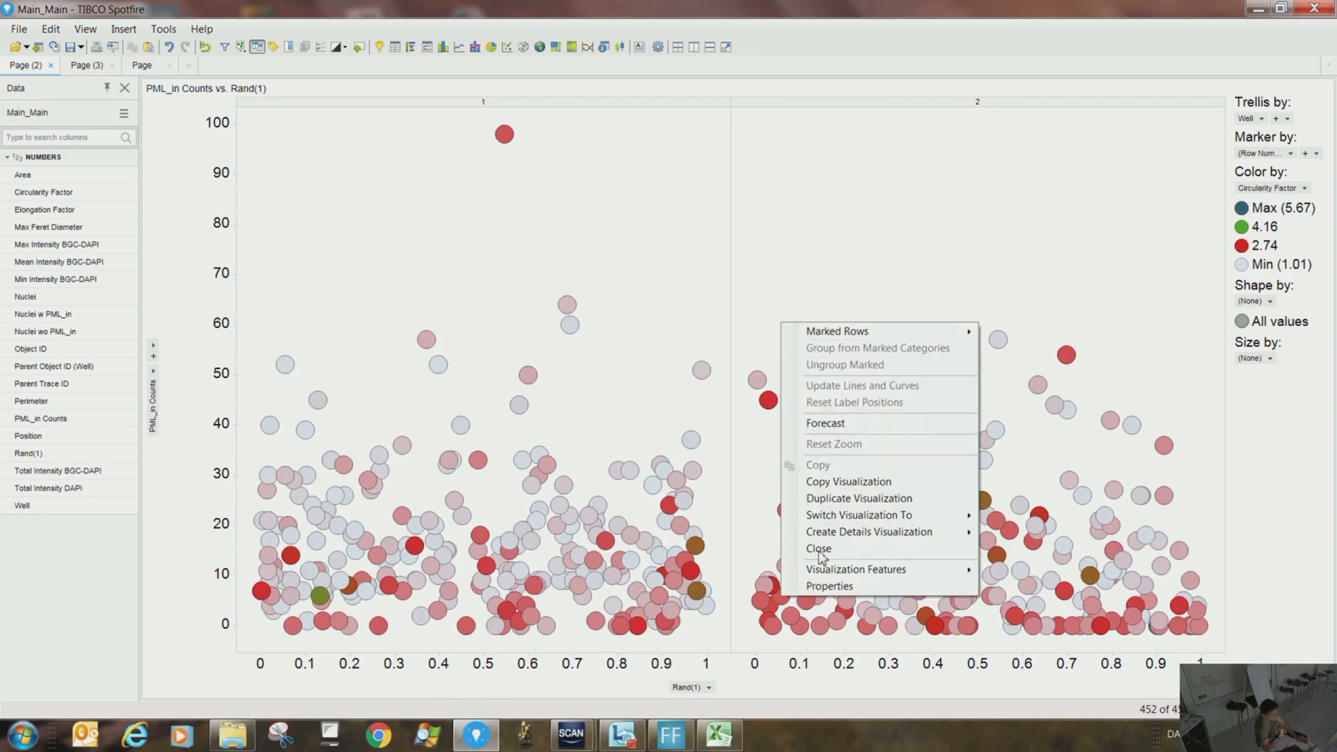
click(829, 586)
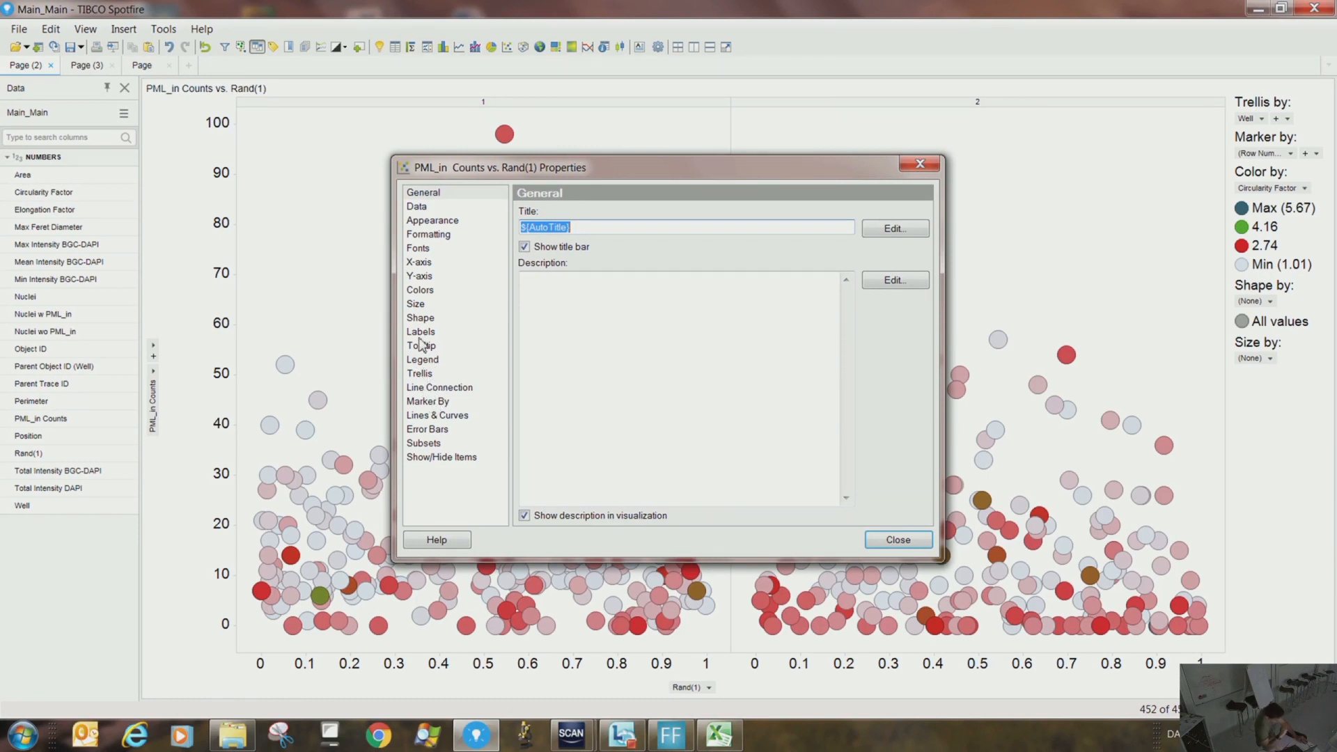
click(428, 415)
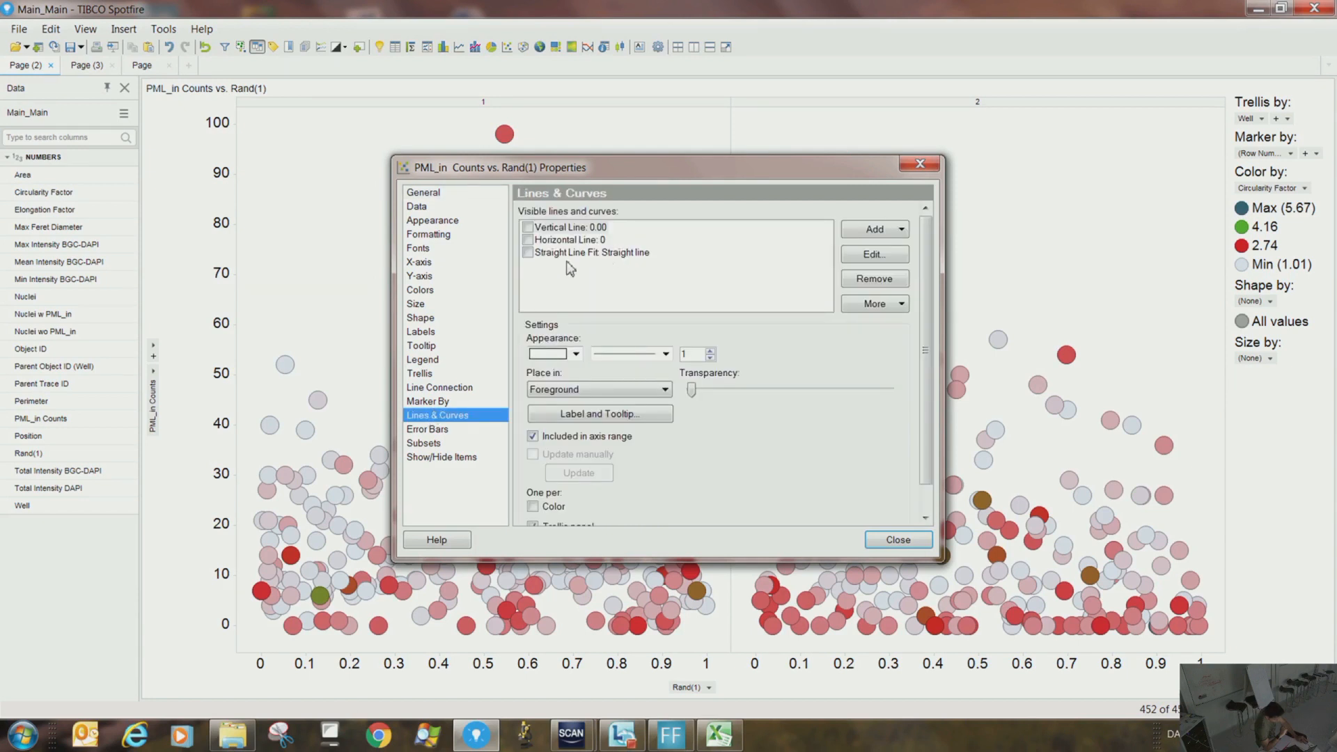
click(527, 240)
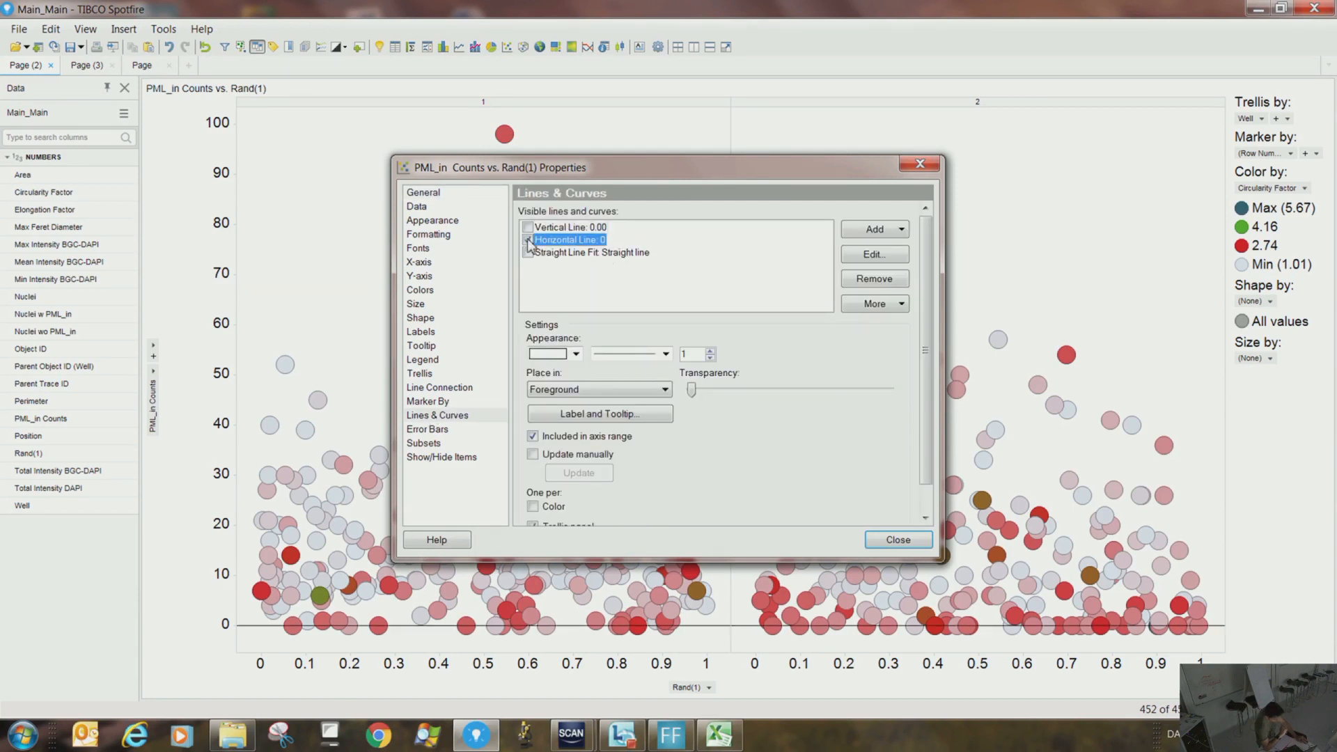
click(875, 229)
click(786, 276)
click(875, 254)
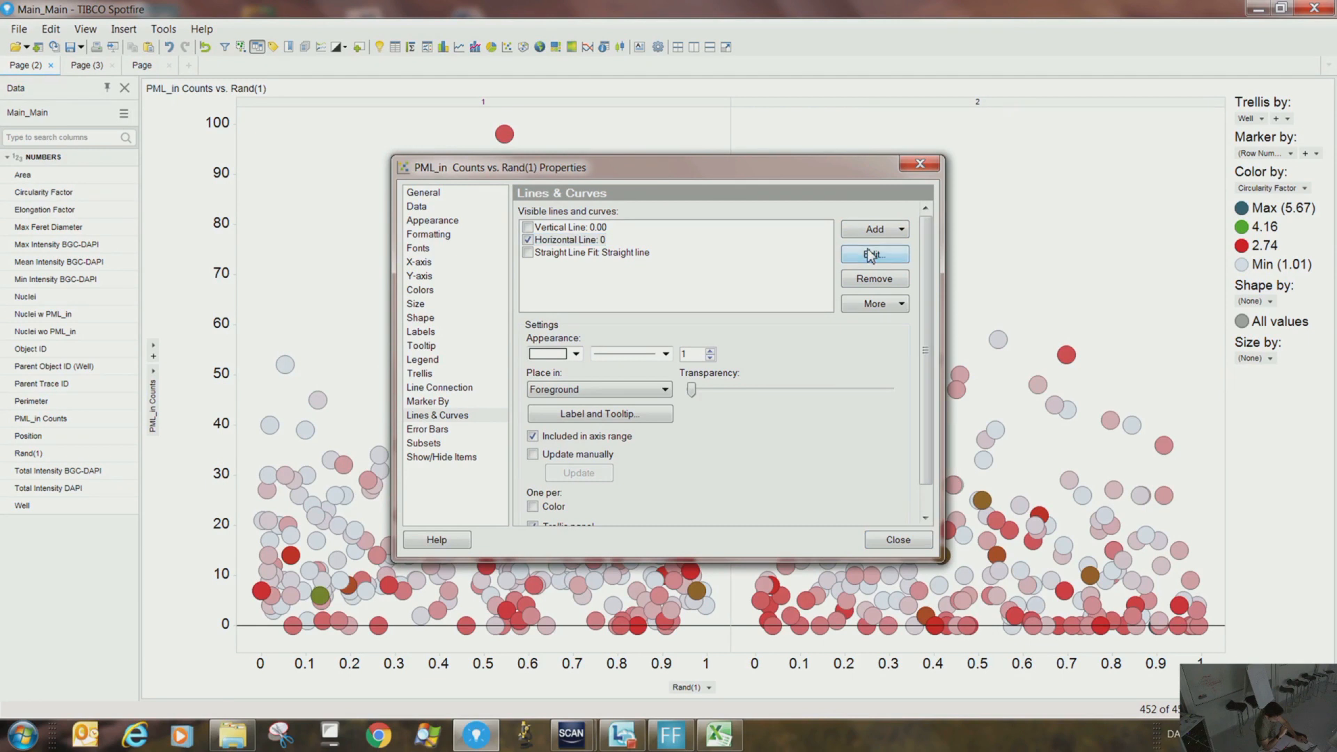
click(496, 269)
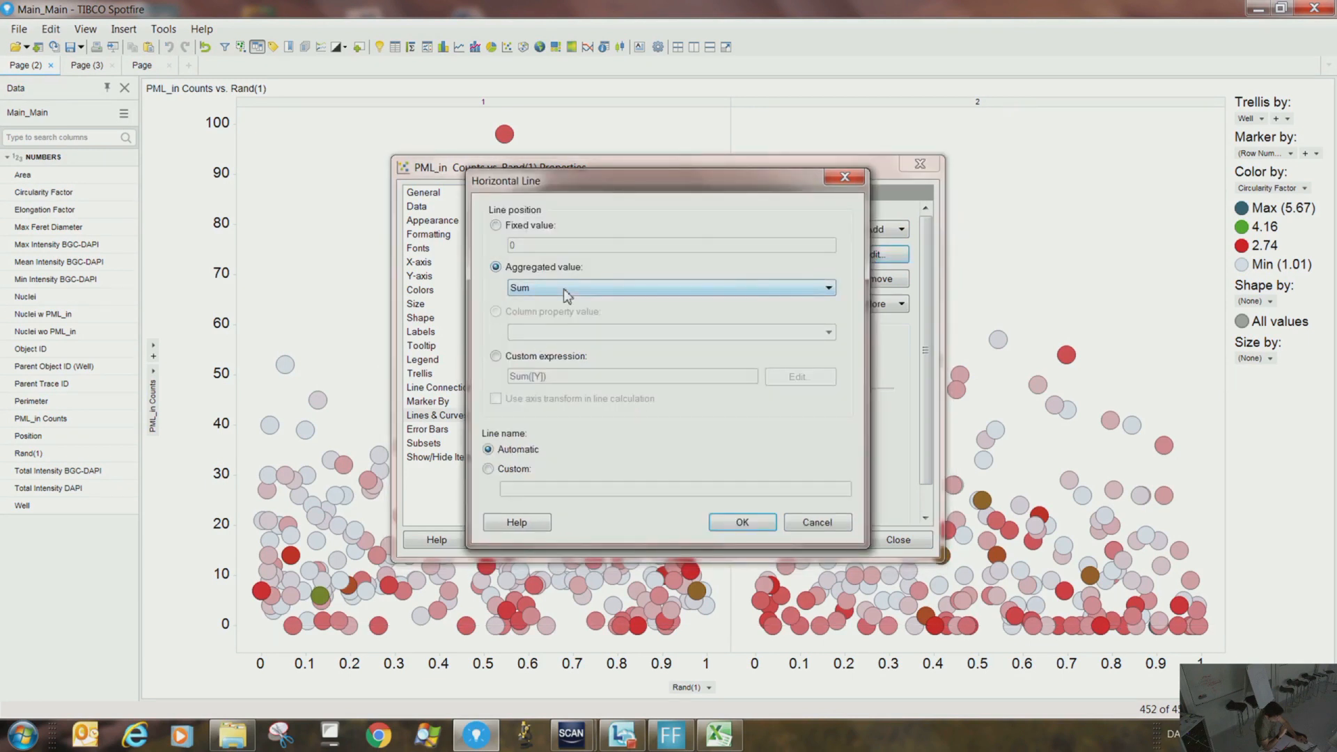
click(567, 288)
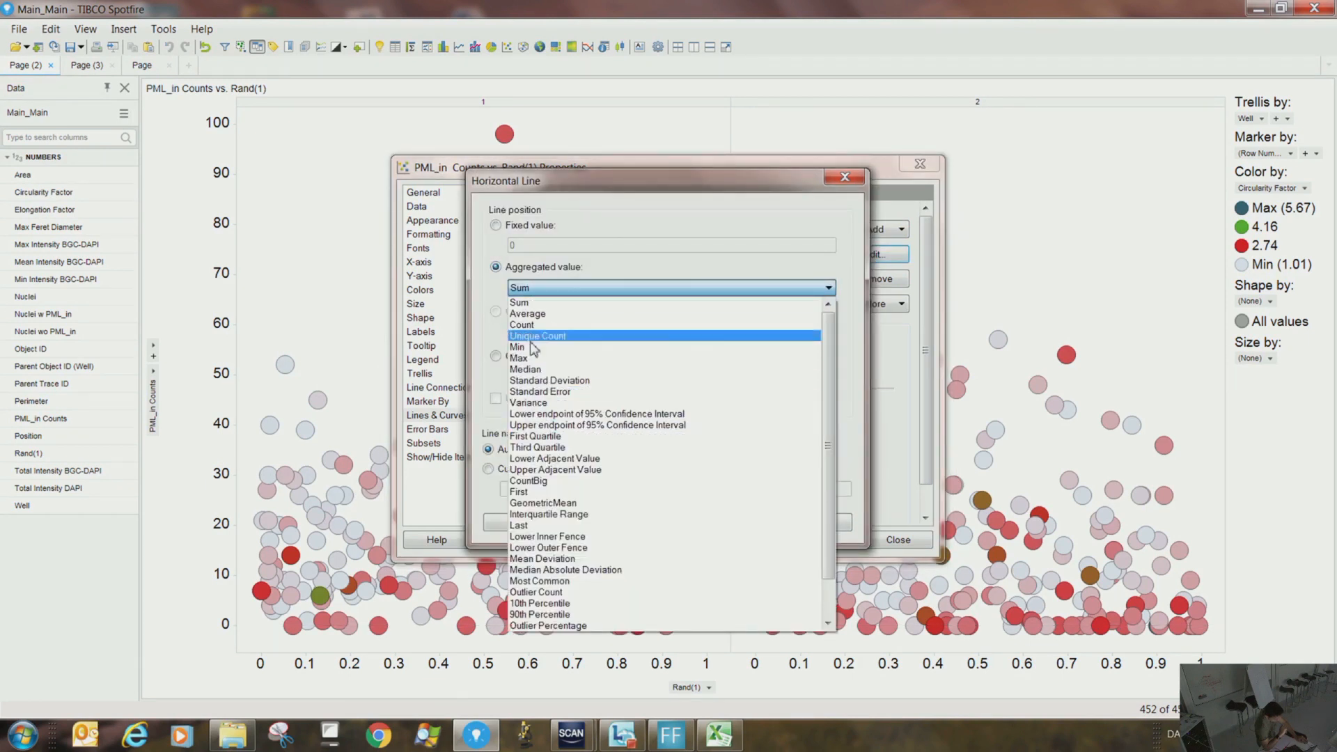
click(530, 315)
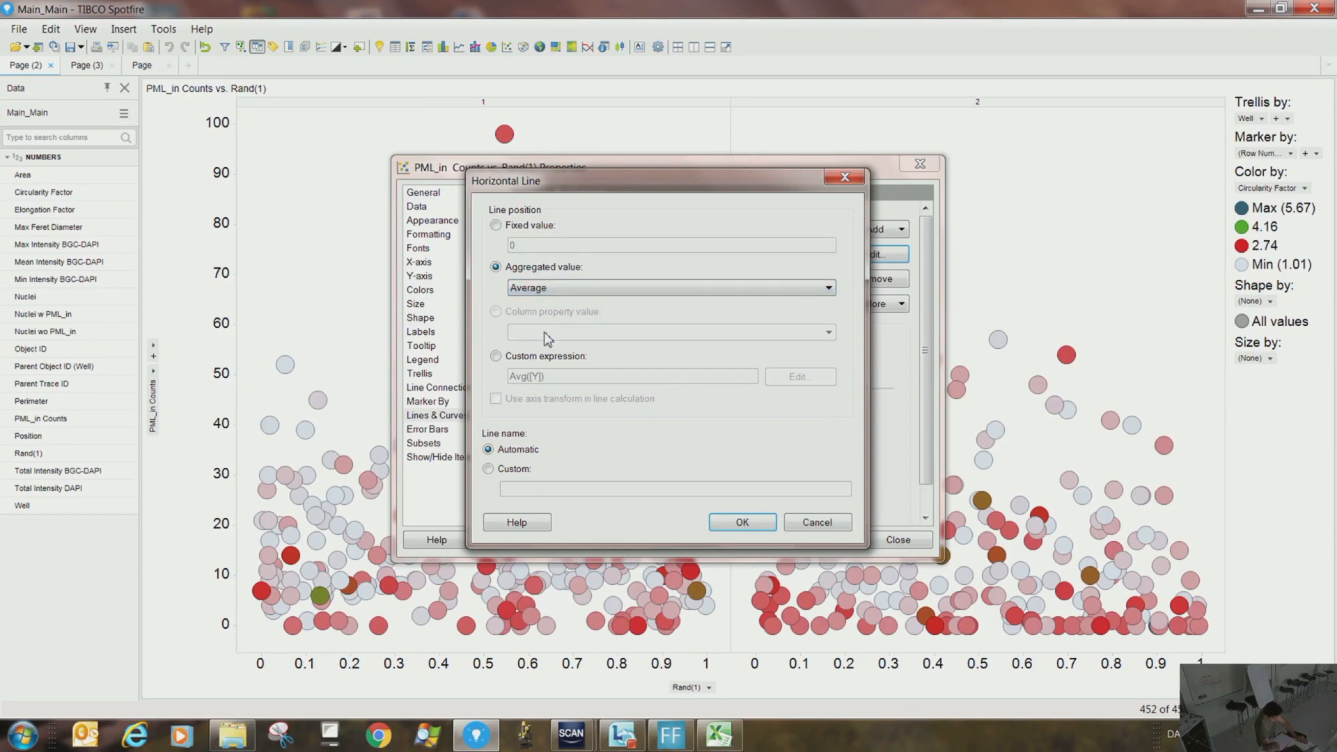
click(743, 524)
click(898, 540)
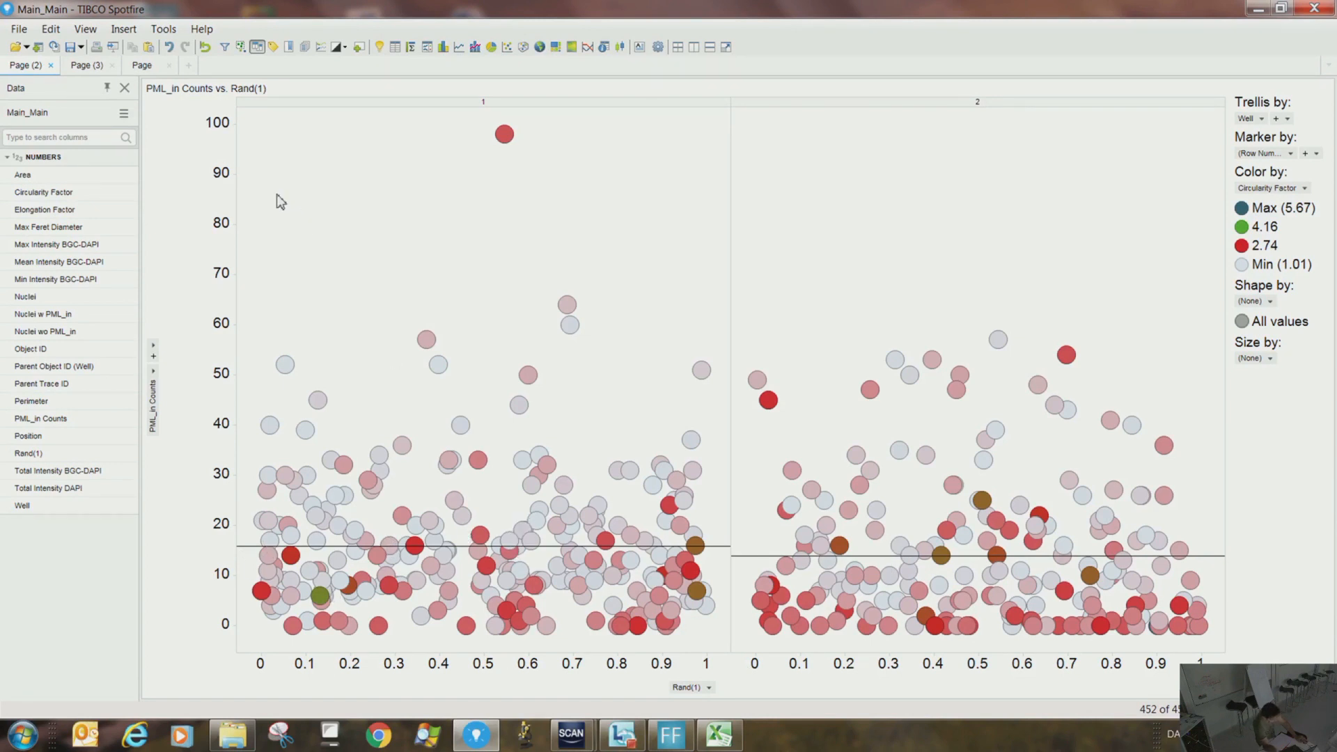
Set the scatter plot's Y-axis to Circularity Factor
click(154, 374)
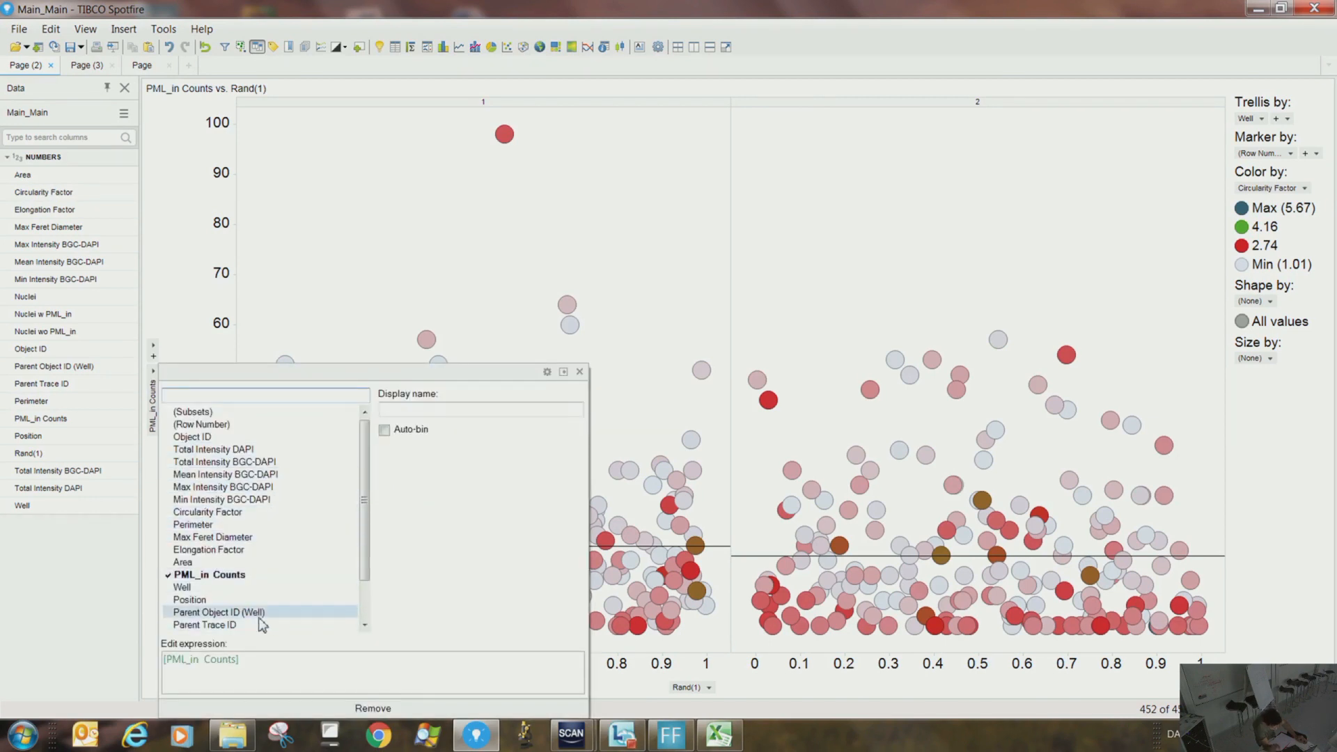
click(212, 513)
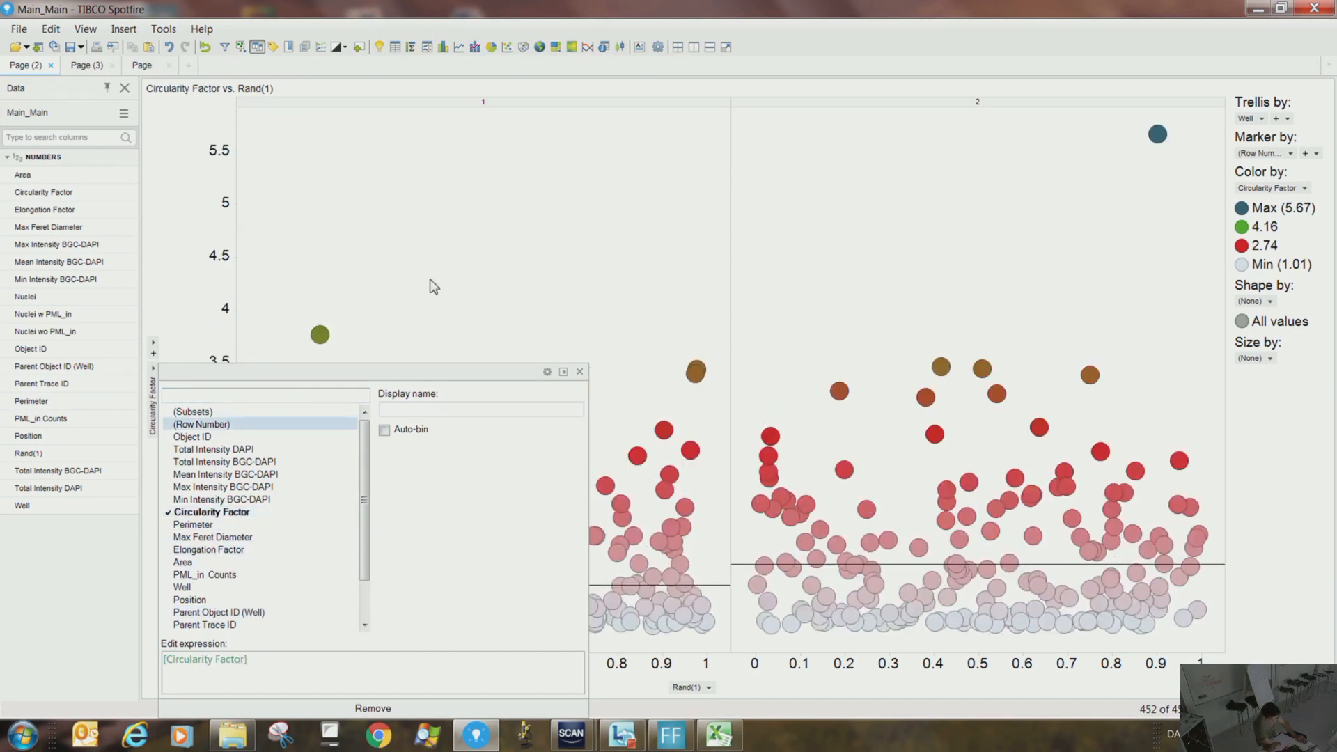
mouse_move(510, 622)
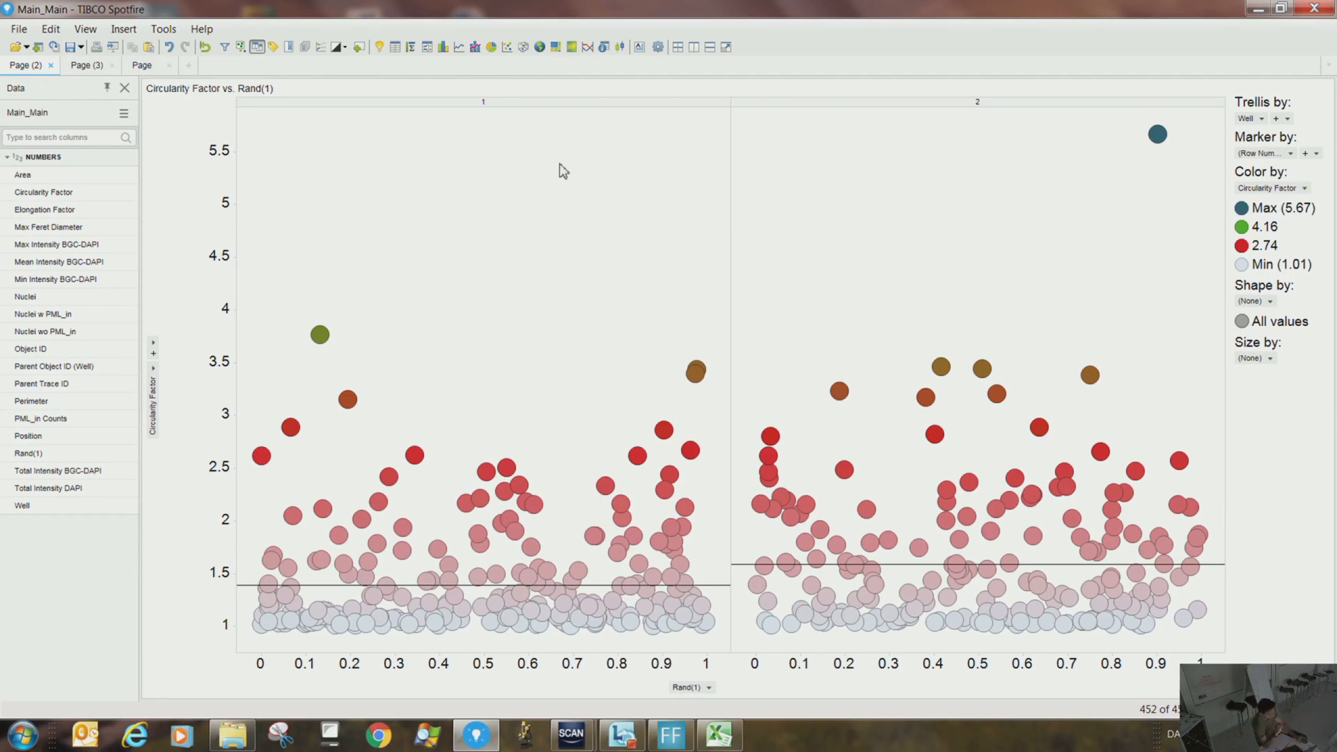
Add Position as a second trellis column alongside Well in the scatter plot
right_click(495, 214)
click(552, 479)
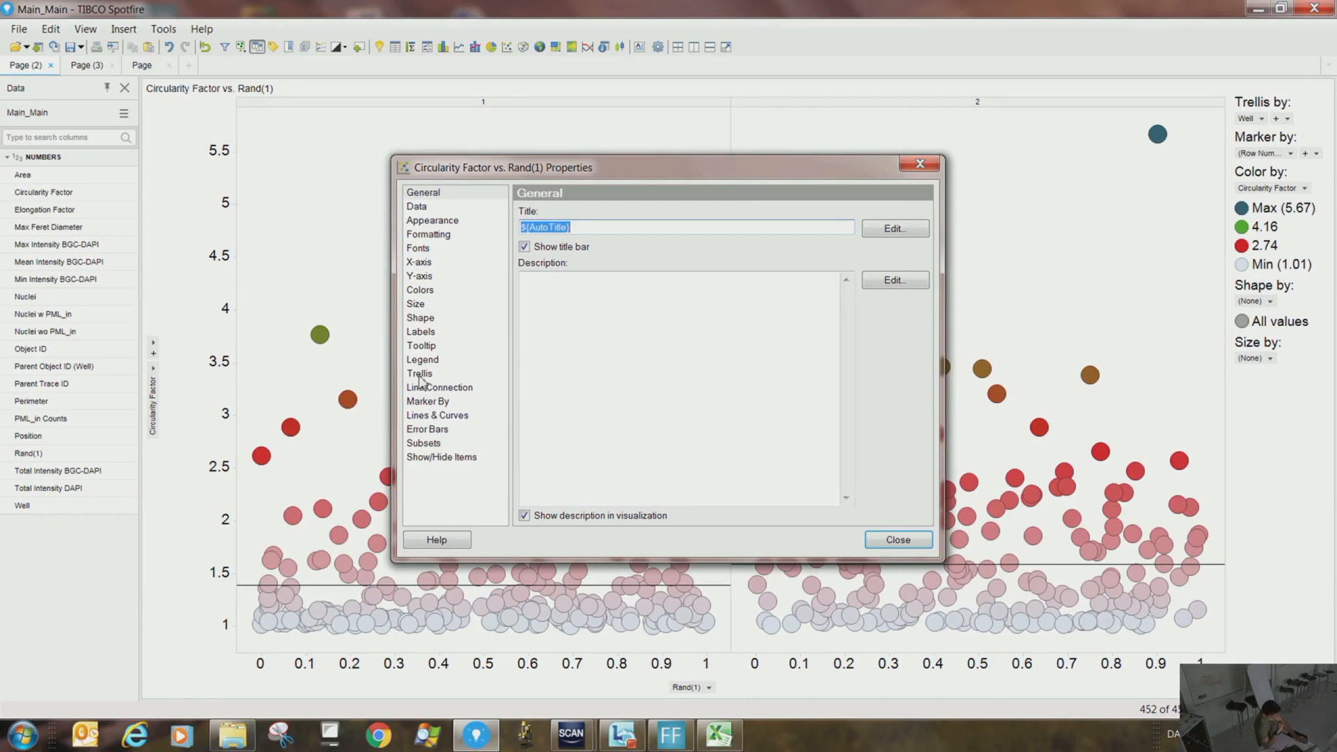
click(419, 376)
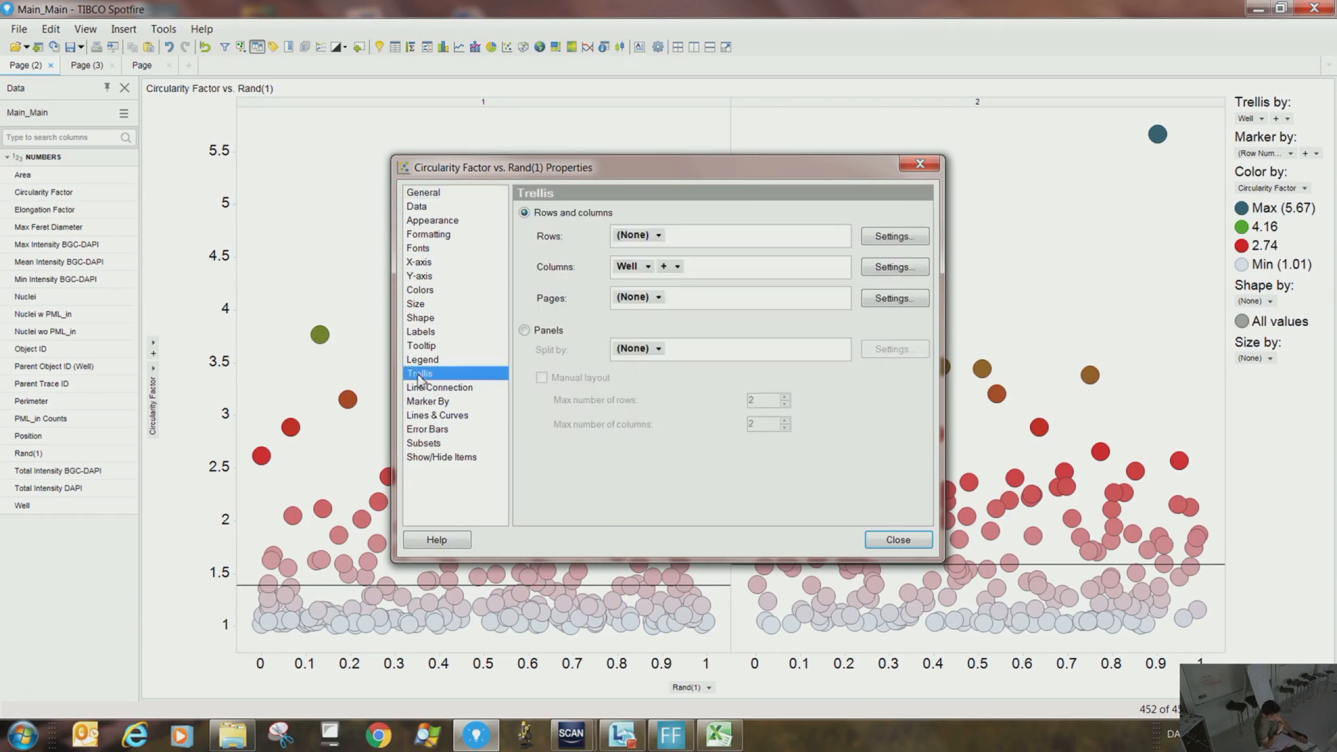
click(648, 268)
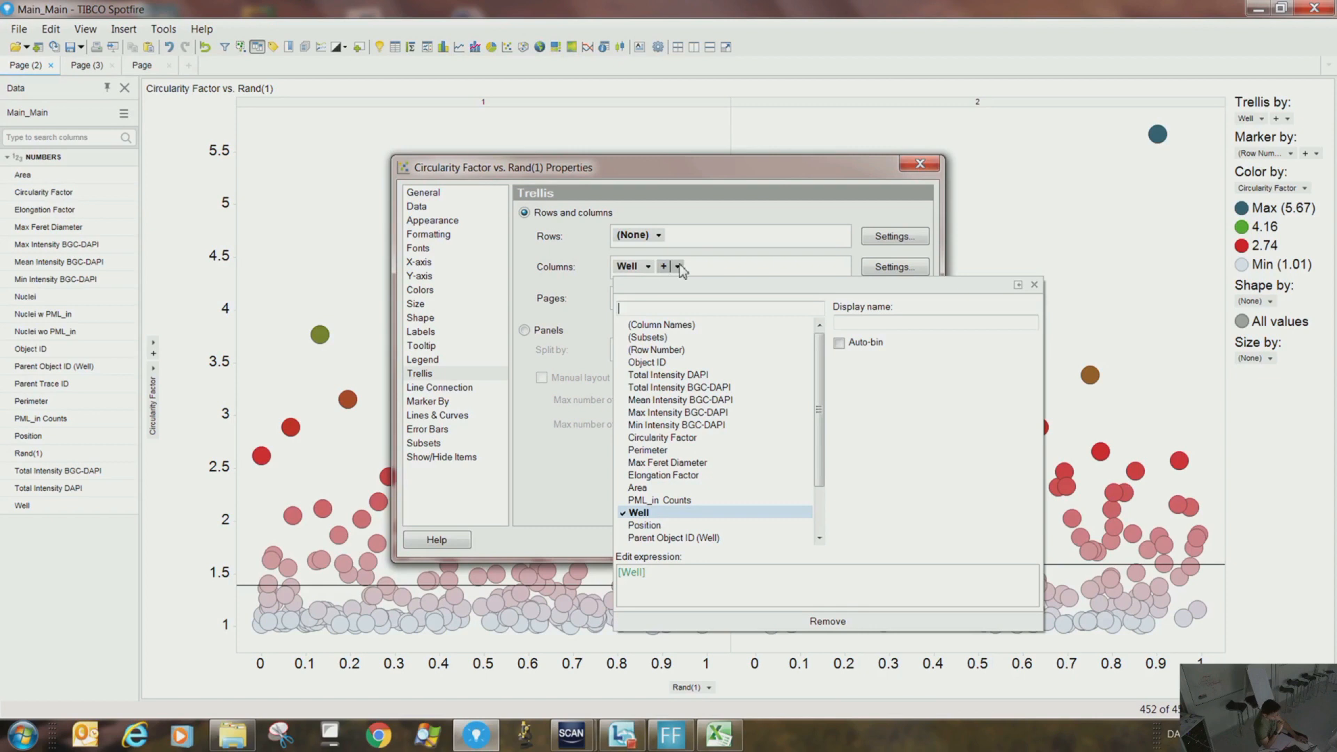
click(665, 268)
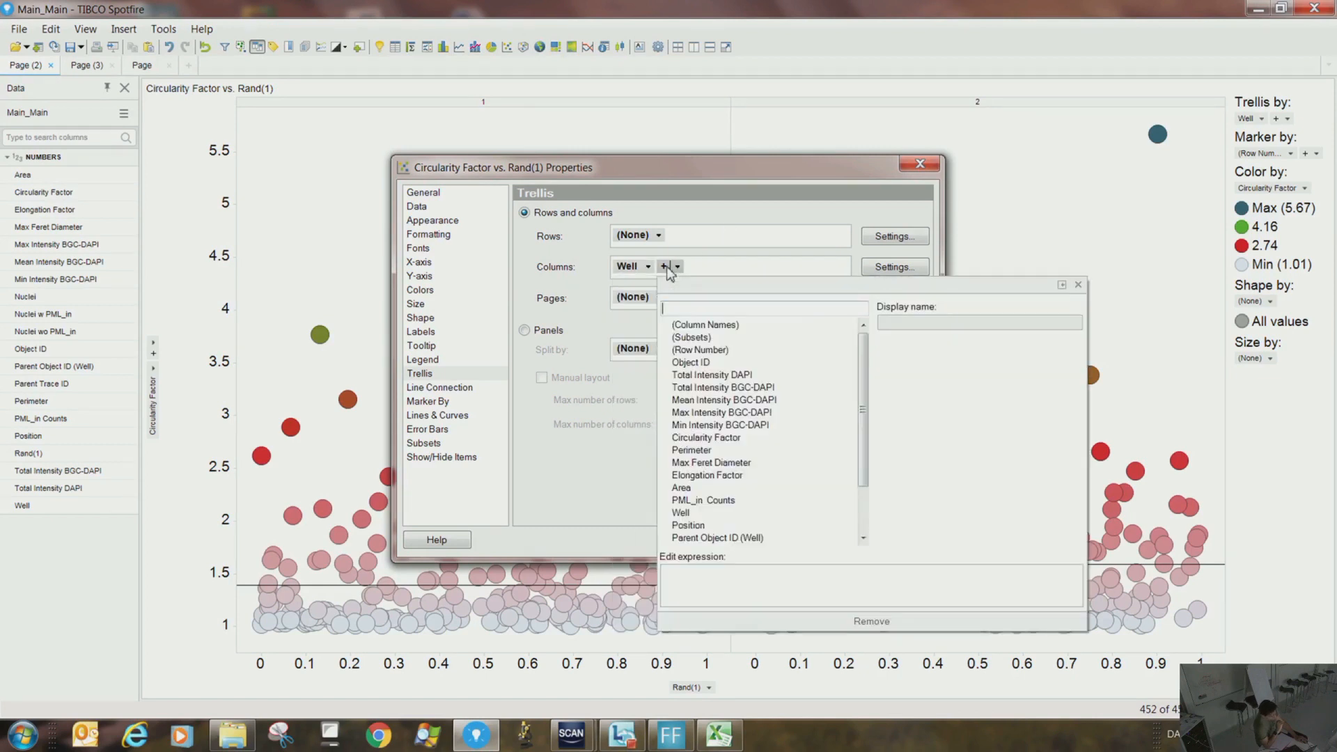
click(697, 526)
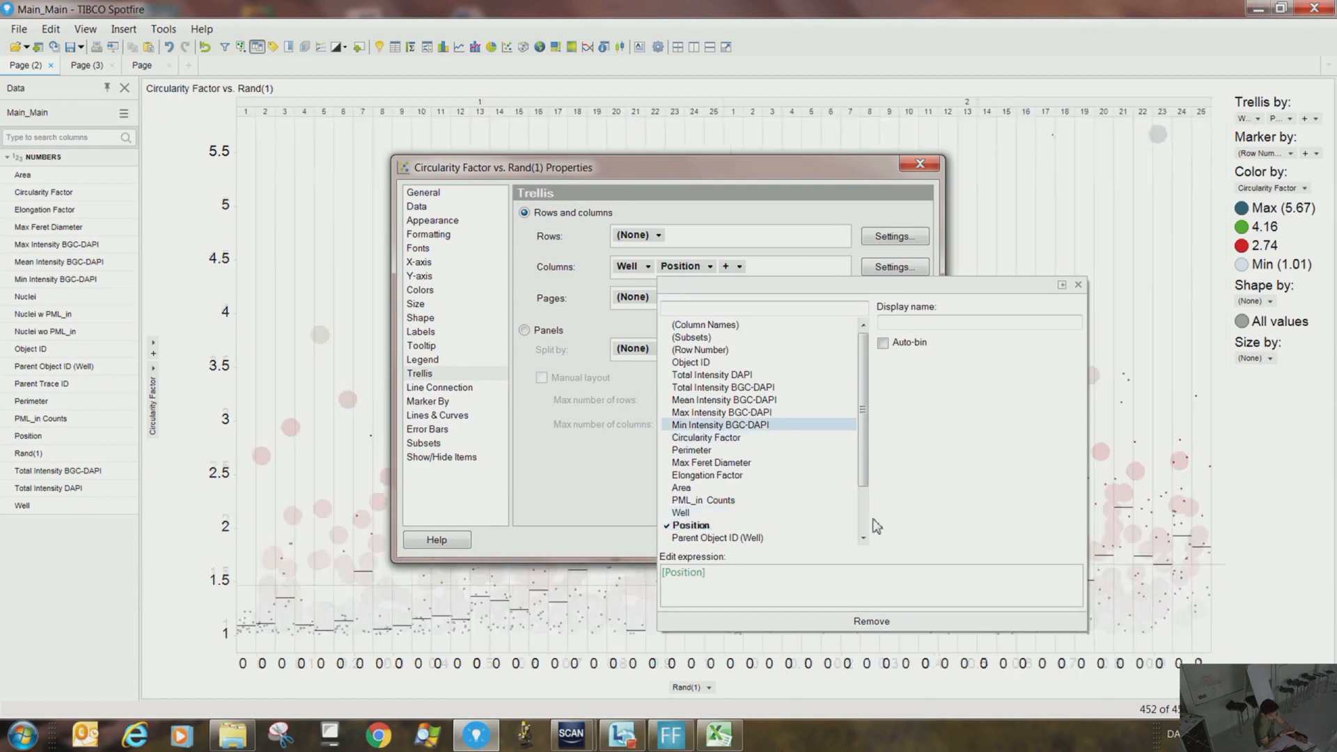
click(863, 180)
click(918, 167)
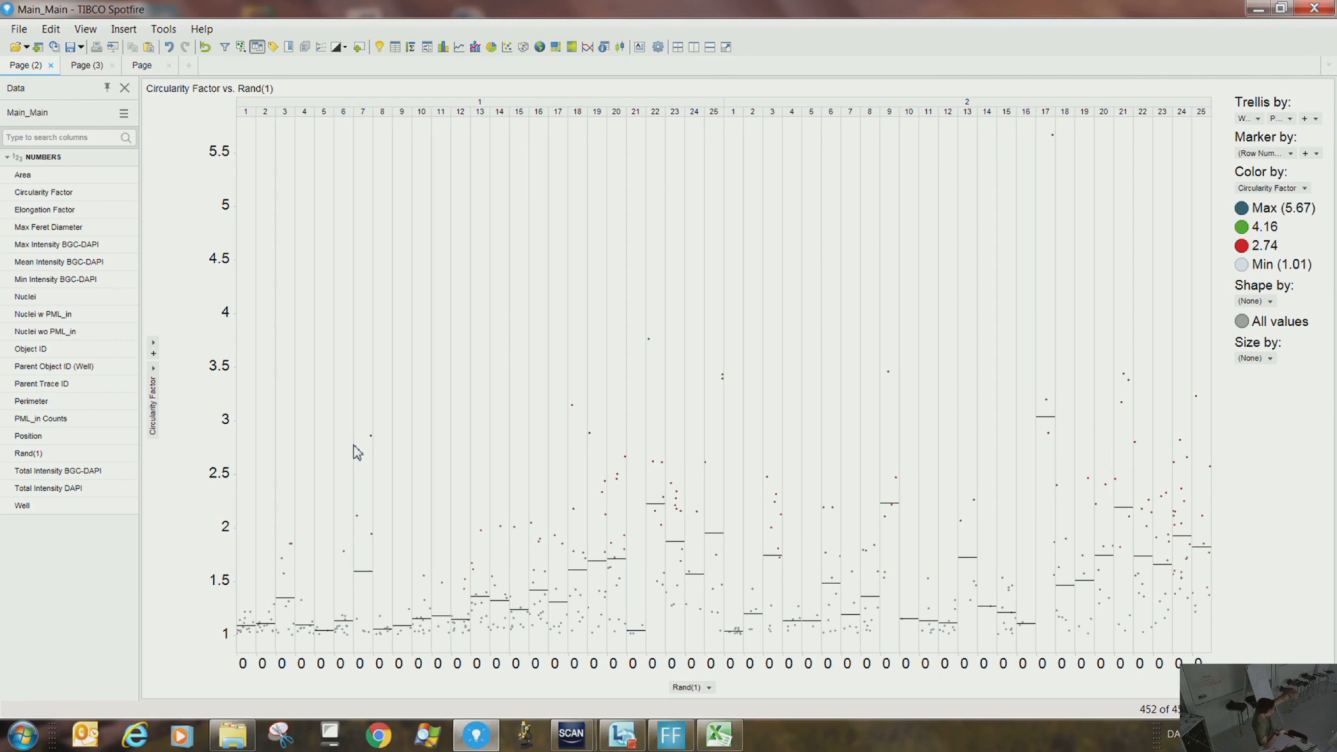
Mark the lower points around positions 14 to 22 of well 1, look at the Marked Rows options, and clear the marking
mouse_move(248, 619)
drag(534, 415, 638, 659)
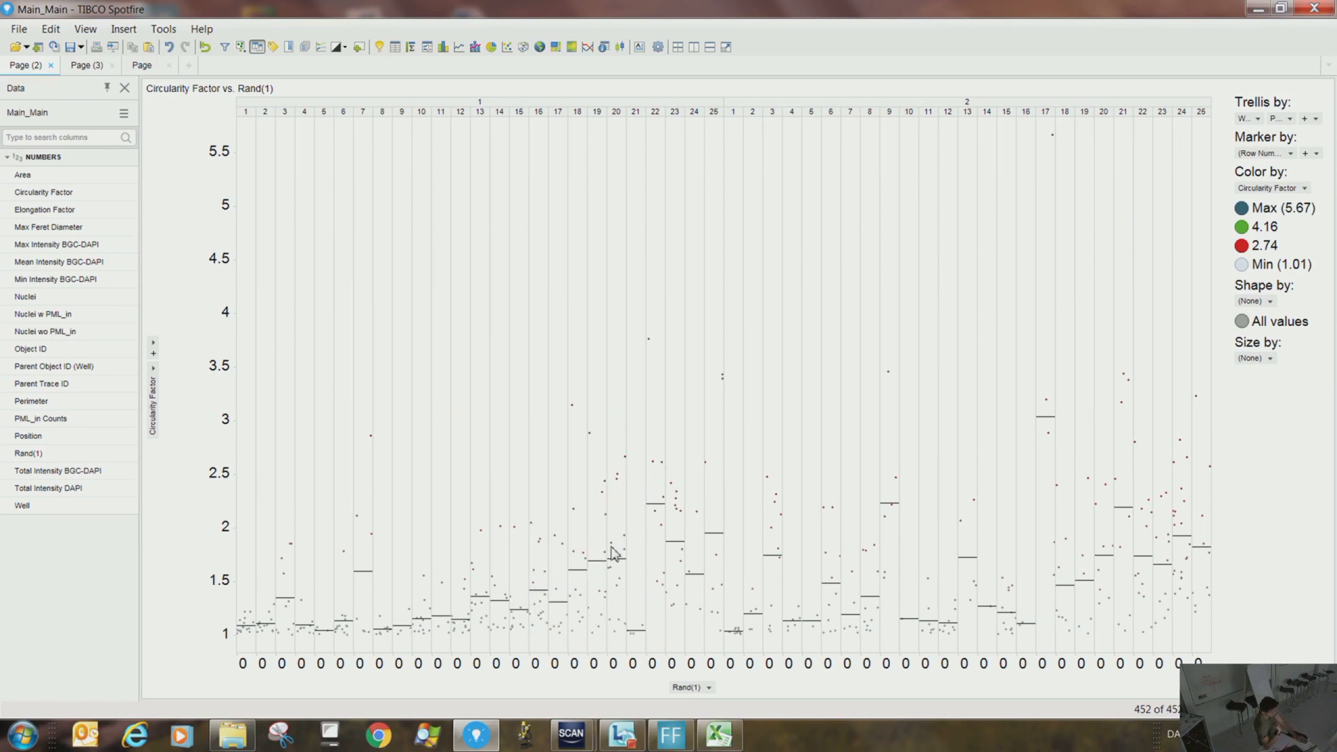
drag(498, 460, 658, 712)
right_click(605, 557)
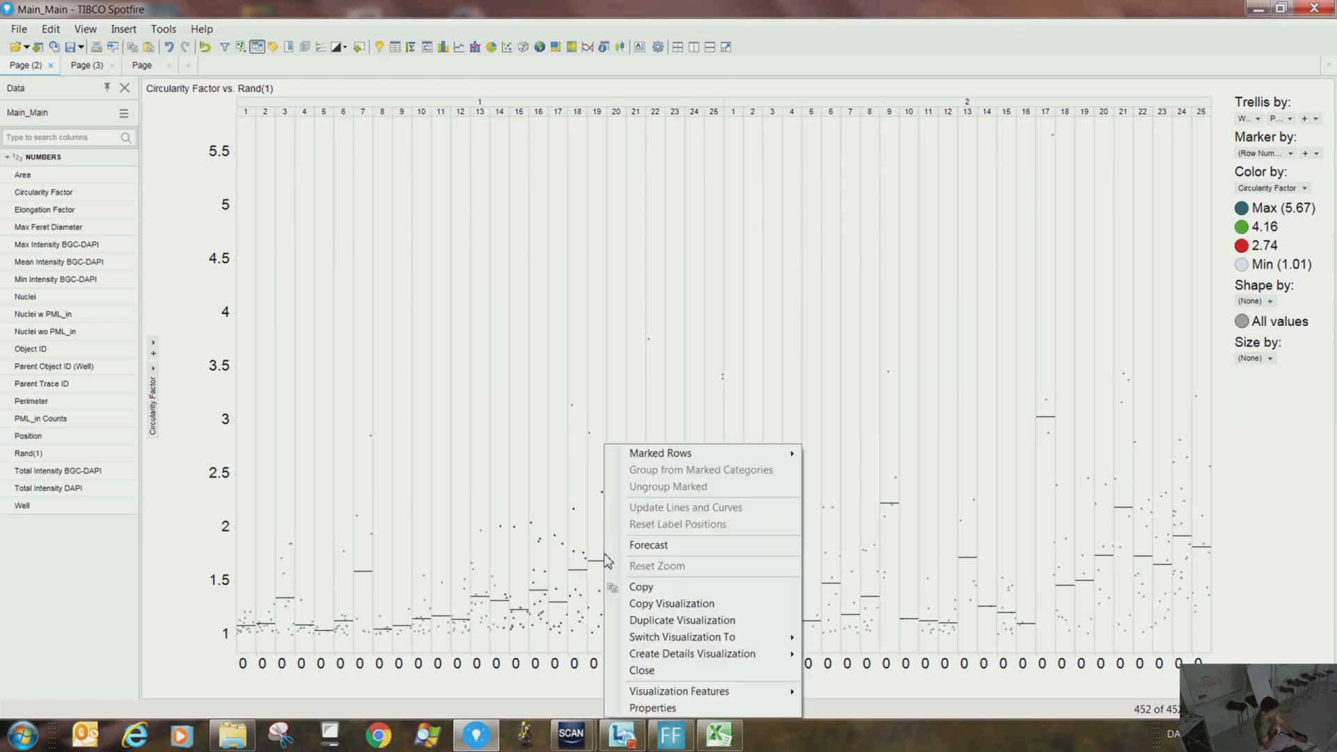
mouse_move(663, 456)
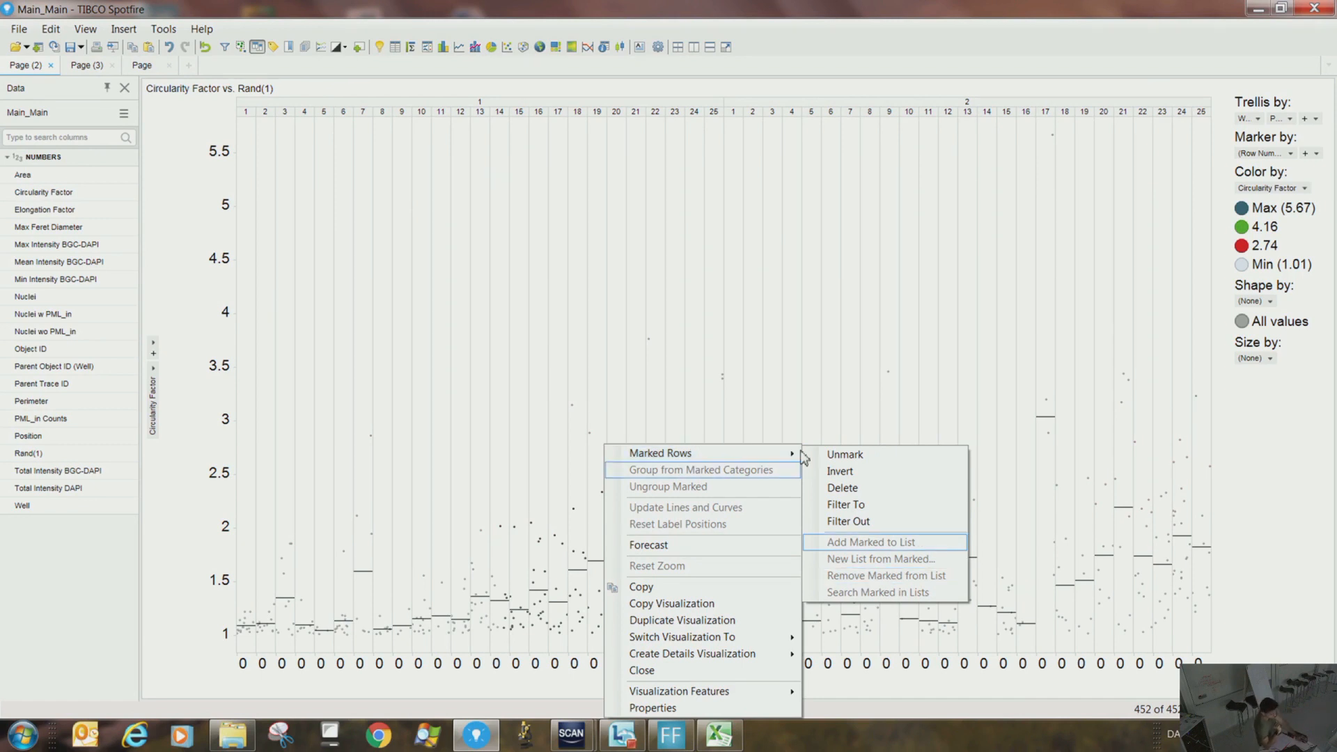
click(755, 299)
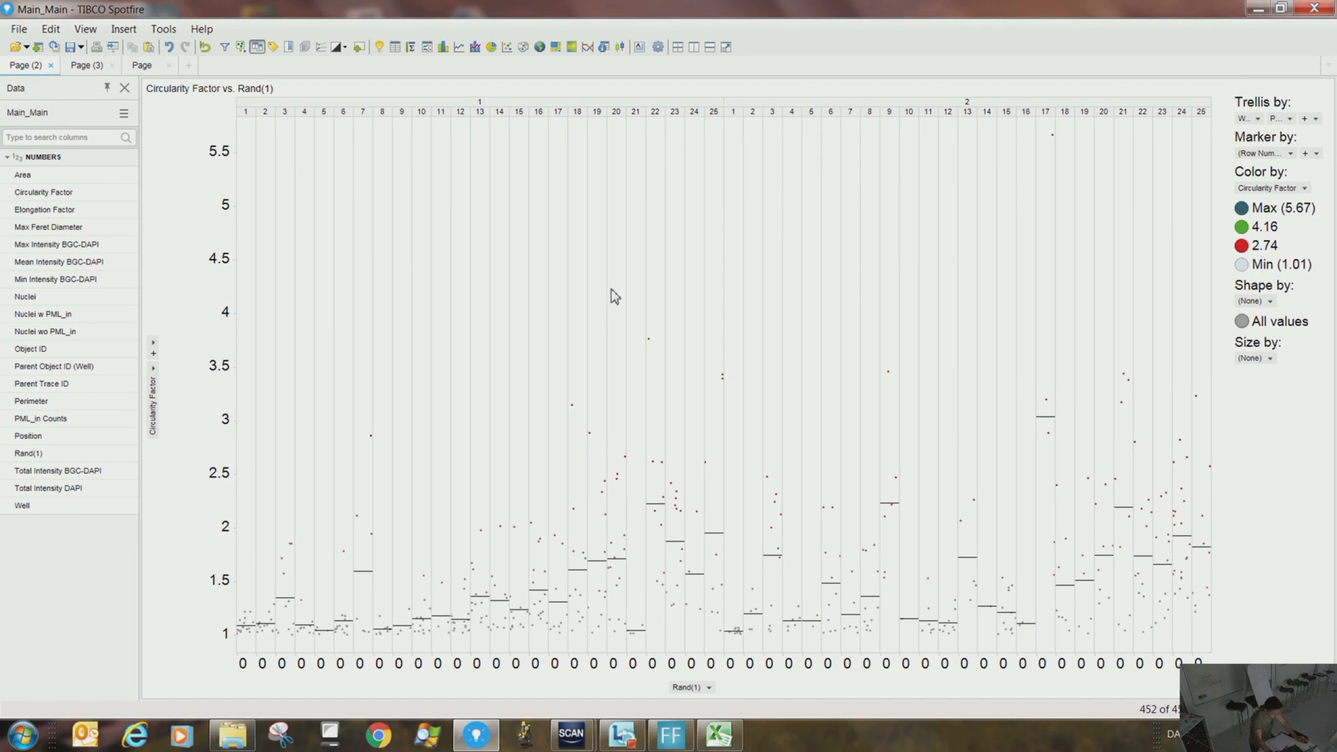
click(710, 688)
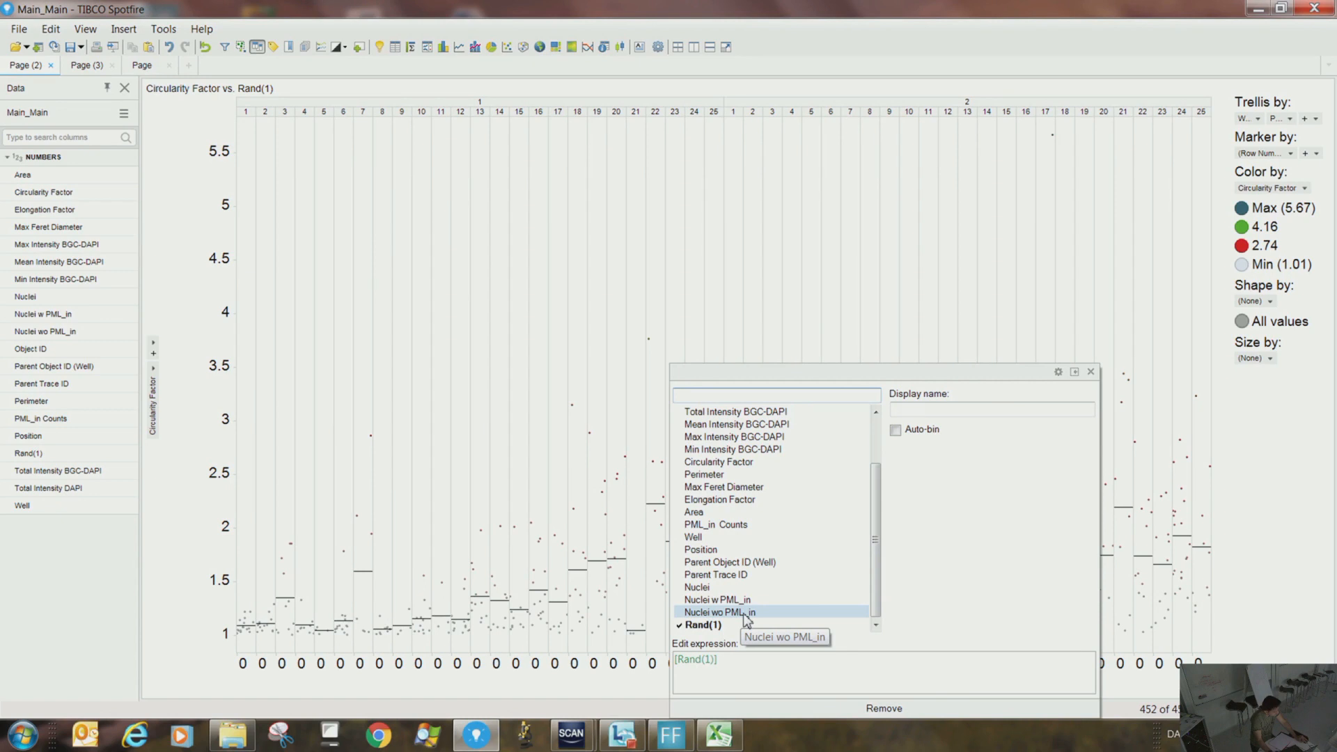
click(574, 433)
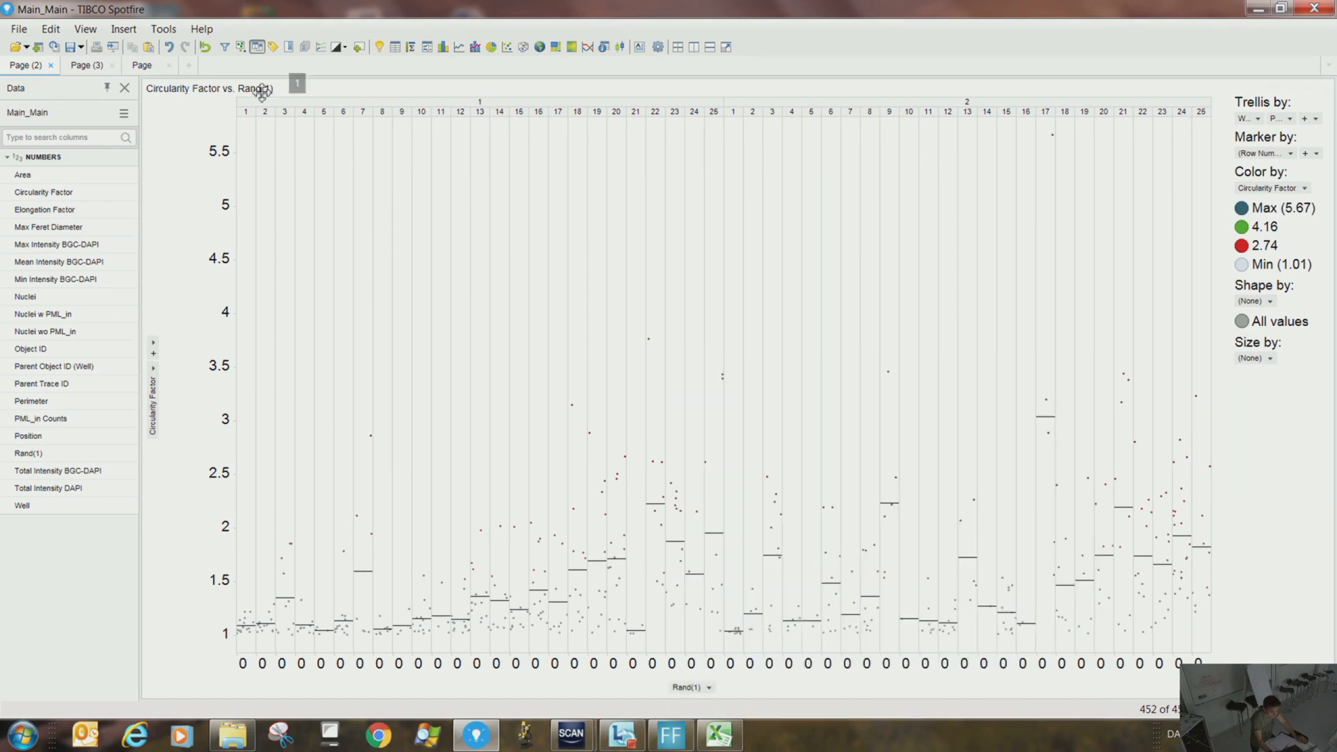
right_click(454, 349)
click(508, 613)
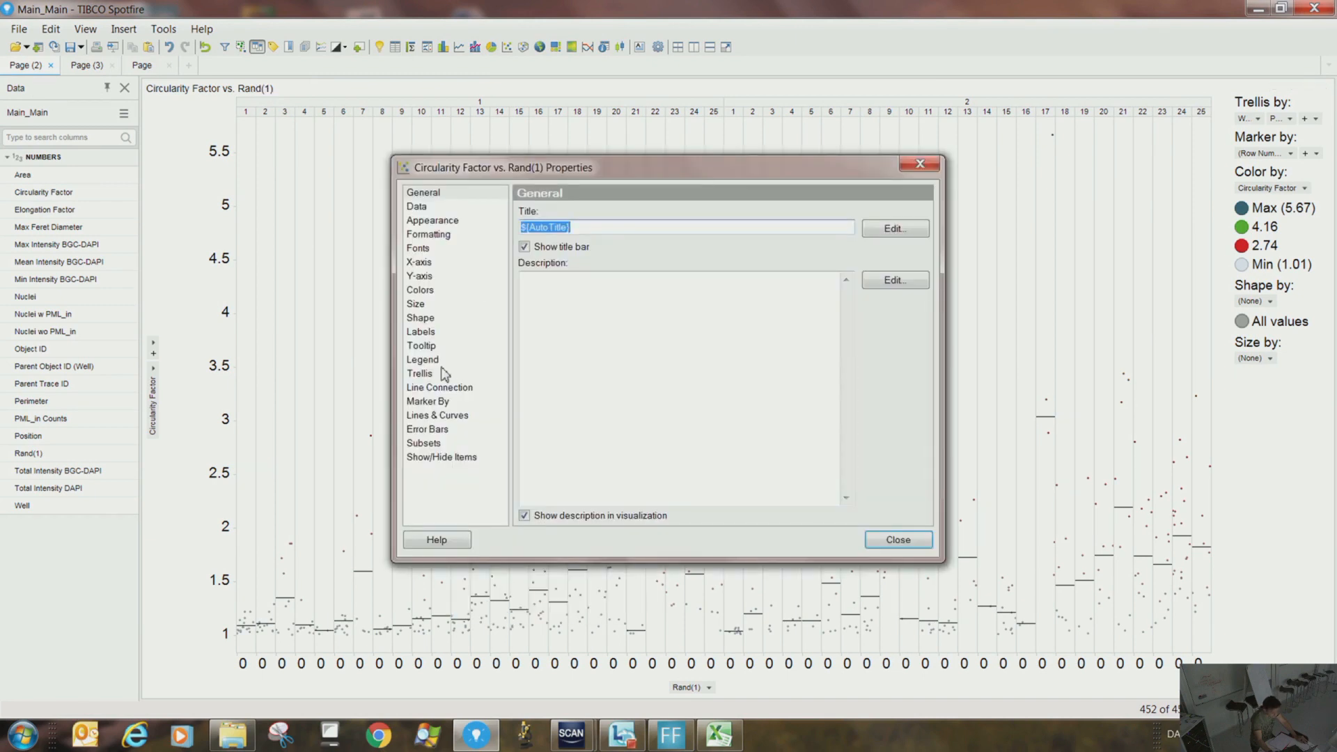
click(880, 545)
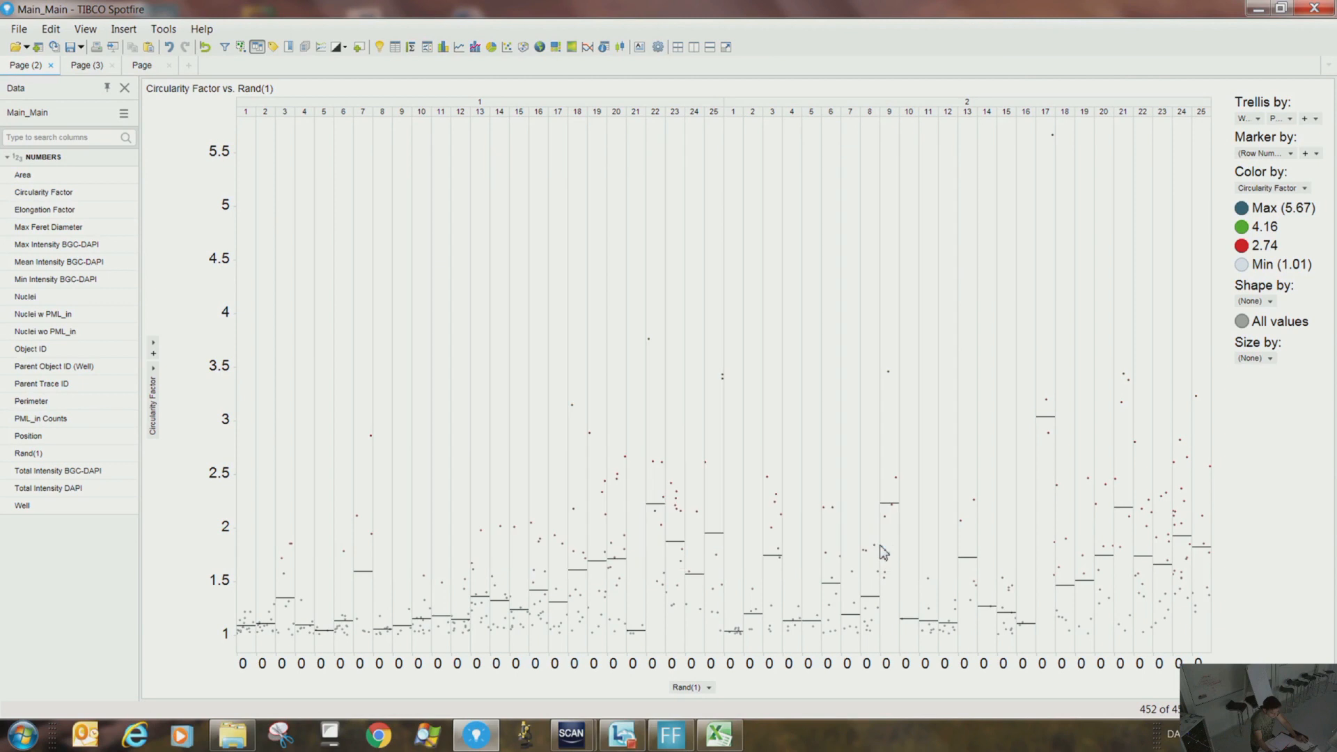
Remove Rand(1) from the scatter plot's X-axis and set the axis back to Rand(1)
click(709, 687)
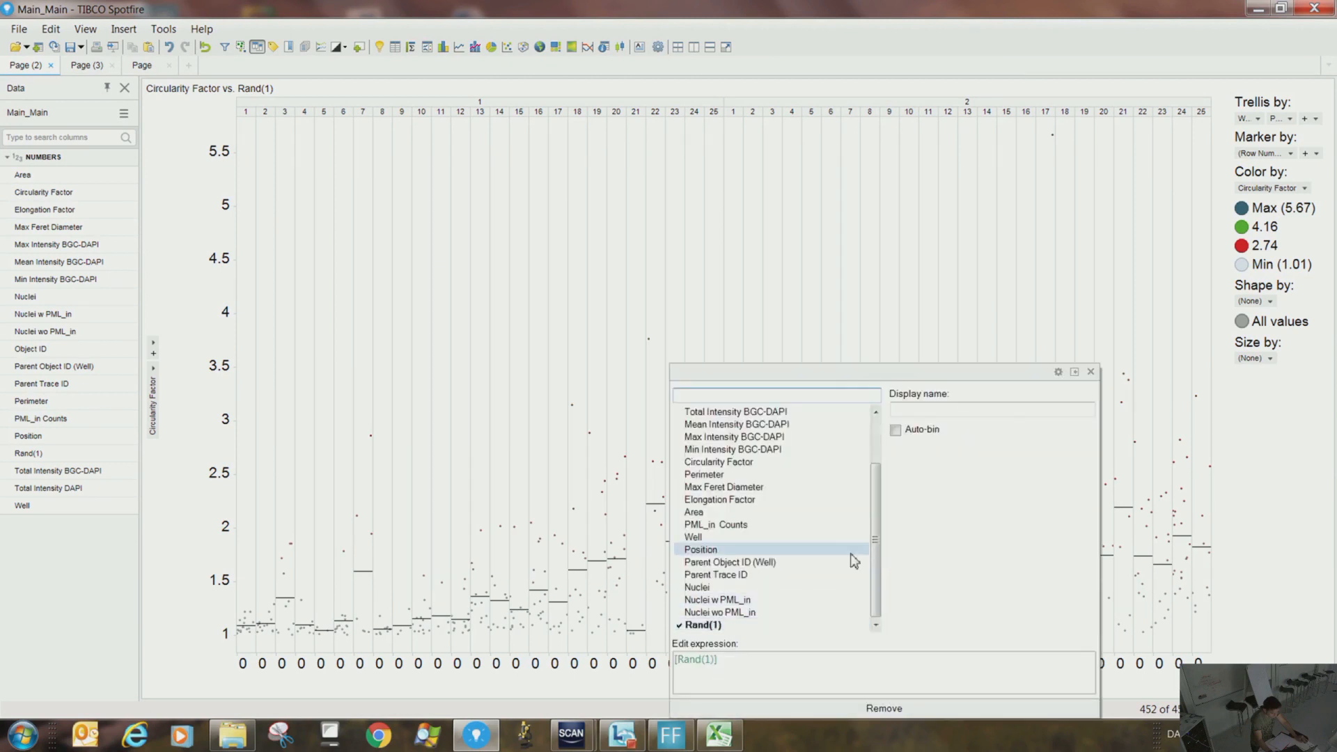
click(812, 716)
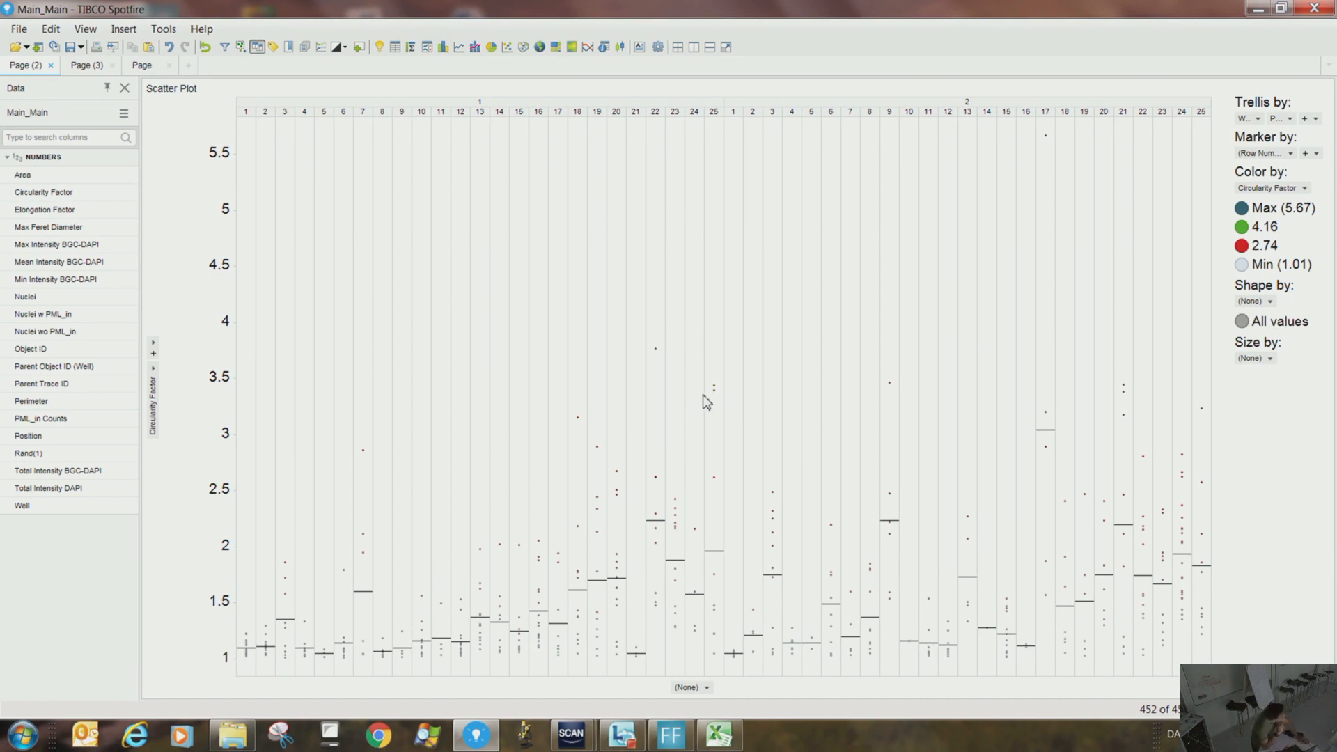
click(707, 689)
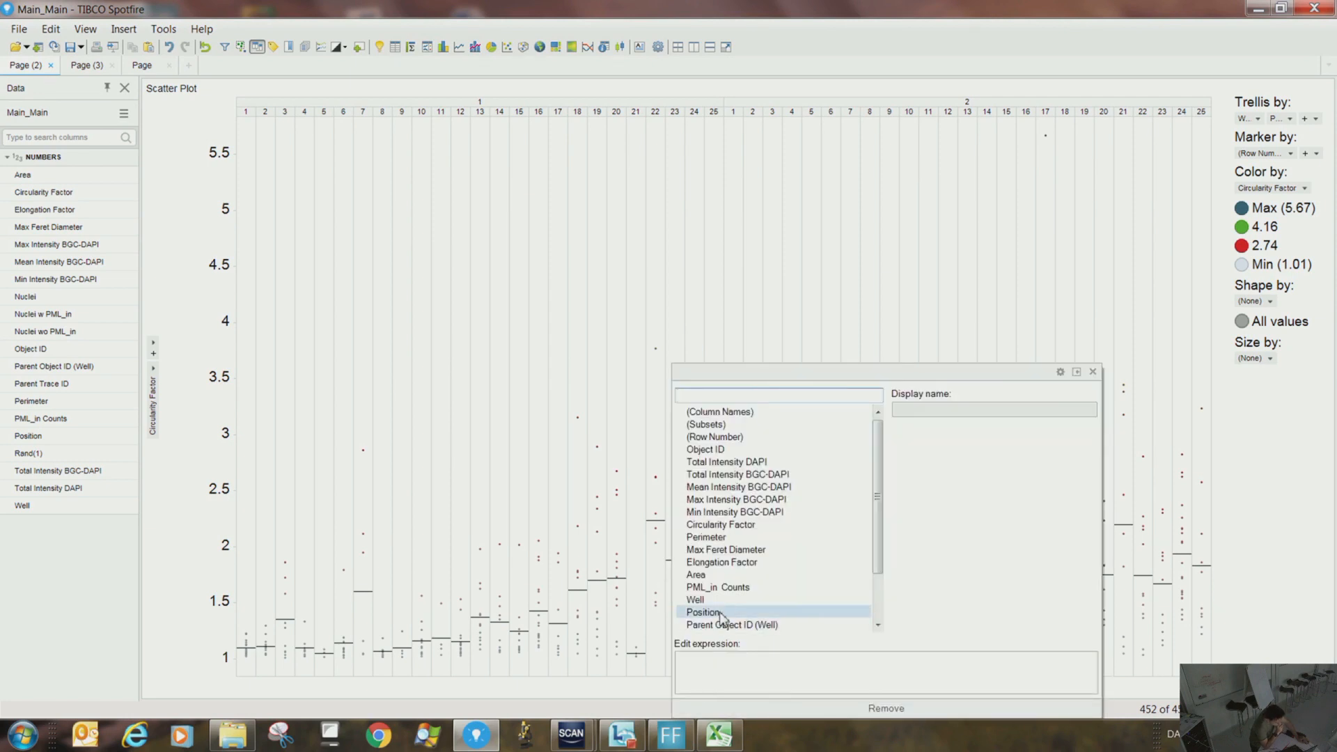
scroll(722, 627, down, 2)
click(720, 625)
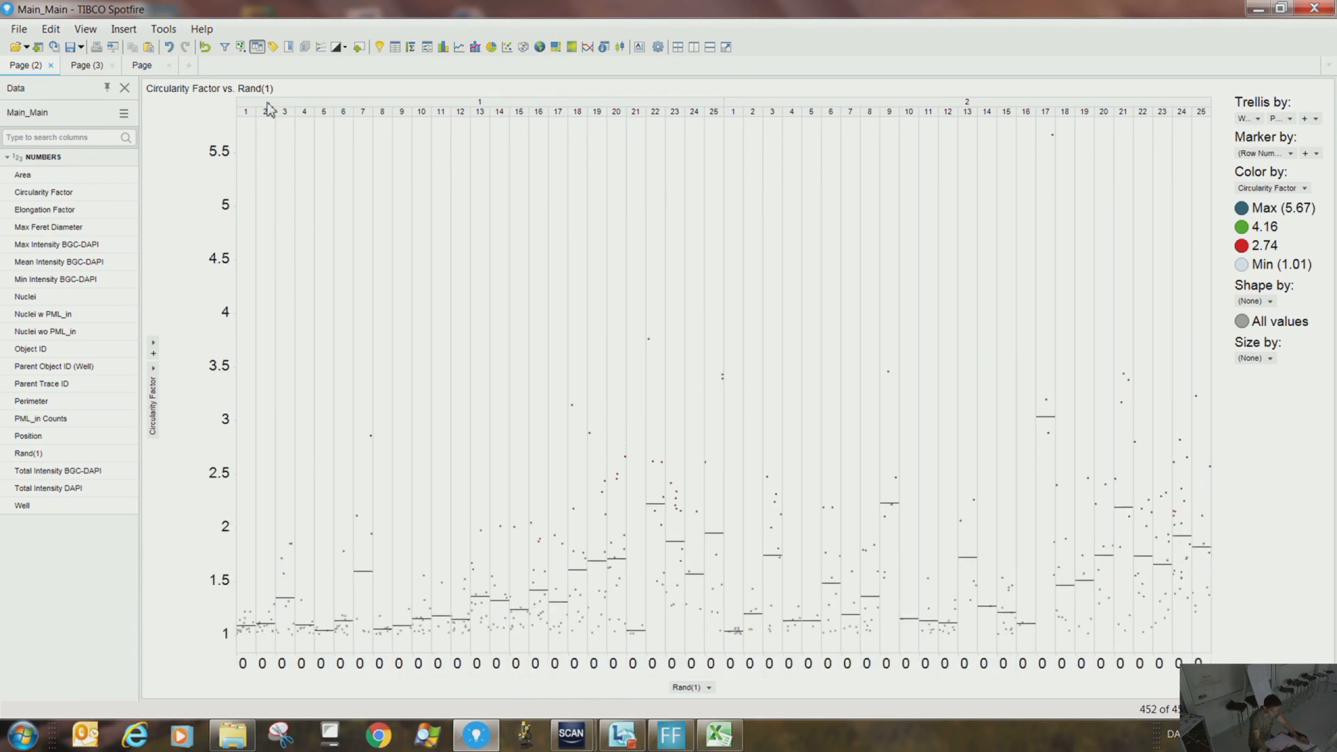
Add Total Intensity DAPI as a second Y-axis column in the scatter plot's properties and switch the axis to Multiple scales
right_click(507, 313)
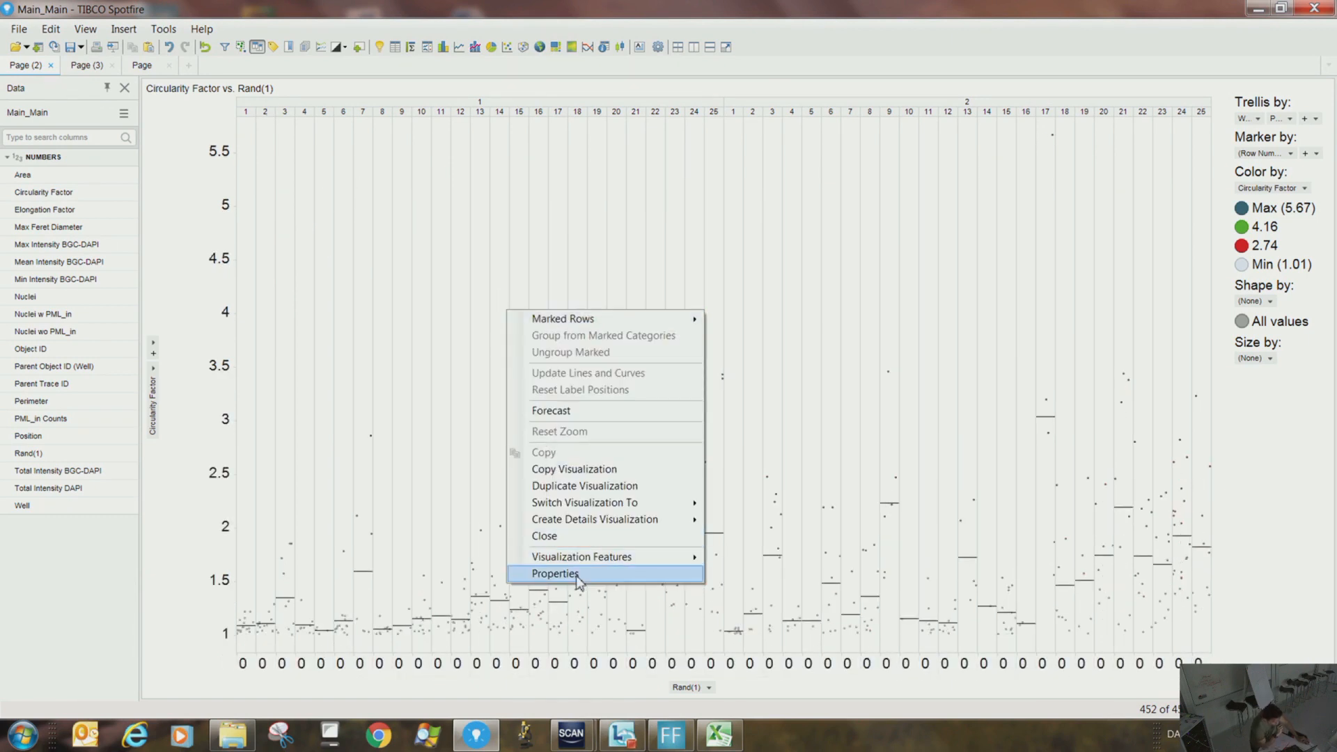
click(556, 574)
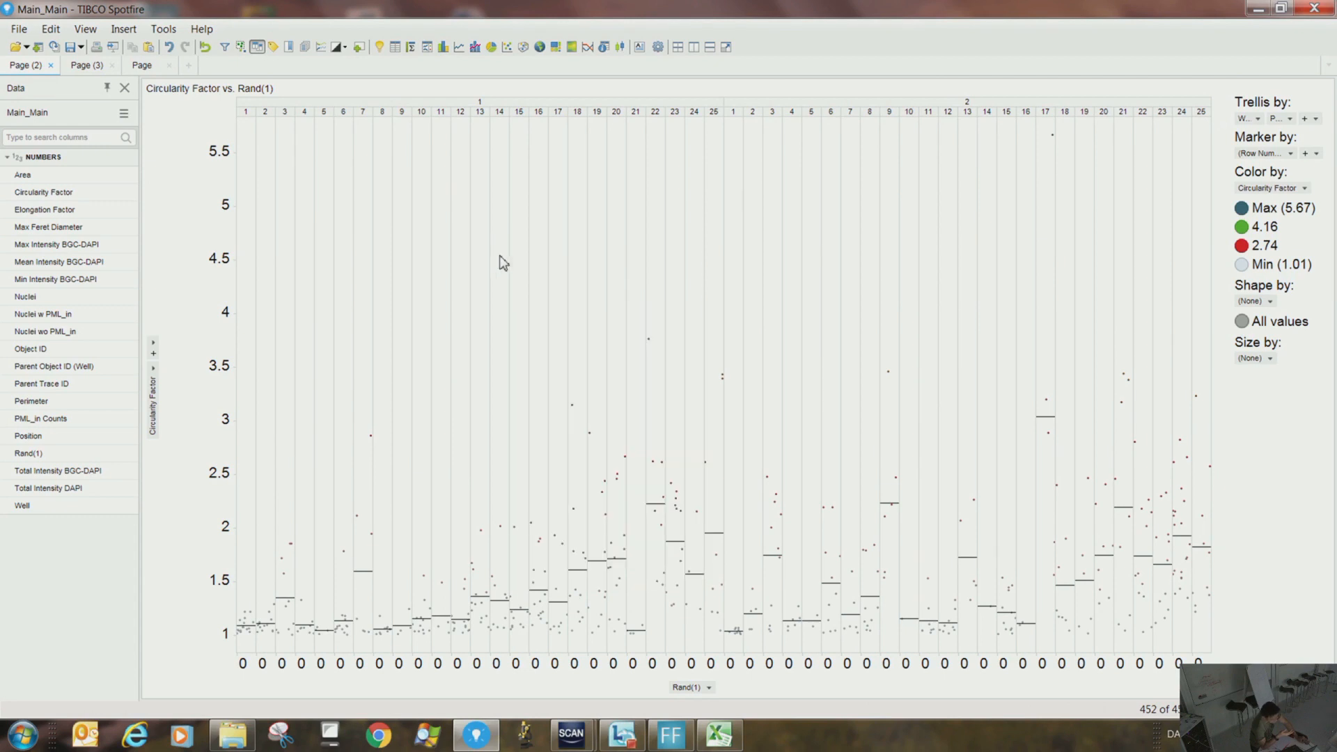
right_click(503, 262)
click(555, 523)
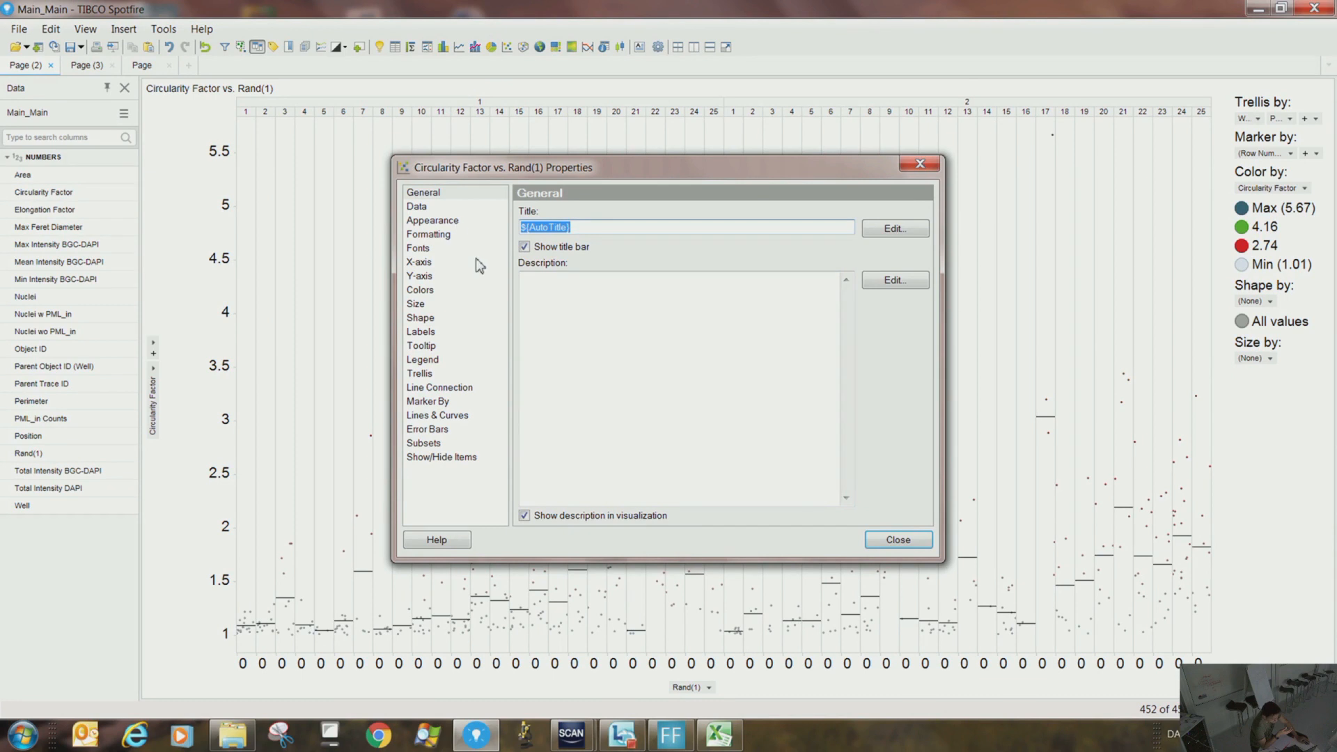
click(421, 263)
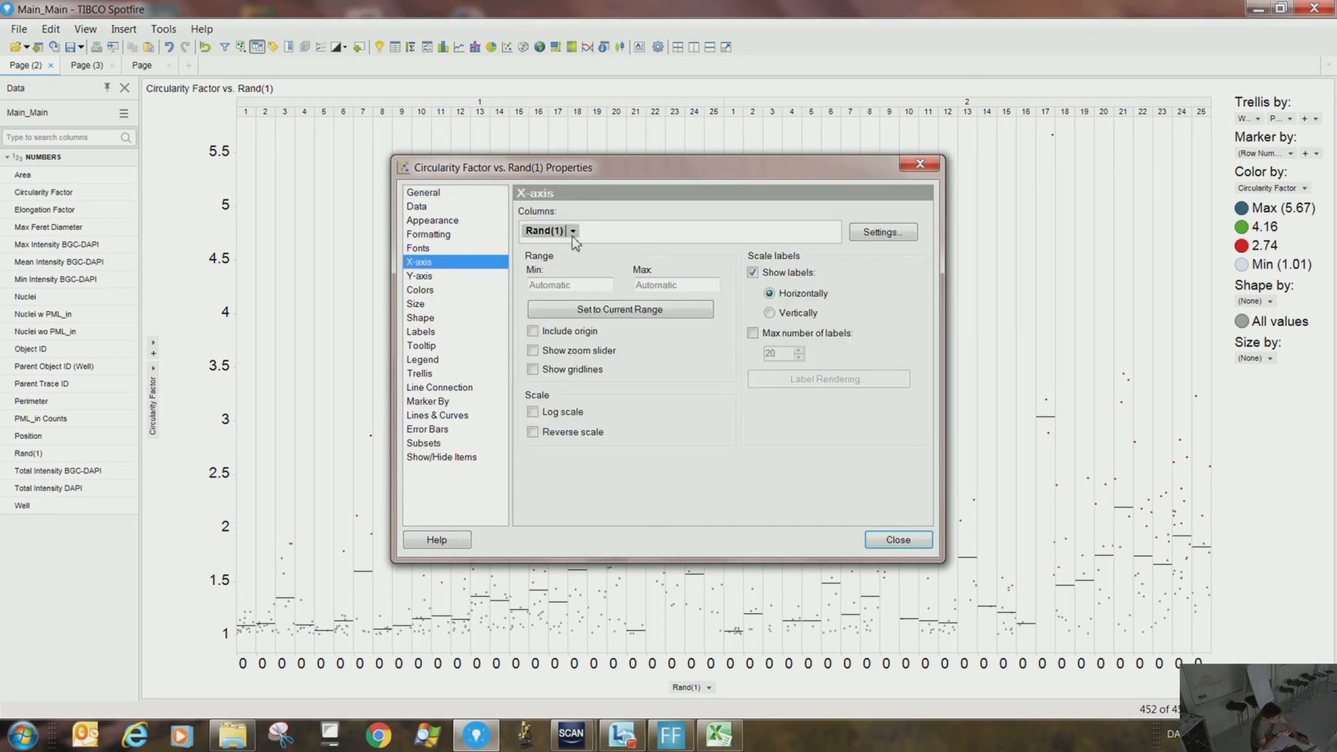
click(455, 278)
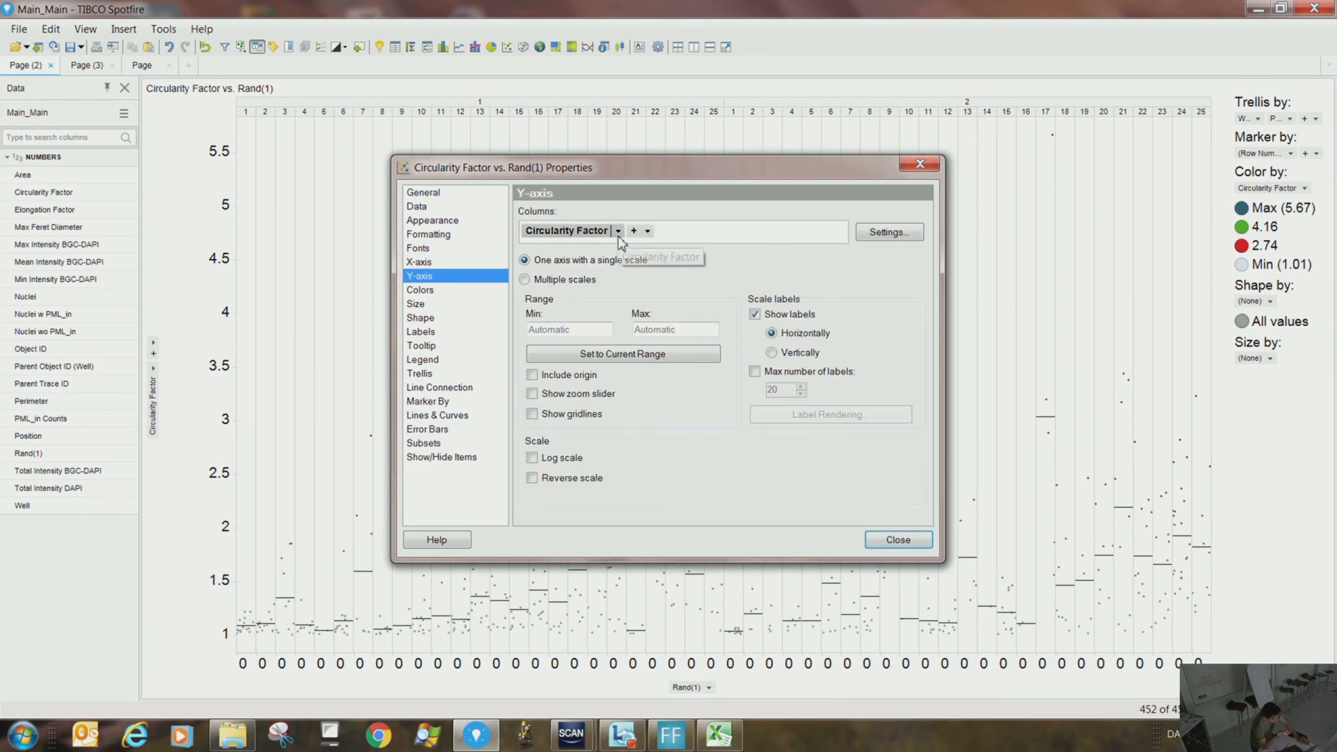
click(593, 231)
click(599, 236)
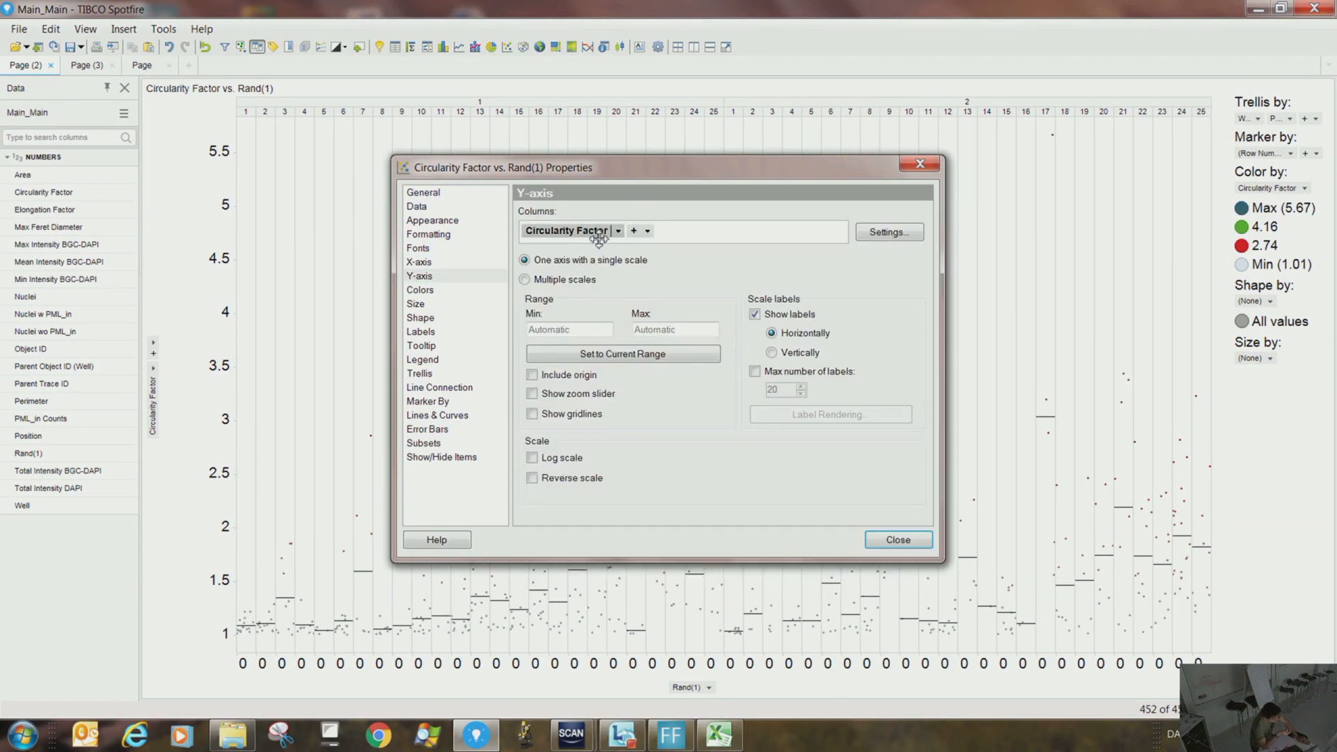
click(636, 232)
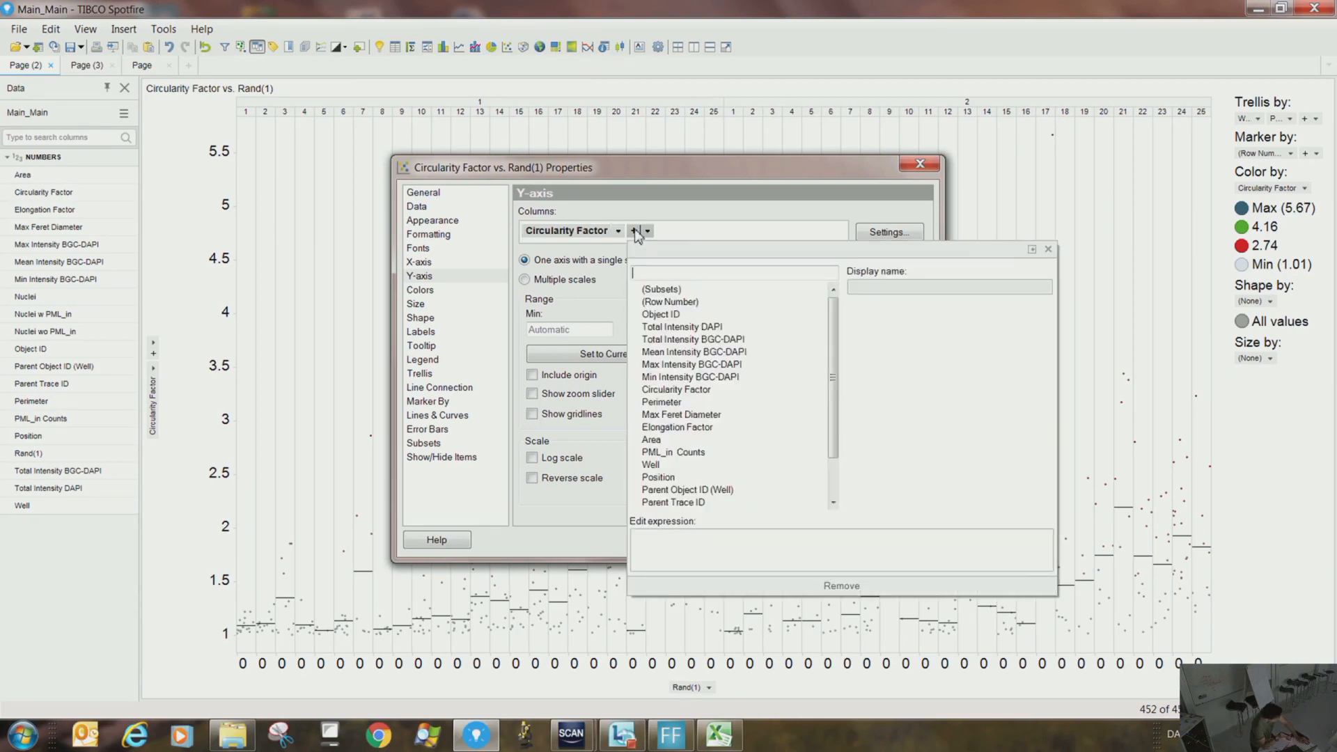
click(649, 327)
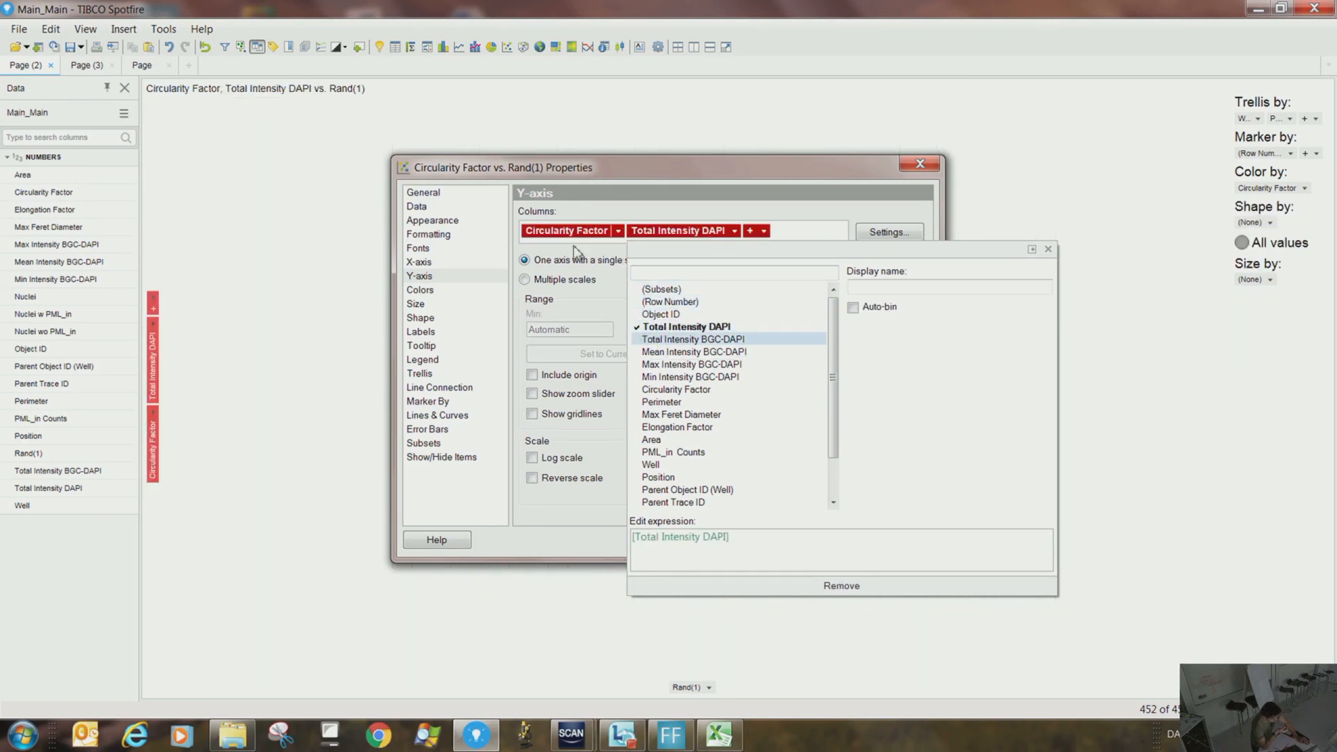
click(571, 282)
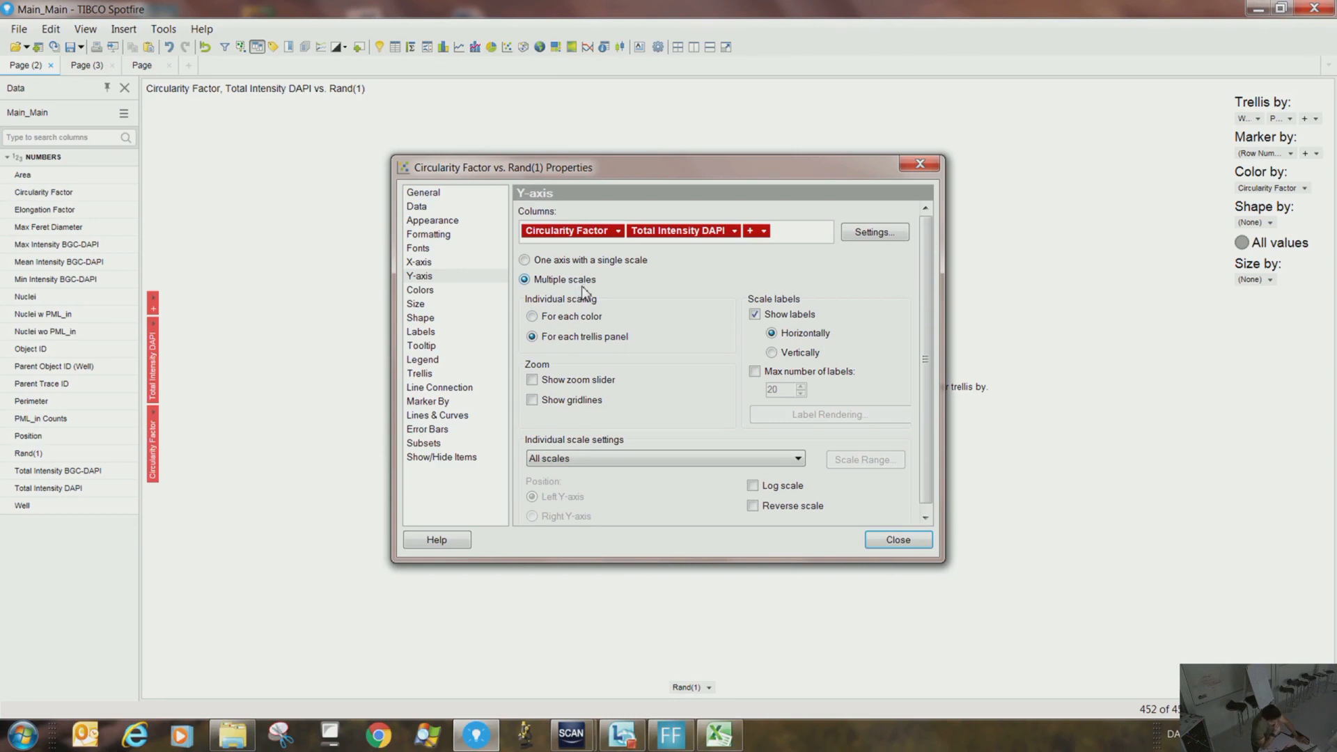
click(890, 542)
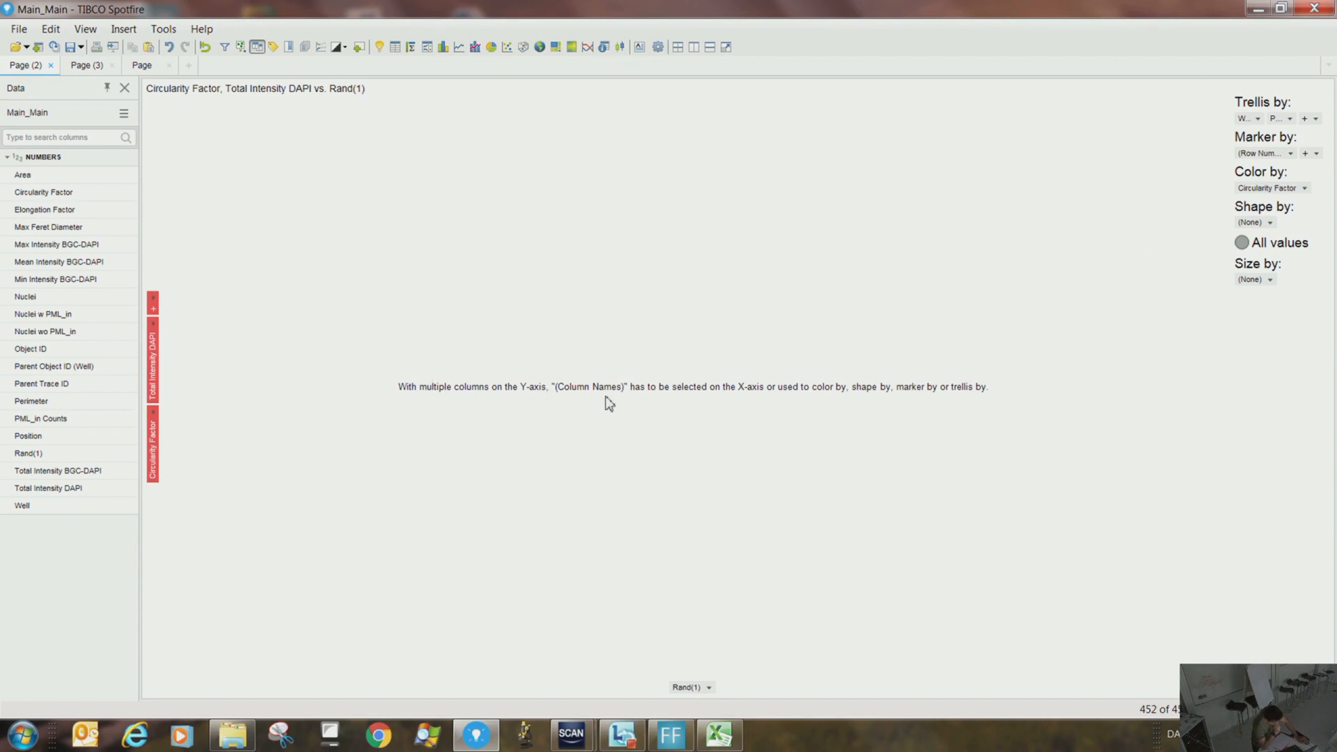
Set the scatter plot's Marker by option to (Column Names)
click(1293, 153)
click(974, 220)
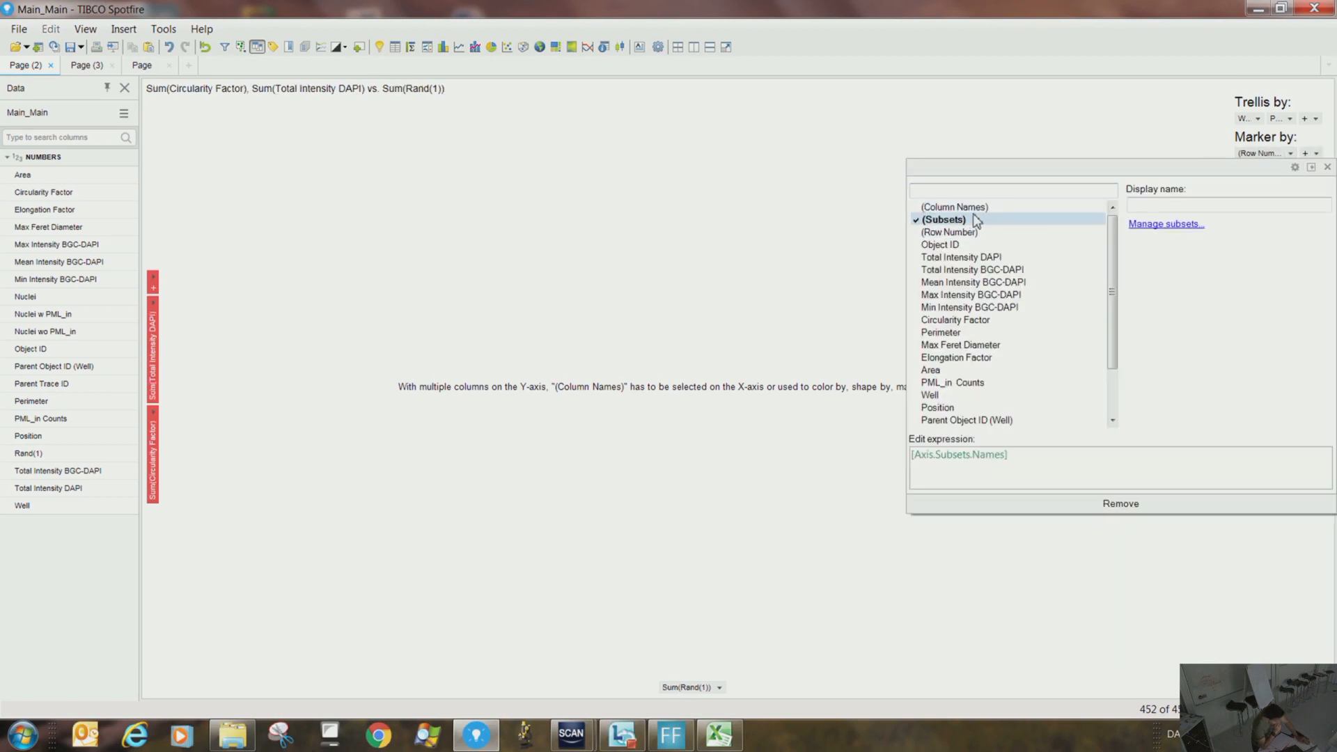
click(973, 208)
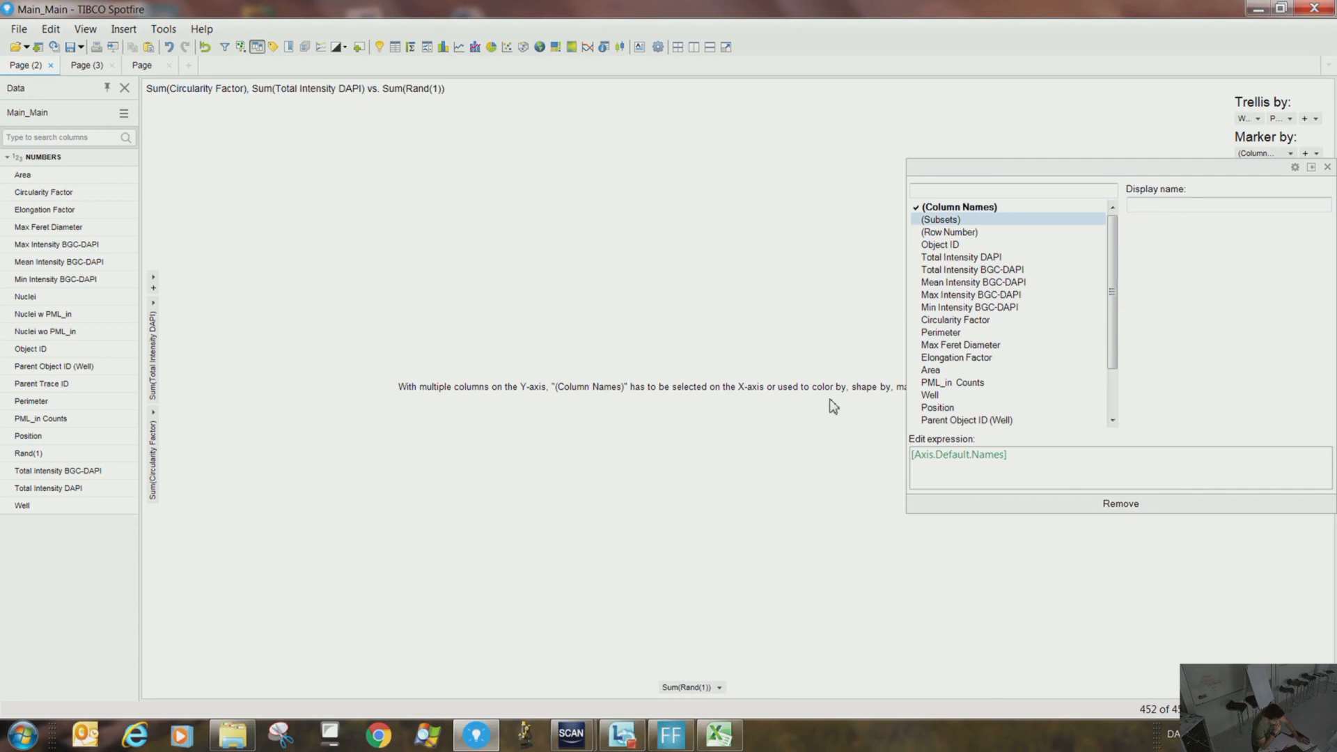
Set the aggregation of Rand(1) on the X-axis to (None)
click(718, 689)
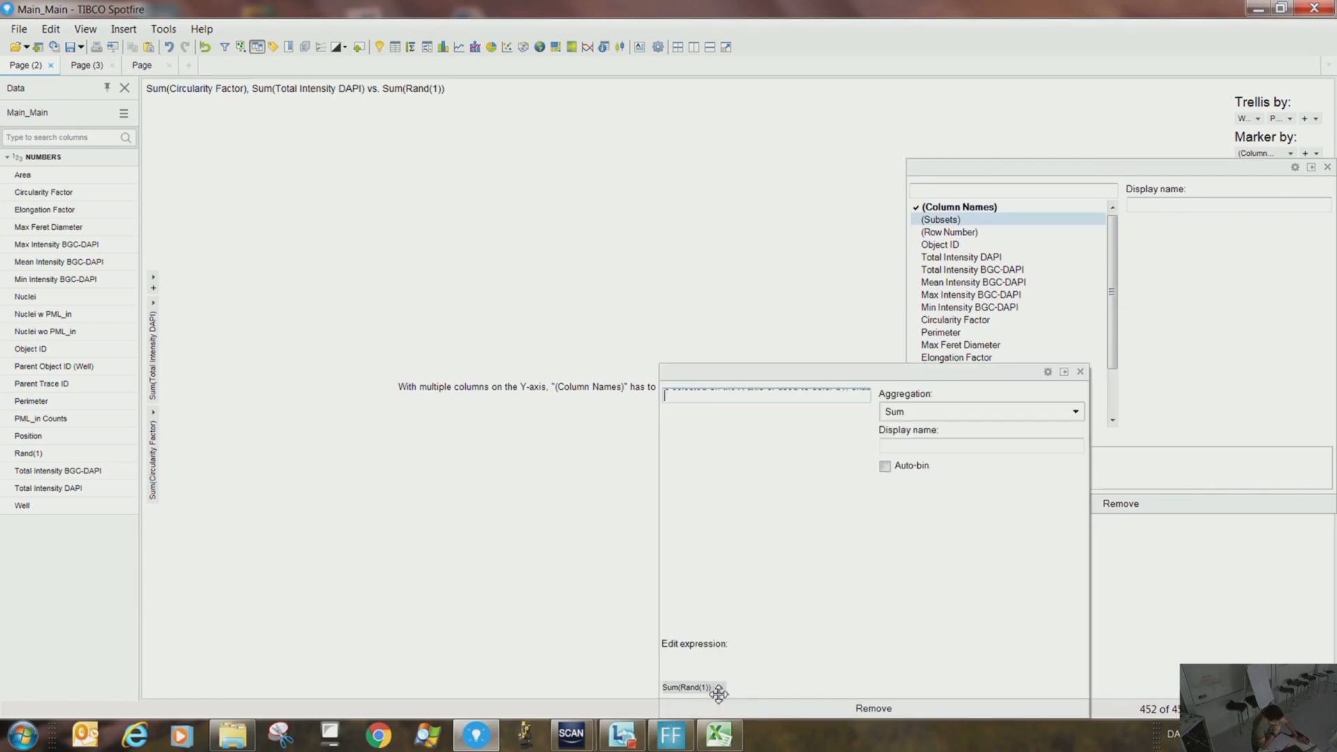
click(989, 411)
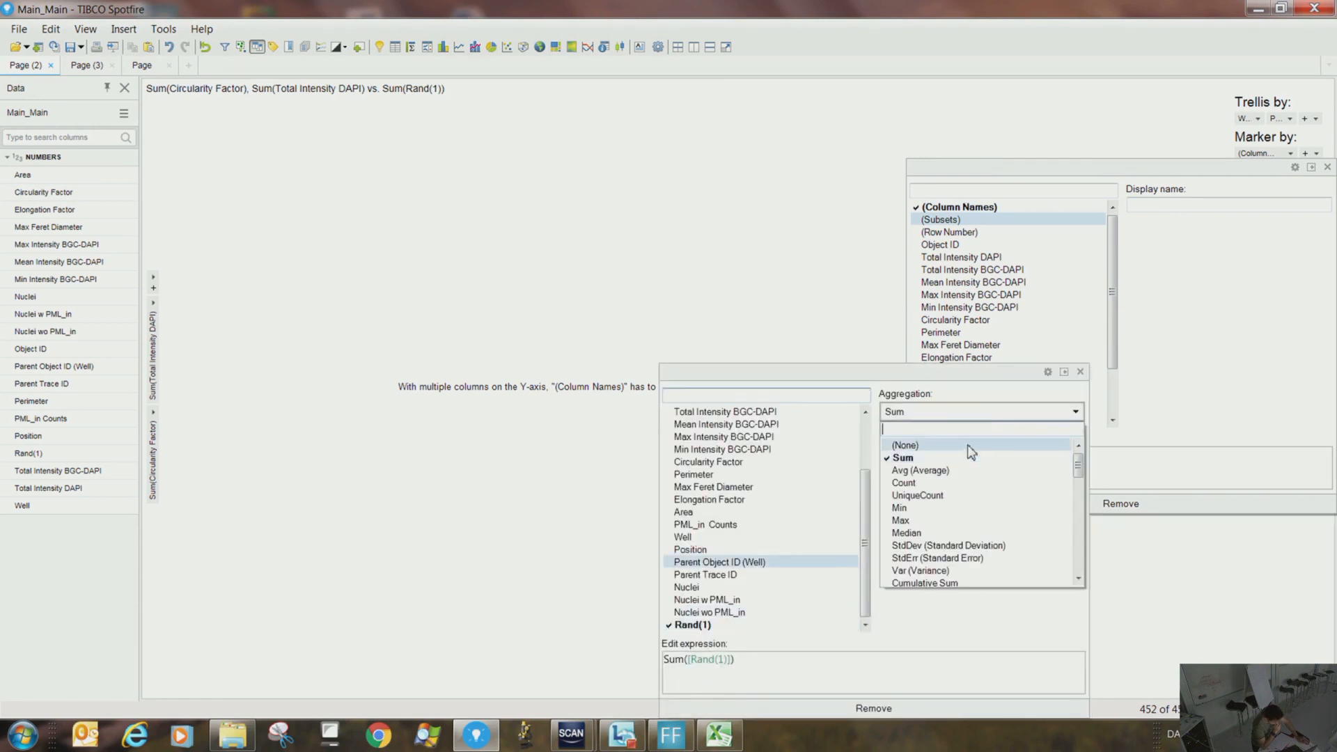
click(905, 443)
click(798, 211)
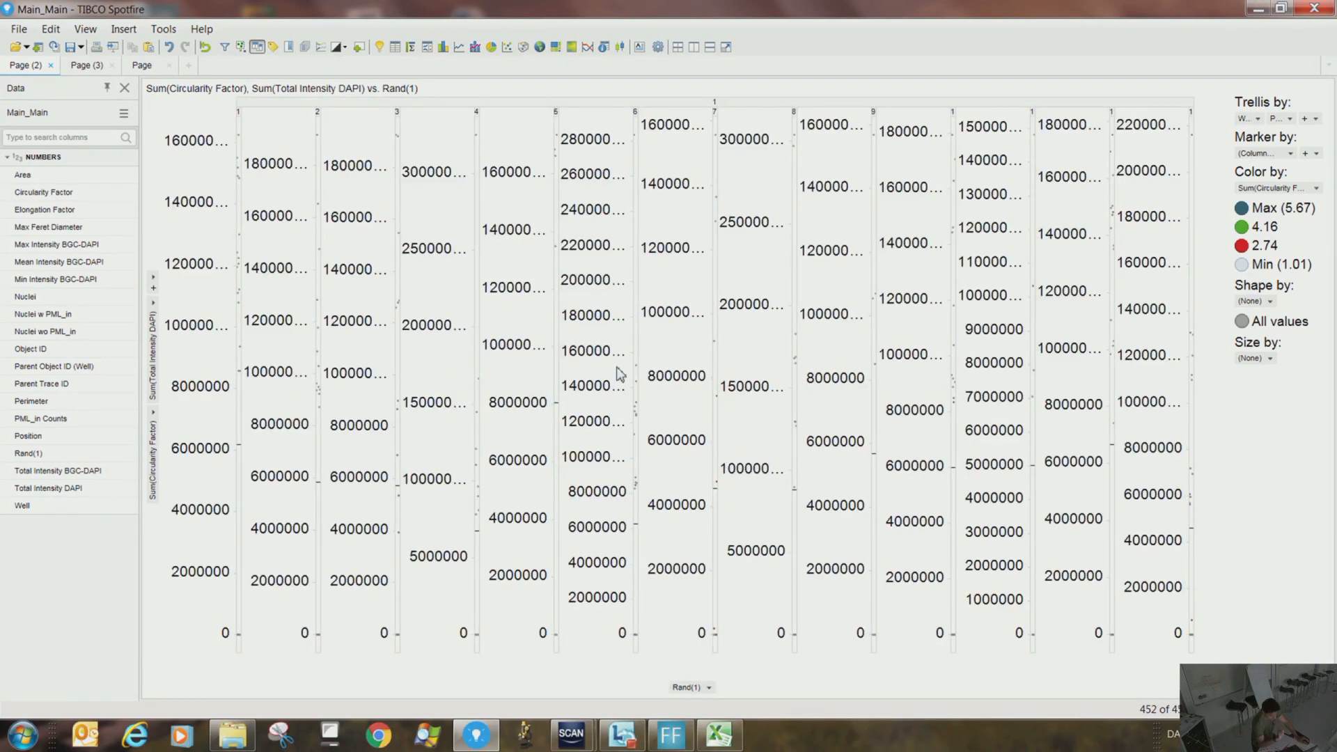
Remove Total Intensity DAPI from the Y-axis and set the aggregation of Circularity Factor to Avg (Average)
click(154, 304)
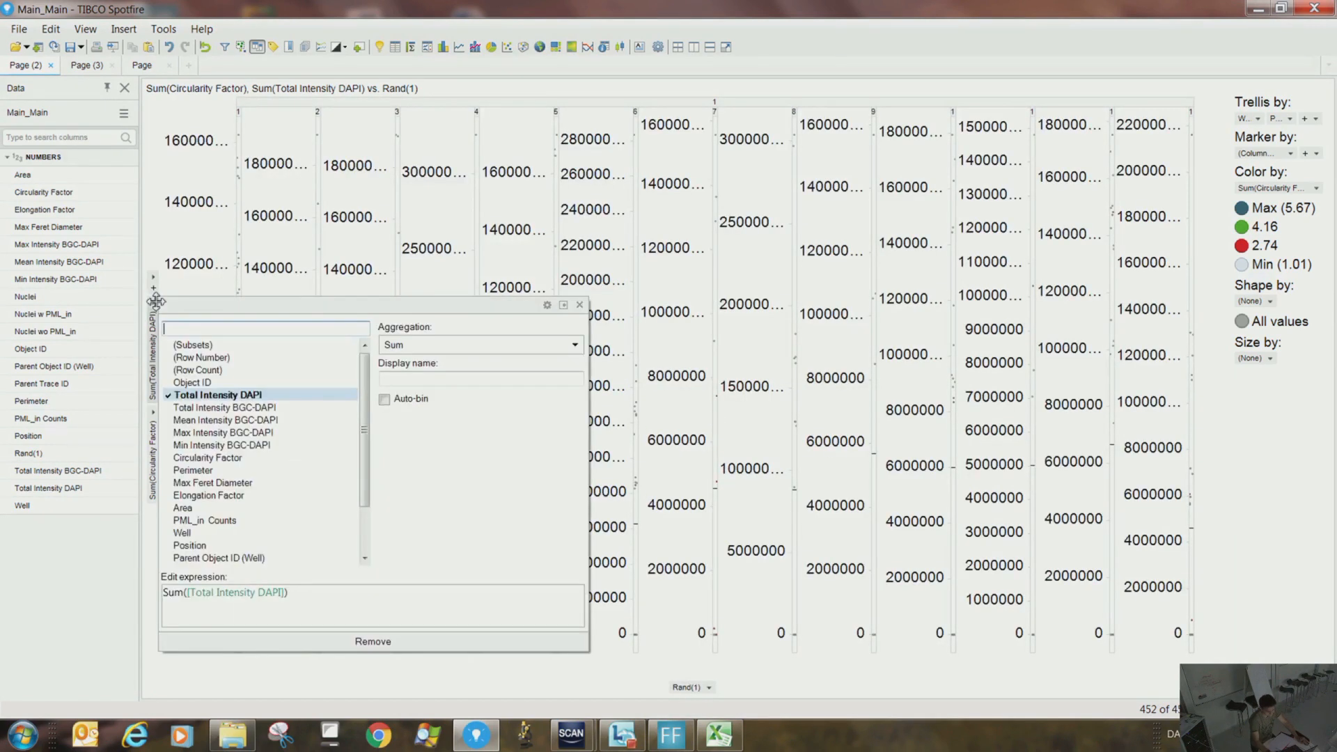
click(320, 640)
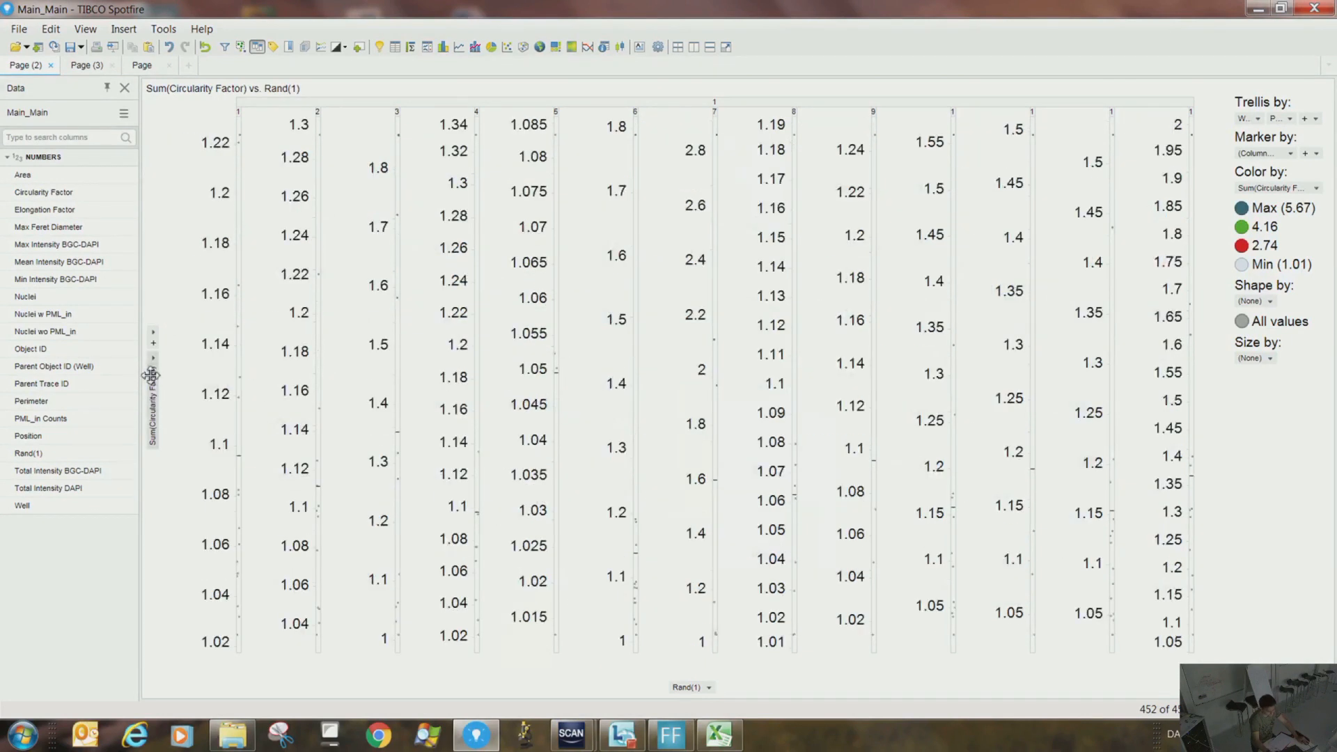
click(154, 356)
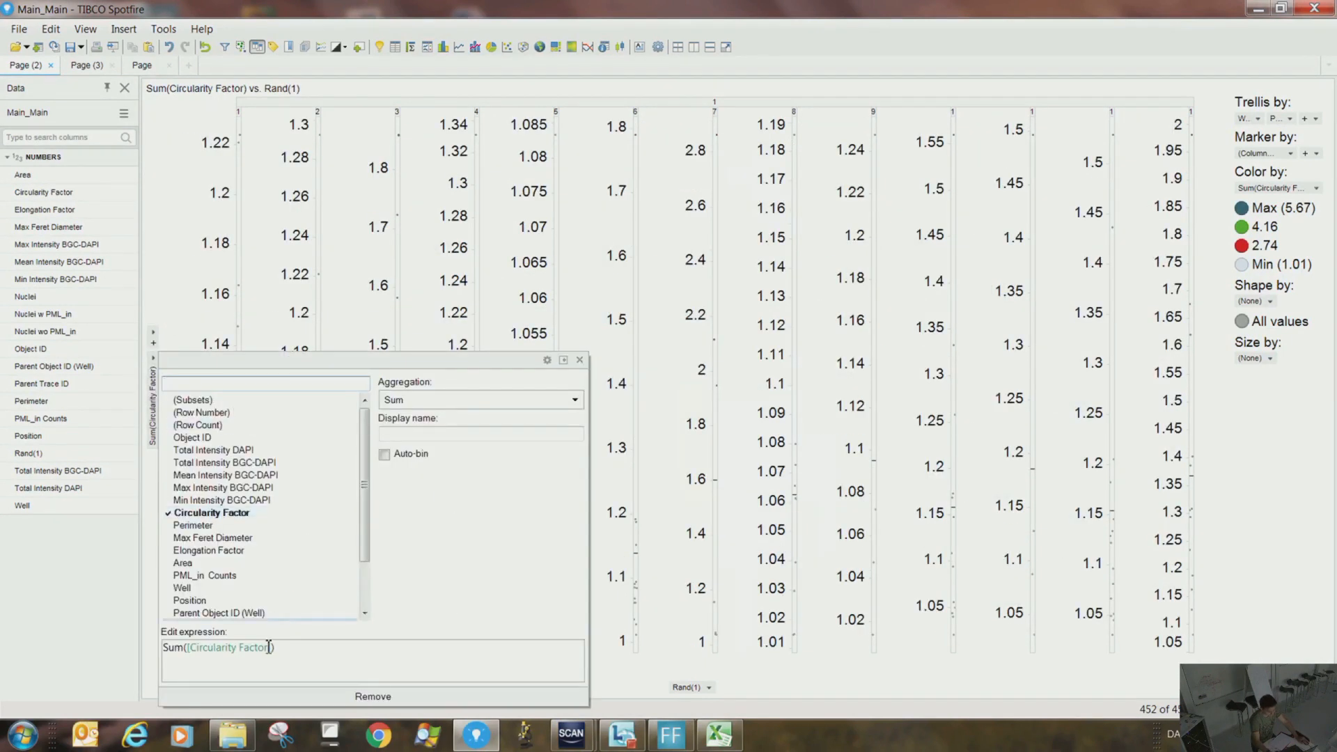
click(401, 400)
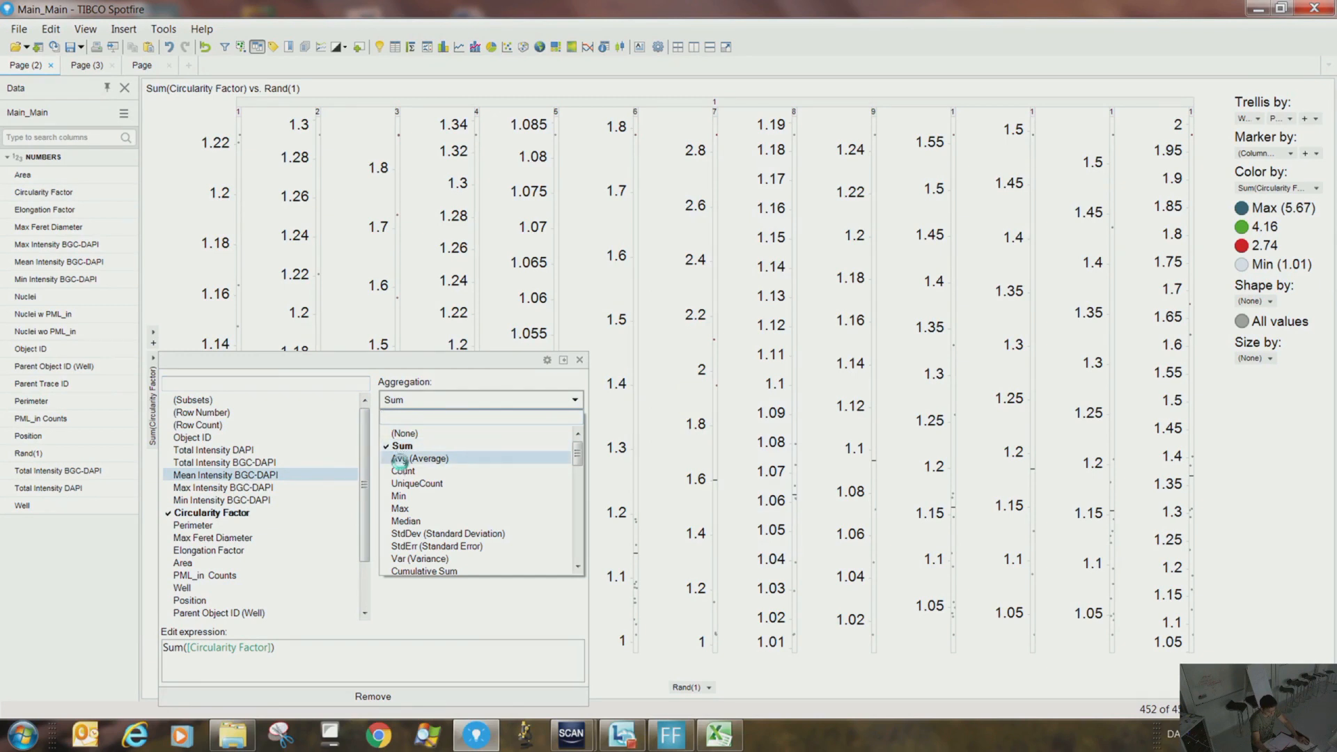
click(402, 460)
click(362, 240)
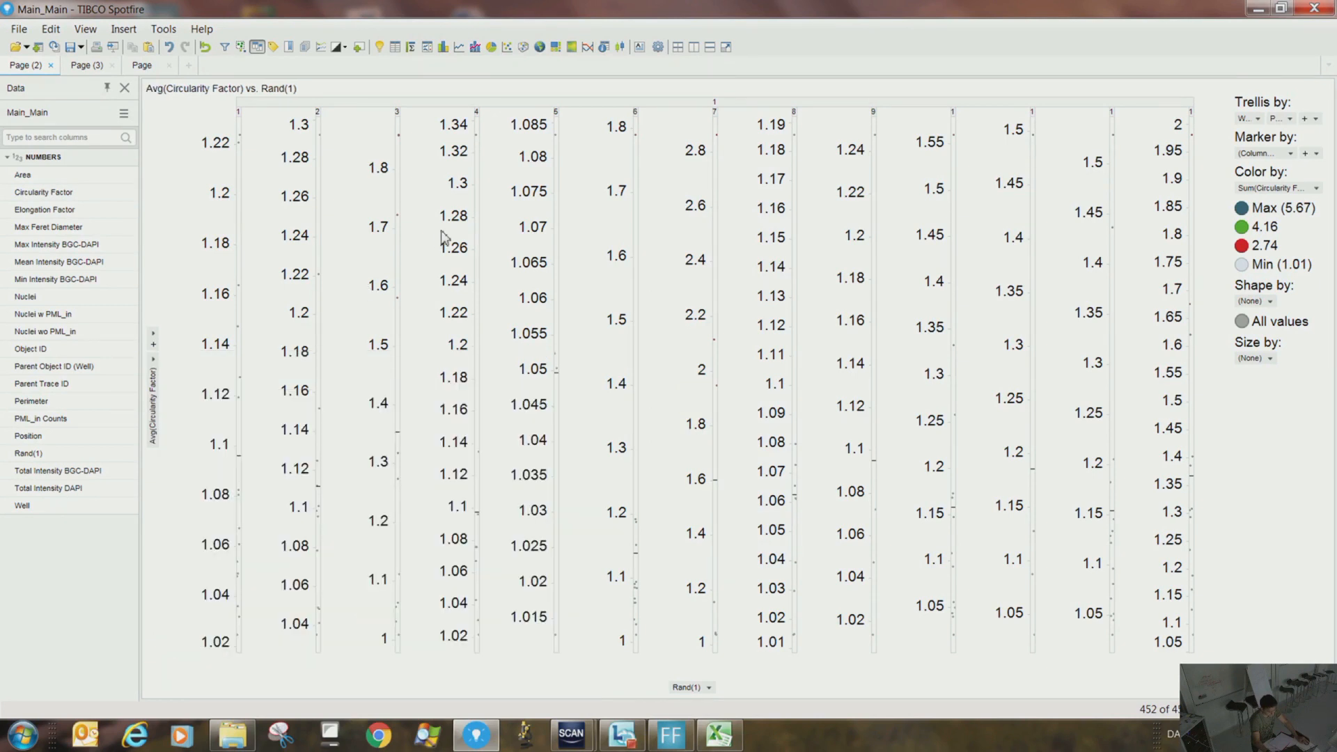
Set Marker by back to (Row Number) and remove Position from the trellis columns, leaving only Well
click(1285, 154)
click(964, 234)
click(829, 203)
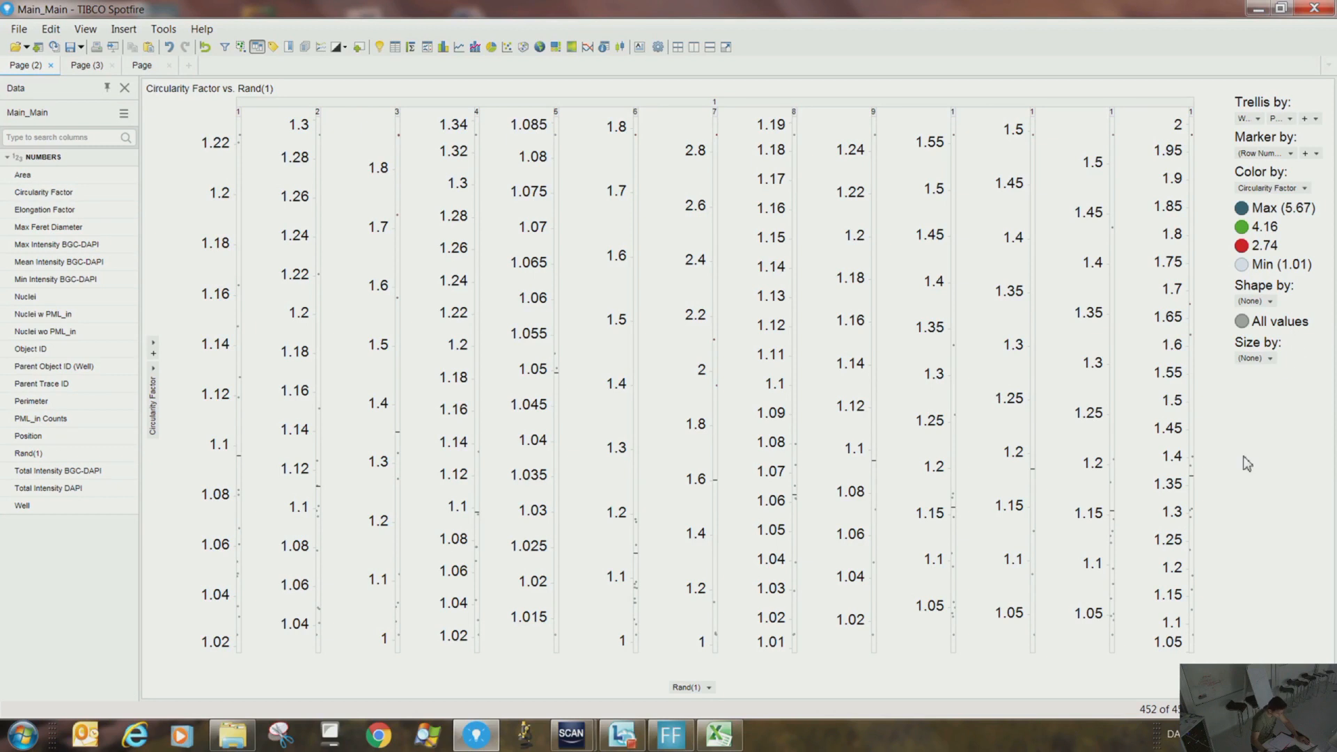
click(1292, 119)
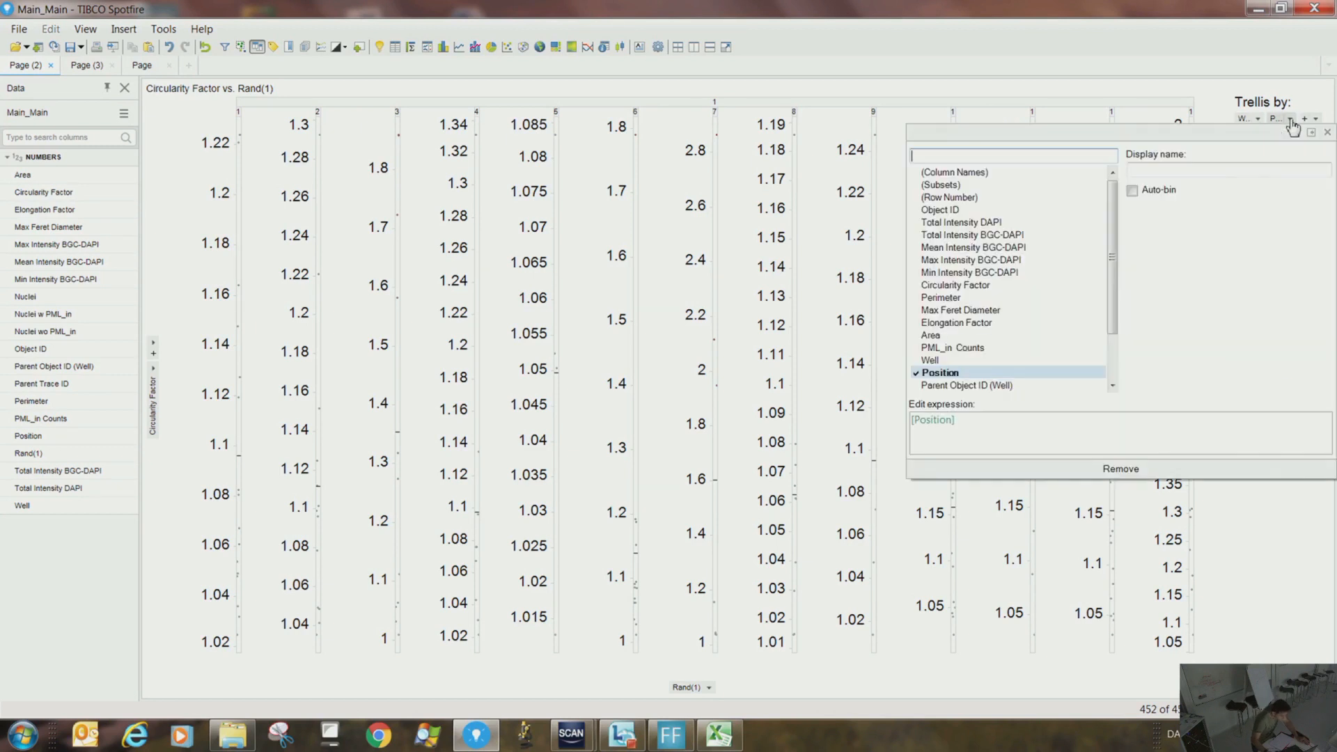
click(1234, 469)
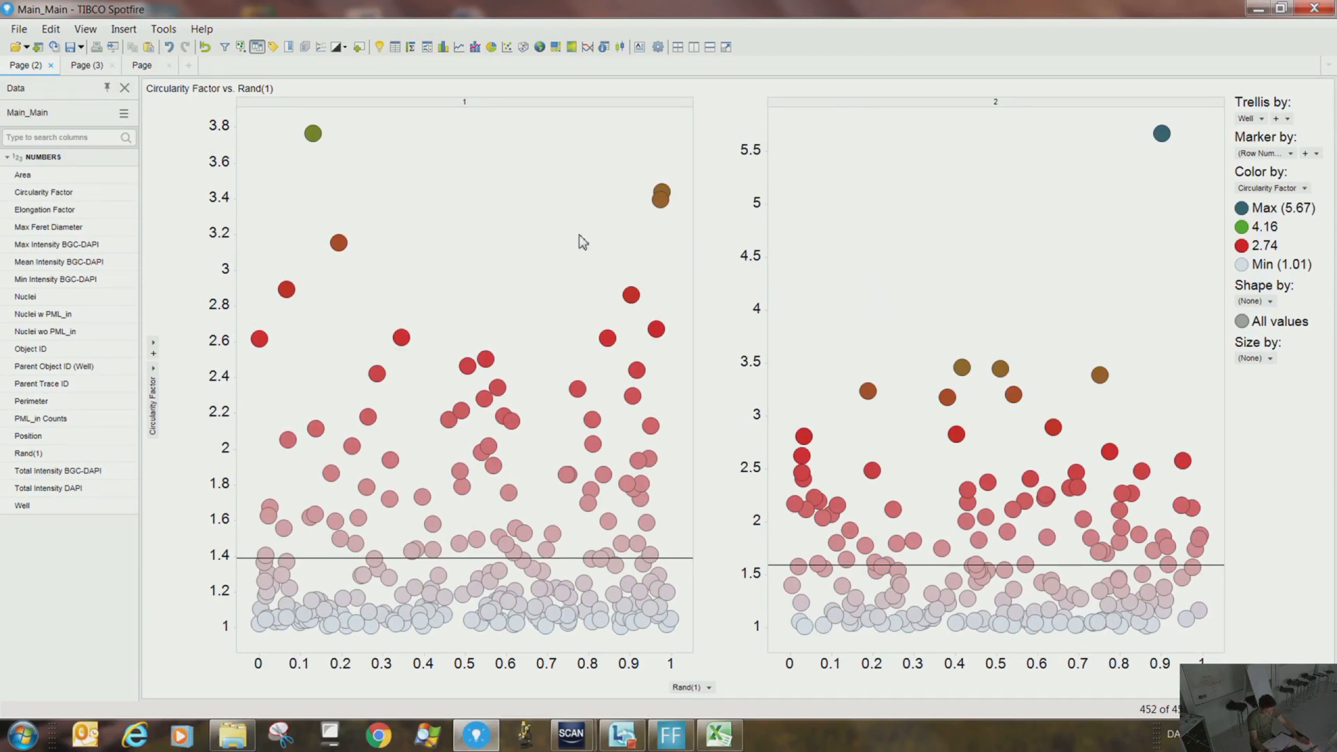
Add Total Intensity DAPI to the Y-axis alongside Circularity Factor
click(154, 368)
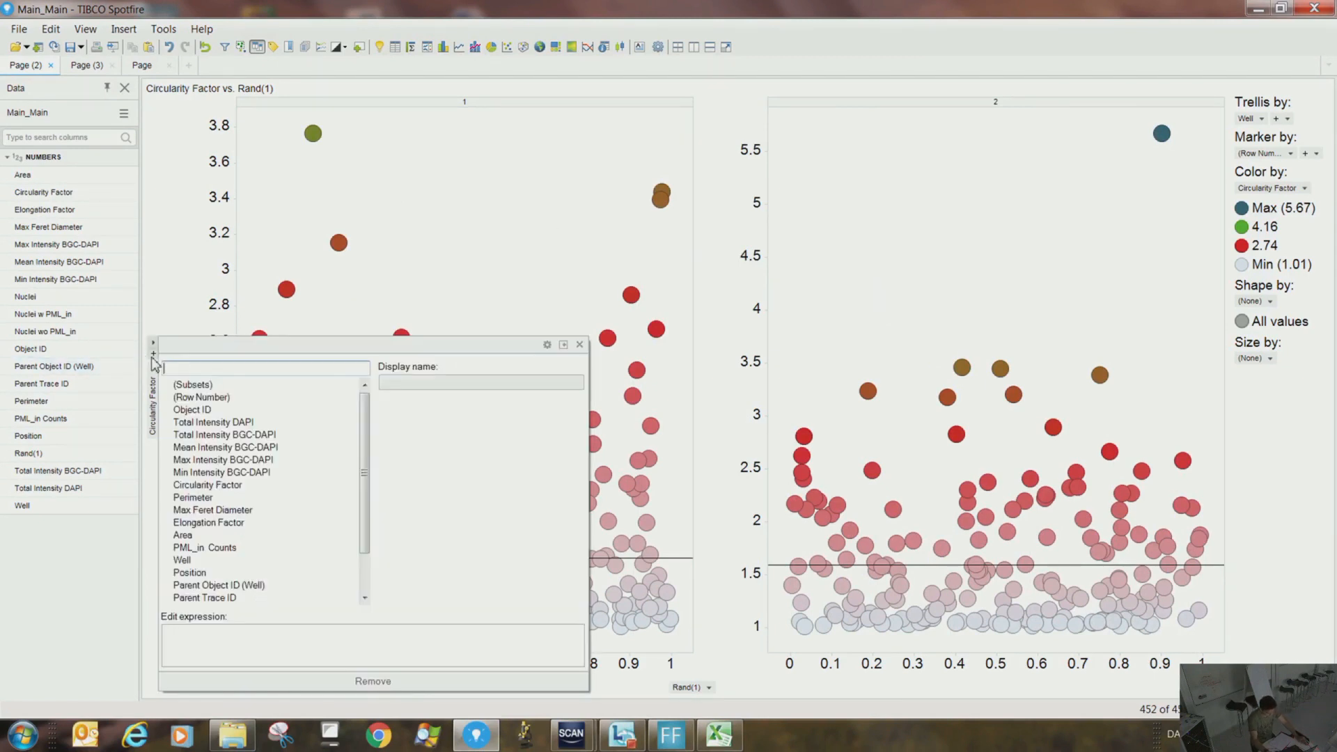
click(209, 423)
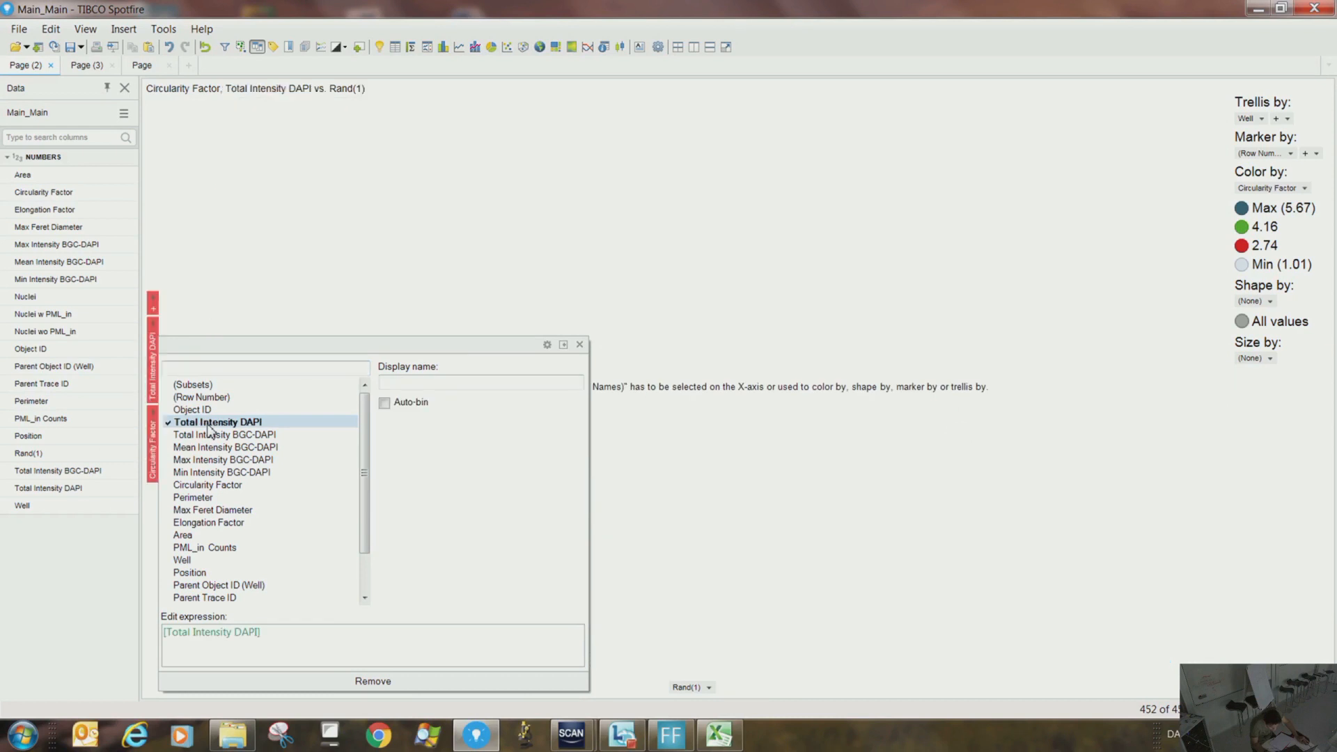
click(303, 223)
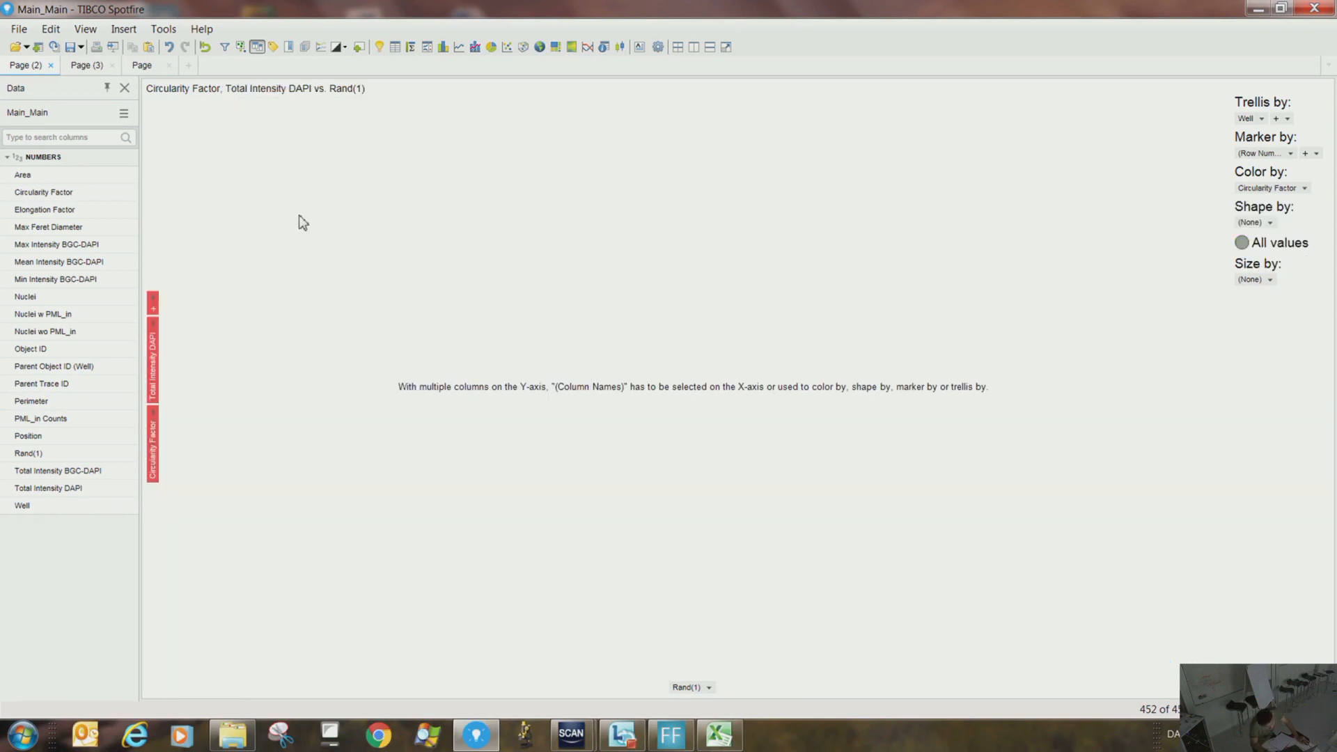
Remove Total Intensity DAPI from the Y-axis and remove Well from the trellising
click(154, 326)
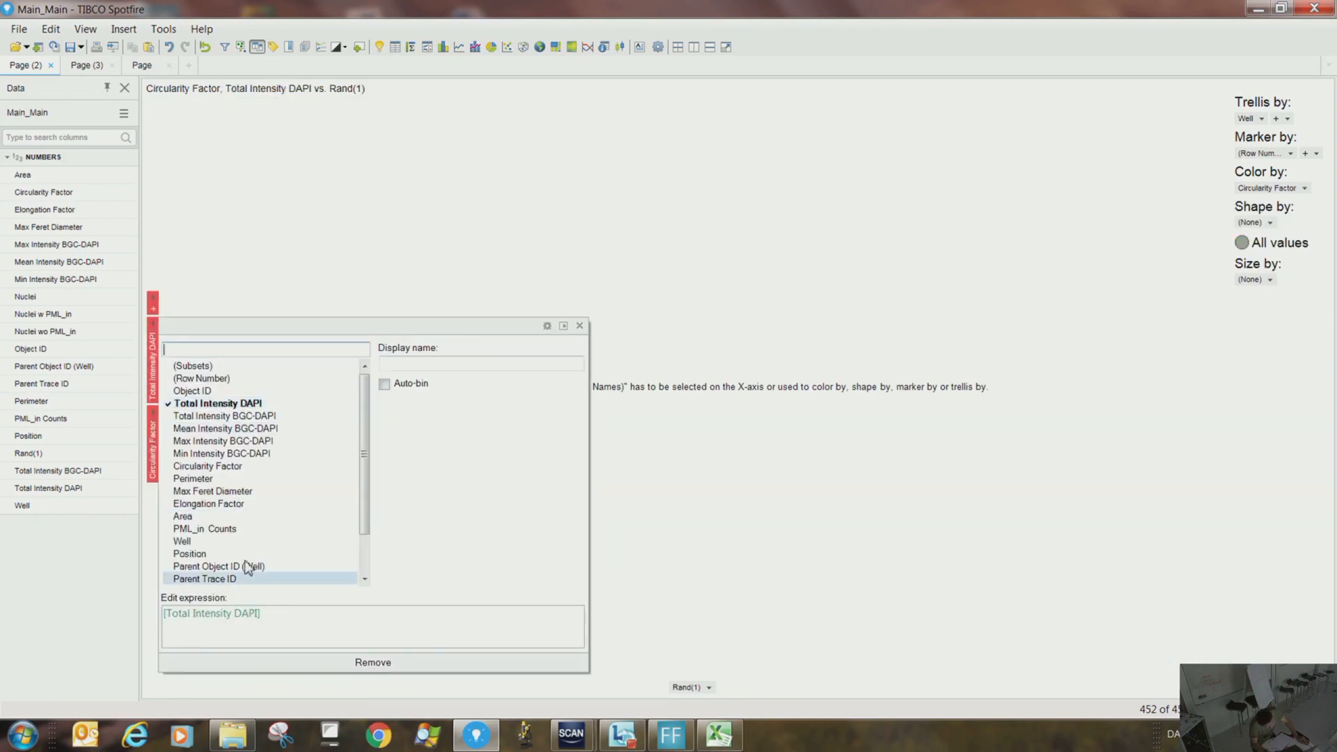
click(257, 663)
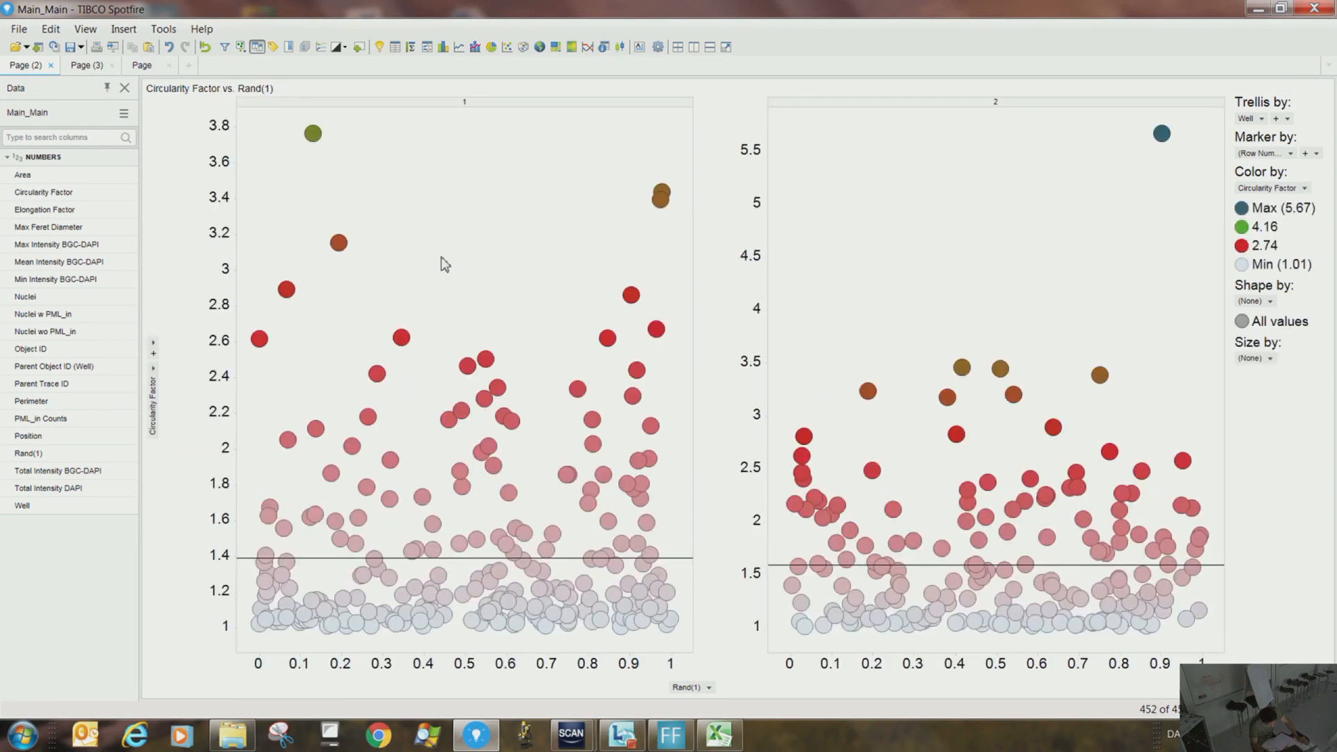
right_click(841, 239)
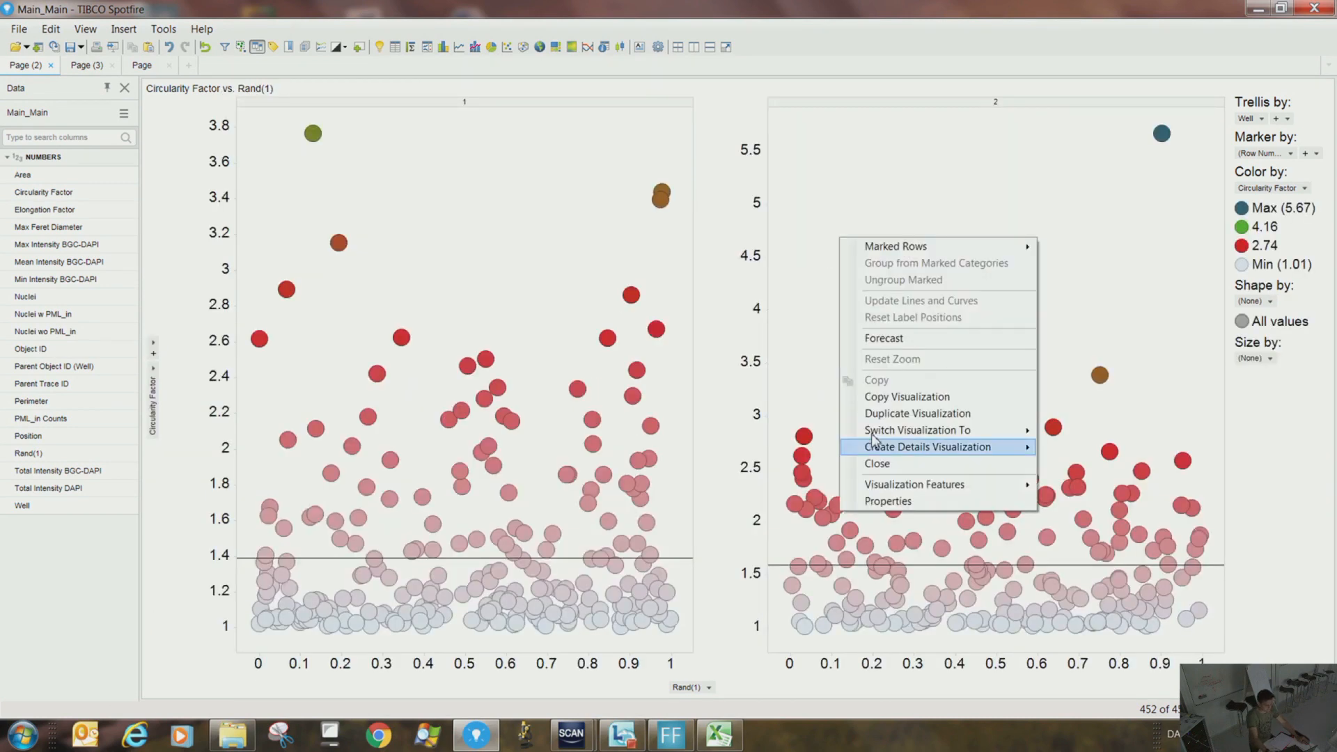
click(889, 501)
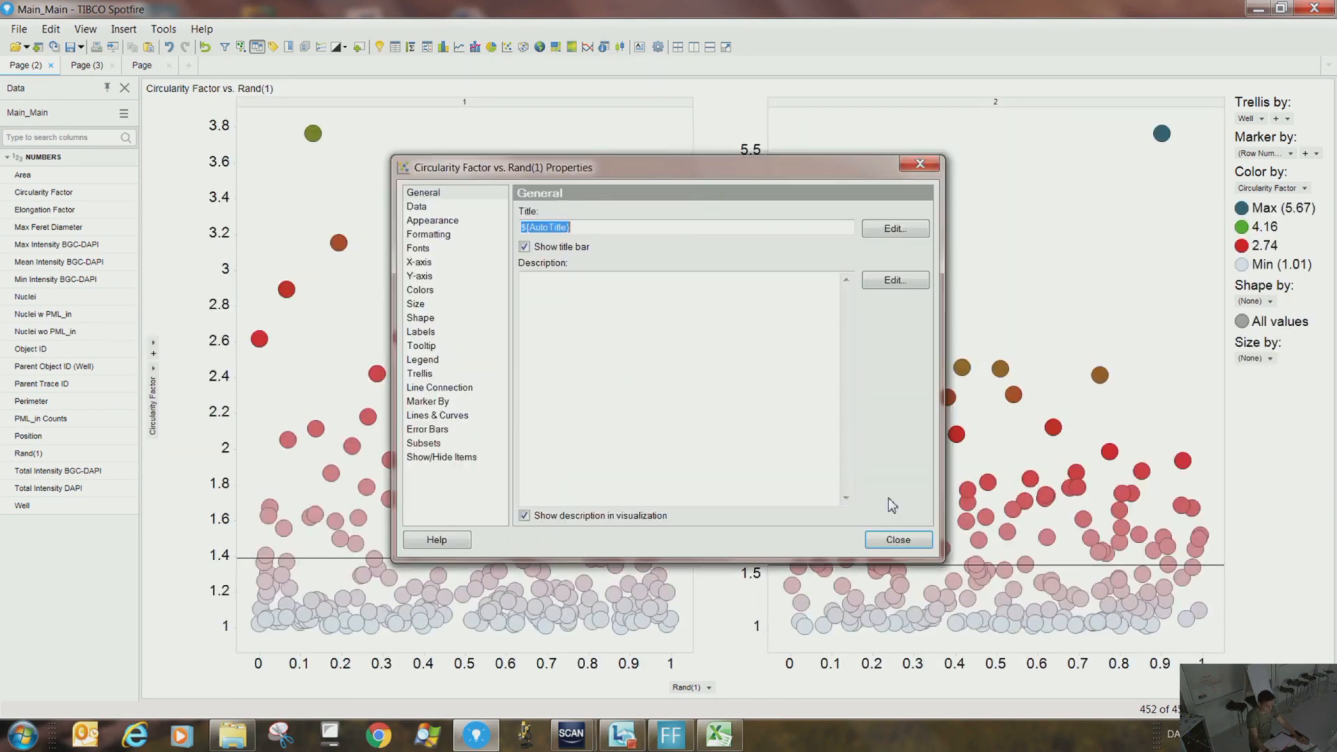
click(1263, 120)
click(1121, 468)
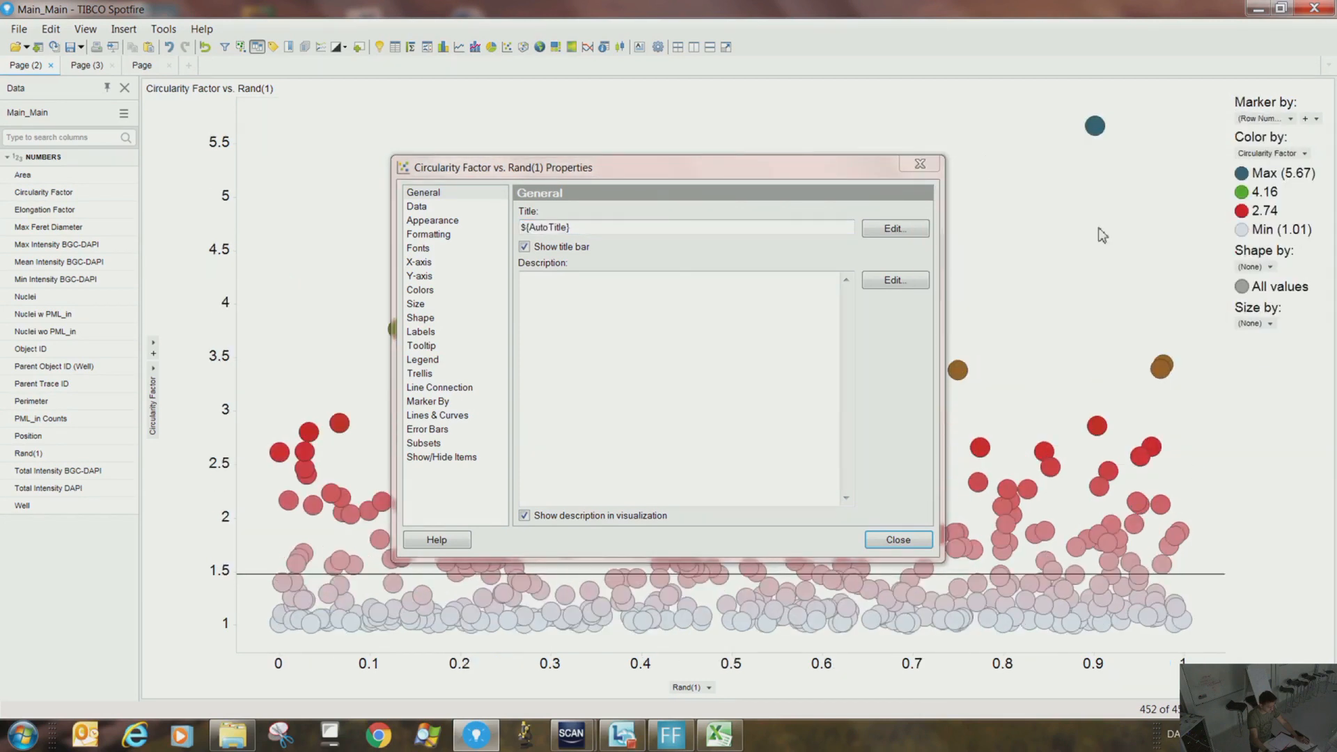
click(920, 165)
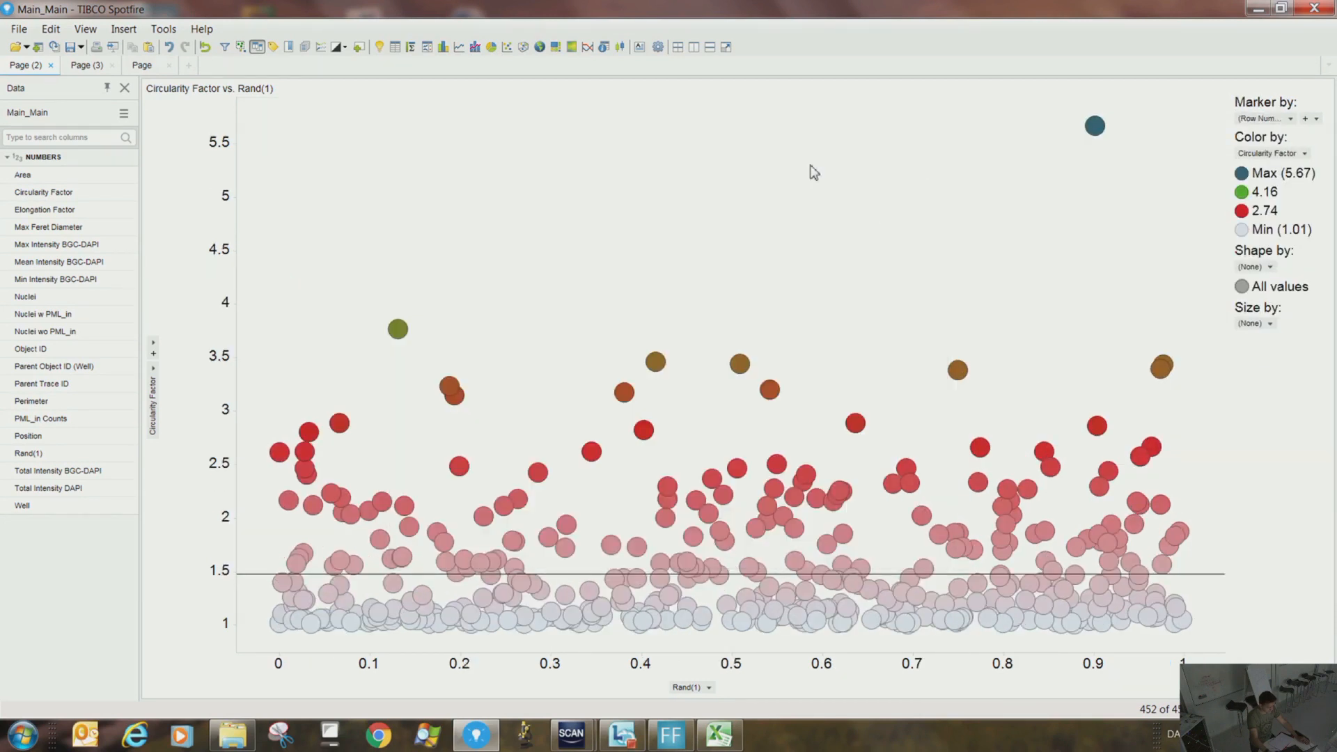
Add Total Intensity DAPI to the Y-axis alongside Circularity Factor and color the markers by Well
click(154, 354)
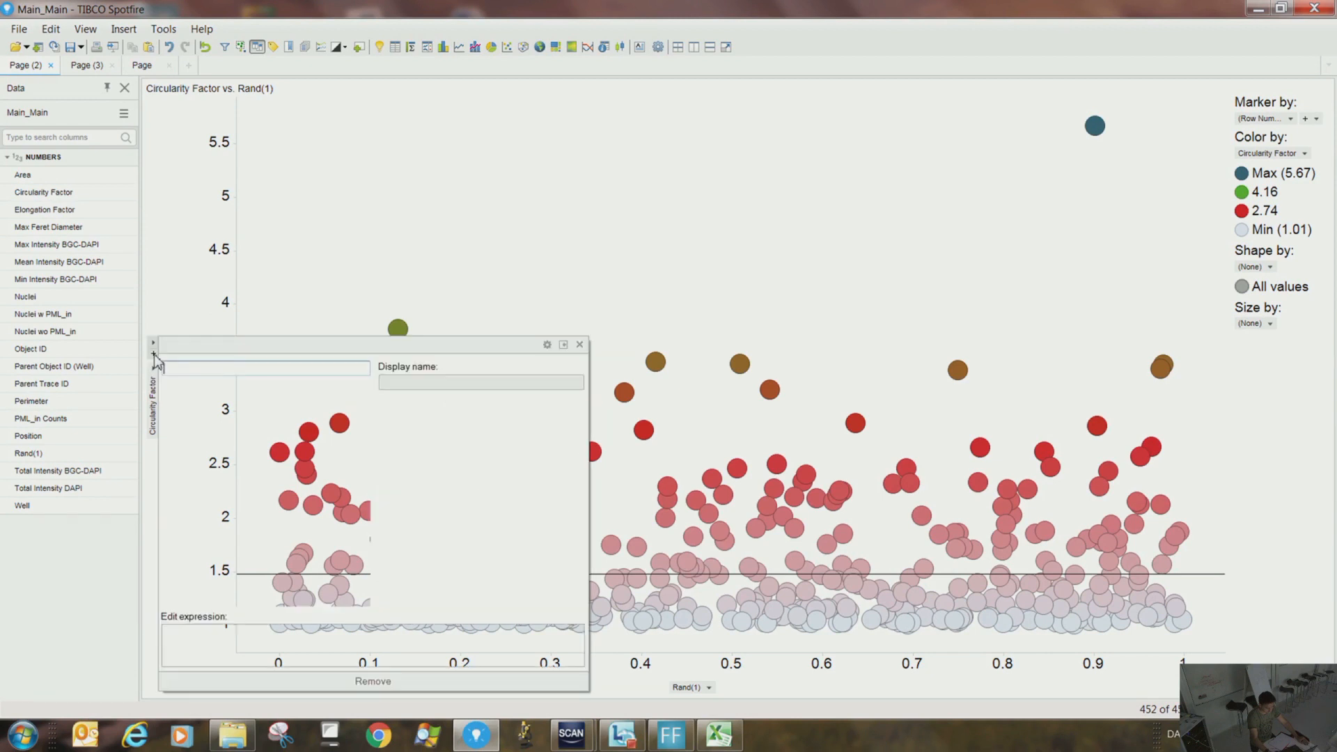
click(222, 423)
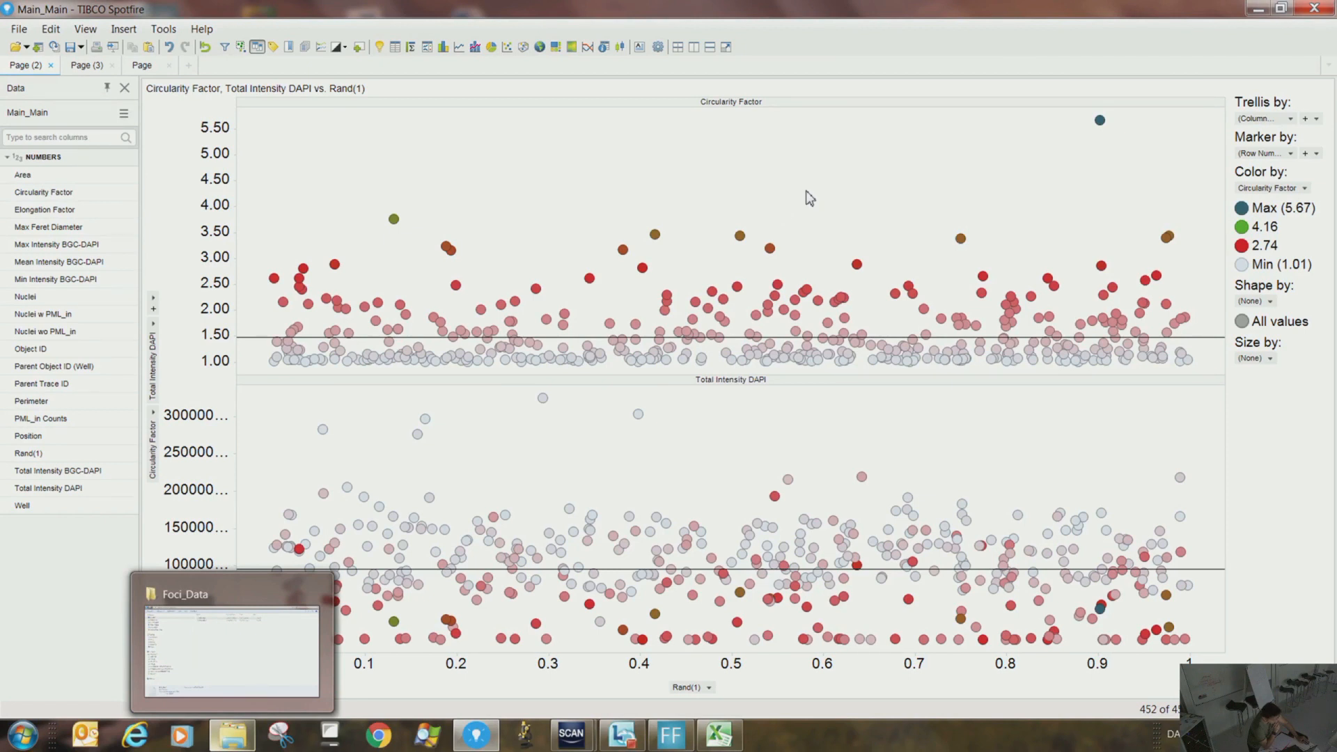
click(1304, 189)
click(958, 432)
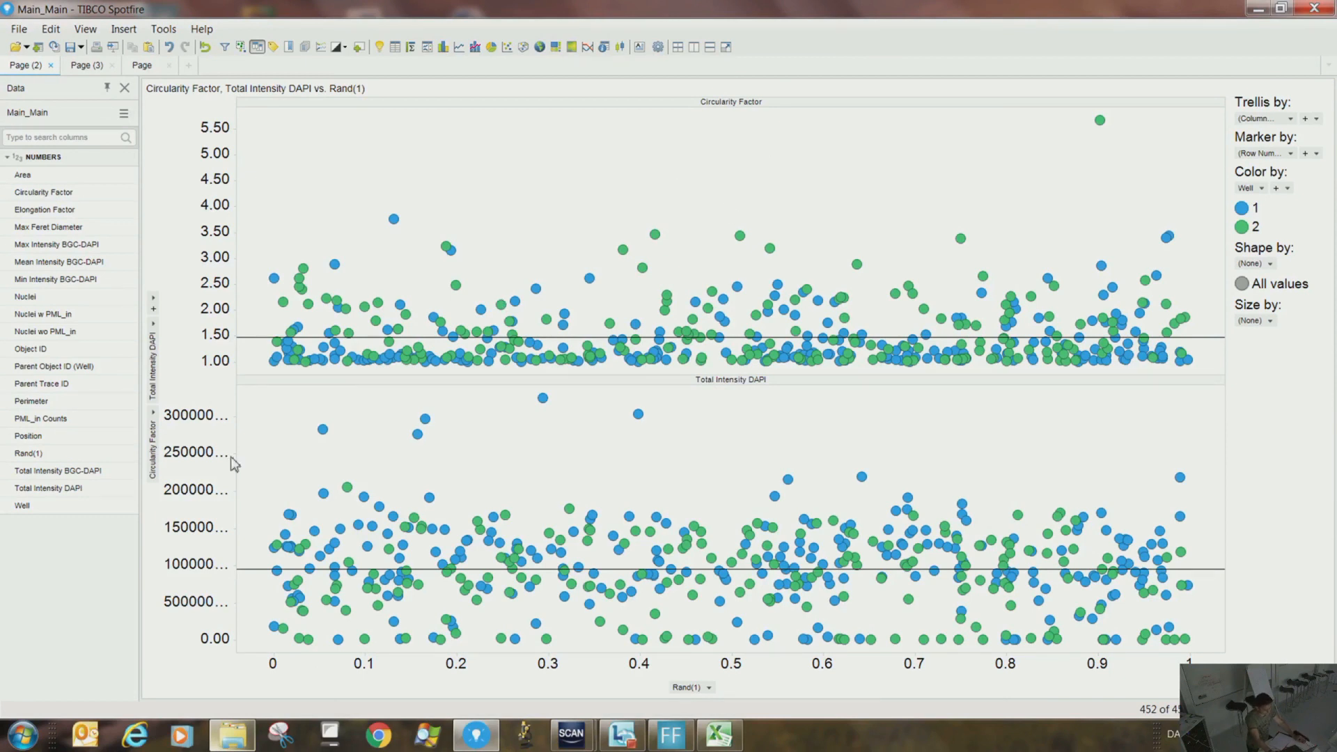
Label the plot's marked rows by Area in the visualization properties
right_click(435, 223)
click(480, 486)
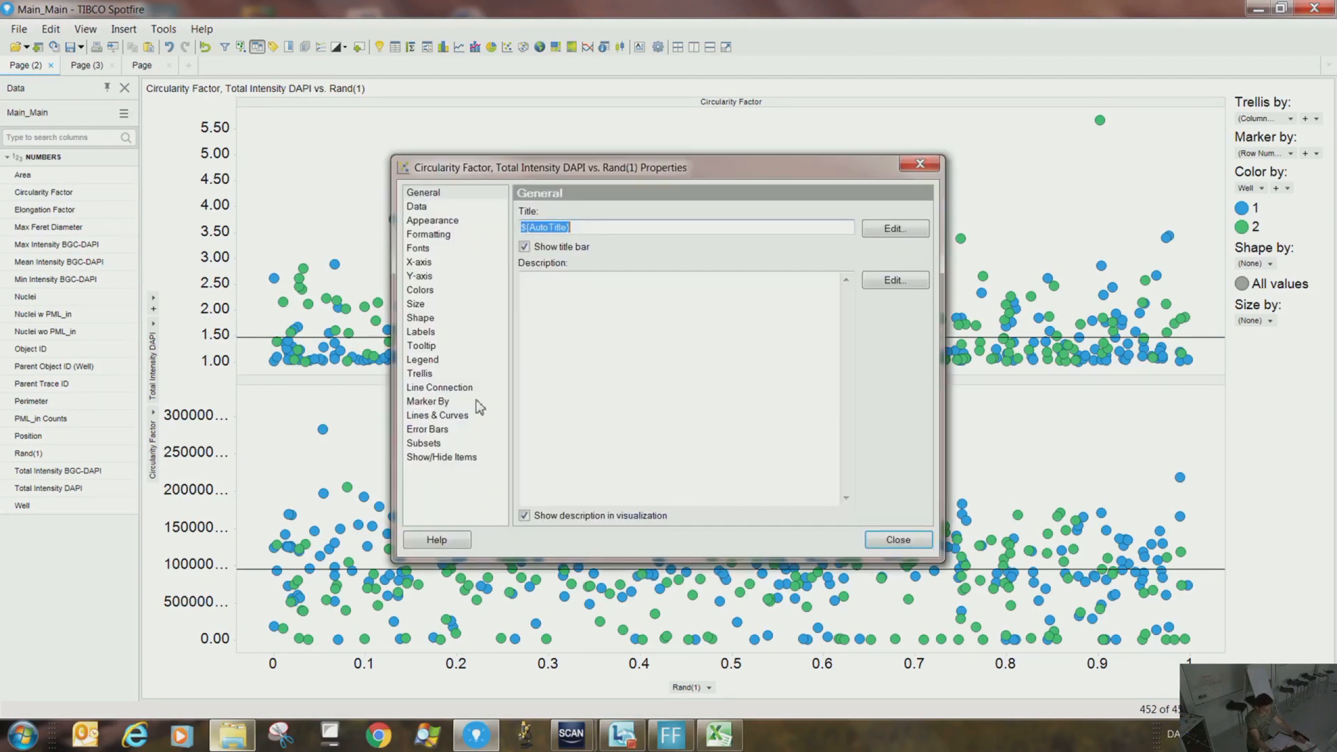
click(430, 317)
click(427, 304)
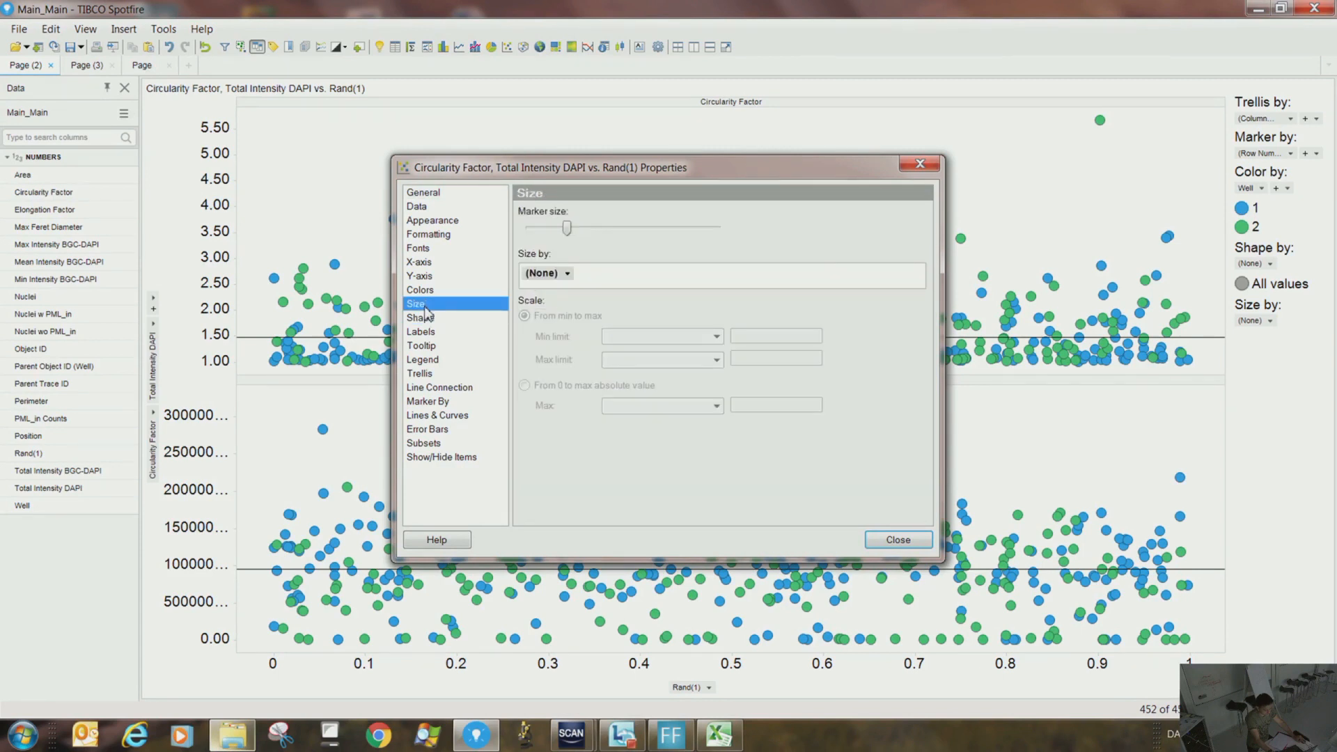
click(465, 319)
click(454, 333)
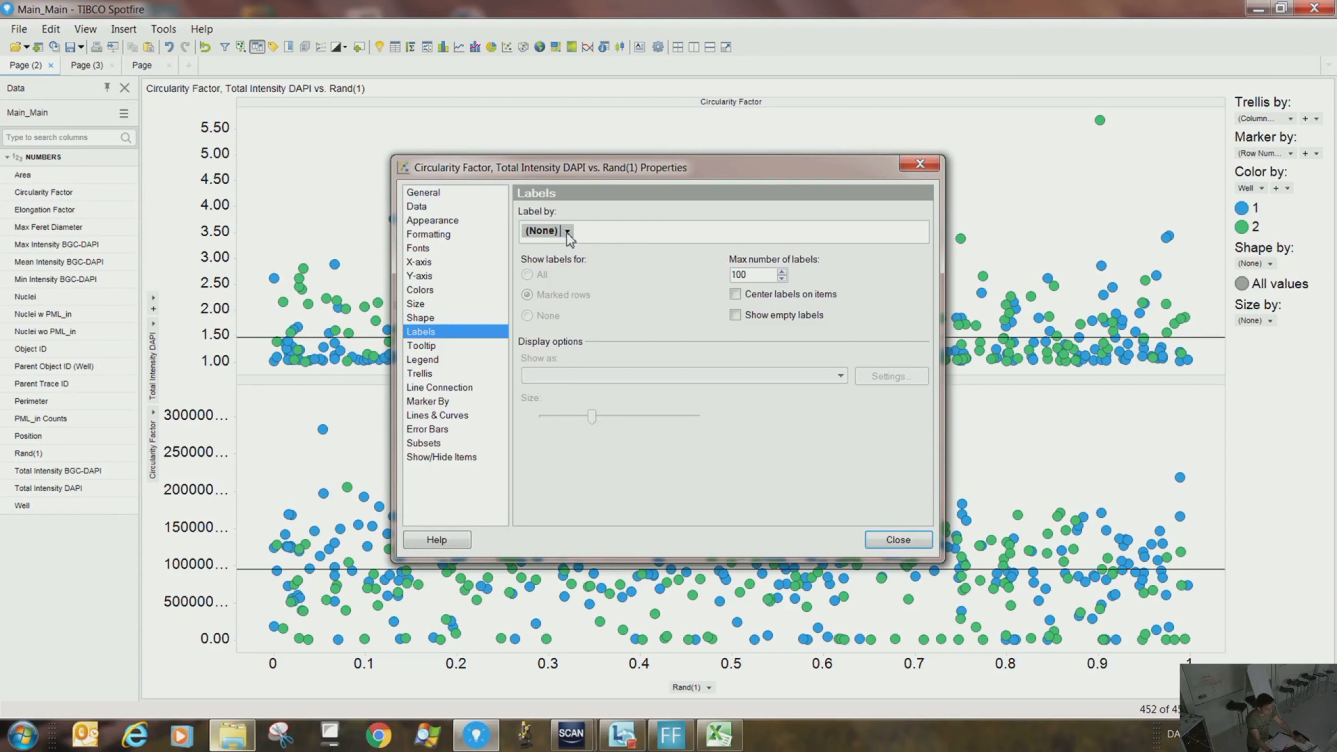
click(557, 230)
scroll(587, 435, down, 1)
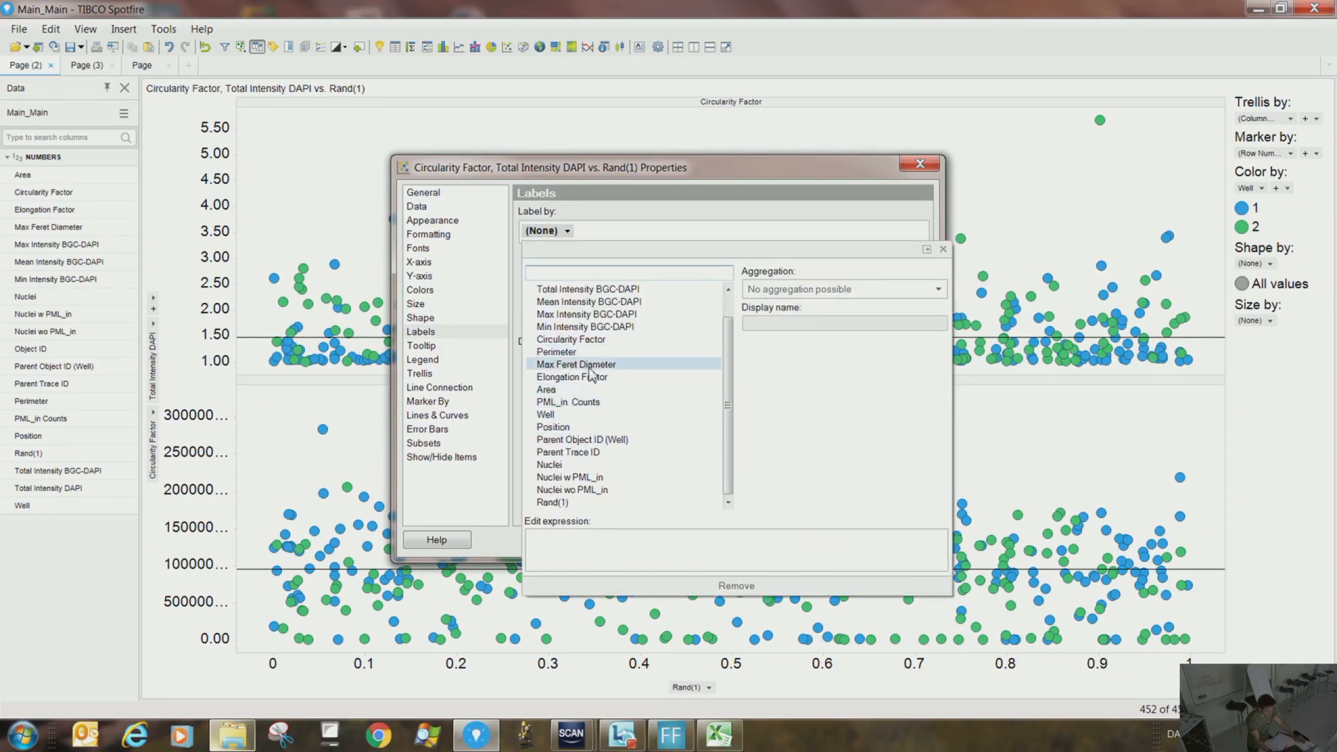
click(566, 395)
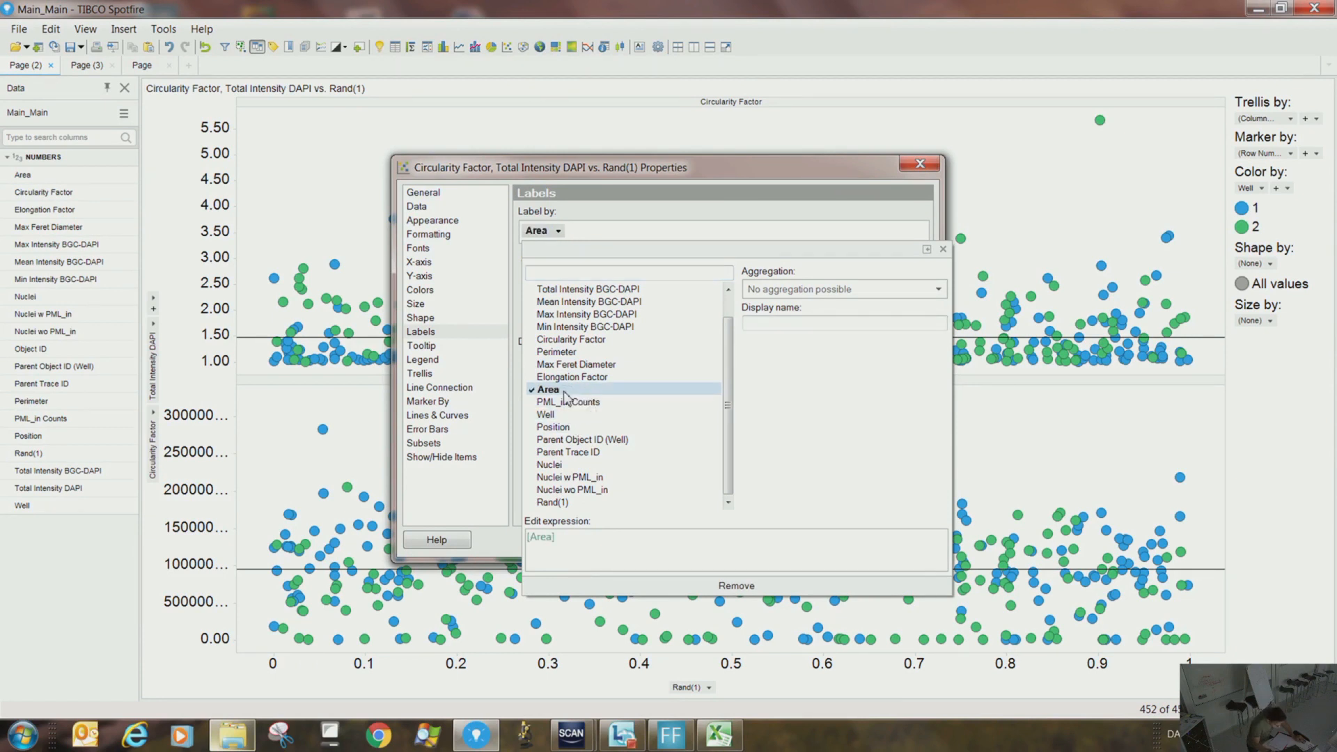
click(943, 249)
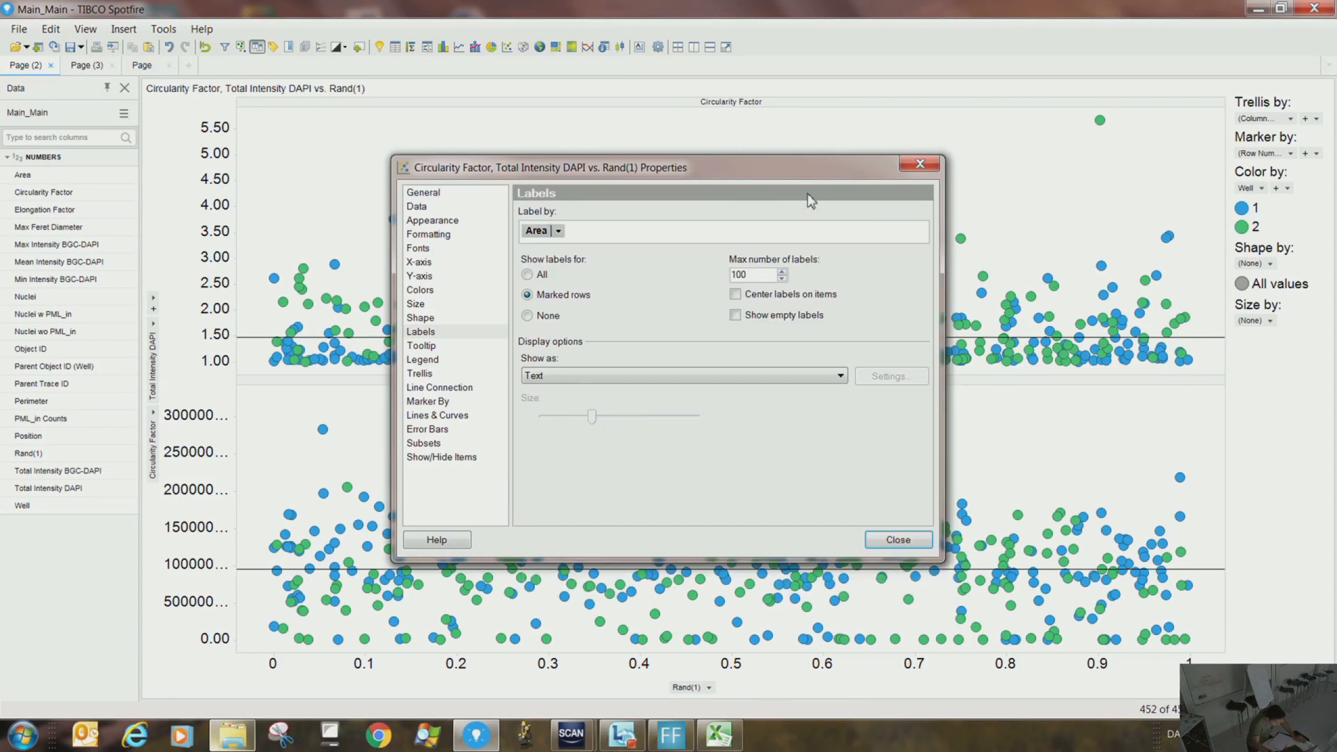
click(919, 164)
Mark groups of points in the Circularity Factor and Total Intensity DAPI panels to view their Area labels, and clear the marking
drag(618, 190, 843, 307)
drag(592, 480, 736, 590)
drag(876, 240, 1097, 348)
click(1041, 232)
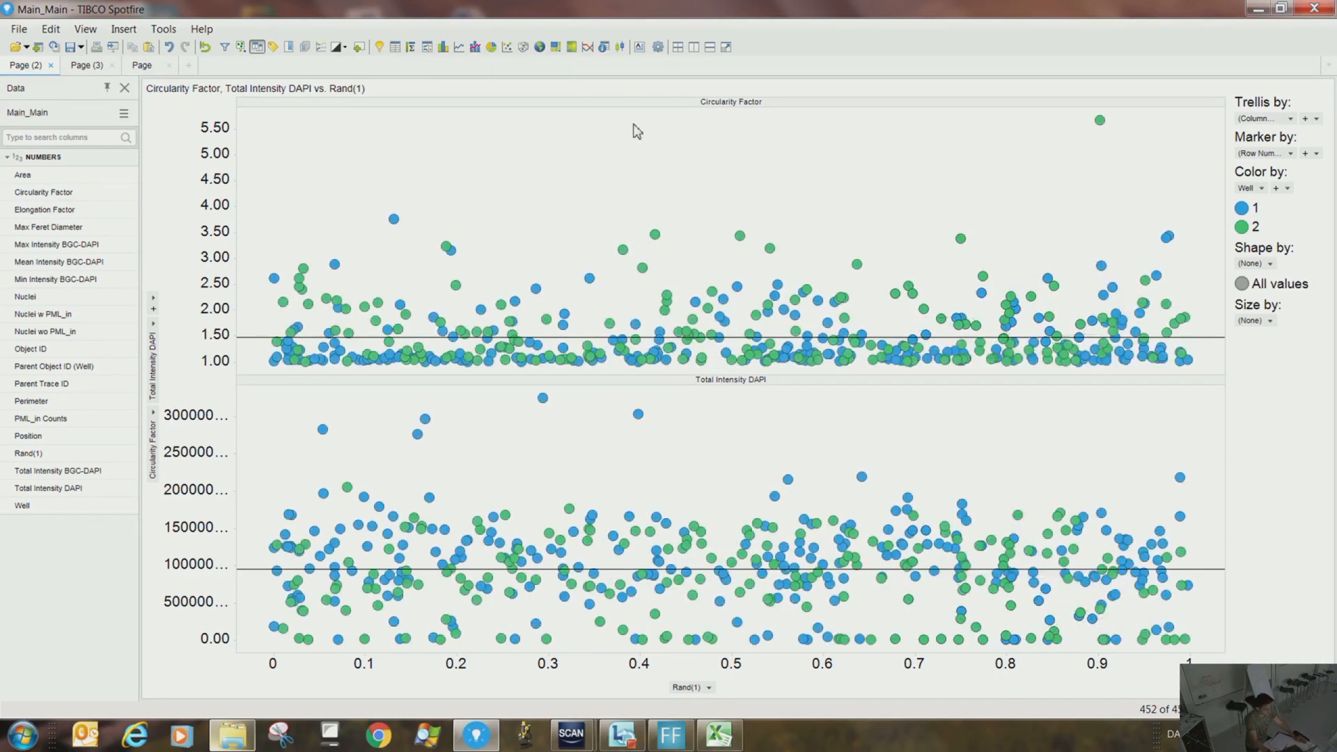
Examine the plot's property pages from Labels and Legend through Trellis, Line Connection, Marker By, Error Bars and Subsets
right_click(313, 188)
click(355, 450)
click(421, 332)
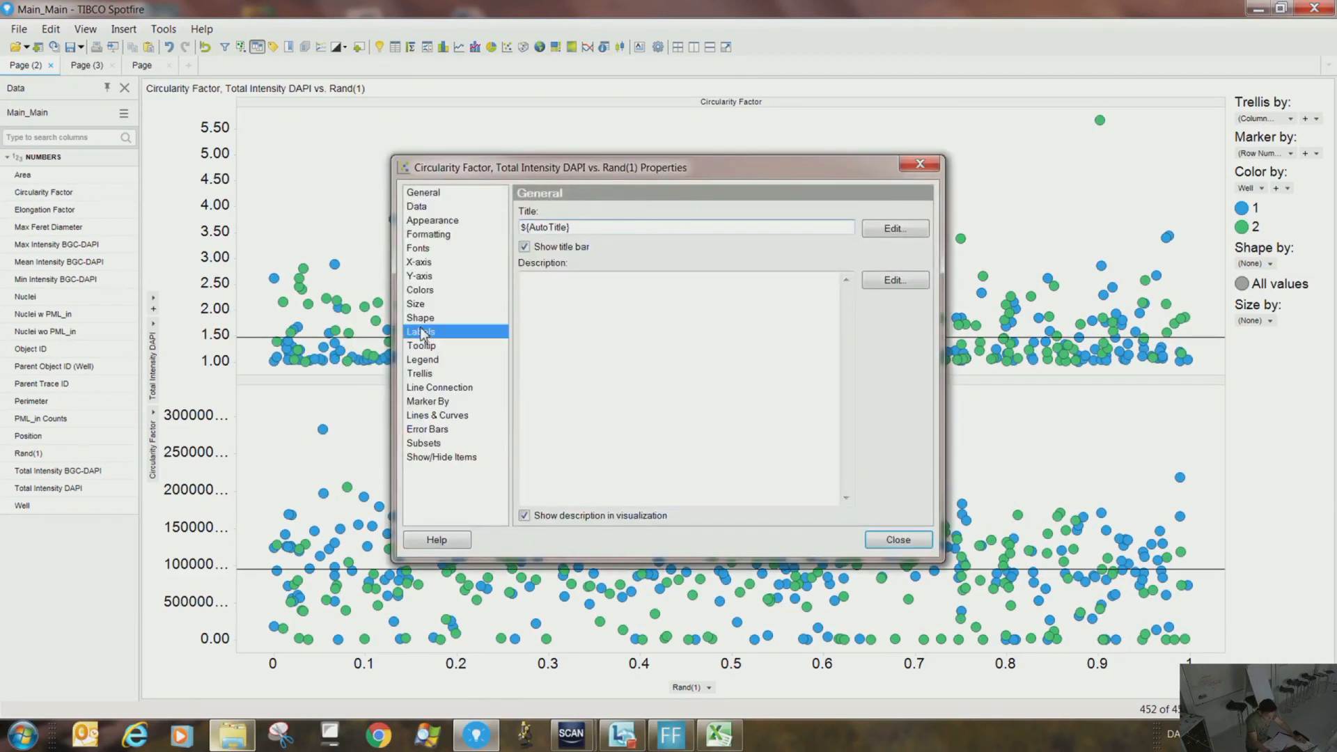
click(423, 359)
click(422, 374)
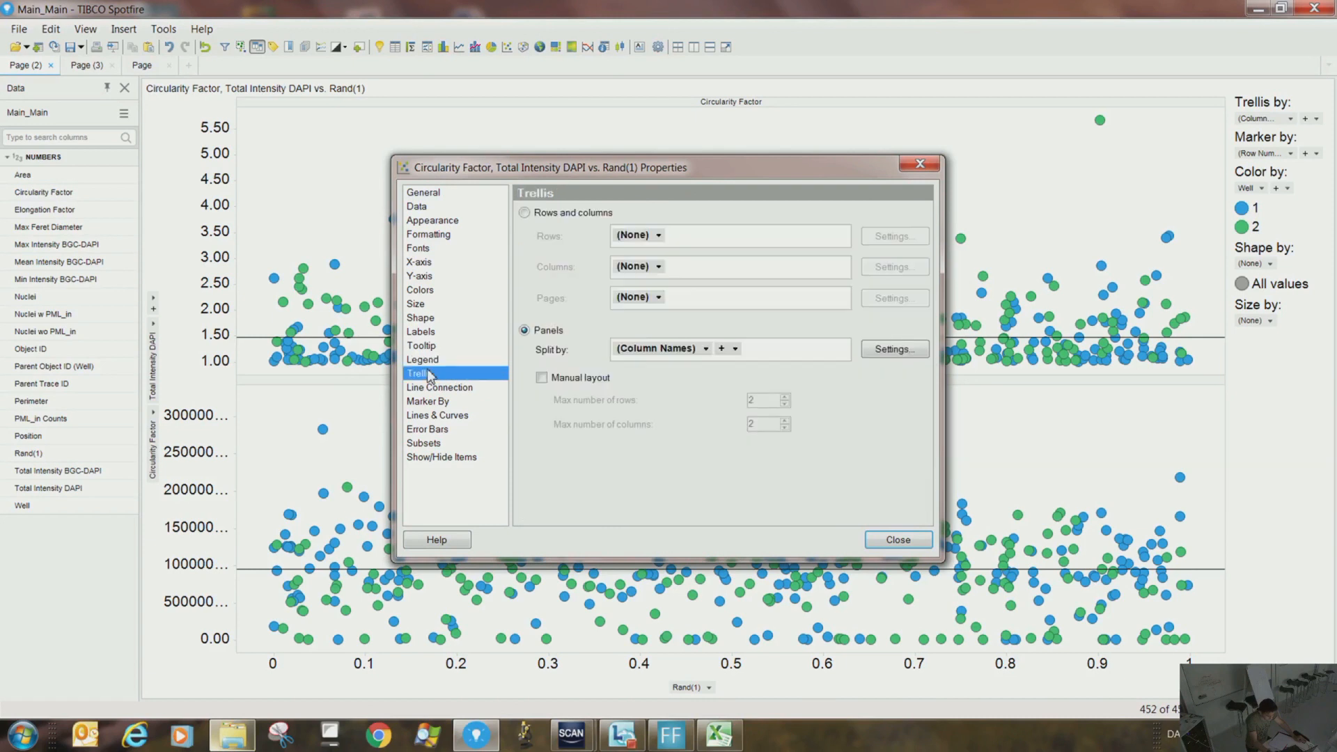
click(432, 387)
click(427, 401)
click(430, 415)
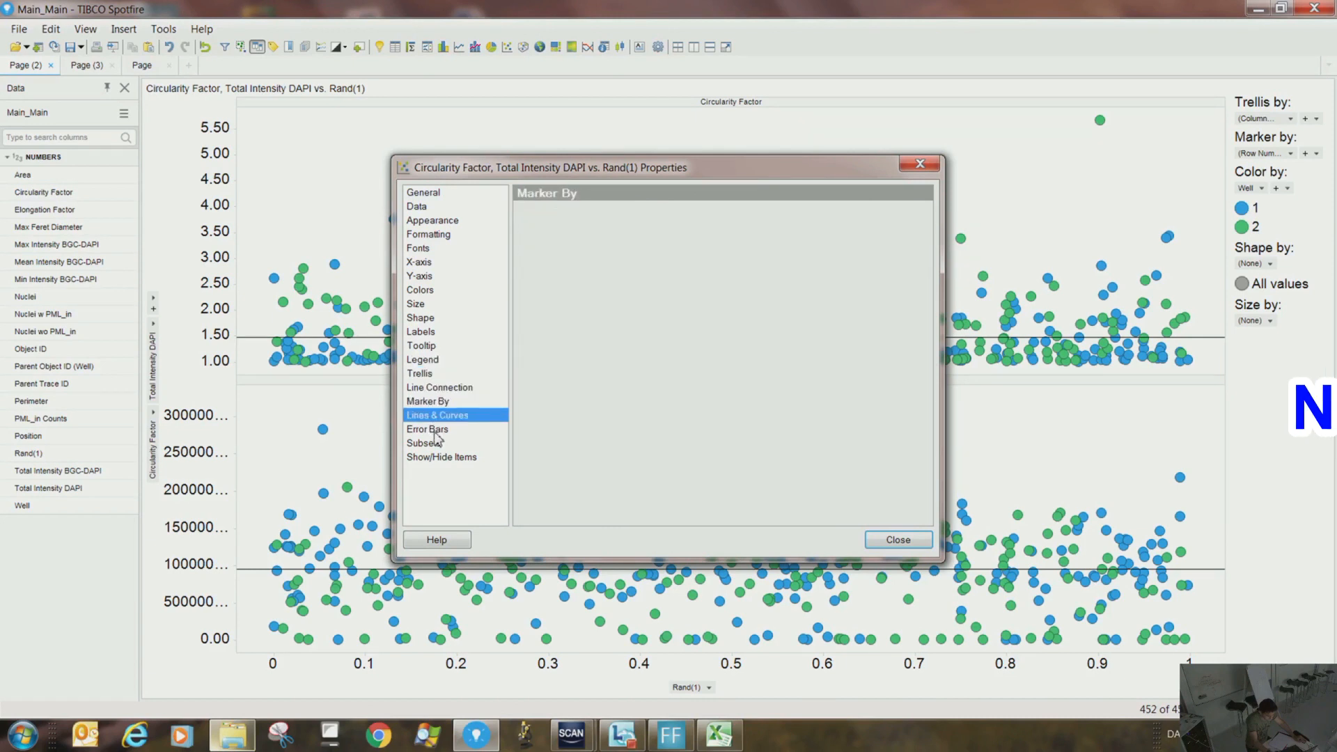
click(432, 429)
click(435, 444)
click(899, 540)
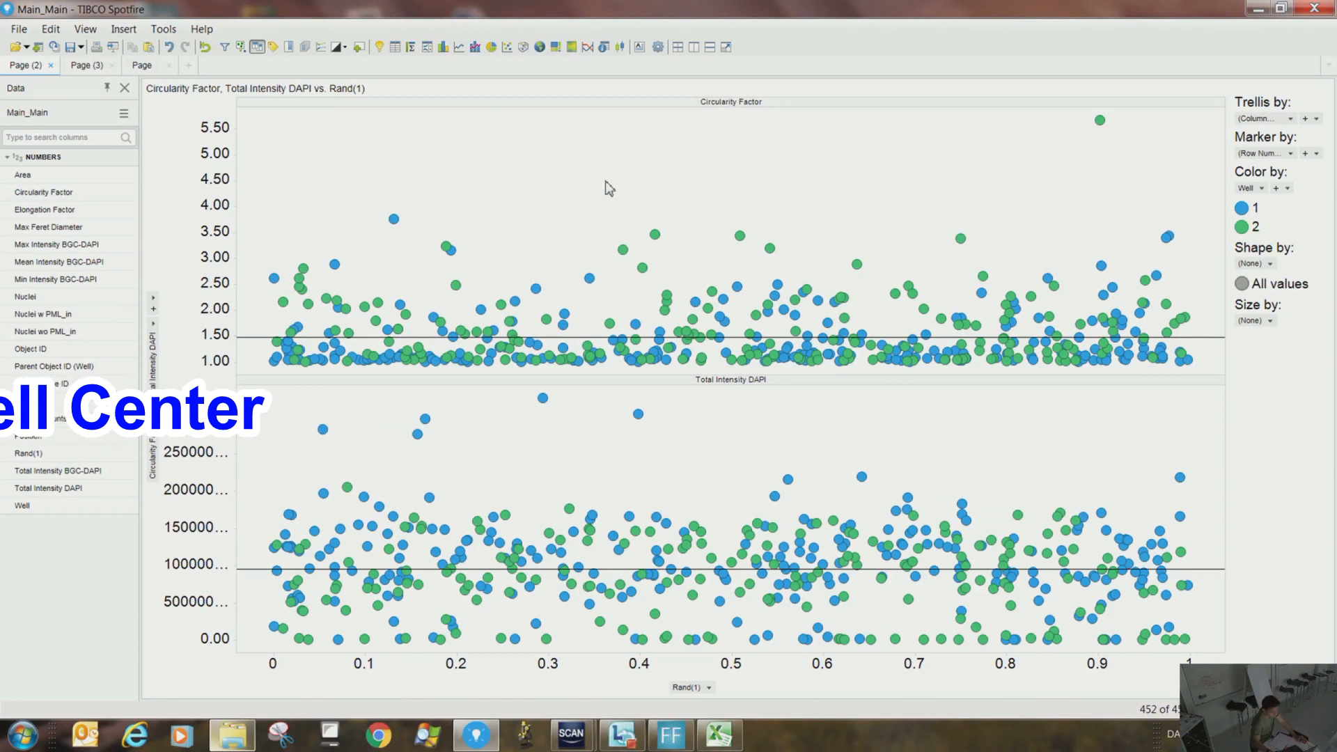
Switch to the FFsplit window
click(674, 731)
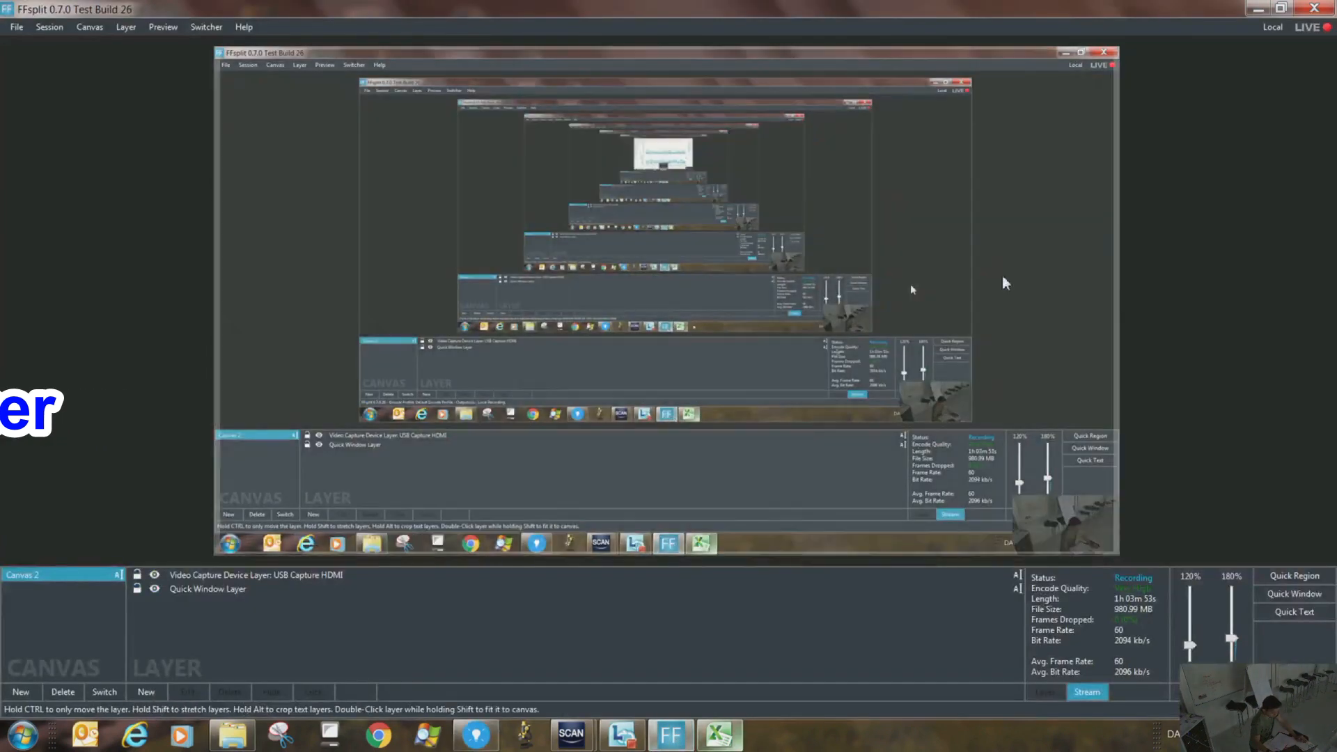